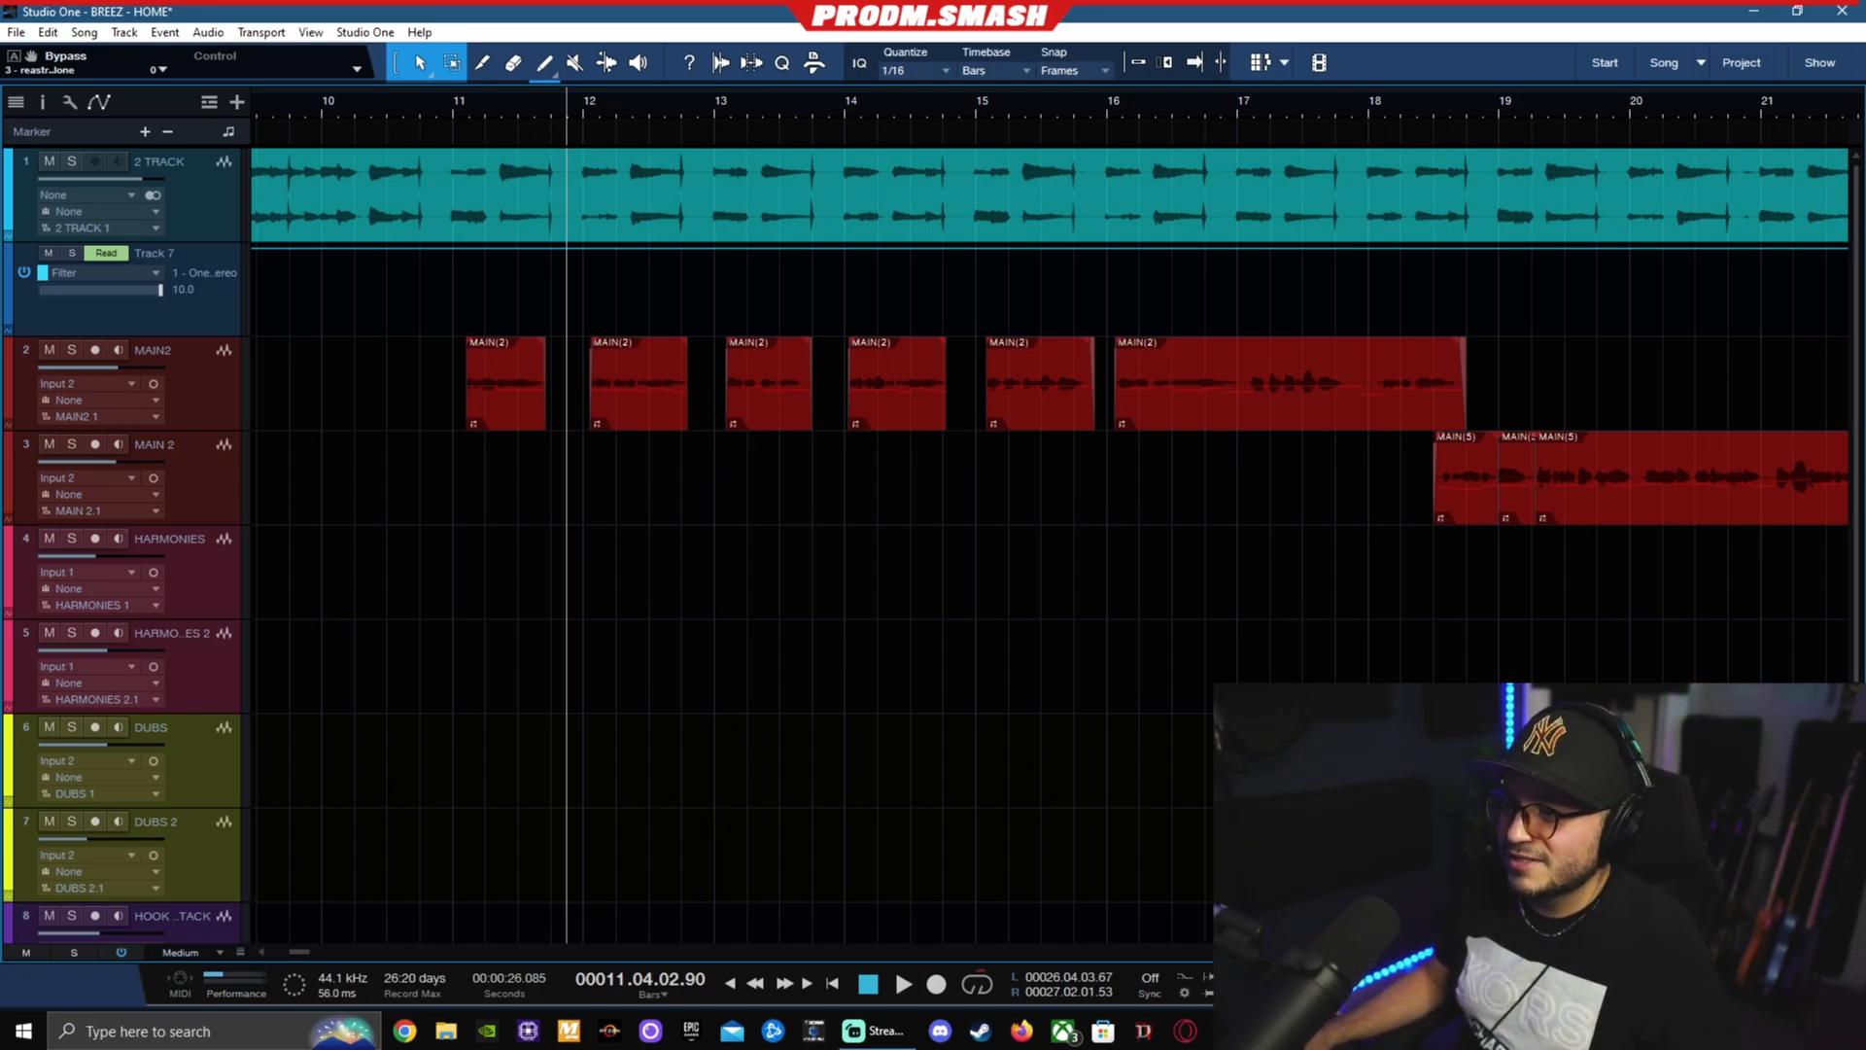
# - Show the mixer and open the UADx Topline Vocal Suite insert on Bus 1
pyautogui.press('F3')
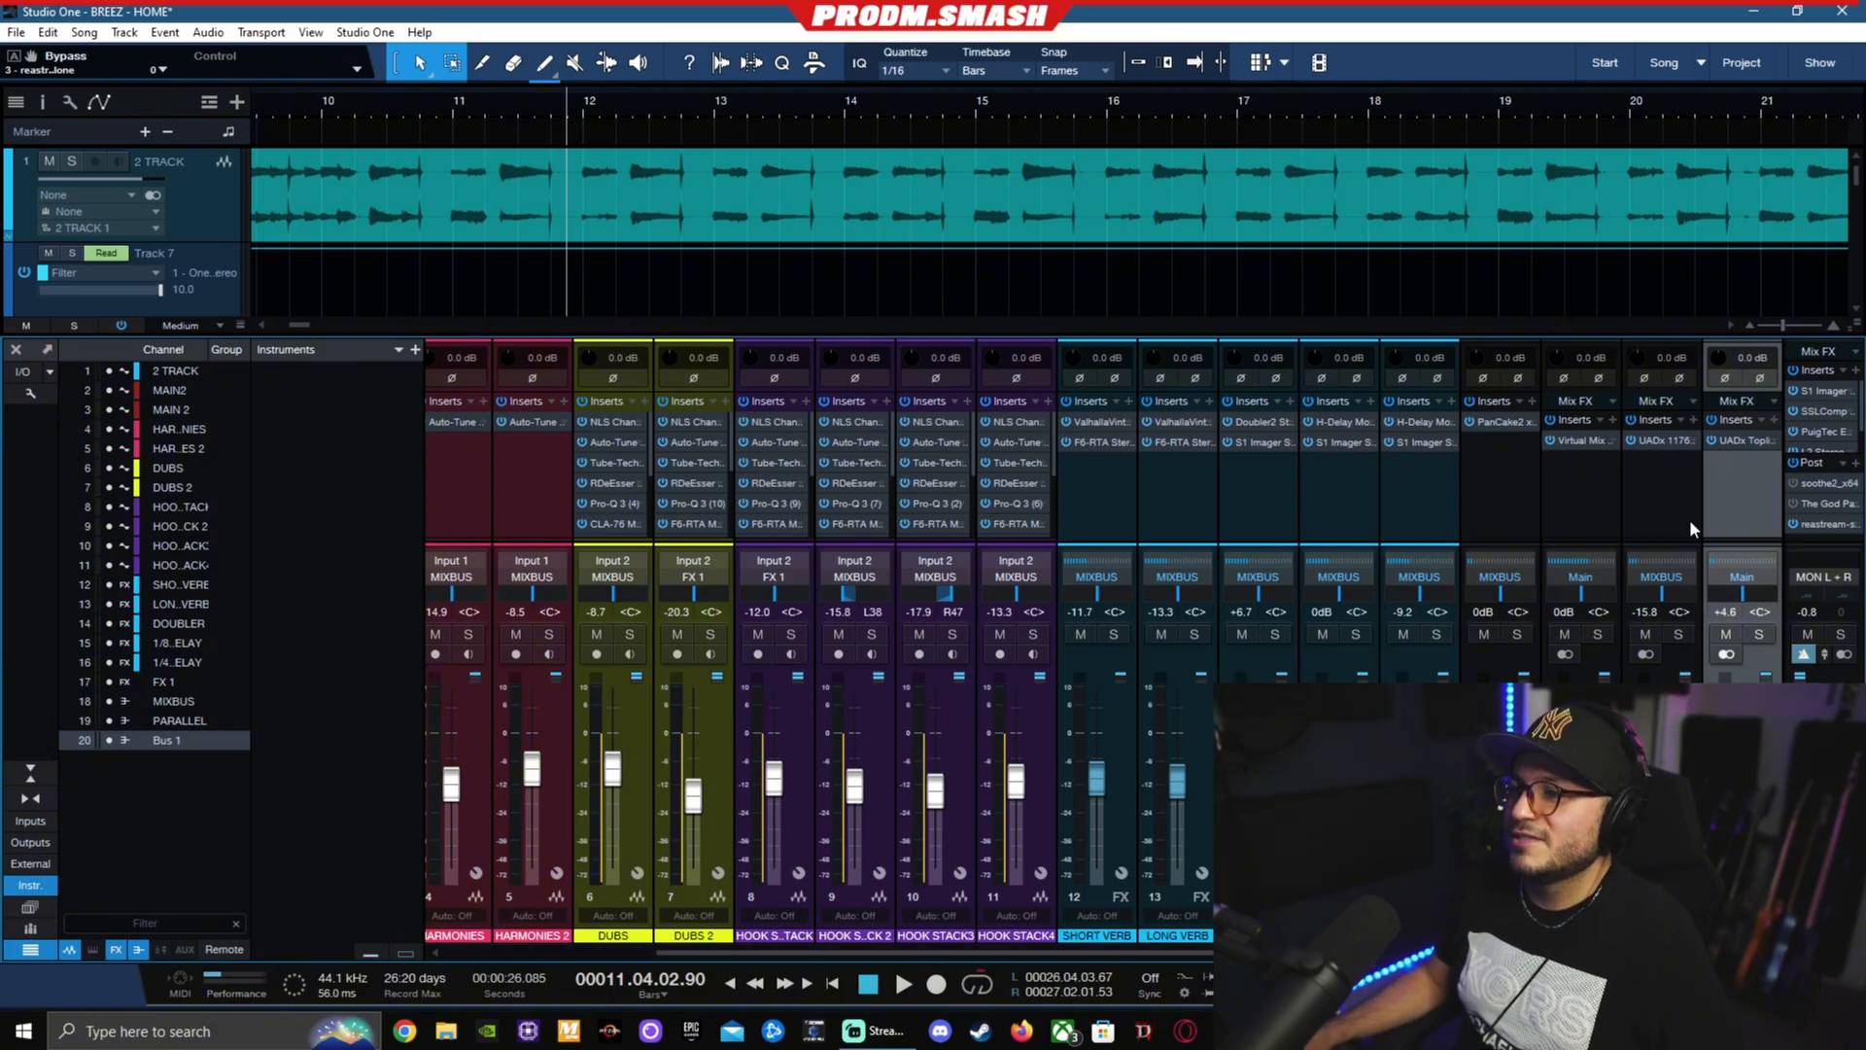
pyautogui.click(1734, 440)
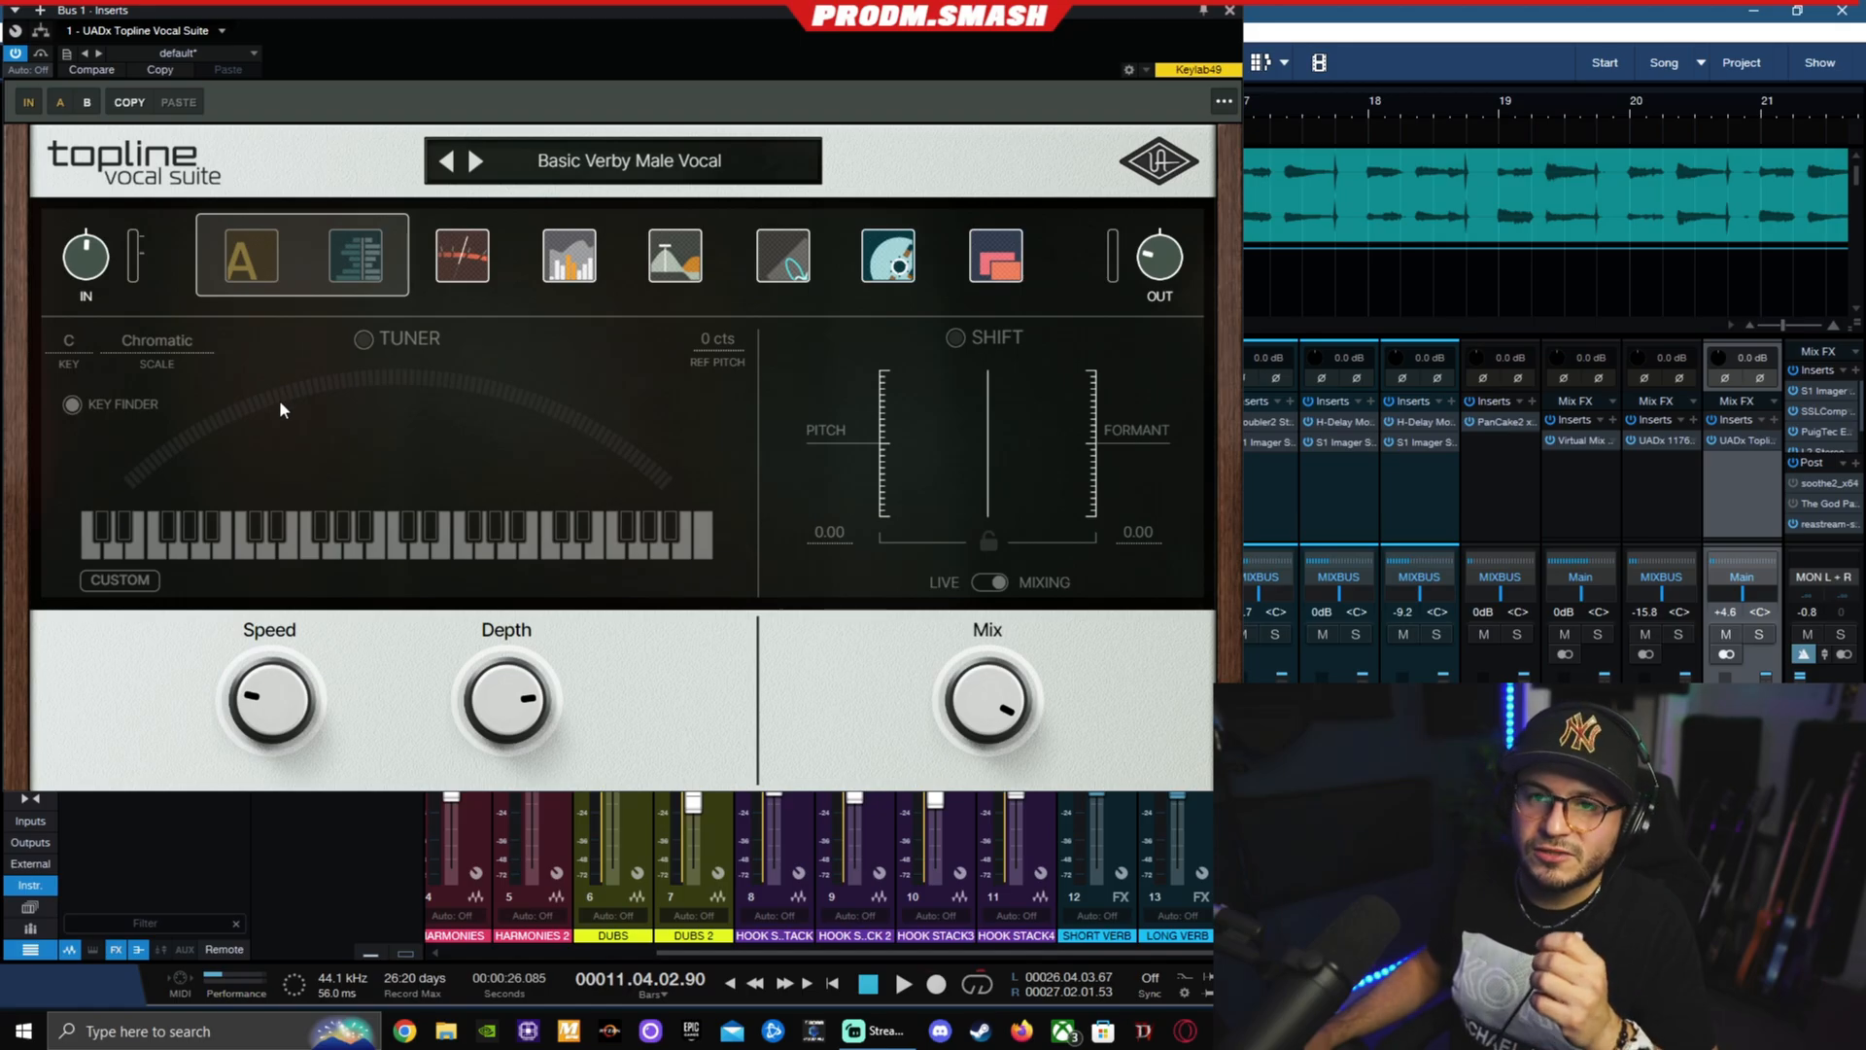
# - Switch the tuner on briefly to review its key and scale options, and inspect its Speed and Depth settings
pyautogui.click(361, 342)
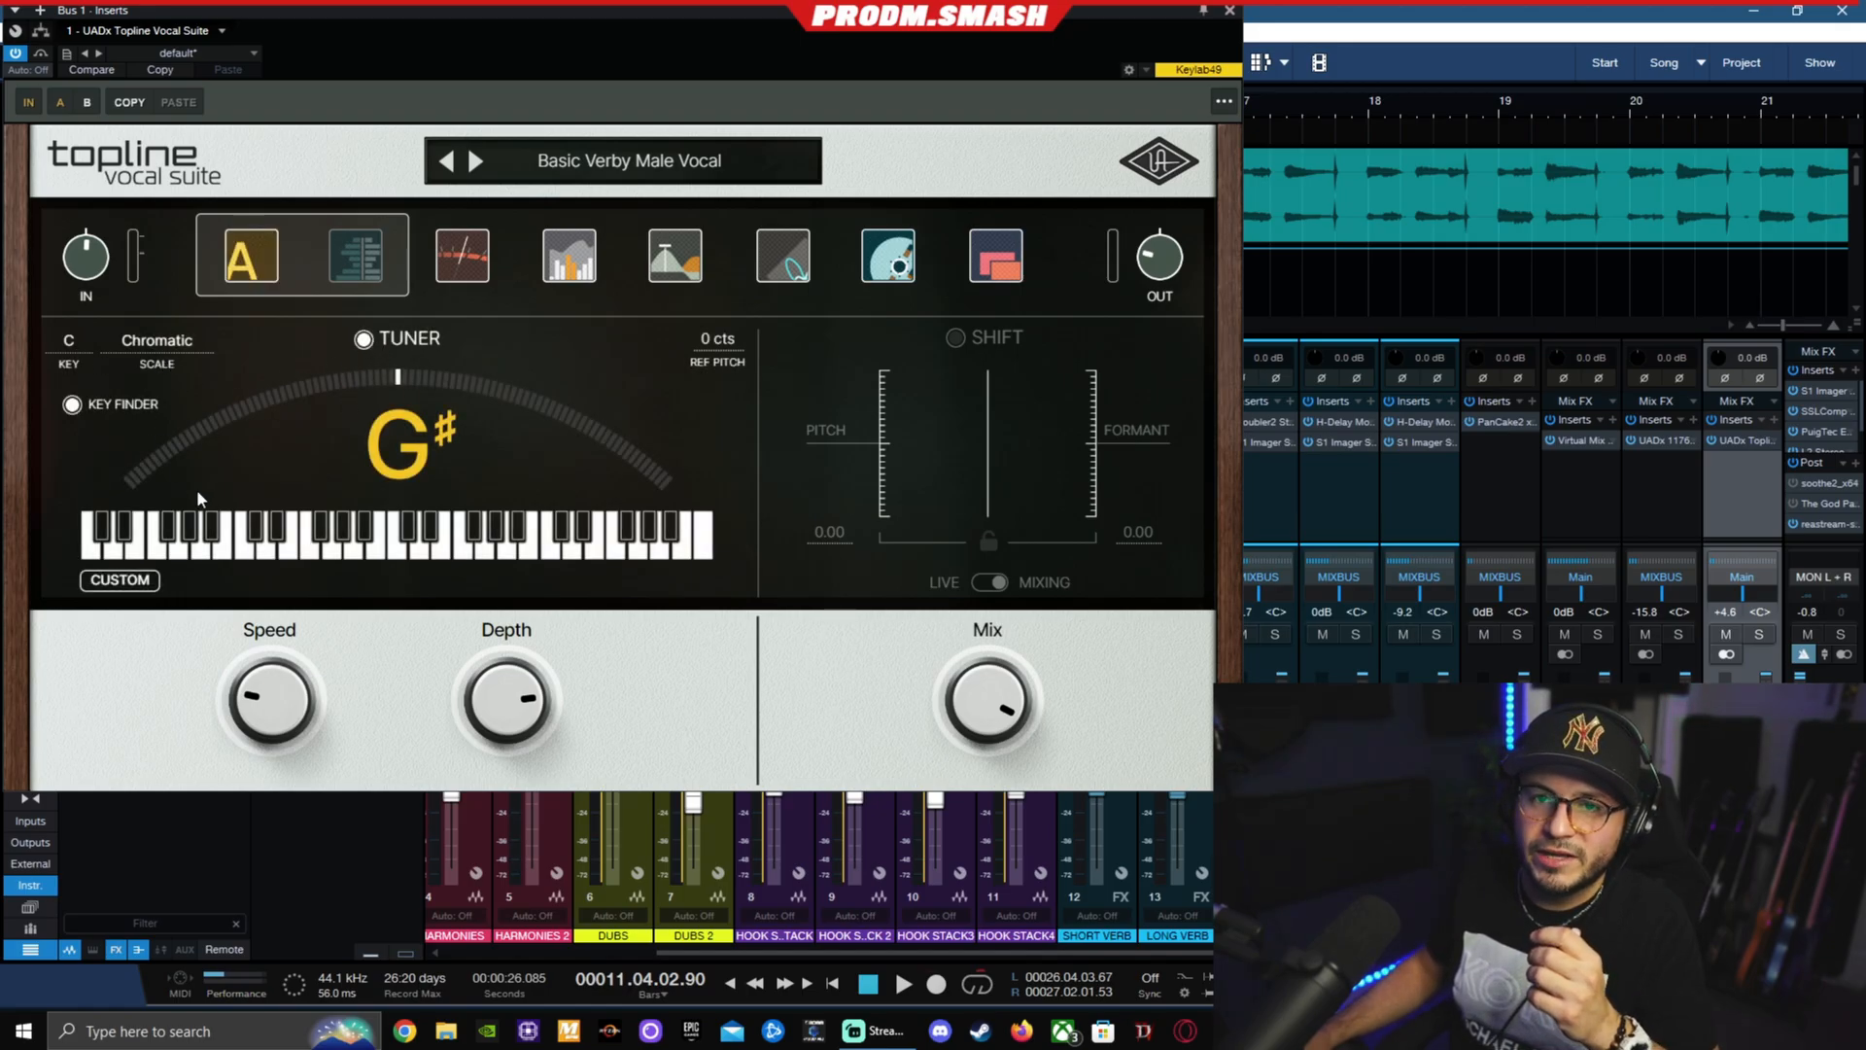
pyautogui.click(70, 340)
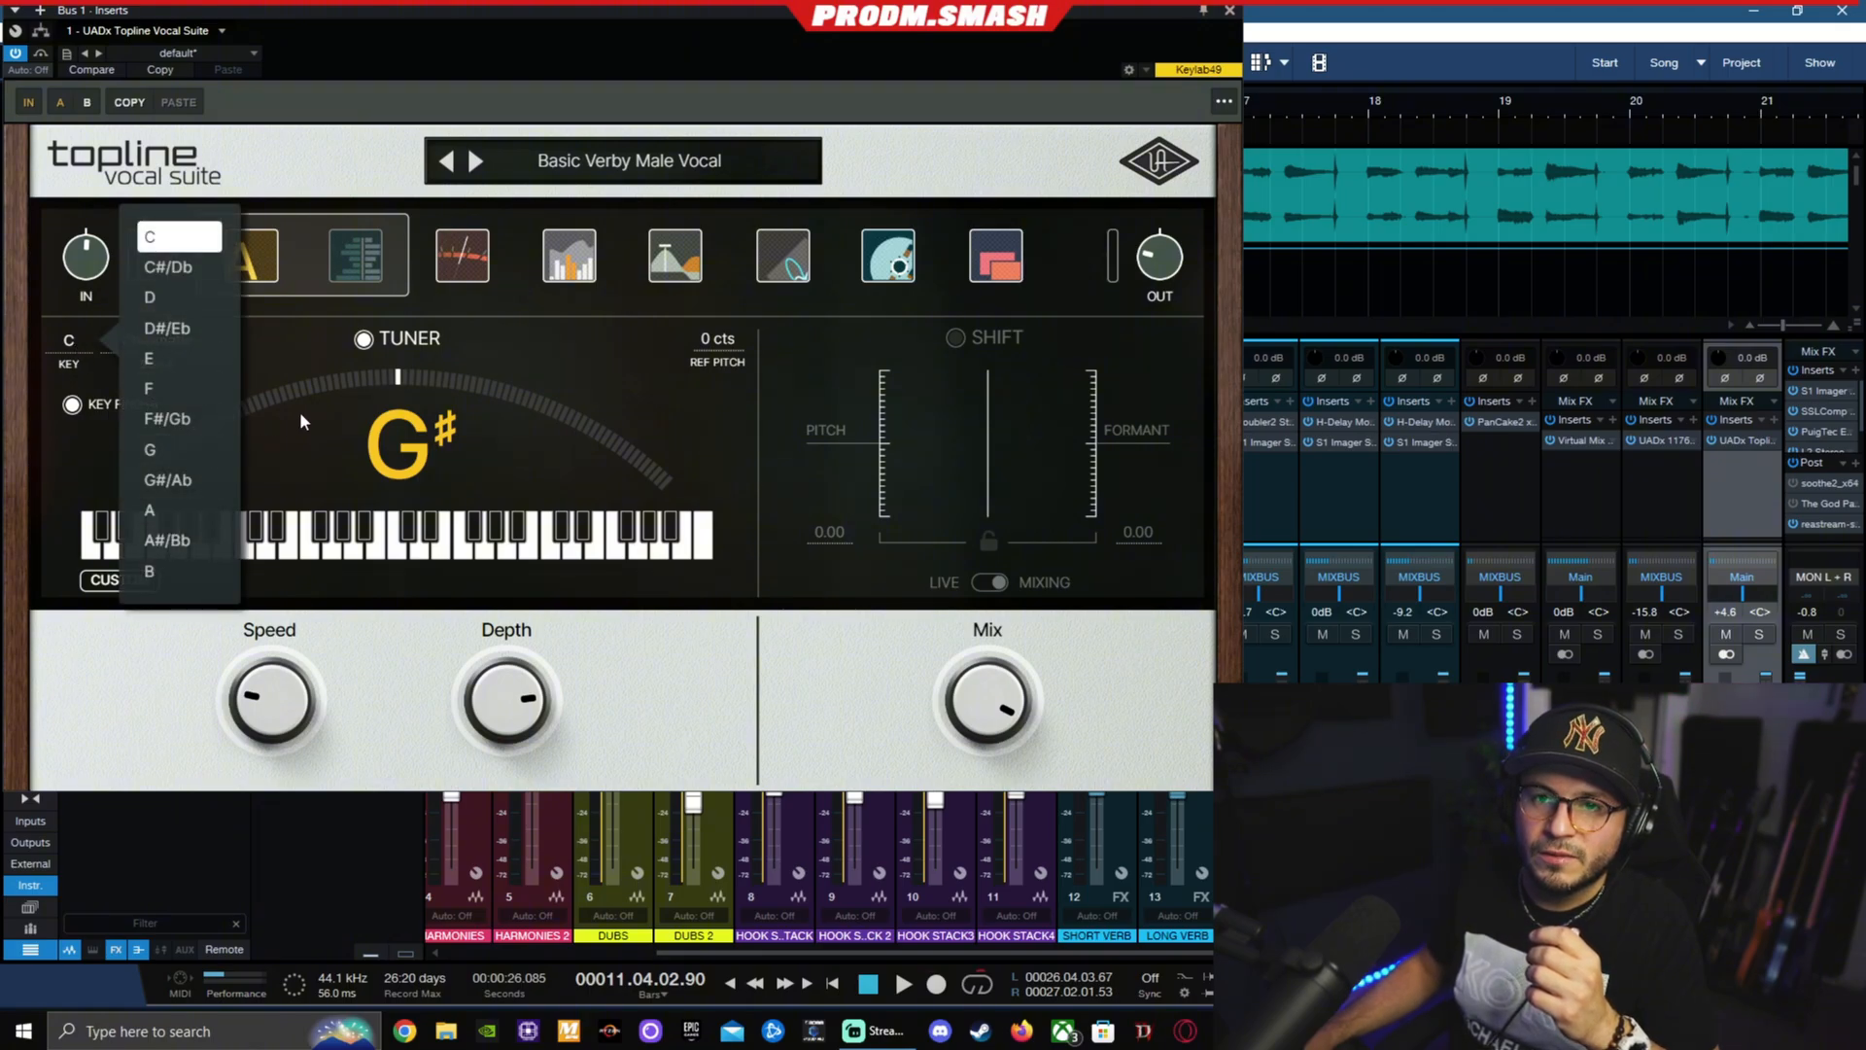
pyautogui.click(299, 411)
pyautogui.click(183, 344)
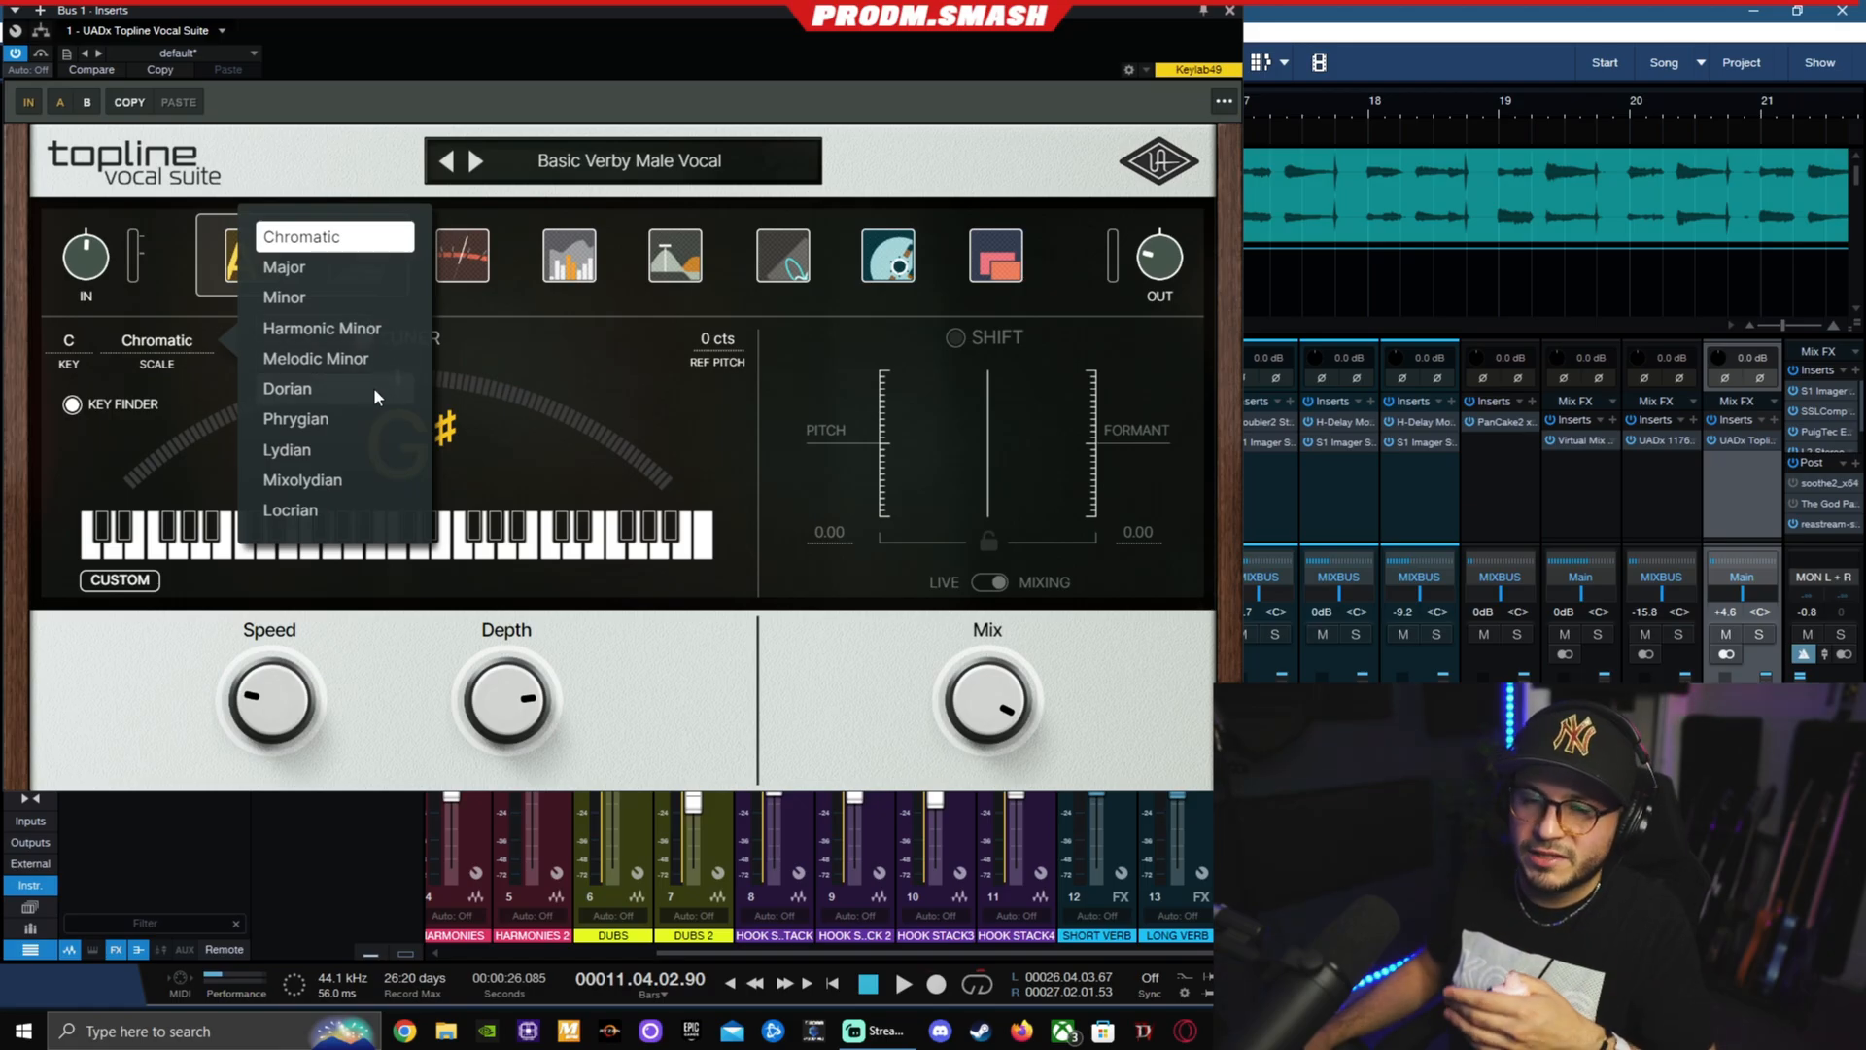
pyautogui.click(541, 354)
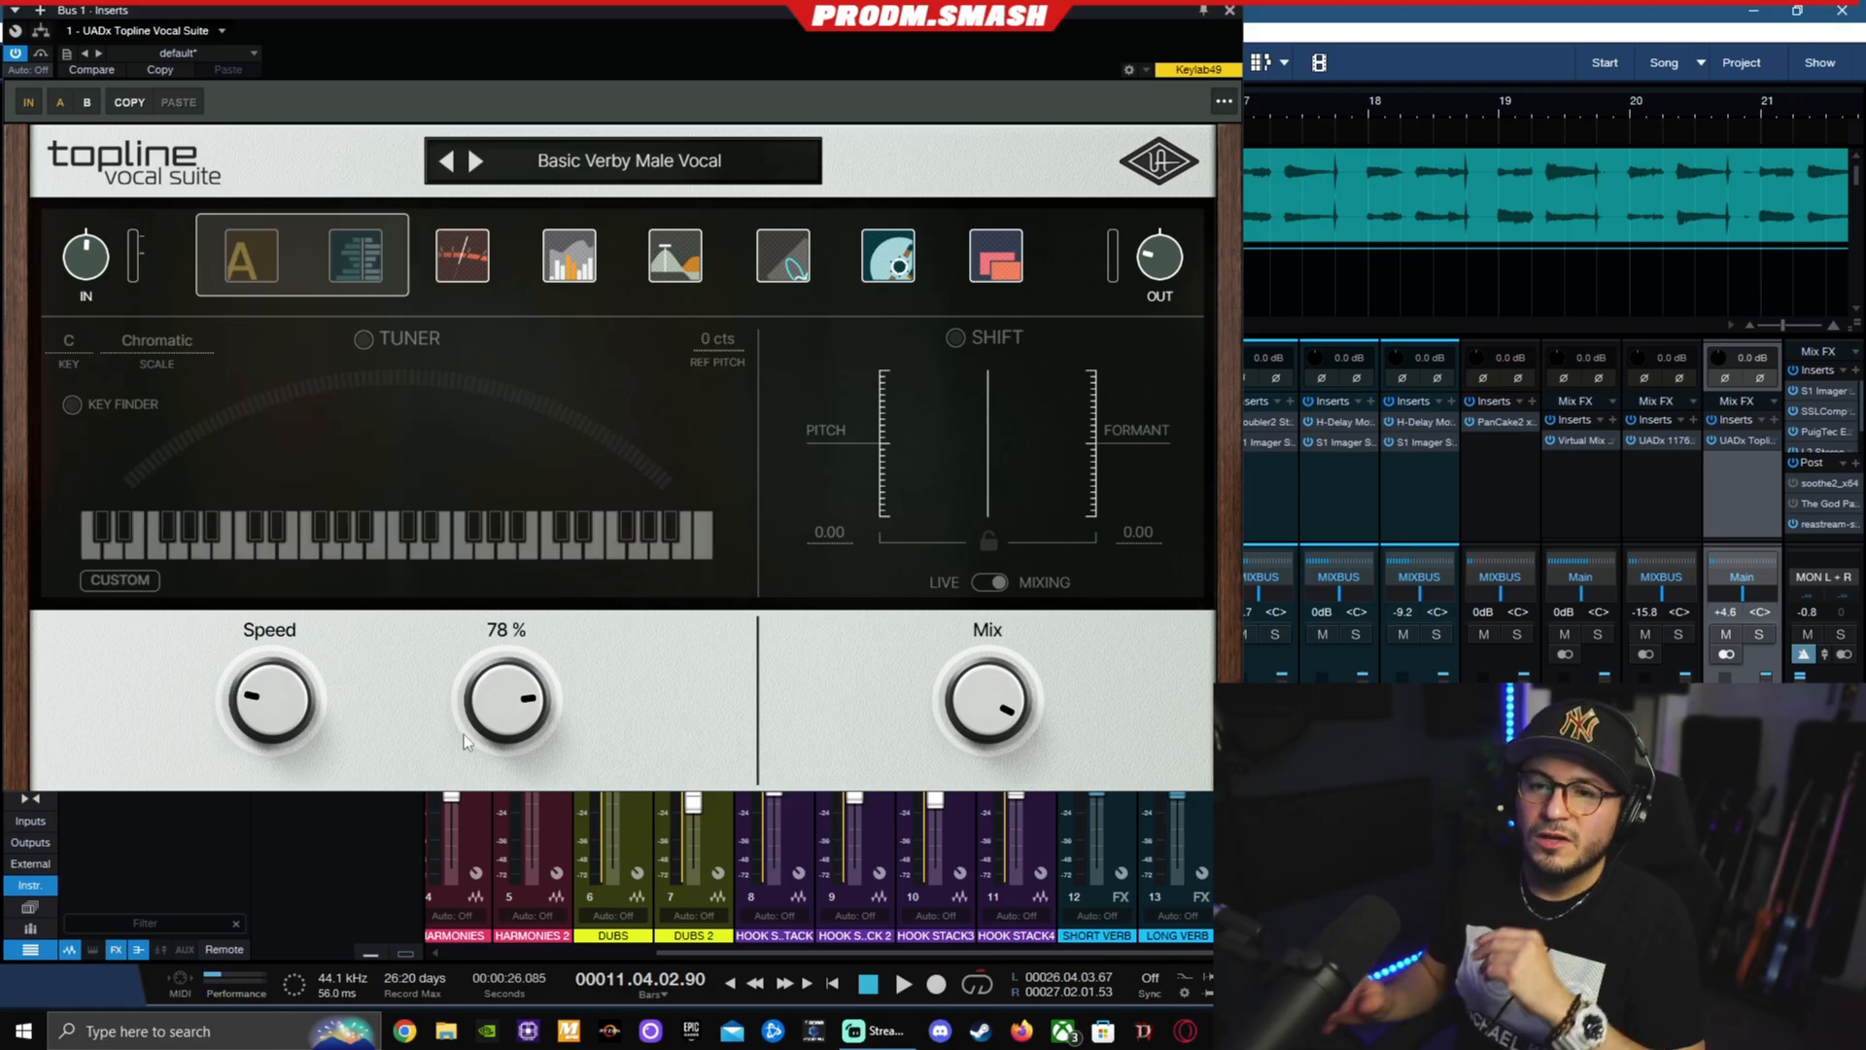
pyautogui.moveTo(262, 680)
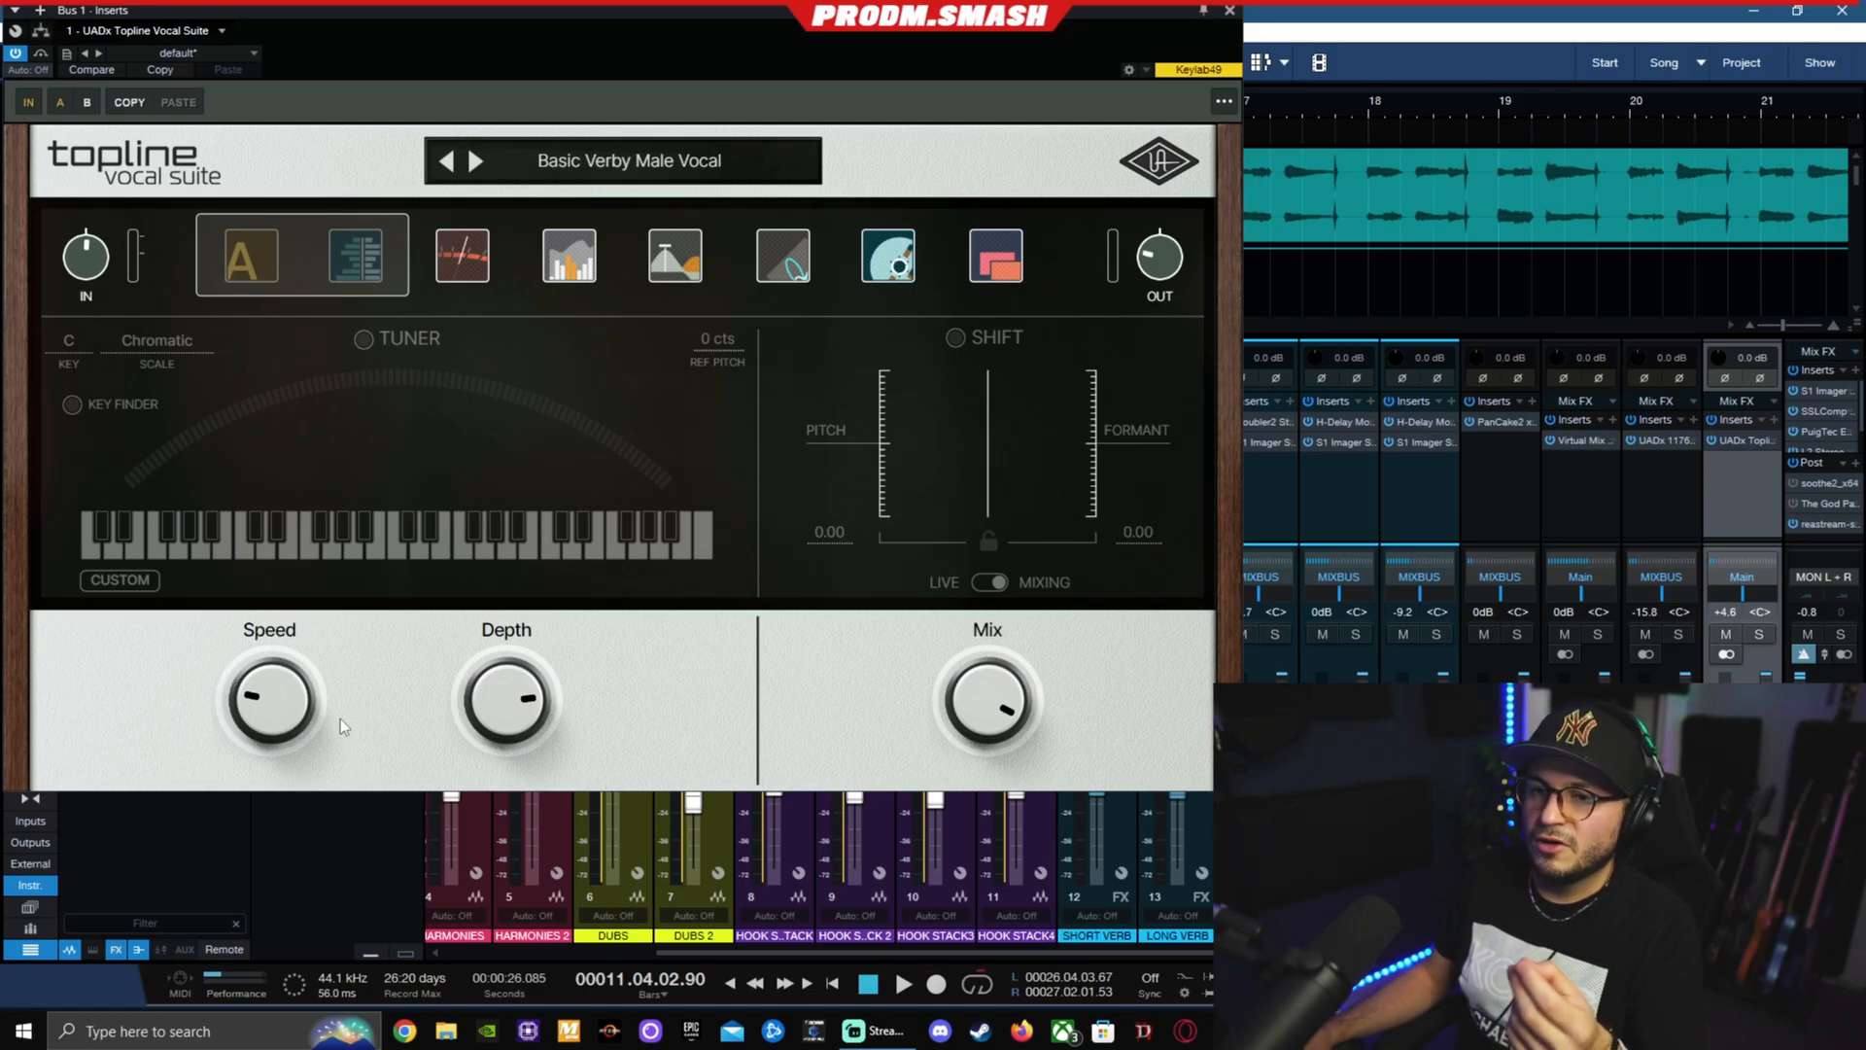
pyautogui.moveTo(502, 708)
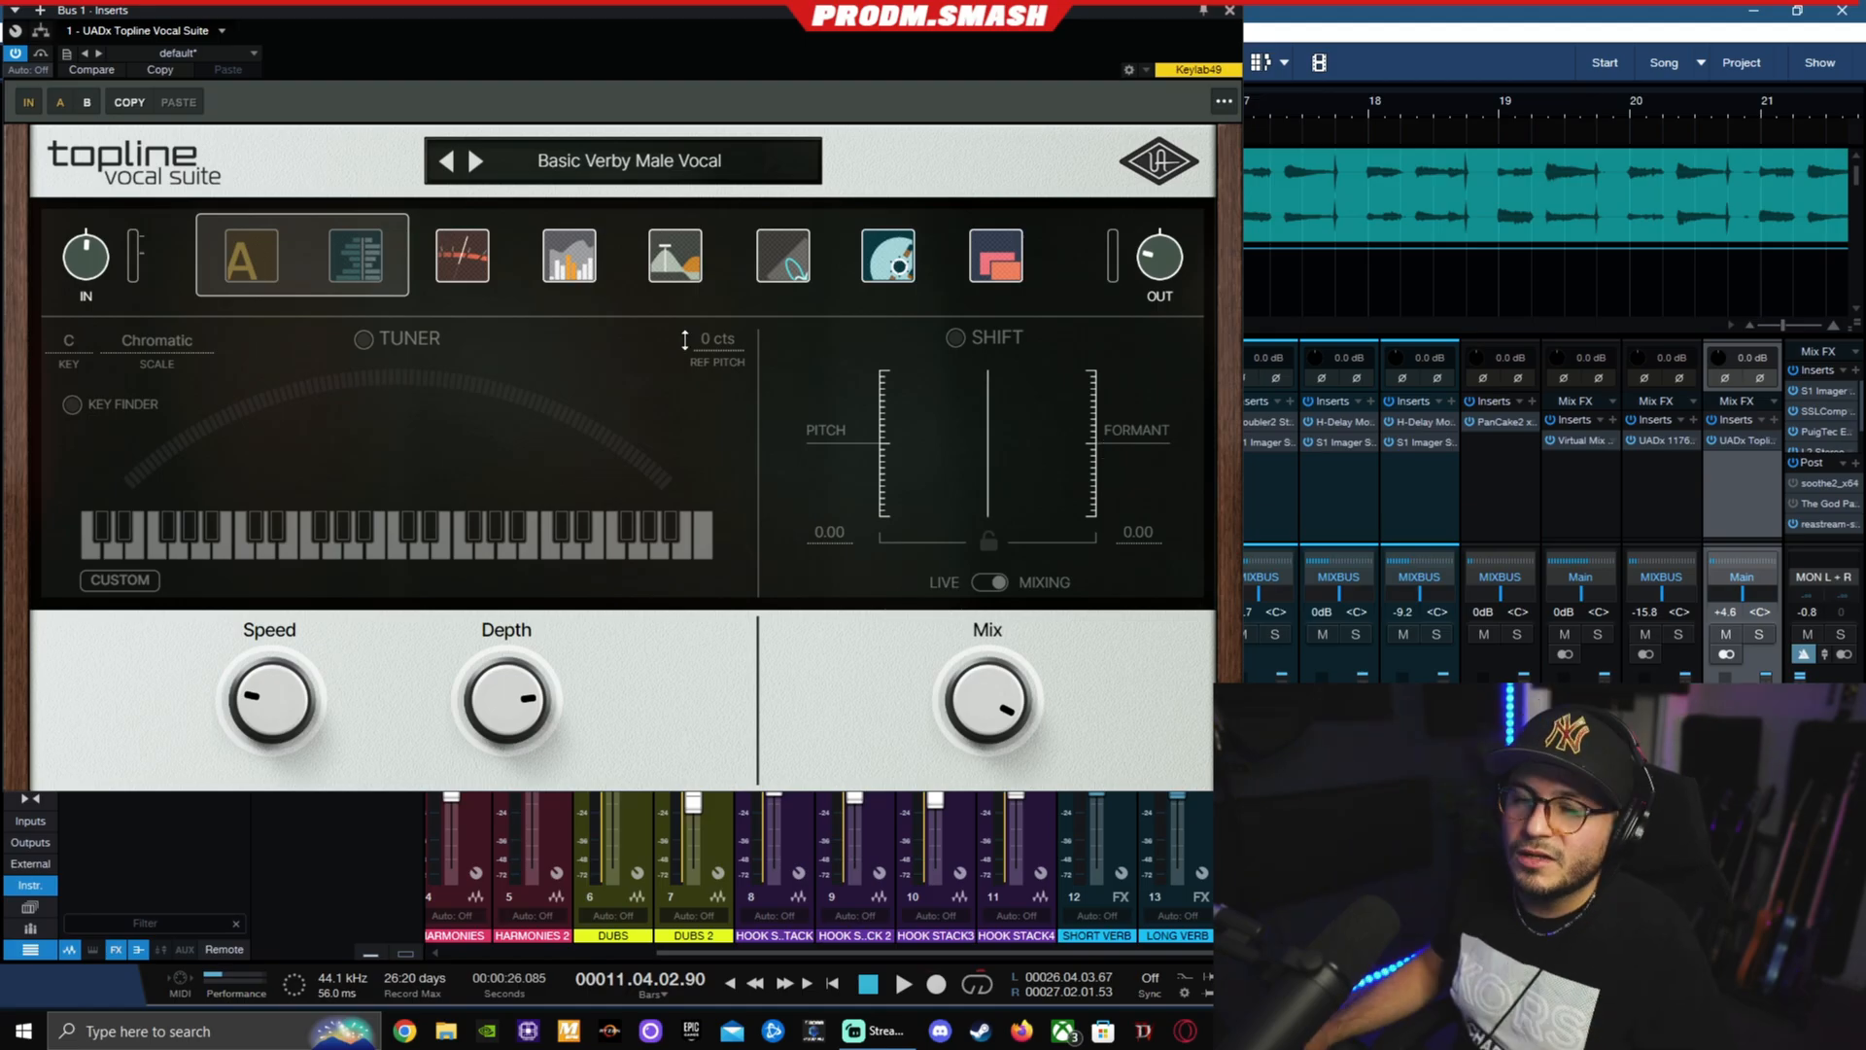
# - Display the Analog, Dynamics and EQ modules and compare the Analog module's Solid State and Tube modes
pyautogui.click(588, 272)
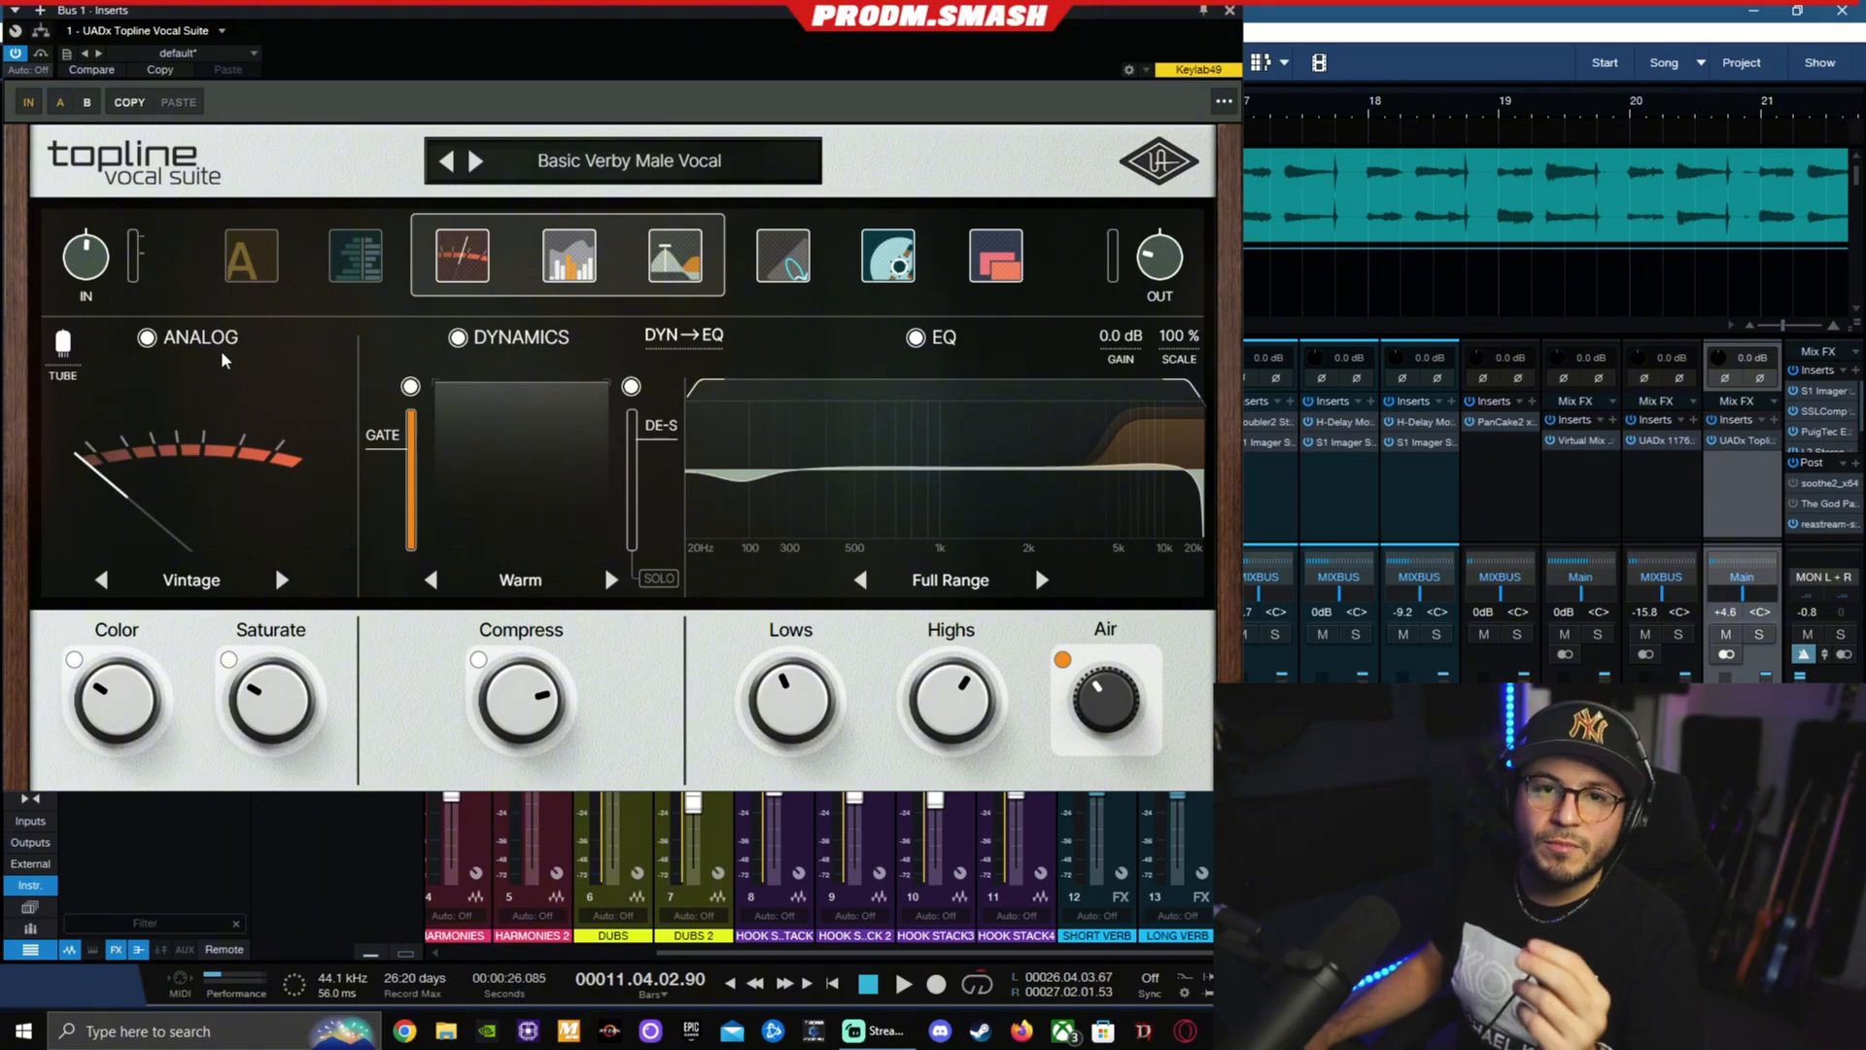
pyautogui.click(76, 377)
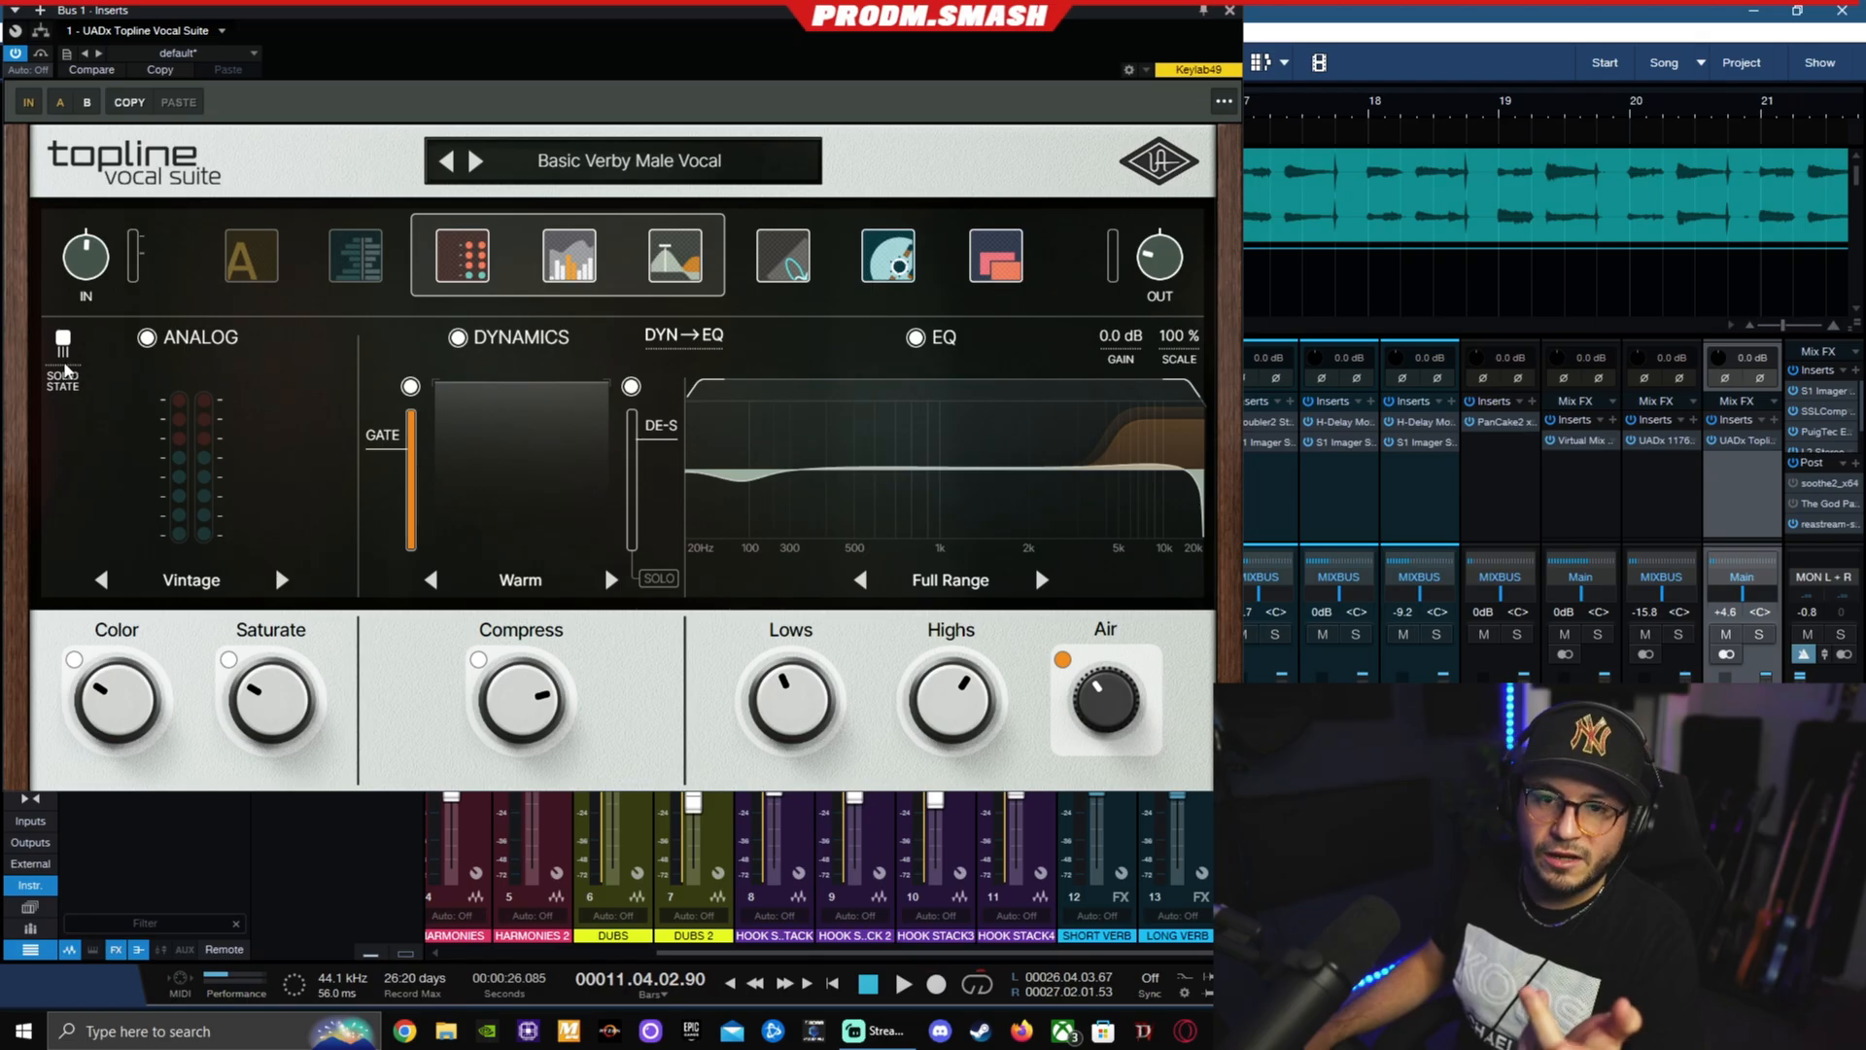
pyautogui.click(73, 374)
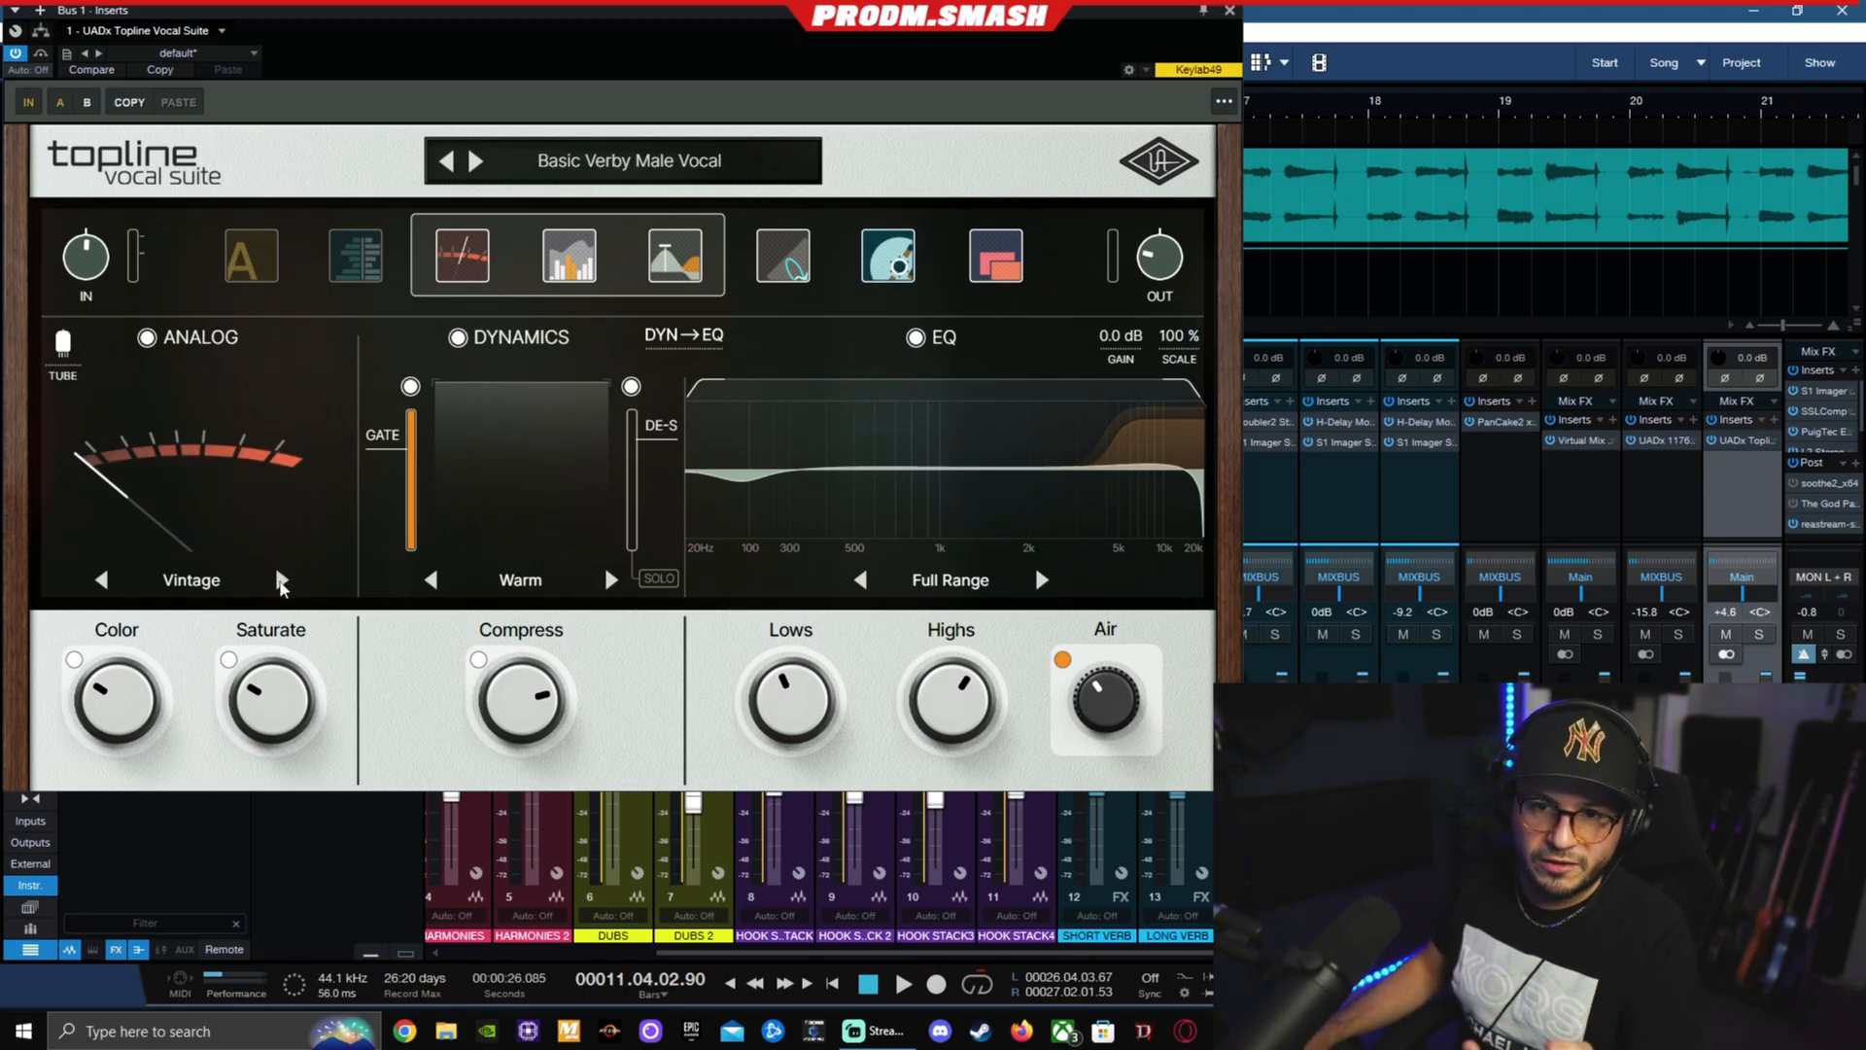
# - Browse the Analog module's character types, return to Vintage, and inspect the Color and Saturate amounts
pyautogui.click(281, 580)
pyautogui.click(281, 580)
pyautogui.click(281, 580)
pyautogui.click(281, 580)
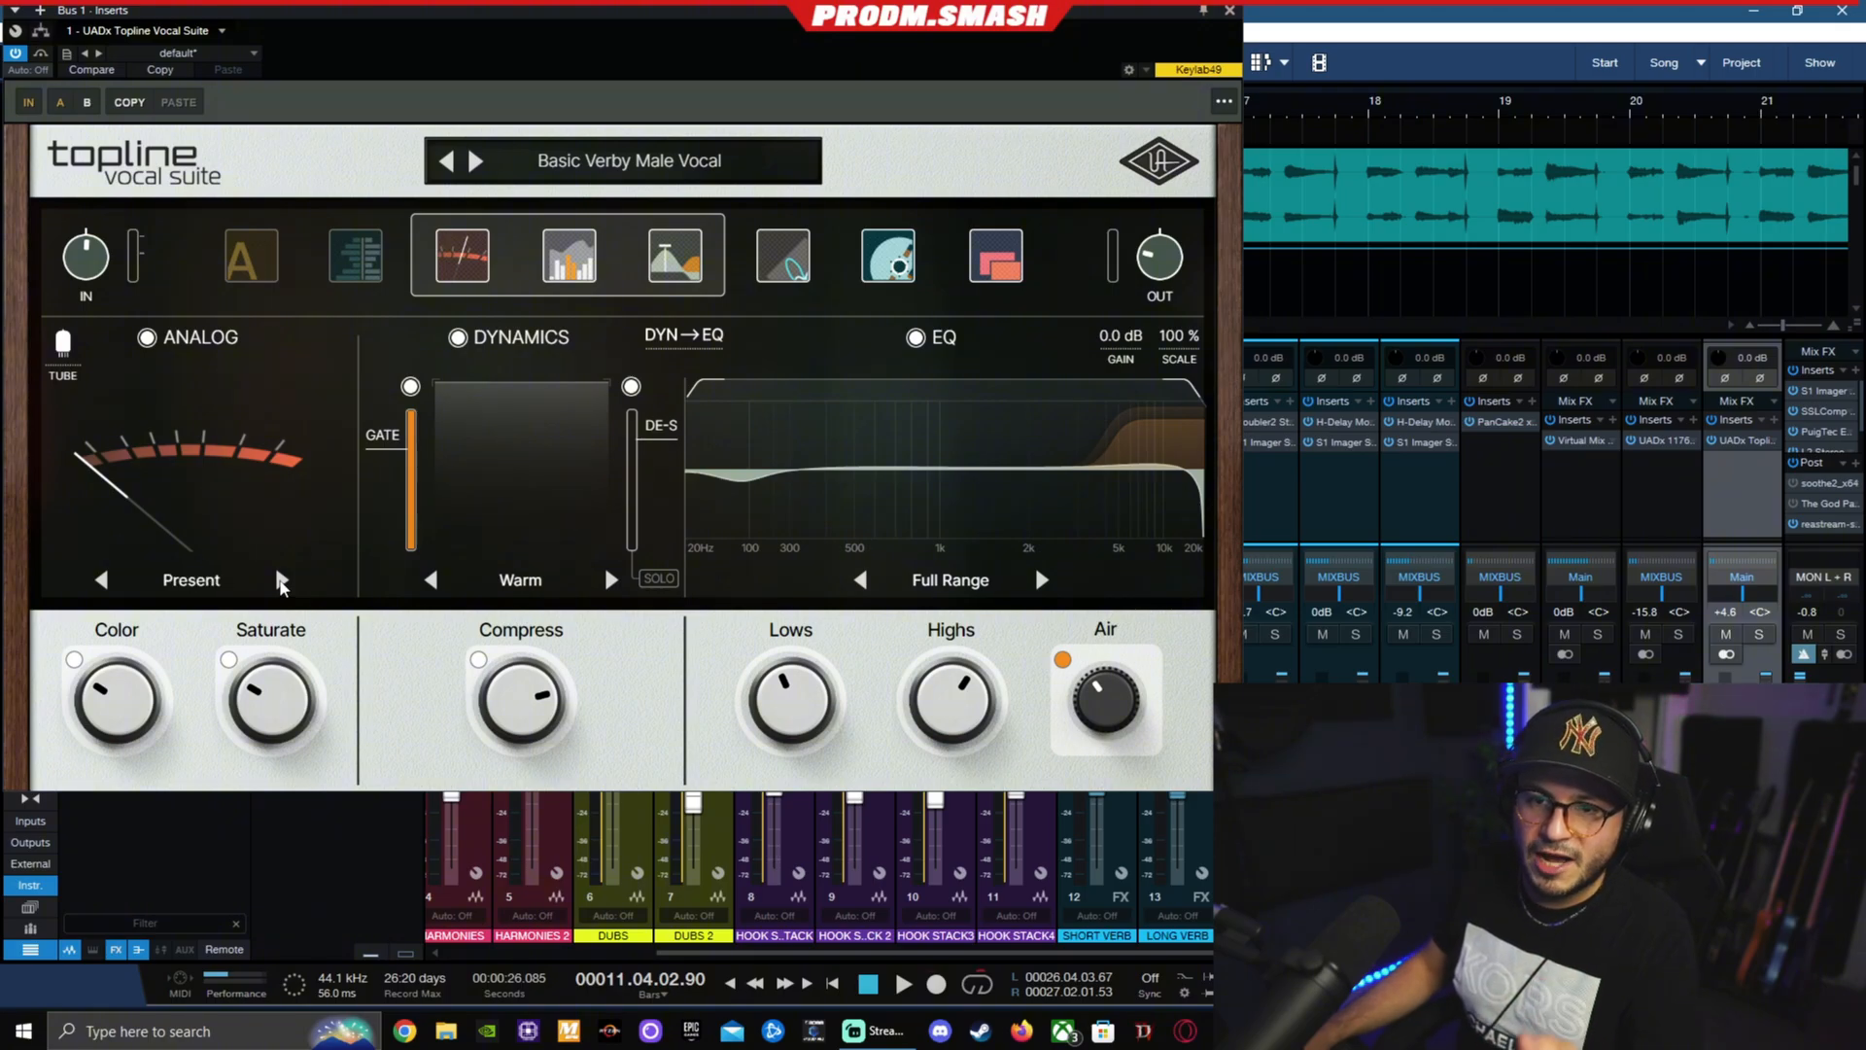
pyautogui.click(281, 580)
pyautogui.click(281, 580)
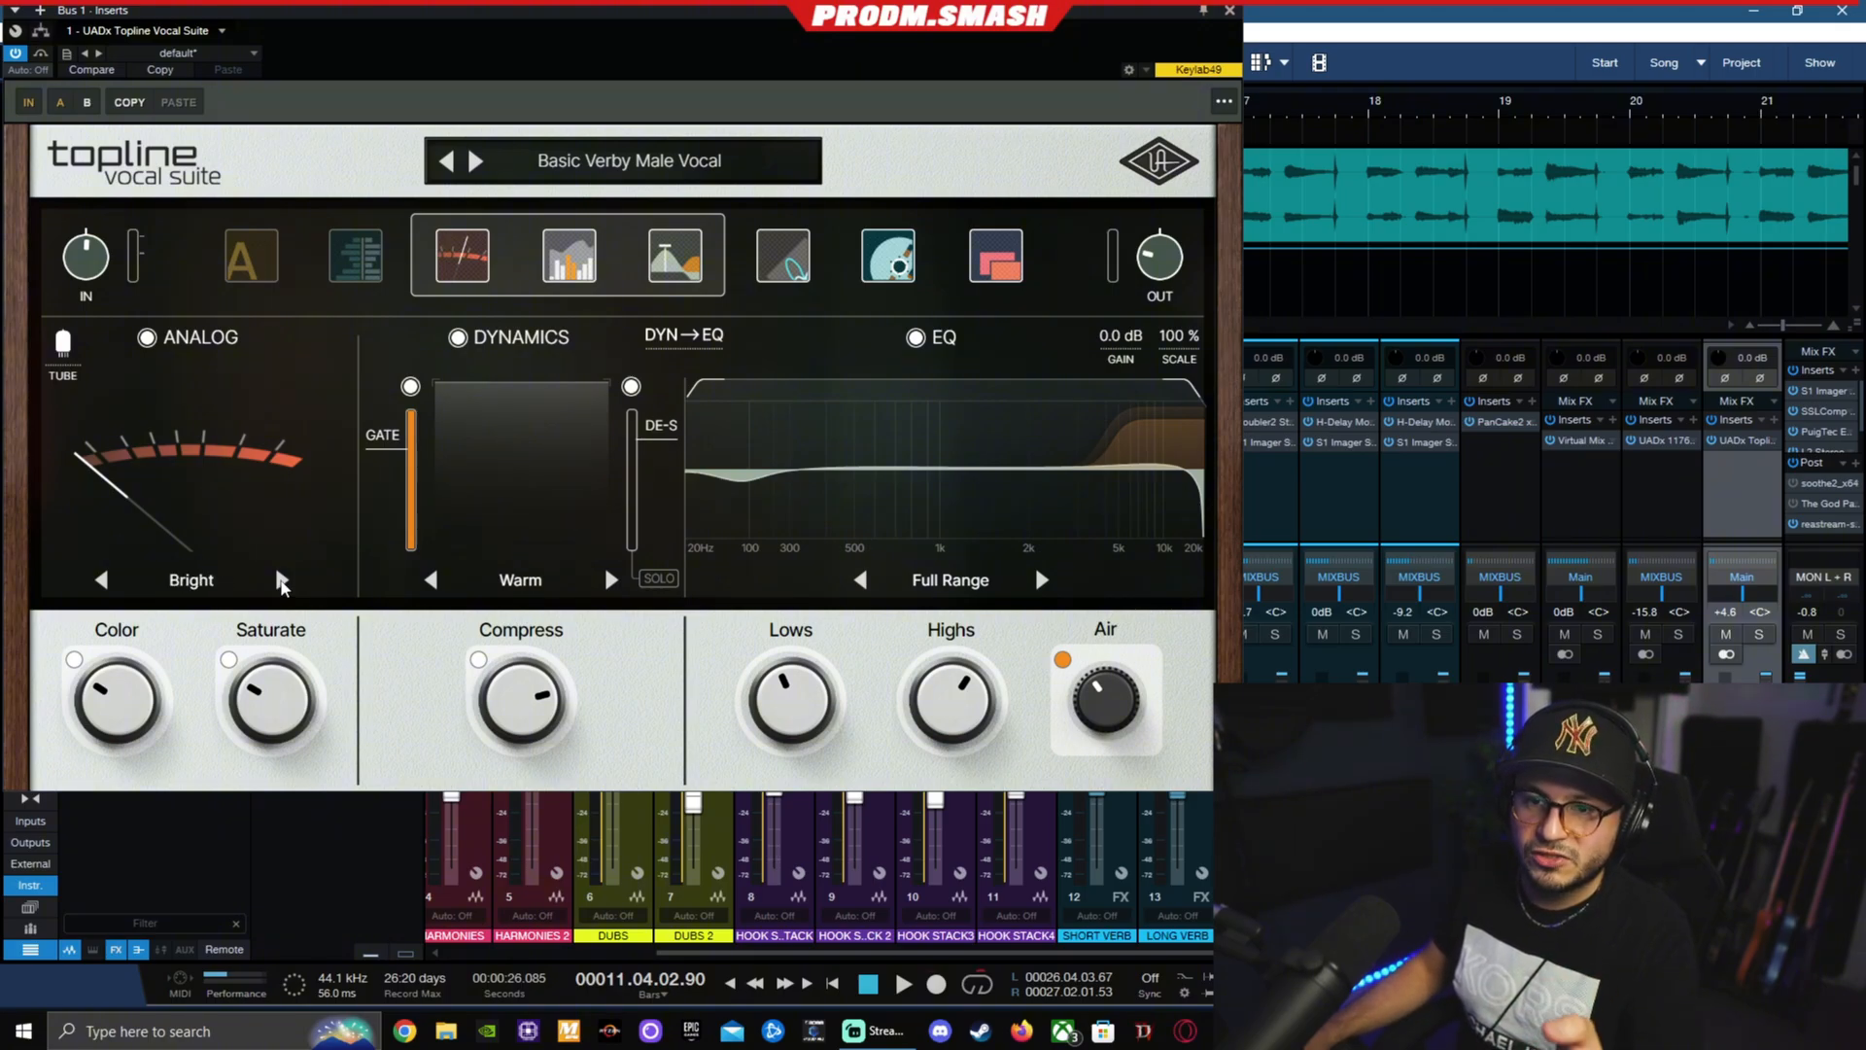
pyautogui.click(109, 581)
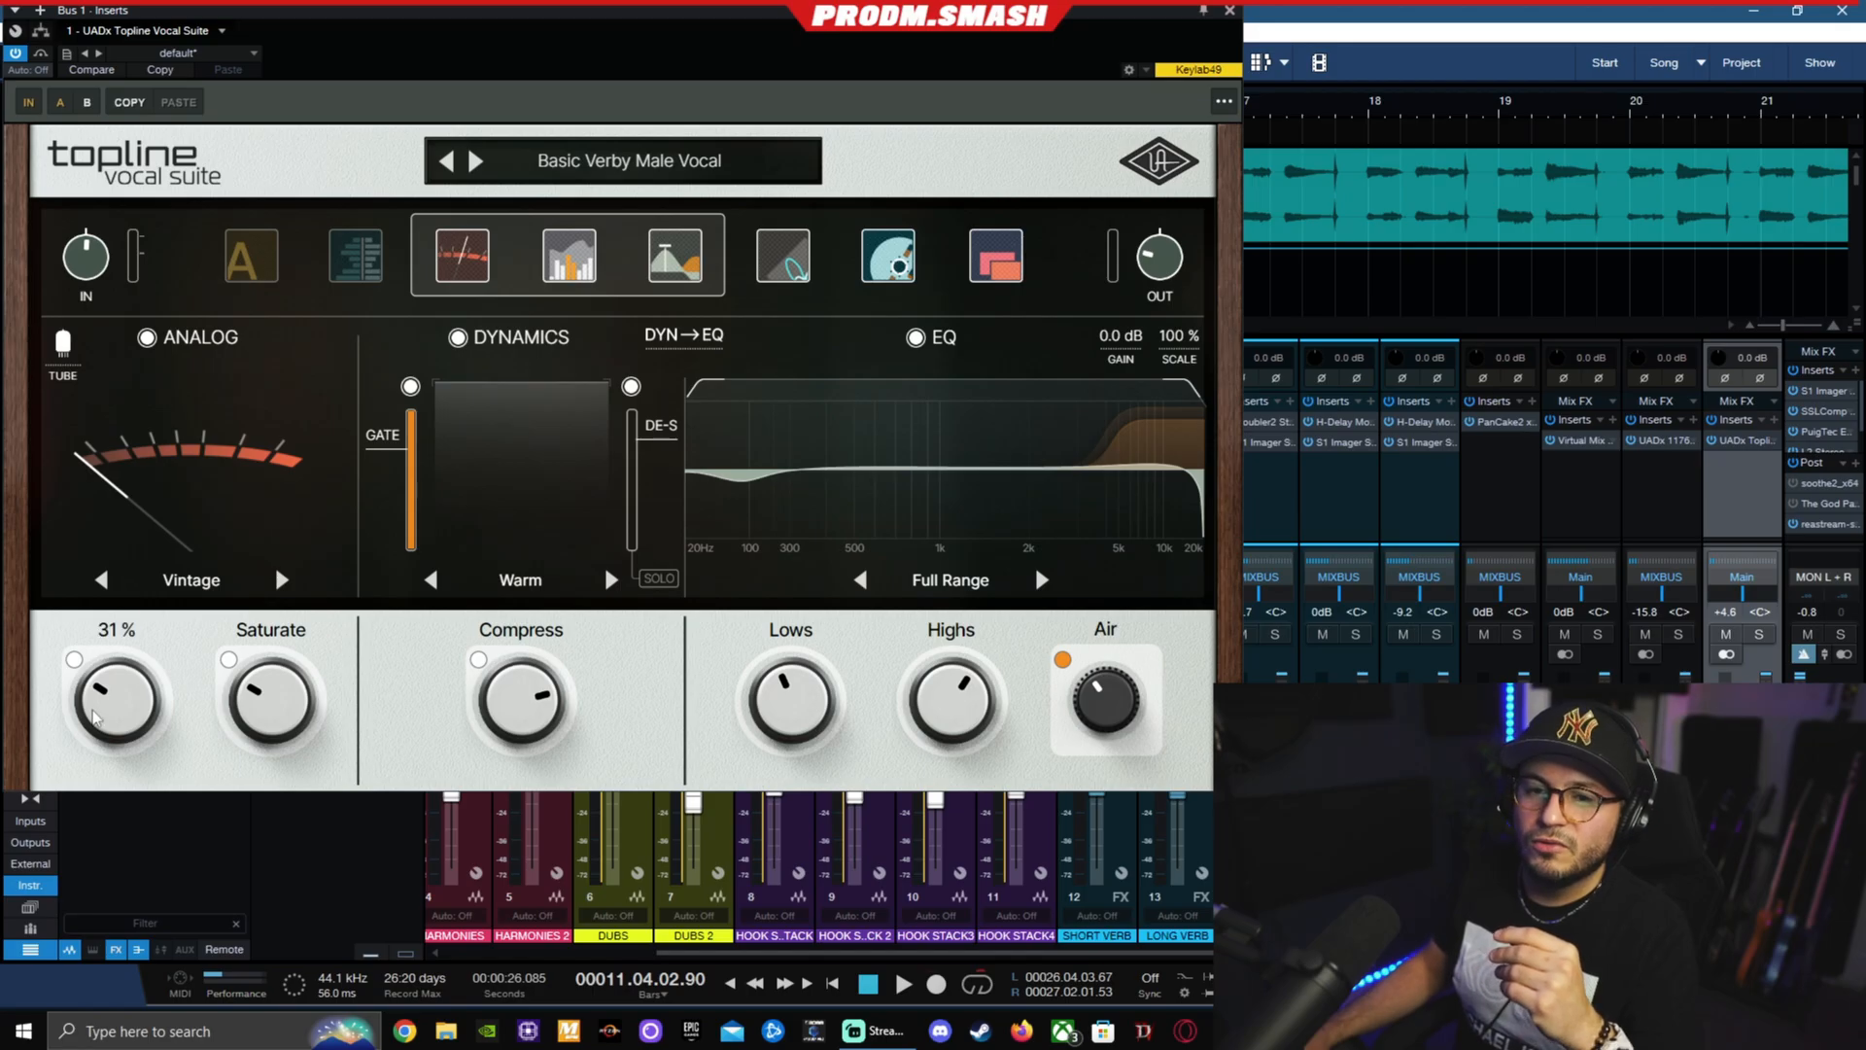
pyautogui.moveTo(252, 720)
pyautogui.moveTo(134, 717)
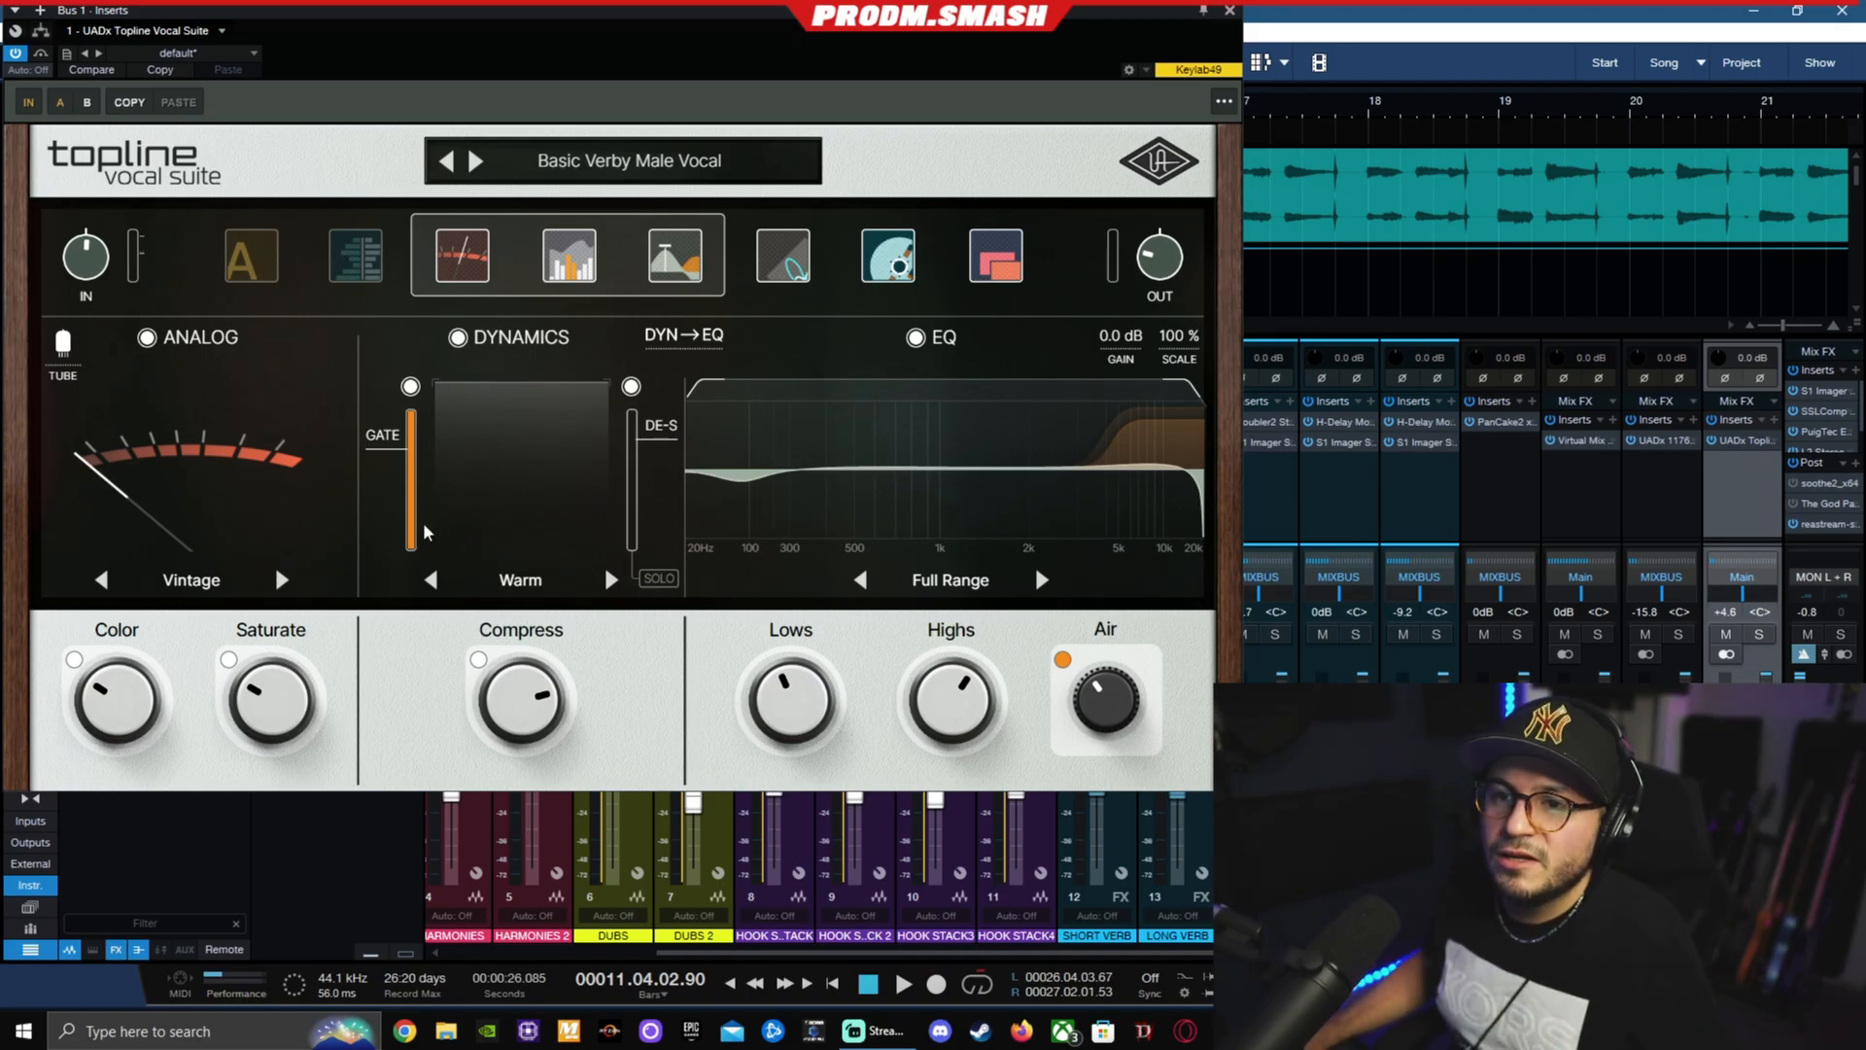
# - Cycle through the Dynamics module's compressor types, including Transparent and Tight, and return to Warm
pyautogui.click(613, 589)
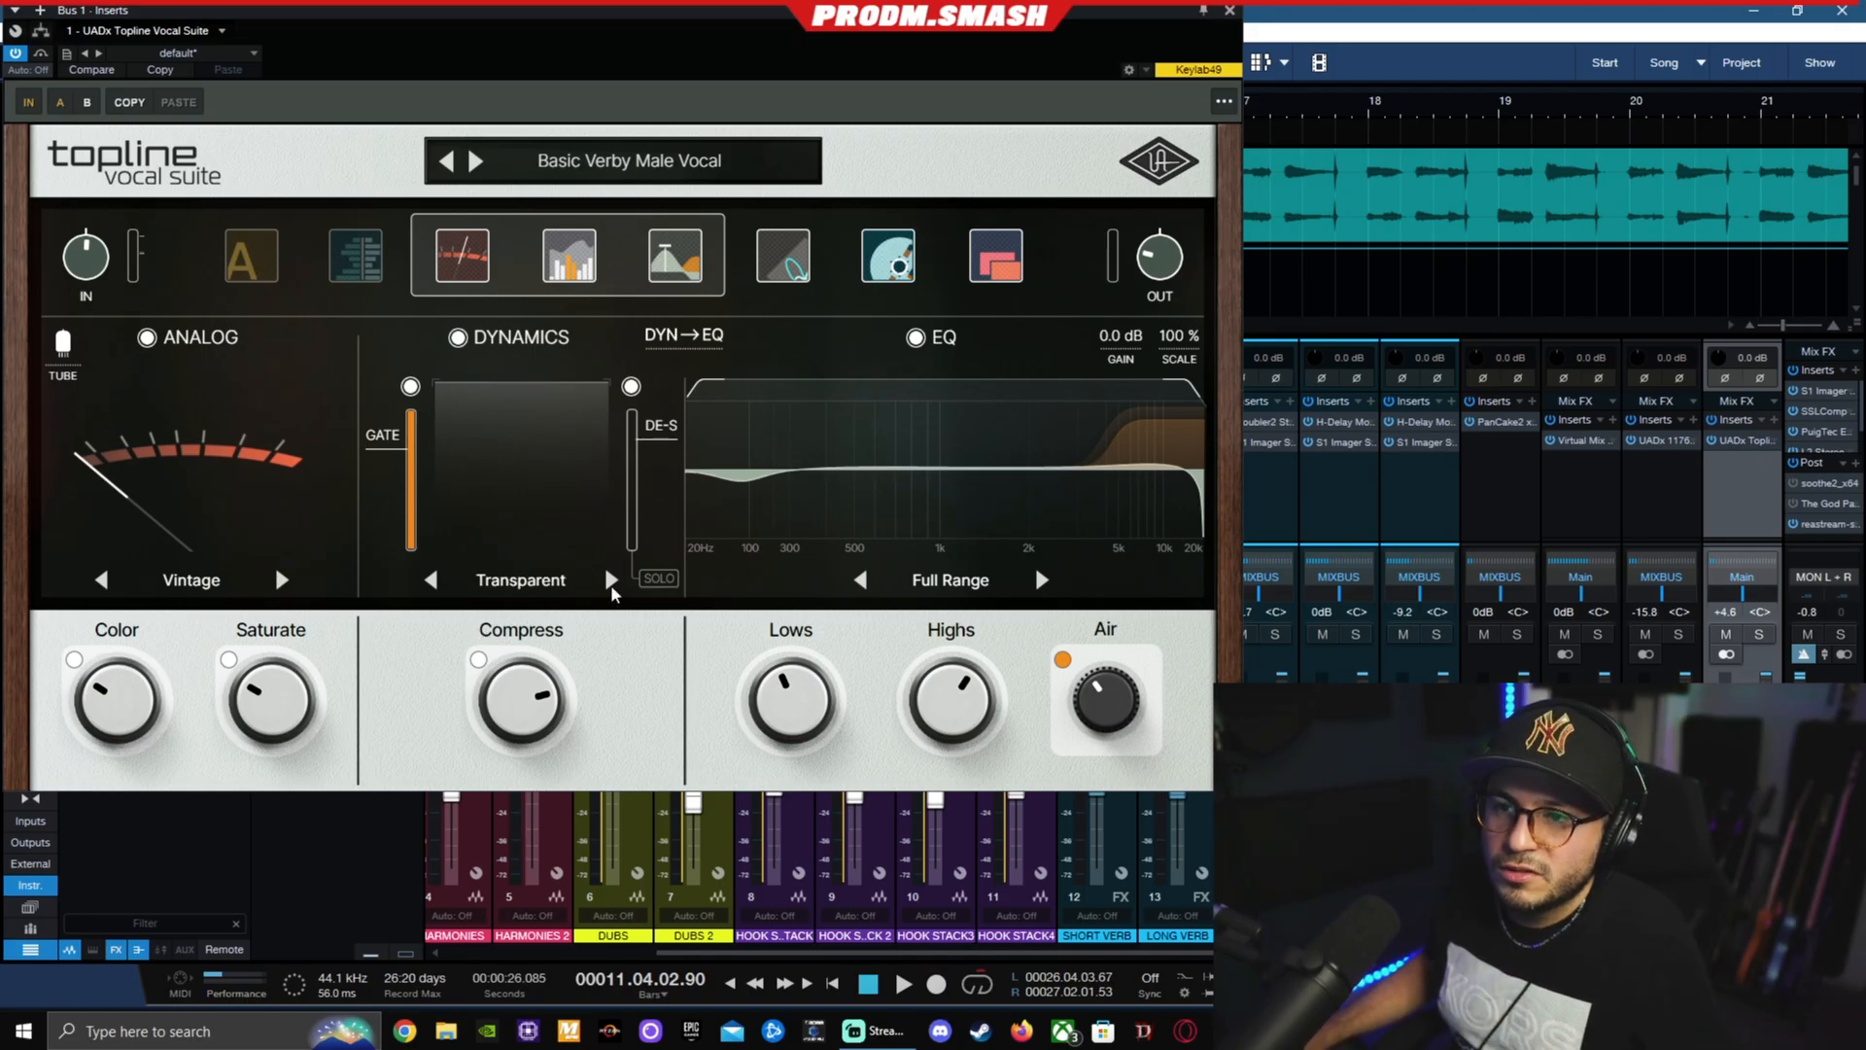
pyautogui.click(612, 589)
pyautogui.click(612, 589)
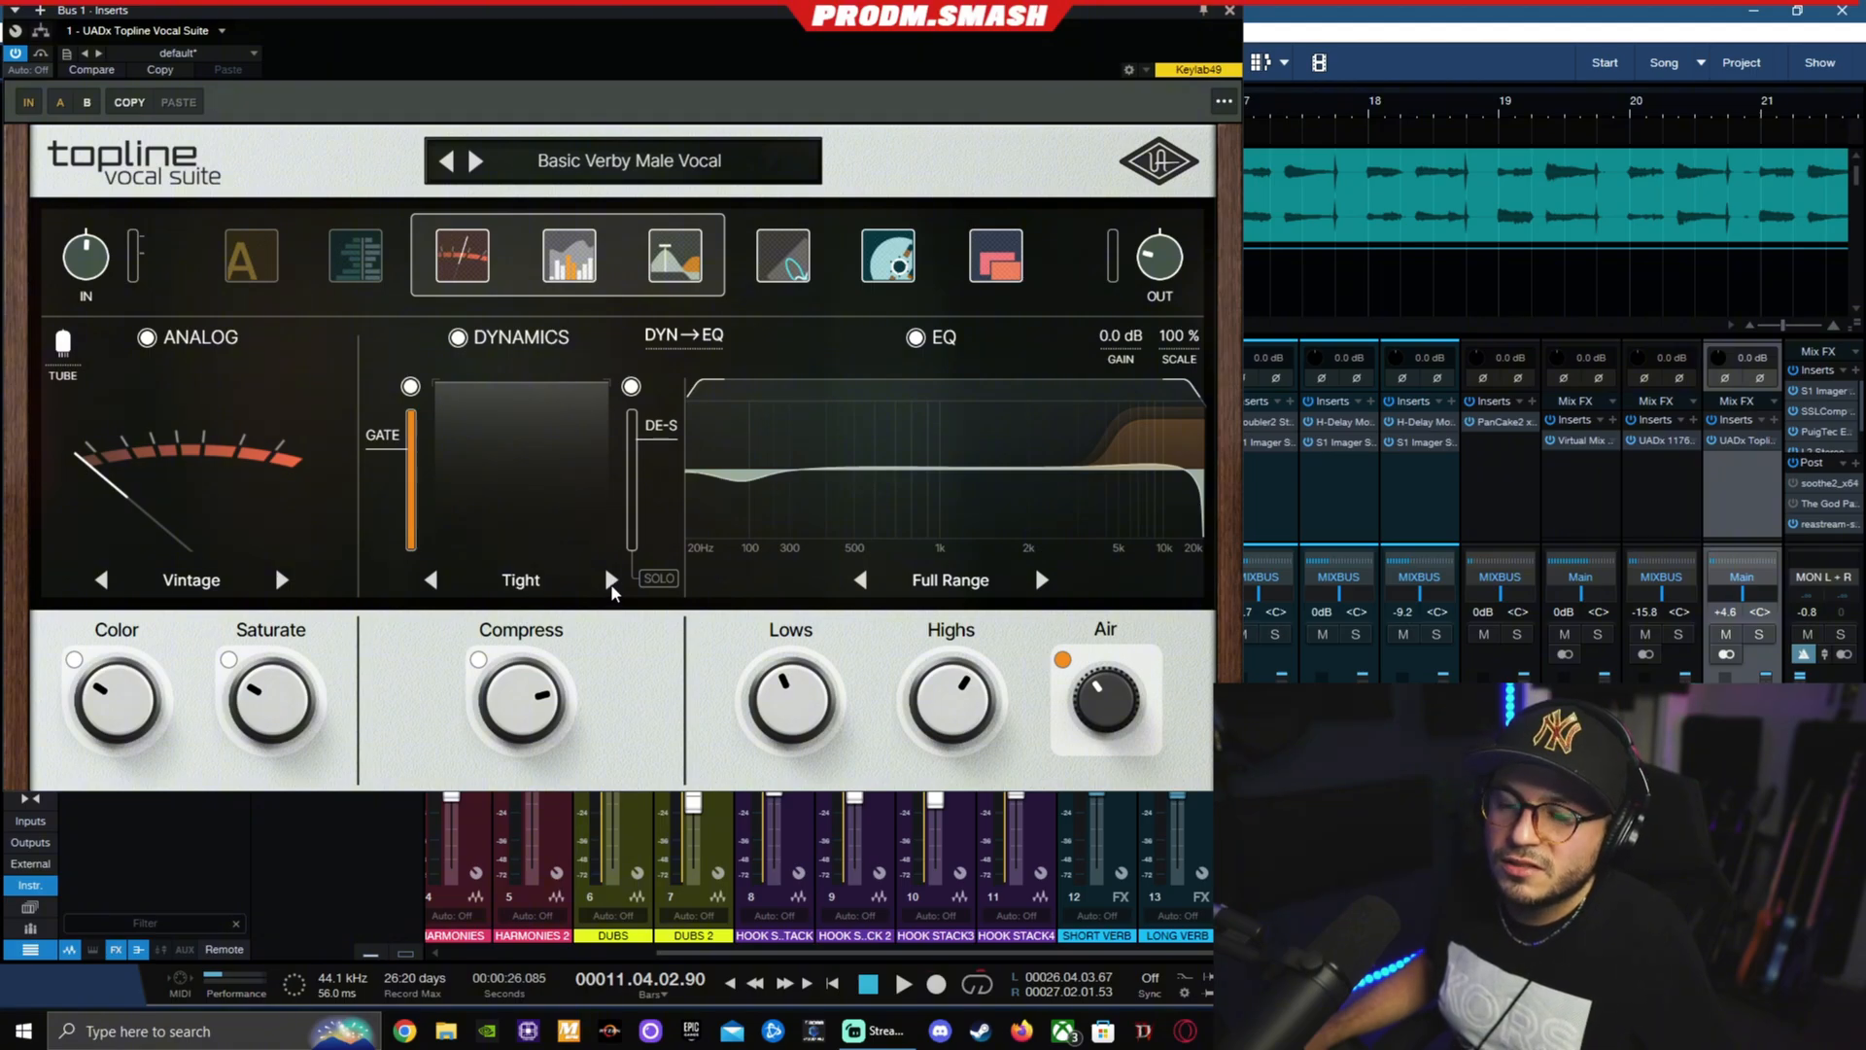
pyautogui.click(612, 588)
pyautogui.click(612, 589)
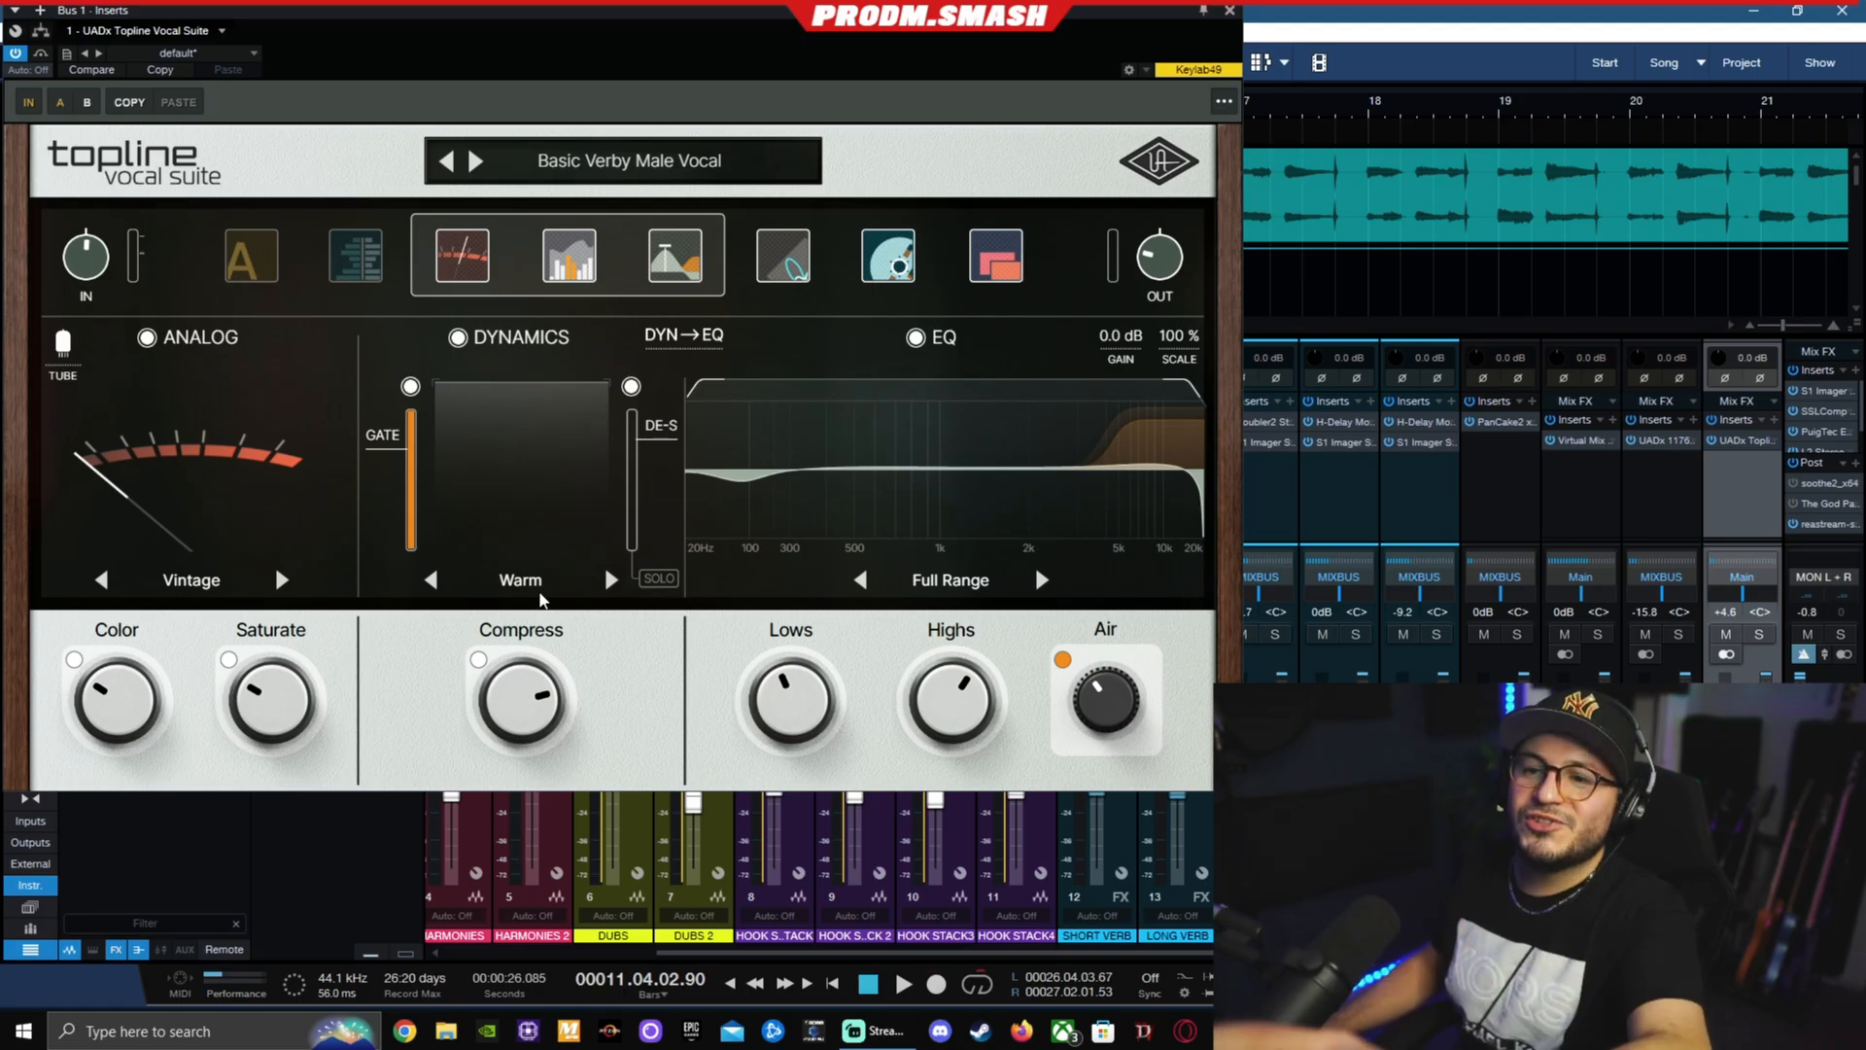
pyautogui.click(611, 579)
pyautogui.click(611, 579)
pyautogui.click(610, 579)
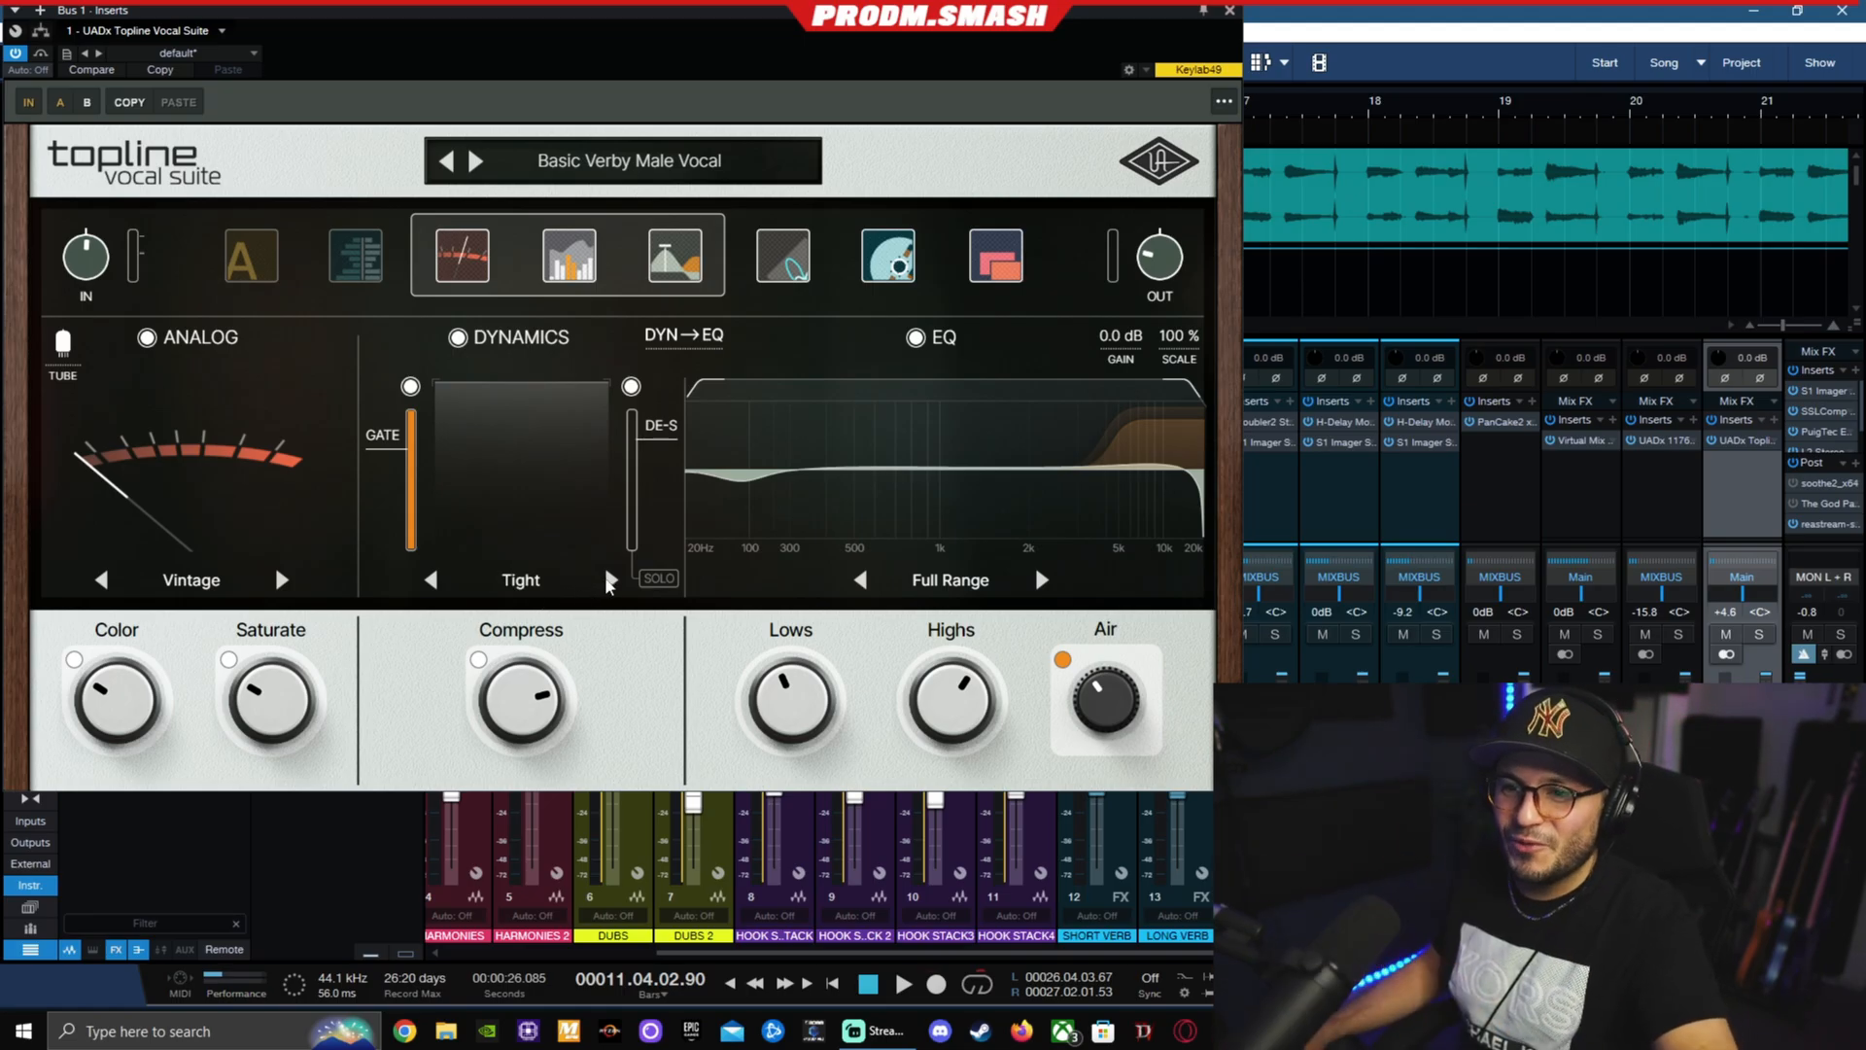
pyautogui.click(610, 580)
pyautogui.click(610, 579)
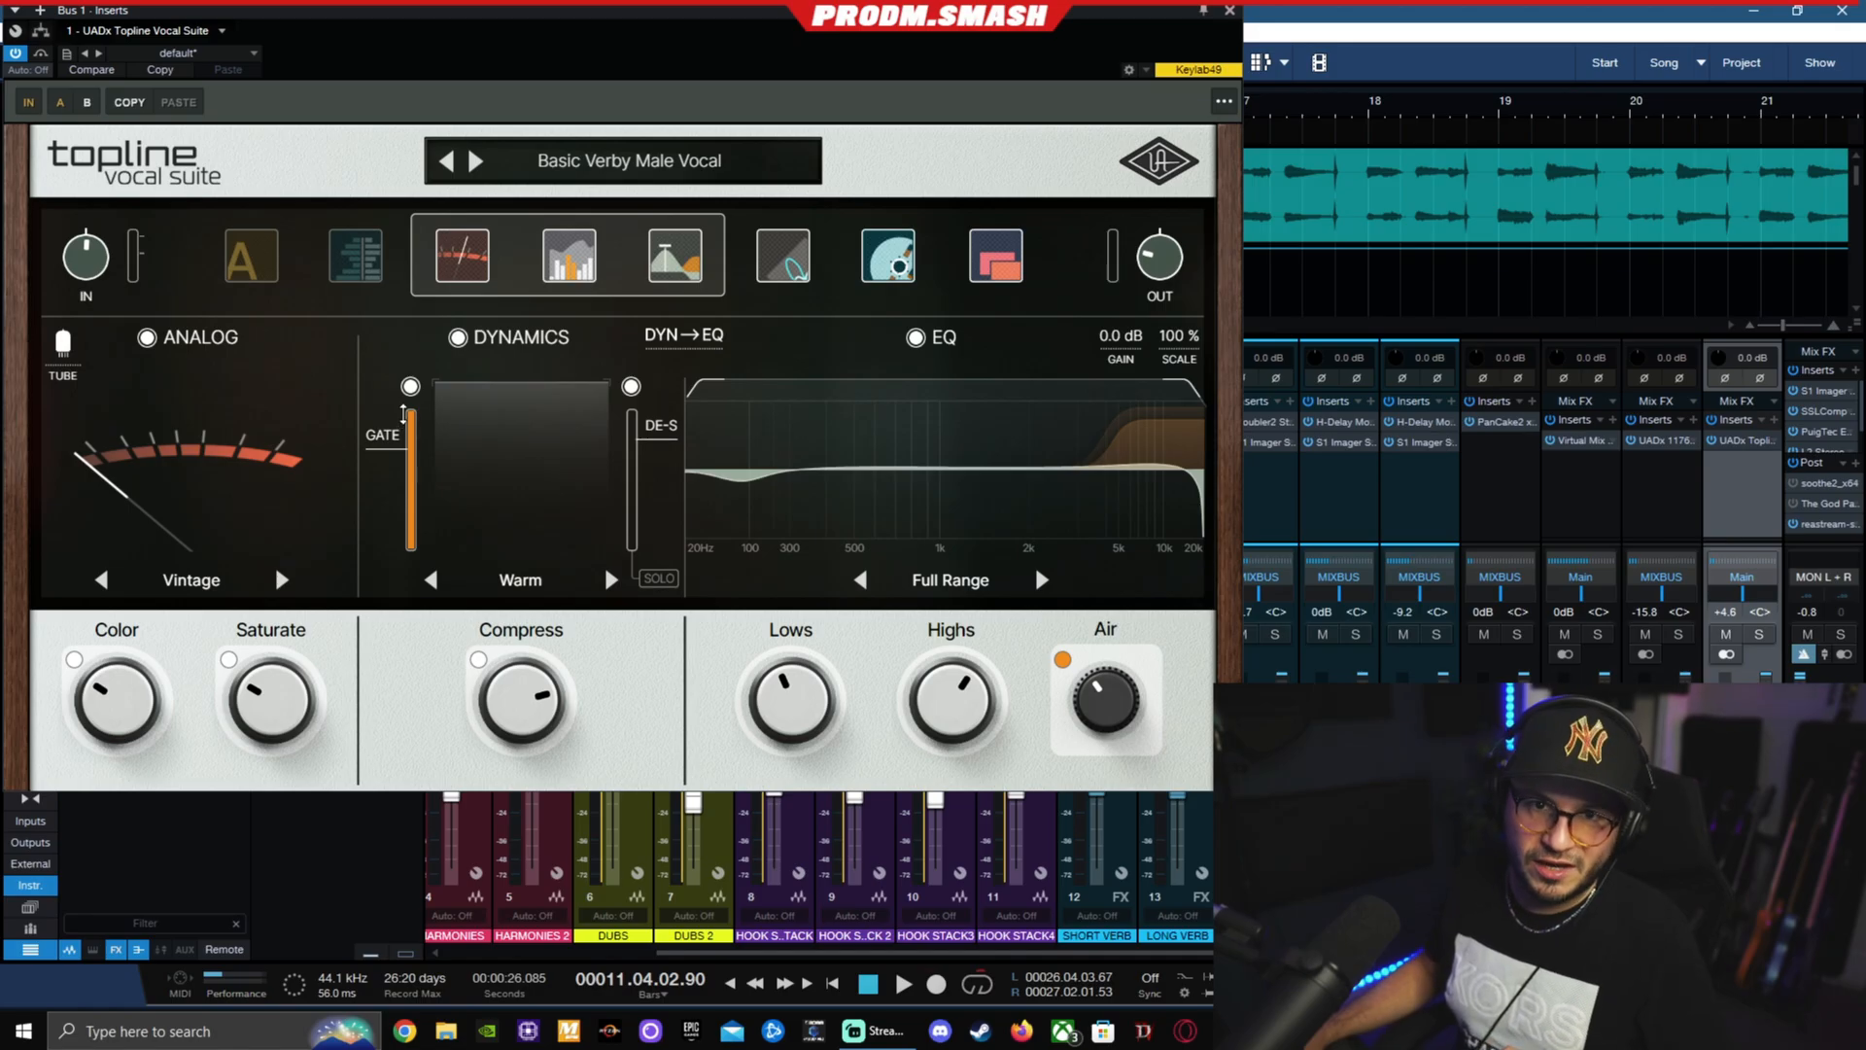
# - Adjust the gate and de-esser thresholds slightly in the Dynamics module and solo the de-esser
pyautogui.moveTo(382, 447); pyautogui.dragTo(393, 437)
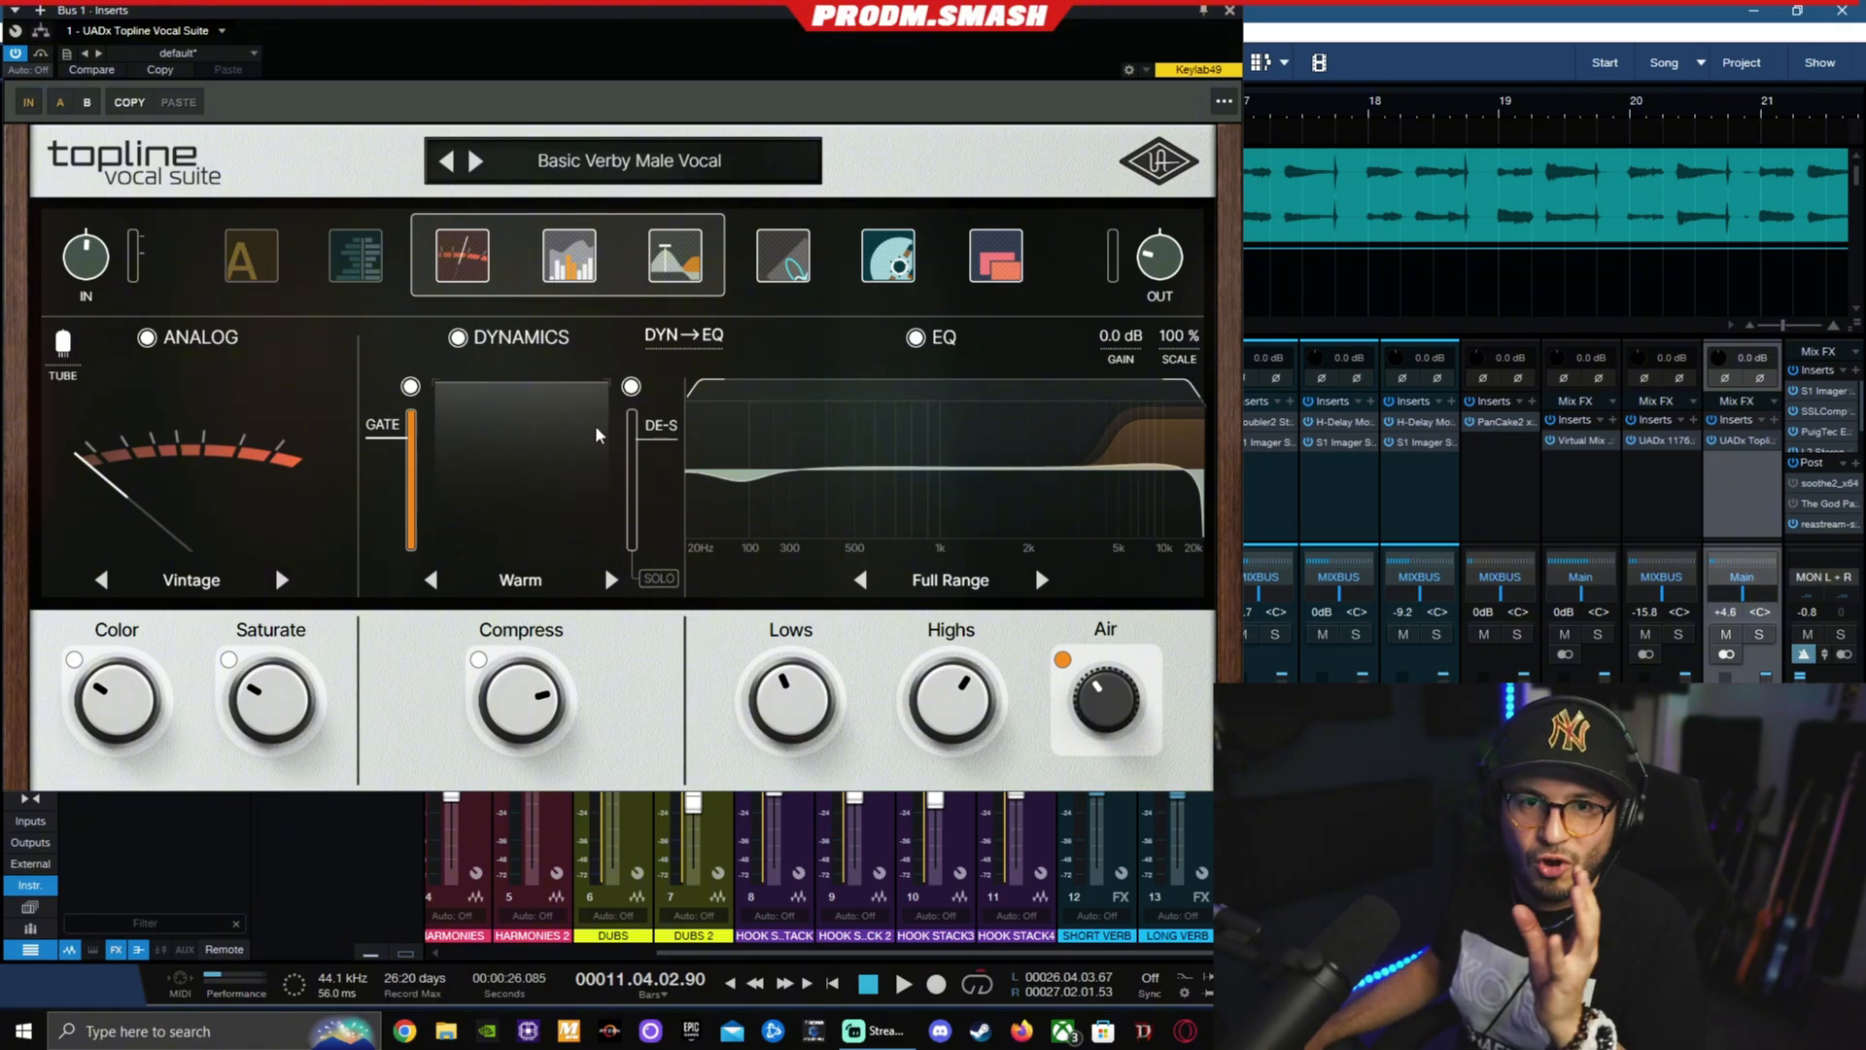
pyautogui.moveTo(660, 437); pyautogui.dragTo(663, 440)
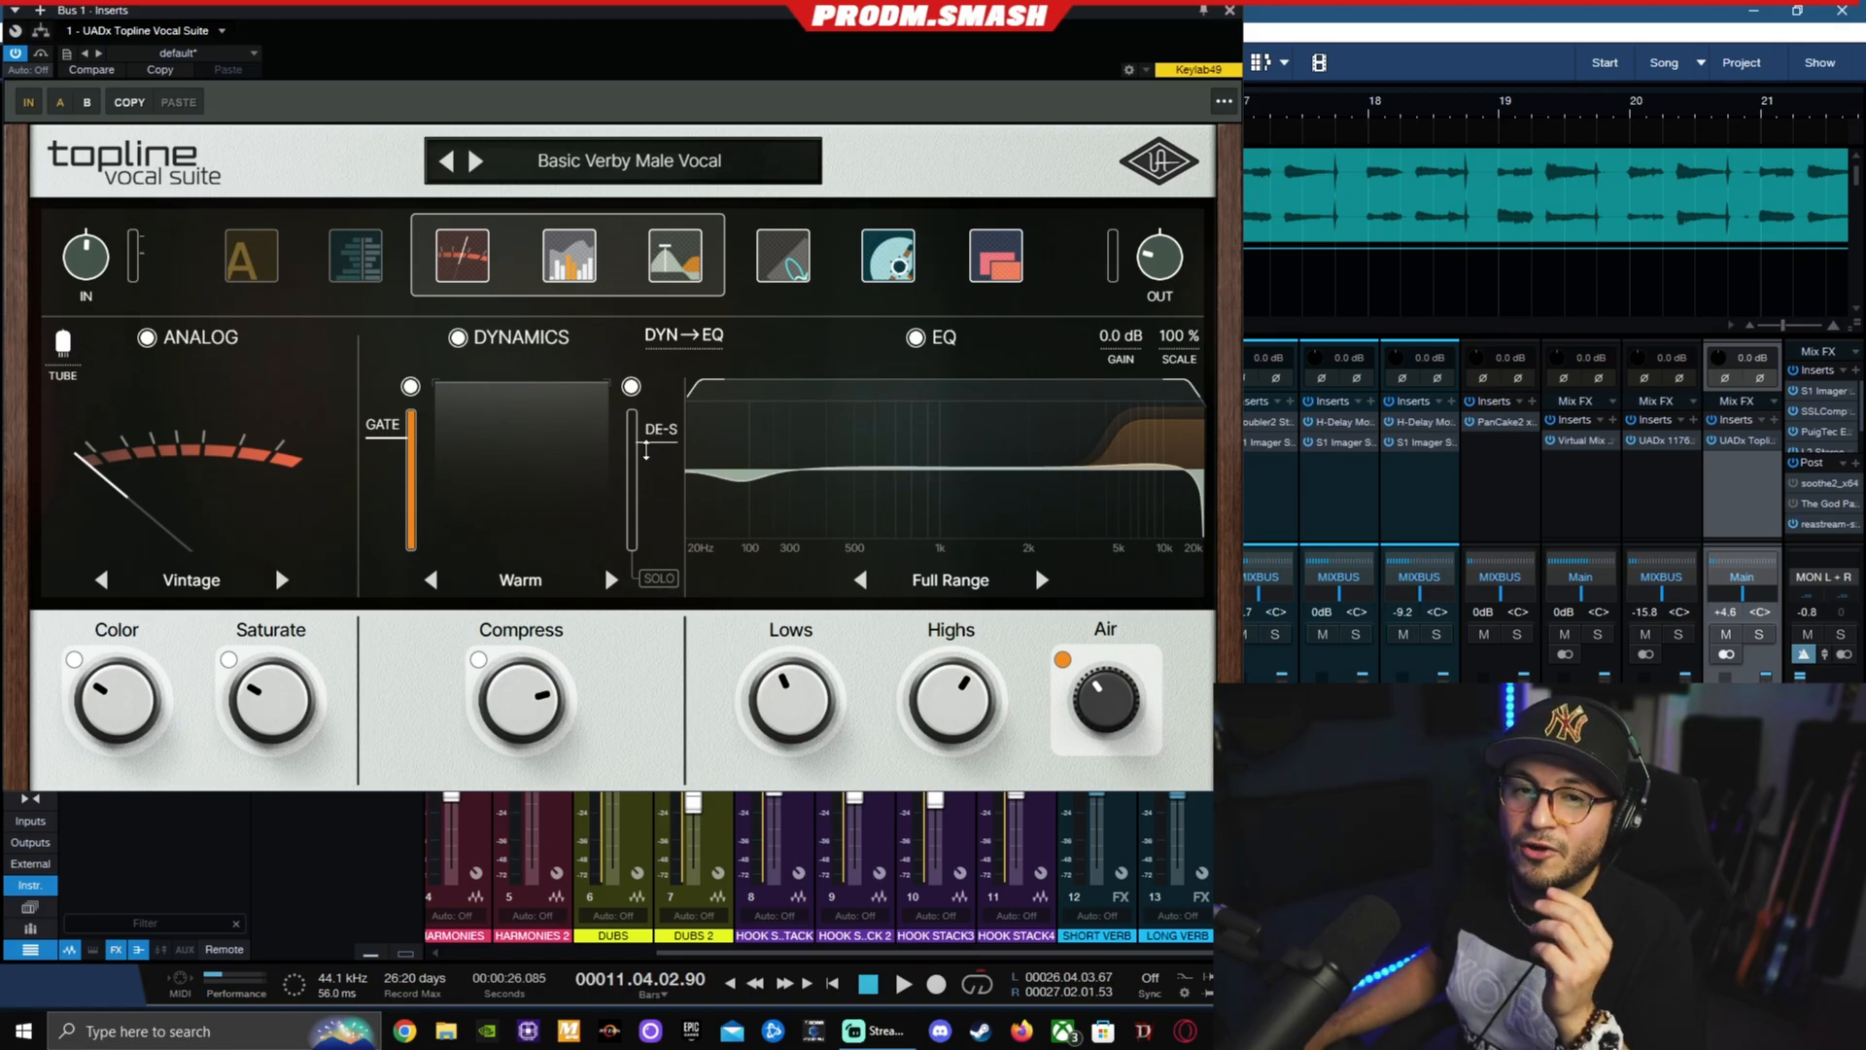
pyautogui.click(659, 580)
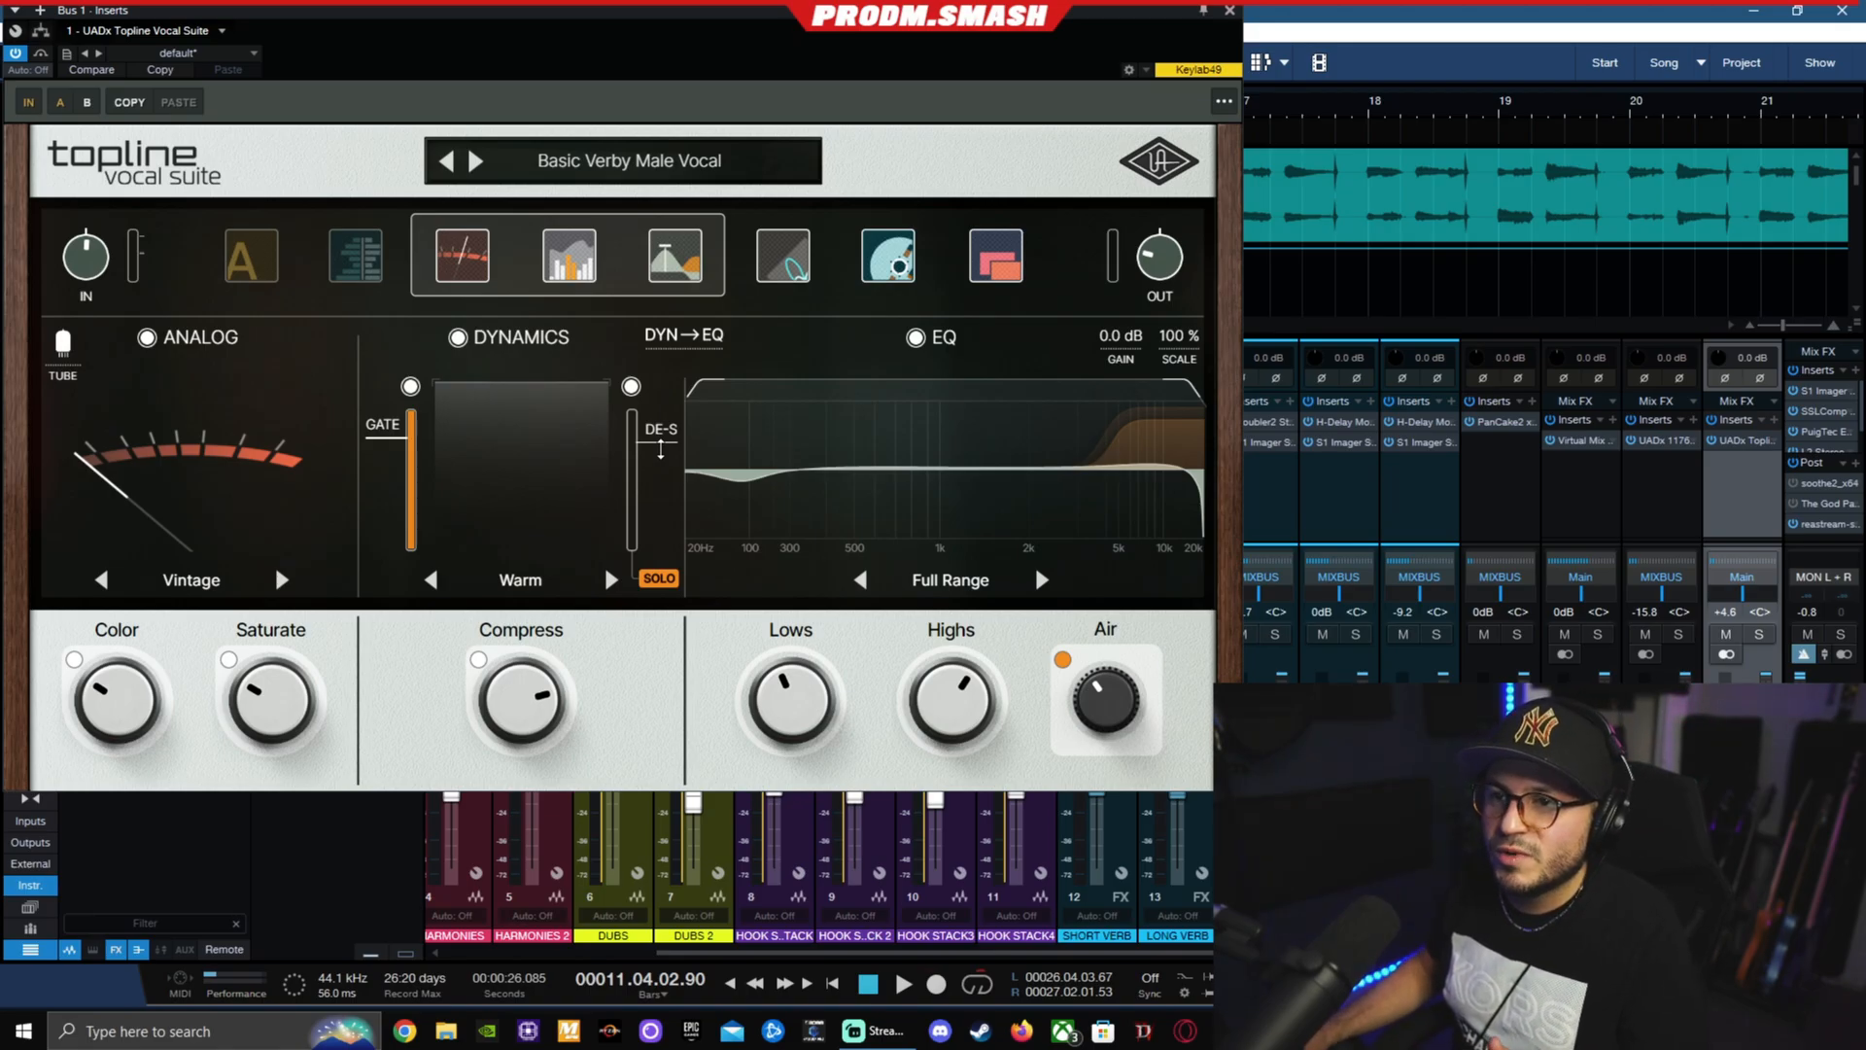
pyautogui.moveTo(497, 700)
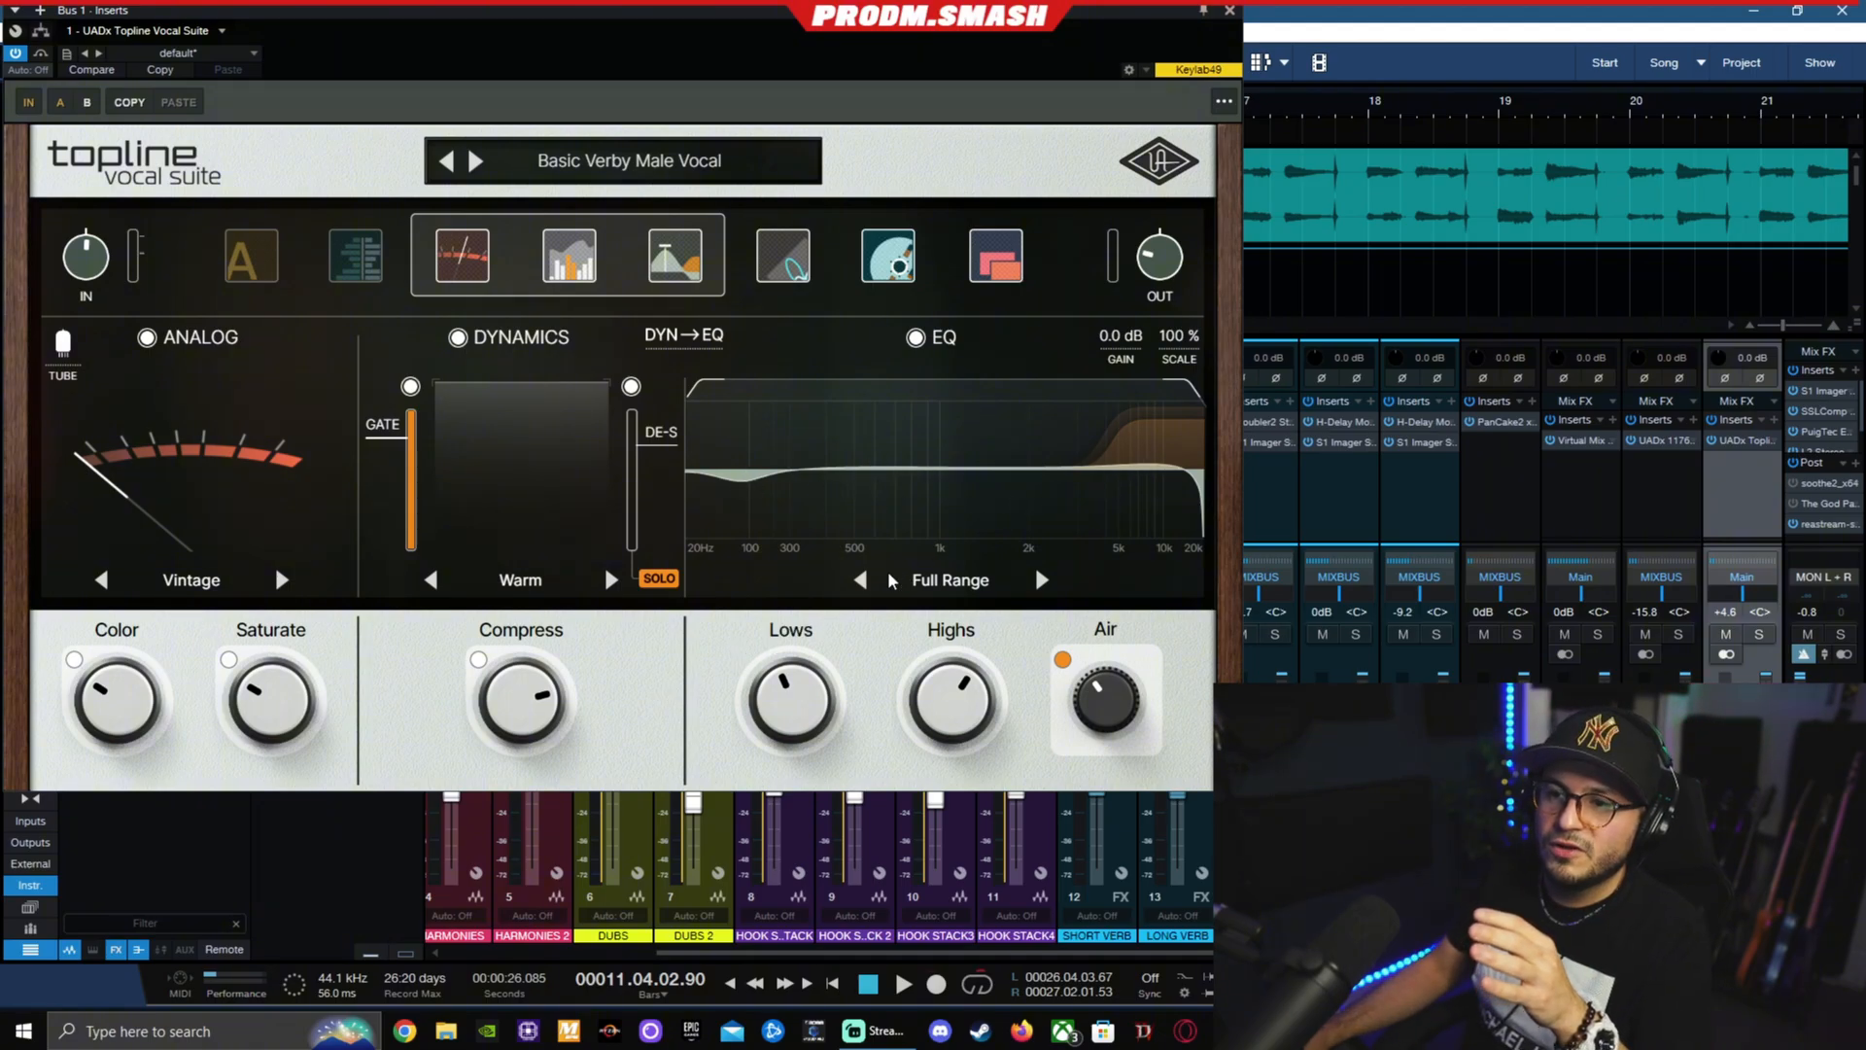
# - Compare the Mid-Range Focus and Brilliant EQ types and return the EQ to Full Range
pyautogui.moveTo(892, 494)
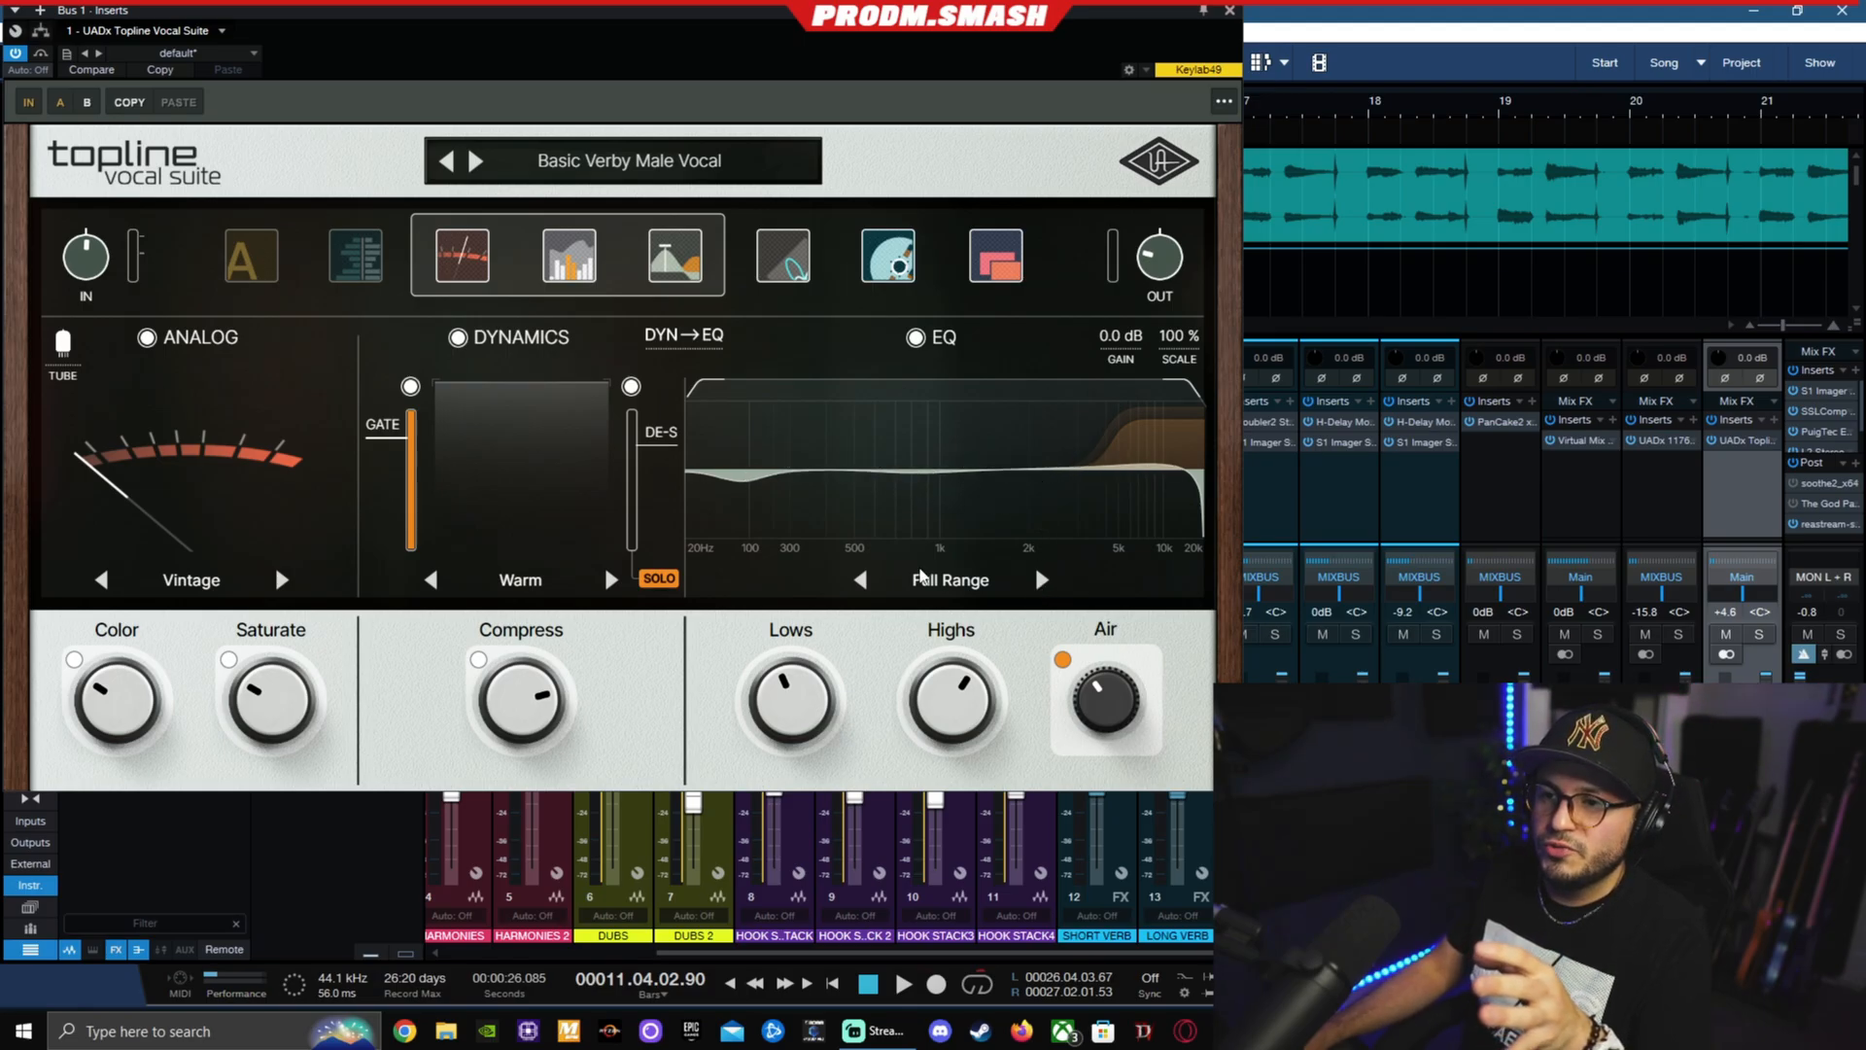
pyautogui.click(1042, 580)
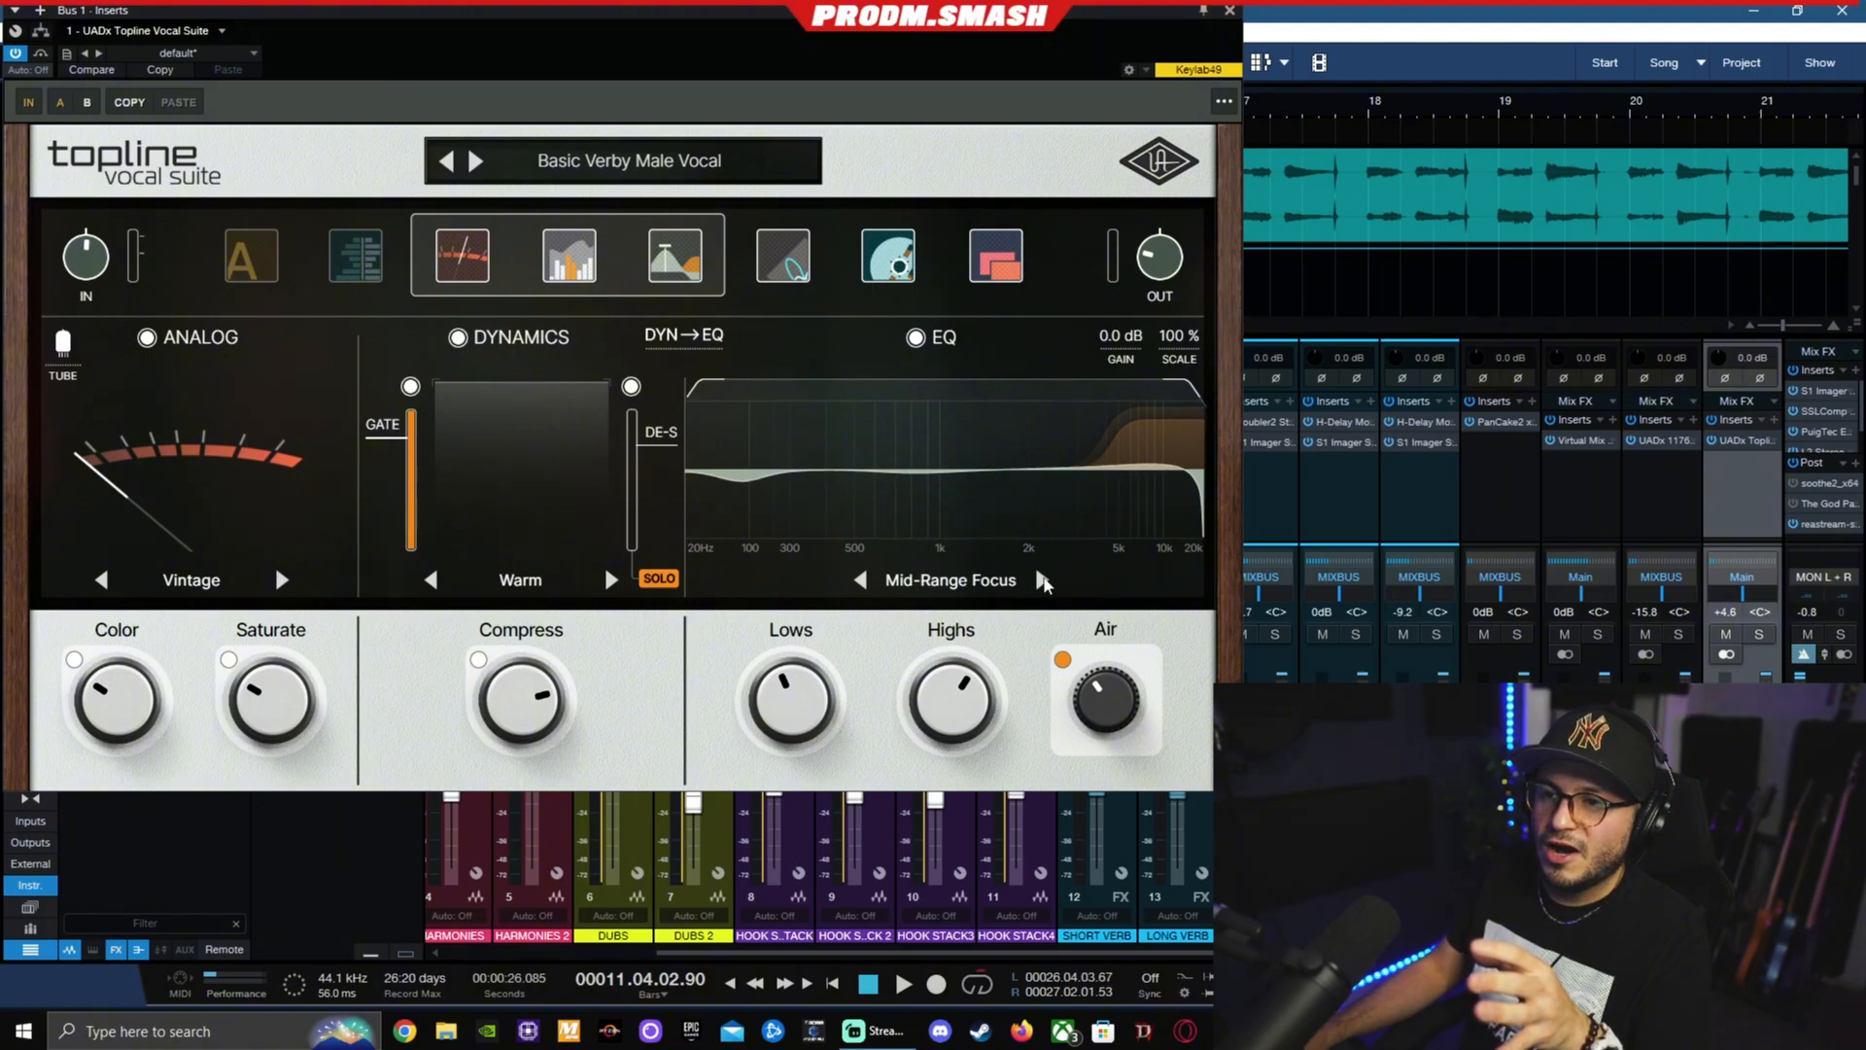
pyautogui.click(861, 580)
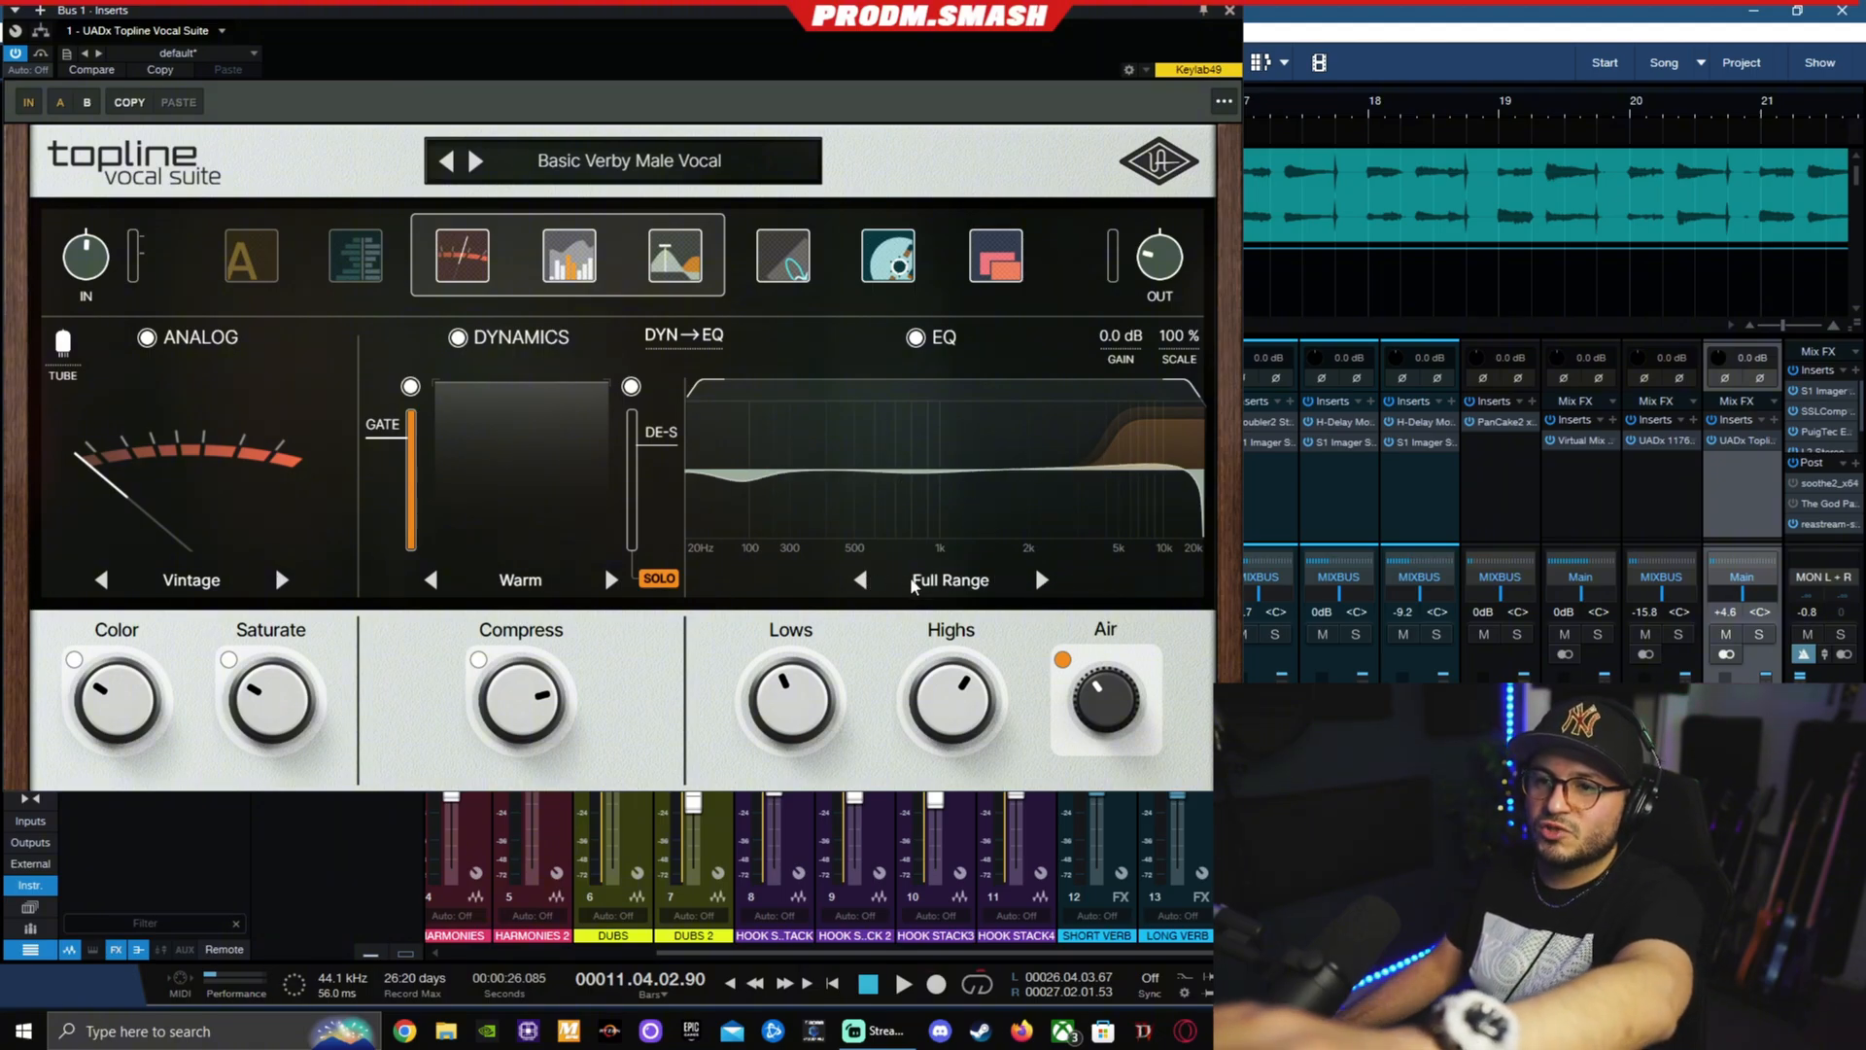
pyautogui.click(1041, 580)
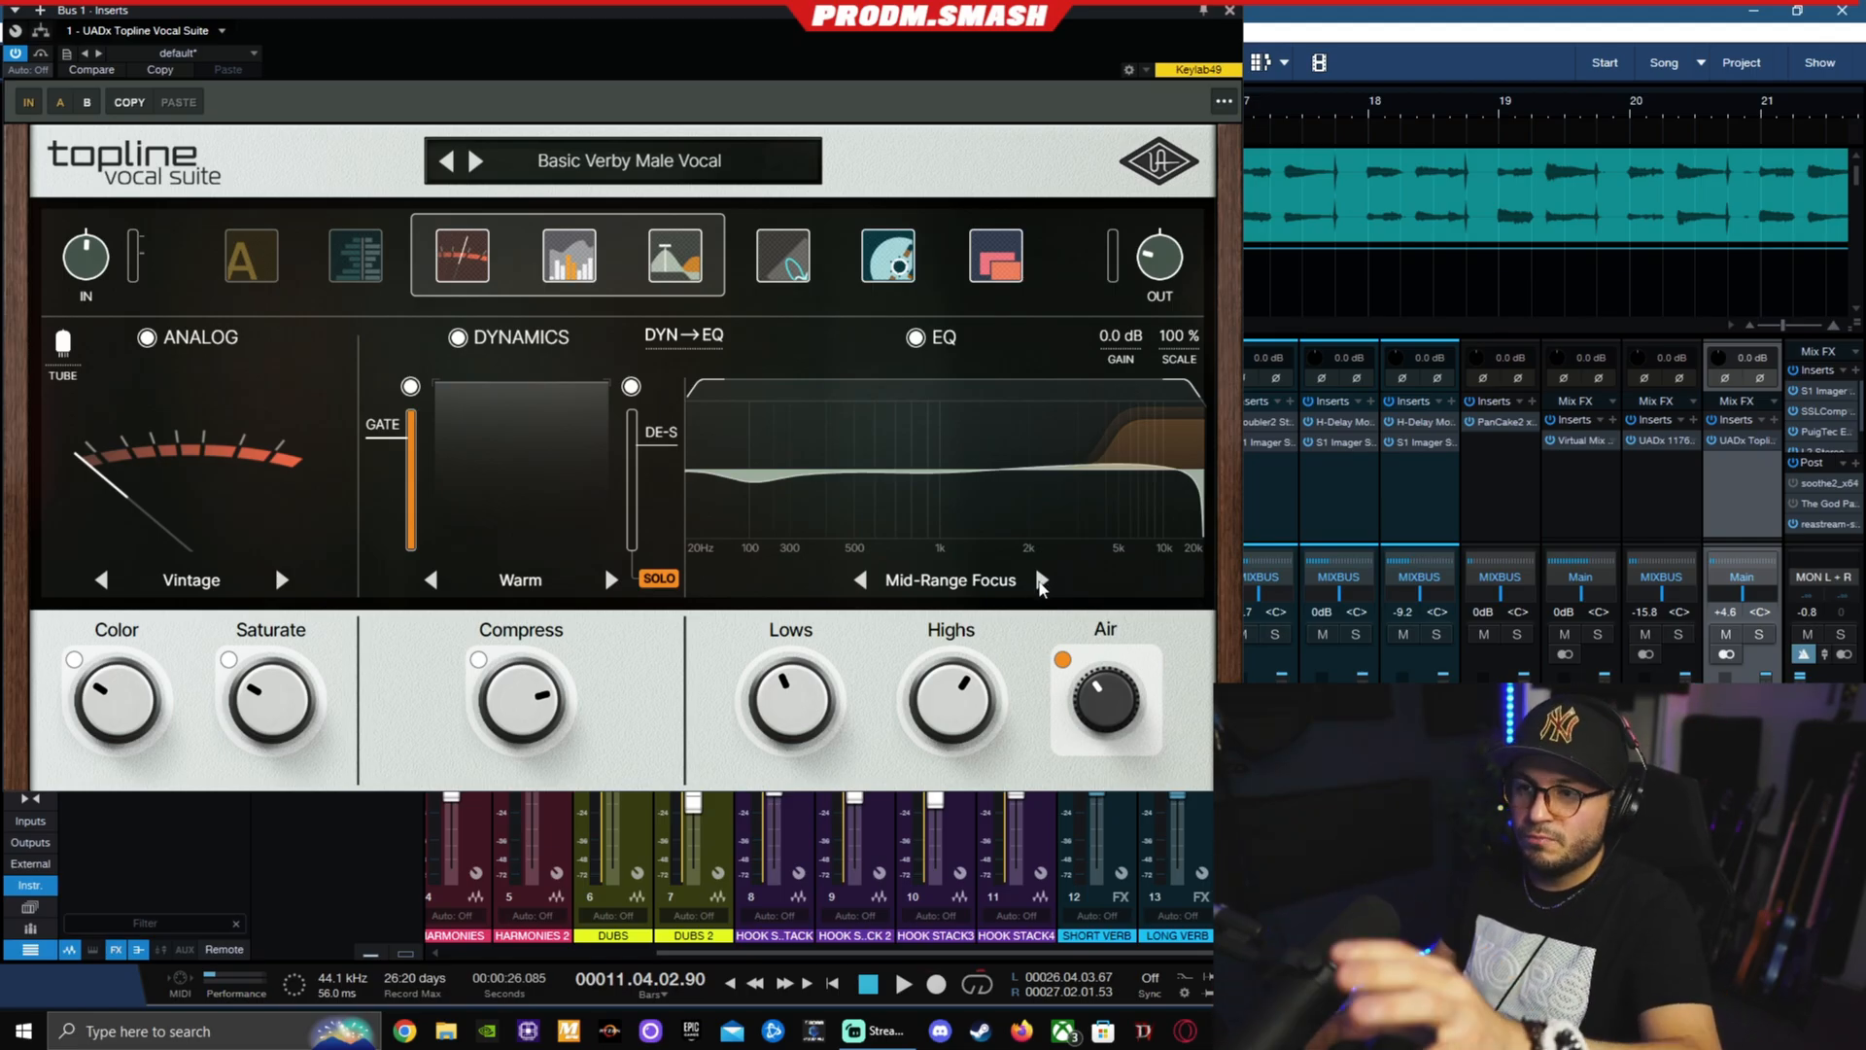
pyautogui.click(1040, 580)
pyautogui.click(860, 580)
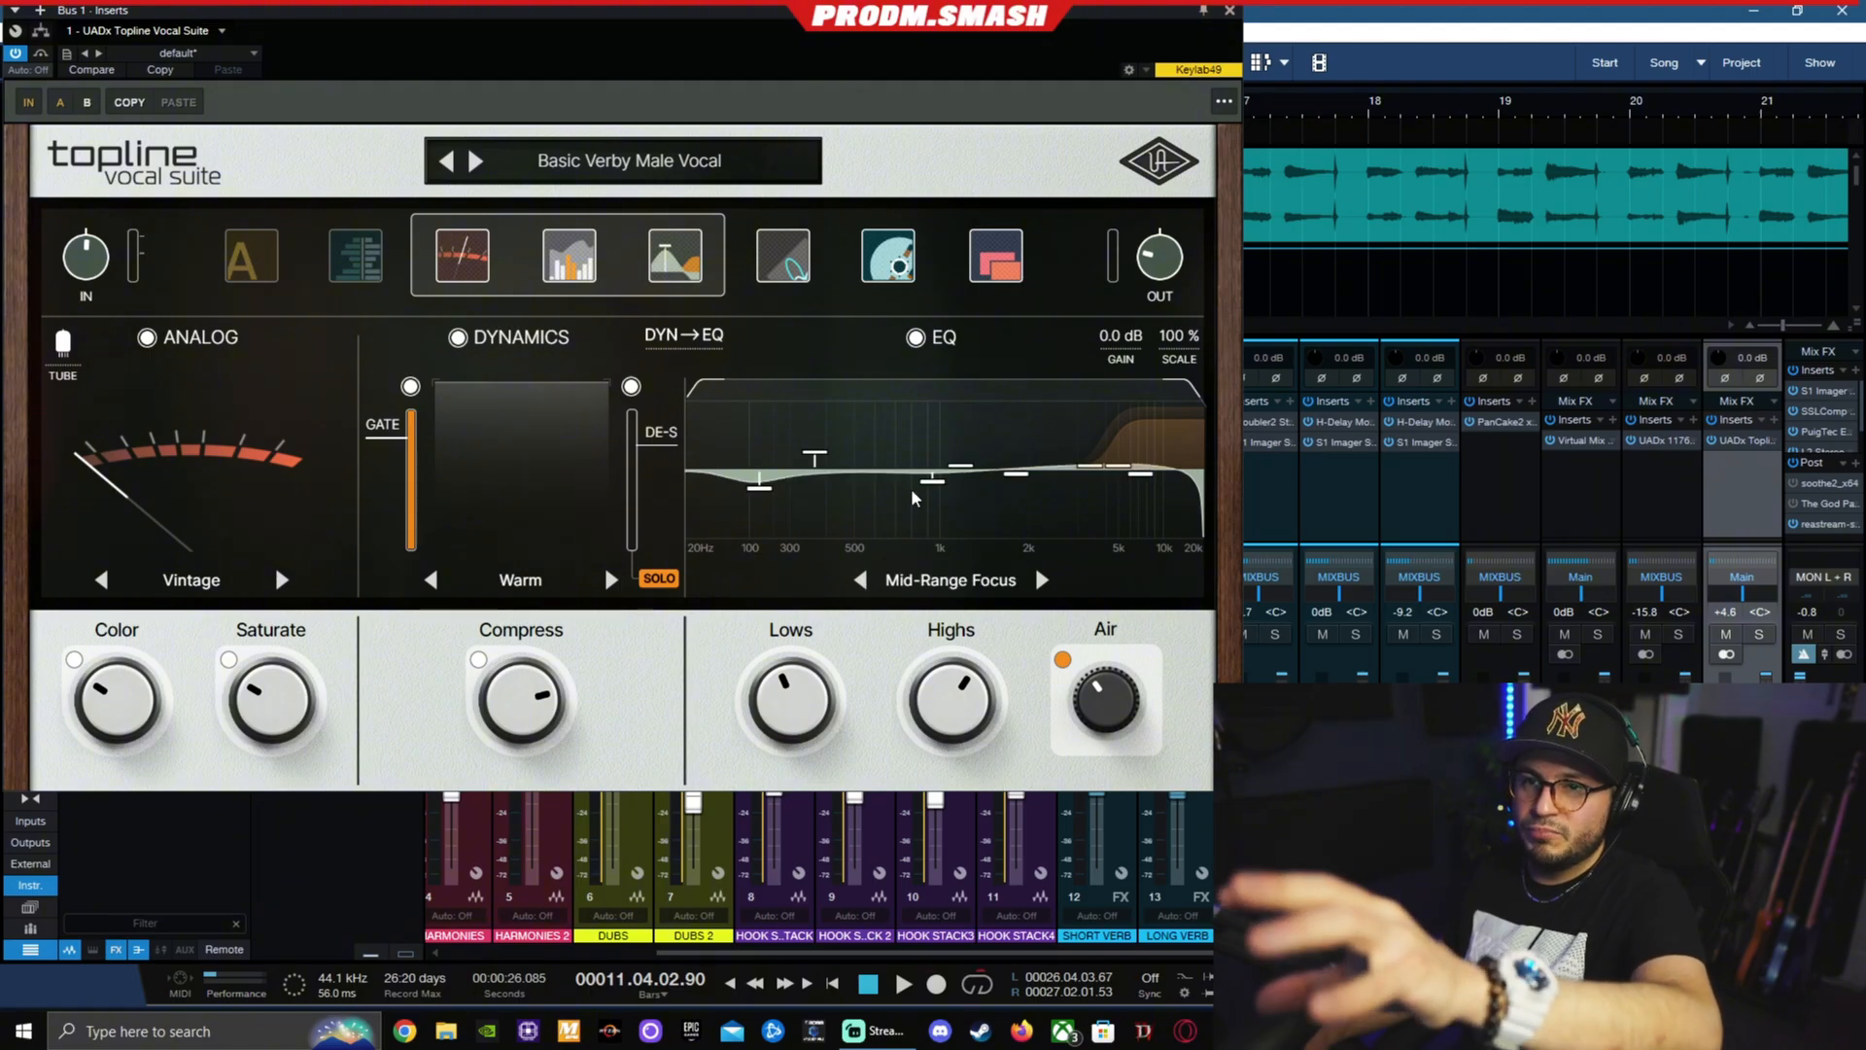
pyautogui.click(1038, 580)
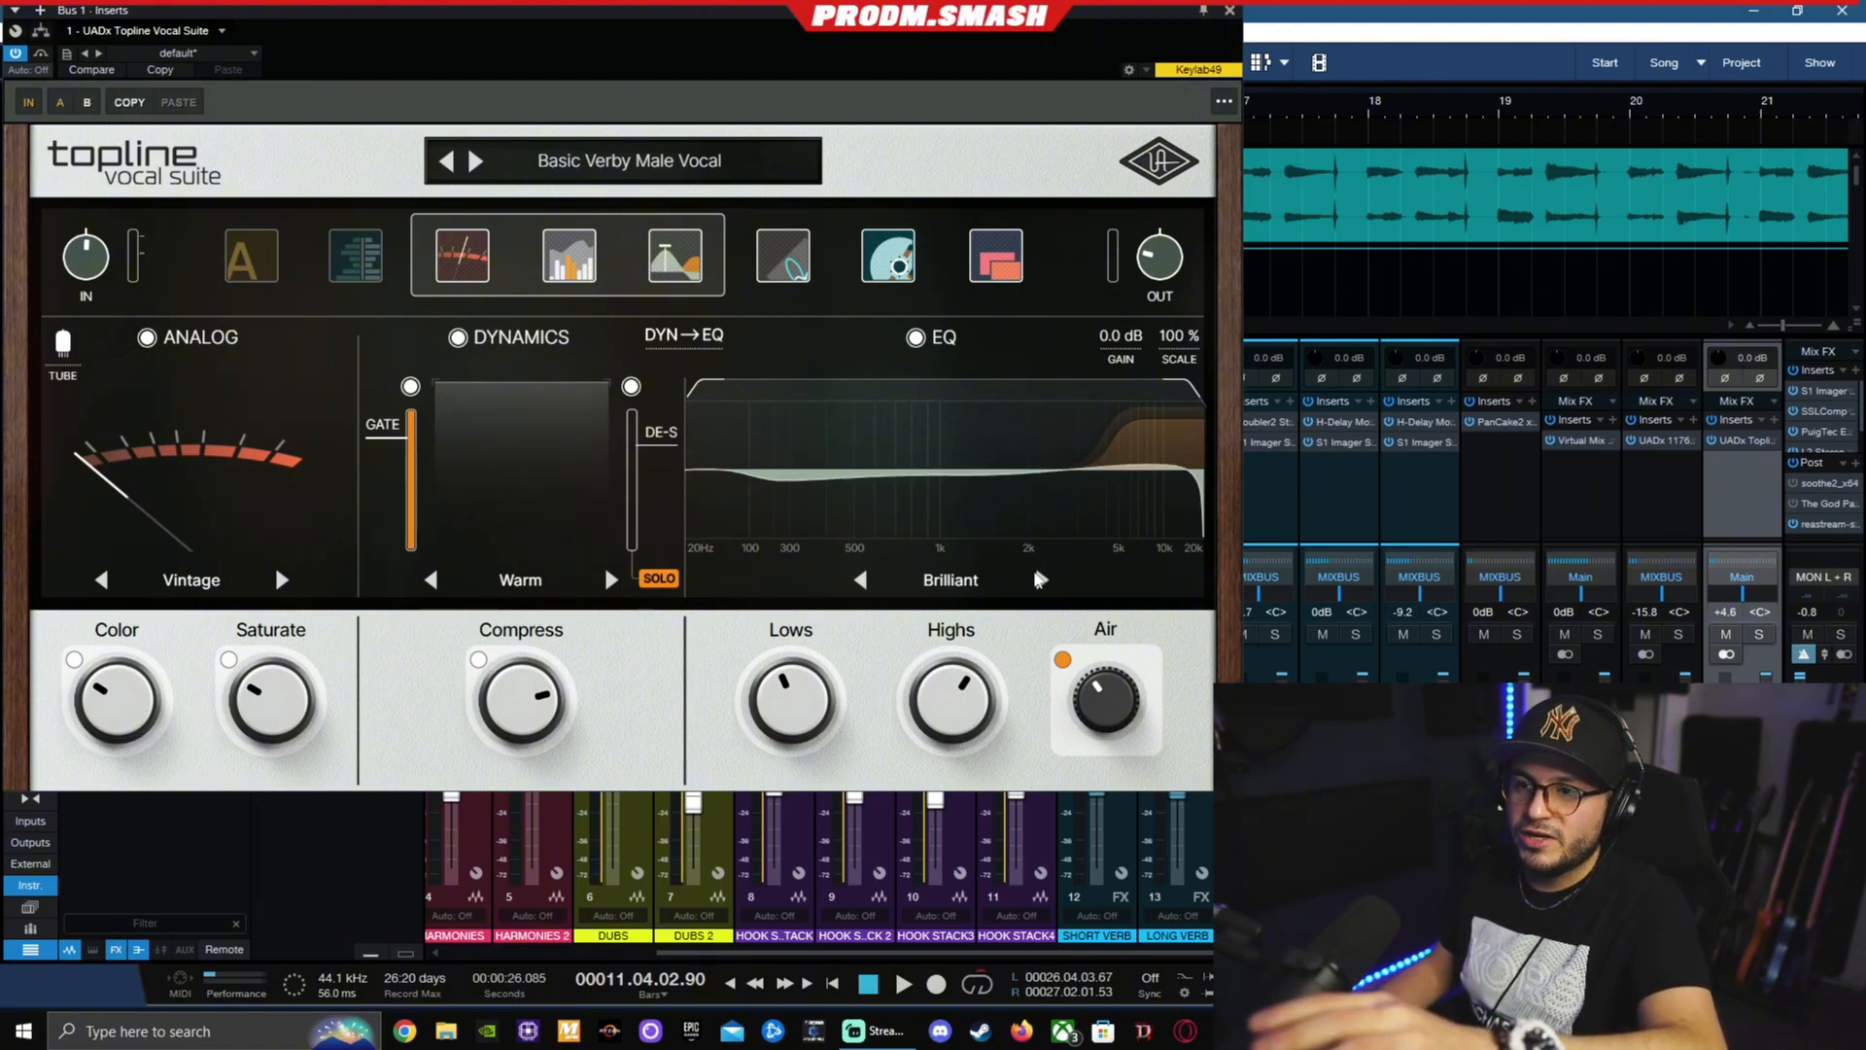
pyautogui.click(1040, 581)
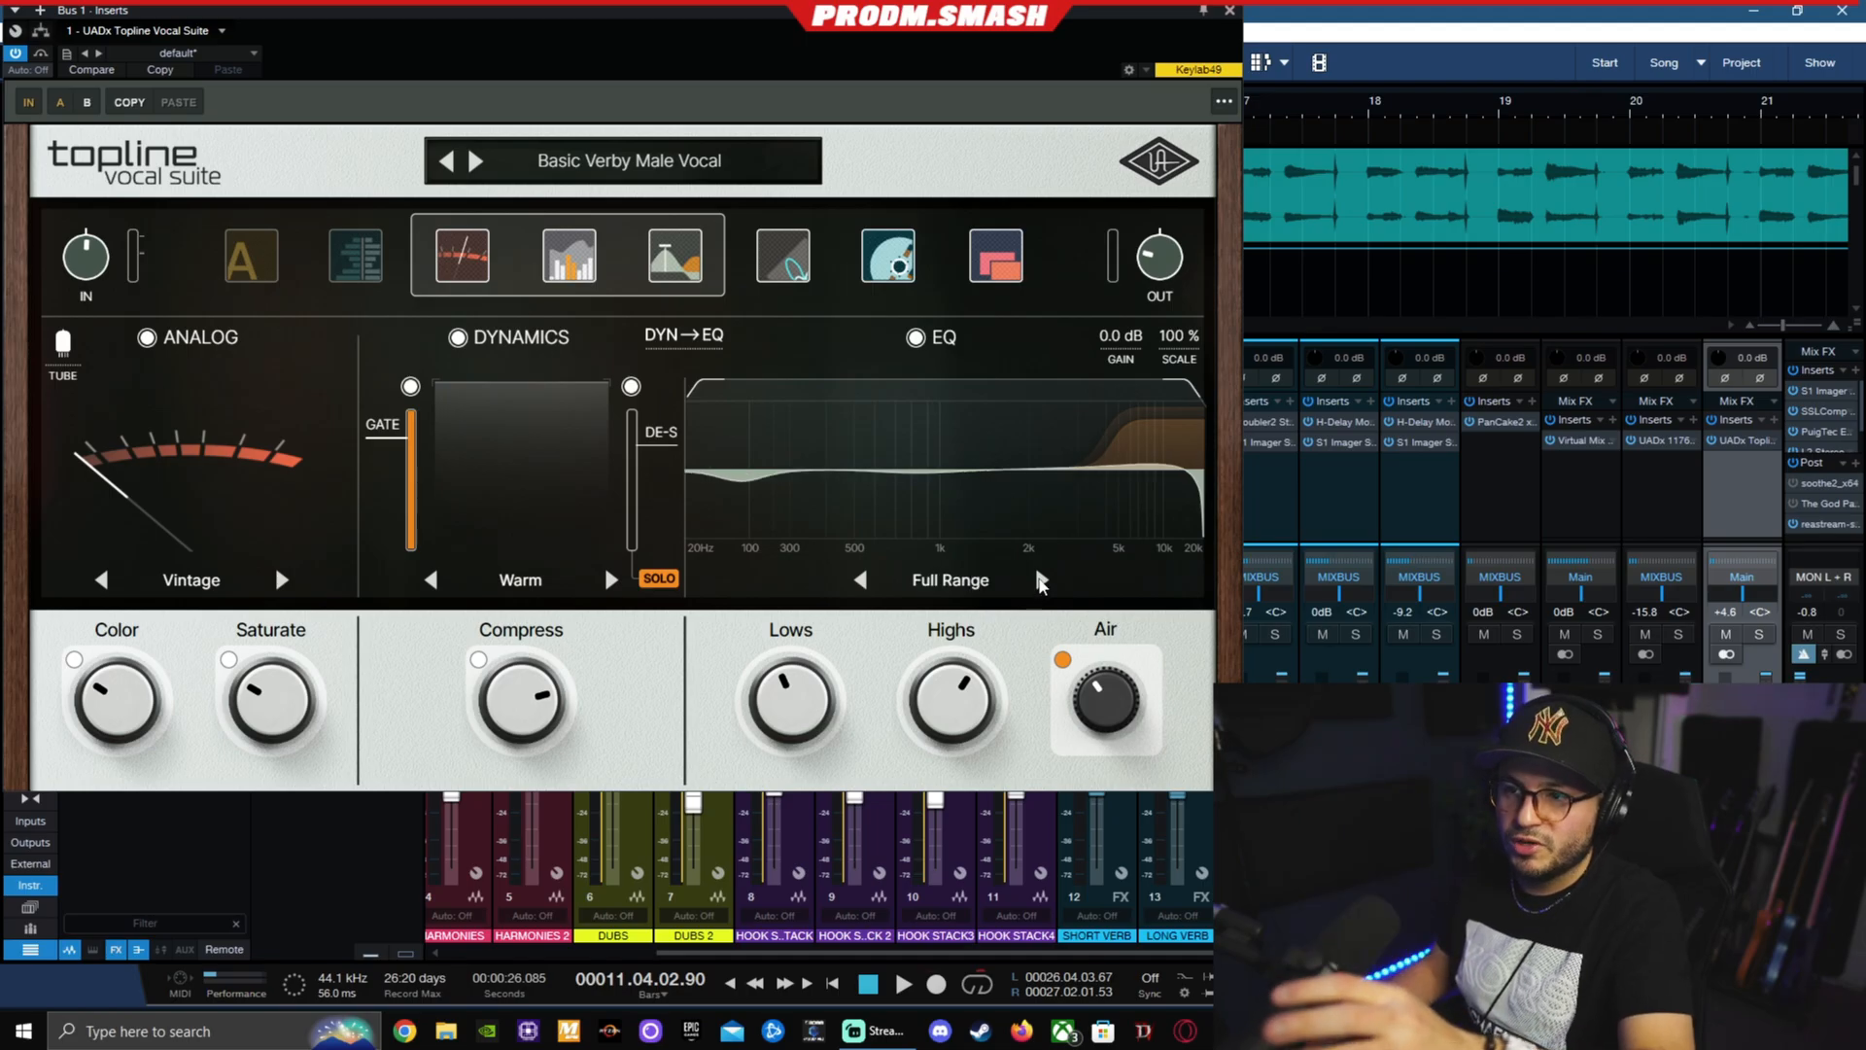
pyautogui.click(935, 587)
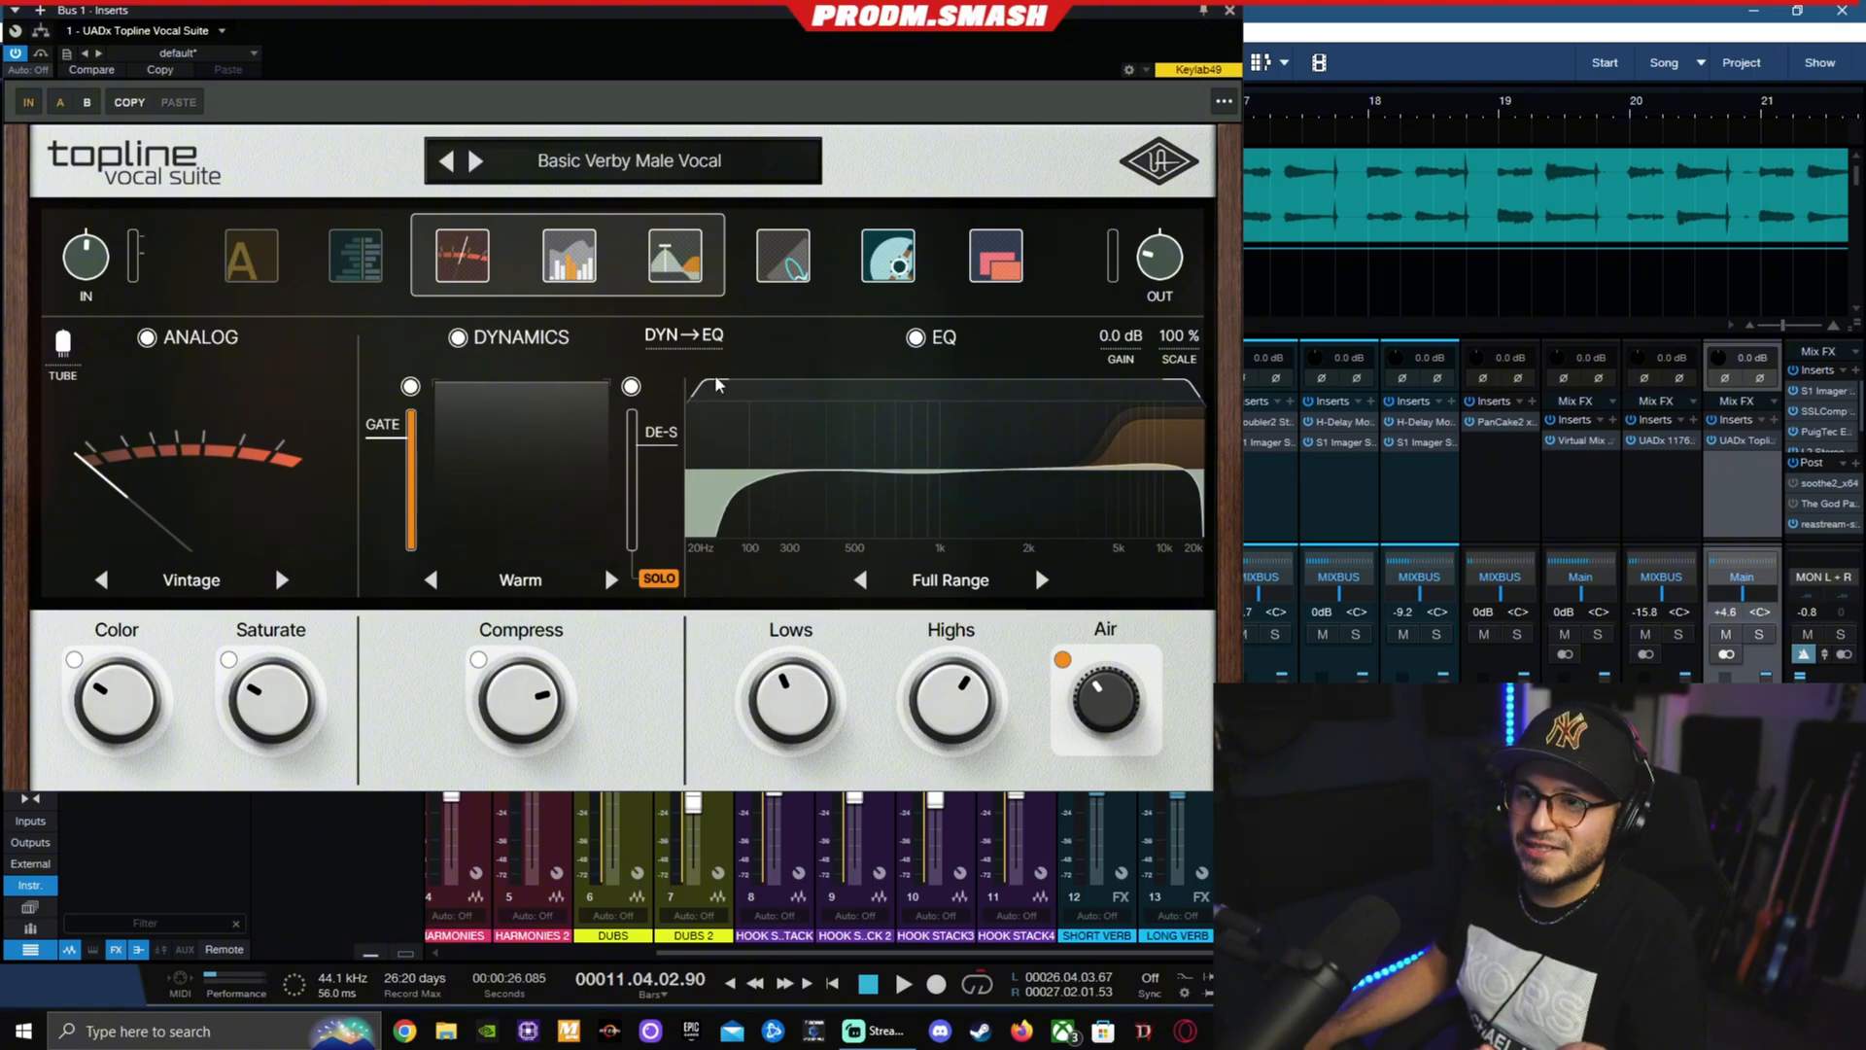
# - Raise the EQ's low-cut frequency, reduce the Lows and boost the Highs
pyautogui.moveTo(716, 385); pyautogui.dragTo(734, 382)
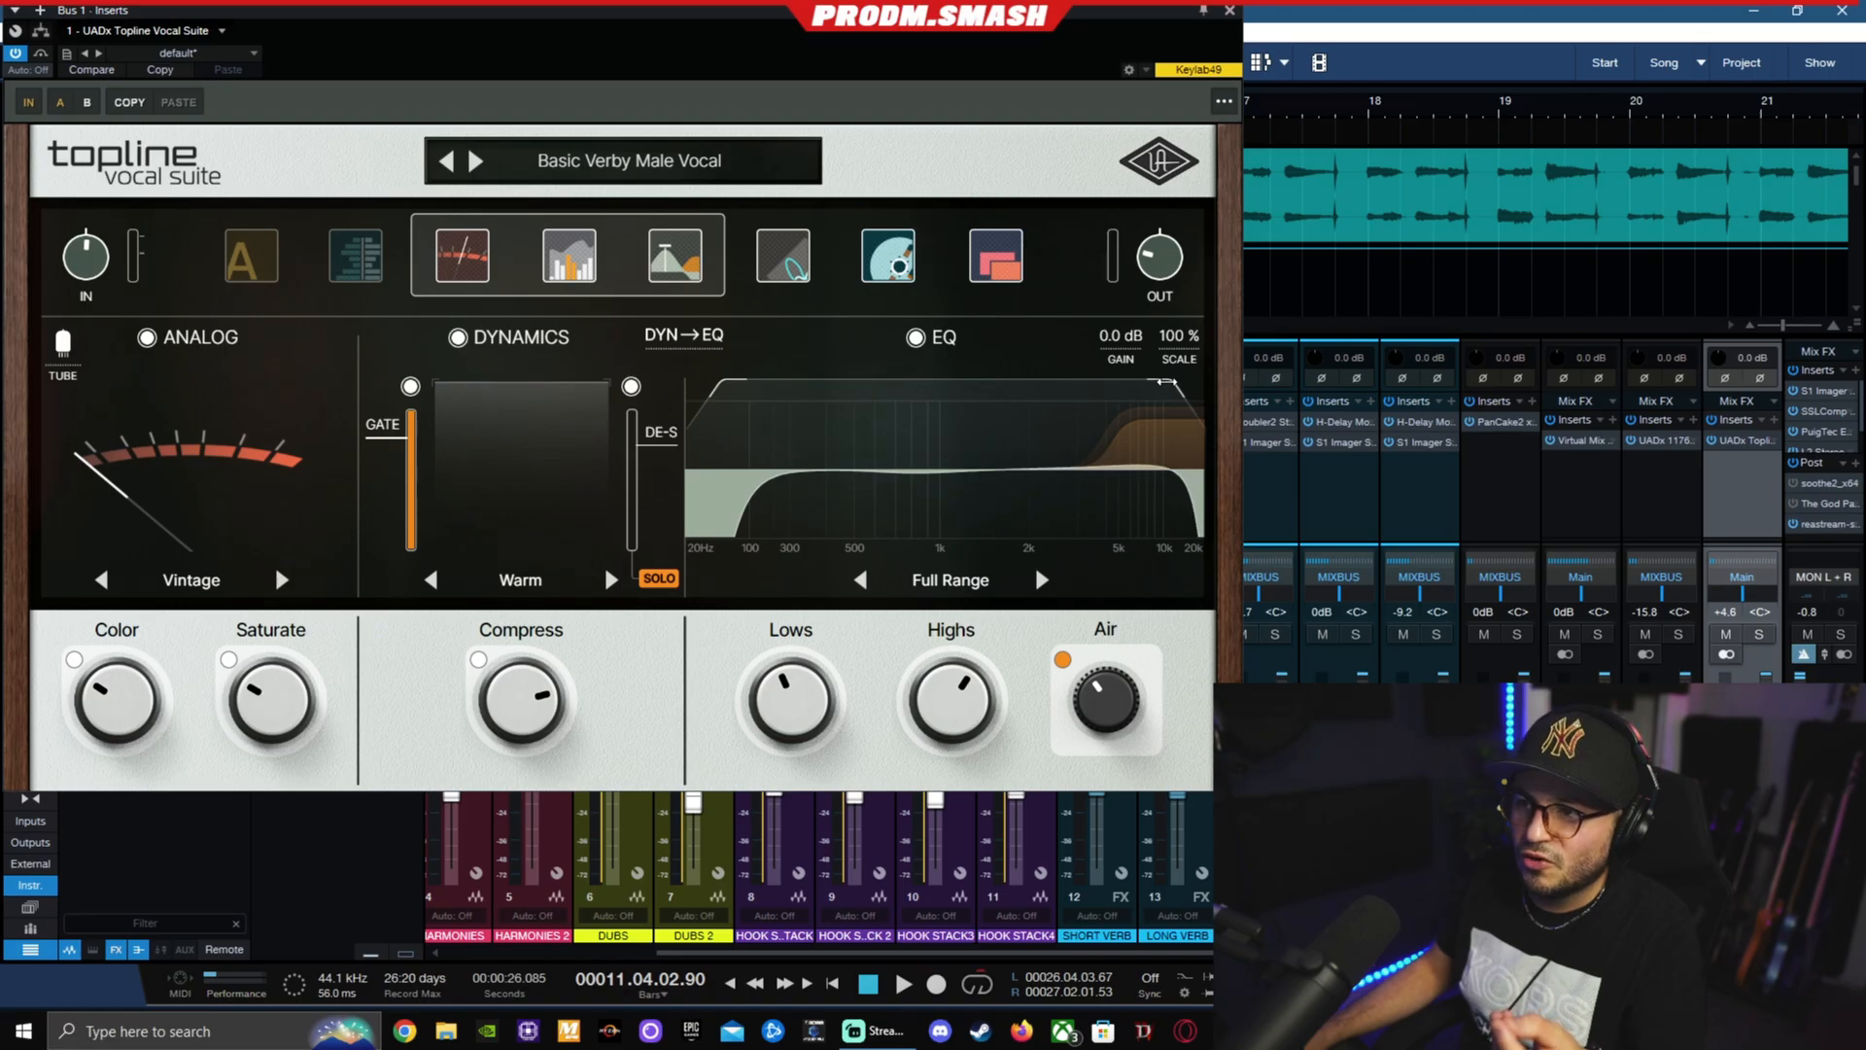
pyautogui.moveTo(889, 456)
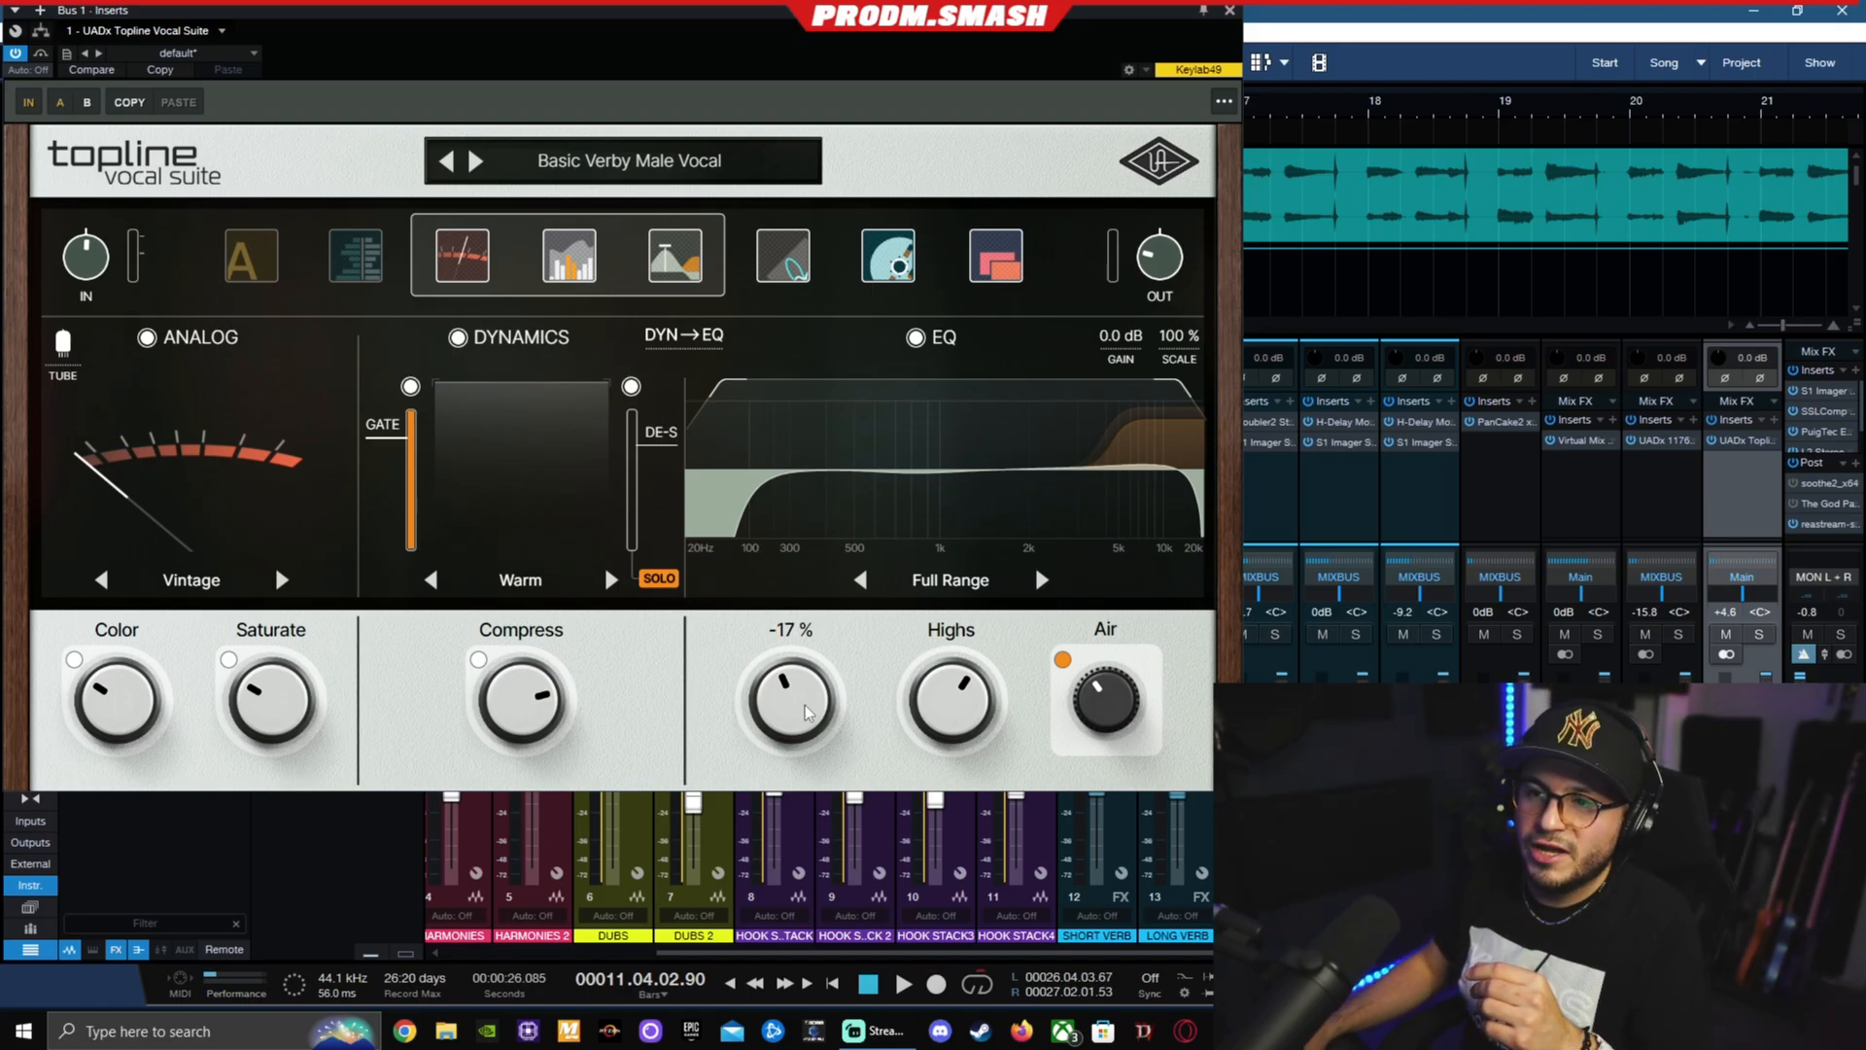
pyautogui.moveTo(809, 714); pyautogui.dragTo(944, 680)
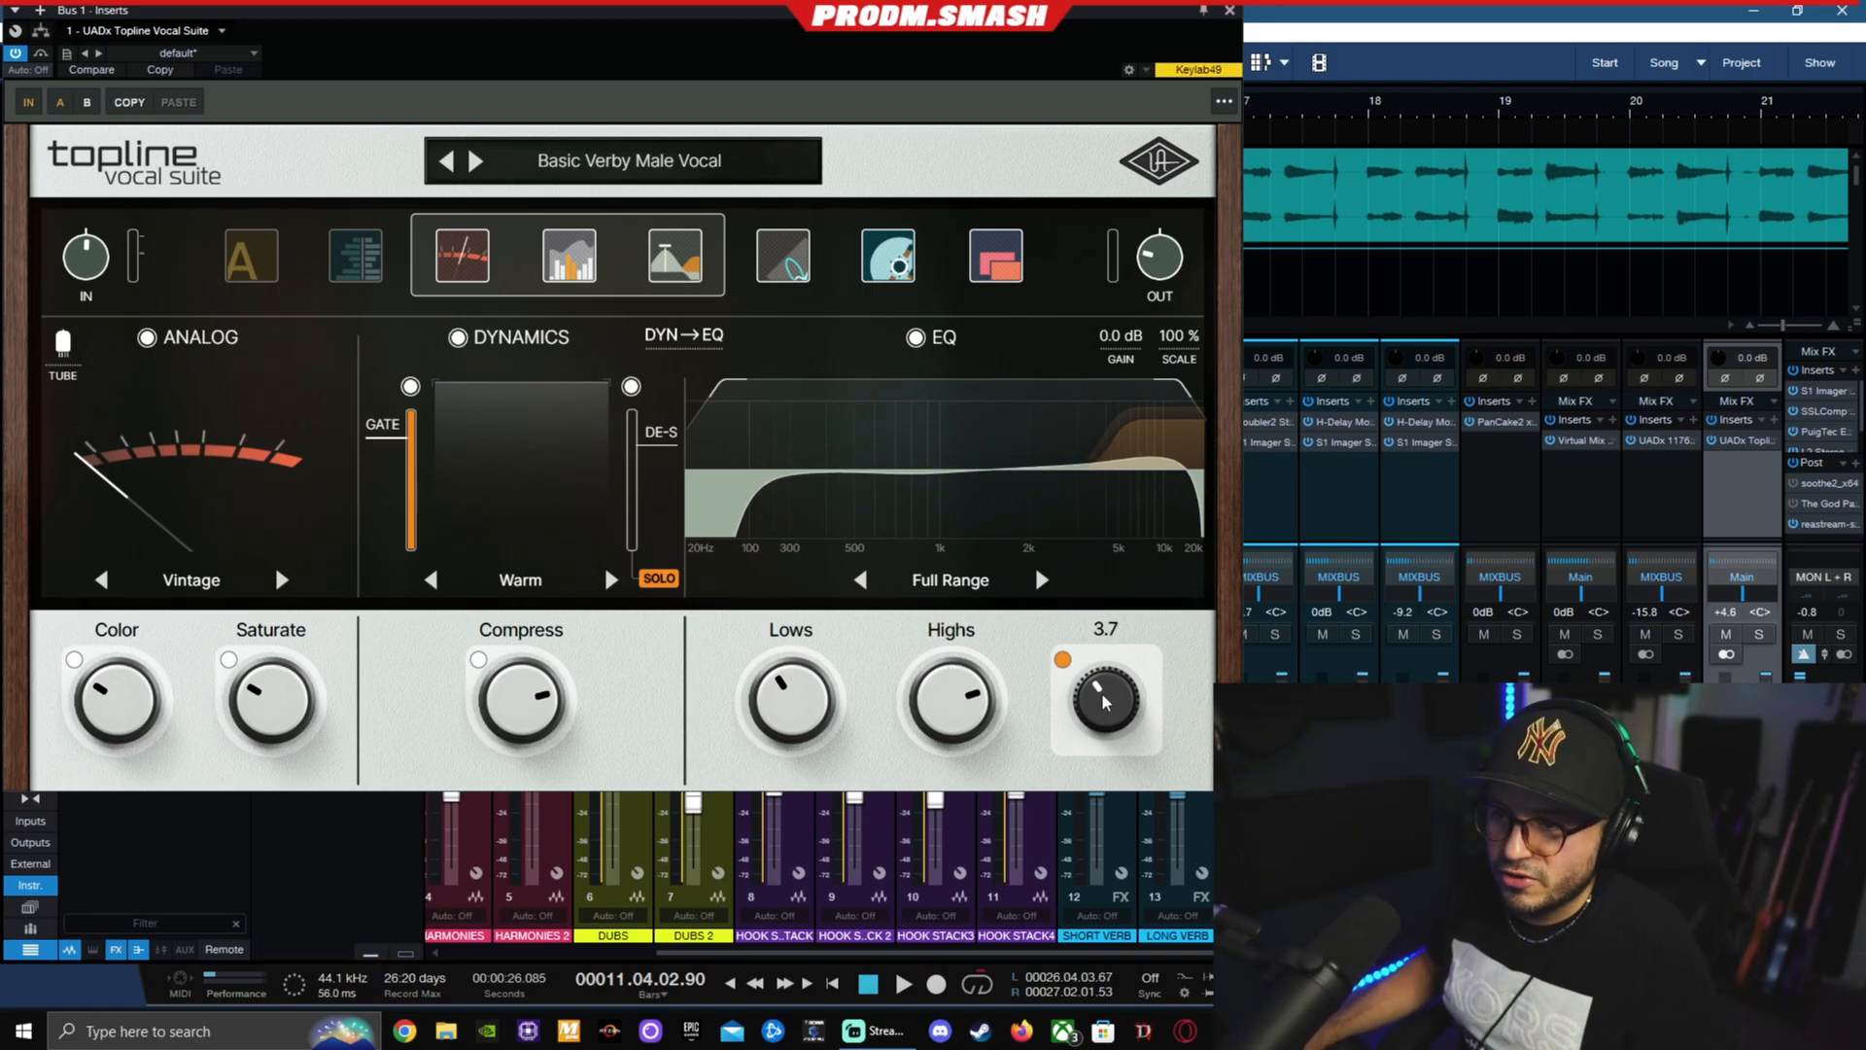
# - Raise the EQ's Air amount to about 5.1
pyautogui.moveTo(1139, 471)
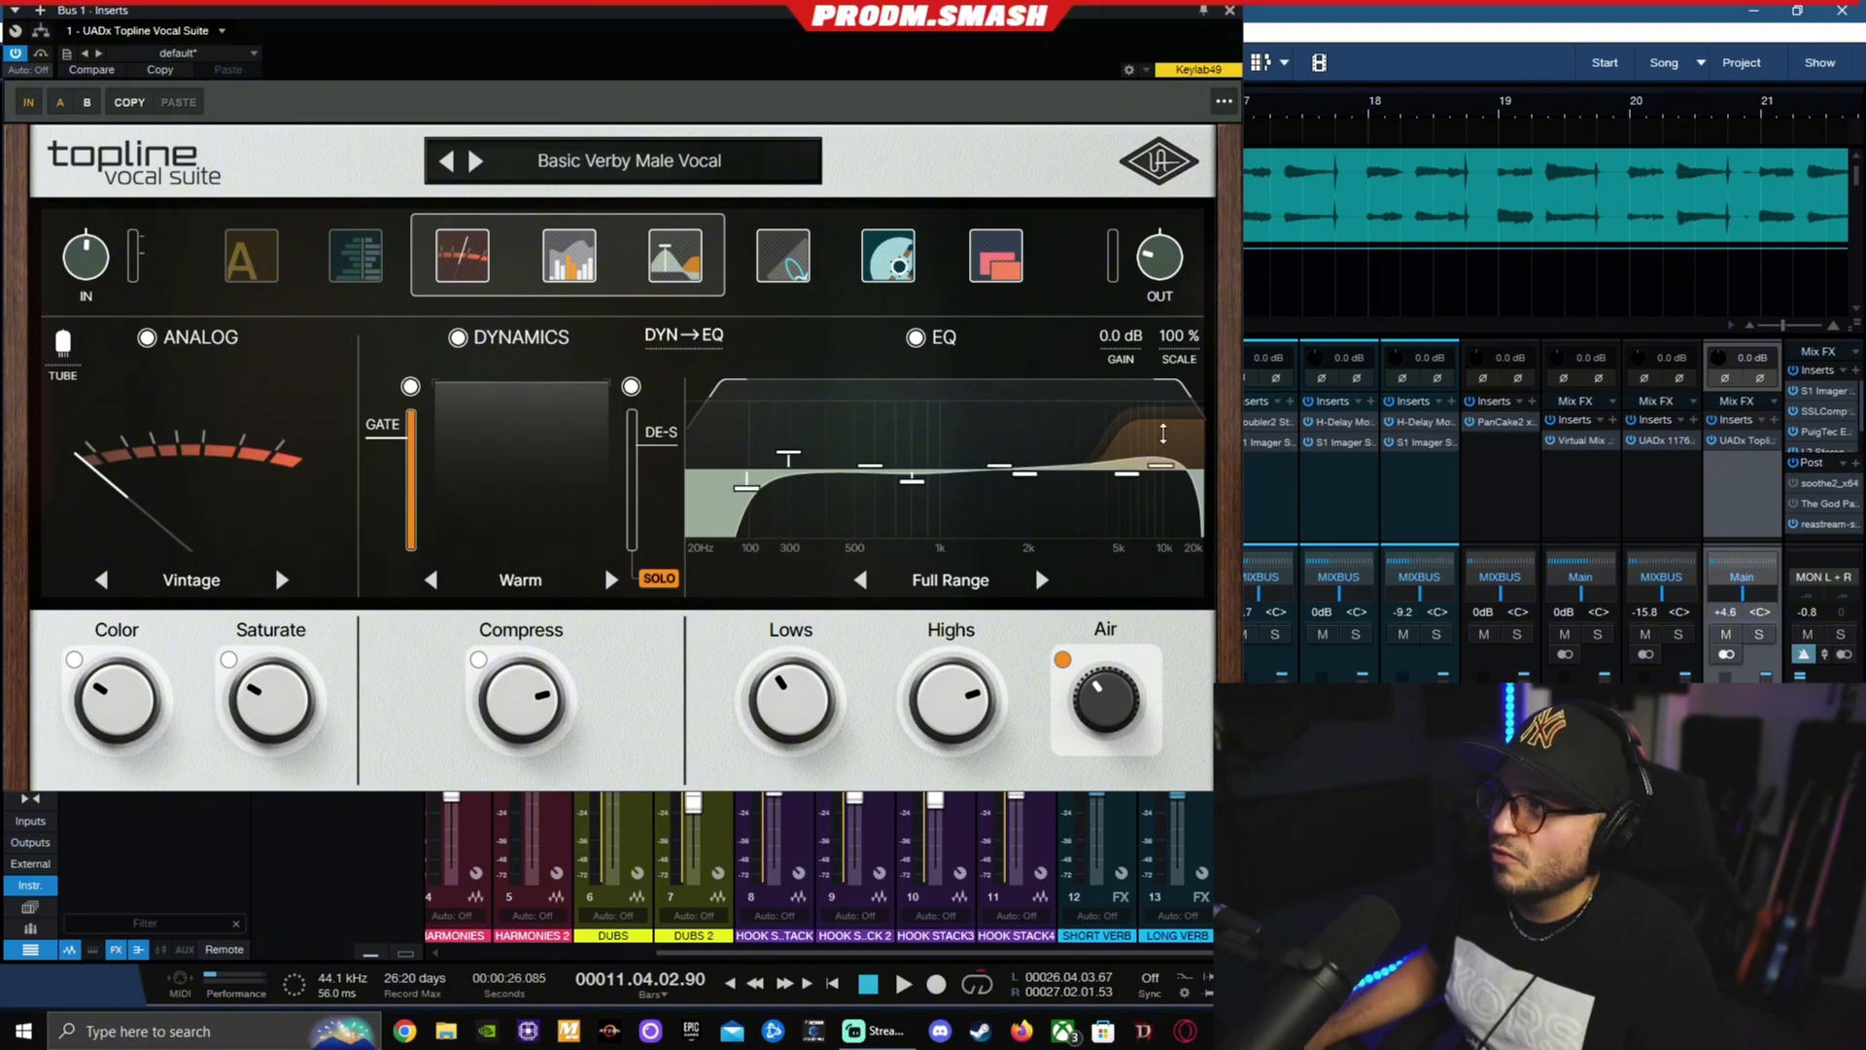
pyautogui.moveTo(1108, 685)
pyautogui.mouseDown()
pyautogui.moveTo(1098, 614)
pyautogui.moveTo(1112, 683)
pyautogui.mouseUp()
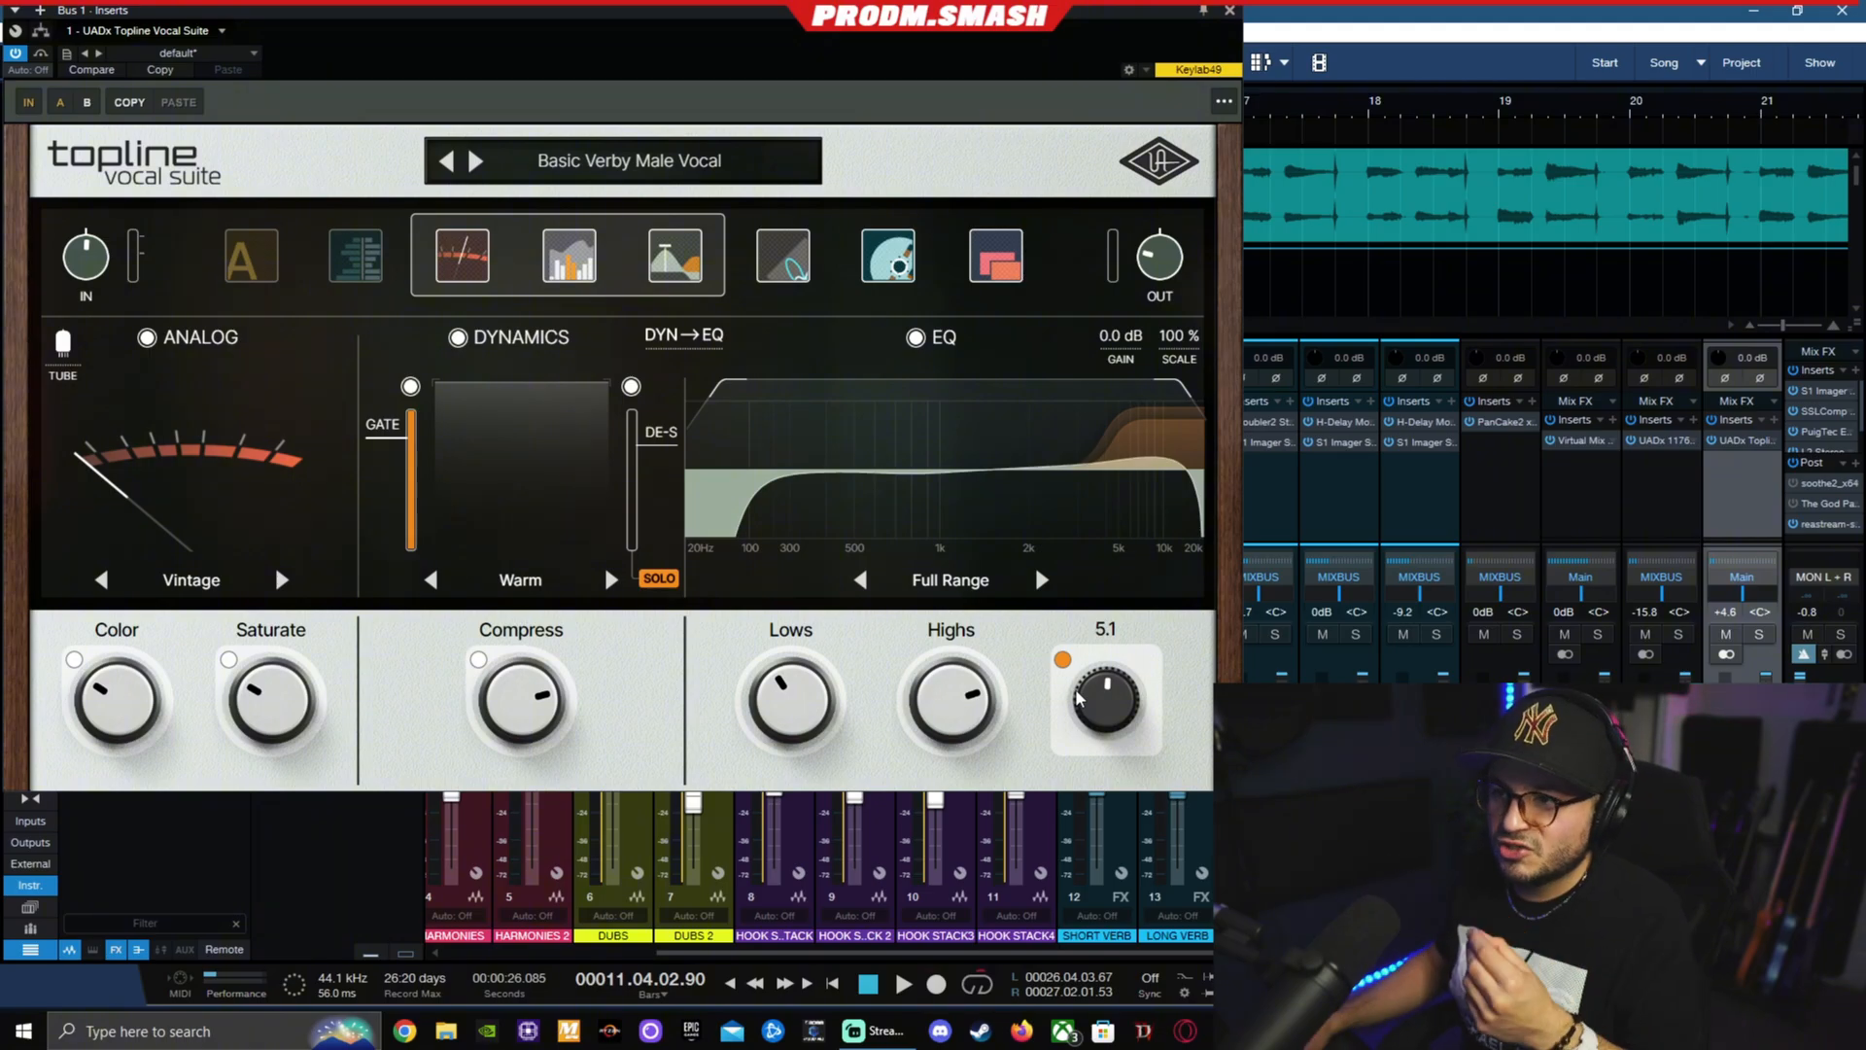
pyautogui.moveTo(1077, 696); pyautogui.dragTo(1076, 707)
# - Show the Modulation, Delay and Reverb modules and cycle the modulation types through Flanger and Wow & Flutter back to Doubler
pyautogui.click(896, 290)
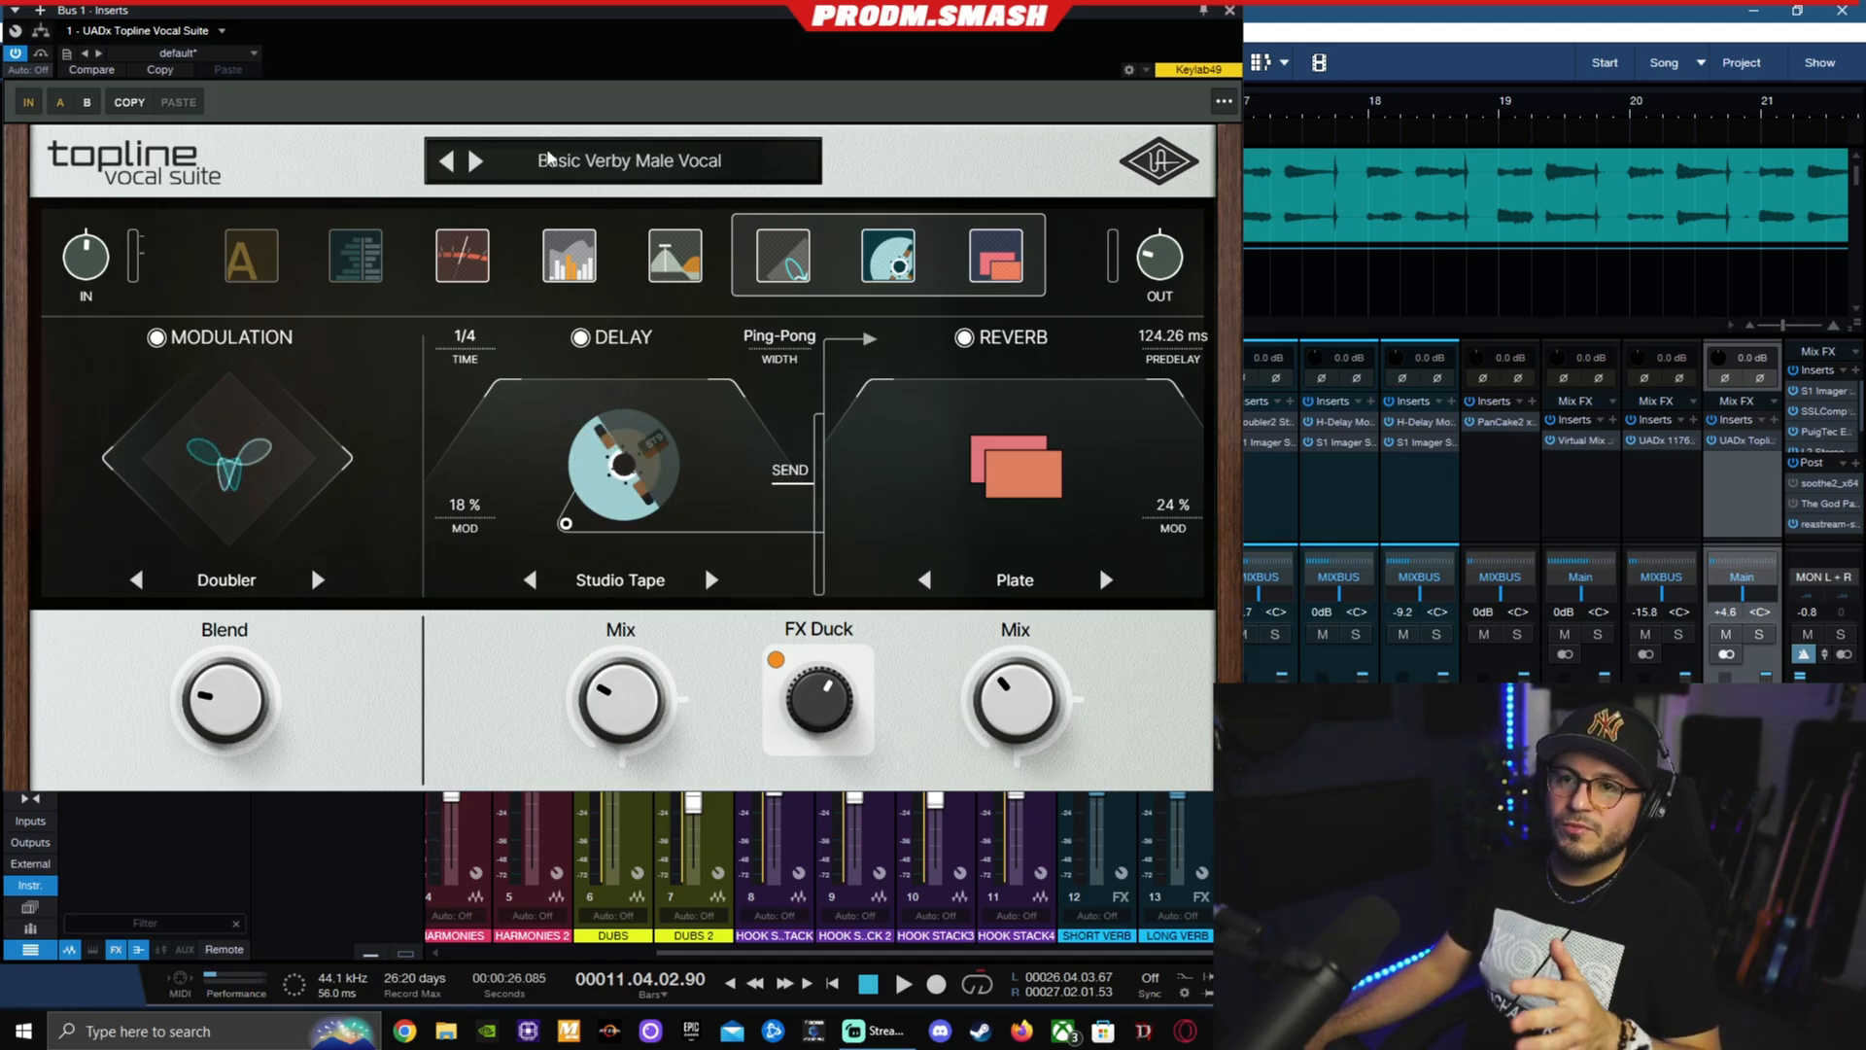
pyautogui.click(318, 579)
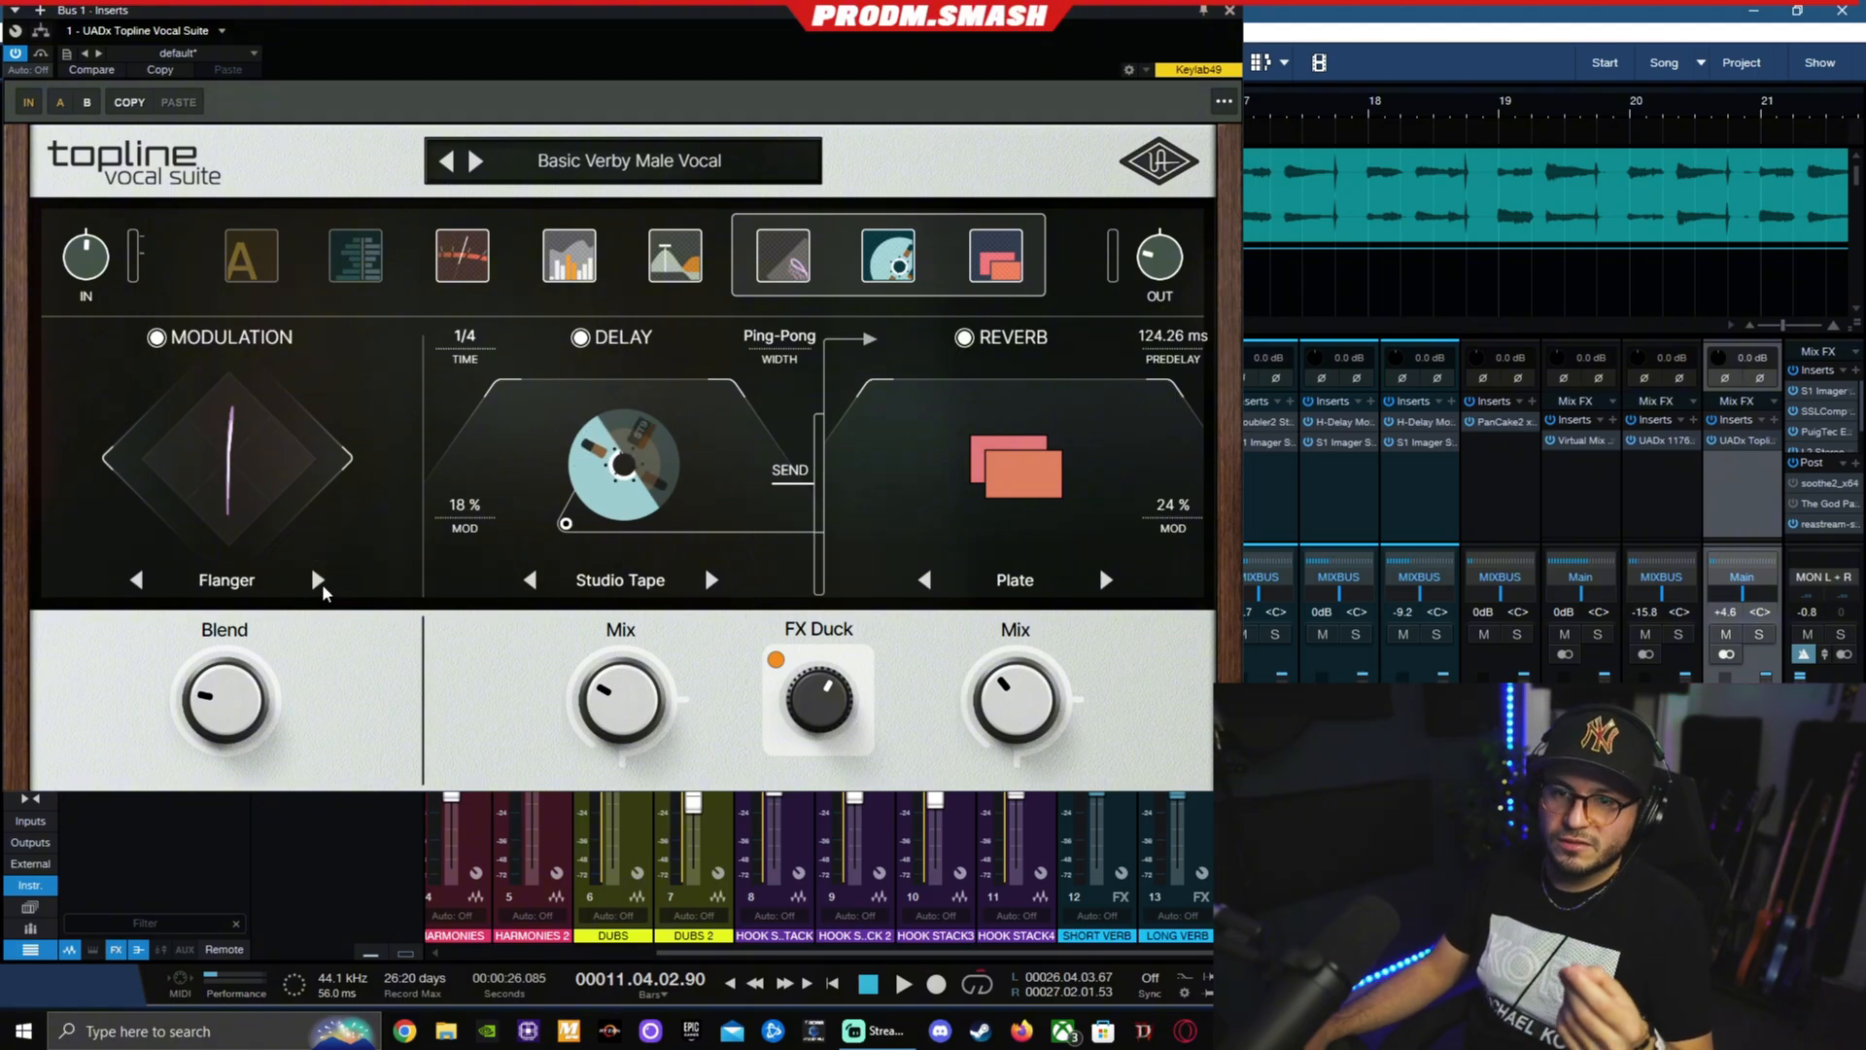
pyautogui.click(319, 580)
pyautogui.click(318, 580)
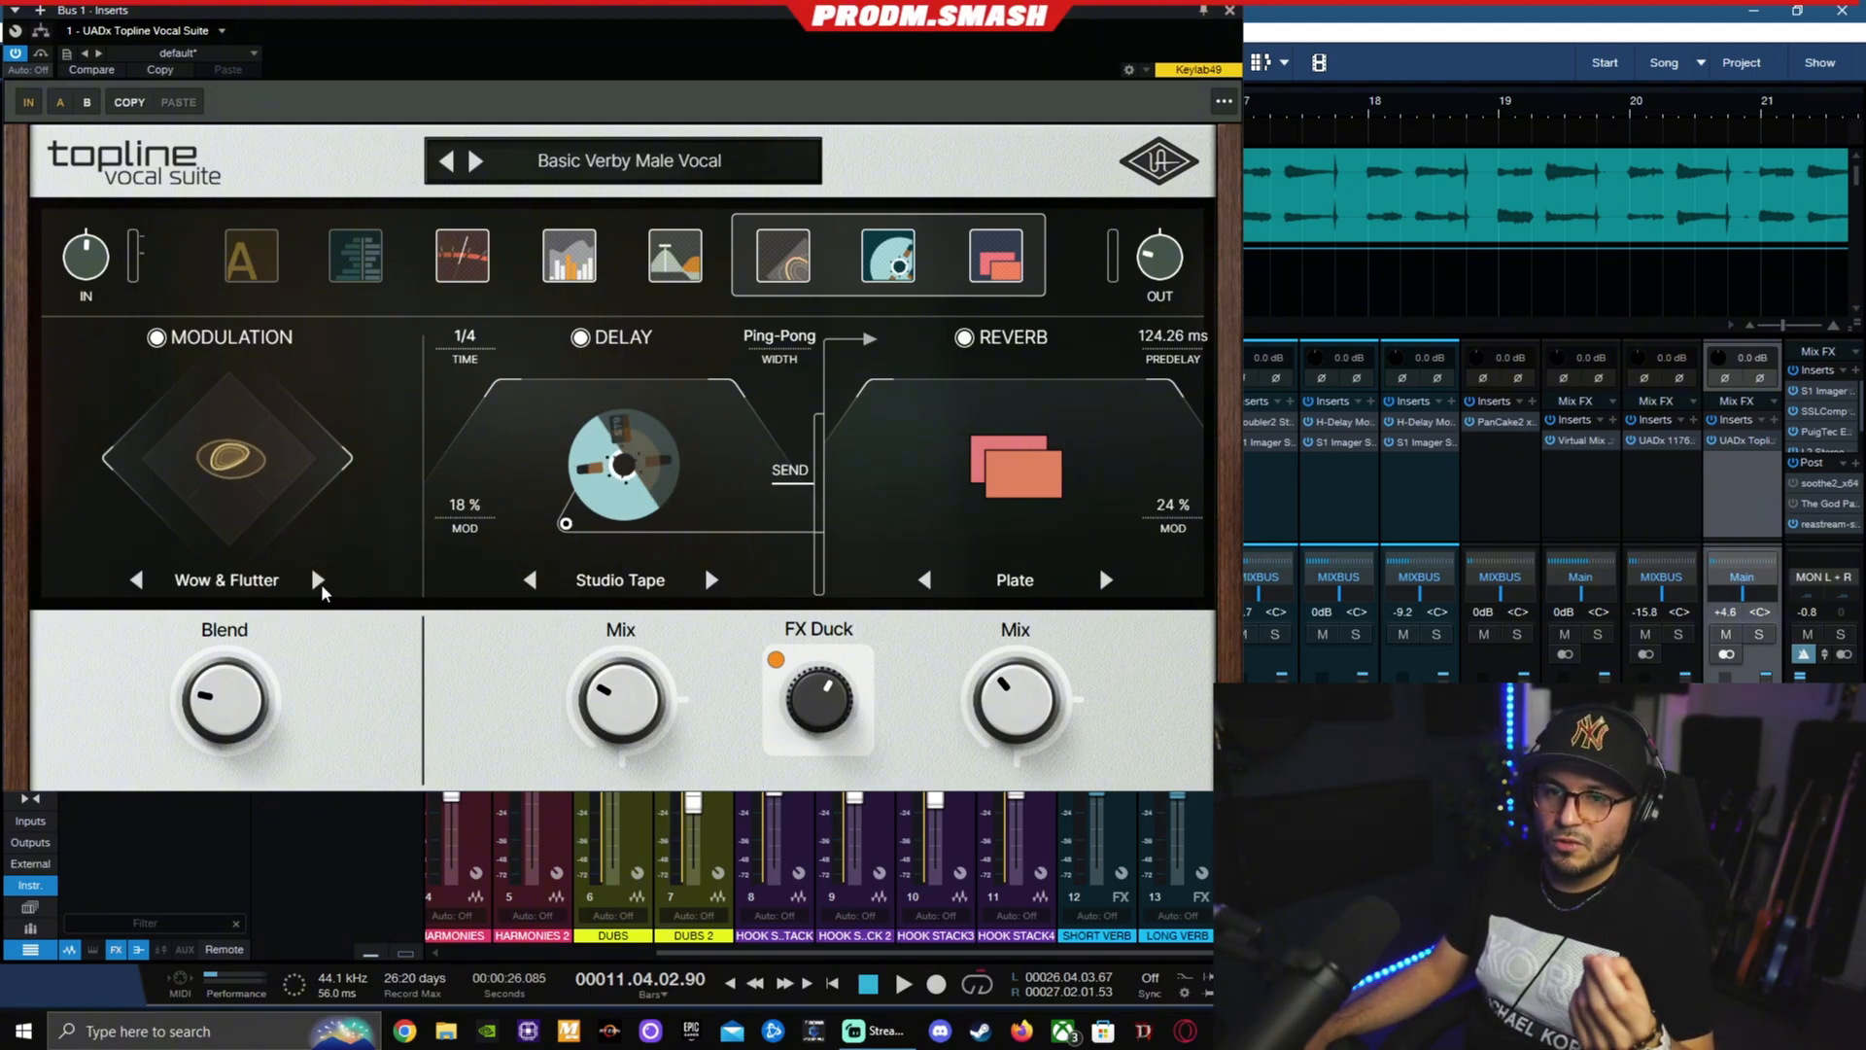
pyautogui.click(318, 580)
pyautogui.click(319, 580)
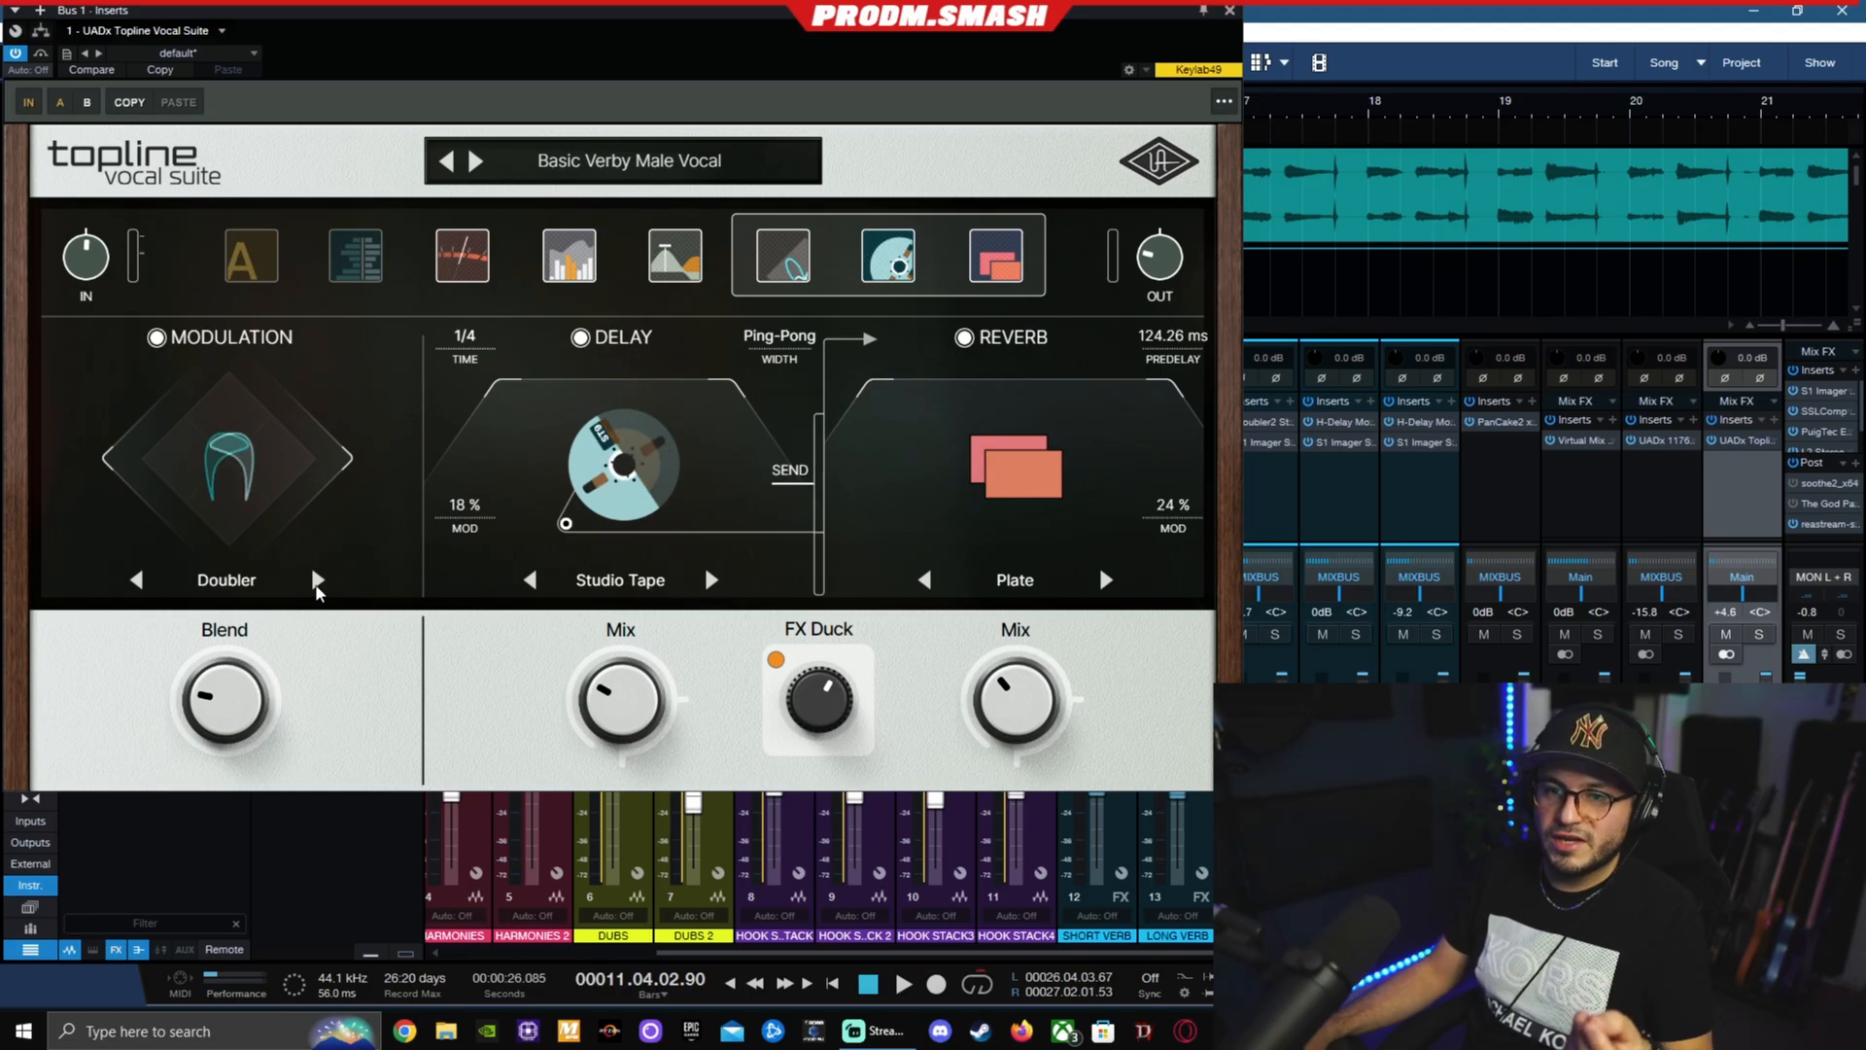
pyautogui.moveTo(238, 702)
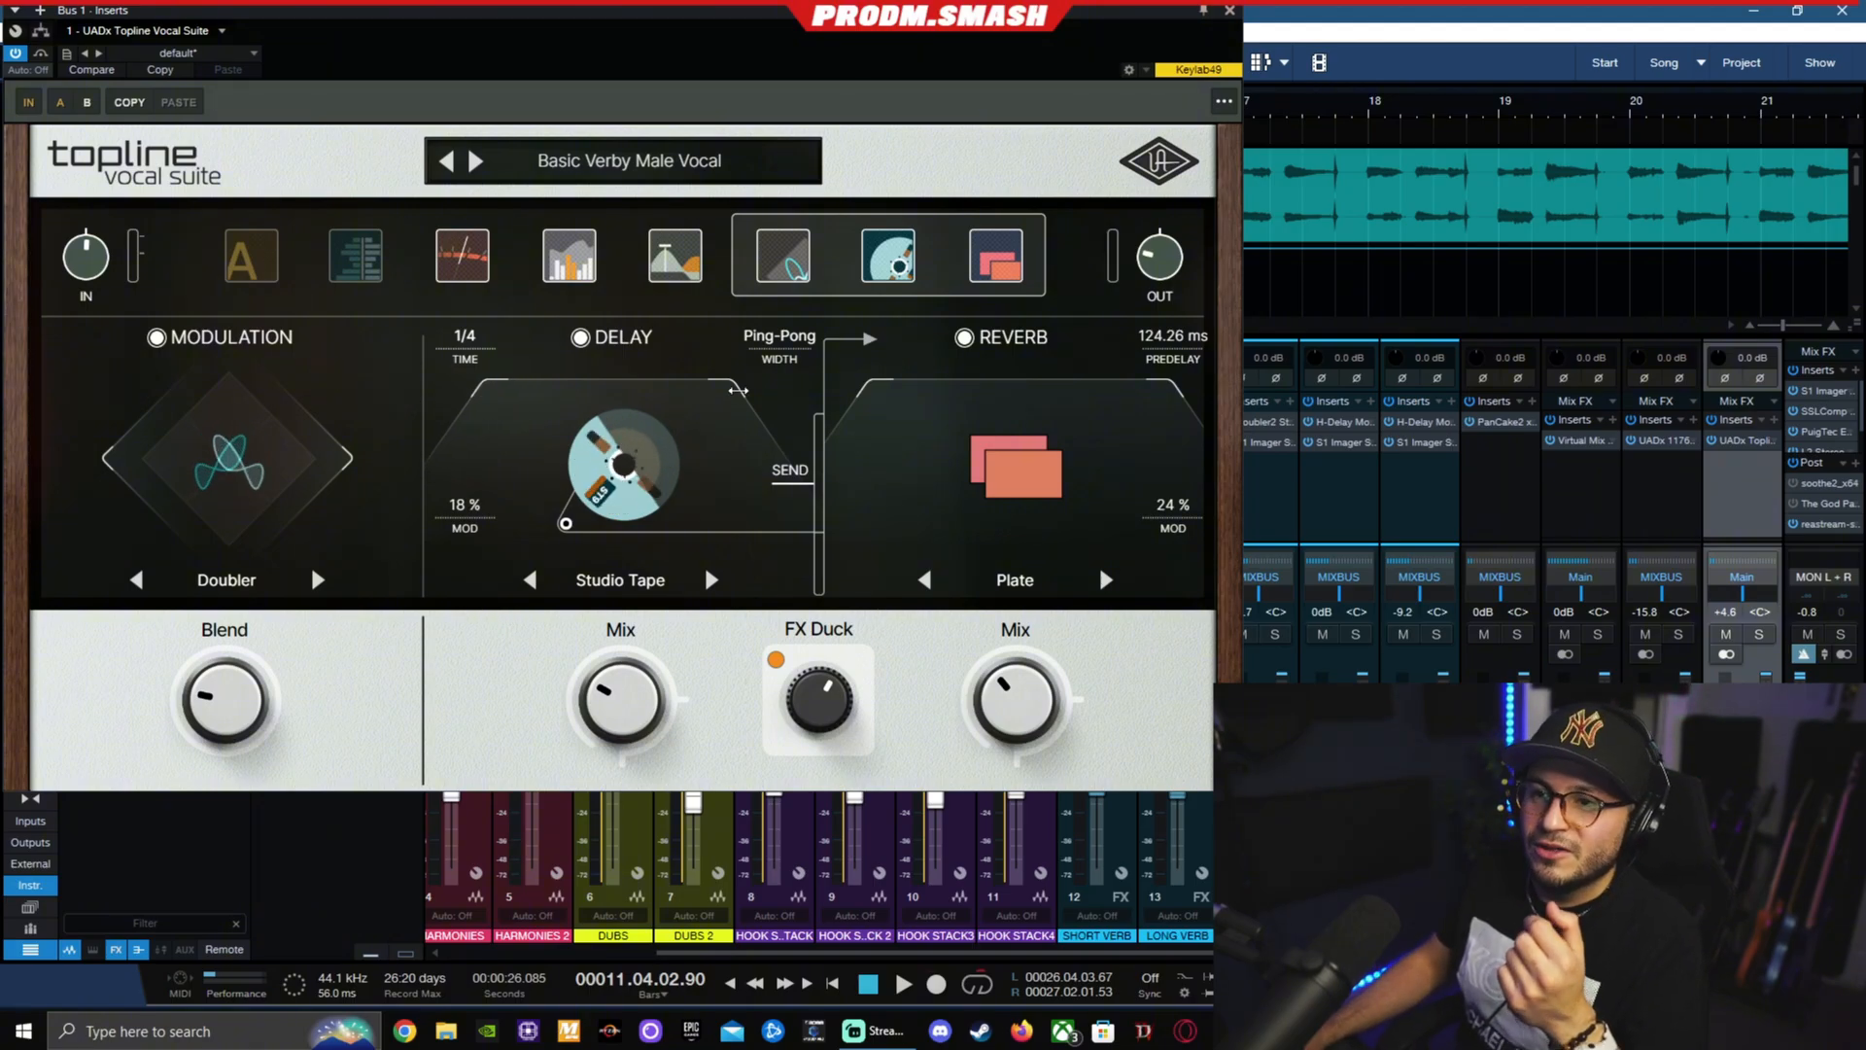
# - Review the delay's Time and Width options, keeping 1/4 and Ping-Pong
pyautogui.click(464, 335)
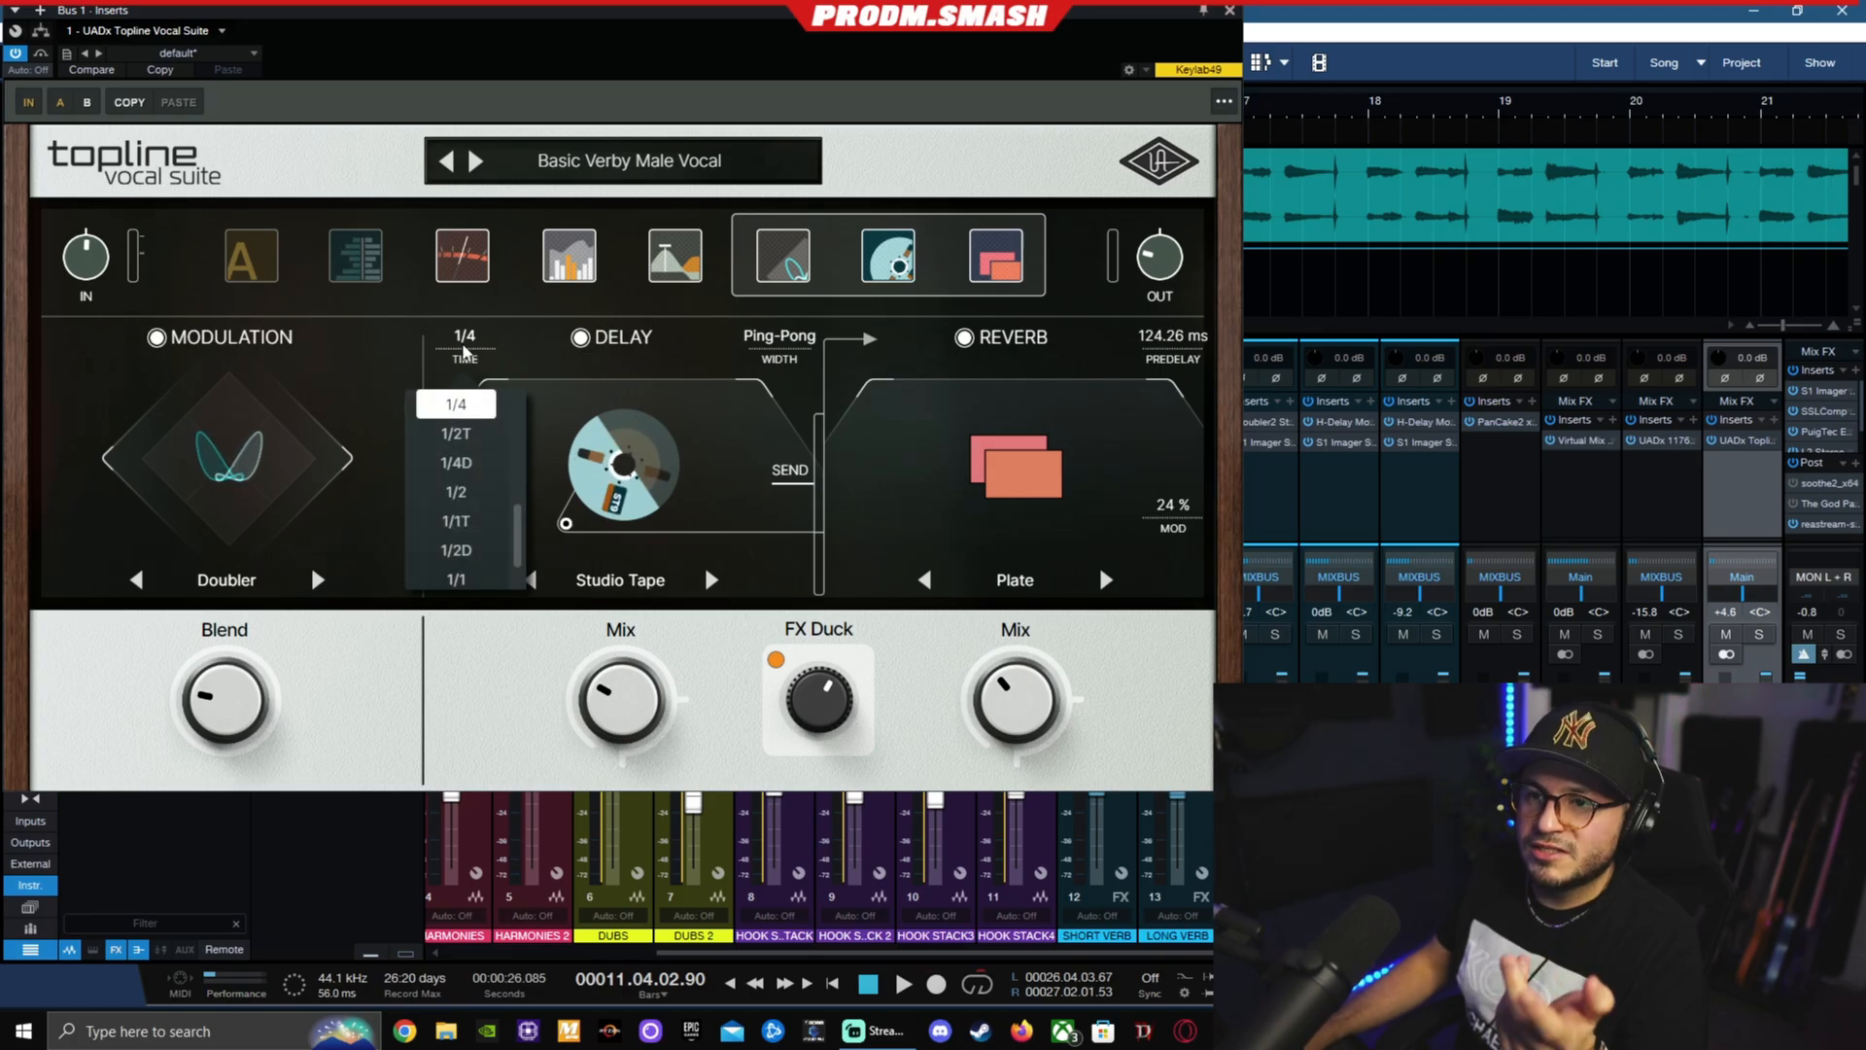
pyautogui.click(696, 429)
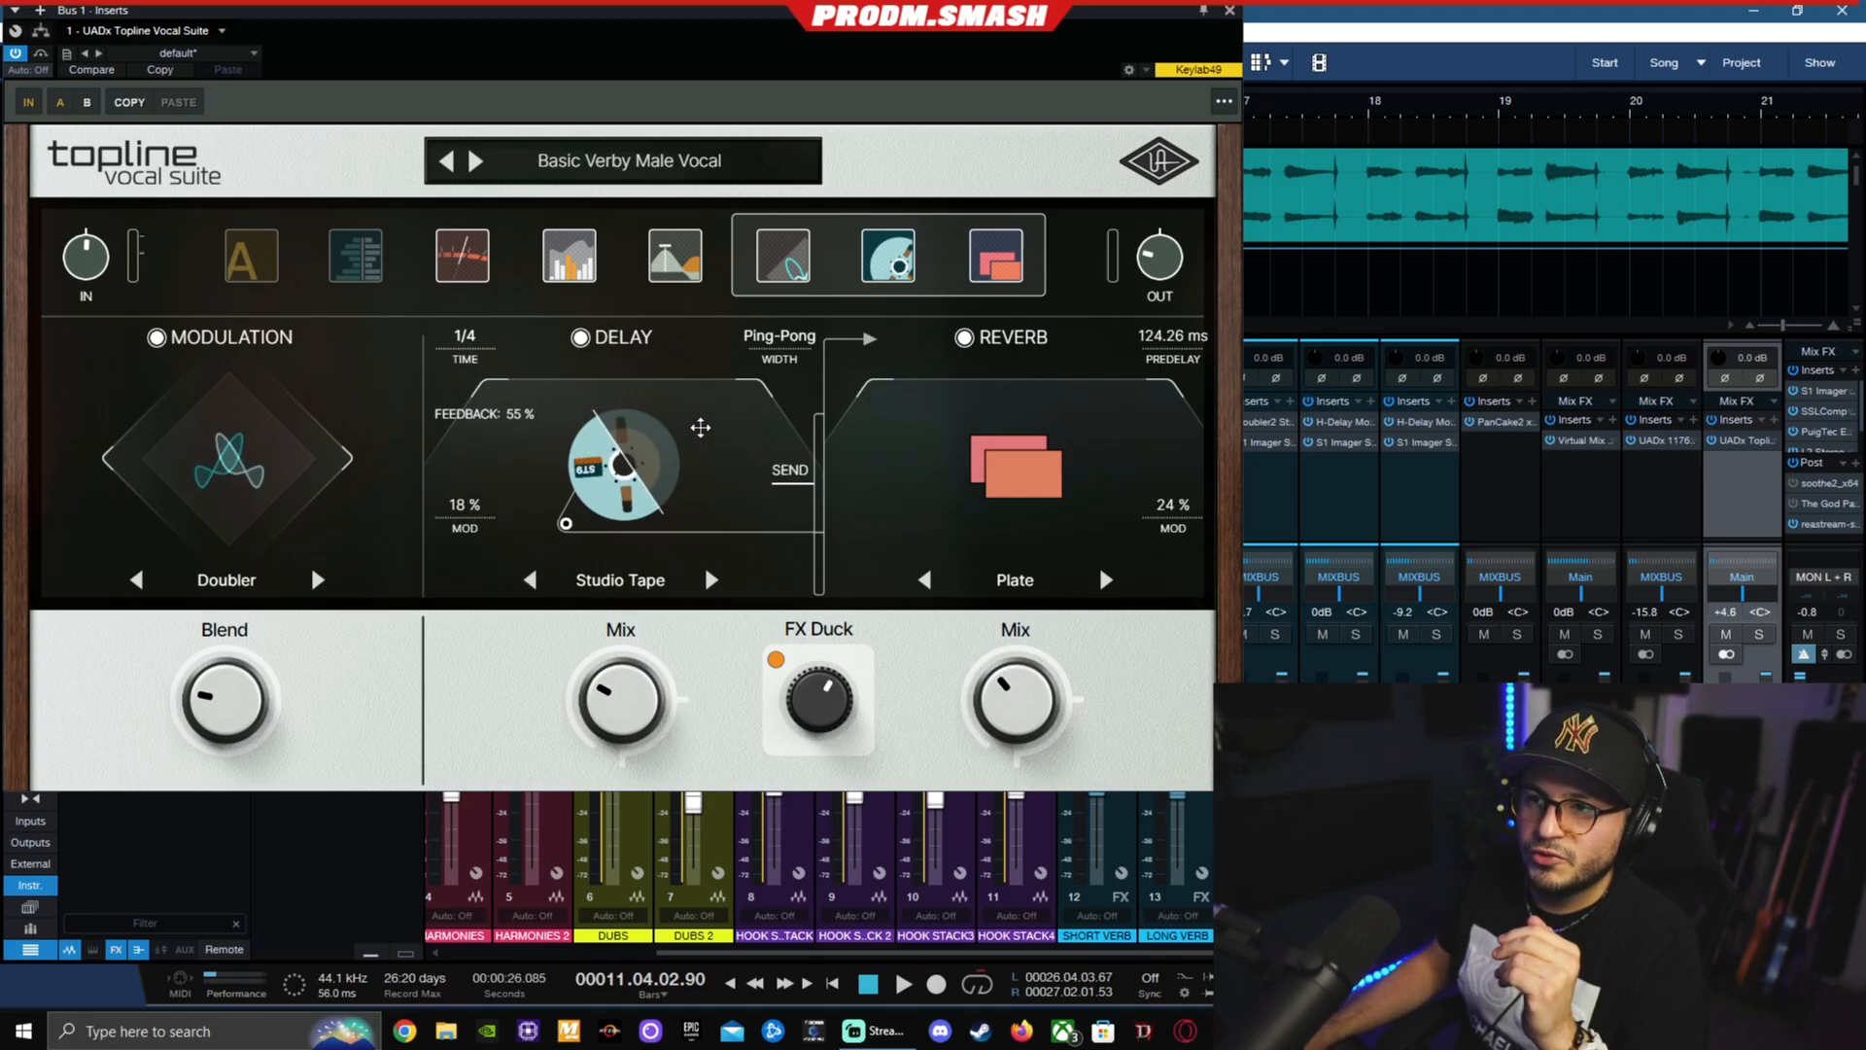
pyautogui.click(779, 338)
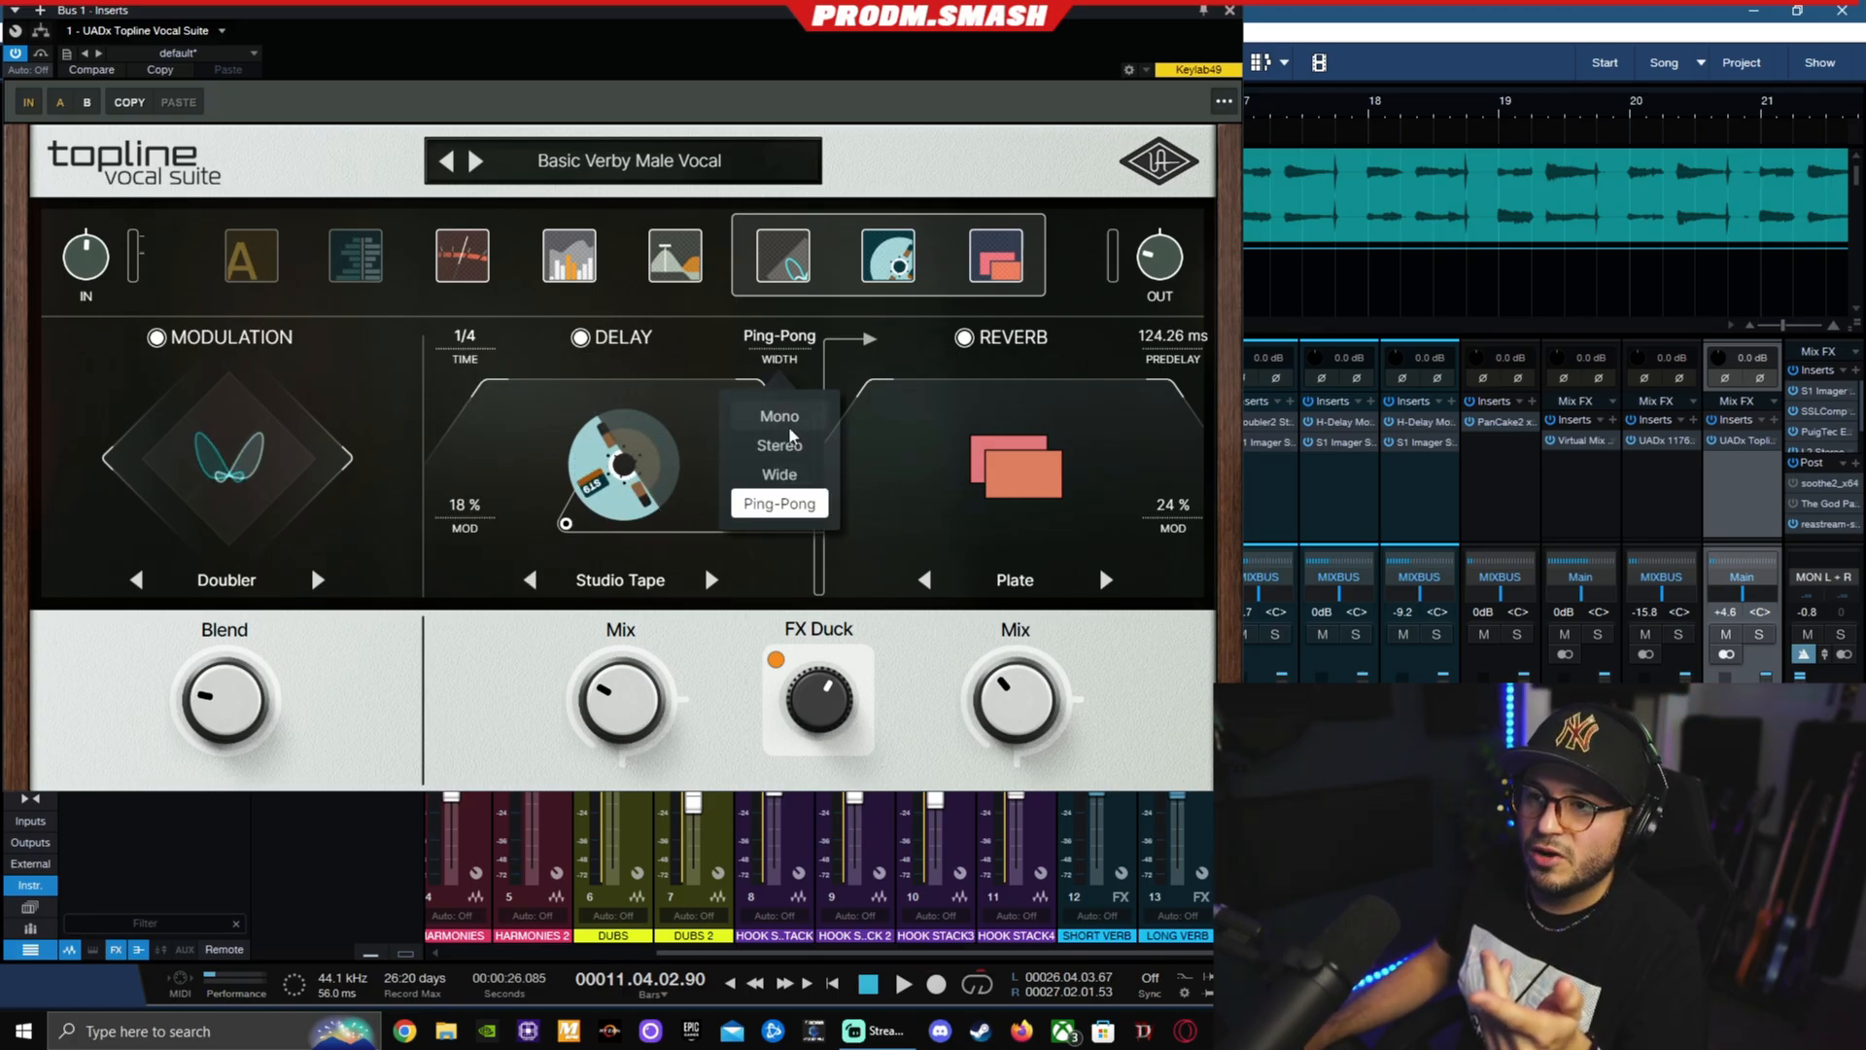
pyautogui.click(792, 503)
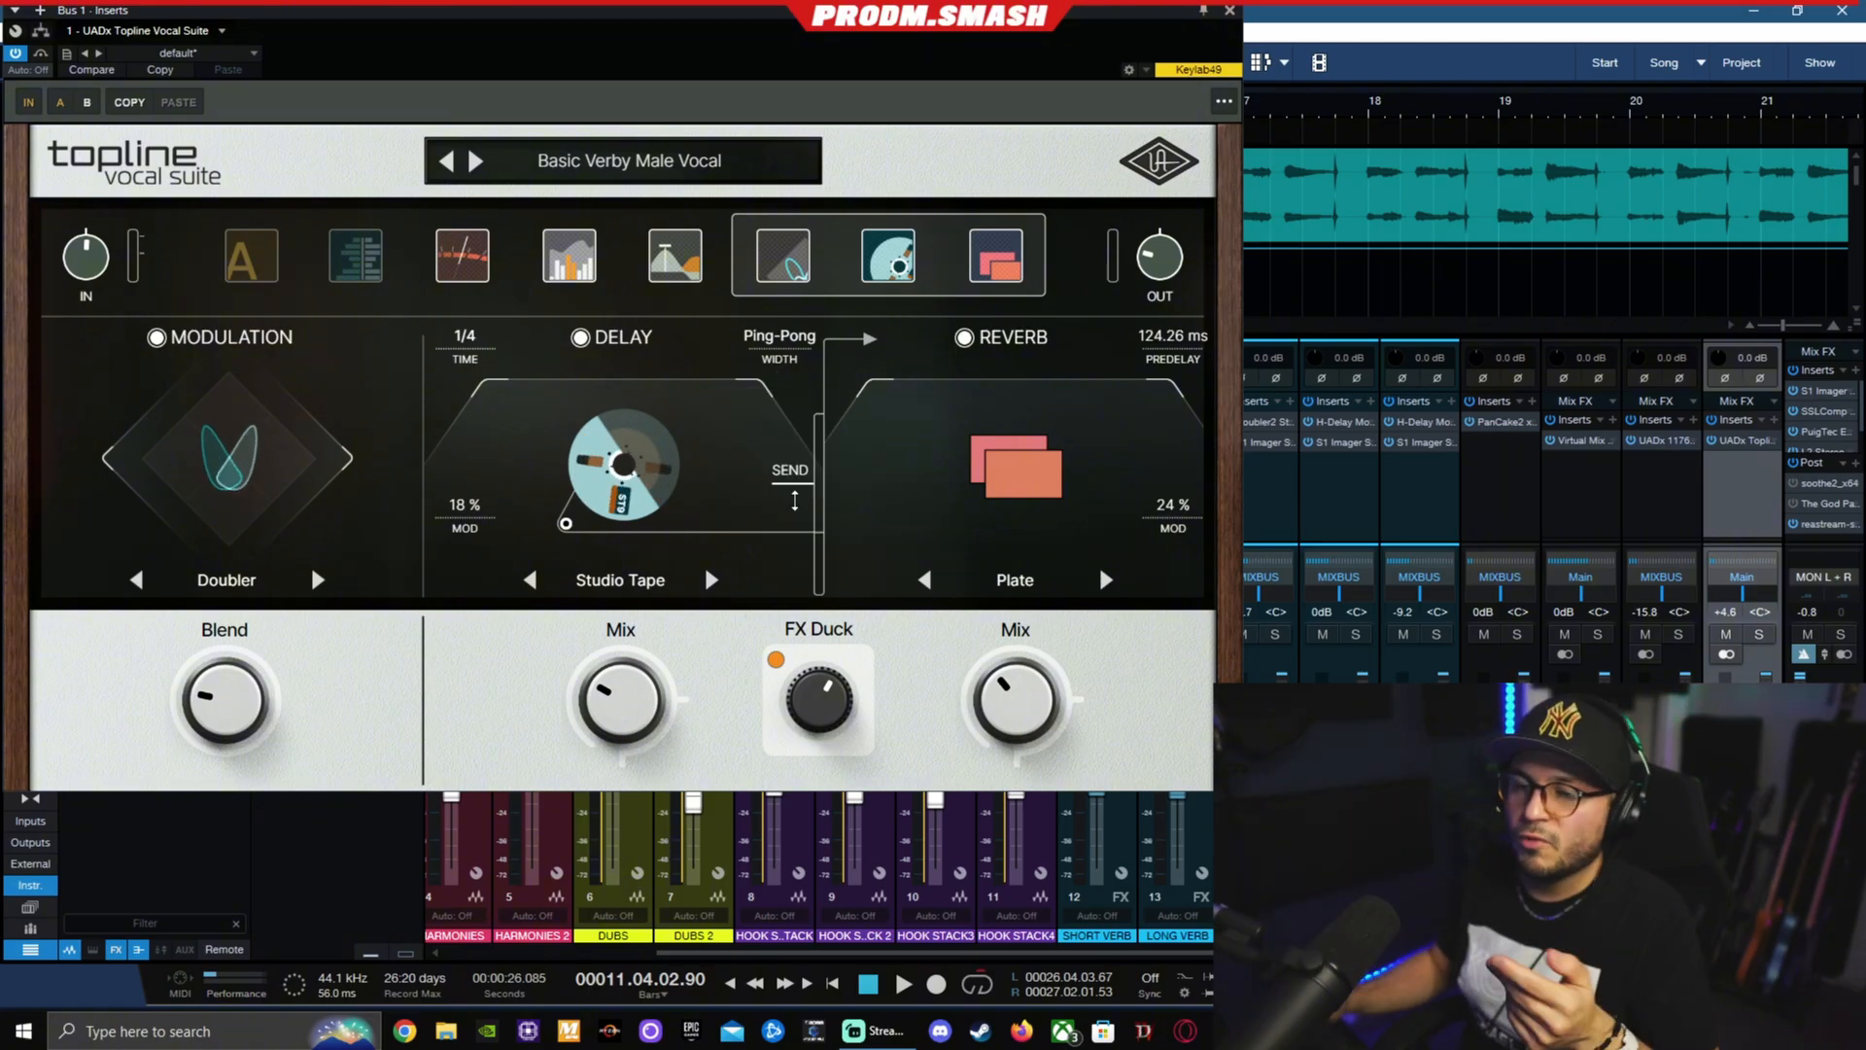
pyautogui.moveTo(656, 499); pyautogui.dragTo(647, 506)
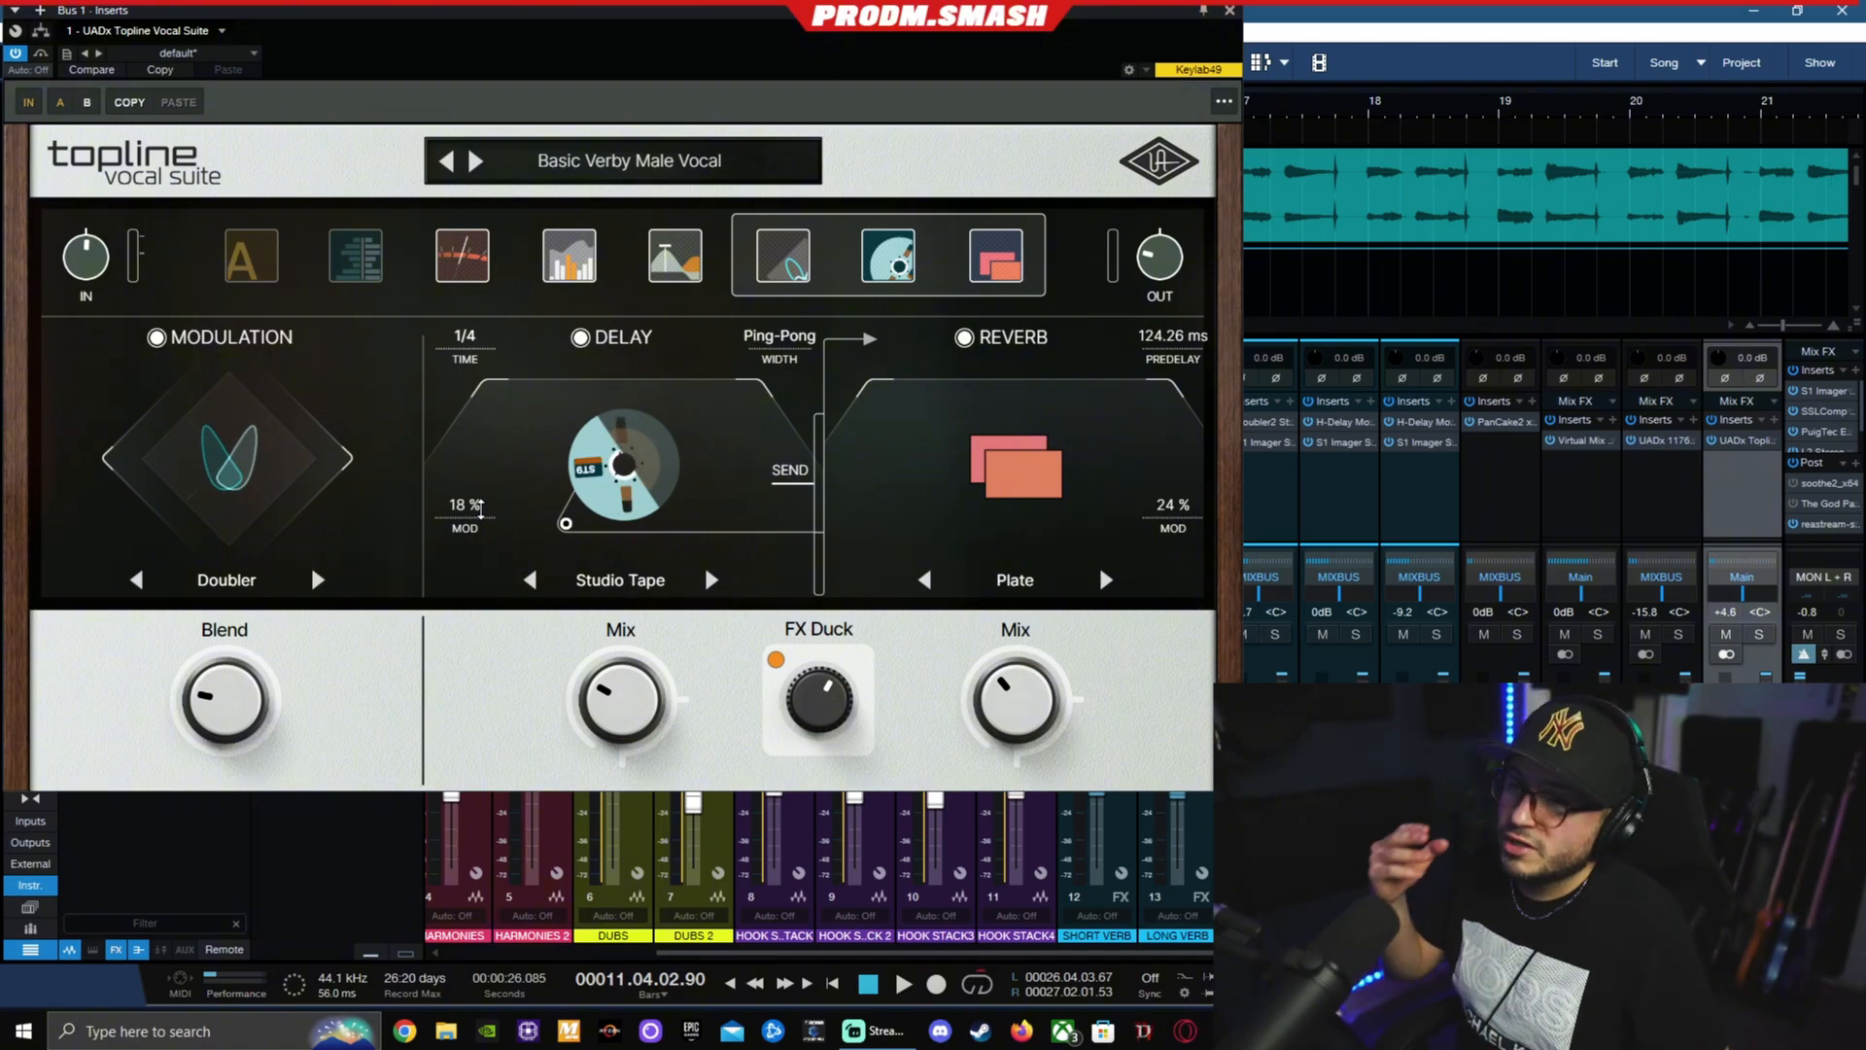
# - Cycle through the delay types, including Digital, and return to Studio Tape
pyautogui.click(713, 581)
pyautogui.click(714, 581)
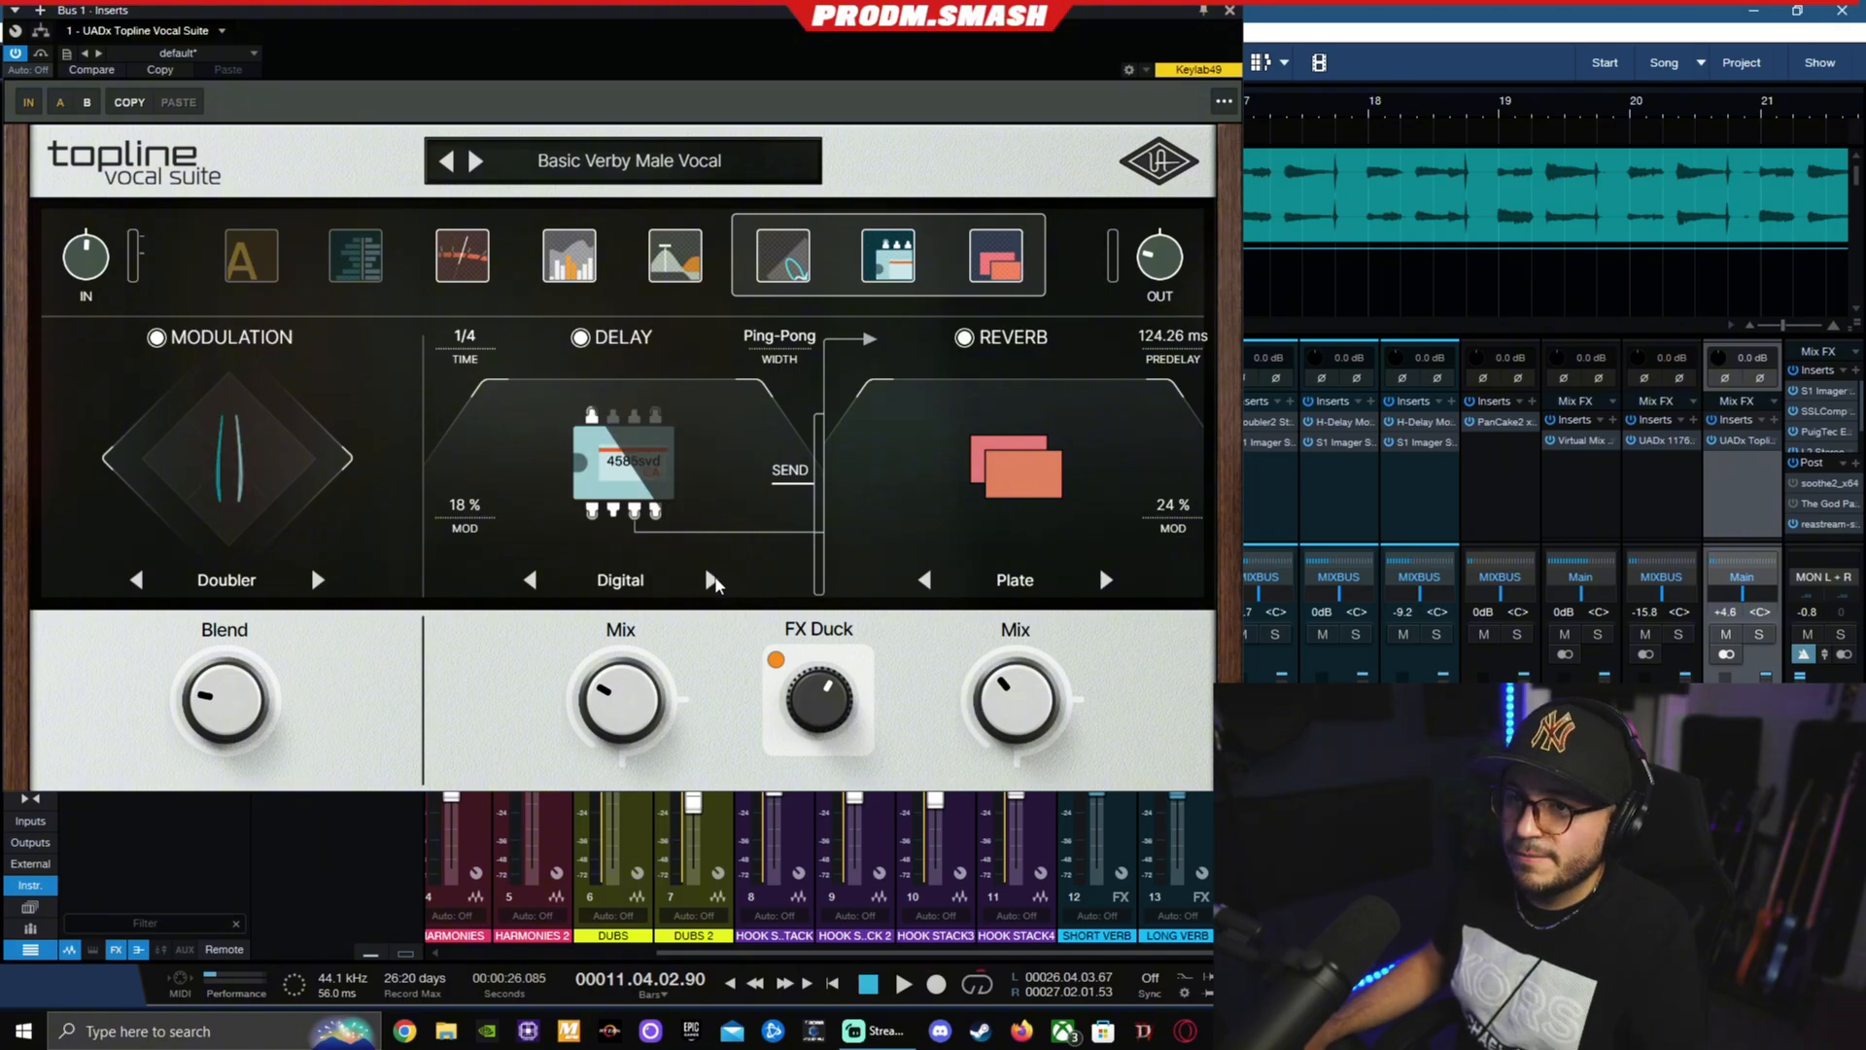
pyautogui.click(712, 581)
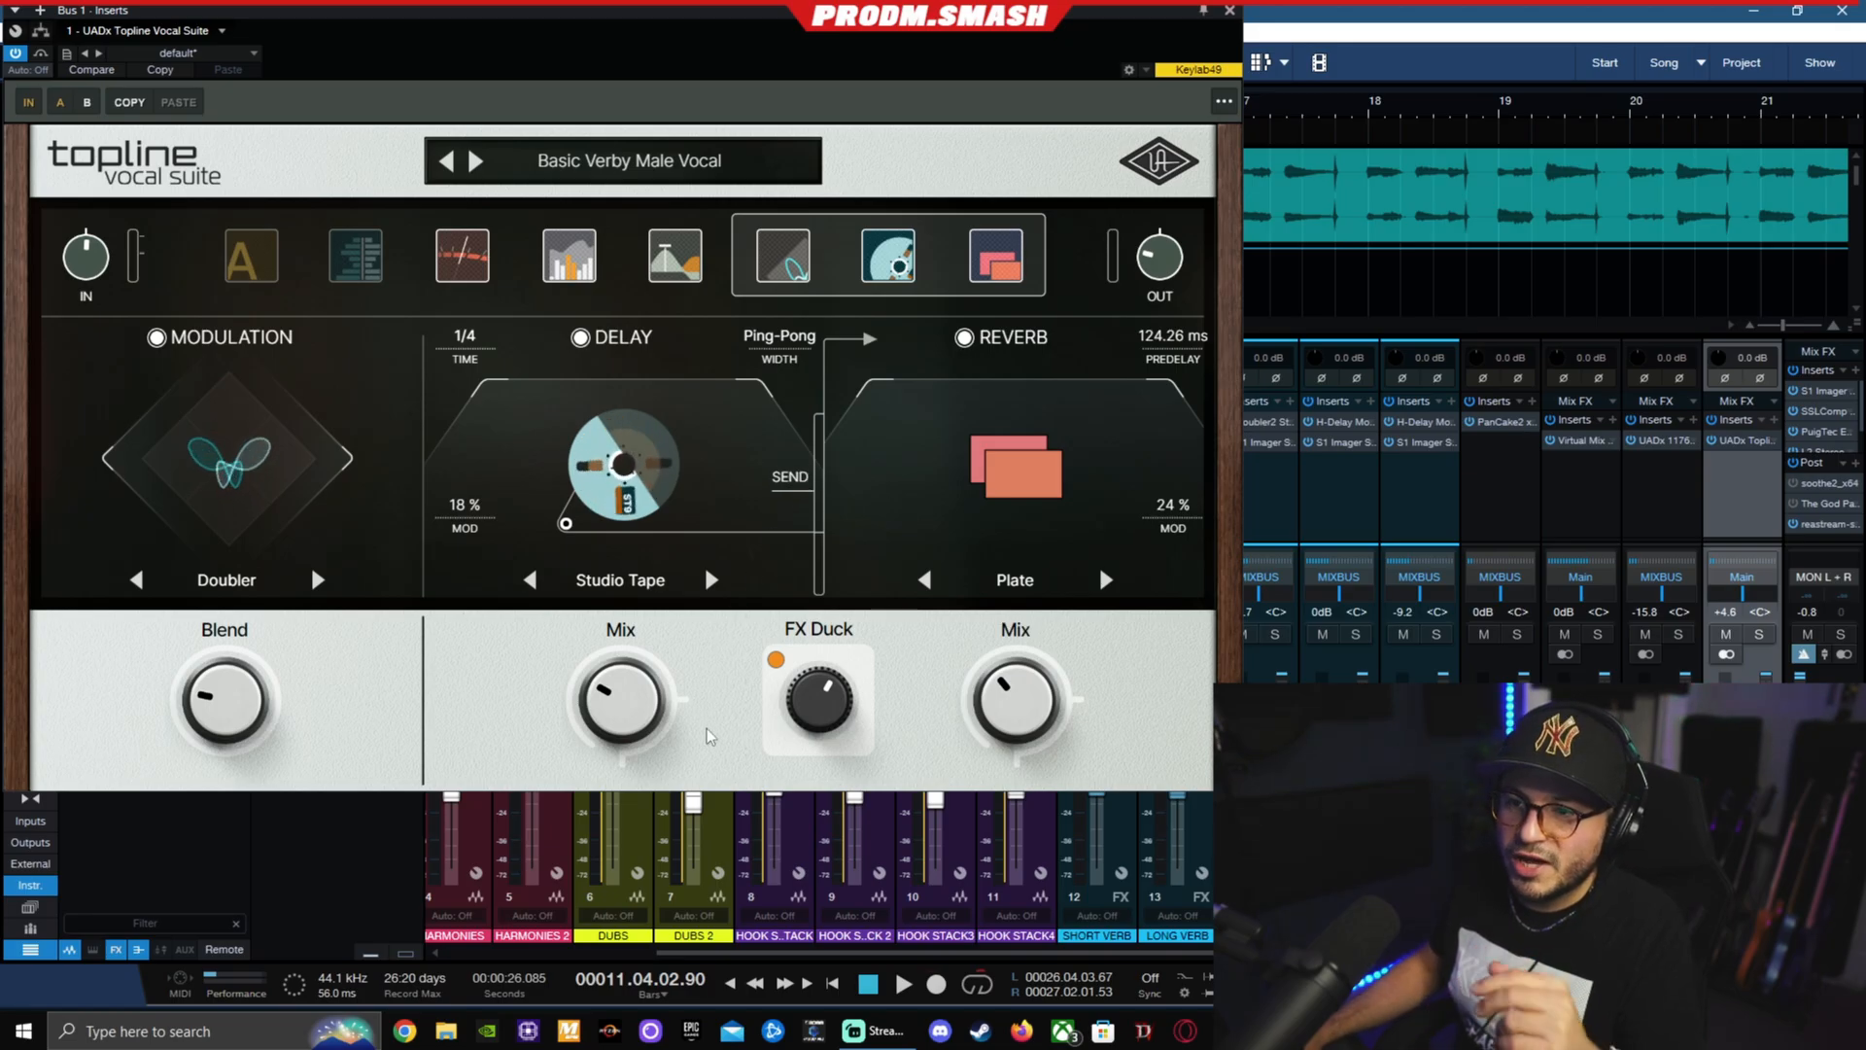
# - Try the delay's feedback control and raise the low-cut filters of the delay and reverb slightly
pyautogui.moveTo(659, 721)
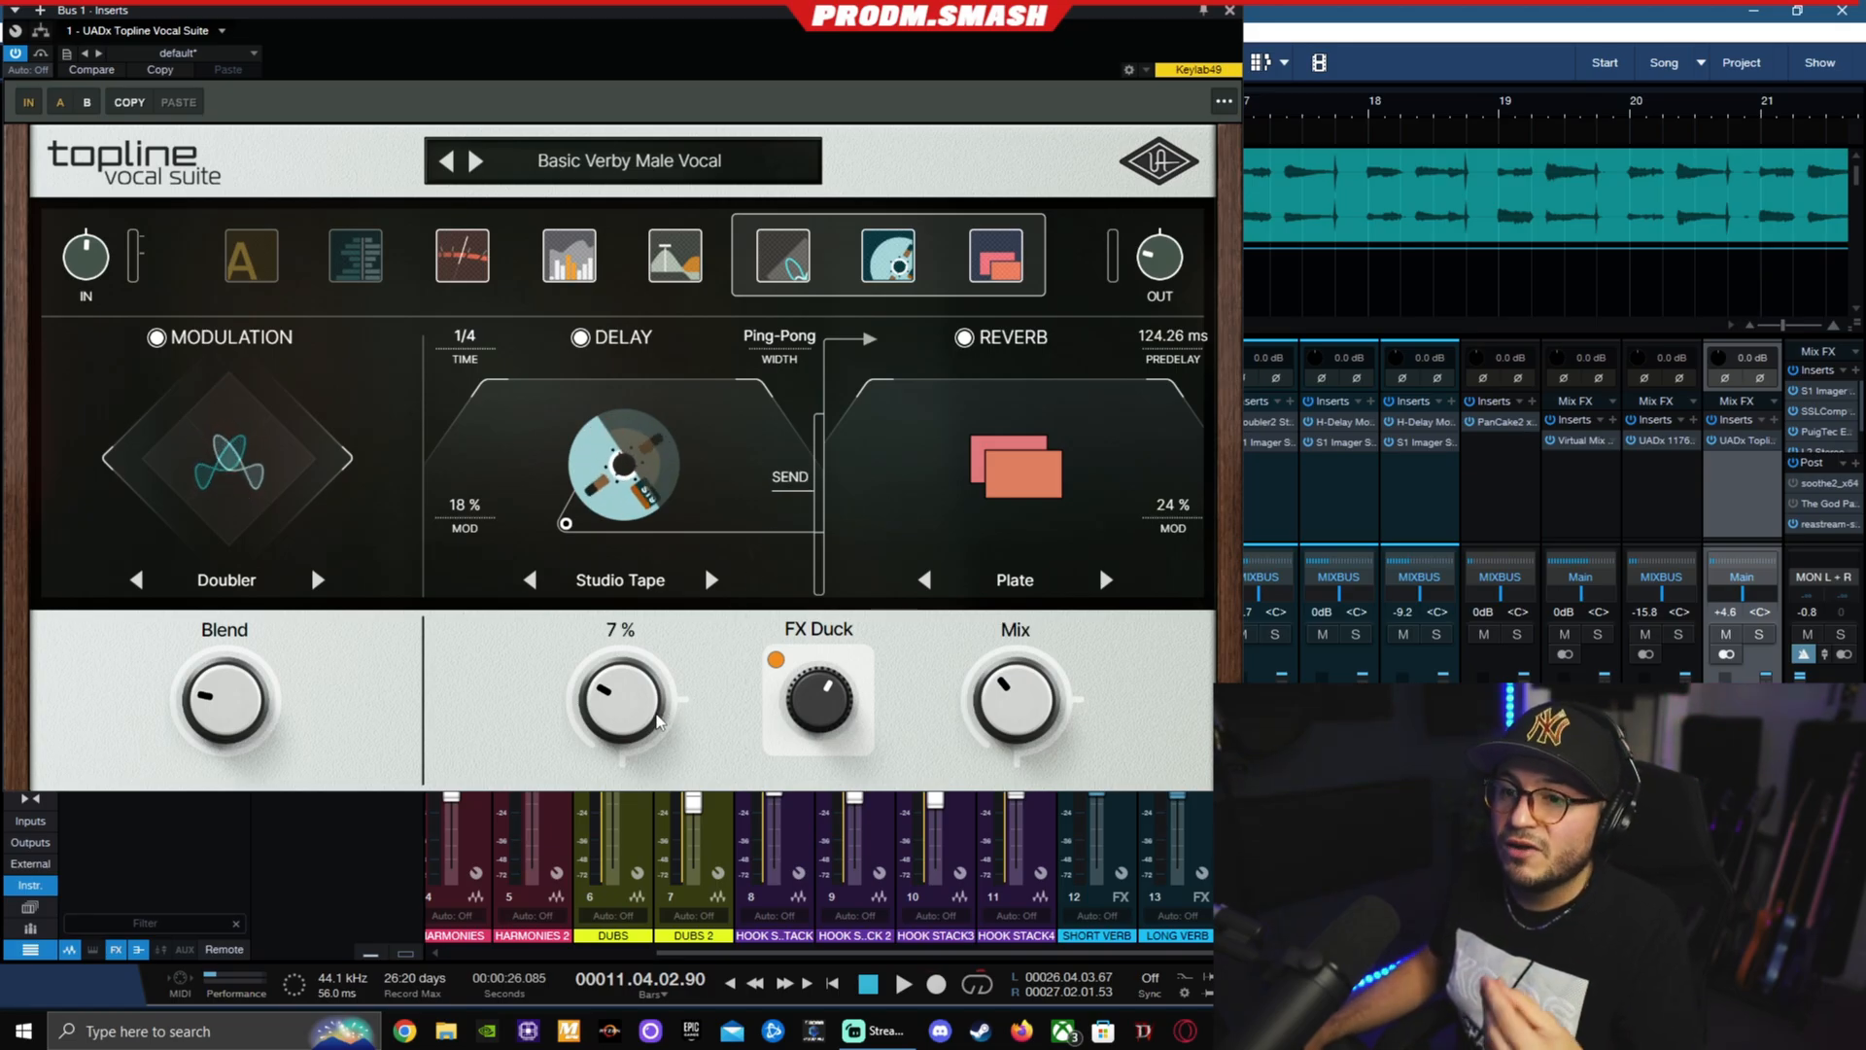
pyautogui.moveTo(590, 535)
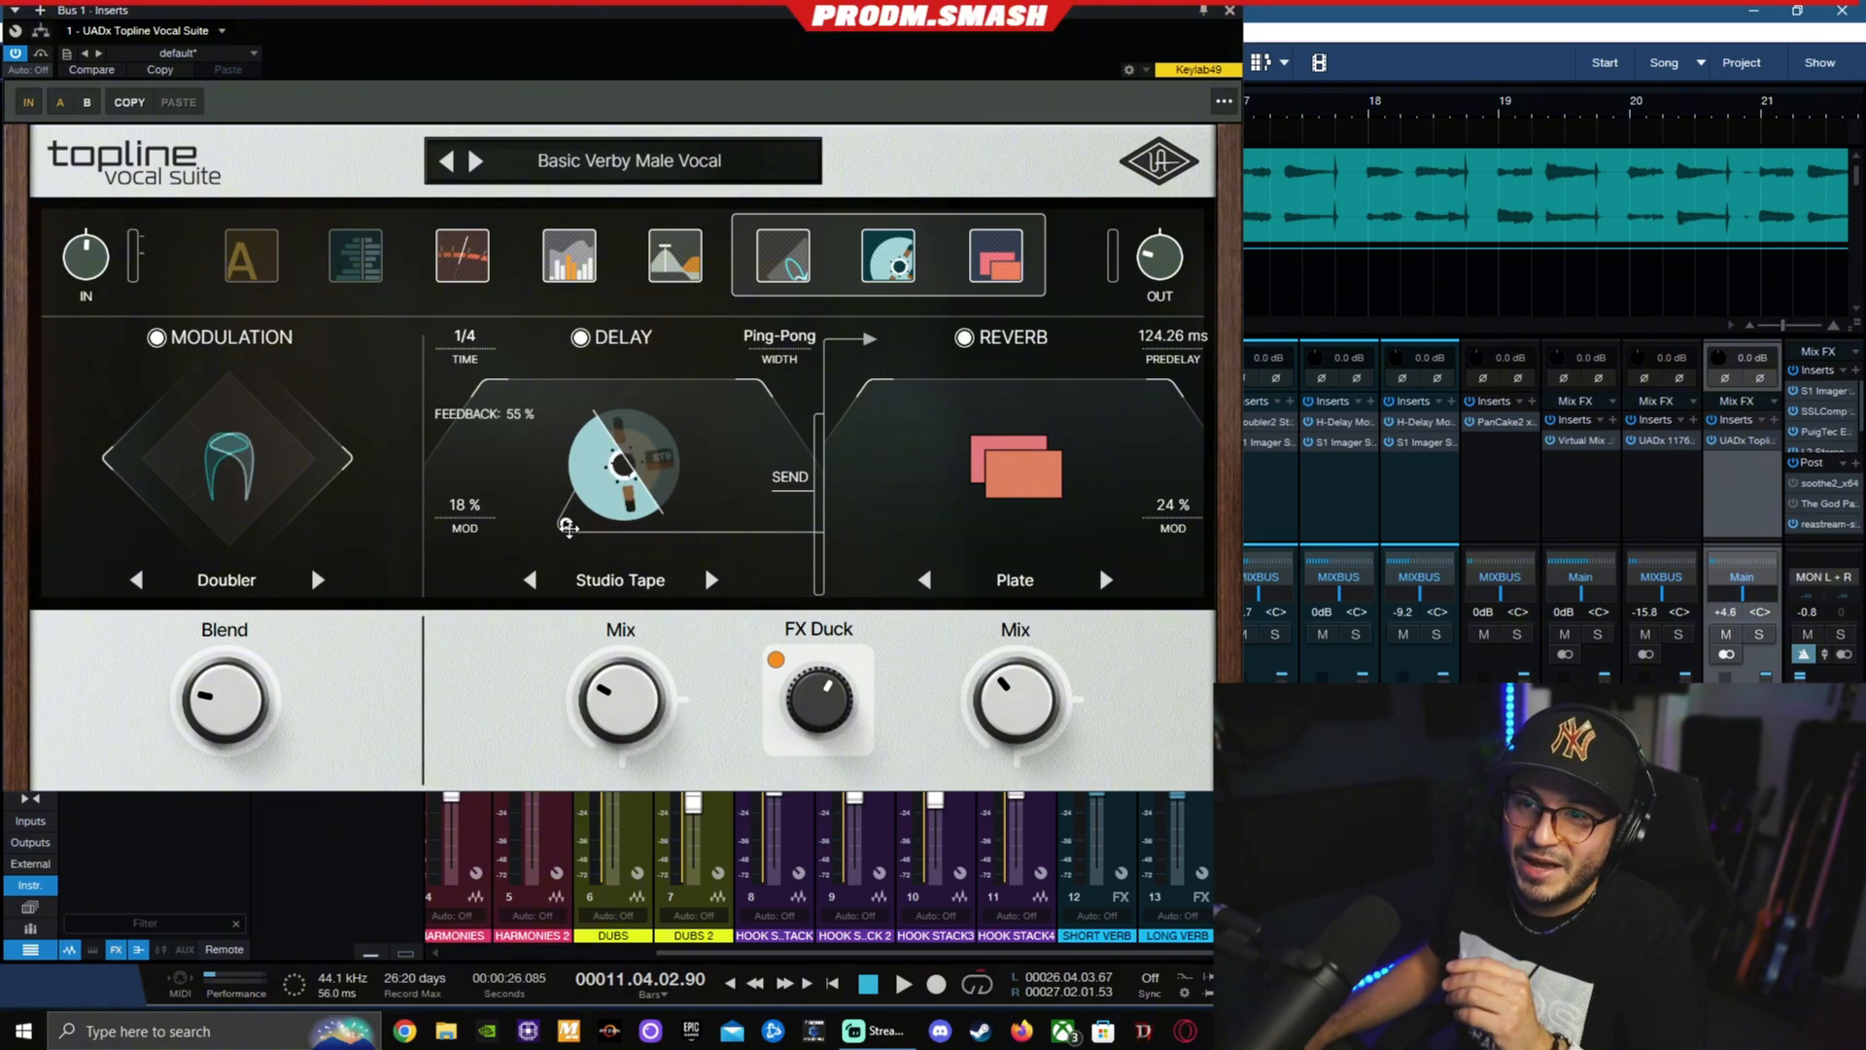
pyautogui.moveTo(568, 526); pyautogui.dragTo(547, 586)
pyautogui.moveTo(834, 705)
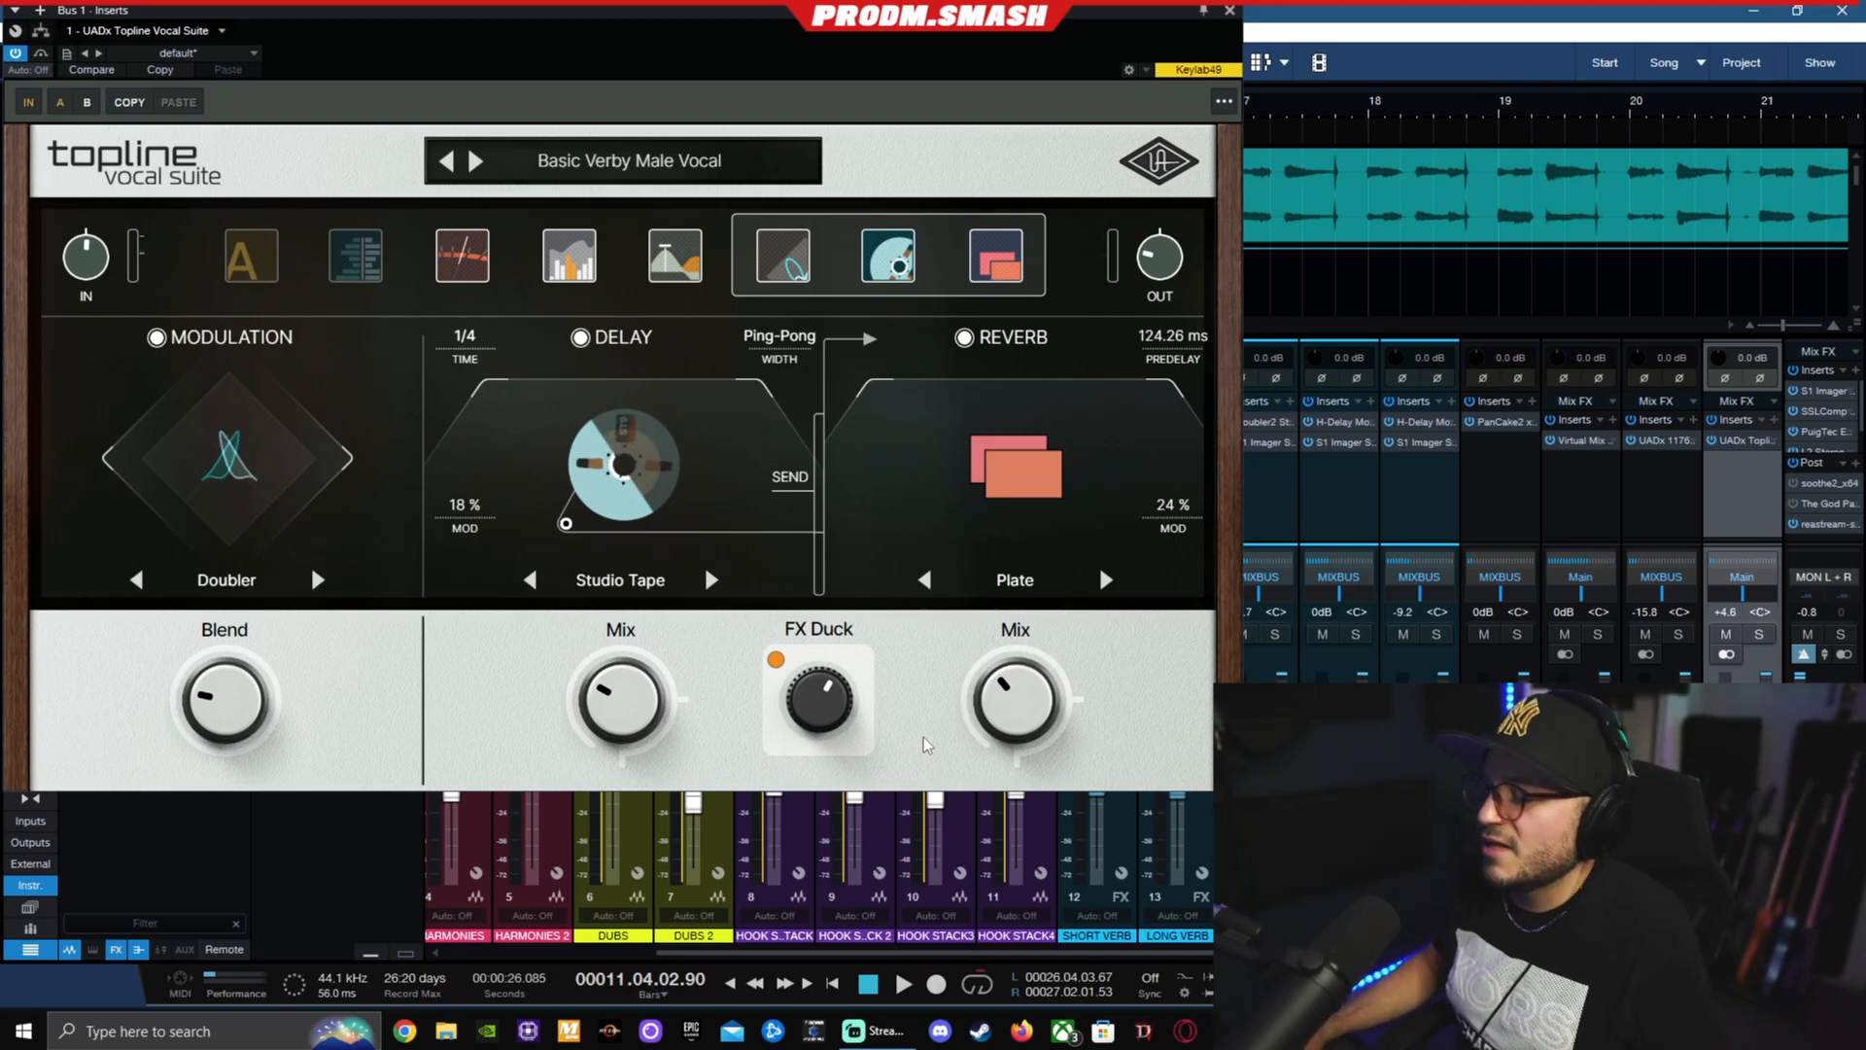
pyautogui.moveTo(1061, 476)
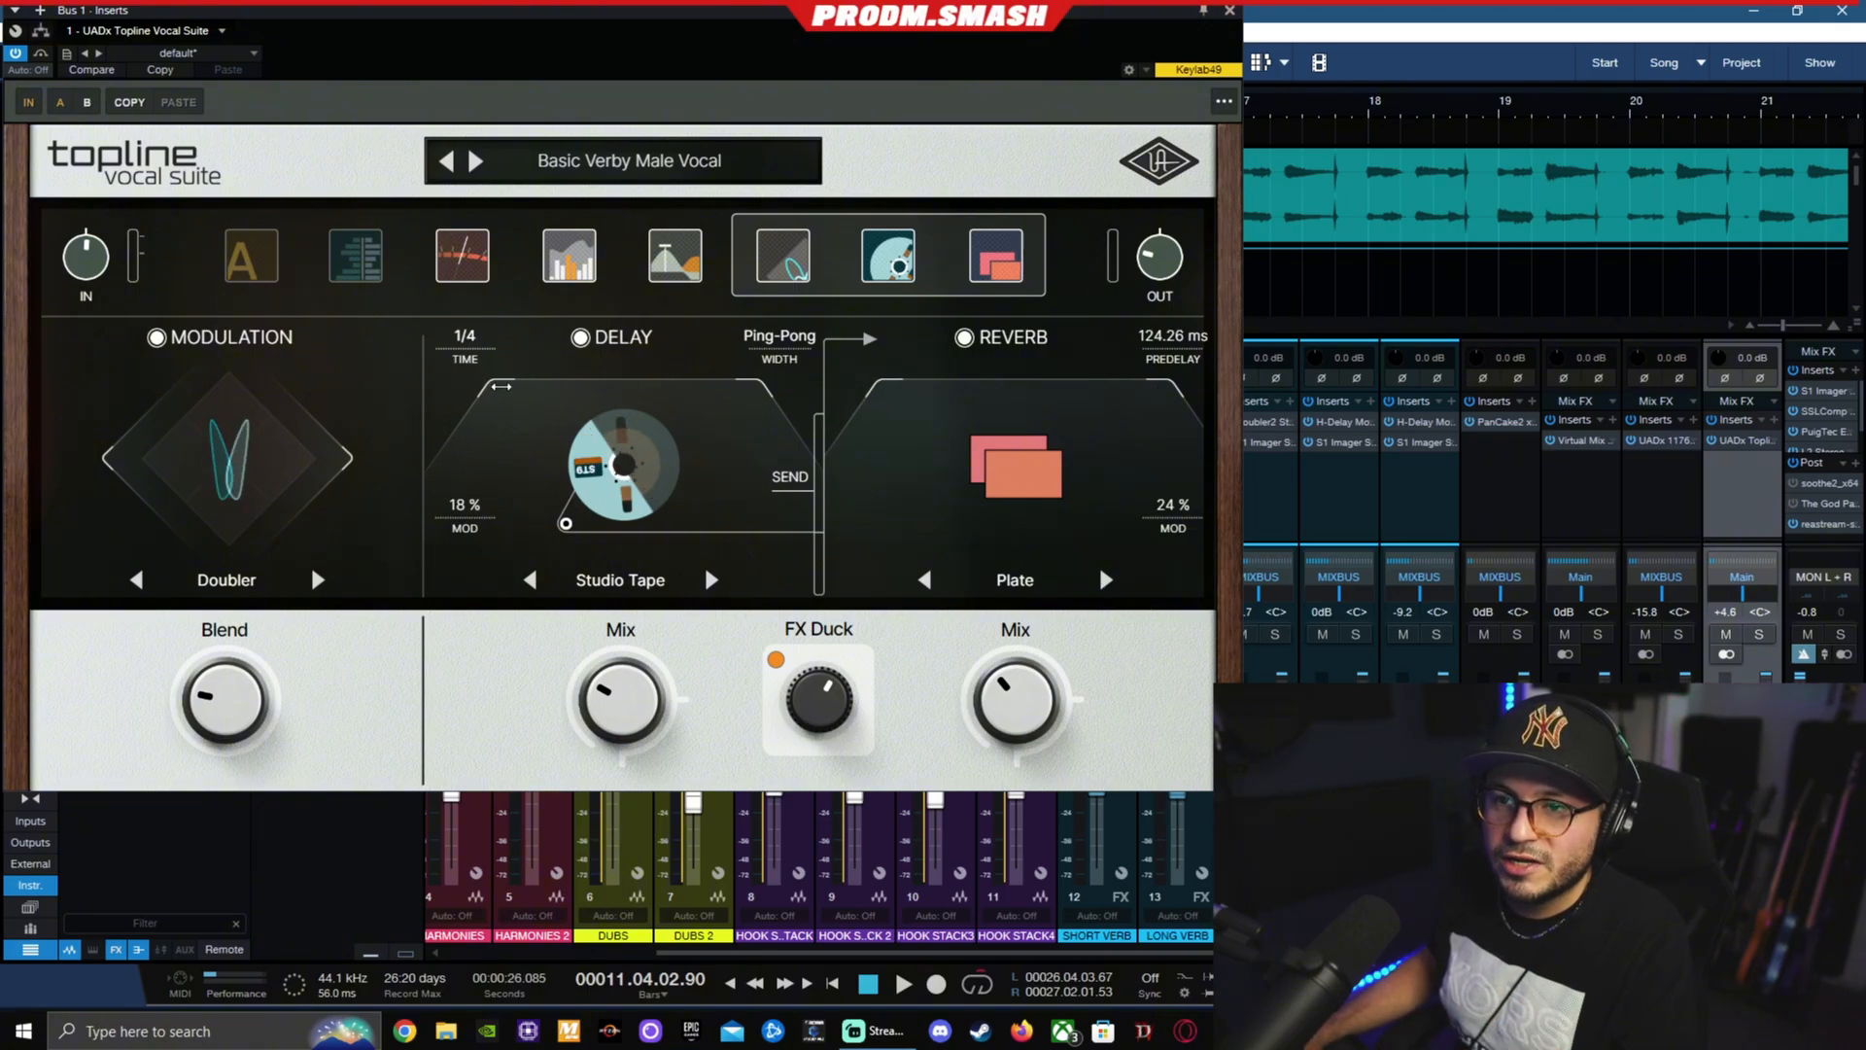
pyautogui.moveTo(500, 385); pyautogui.dragTo(773, 378)
pyautogui.moveTo(952, 455)
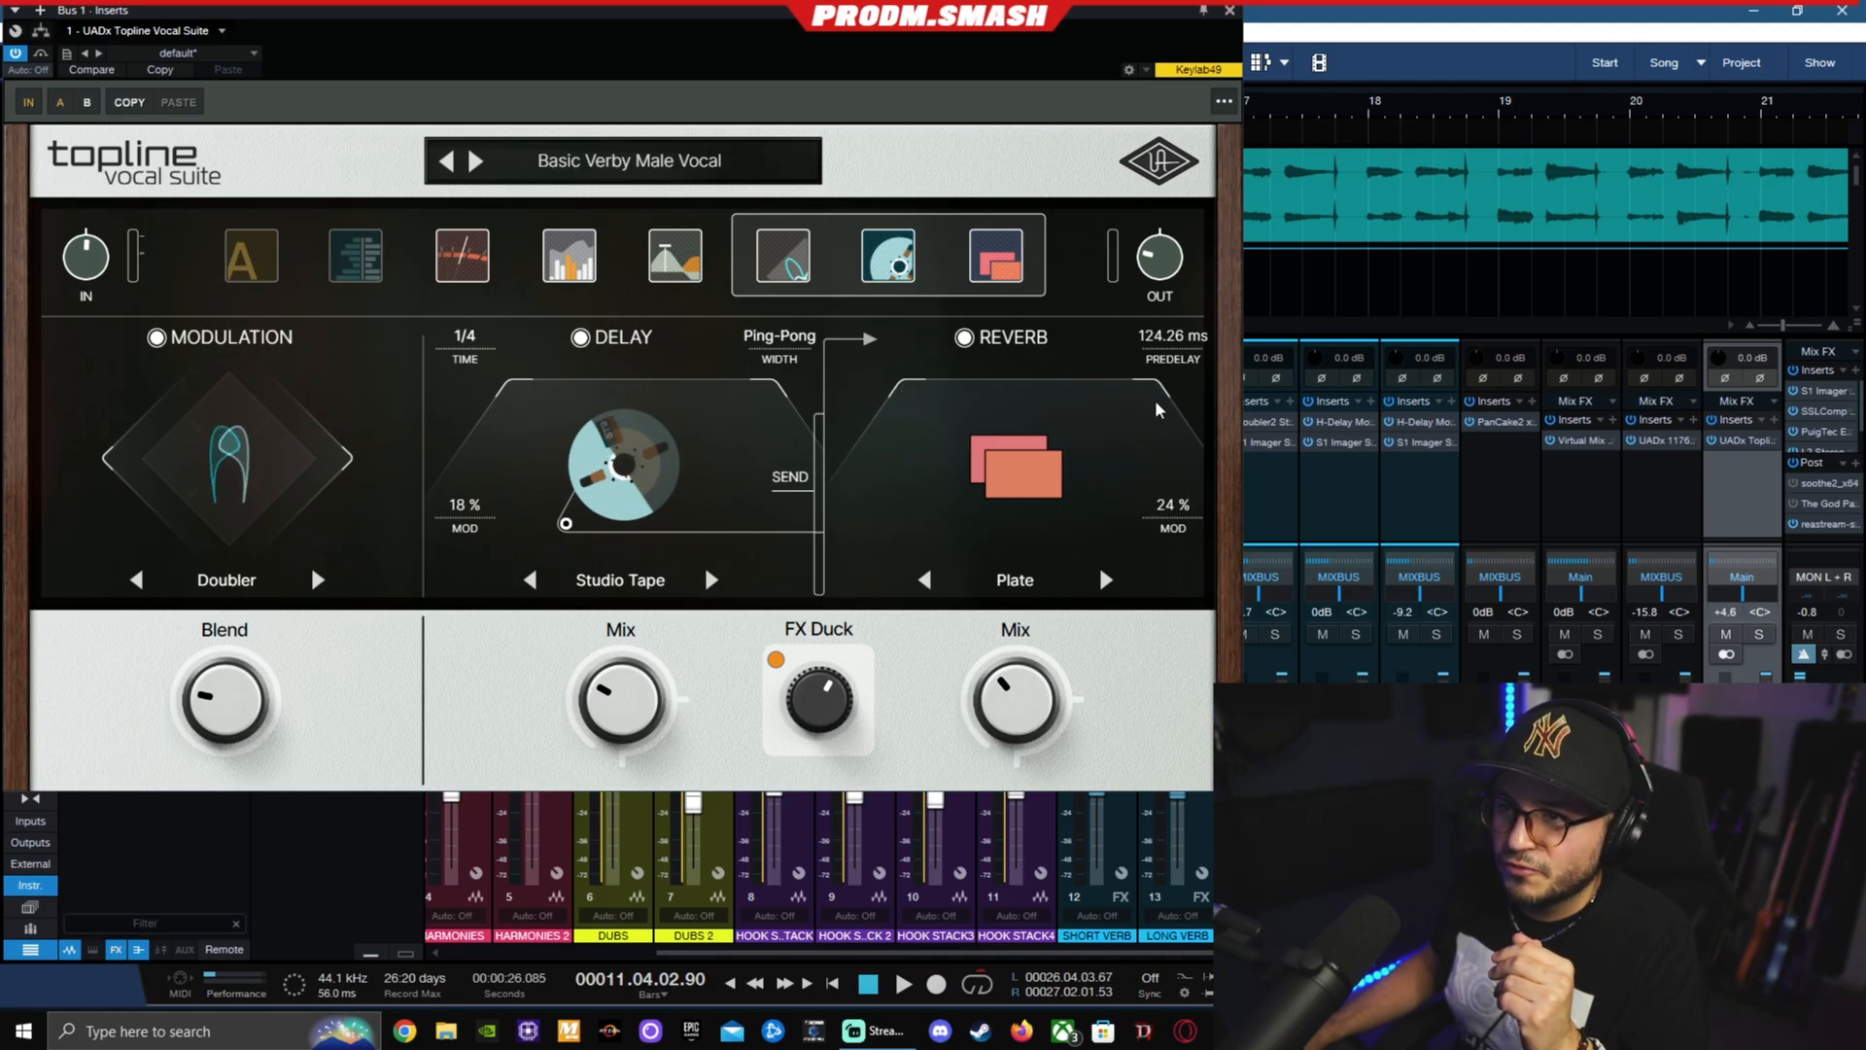
# - Cycle through the reverb types, including Room and Chamber, and return to Plate
pyautogui.click(1105, 579)
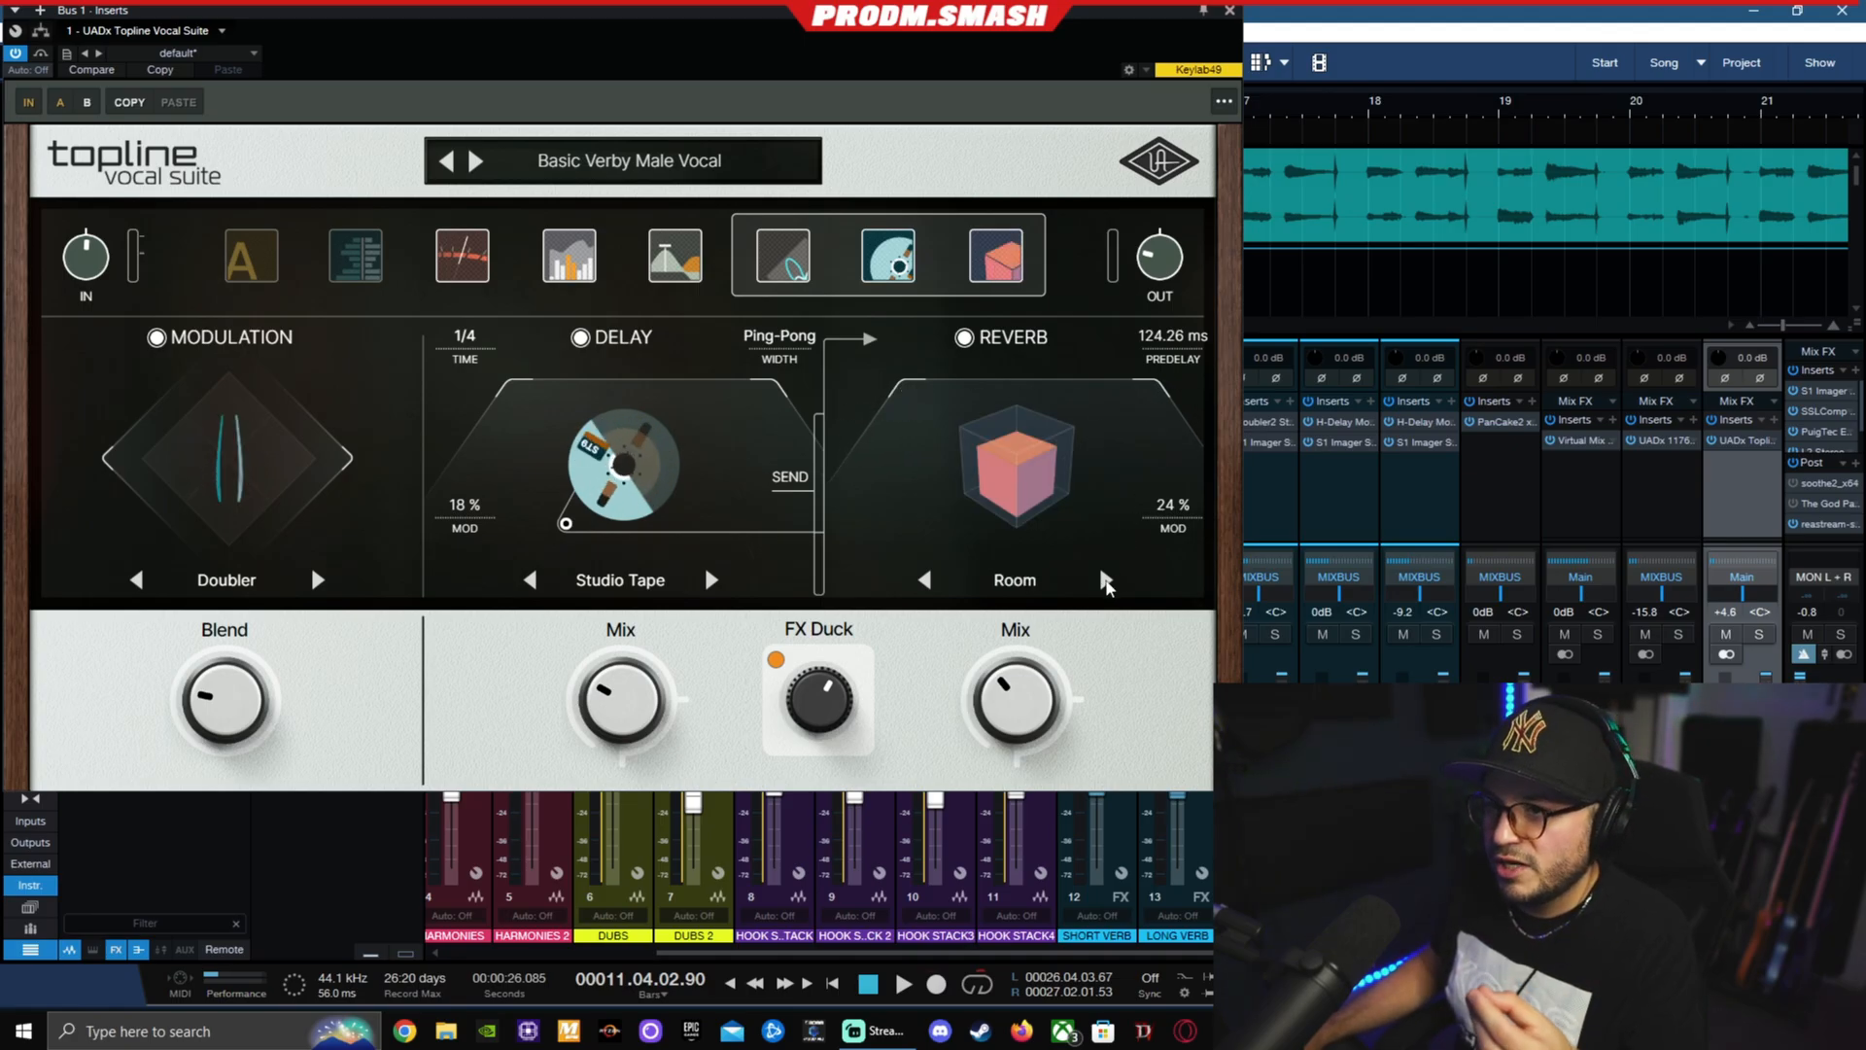
pyautogui.click(1105, 579)
pyautogui.click(1104, 579)
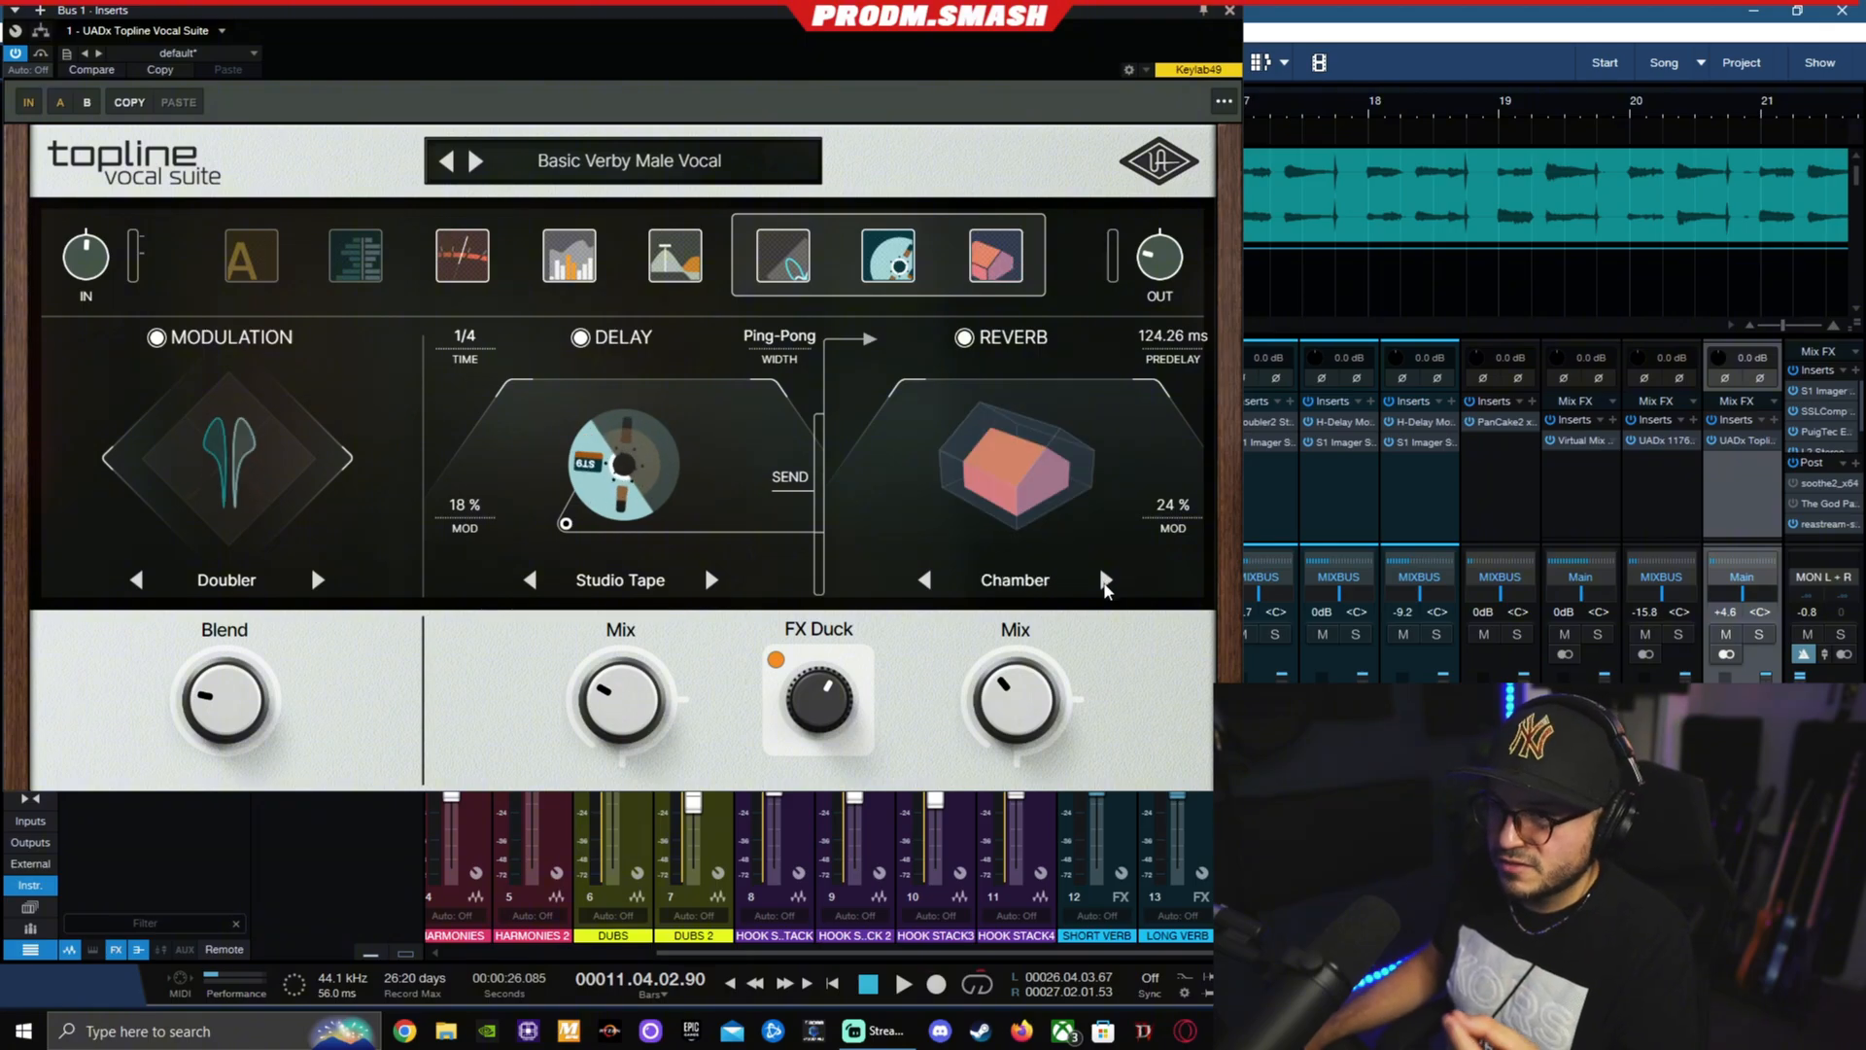
pyautogui.click(1105, 580)
pyautogui.click(1105, 579)
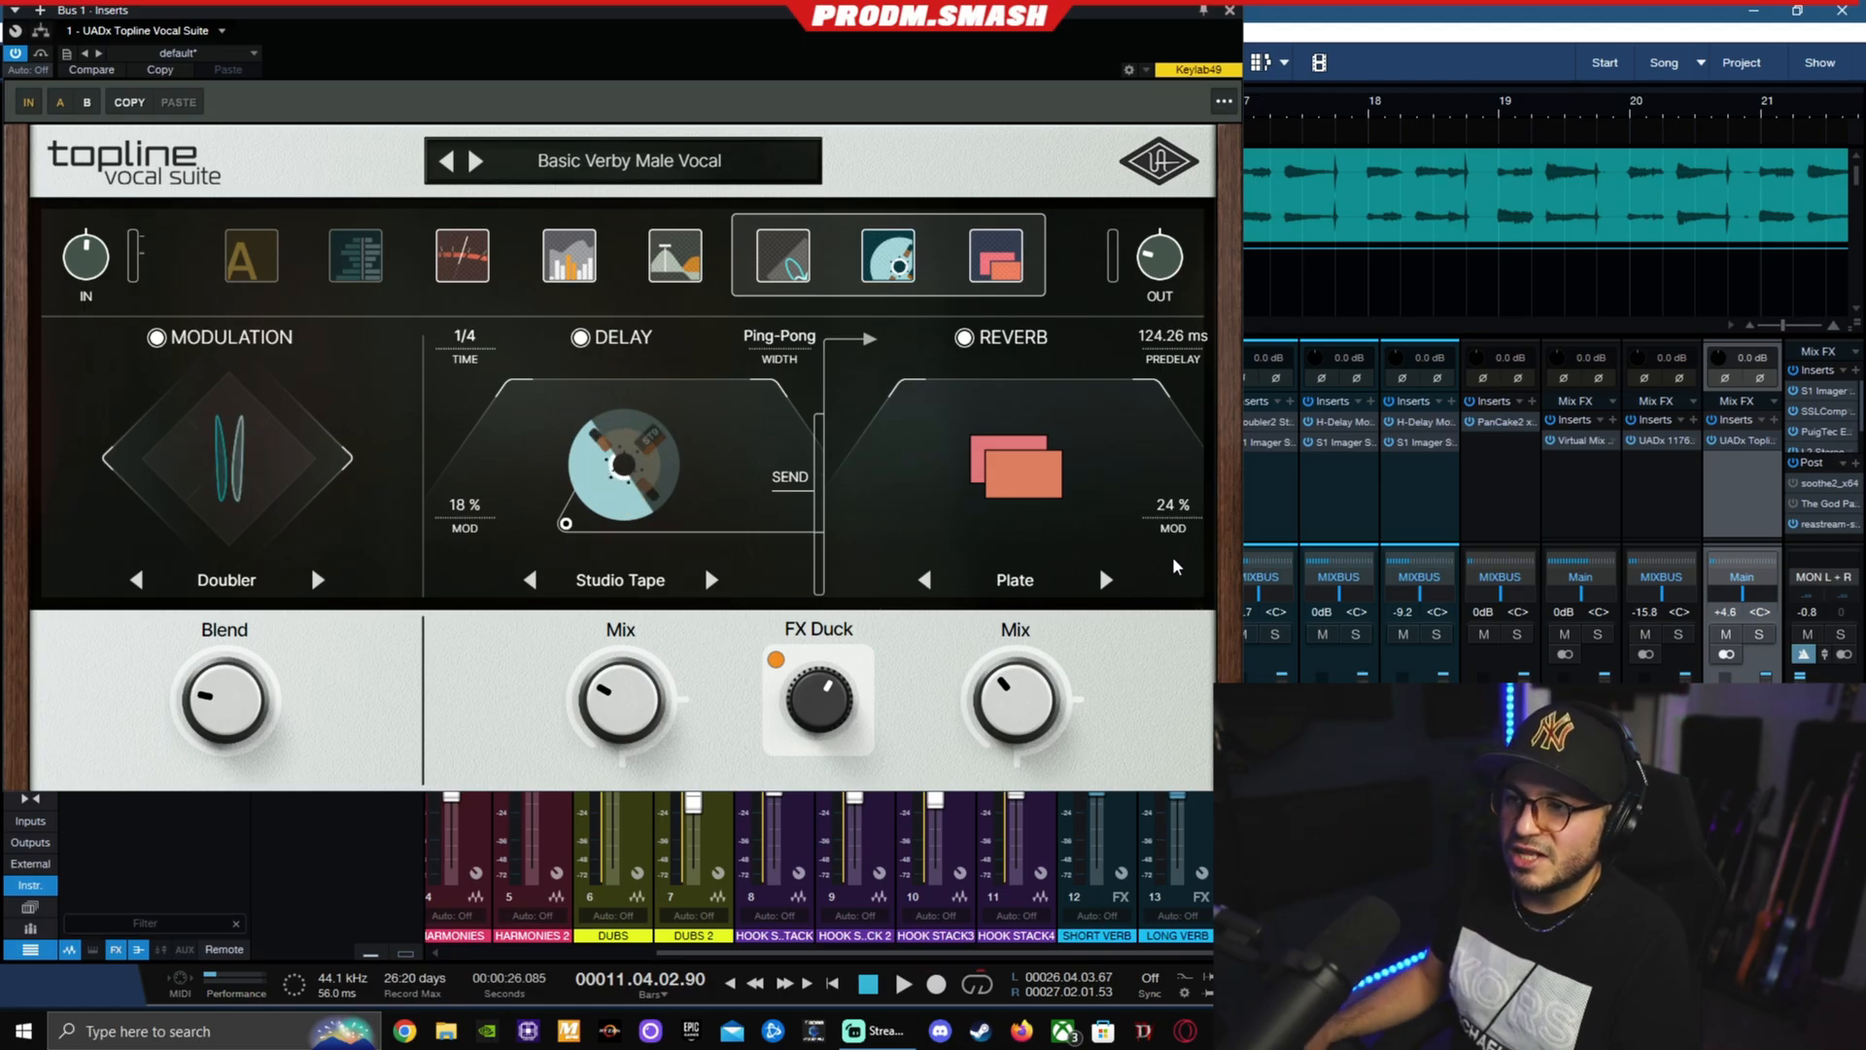
pyautogui.moveTo(1036, 665)
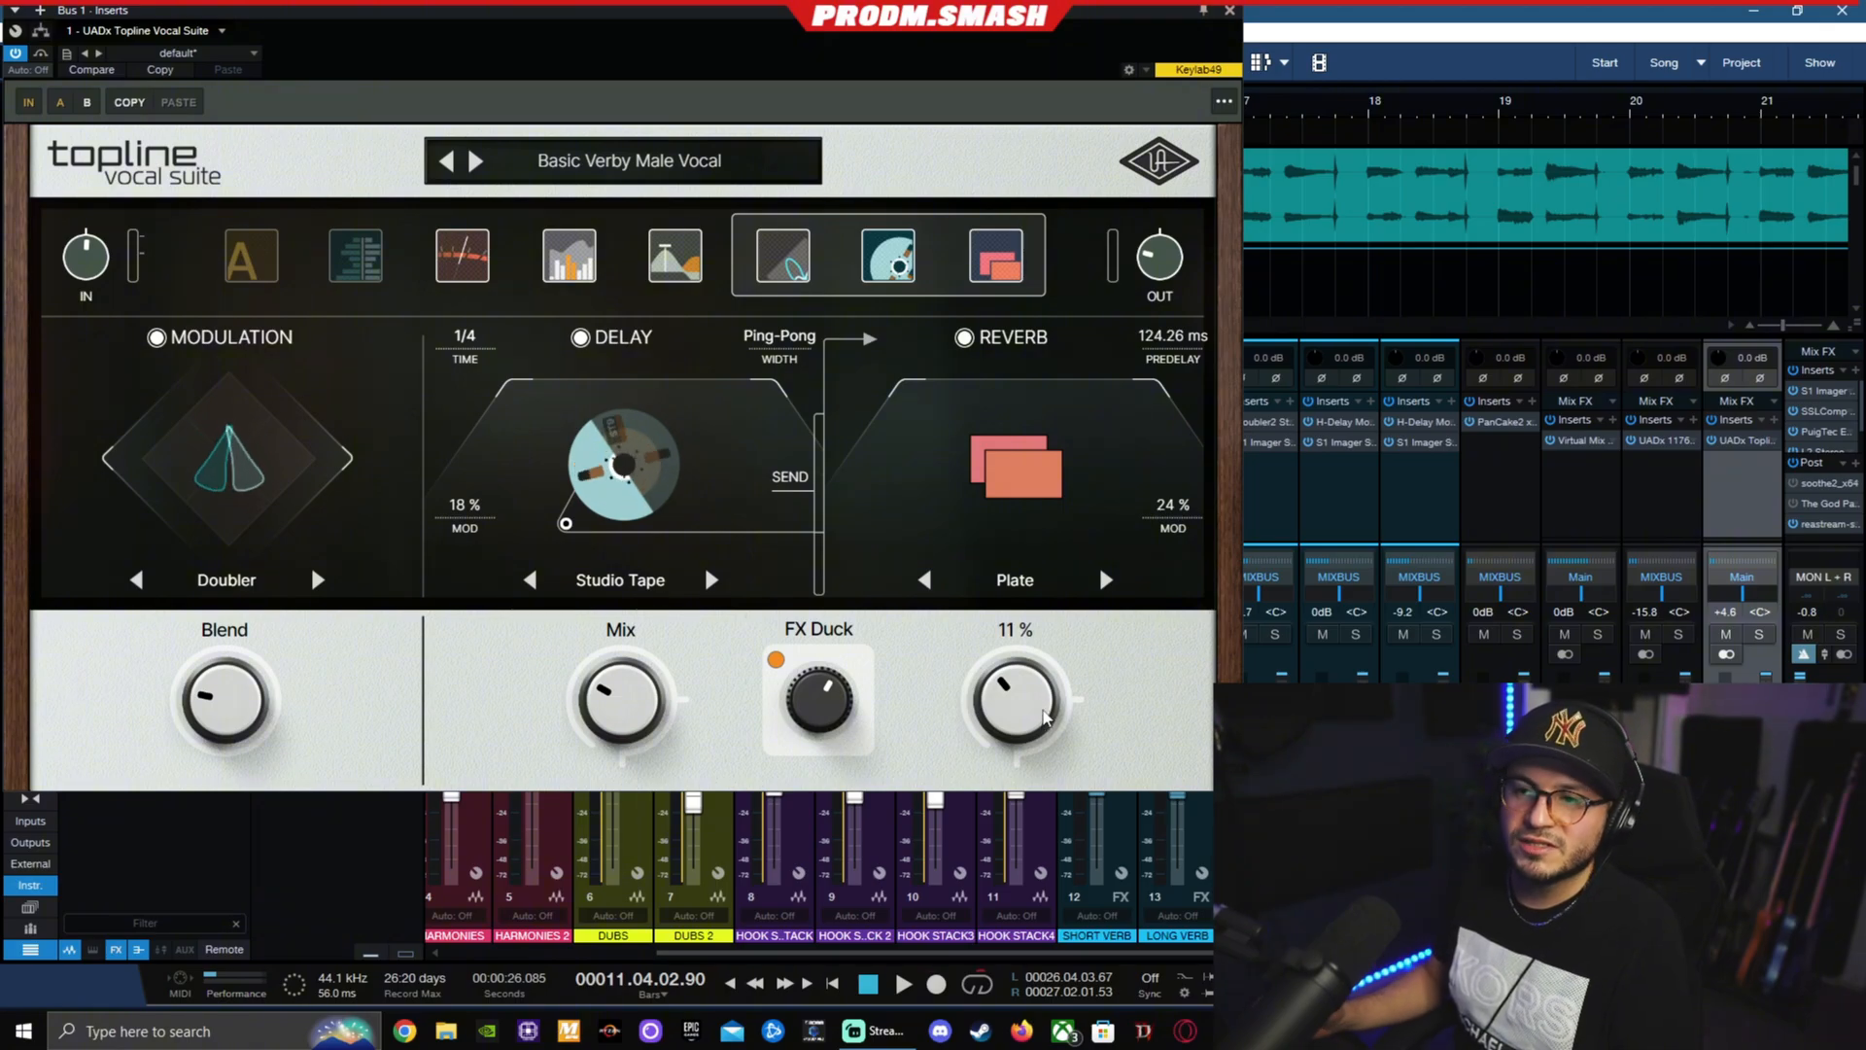
pyautogui.scroll(-2, 1045, 717)
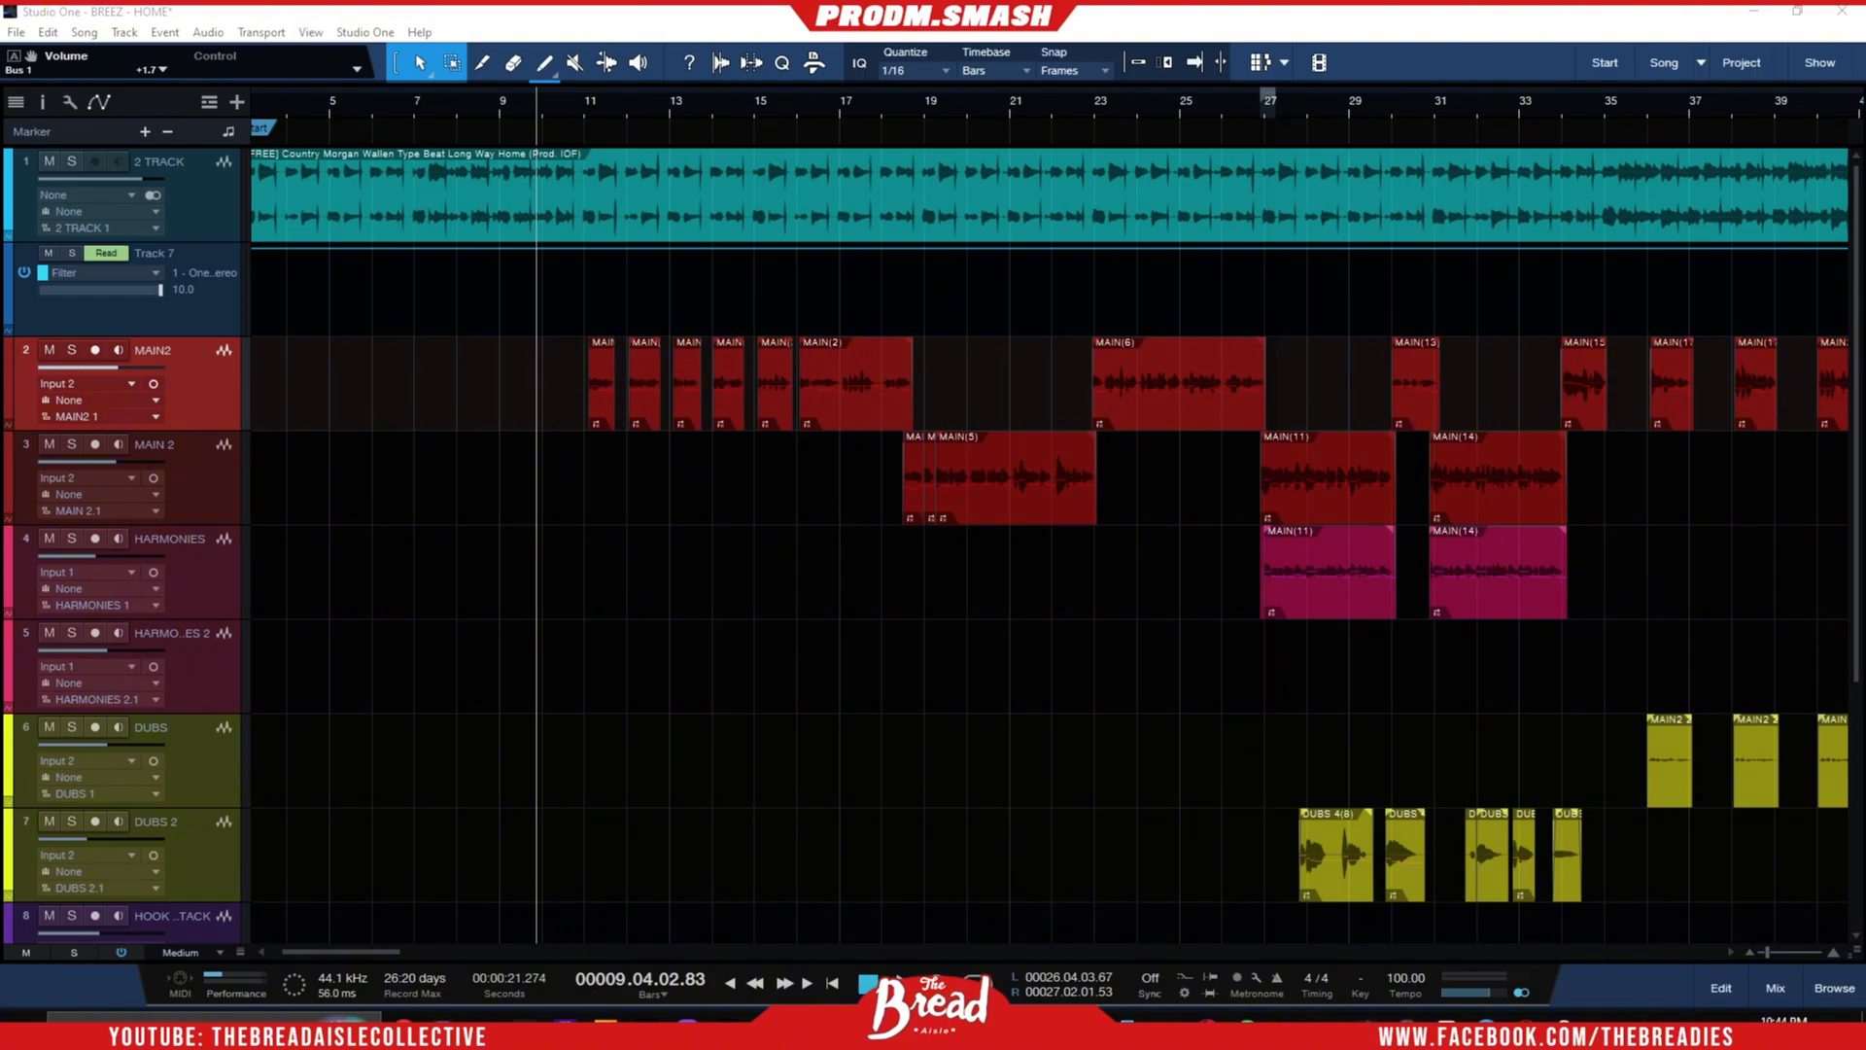
# - Show the mixer console, look across its channels and hide it again
pyautogui.click(1775, 988)
pyautogui.hscroll(3, 1125, 952)
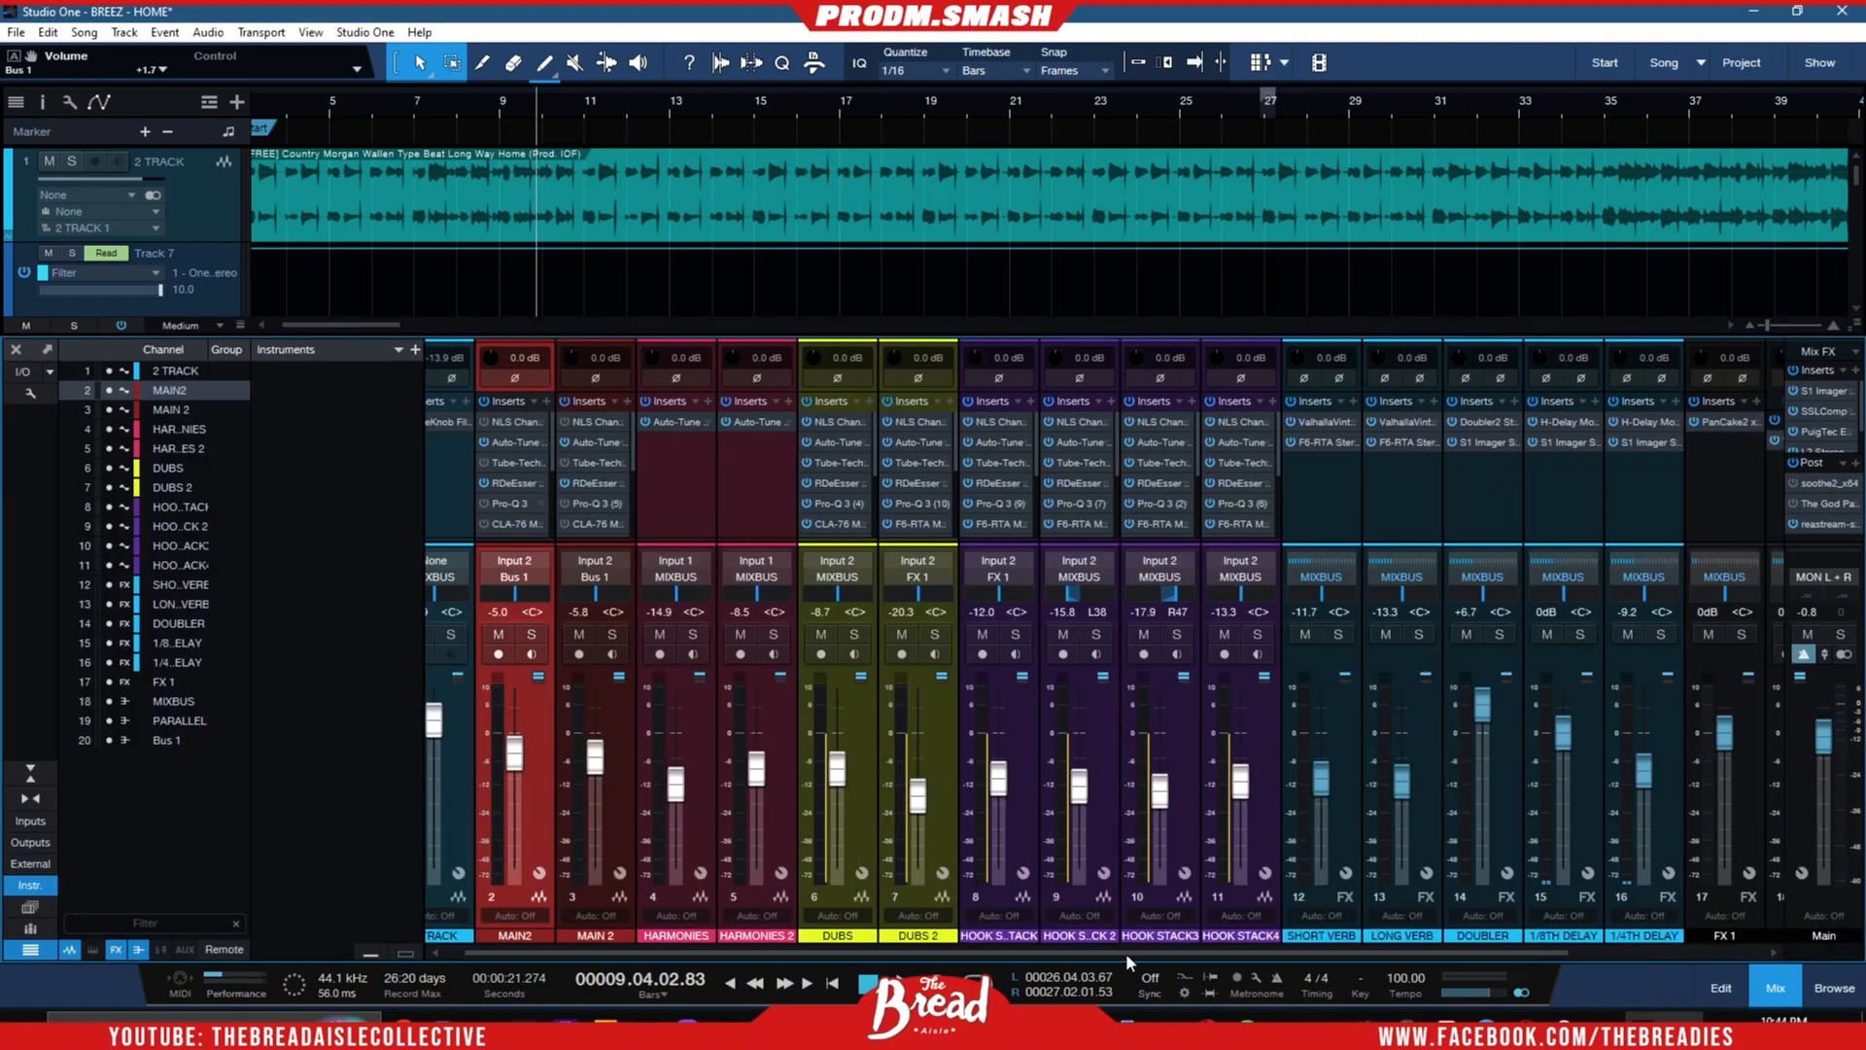
pyautogui.click(1779, 989)
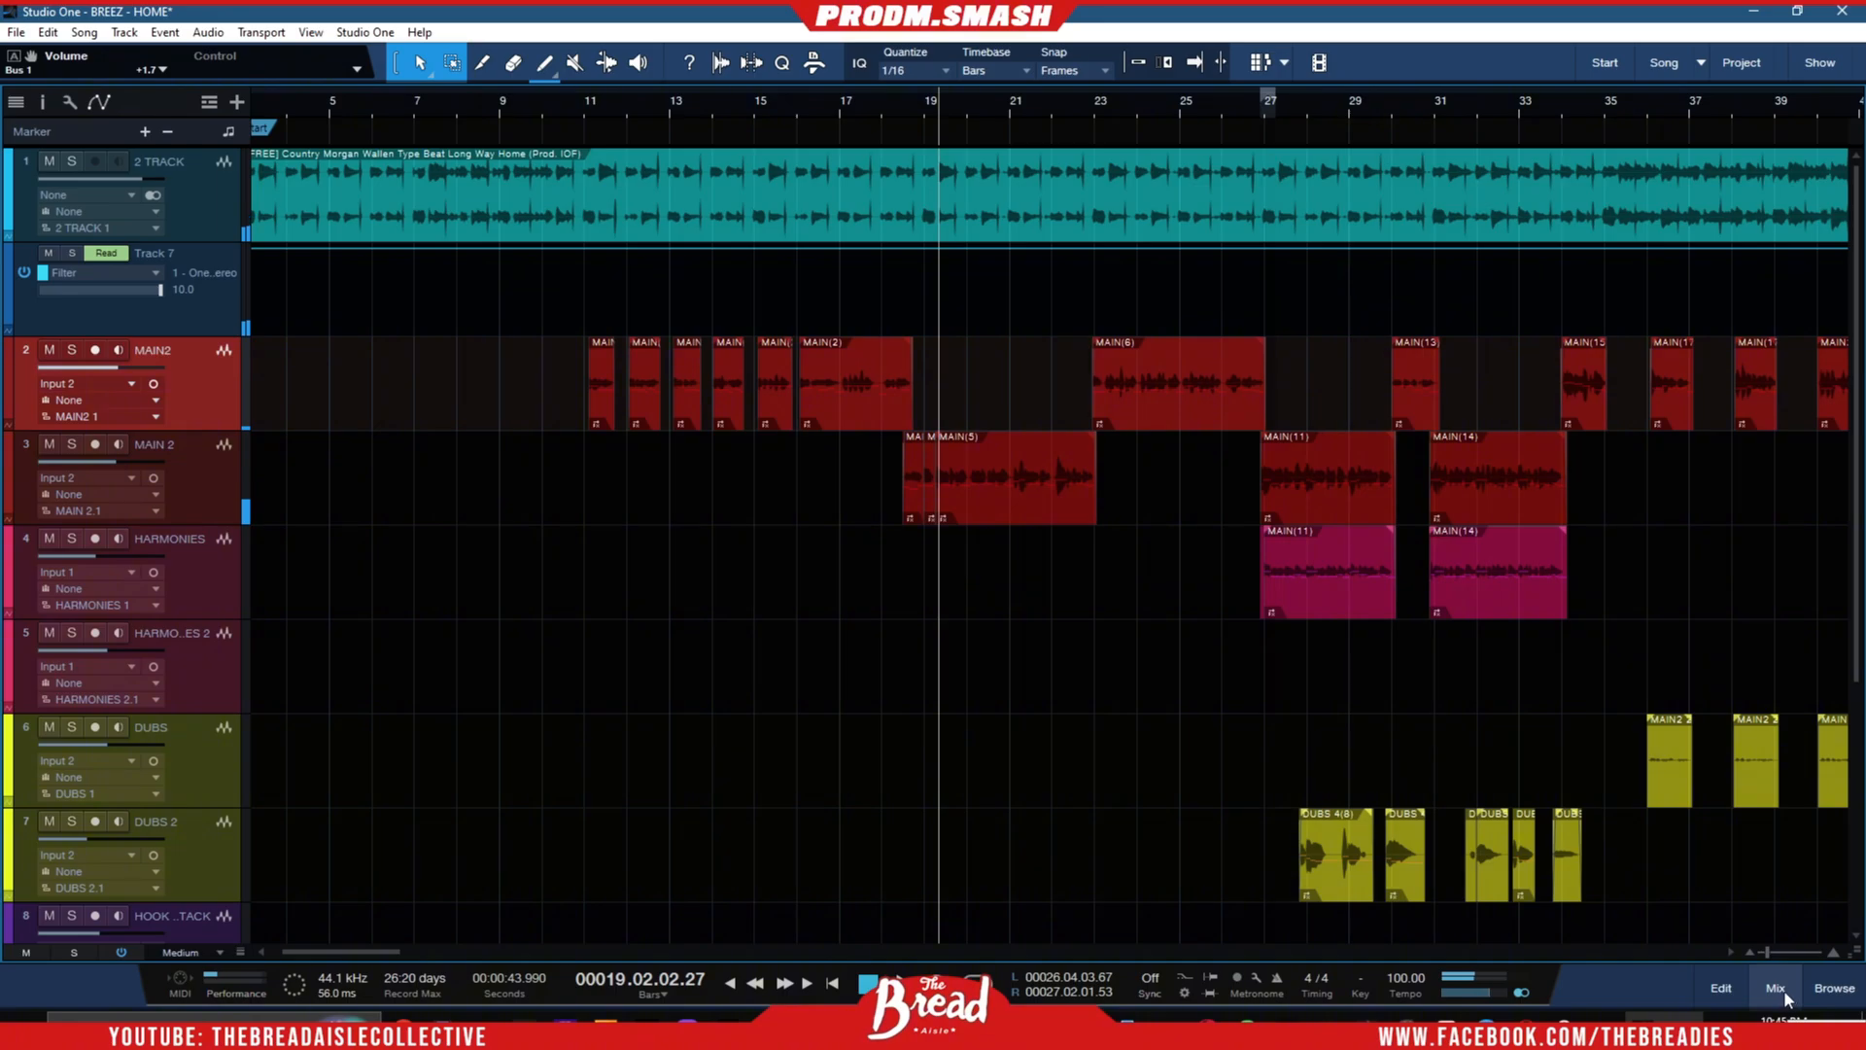
# - Show the mixer again, enlarge its inserts area and review the insert chains on the MAIN2 and MAIN 2 channels
pyautogui.click(1775, 987)
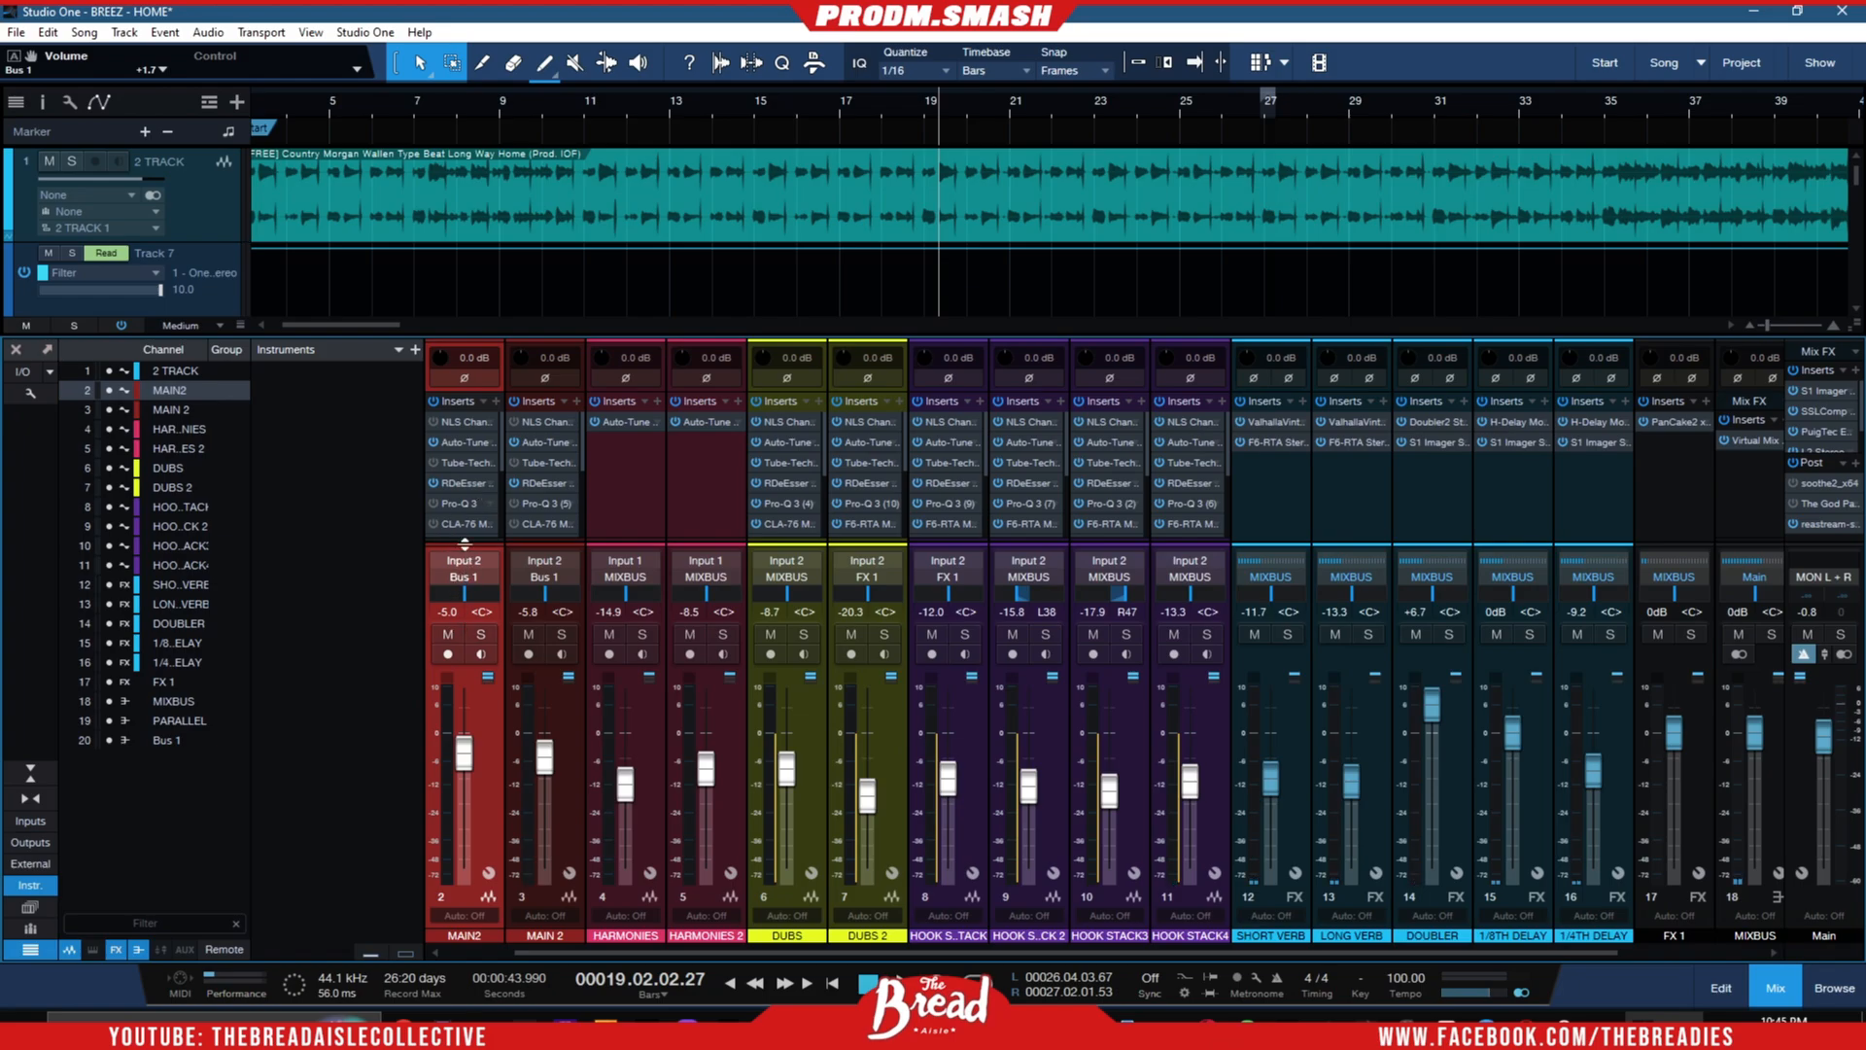
pyautogui.moveTo(465, 542); pyautogui.dragTo(450, 774)
pyautogui.click(492, 778)
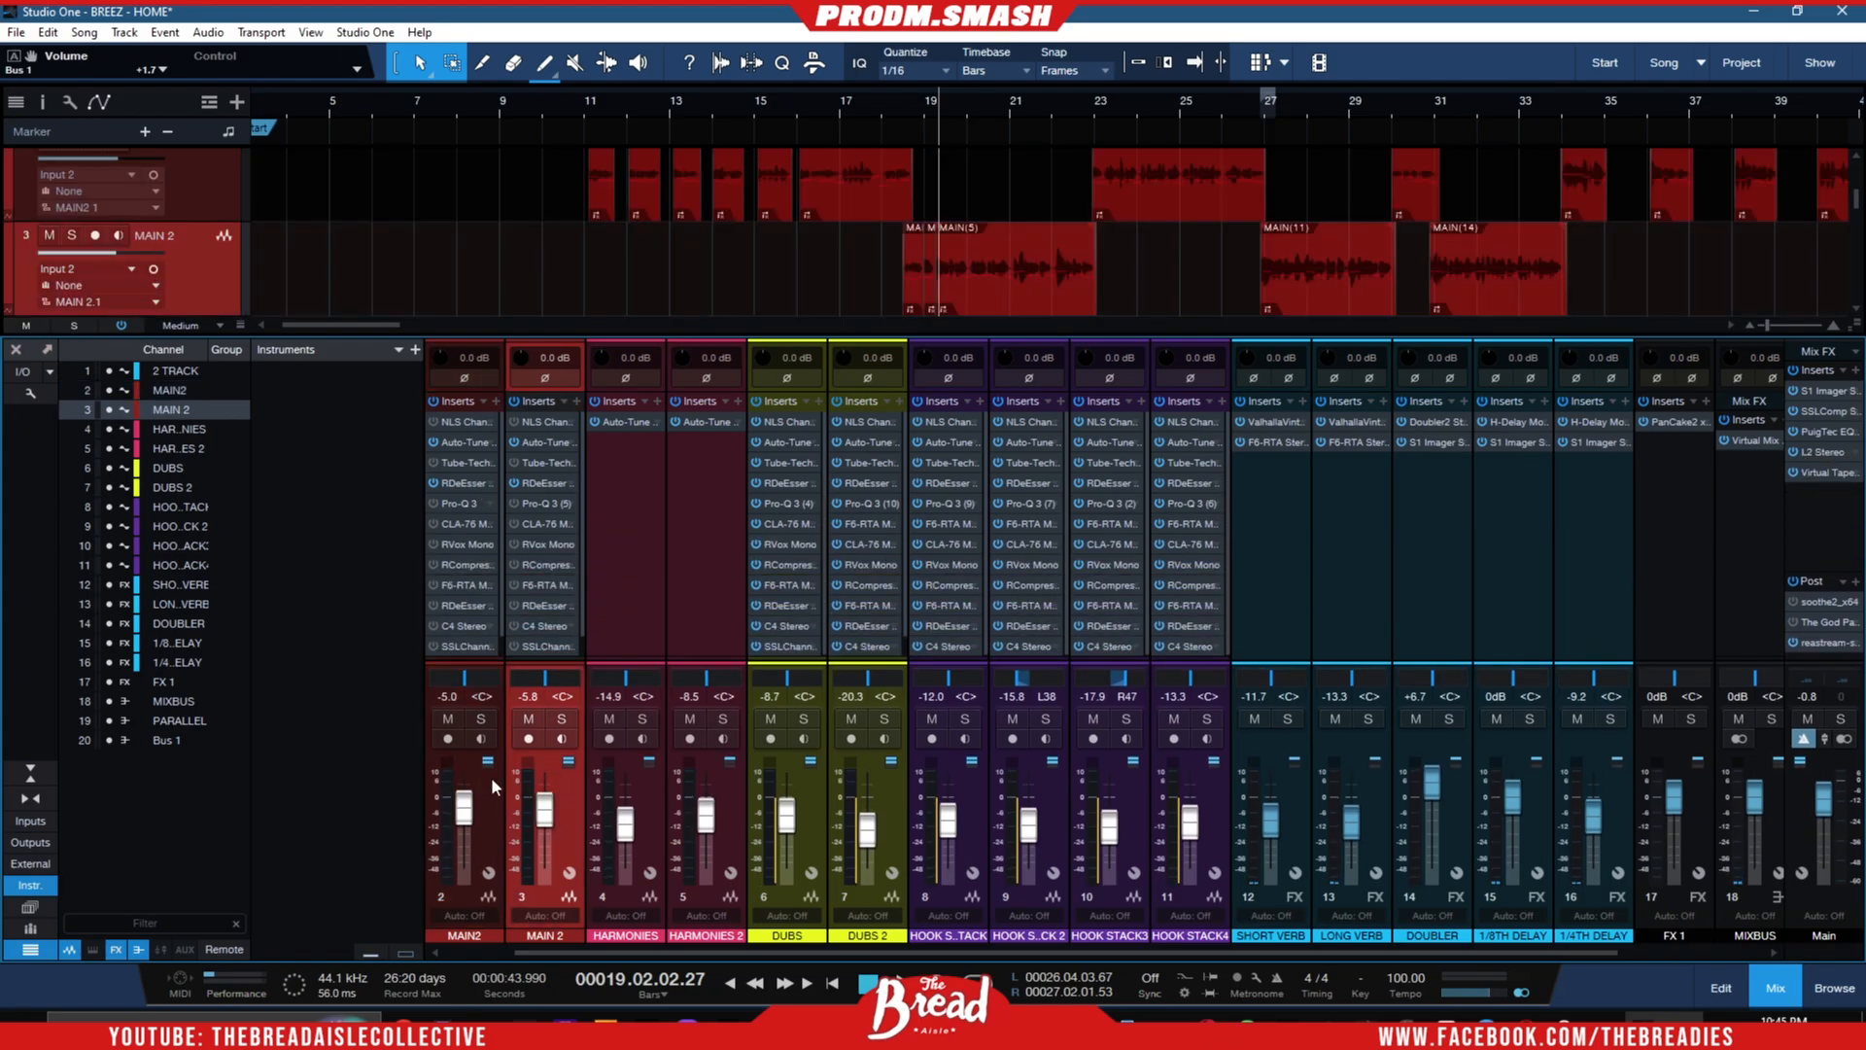
pyautogui.scroll(-1, 455, 569)
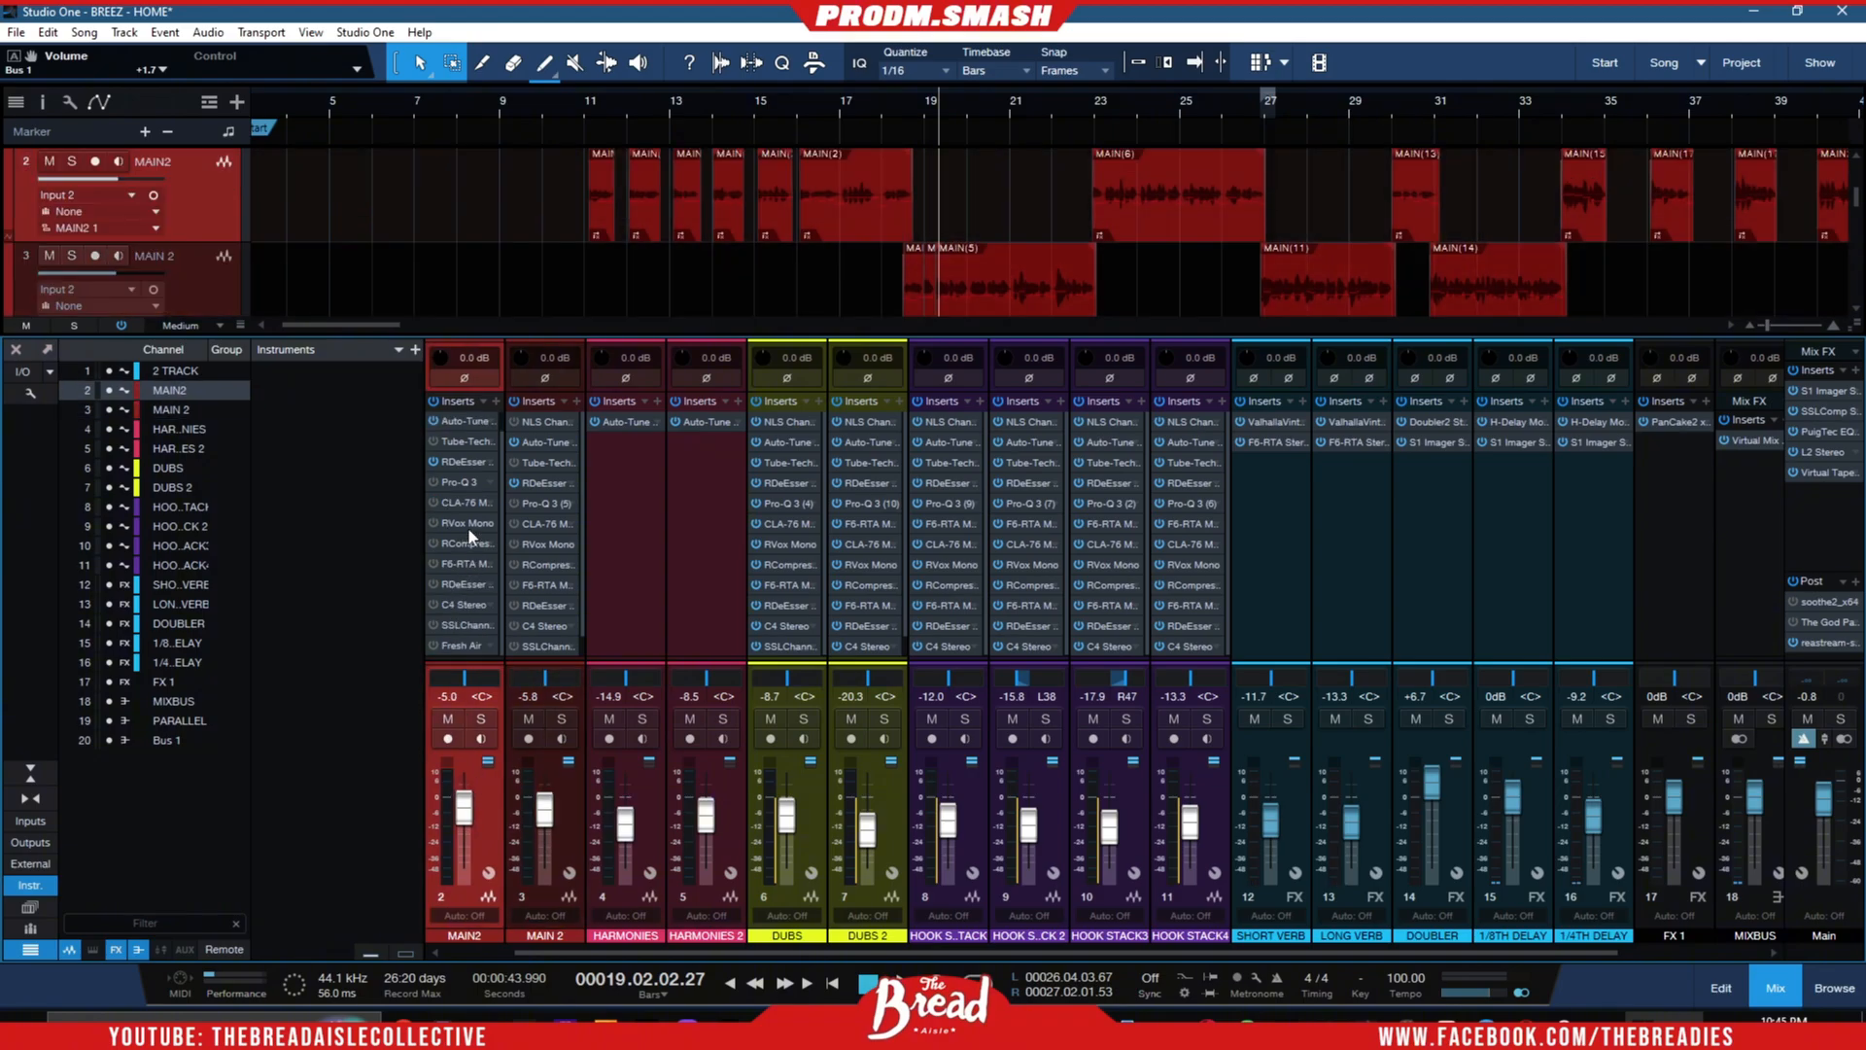
pyautogui.scroll(-1, 520, 497)
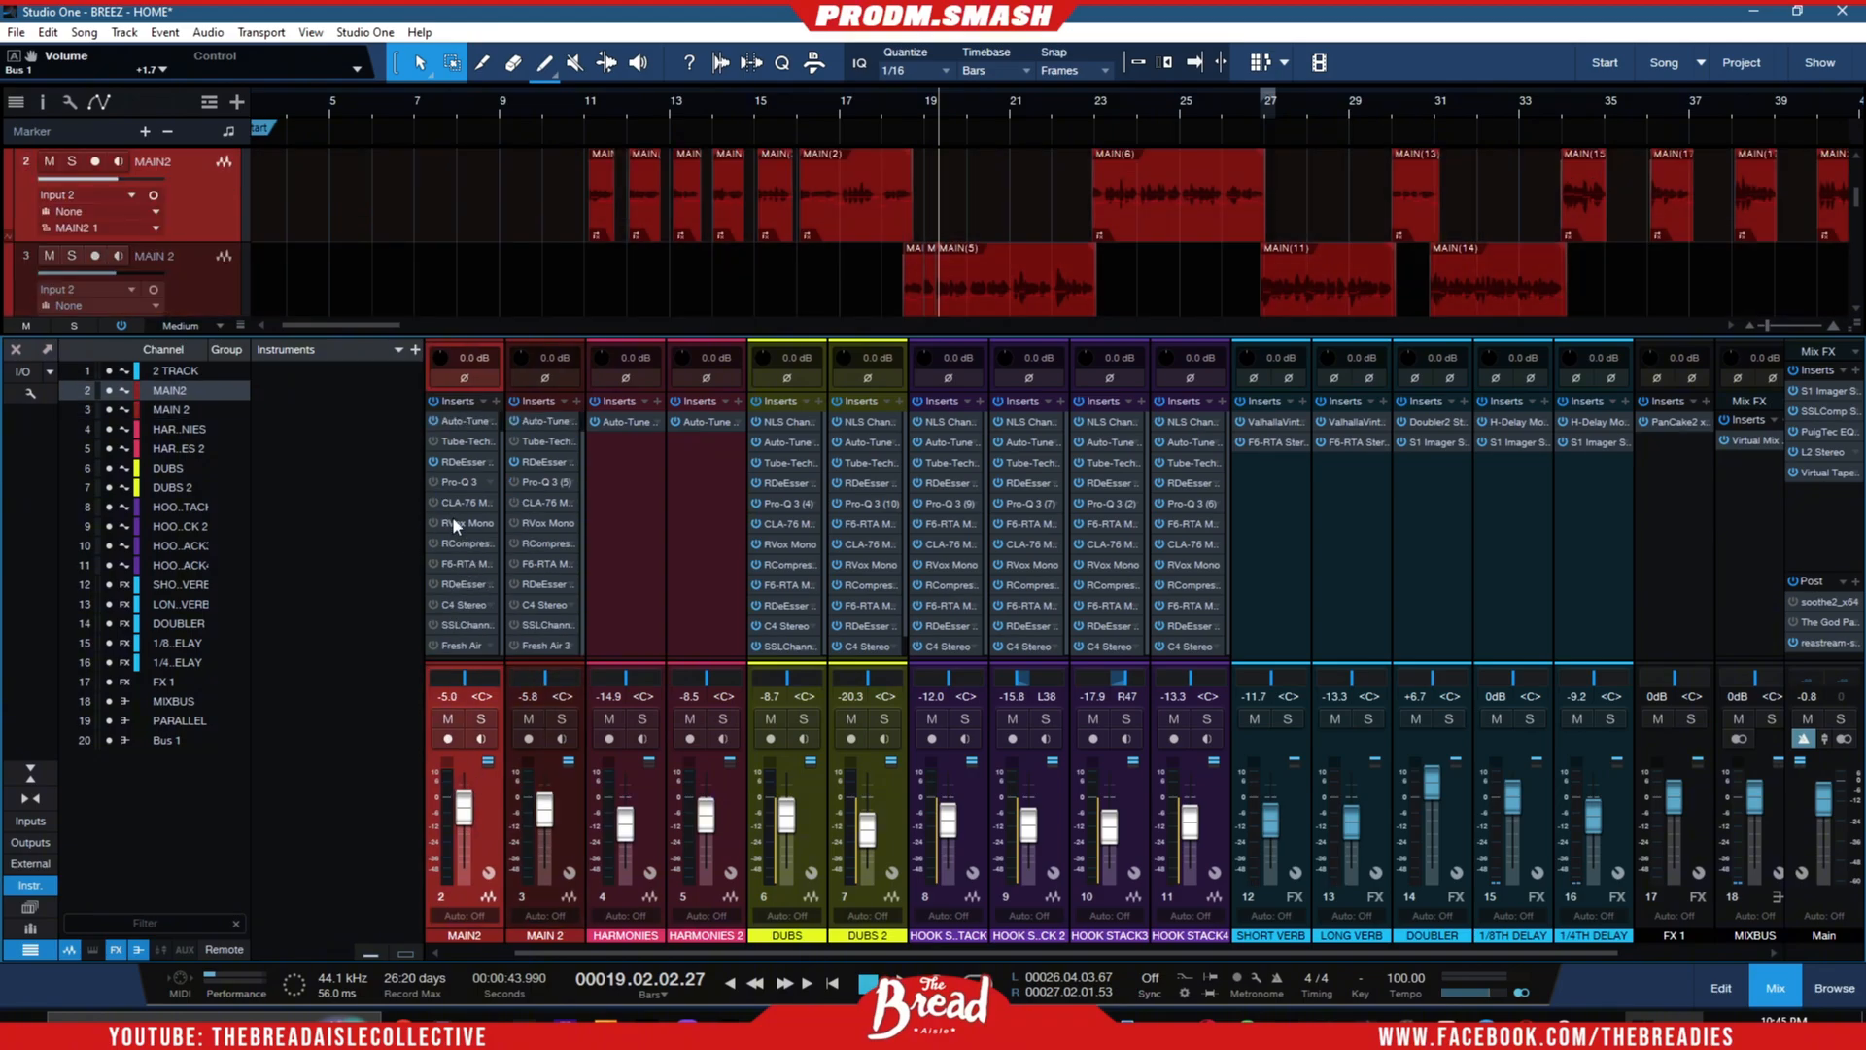
pyautogui.scroll(1, 455, 519)
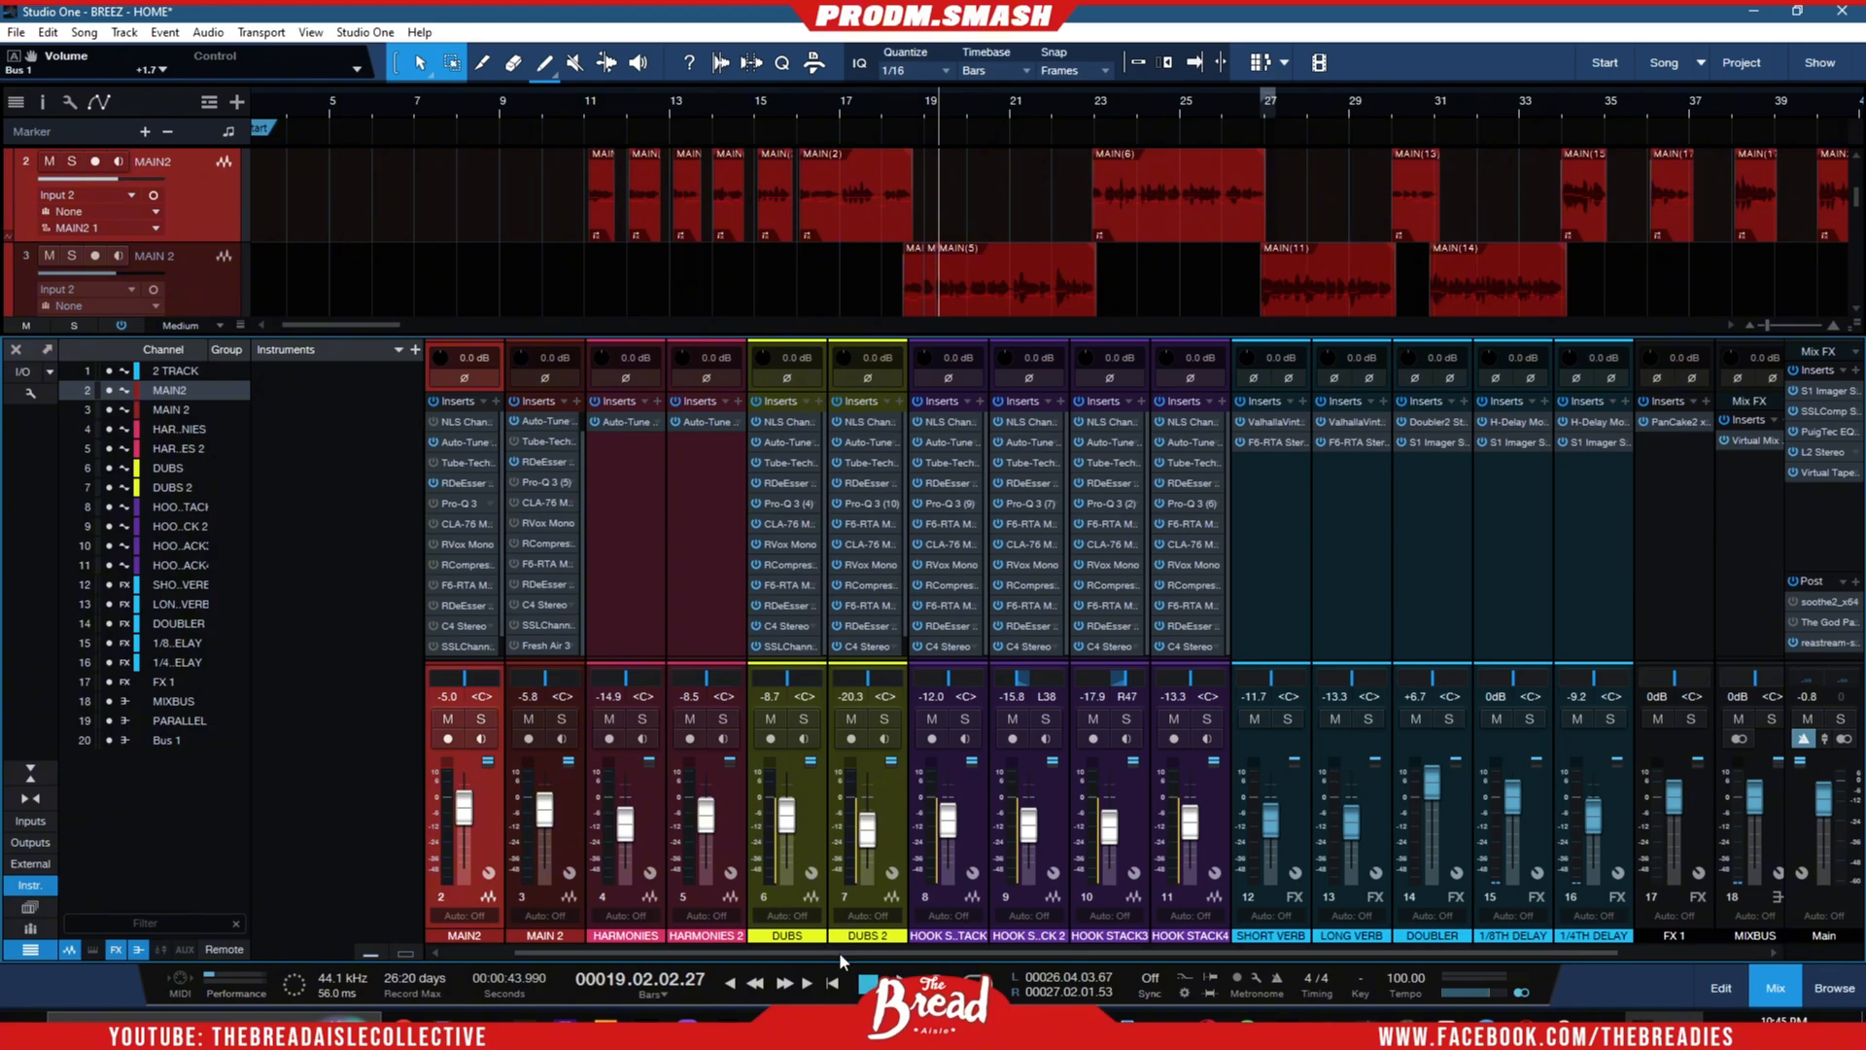
# - Open Topline Vocal Suite from the Bus 1 inserts, move its window clear of the mixer's bus channels and show the Tuner and Shift modules
pyautogui.moveTo(838, 953); pyautogui.dragTo(908, 952)
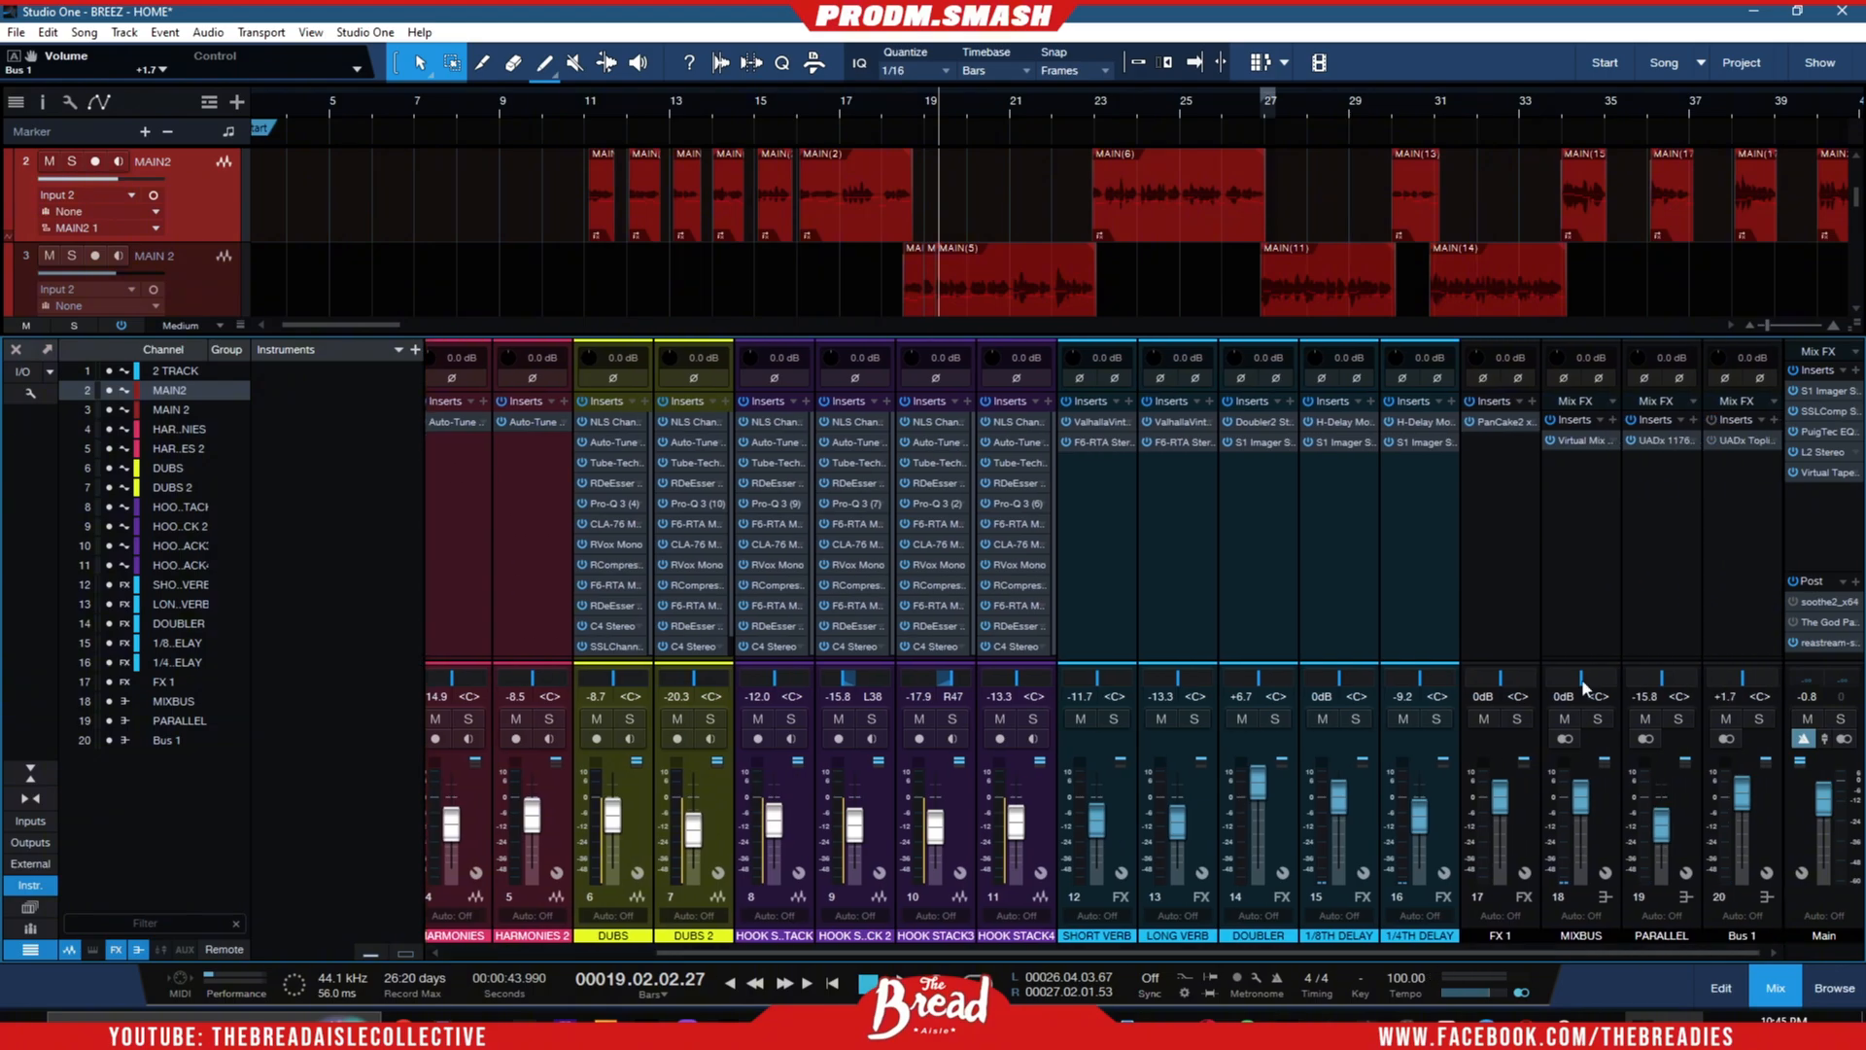
pyautogui.click(1736, 442)
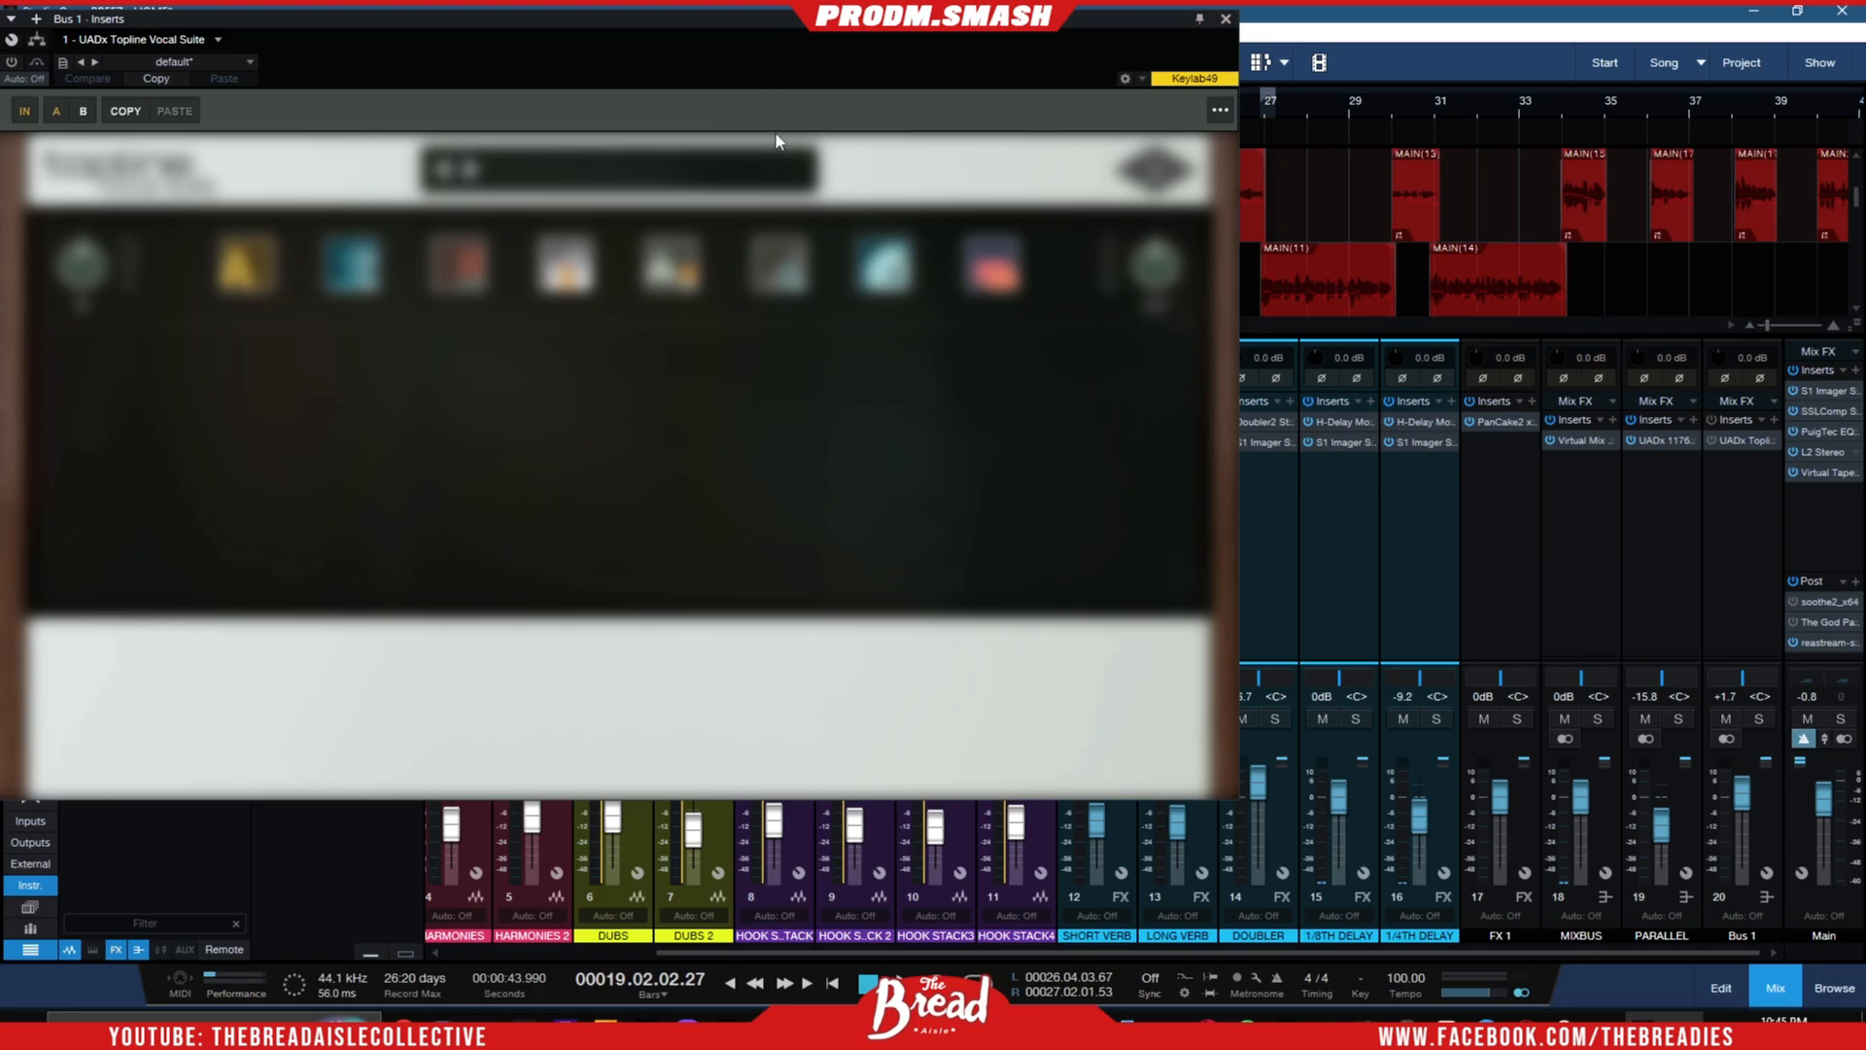
pyautogui.moveTo(812, 19); pyautogui.dragTo(1041, 222)
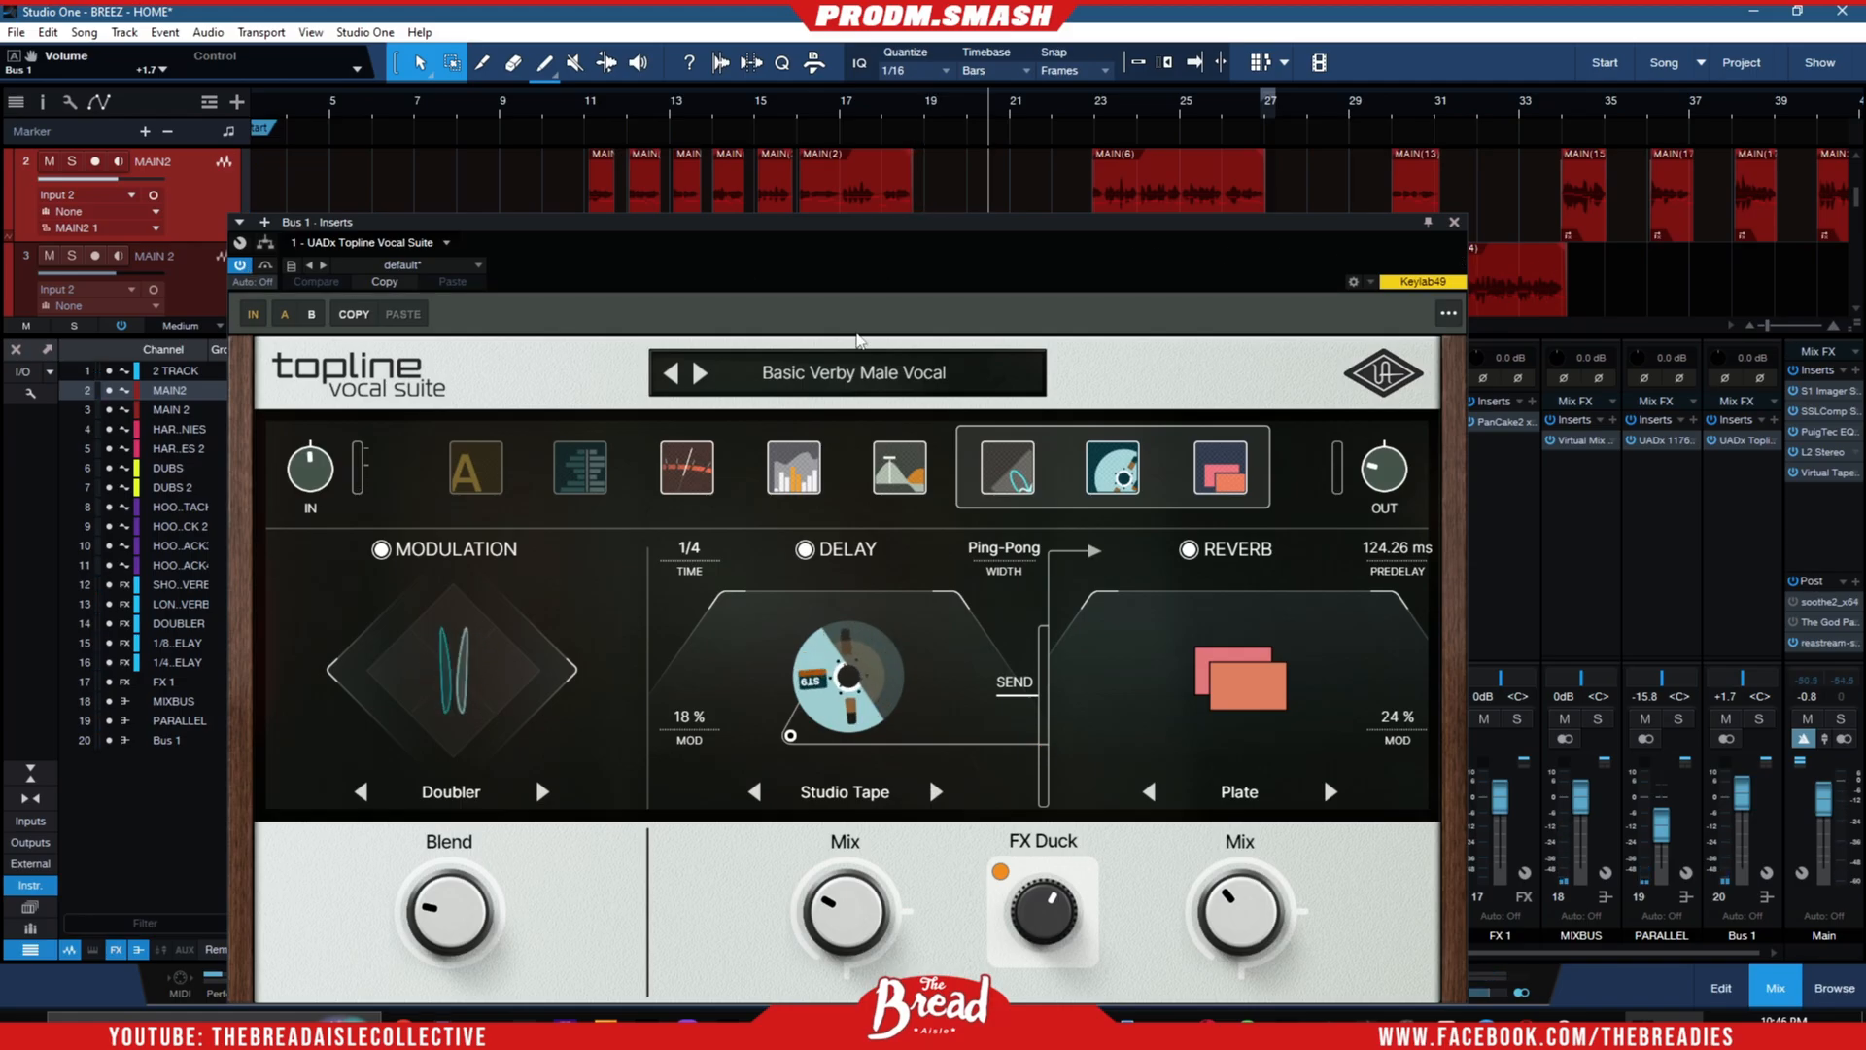
pyautogui.click(580, 468)
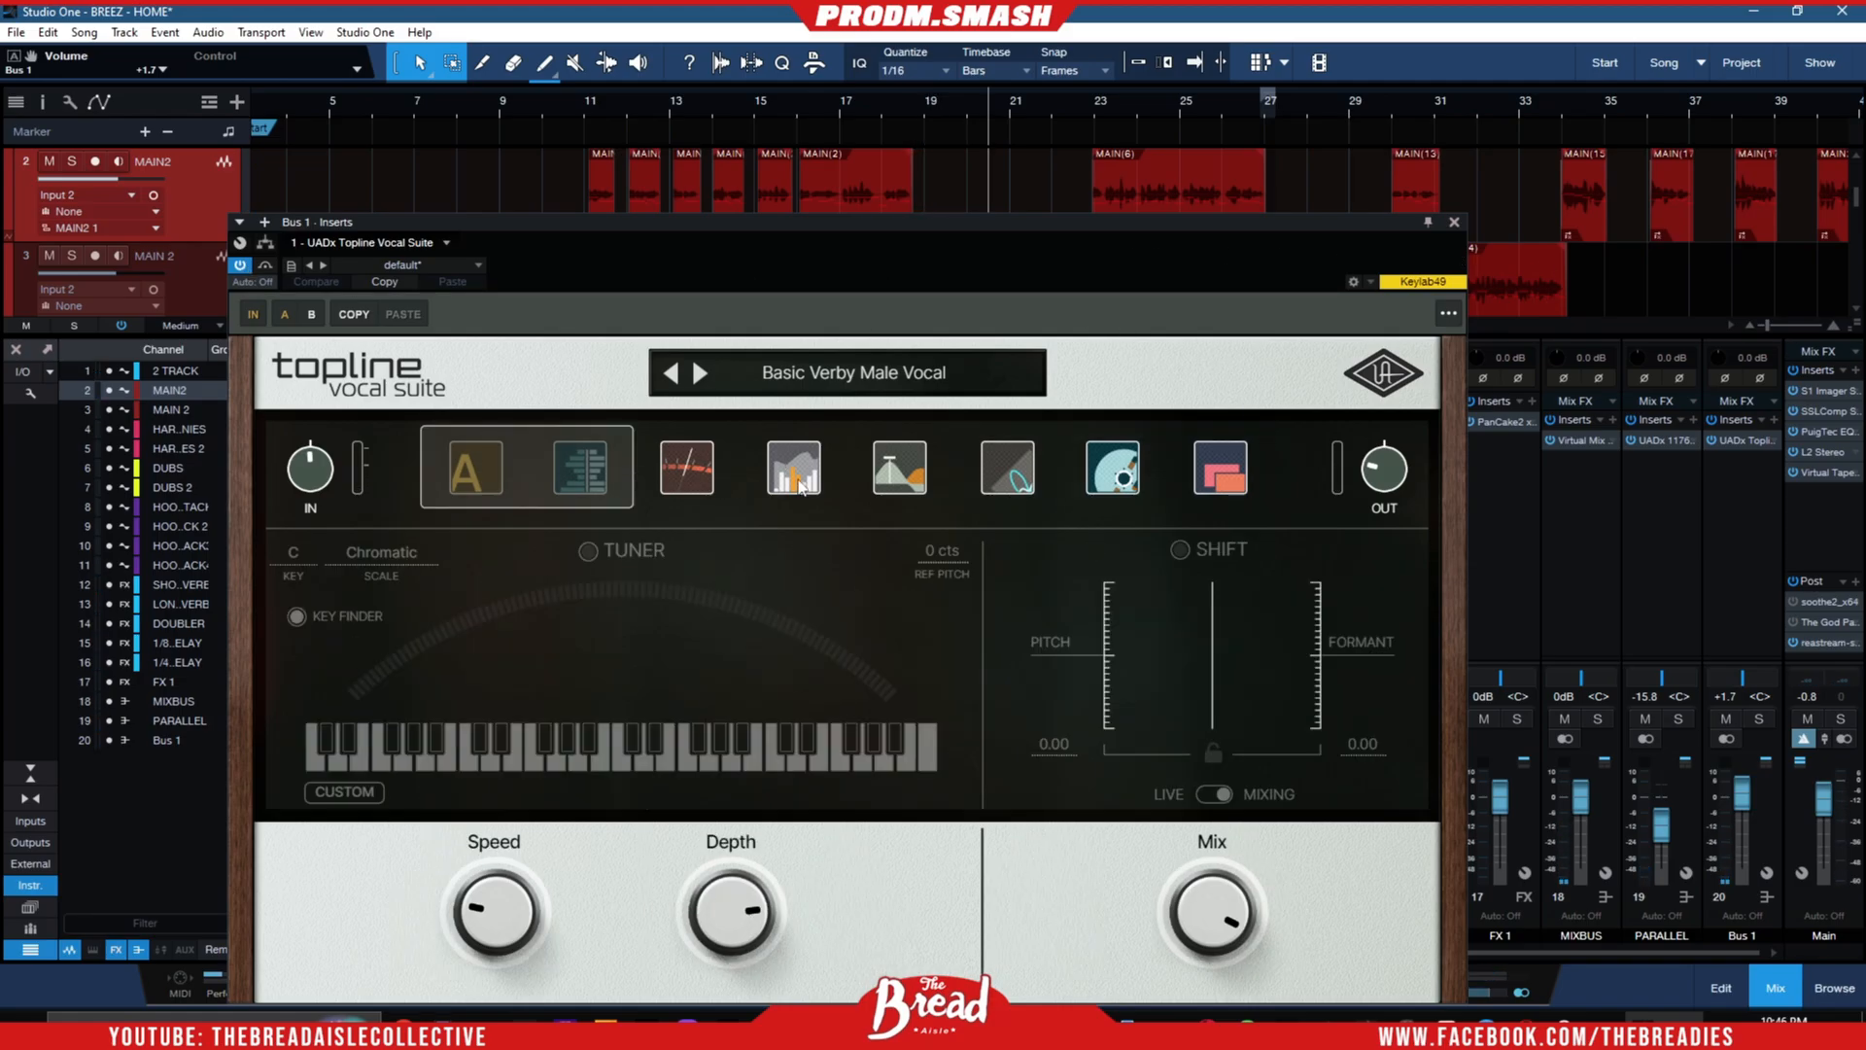
# - Show the Analog, Dynamics and EQ modules and position the plugin window just below the MAIN2 track's vocal clips
pyautogui.click(686, 467)
pyautogui.moveTo(1027, 250); pyautogui.dragTo(1044, 194)
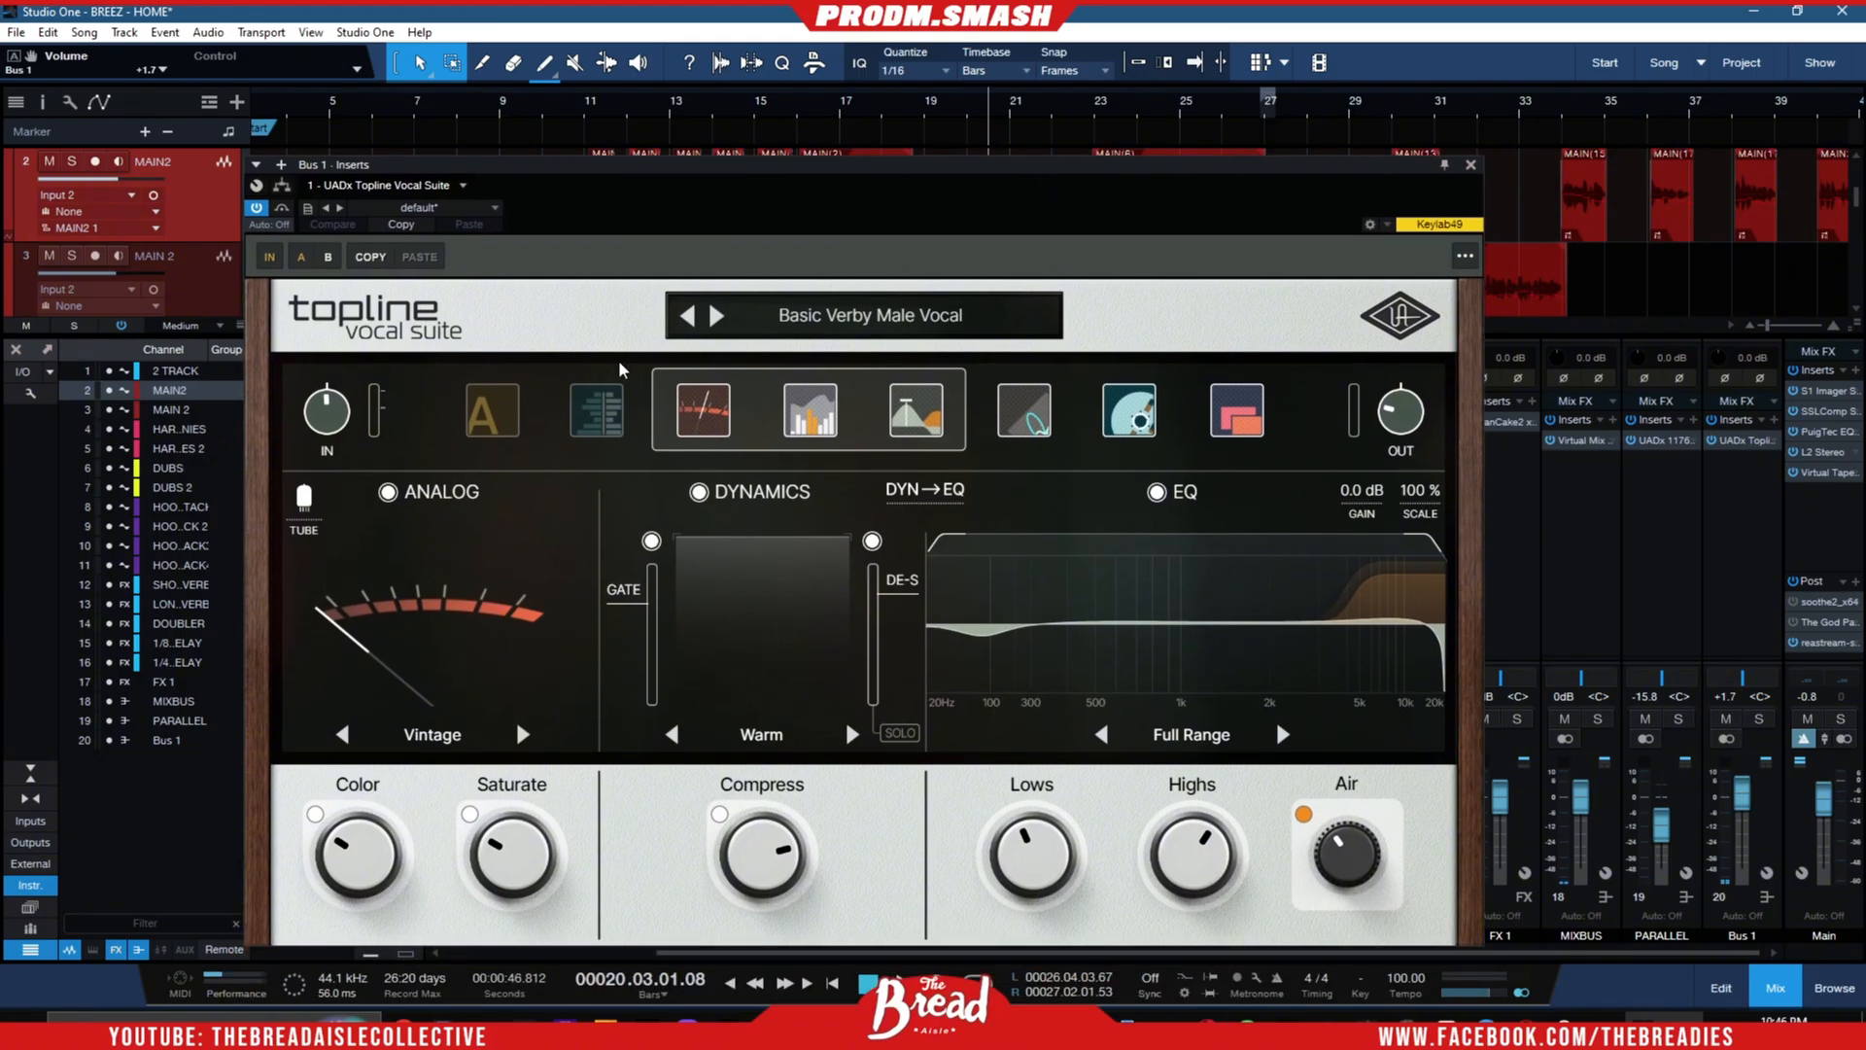
pyautogui.moveTo(962, 197); pyautogui.dragTo(1017, 255)
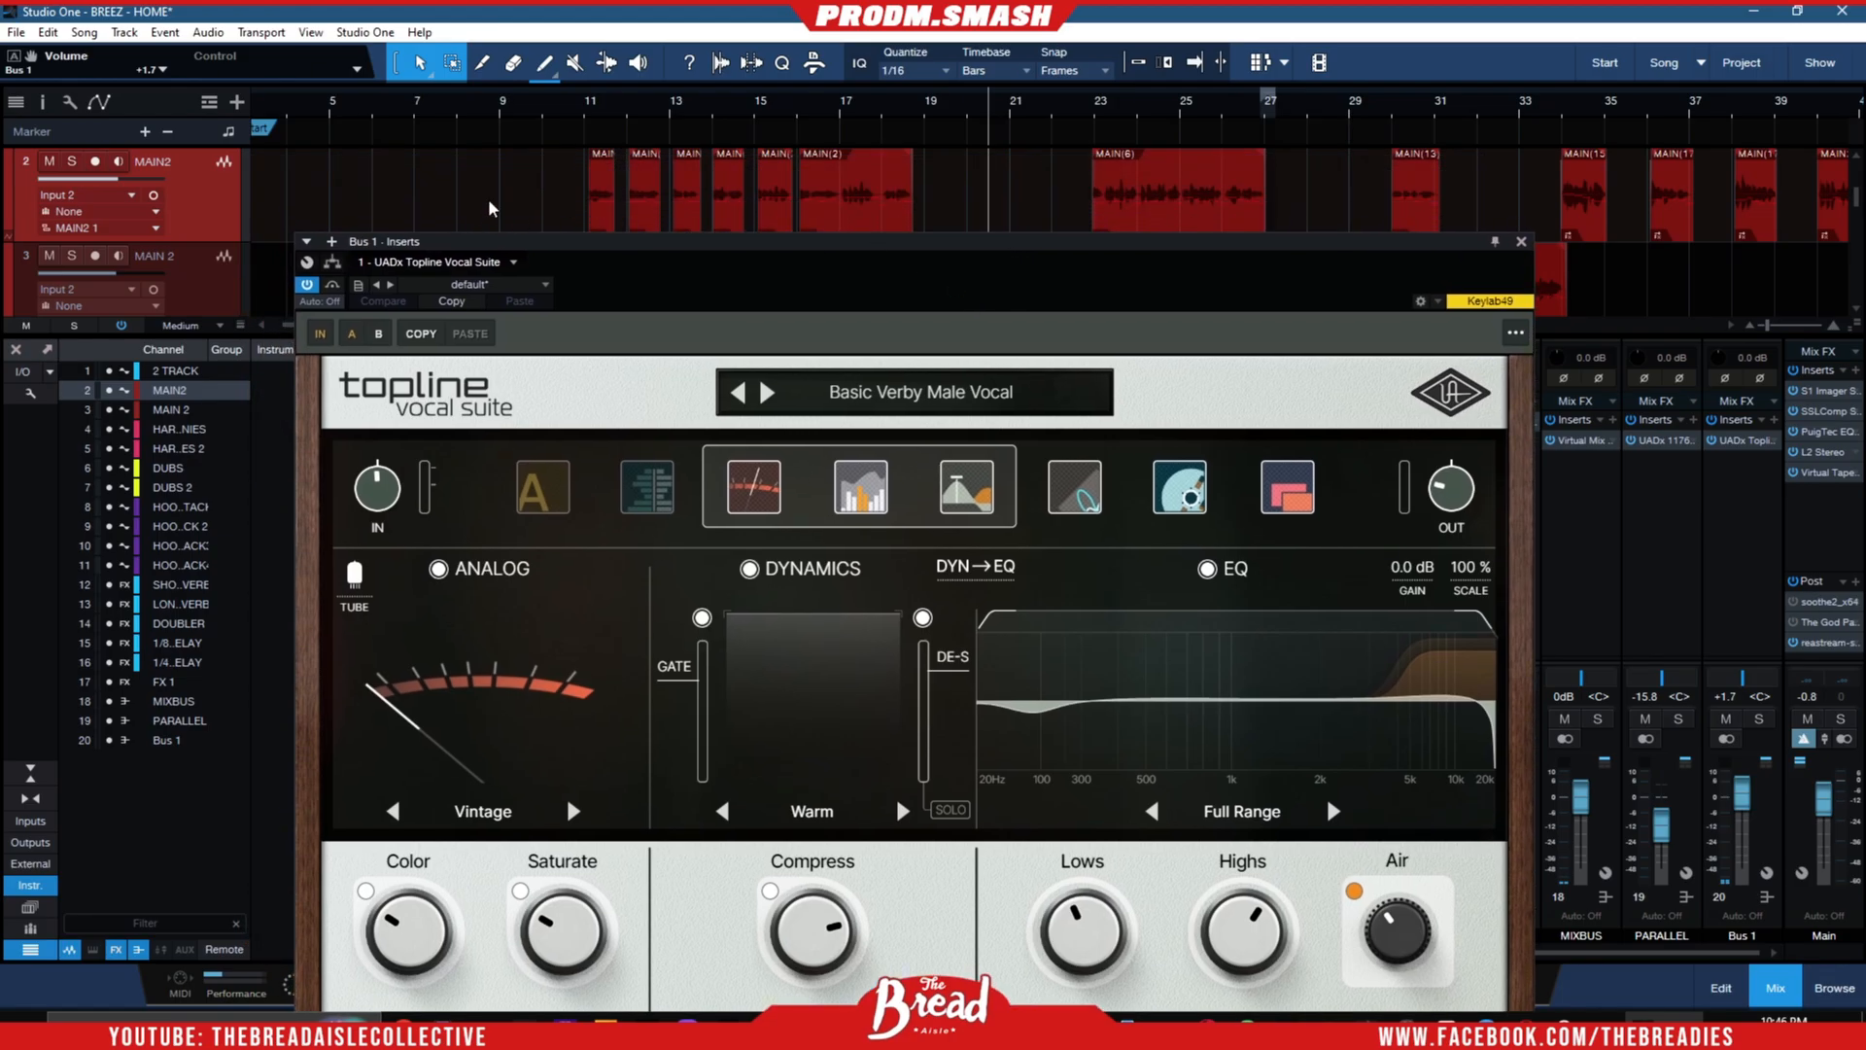
# - Solo the MAIN2 track and play its vocal from about bar 11
pyautogui.click(591, 109)
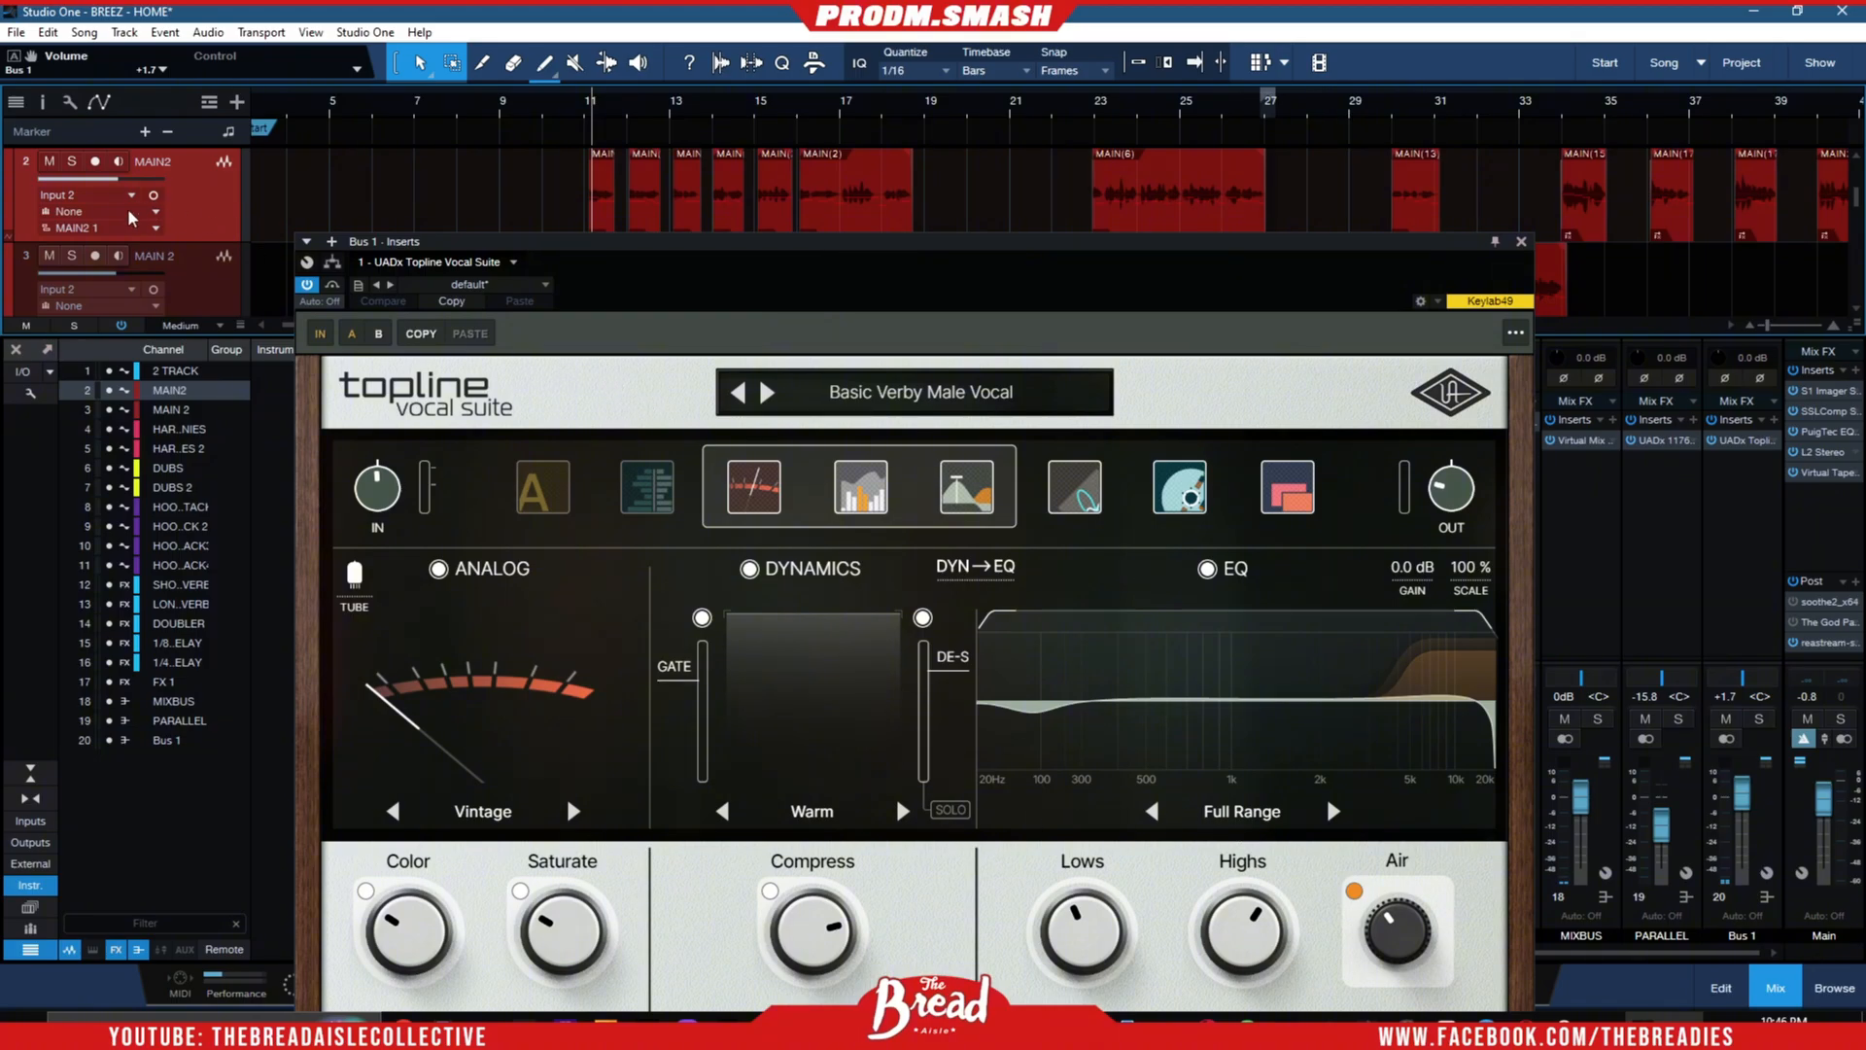
pyautogui.click(71, 161)
pyautogui.press('space')
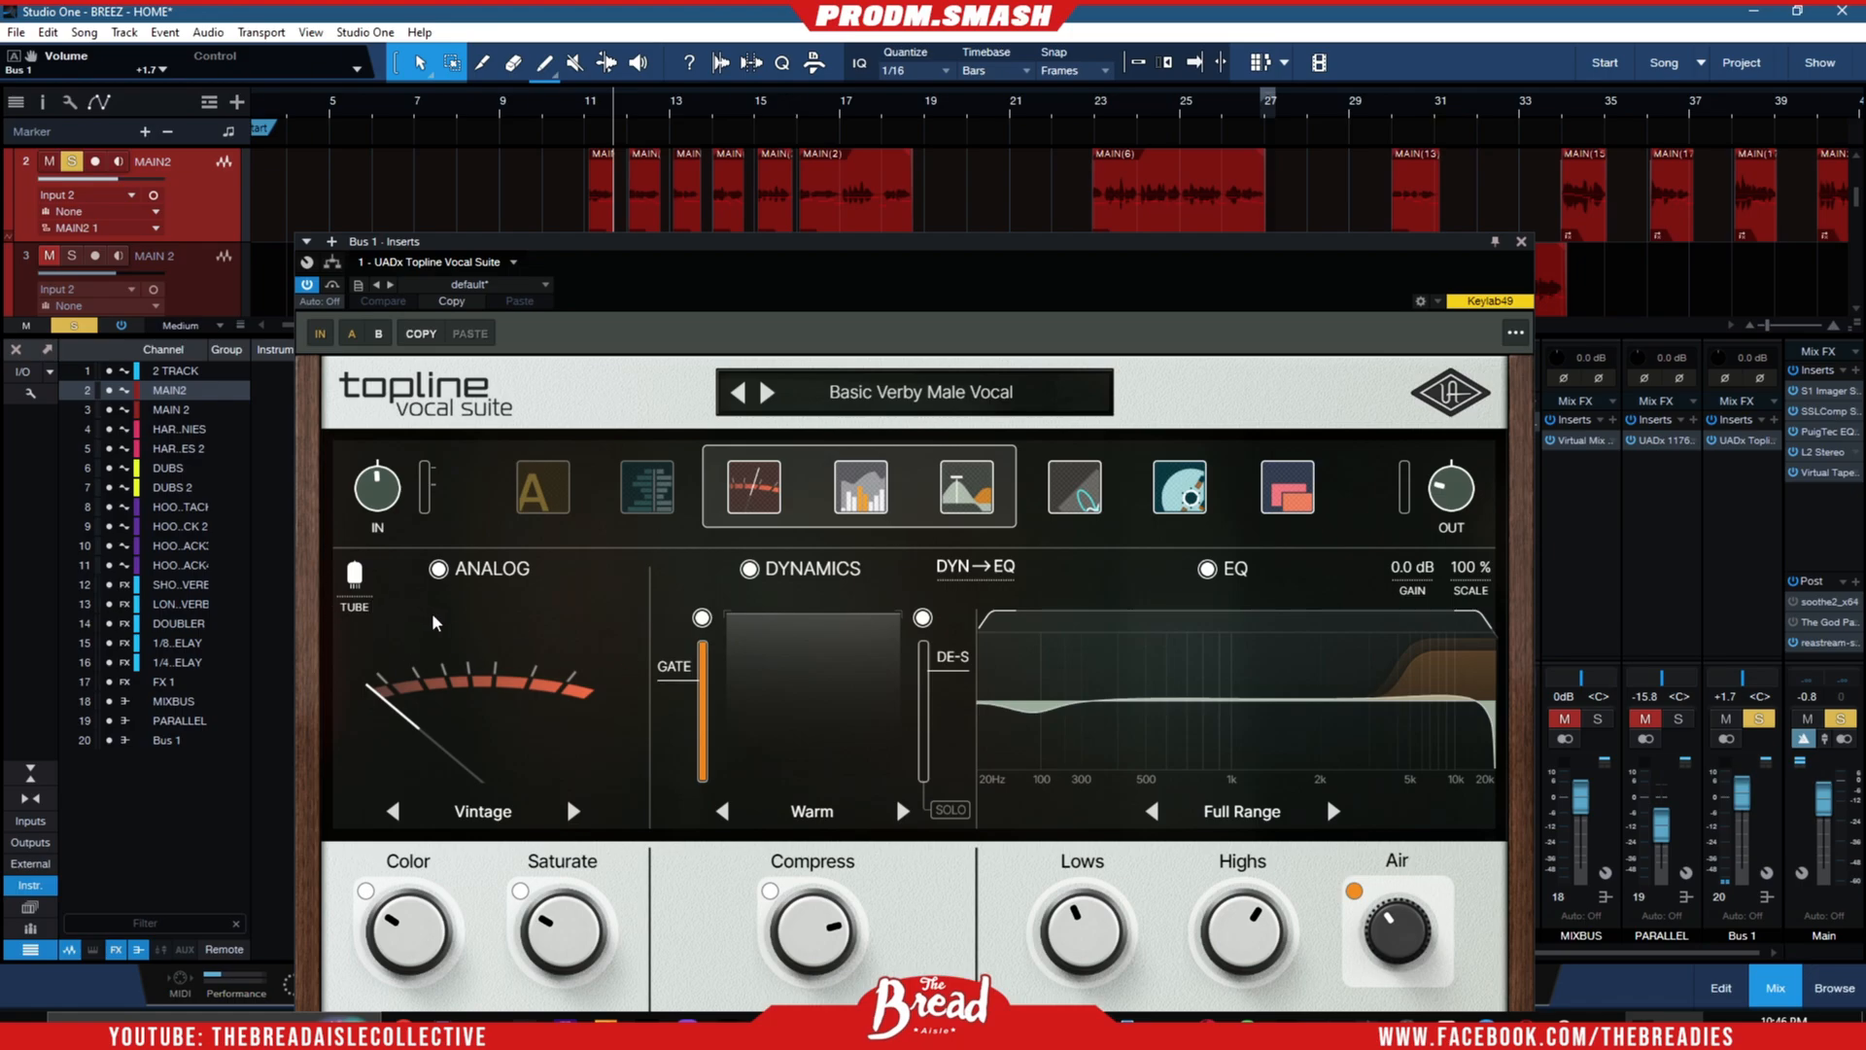
# - Restart playback and audition the Analog module's Solid State circuit, returning it to Tube
pyautogui.press('space')
pyautogui.press('space')
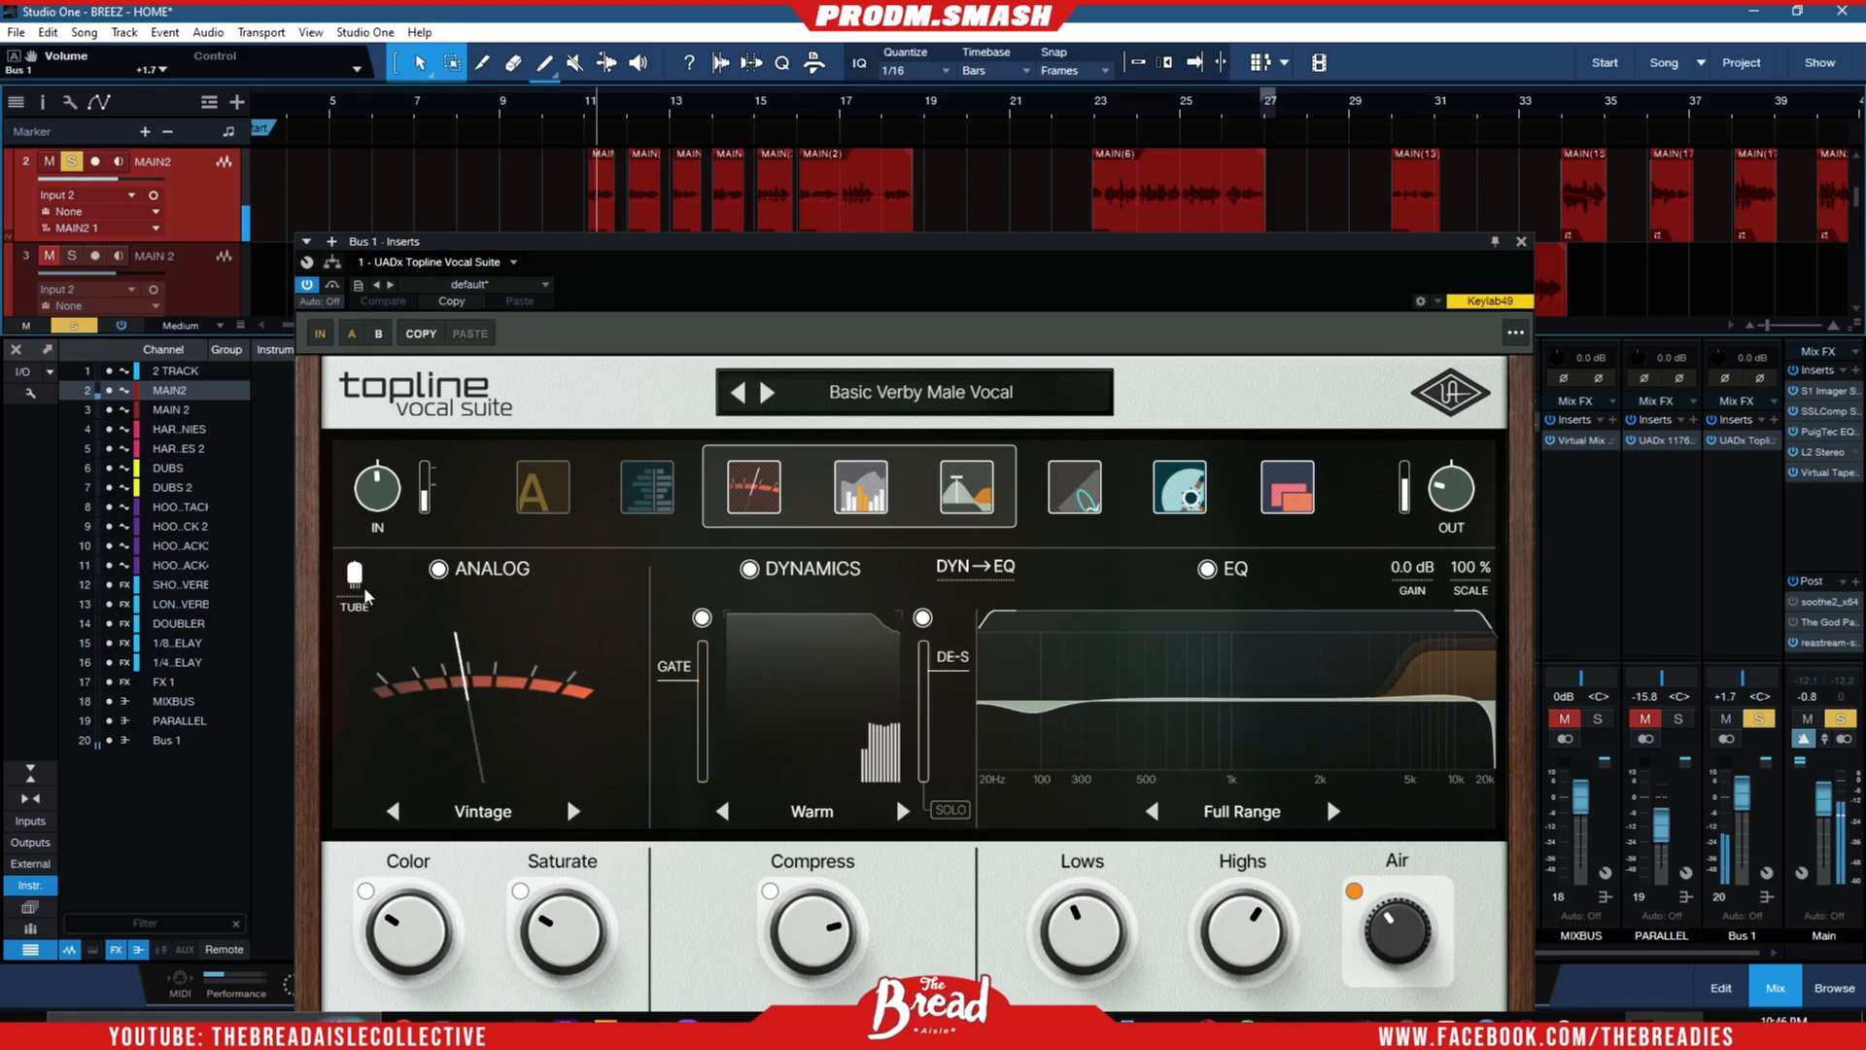
pyautogui.click(359, 591)
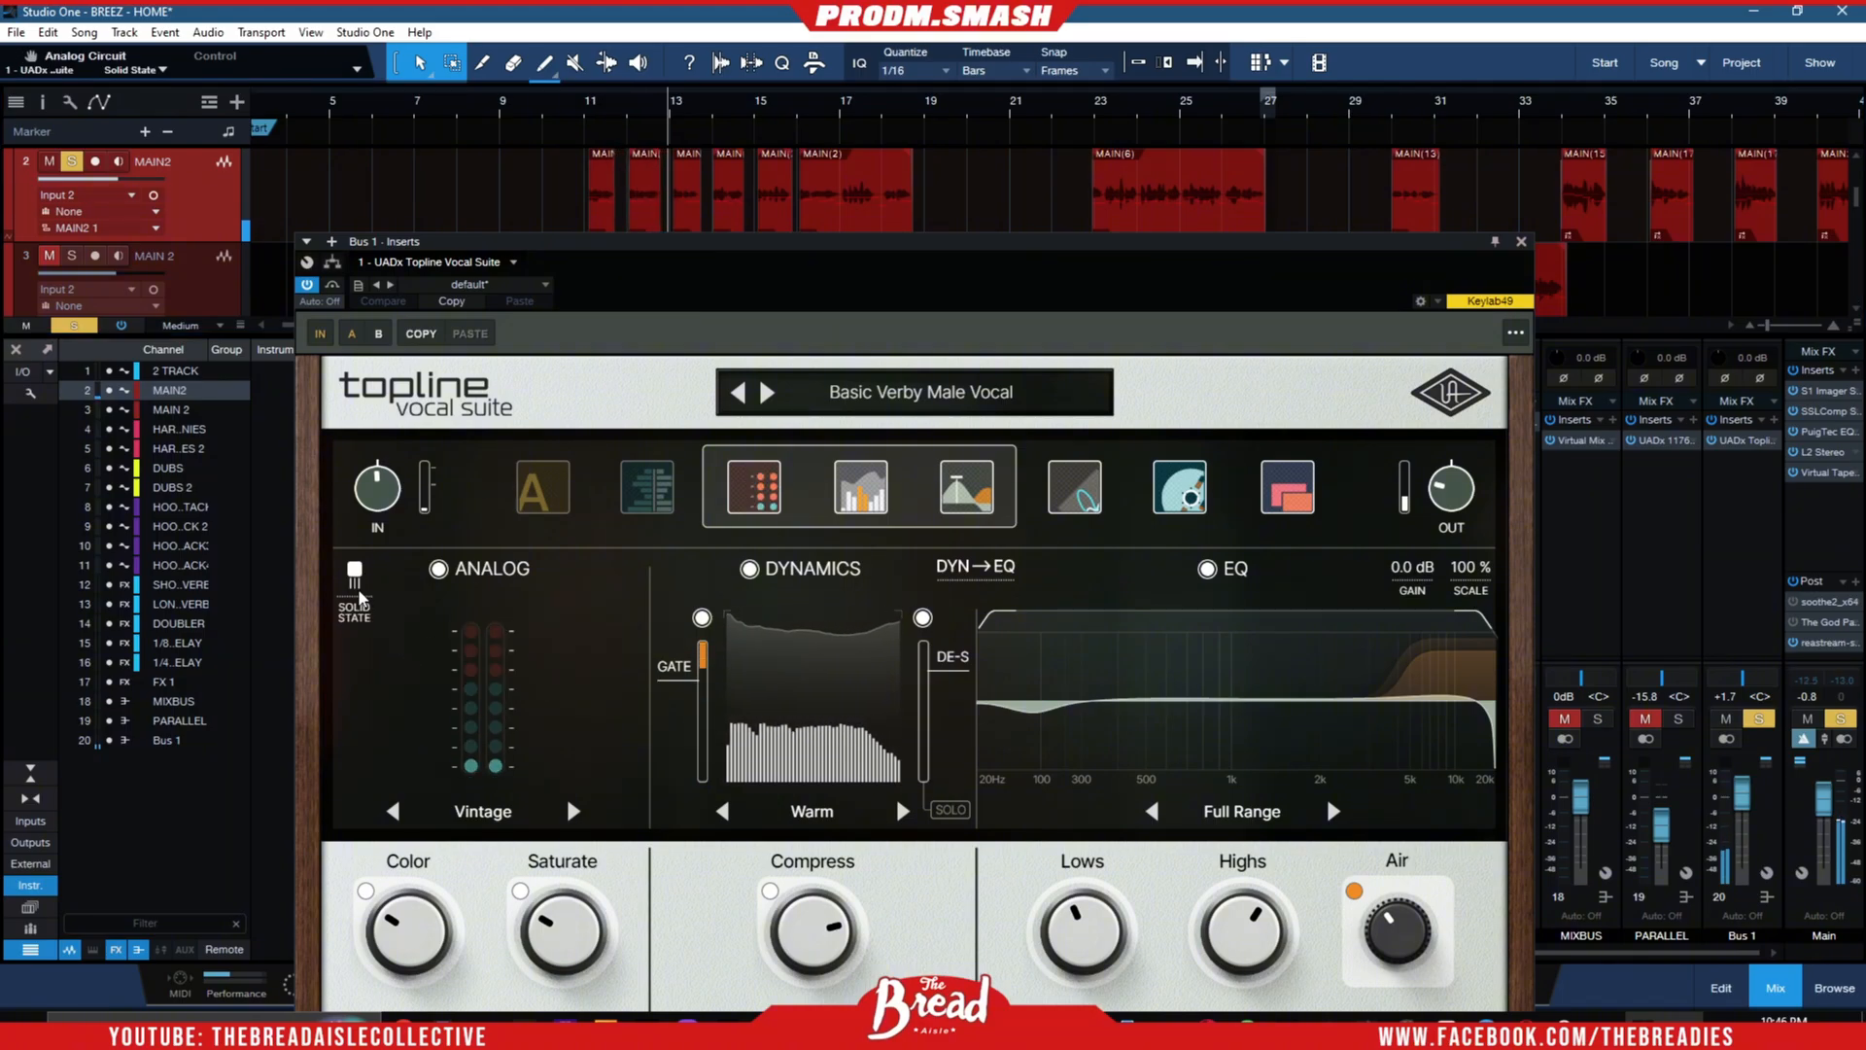
pyautogui.click(359, 594)
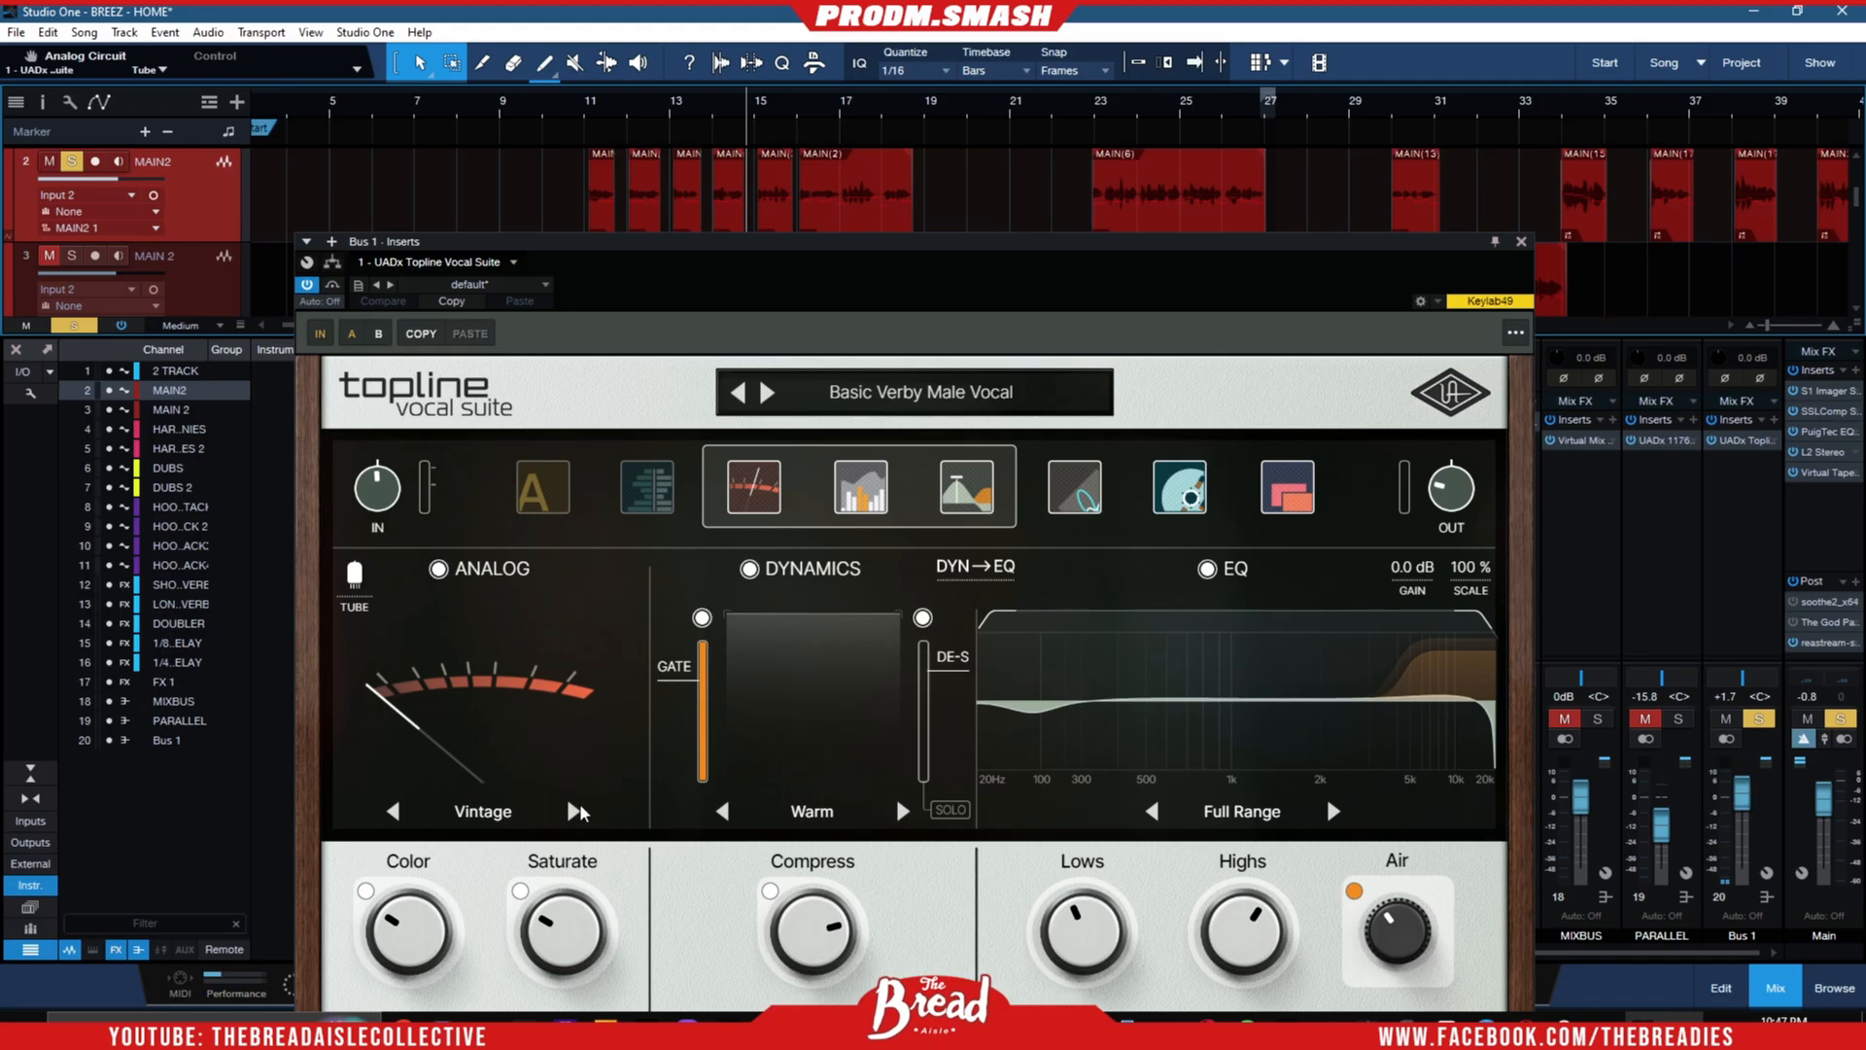
# - Play the vocal from bar 11, audition the Analog tones Bright, Flat, Hyped and Present, return to Vintage and stop playback
pyautogui.click(583, 102)
pyautogui.click(575, 812)
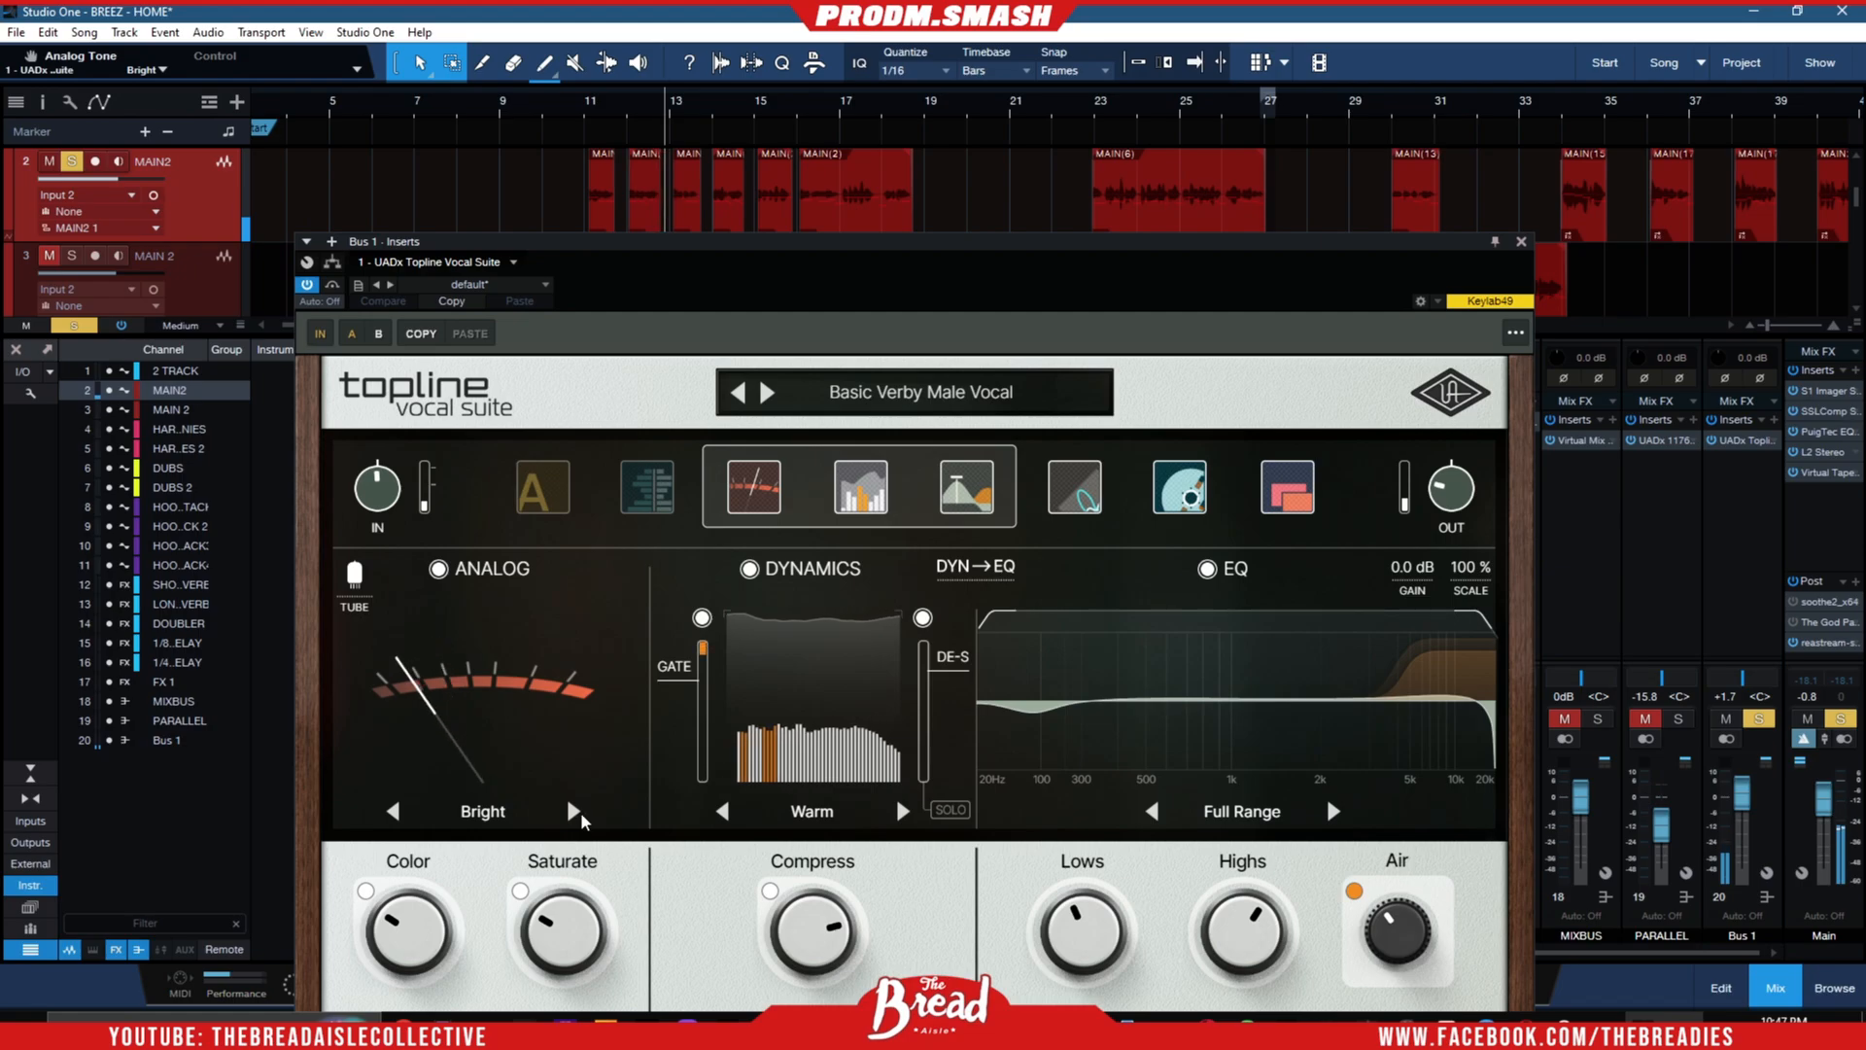
pyautogui.click(576, 813)
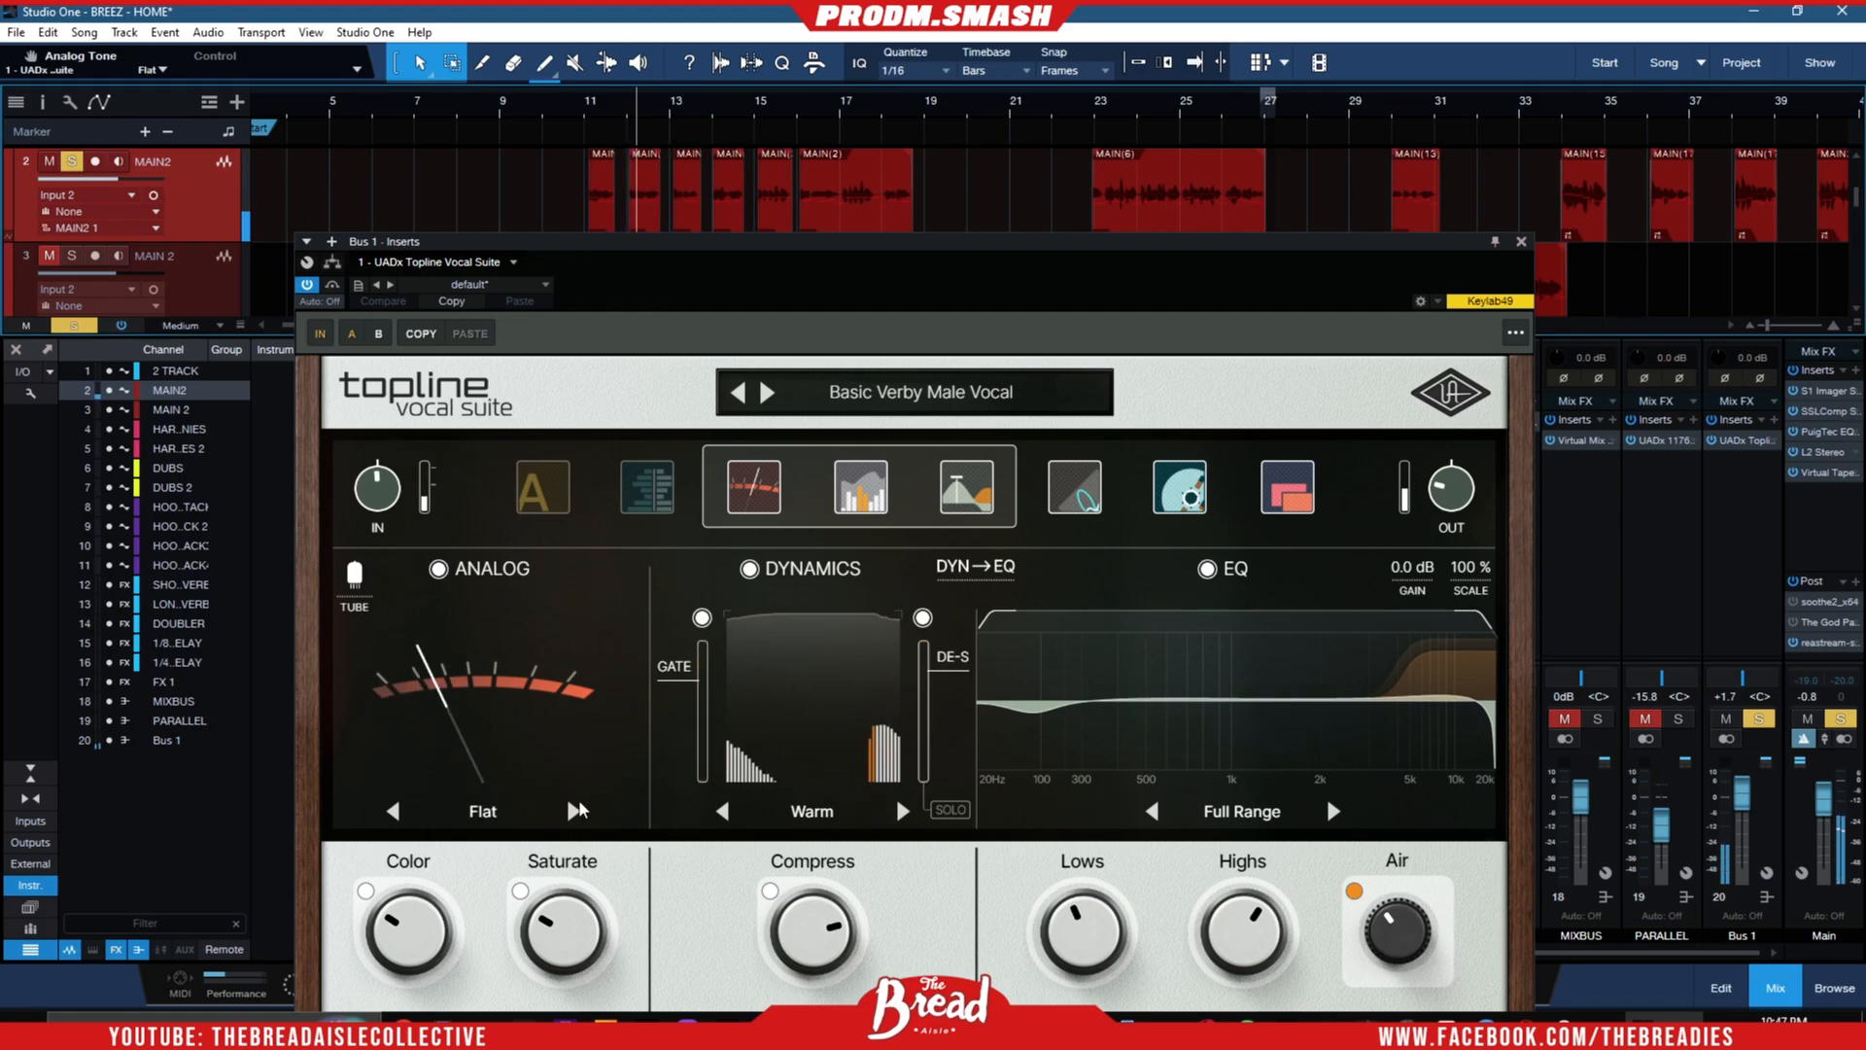
pyautogui.click(574, 813)
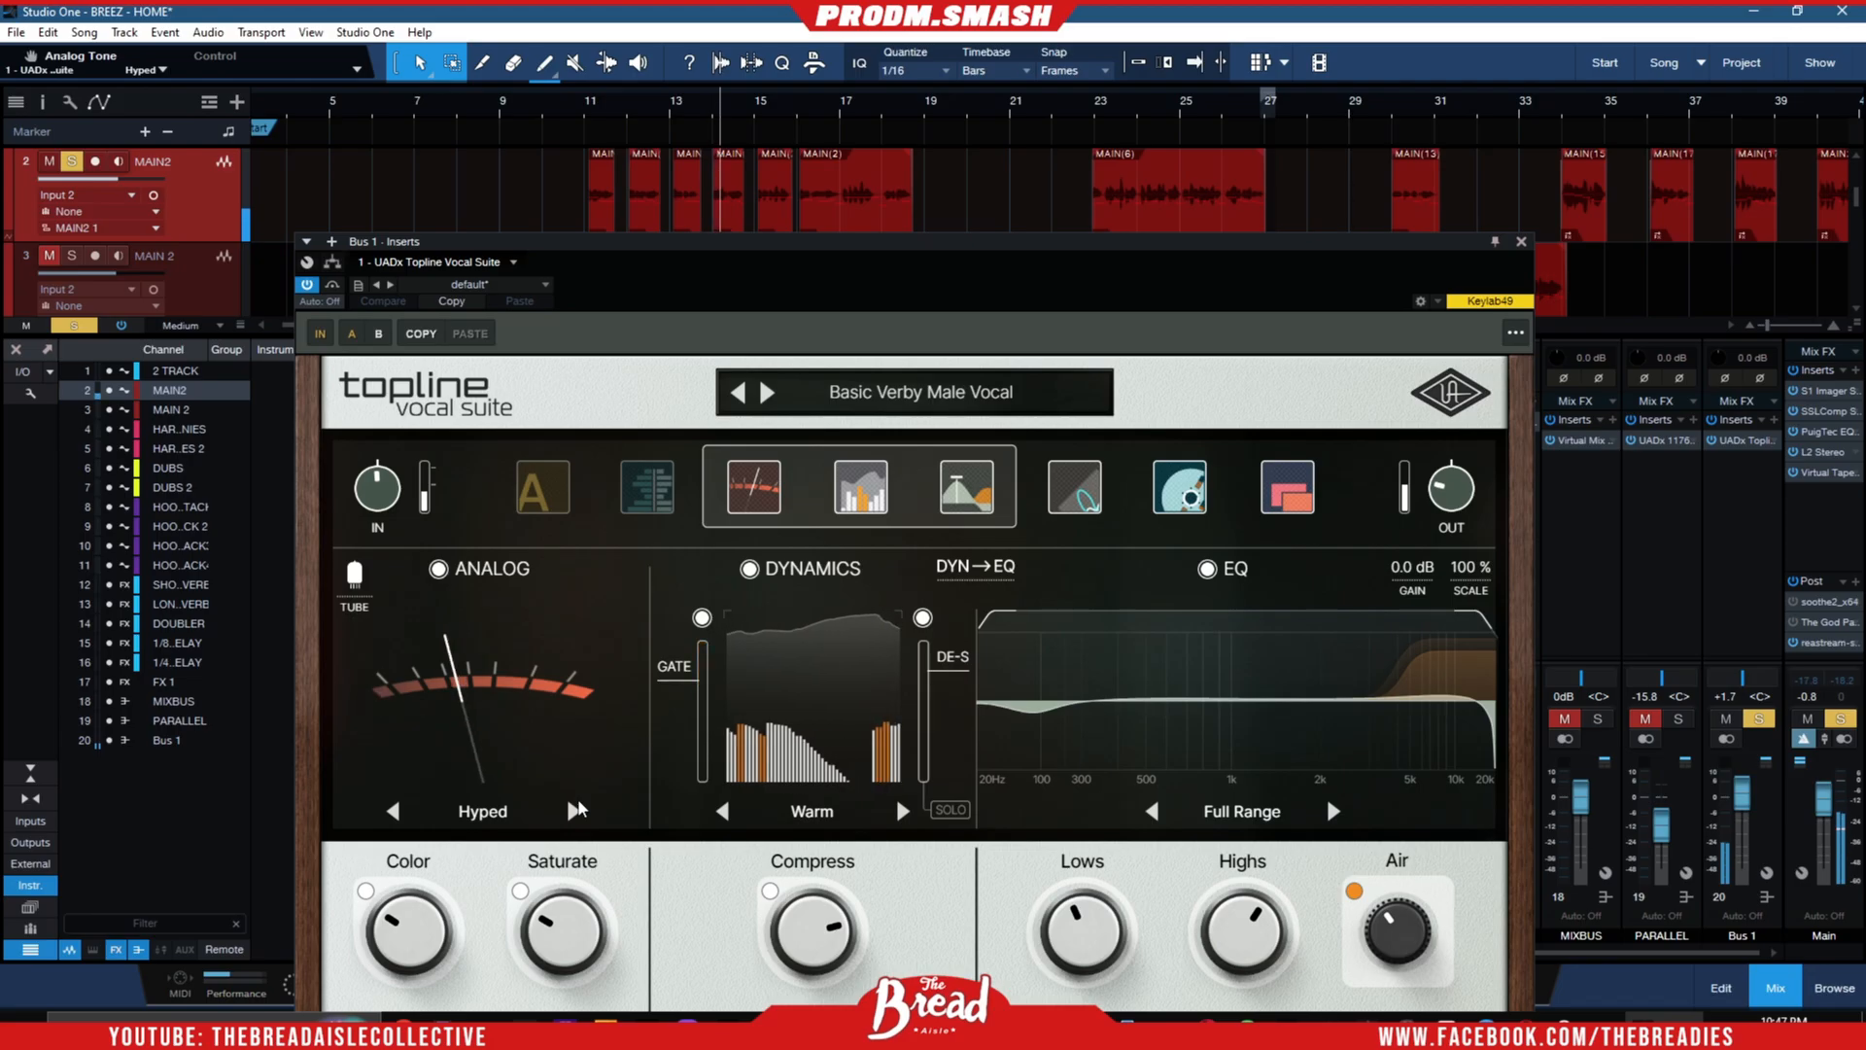
pyautogui.click(577, 810)
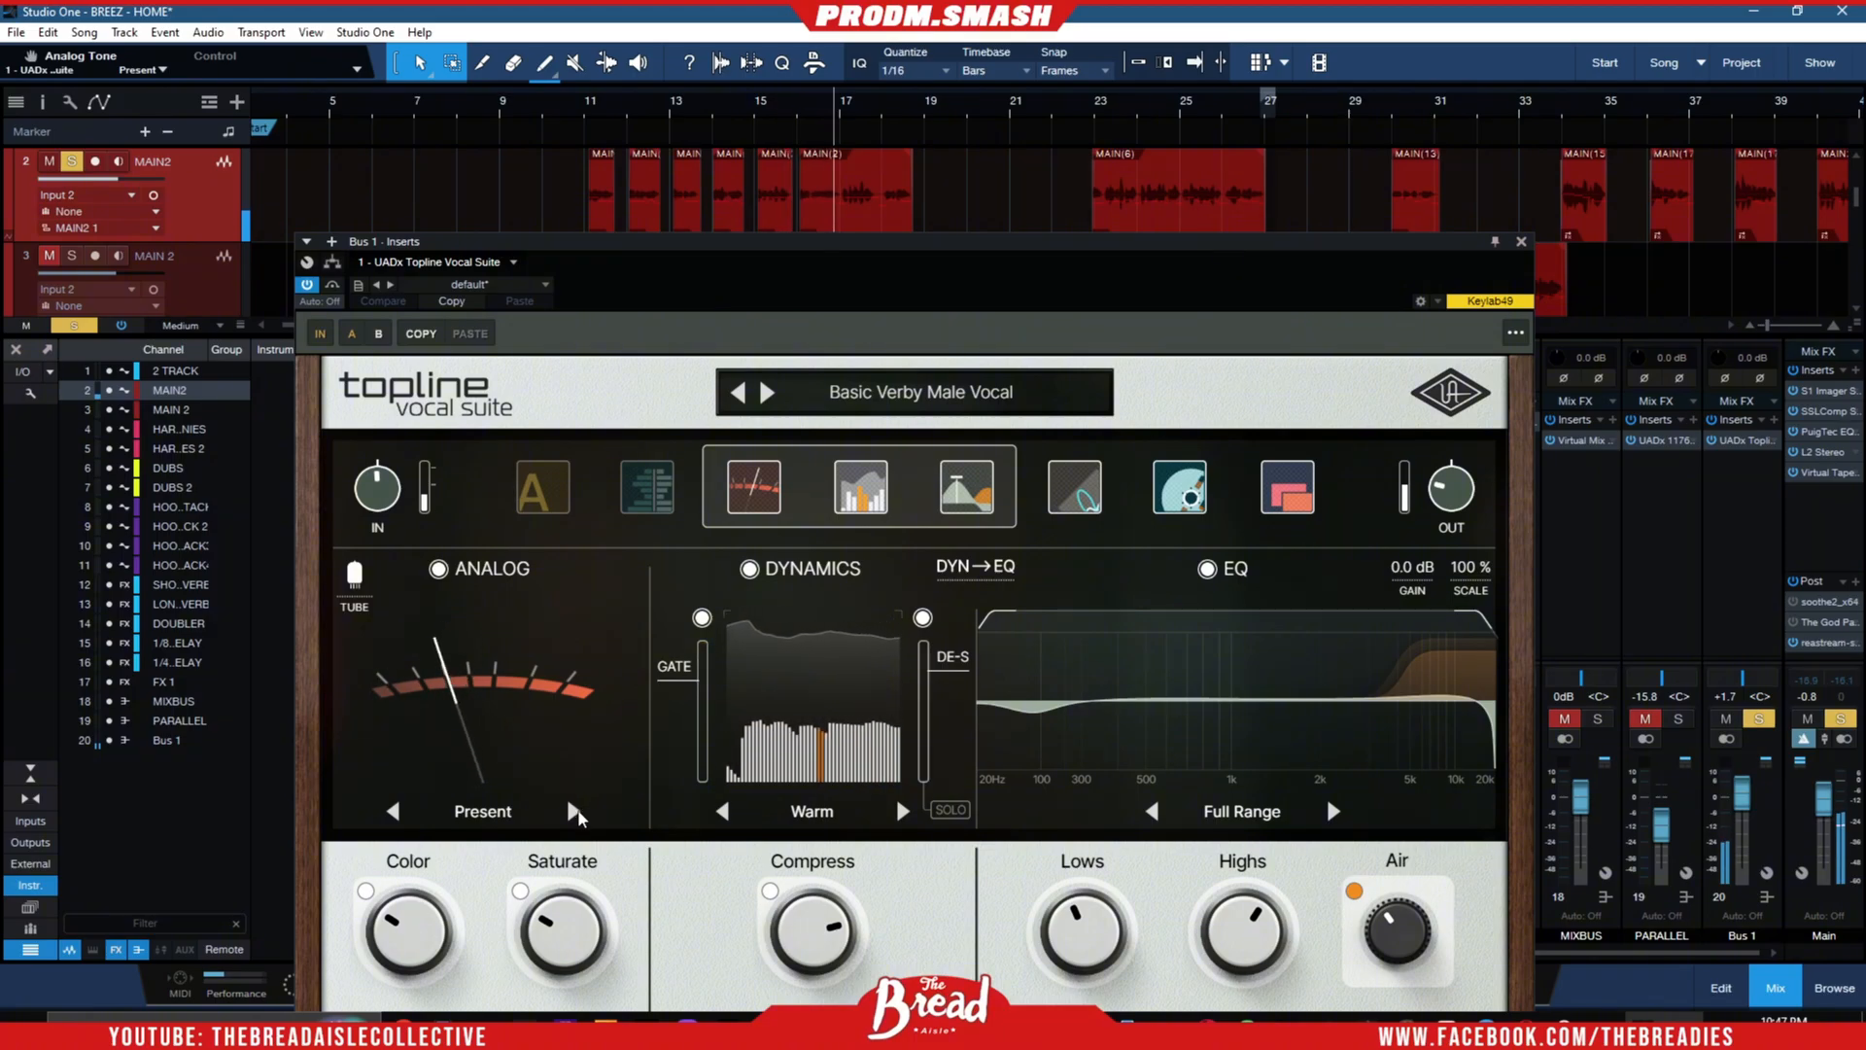
pyautogui.click(574, 813)
pyautogui.press('space')
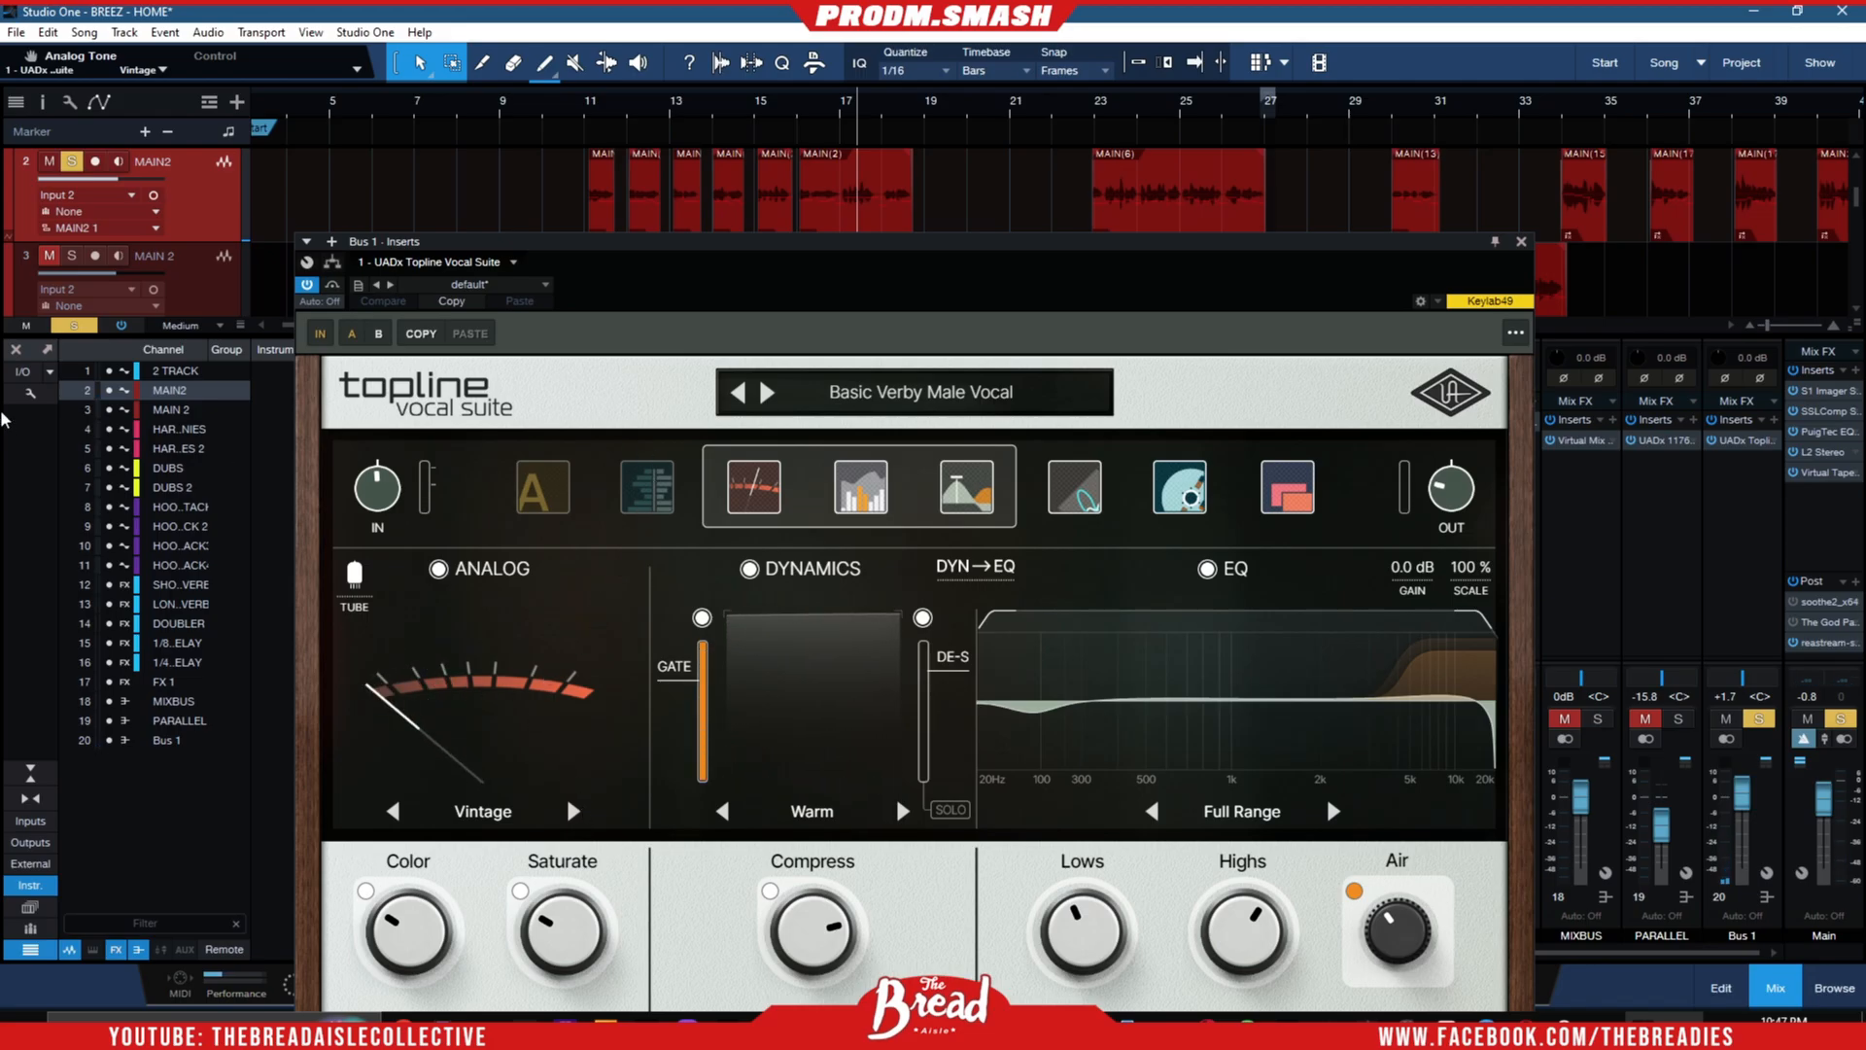
# - Reposition the plugin window so its knobs are accessible and raise the Analog module's Color to 48 % during playback
pyautogui.moveTo(619, 240); pyautogui.dragTo(602, 154)
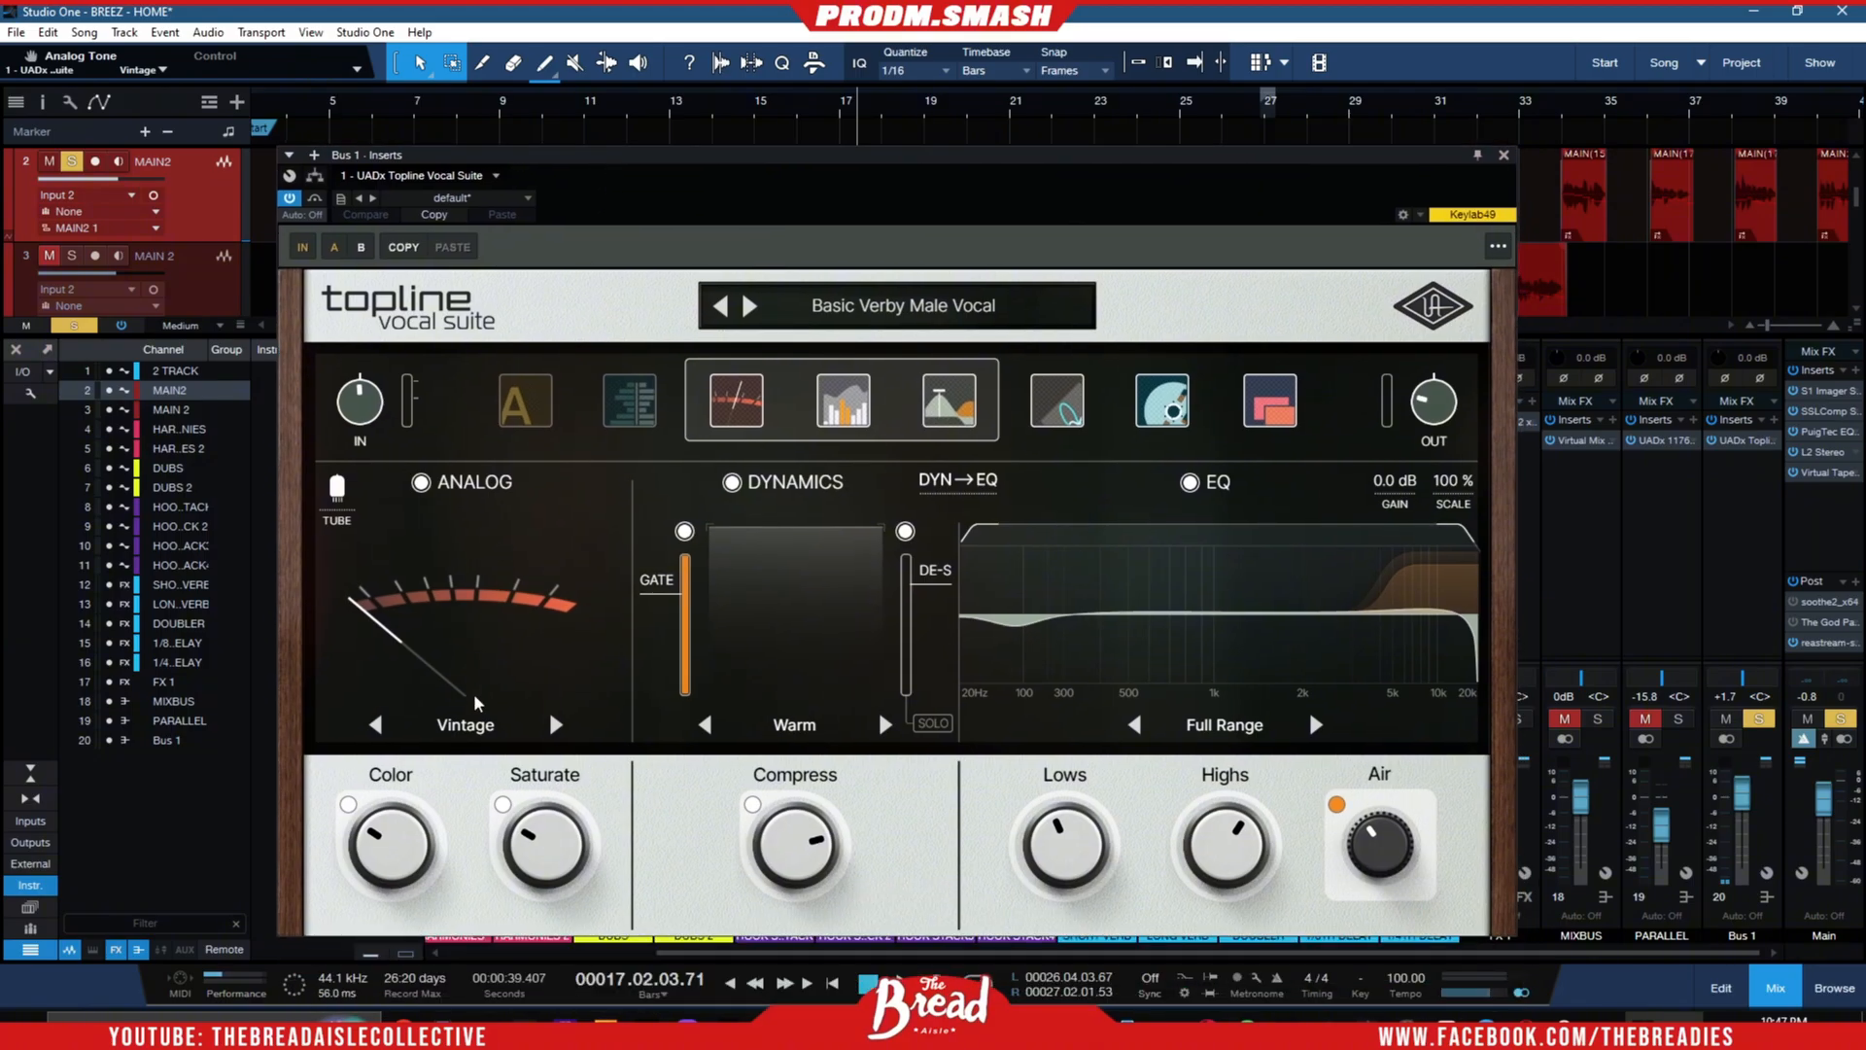
pyautogui.moveTo(575, 795)
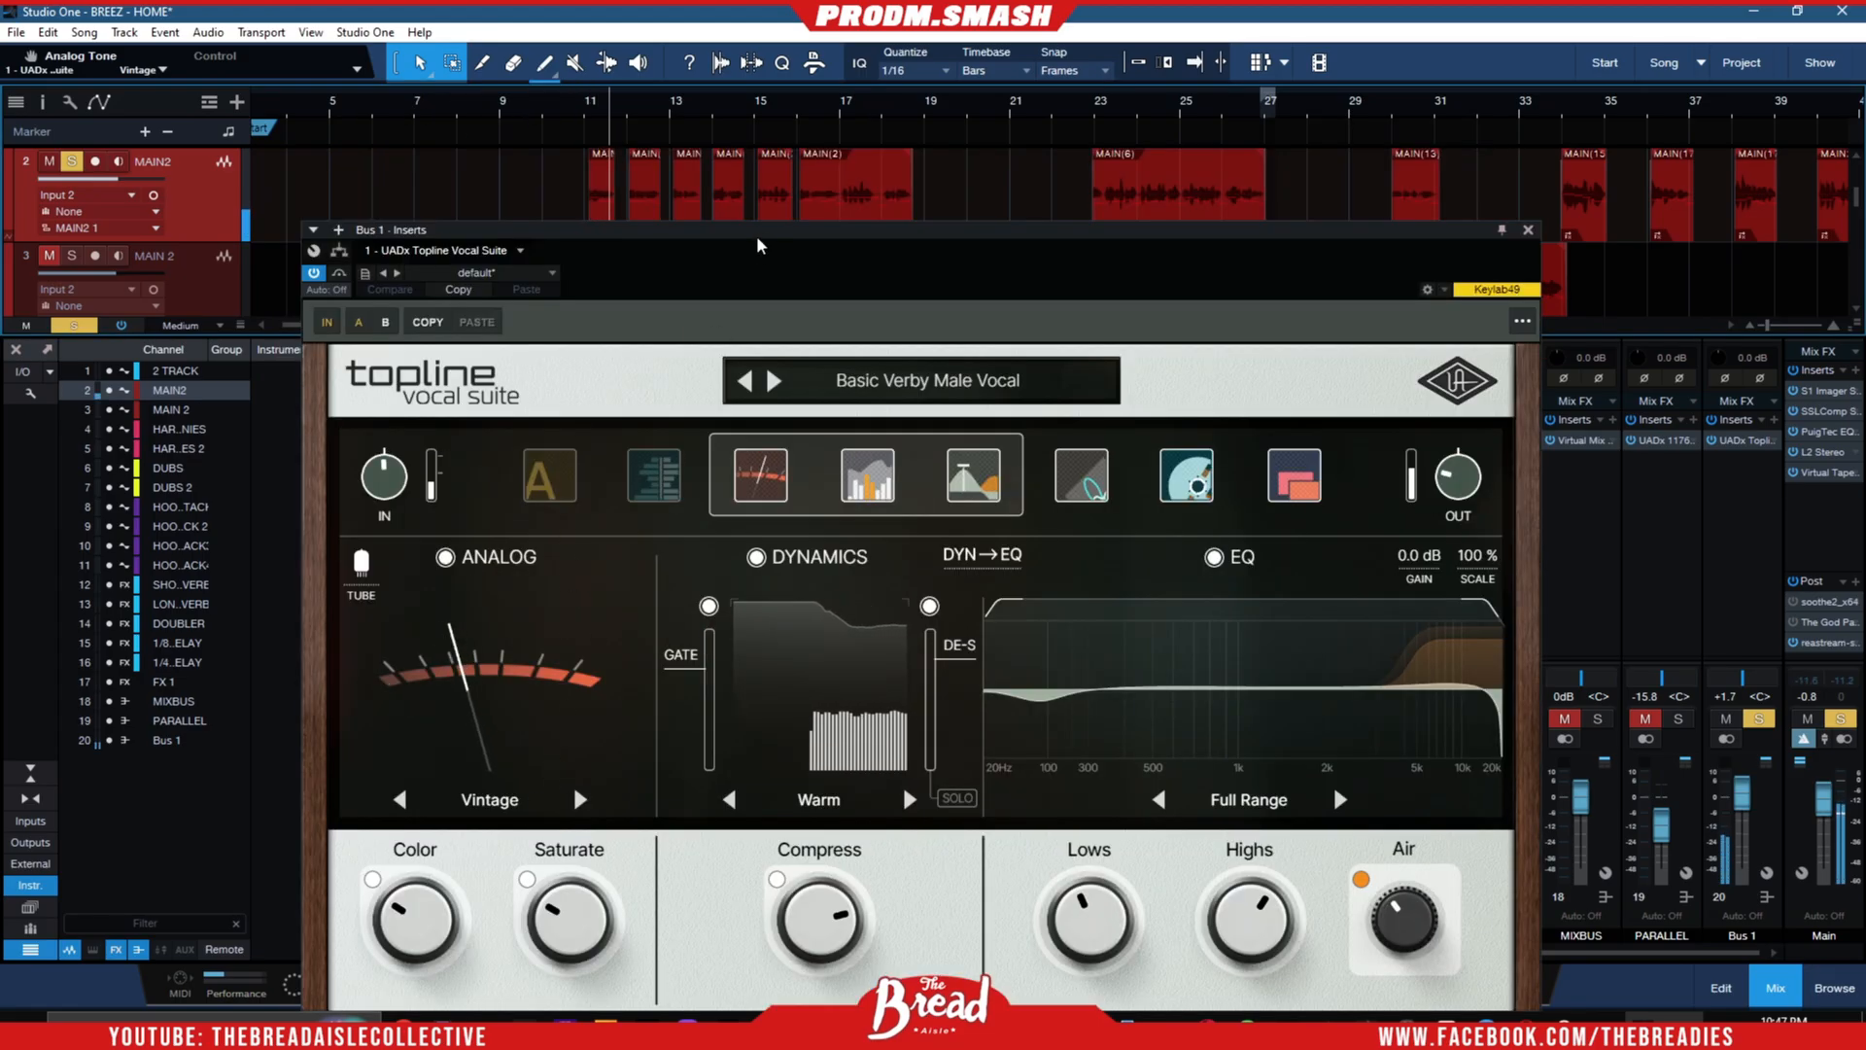
pyautogui.moveTo(760, 245); pyautogui.dragTo(763, 208)
pyautogui.moveTo(417, 874); pyautogui.dragTo(420, 918)
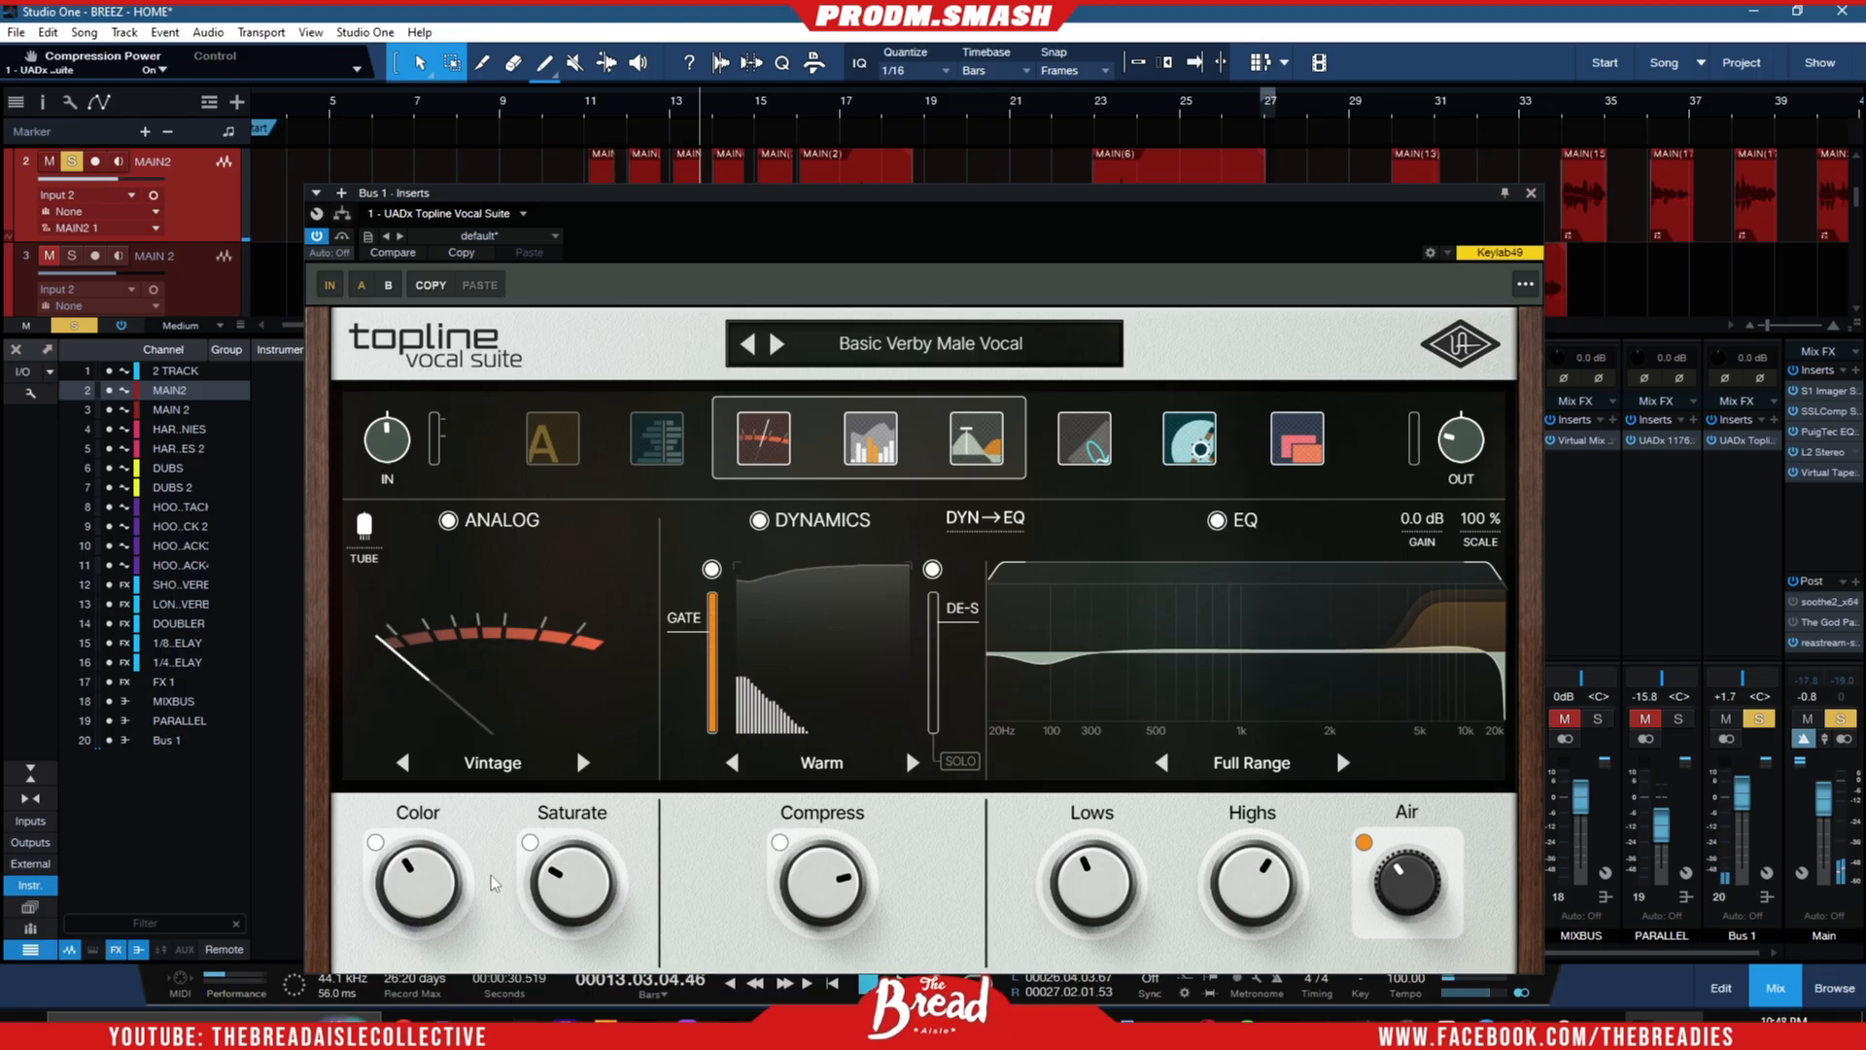
pyautogui.moveTo(389, 868)
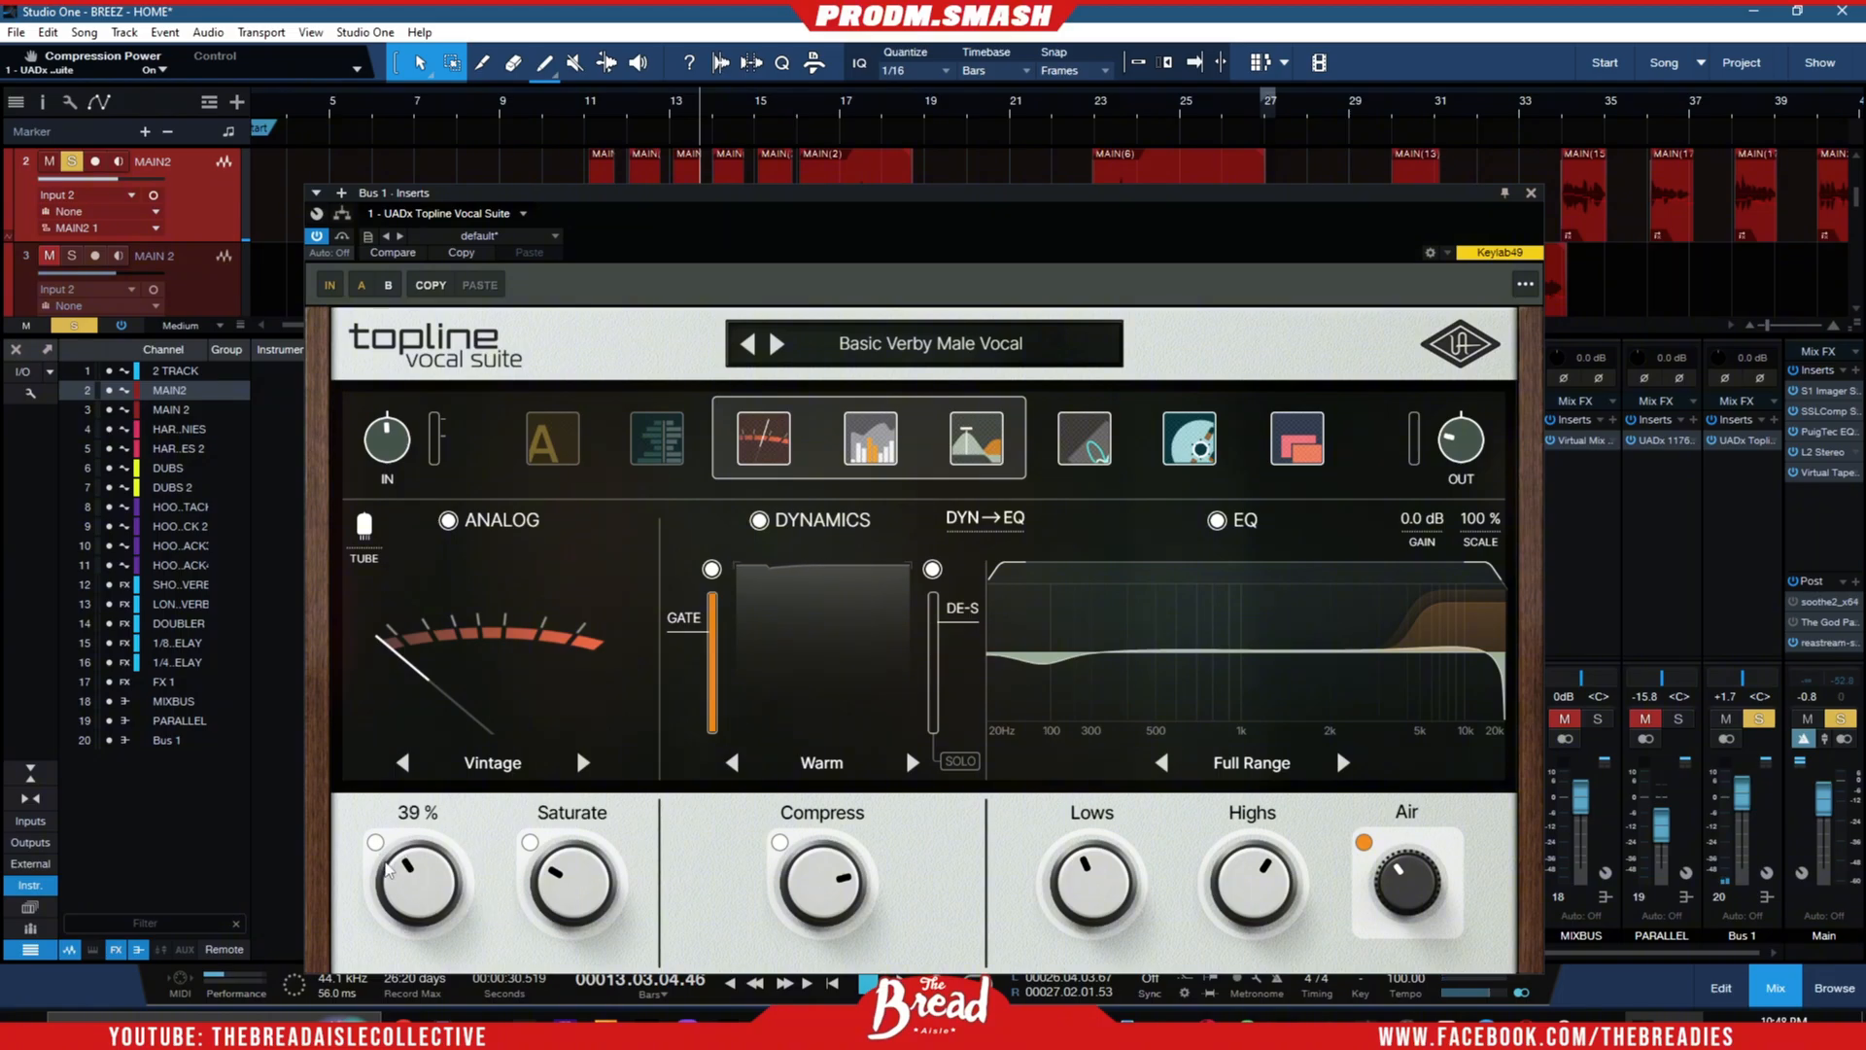
pyautogui.moveTo(532, 868)
pyautogui.moveTo(432, 889)
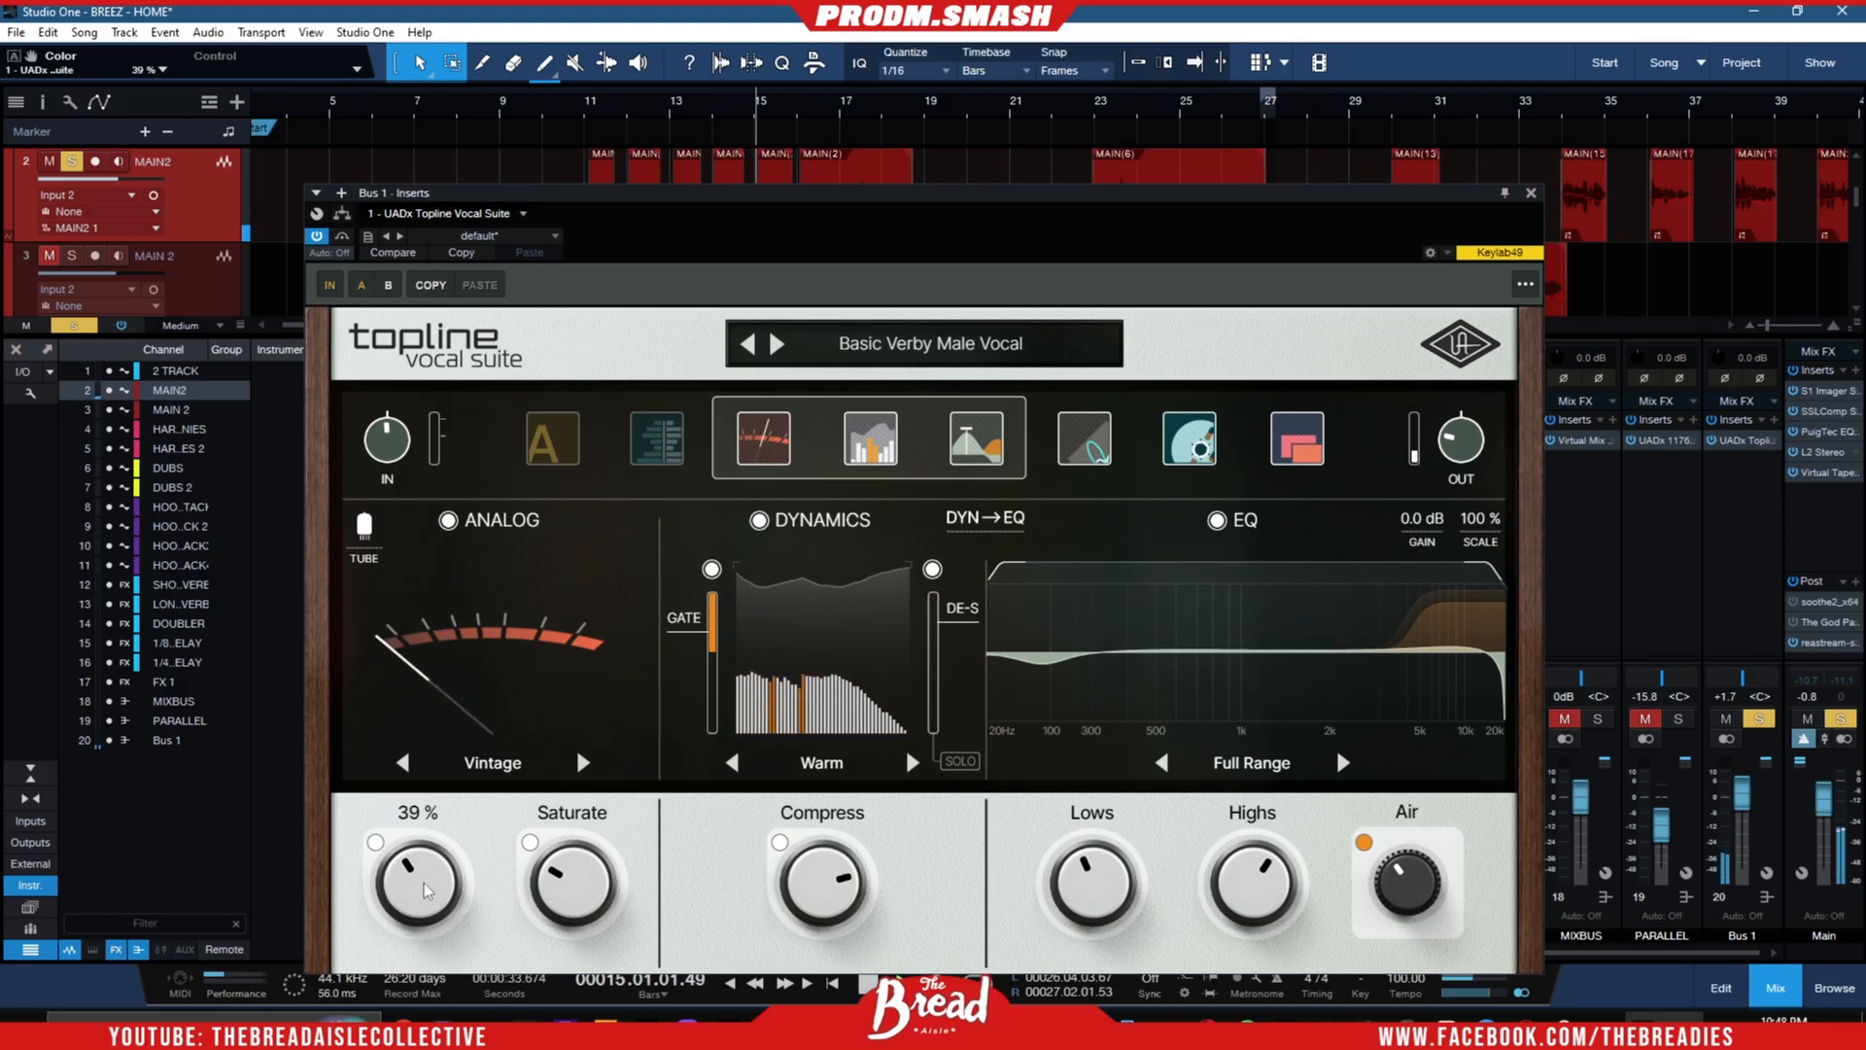
pyautogui.moveTo(427, 892)
pyautogui.mouseDown()
pyautogui.moveTo(408, 847)
pyautogui.moveTo(413, 886)
pyautogui.mouseUp()
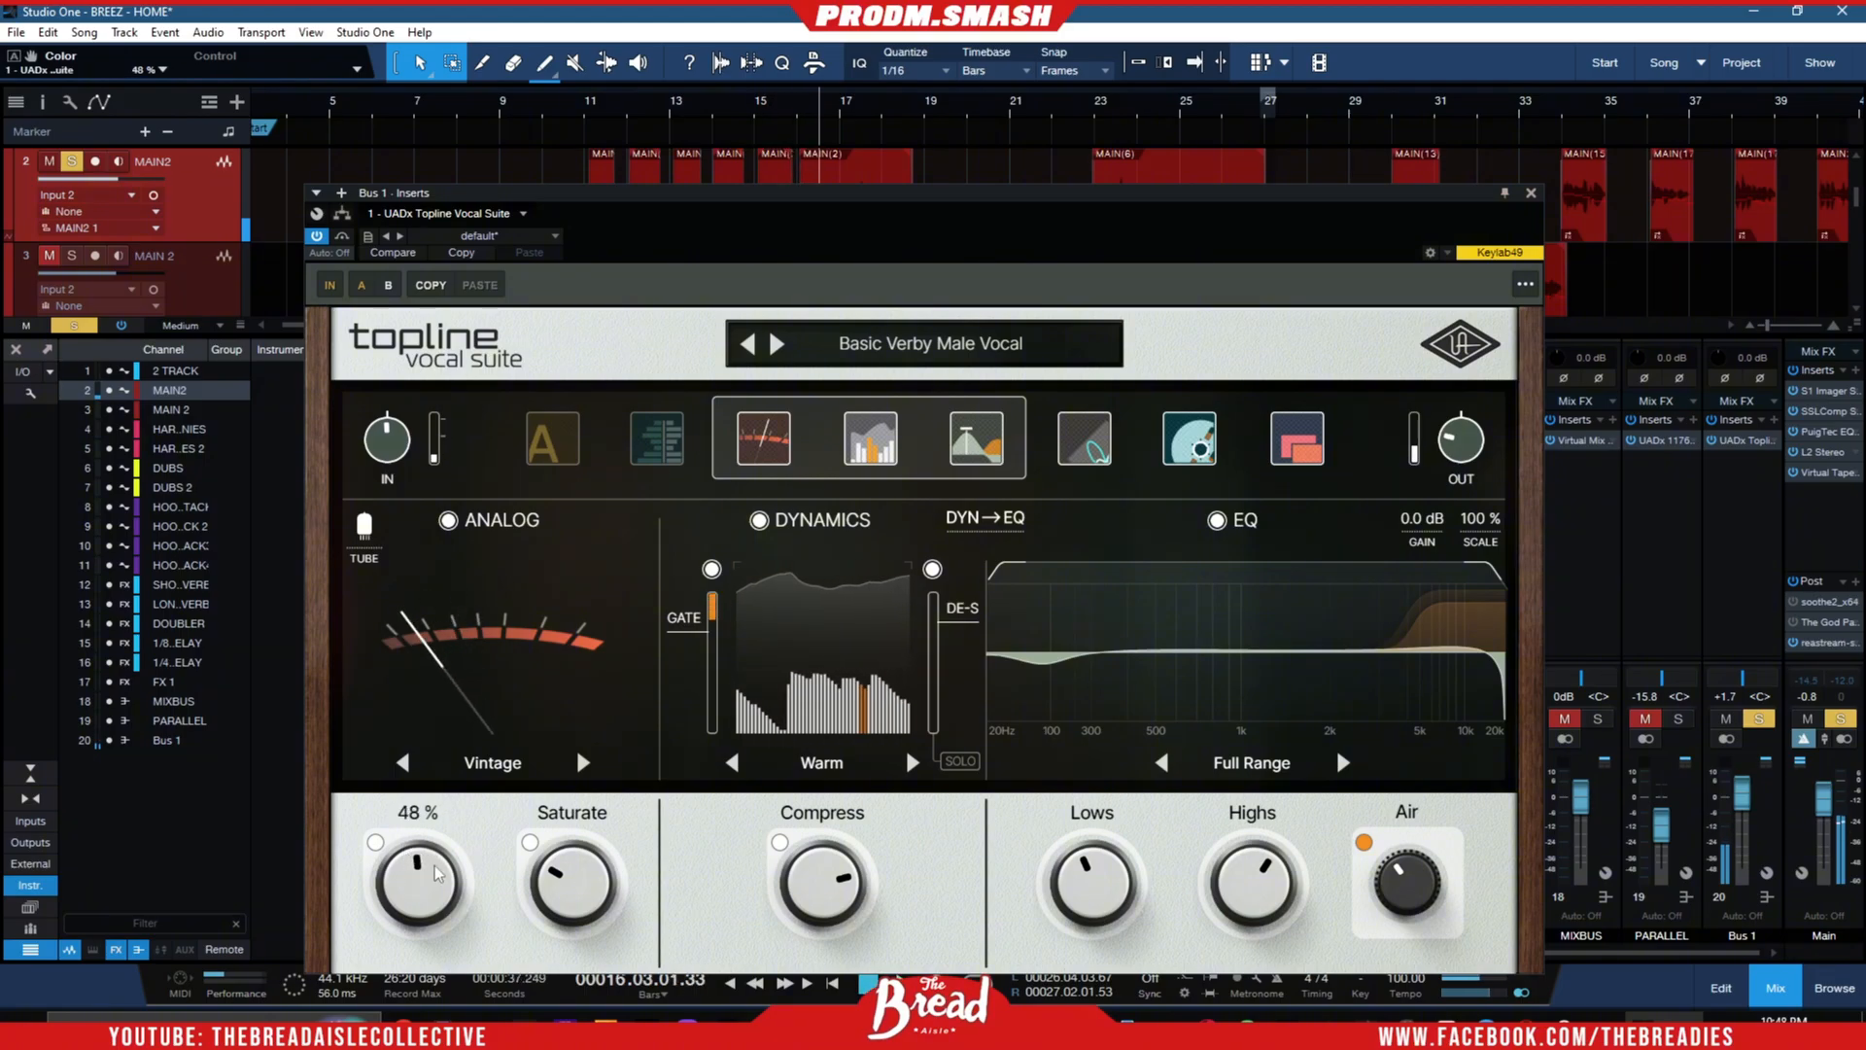
# - Set the Analog module's Saturate to 4.1 while listening to the vocal and stop playback
pyautogui.moveTo(596, 883)
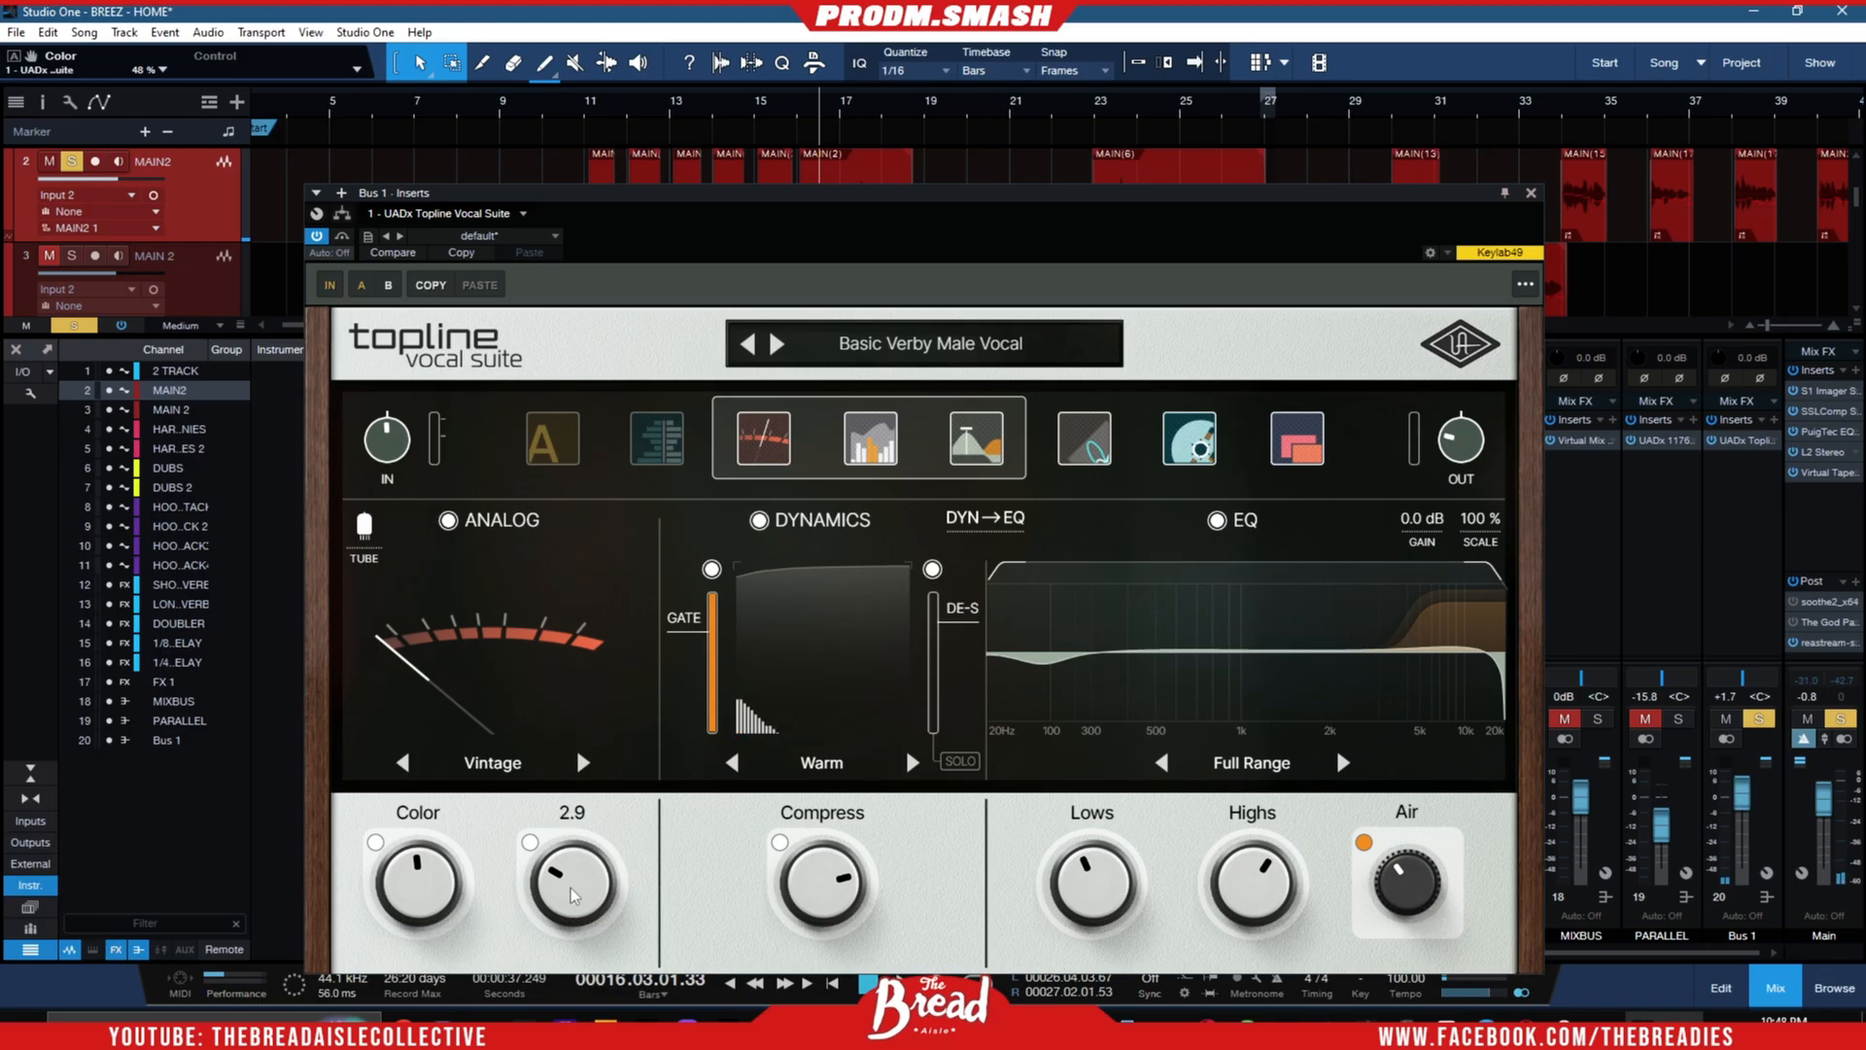
pyautogui.moveTo(573, 896); pyautogui.dragTo(572, 841)
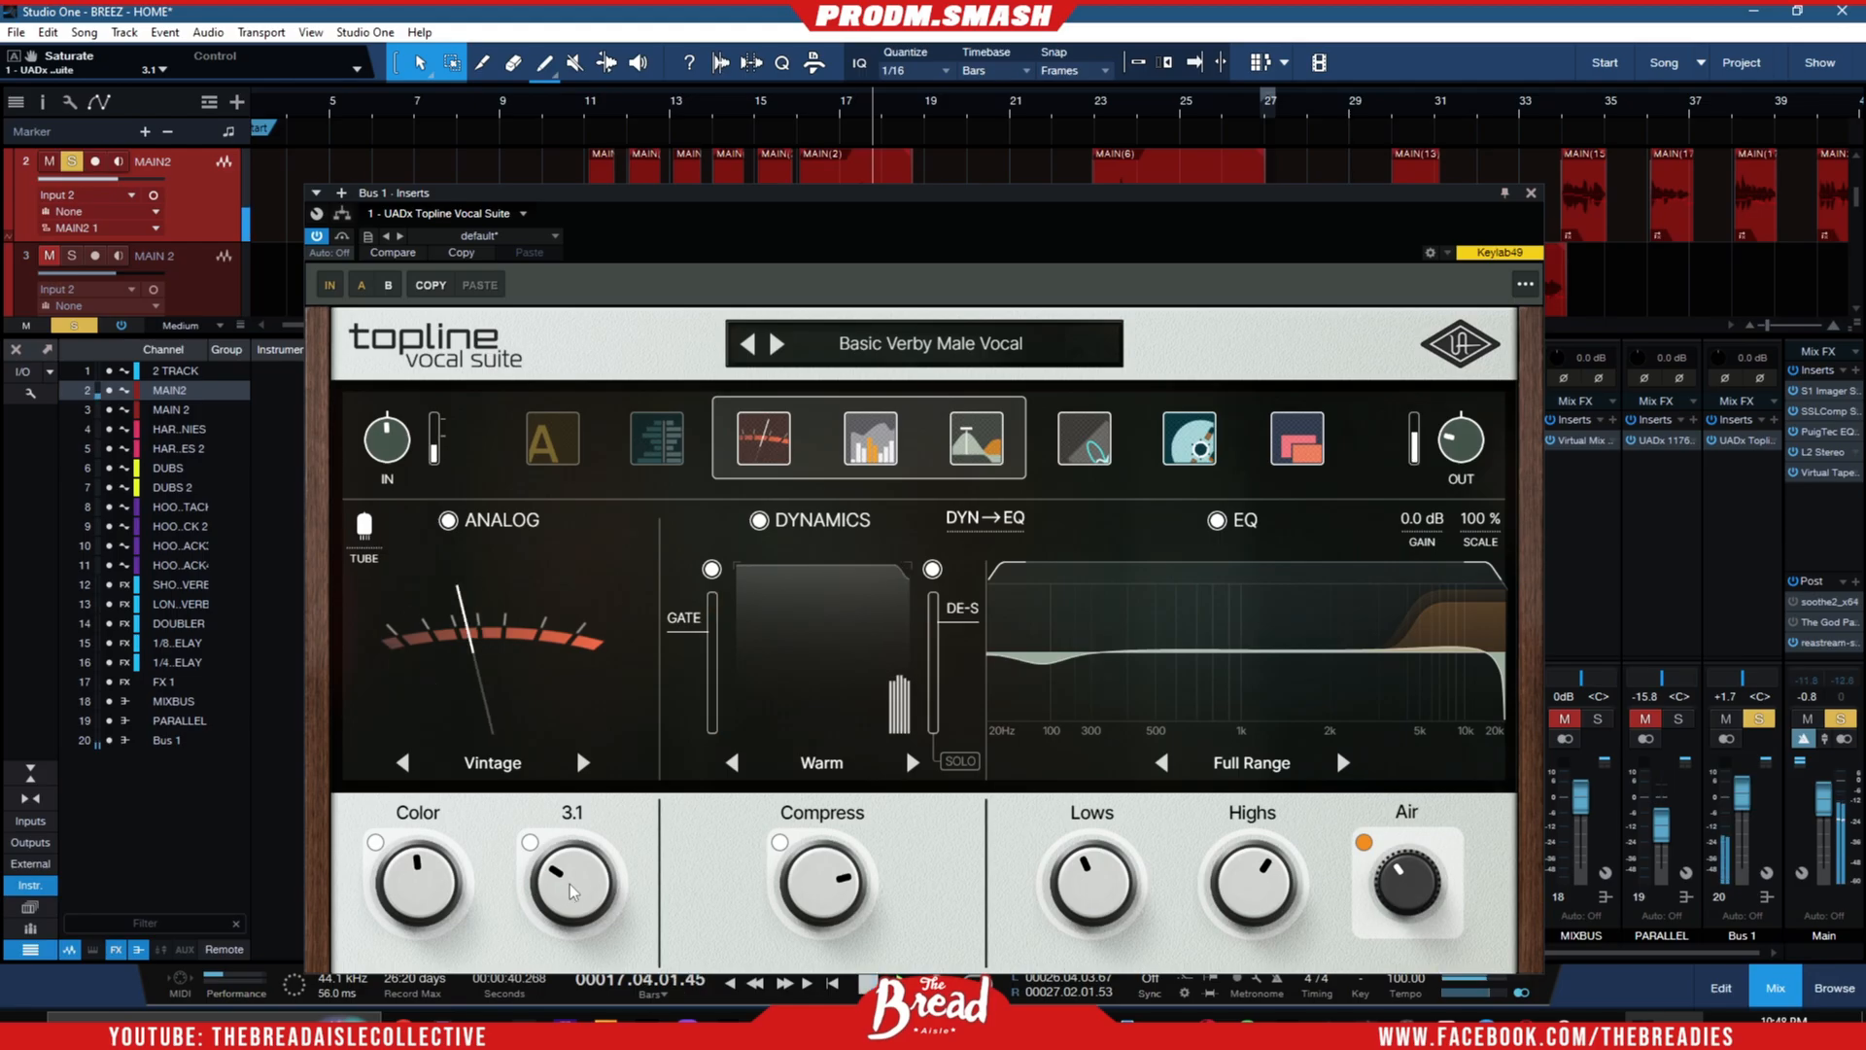
pyautogui.moveTo(571, 887); pyautogui.dragTo(572, 867)
pyautogui.press('space')
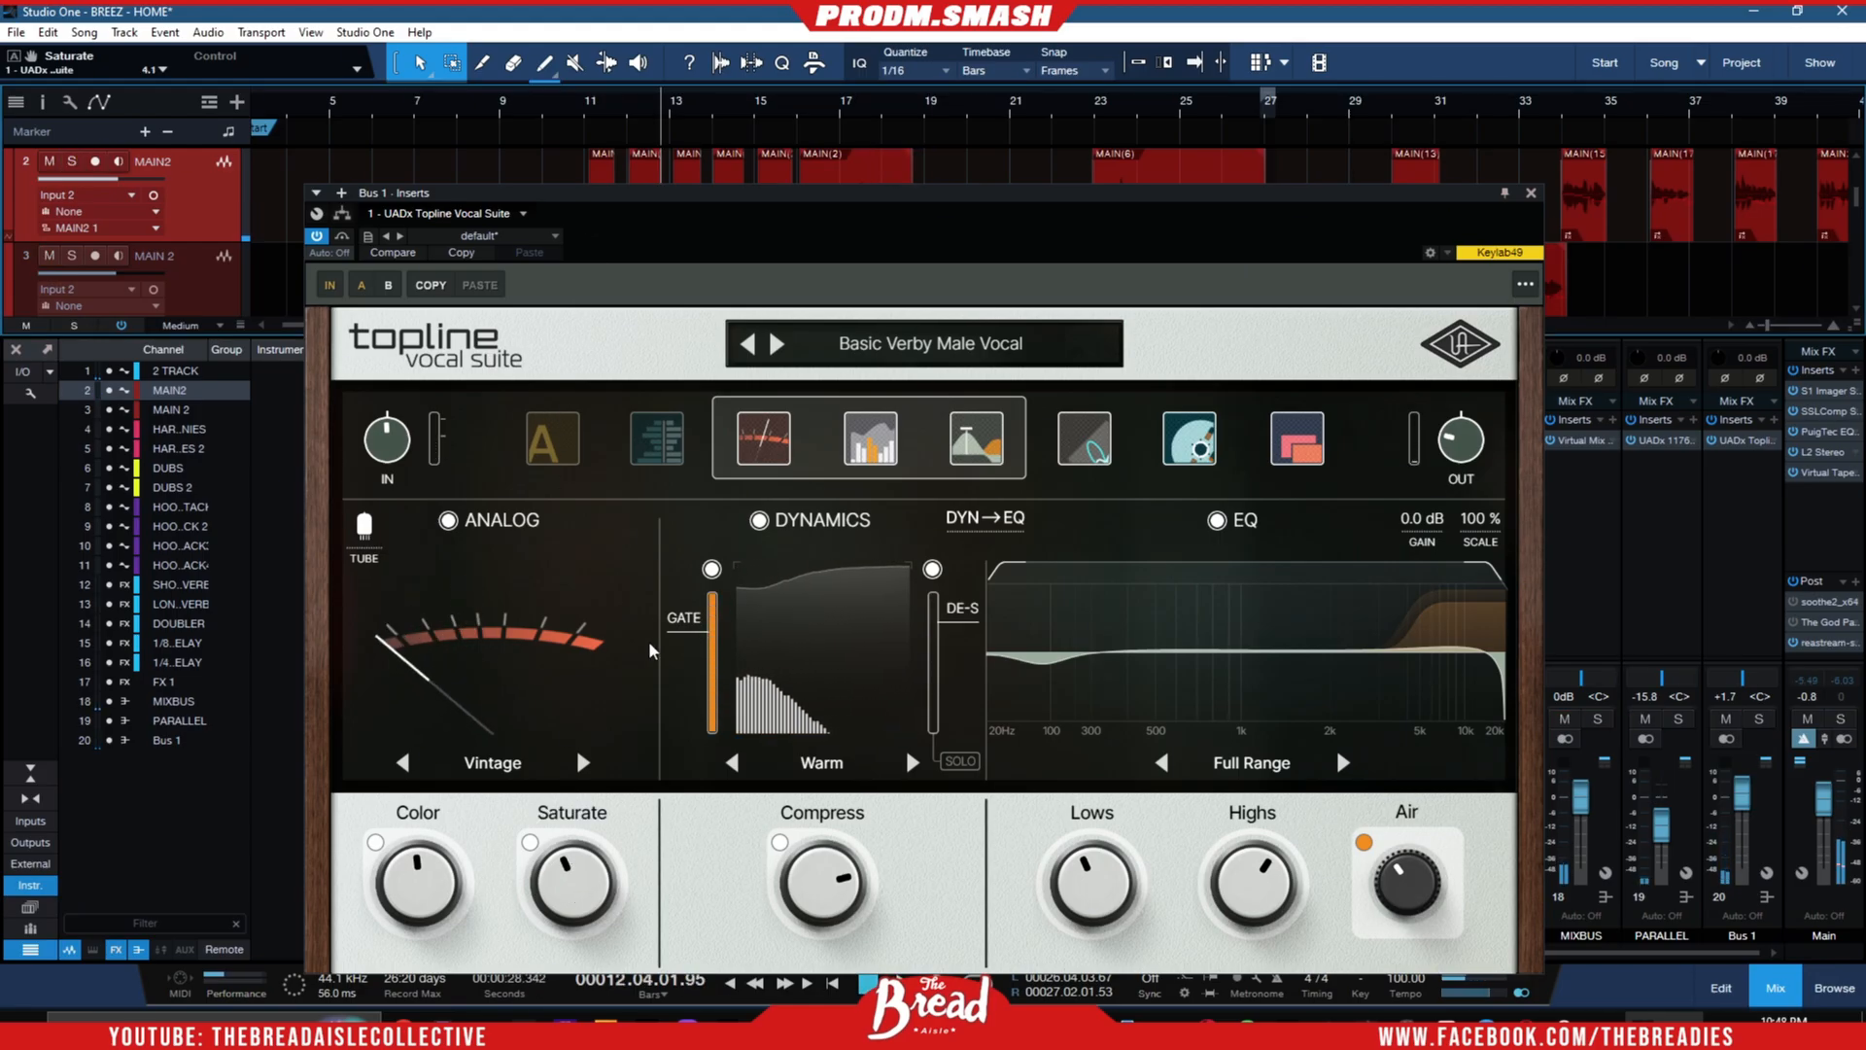
# - Keep the plugin window clear of the timeline ruler and audition the Transparent and Focused compression styles from just before bar 11
pyautogui.moveTo(596, 194); pyautogui.dragTo(599, 258)
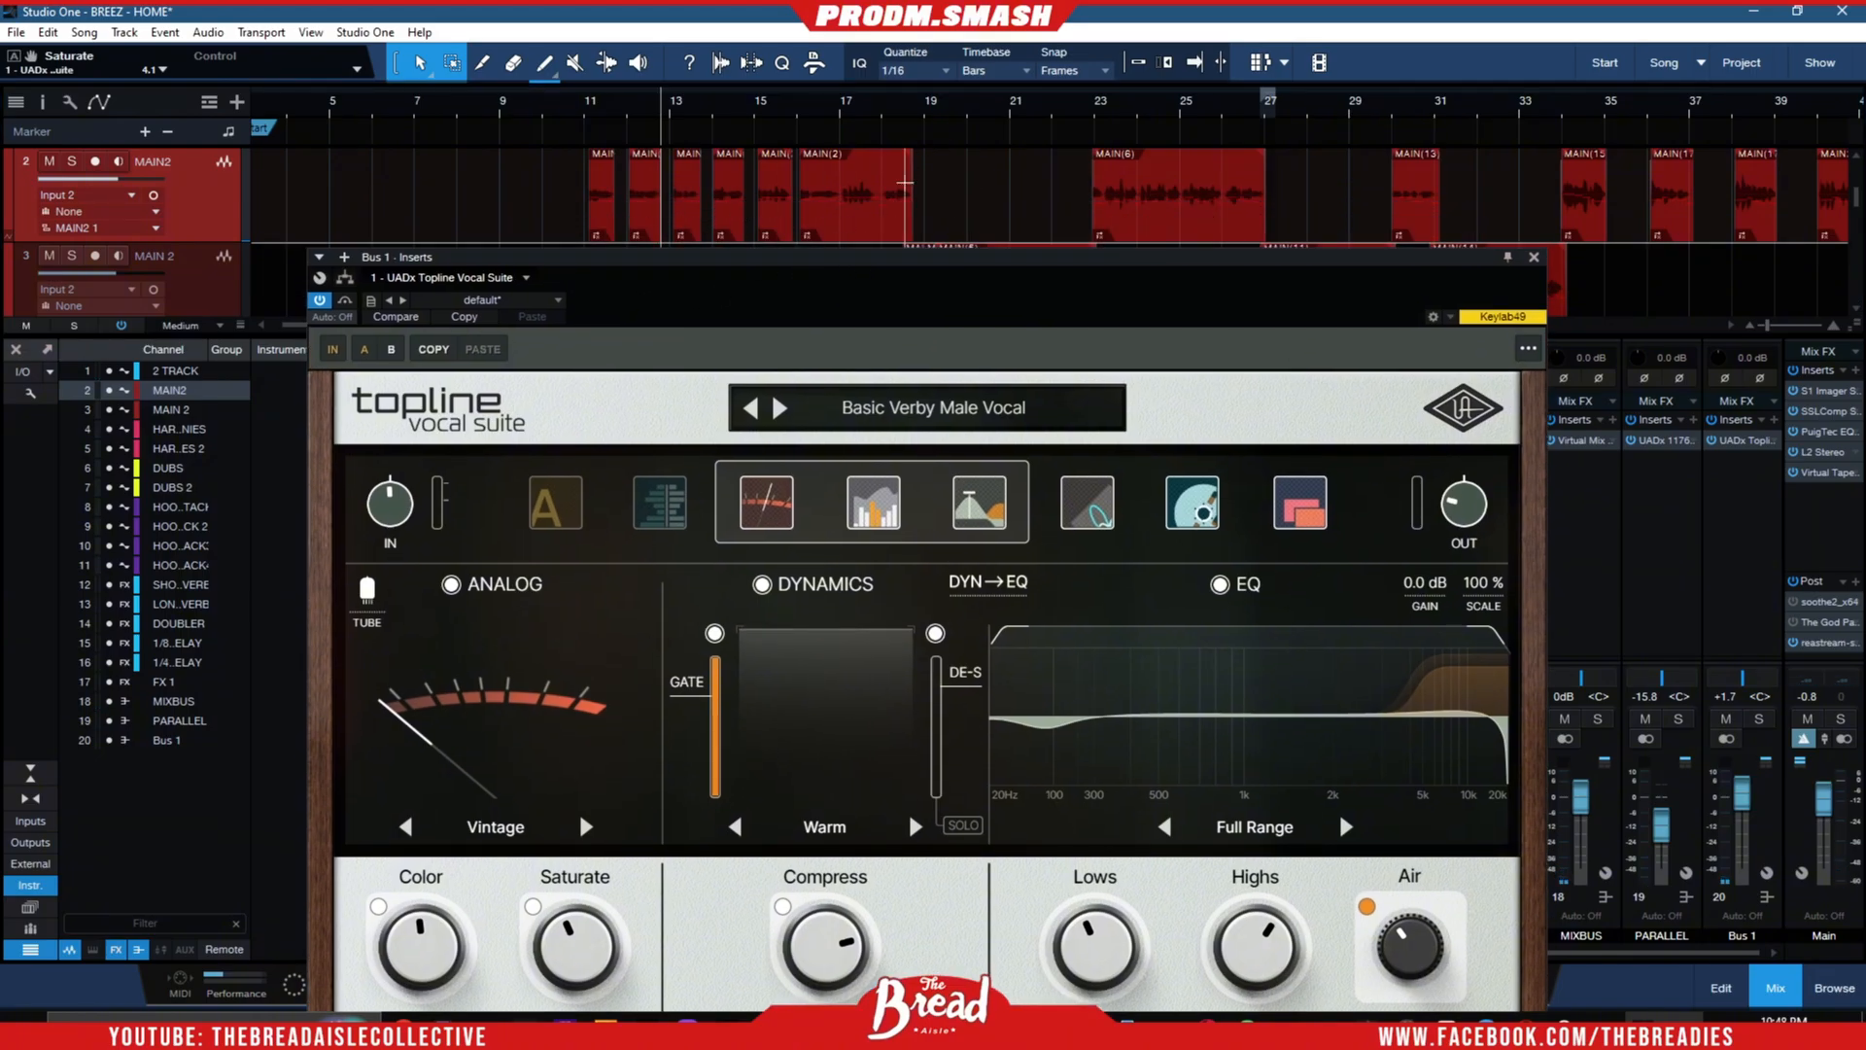
pyautogui.moveTo(884, 270); pyautogui.dragTo(878, 188)
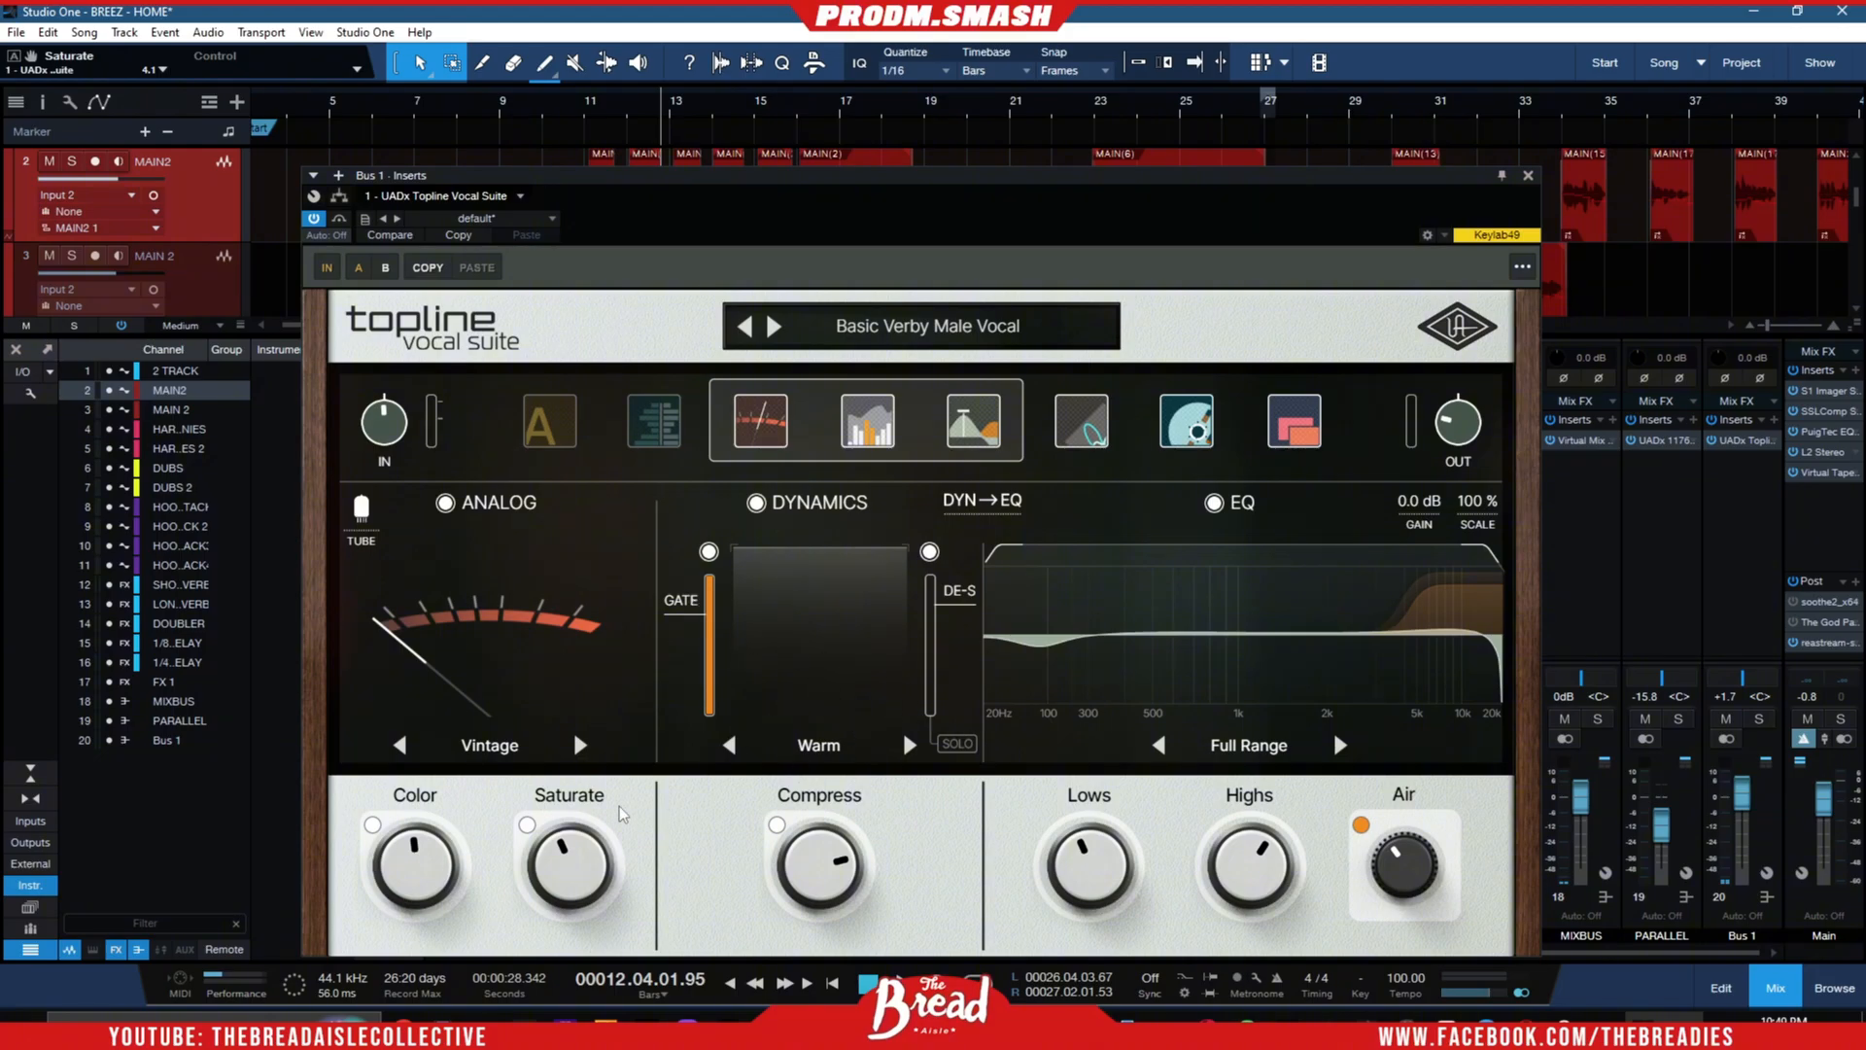
pyautogui.click(593, 94)
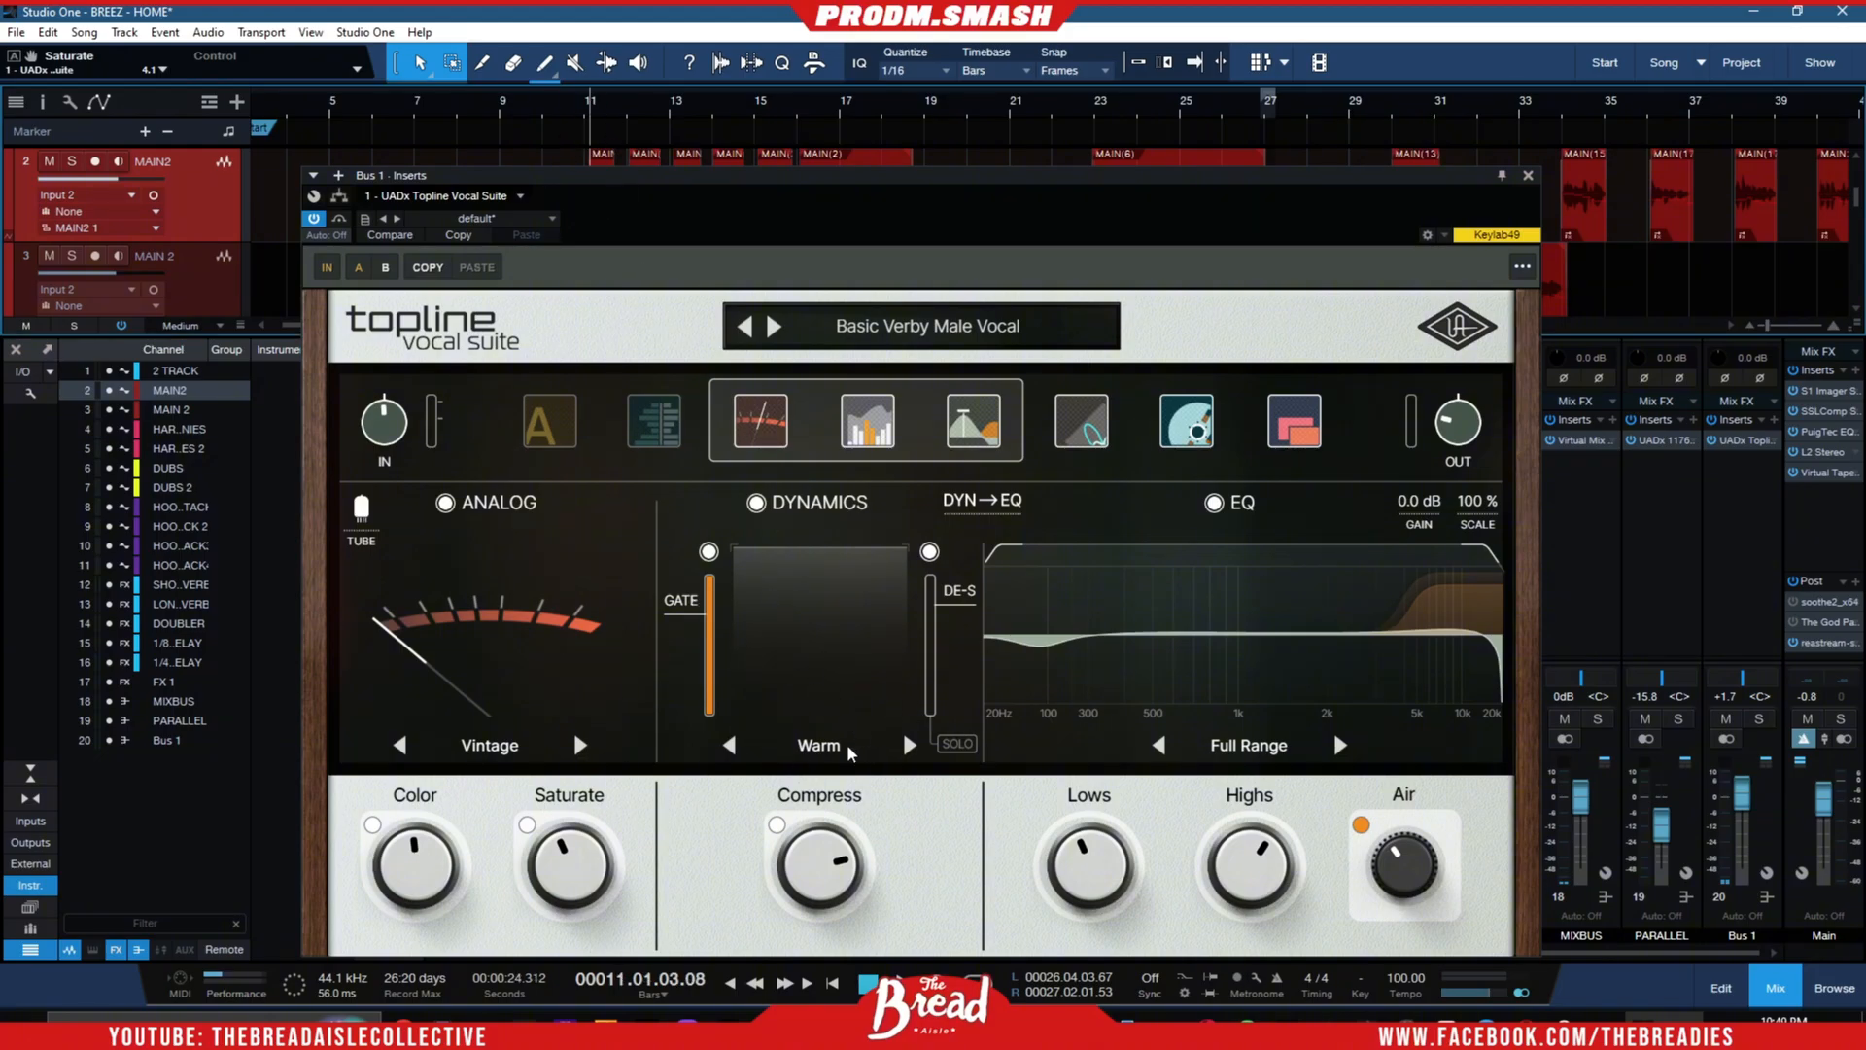
pyautogui.moveTo(841, 867)
pyautogui.press('KP_Subtract')
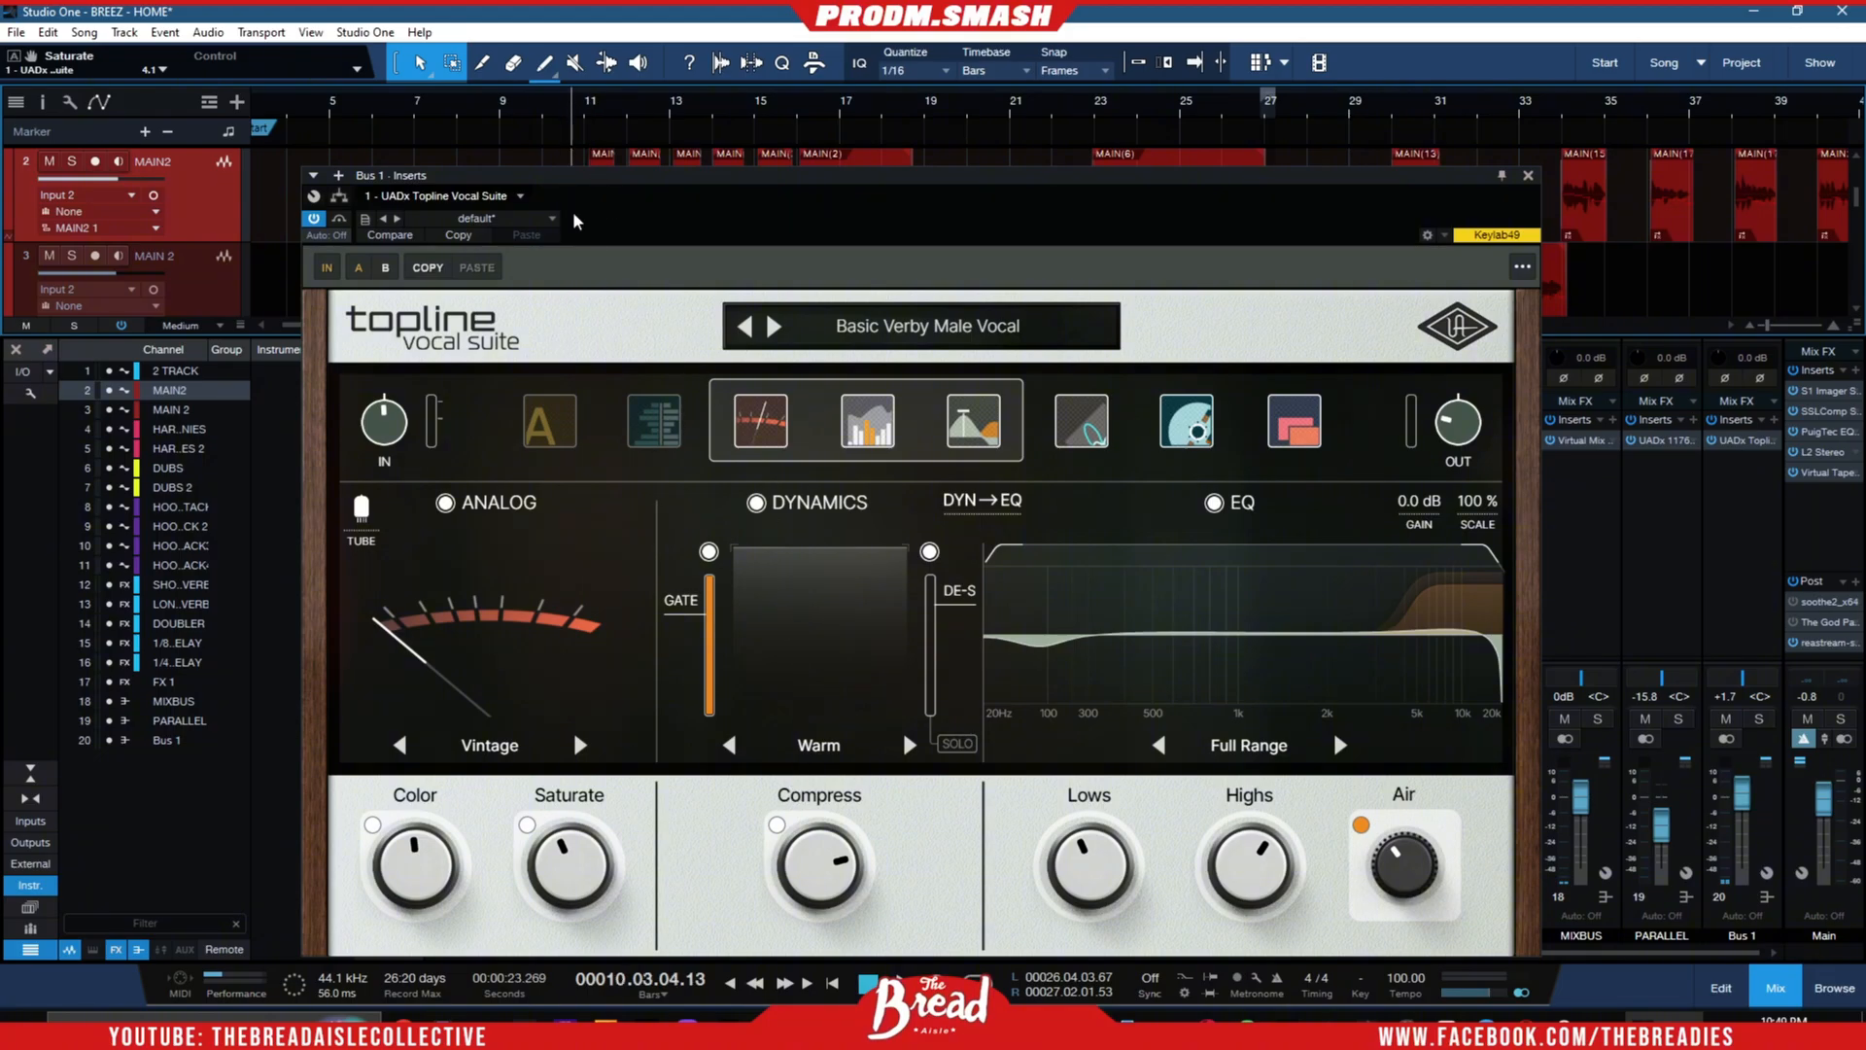
pyautogui.click(909, 744)
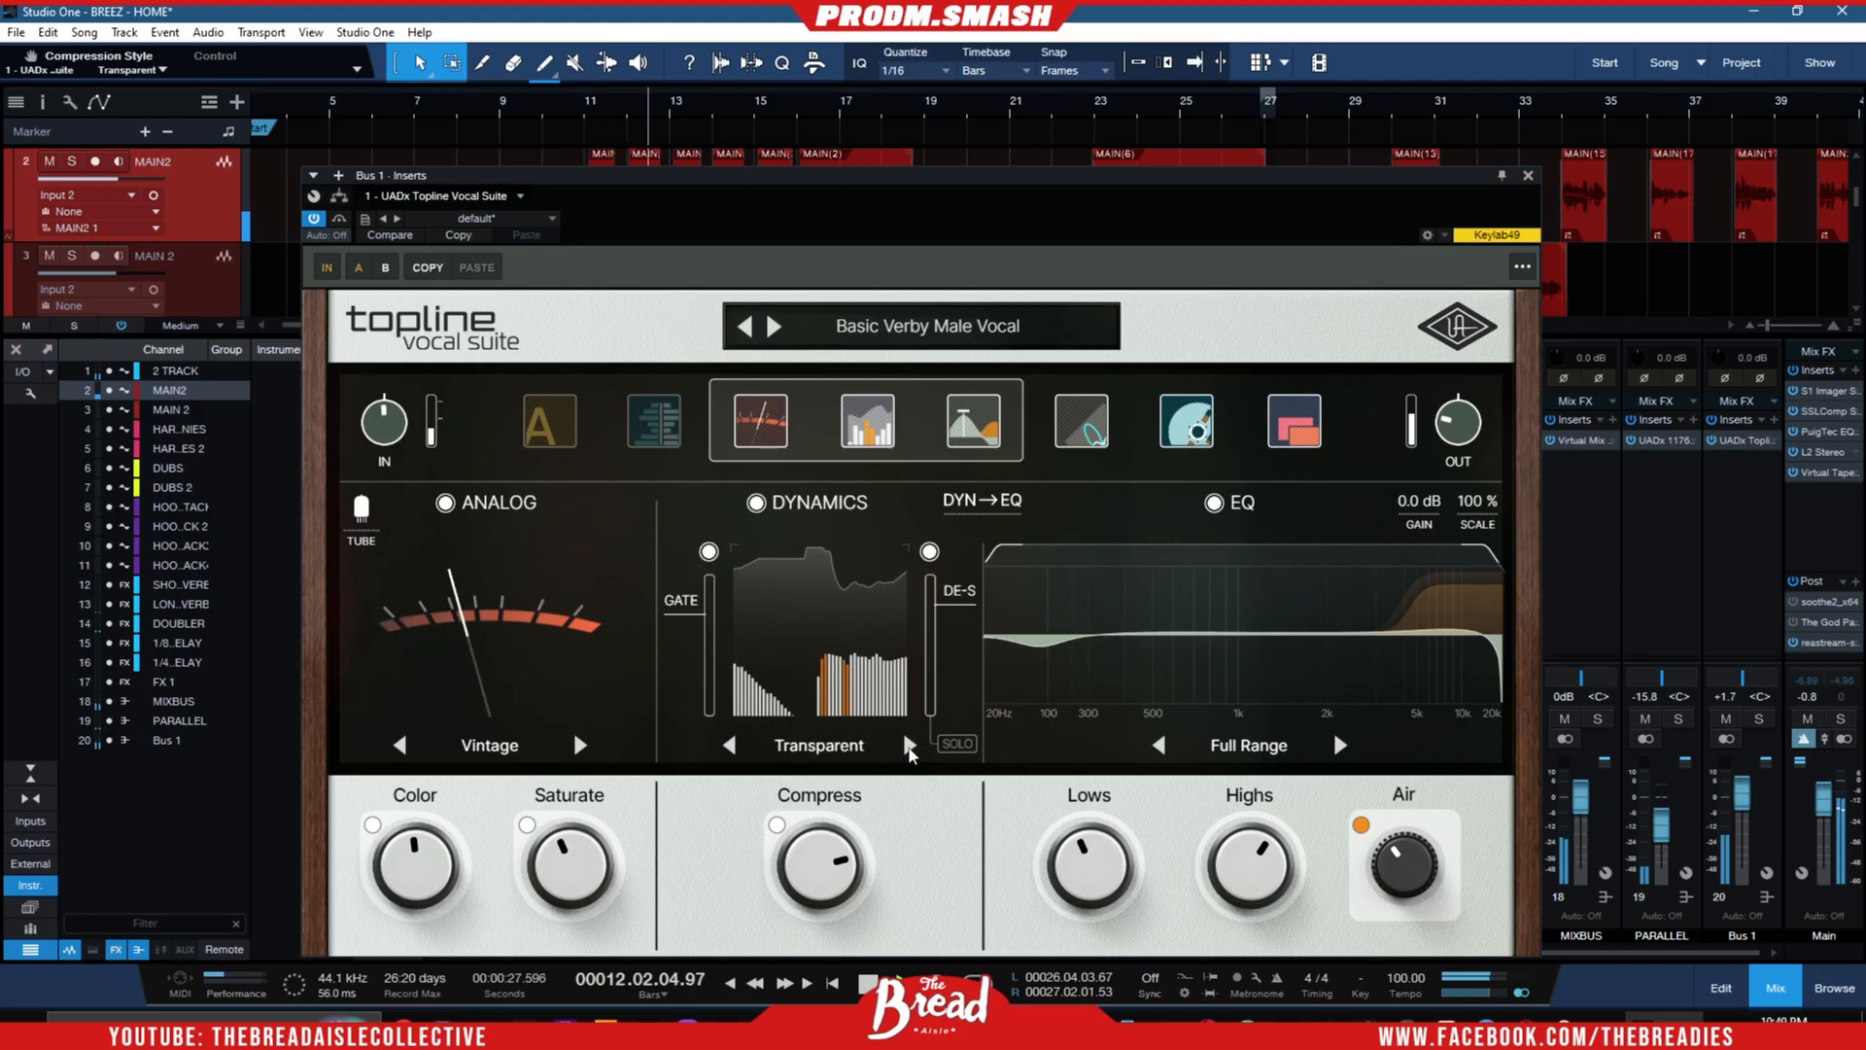
pyautogui.click(909, 745)
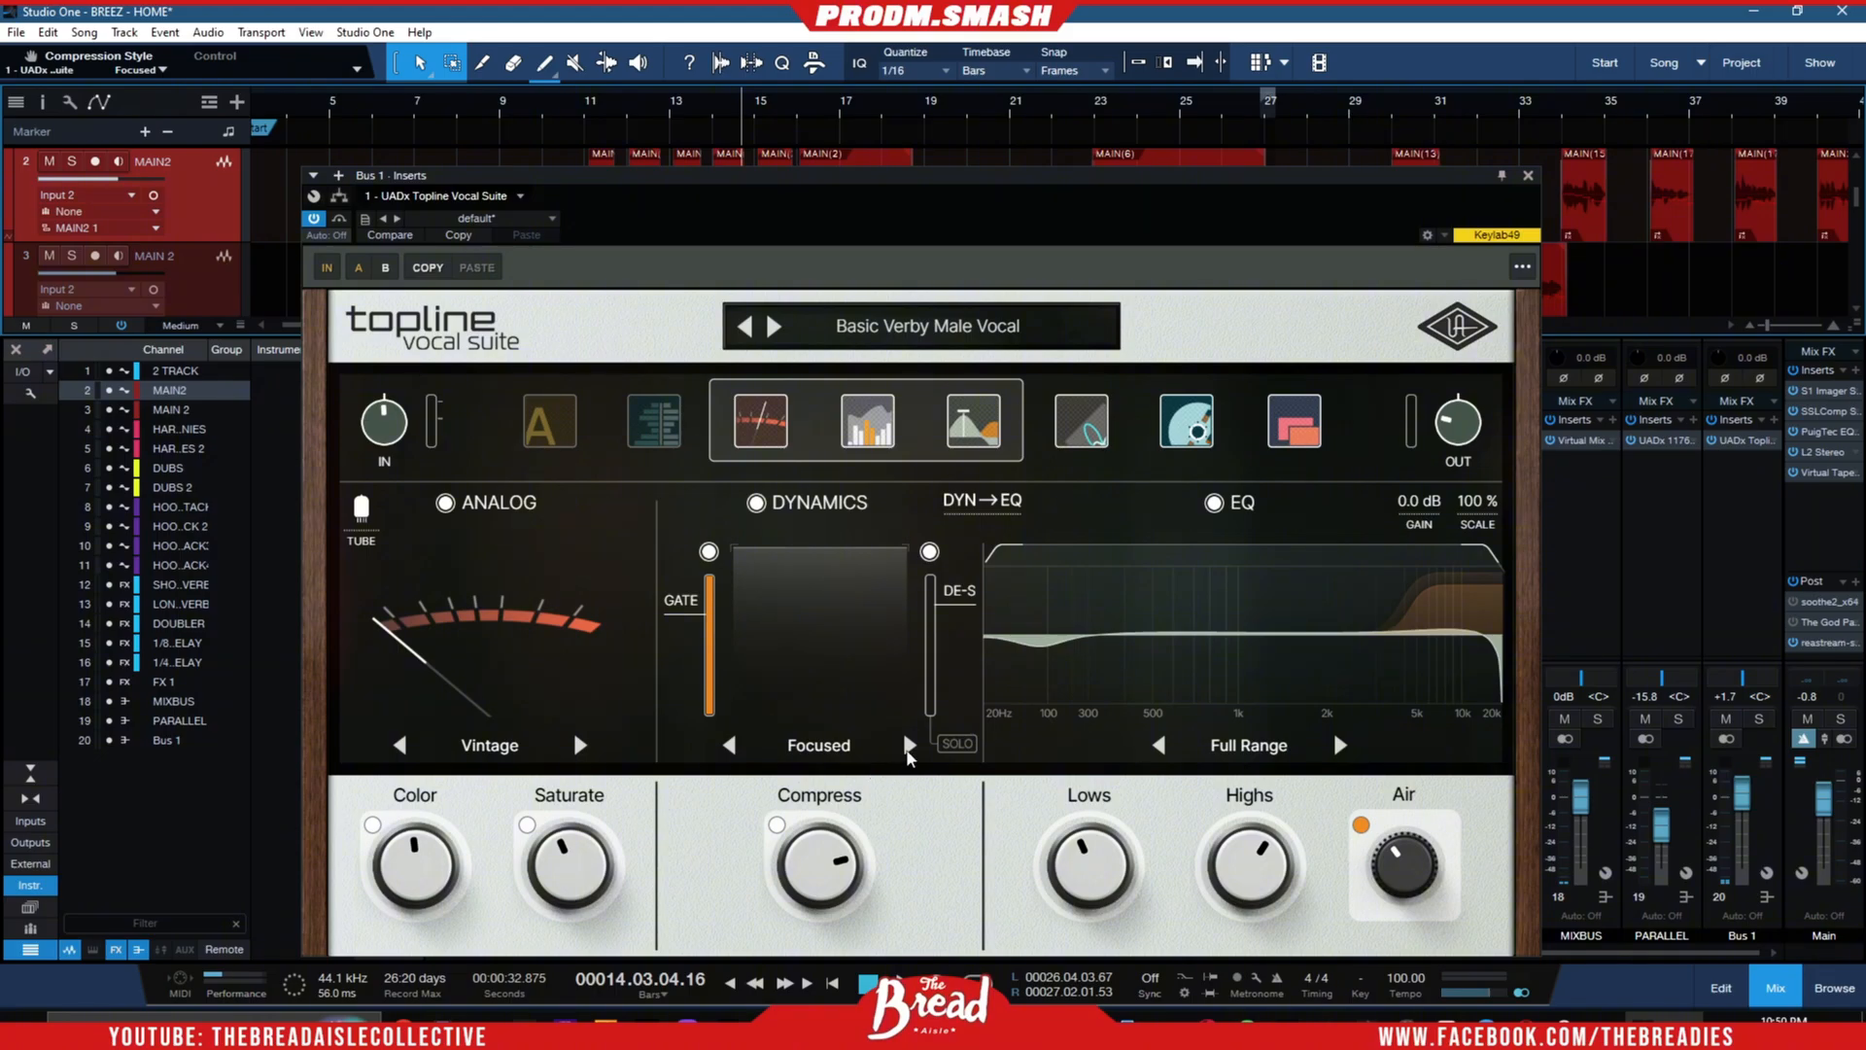
pyautogui.press('space')
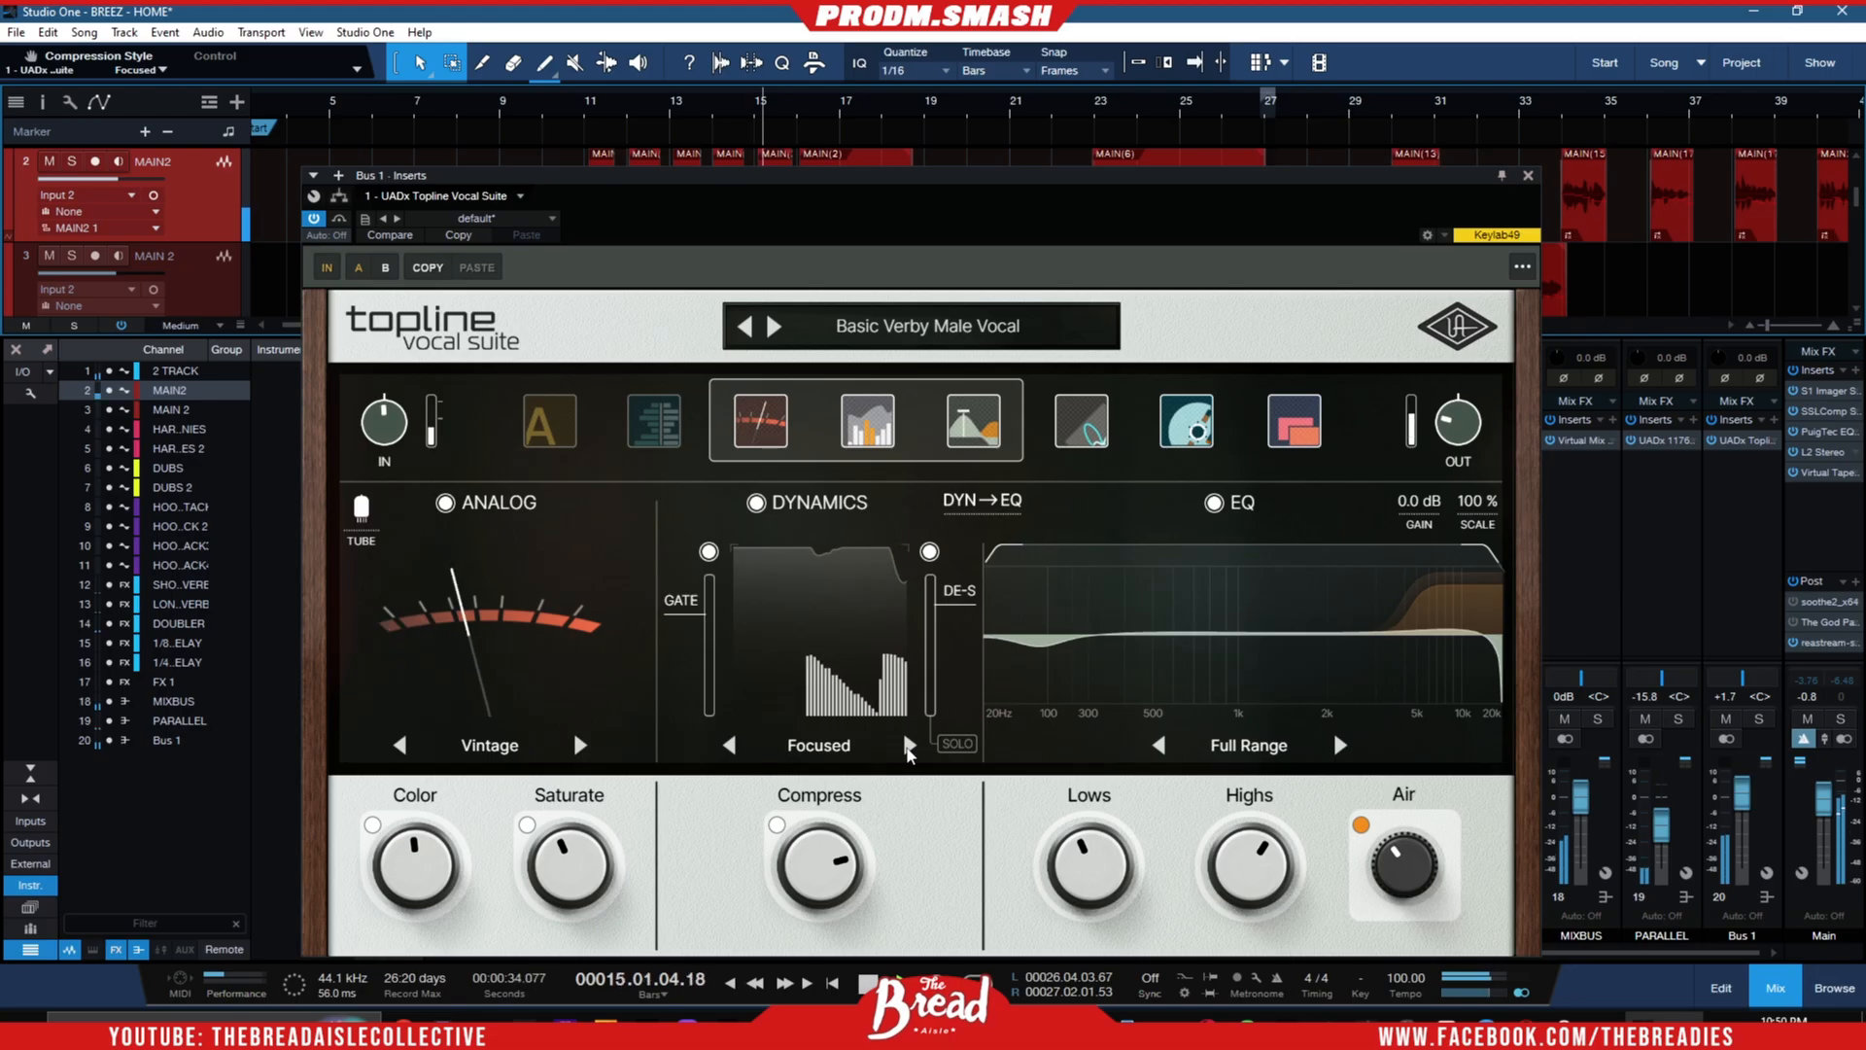
# - Switch the Dynamics module's compression style to Tight and replay the vocal in the mix from about bar 11
pyautogui.click(908, 745)
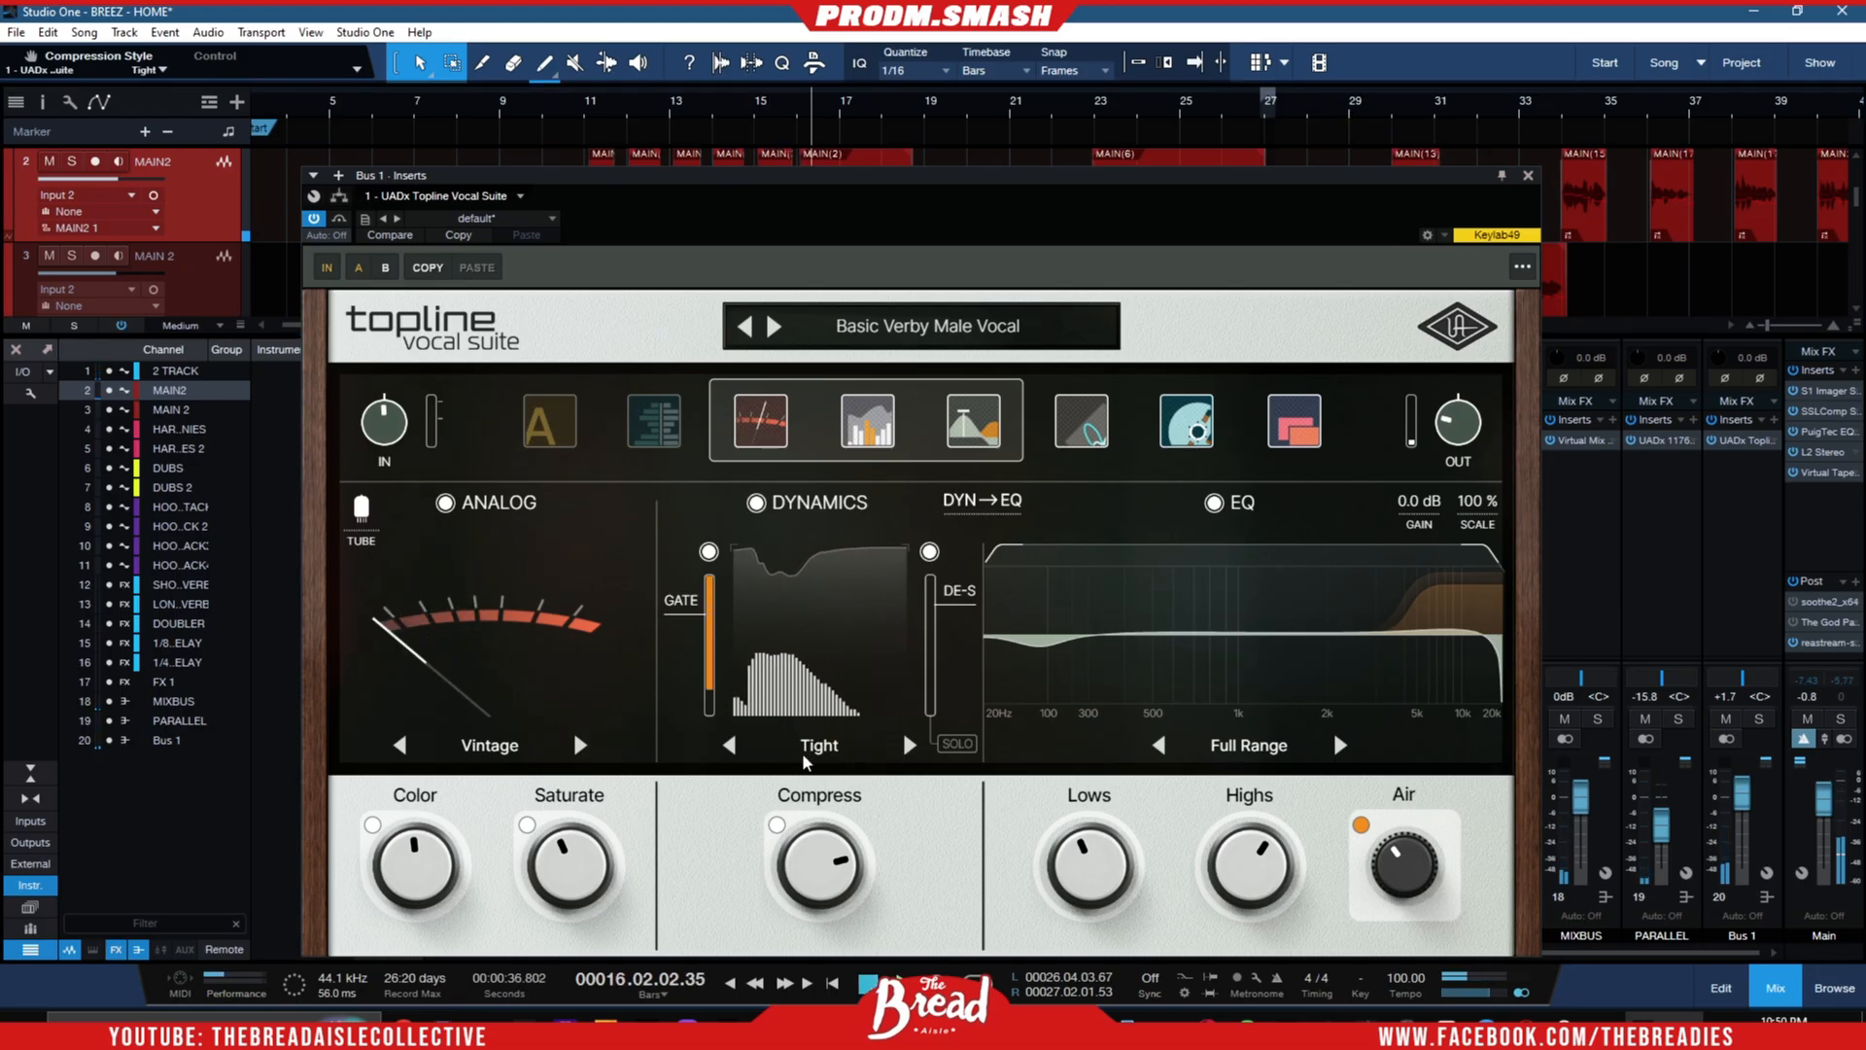
pyautogui.click(729, 745)
pyautogui.click(909, 745)
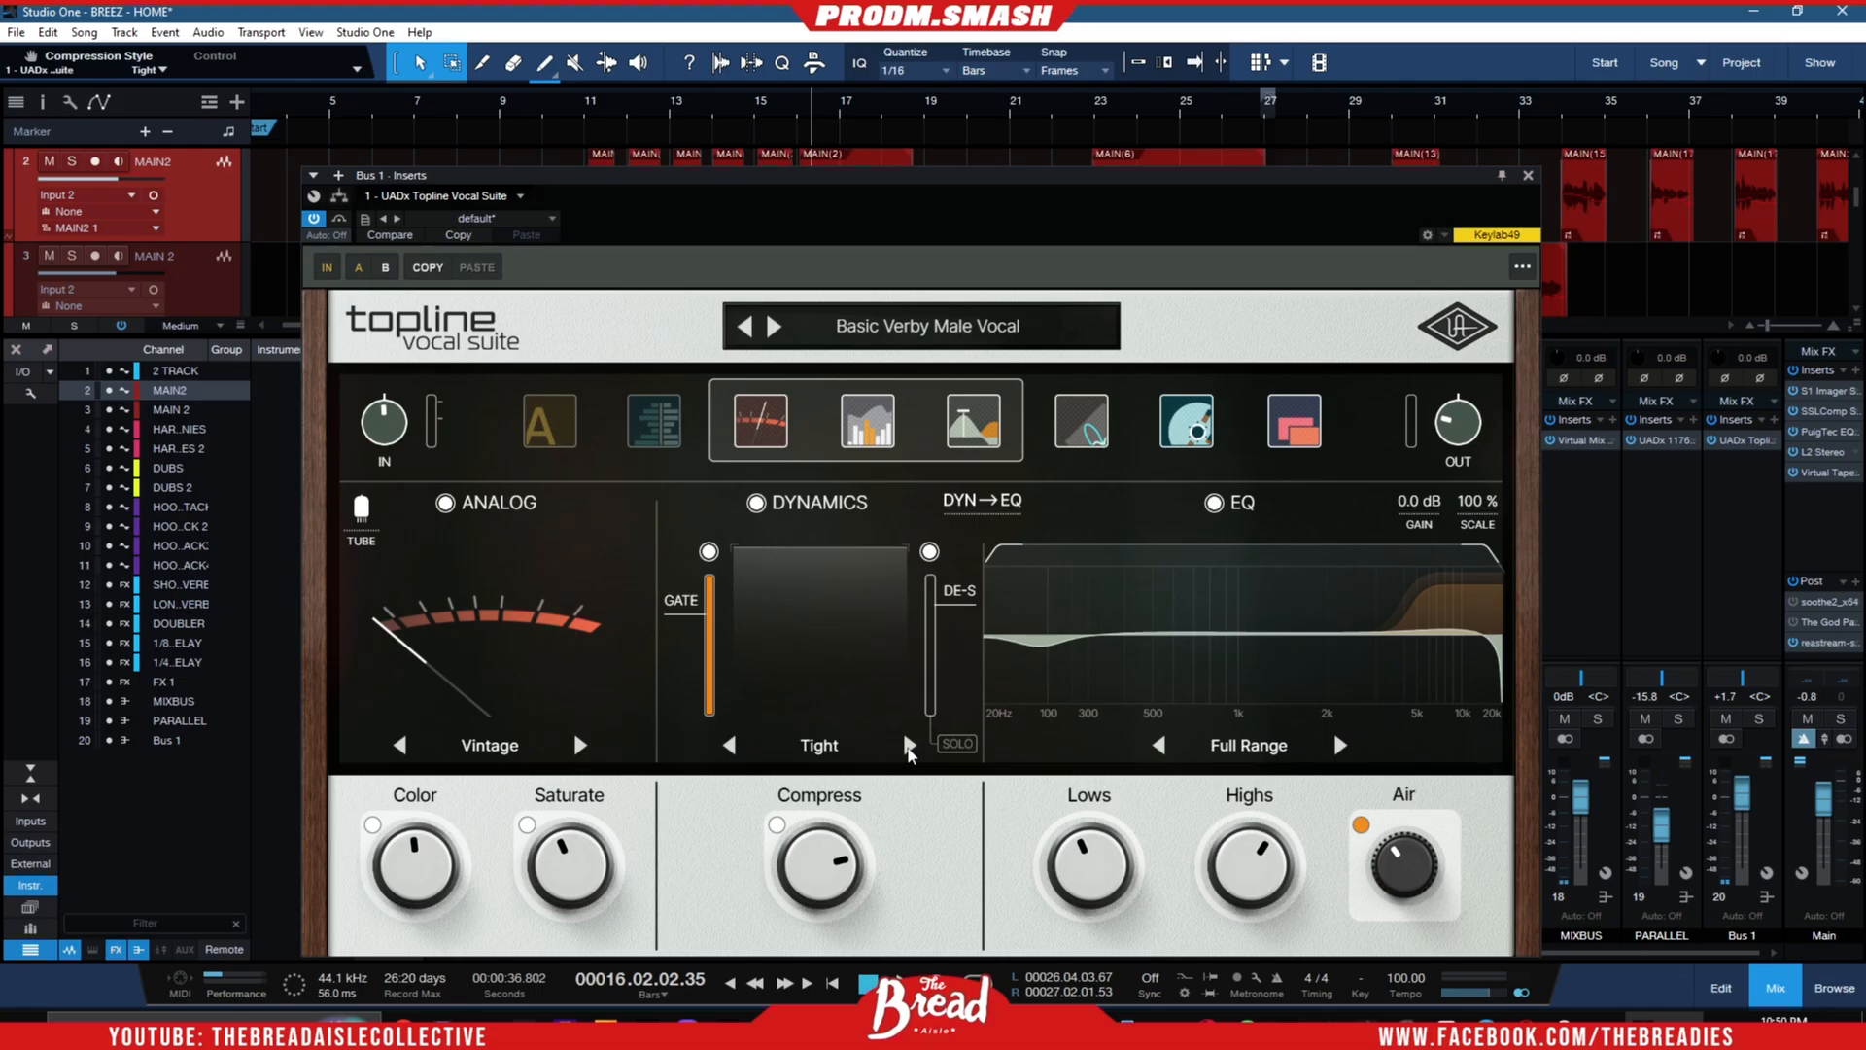
pyautogui.press('space')
pyautogui.click(581, 109)
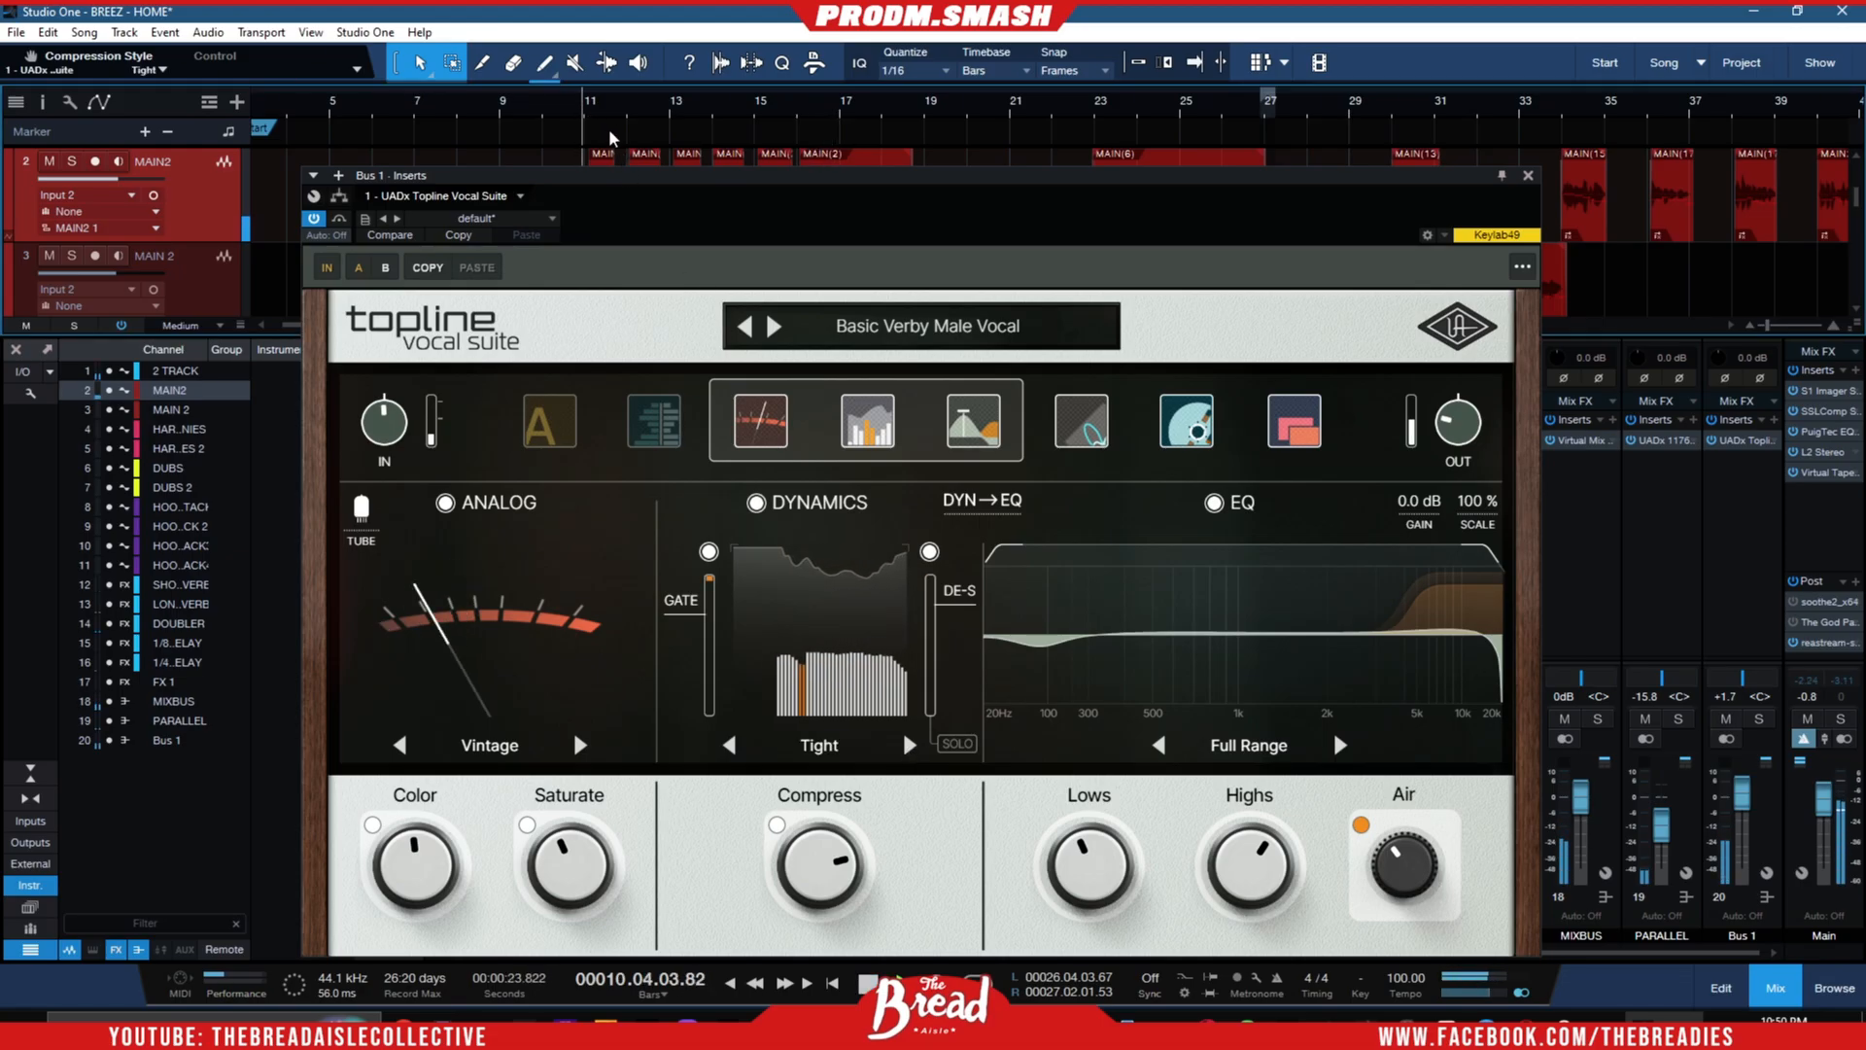
# - Audition the Aggressive, Warm and Transparent compression styles in the Dynamics module and settle on Focused
pyautogui.click(909, 745)
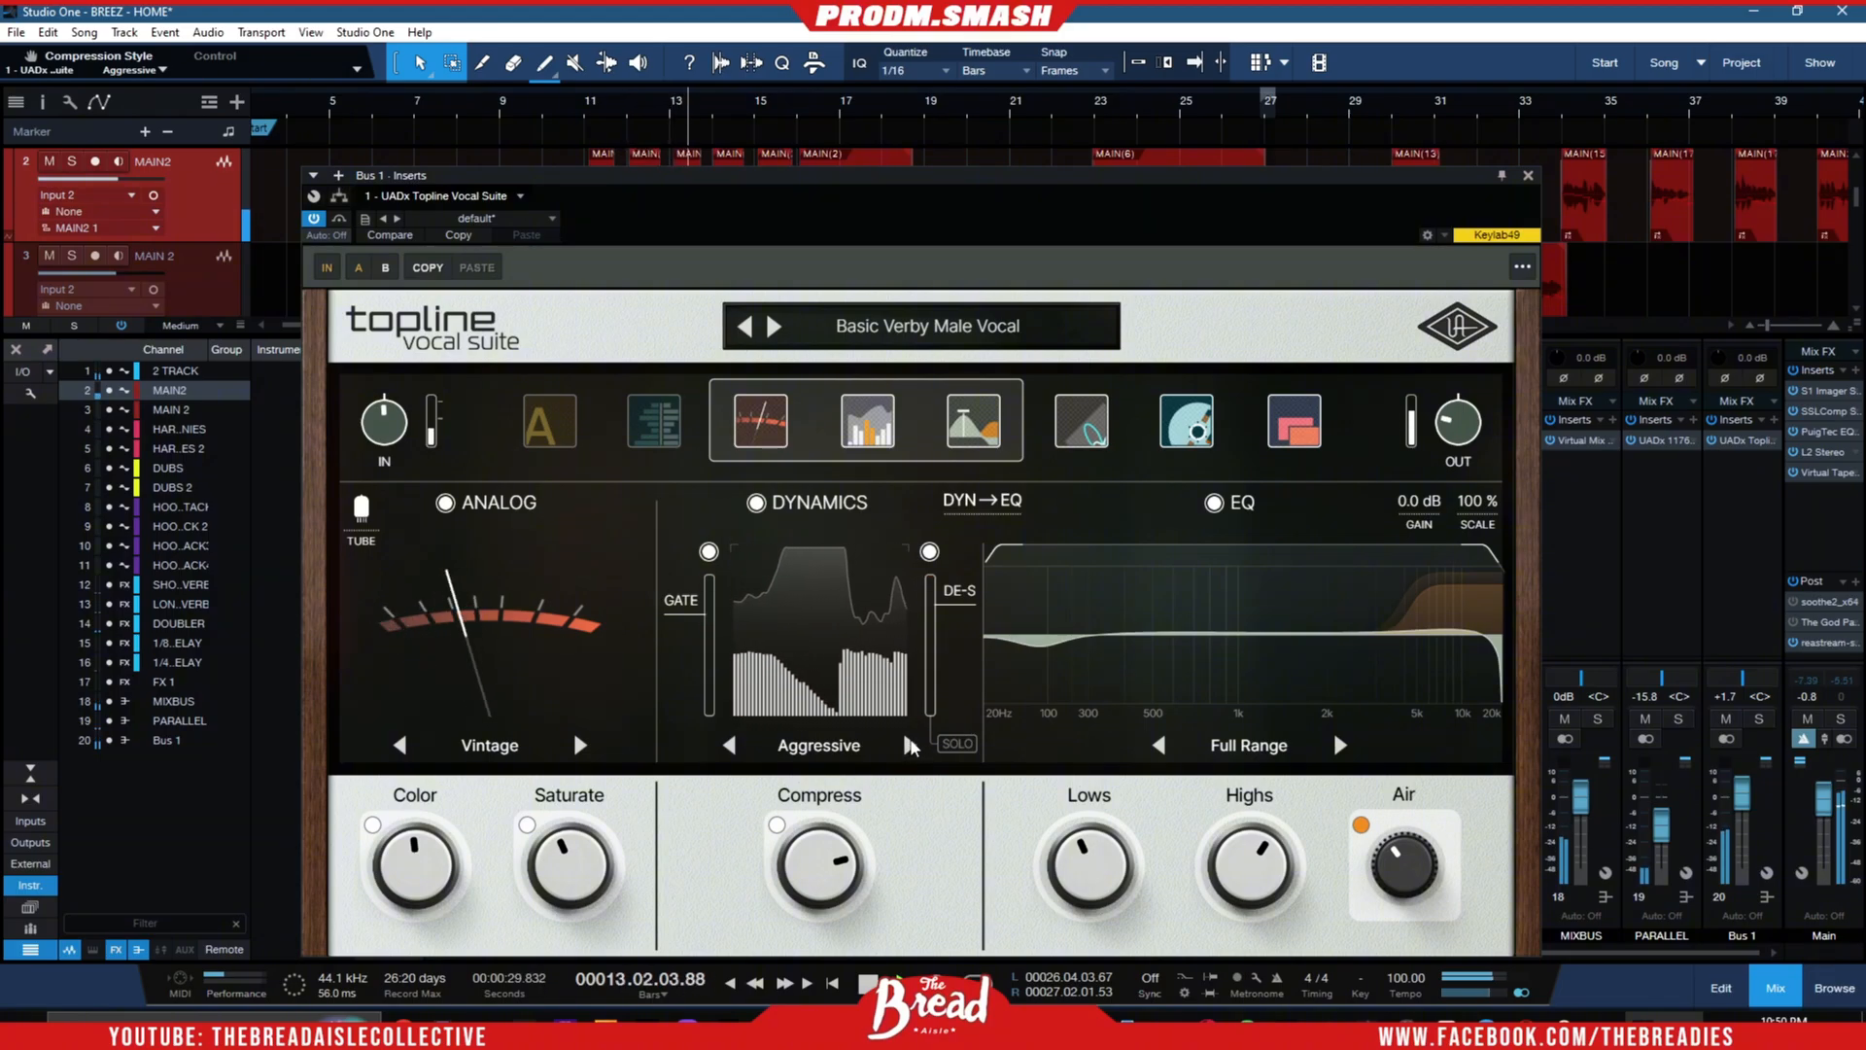
pyautogui.click(910, 745)
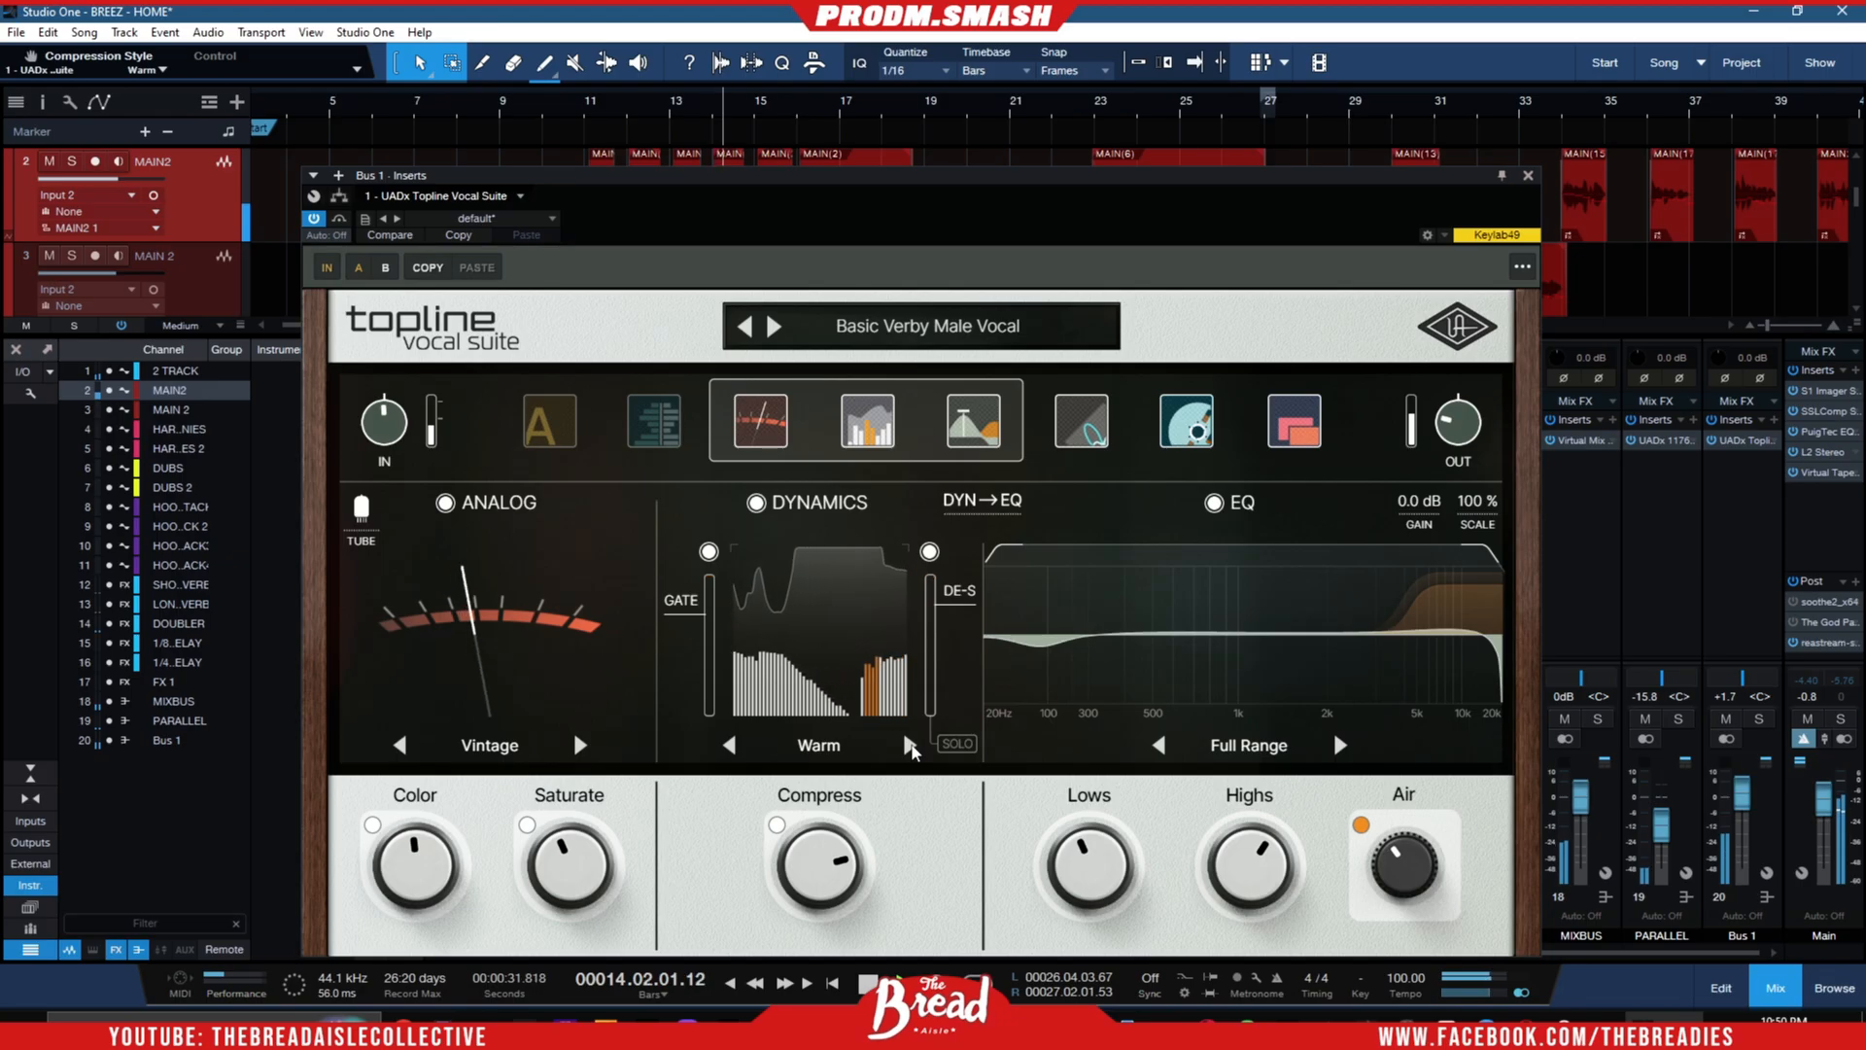
pyautogui.click(909, 745)
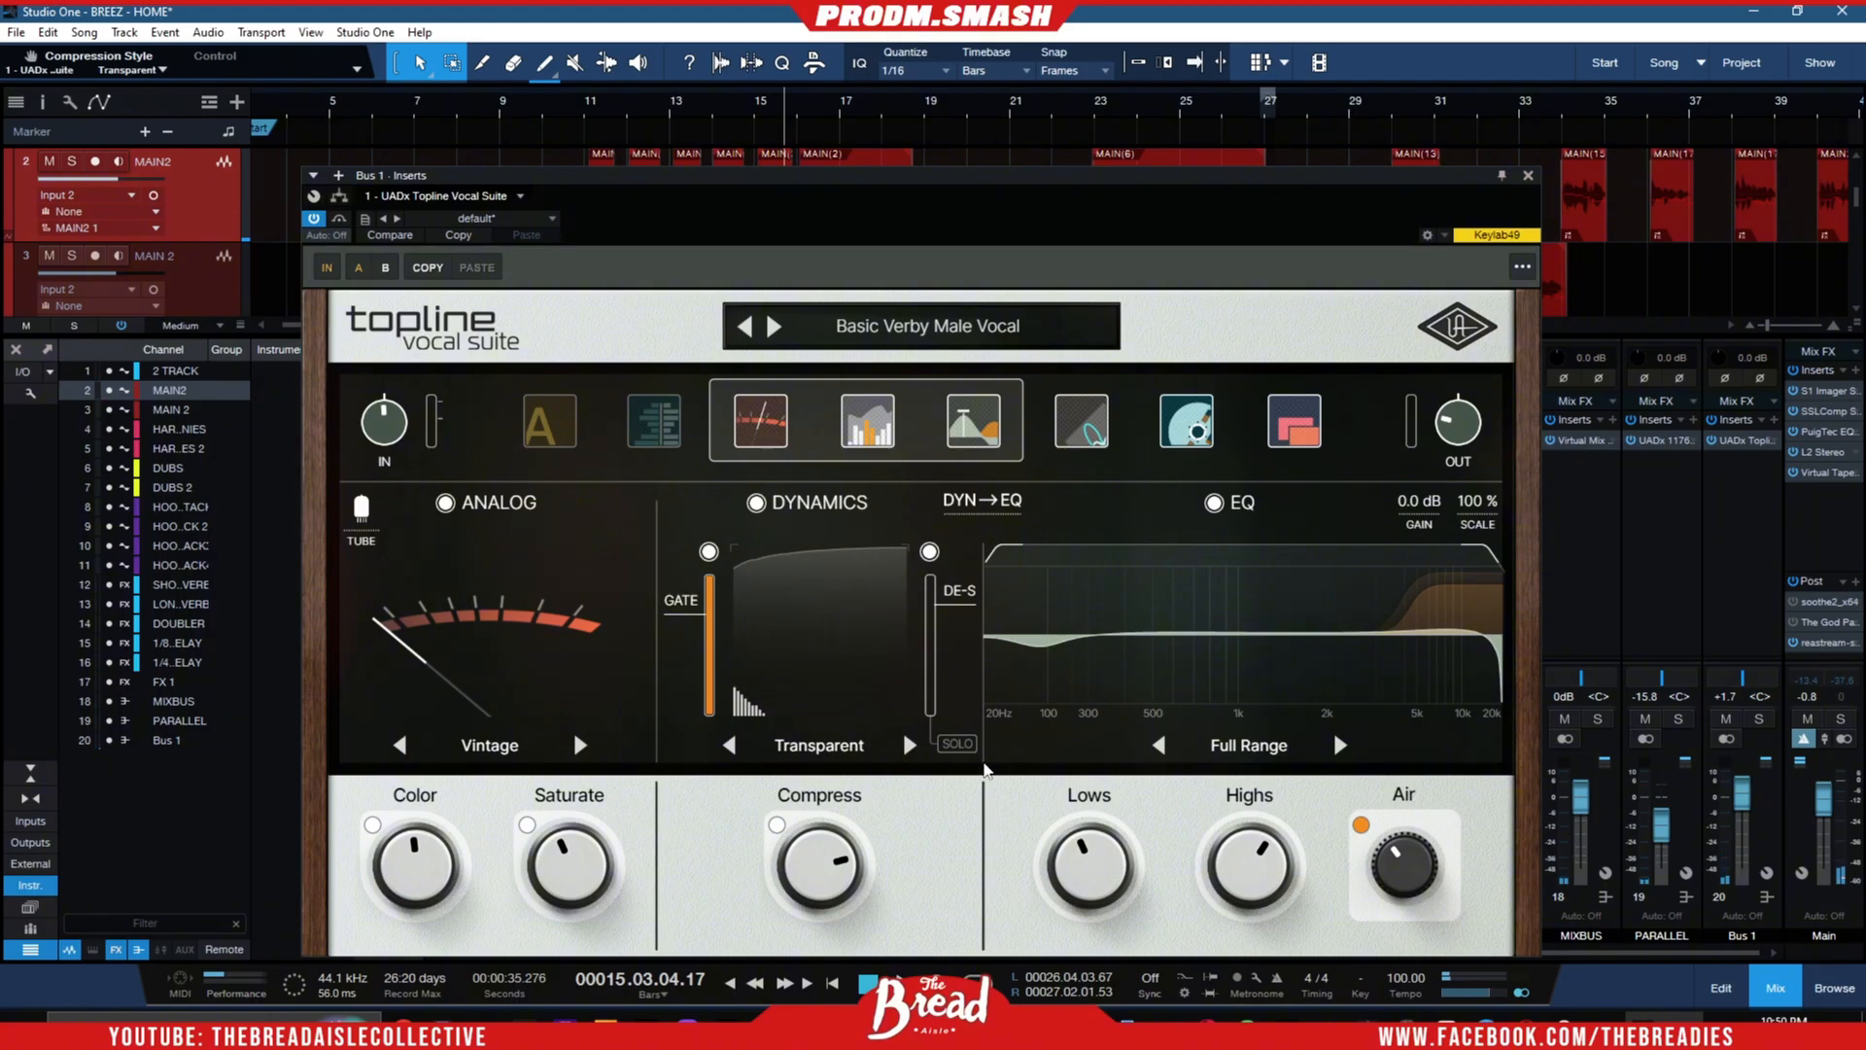
pyautogui.click(910, 745)
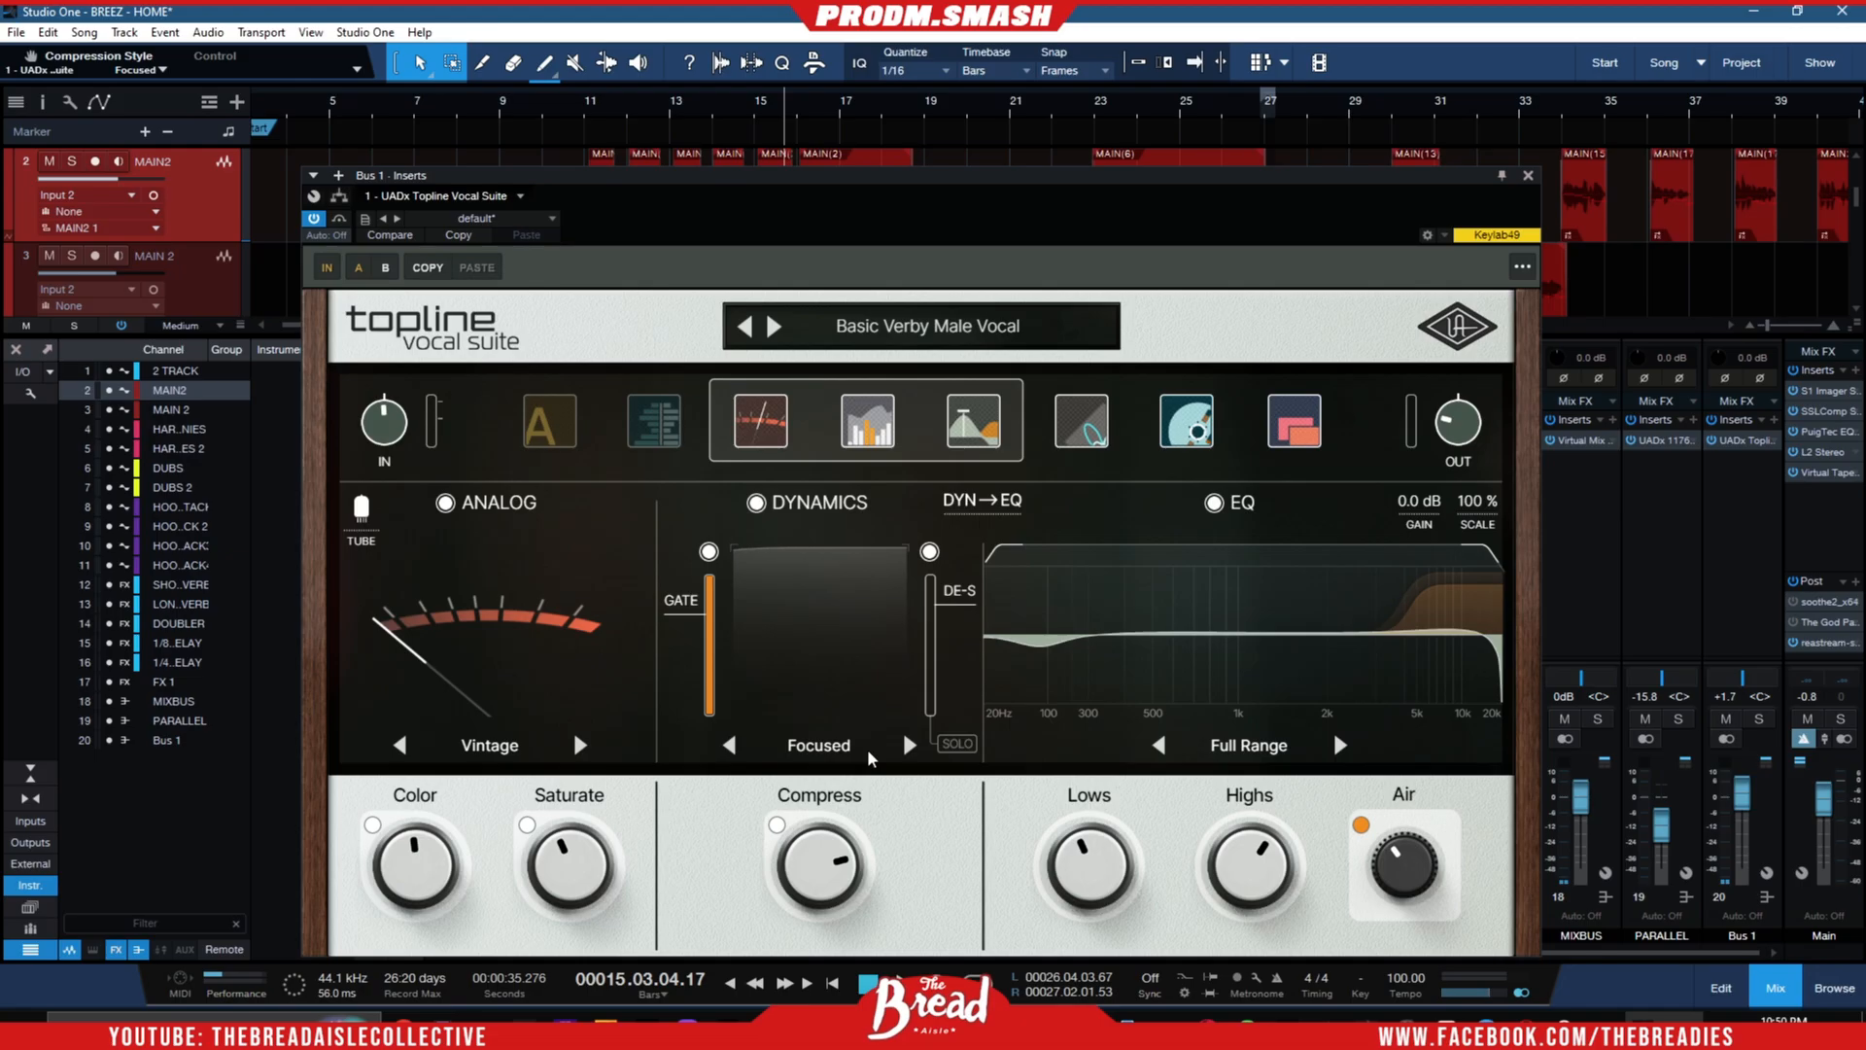
# - Solo the de-esser and the MAIN2 track, and try de-esser amounts of 39 % and 13 % while playing from bar 11
pyautogui.press('space')
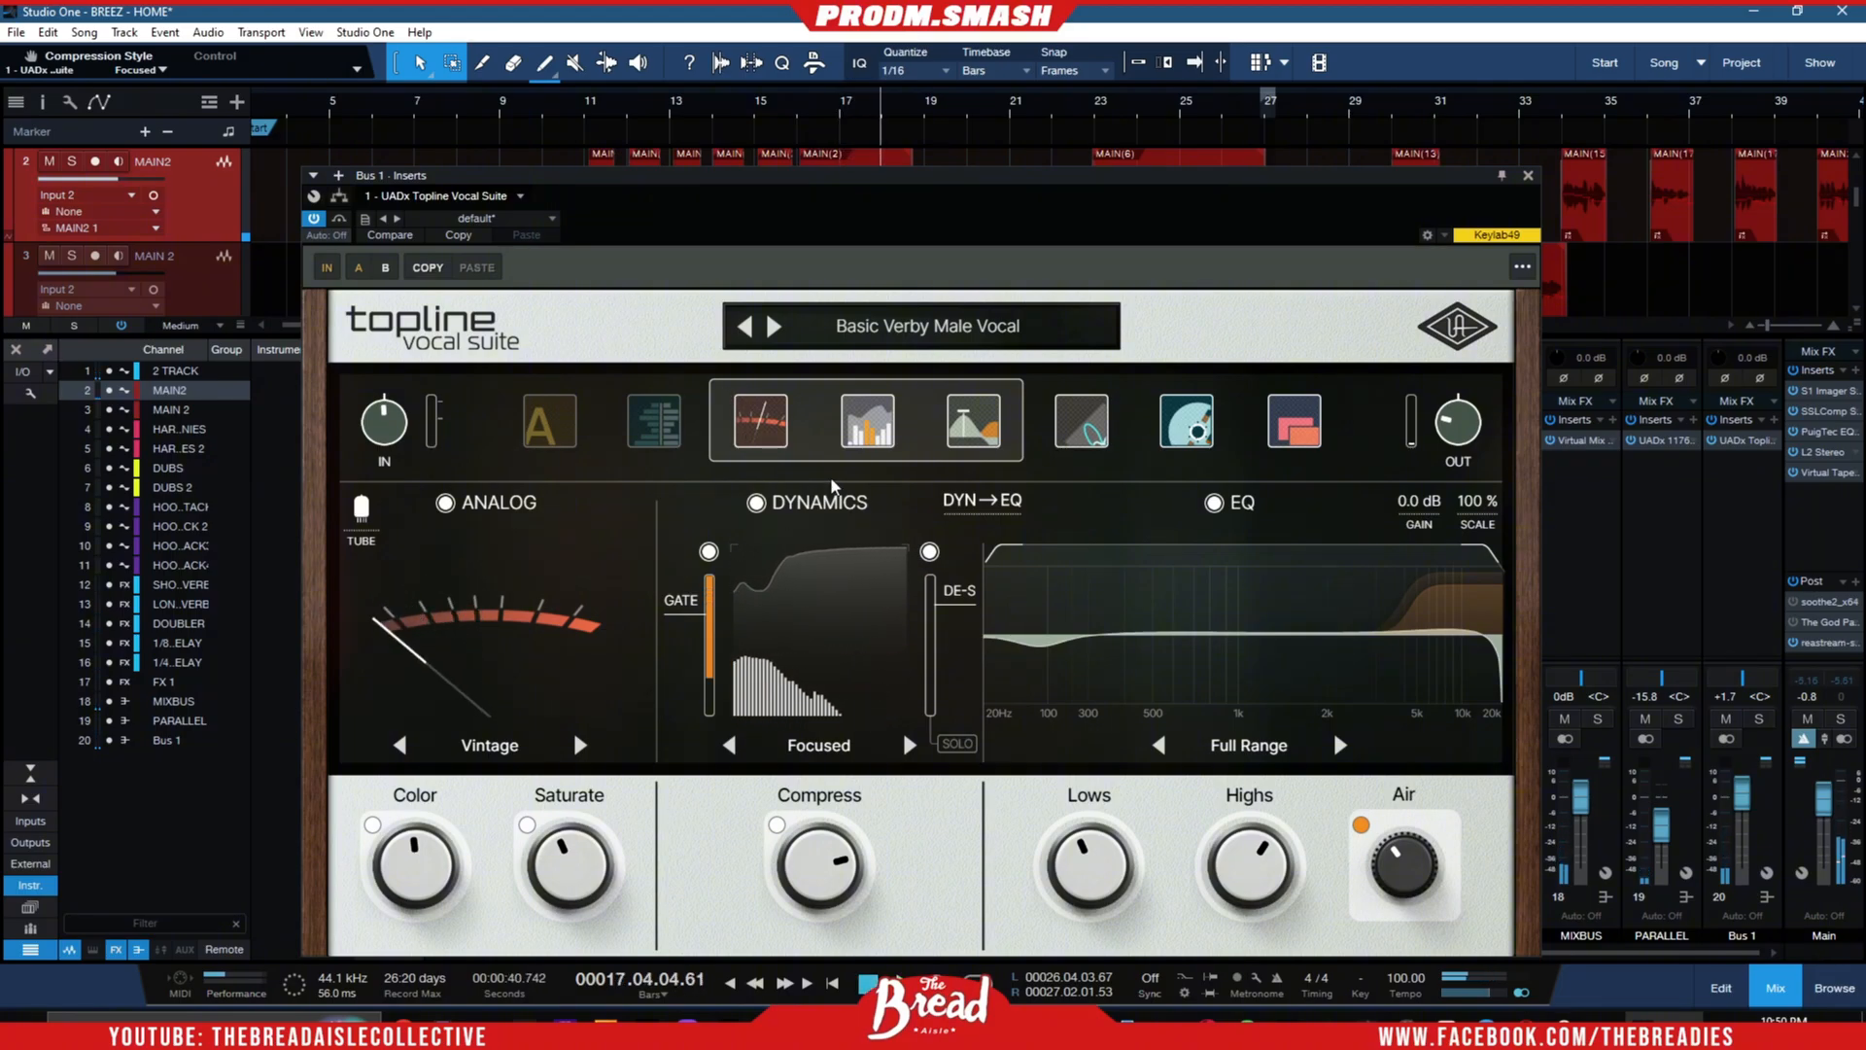
pyautogui.click(588, 109)
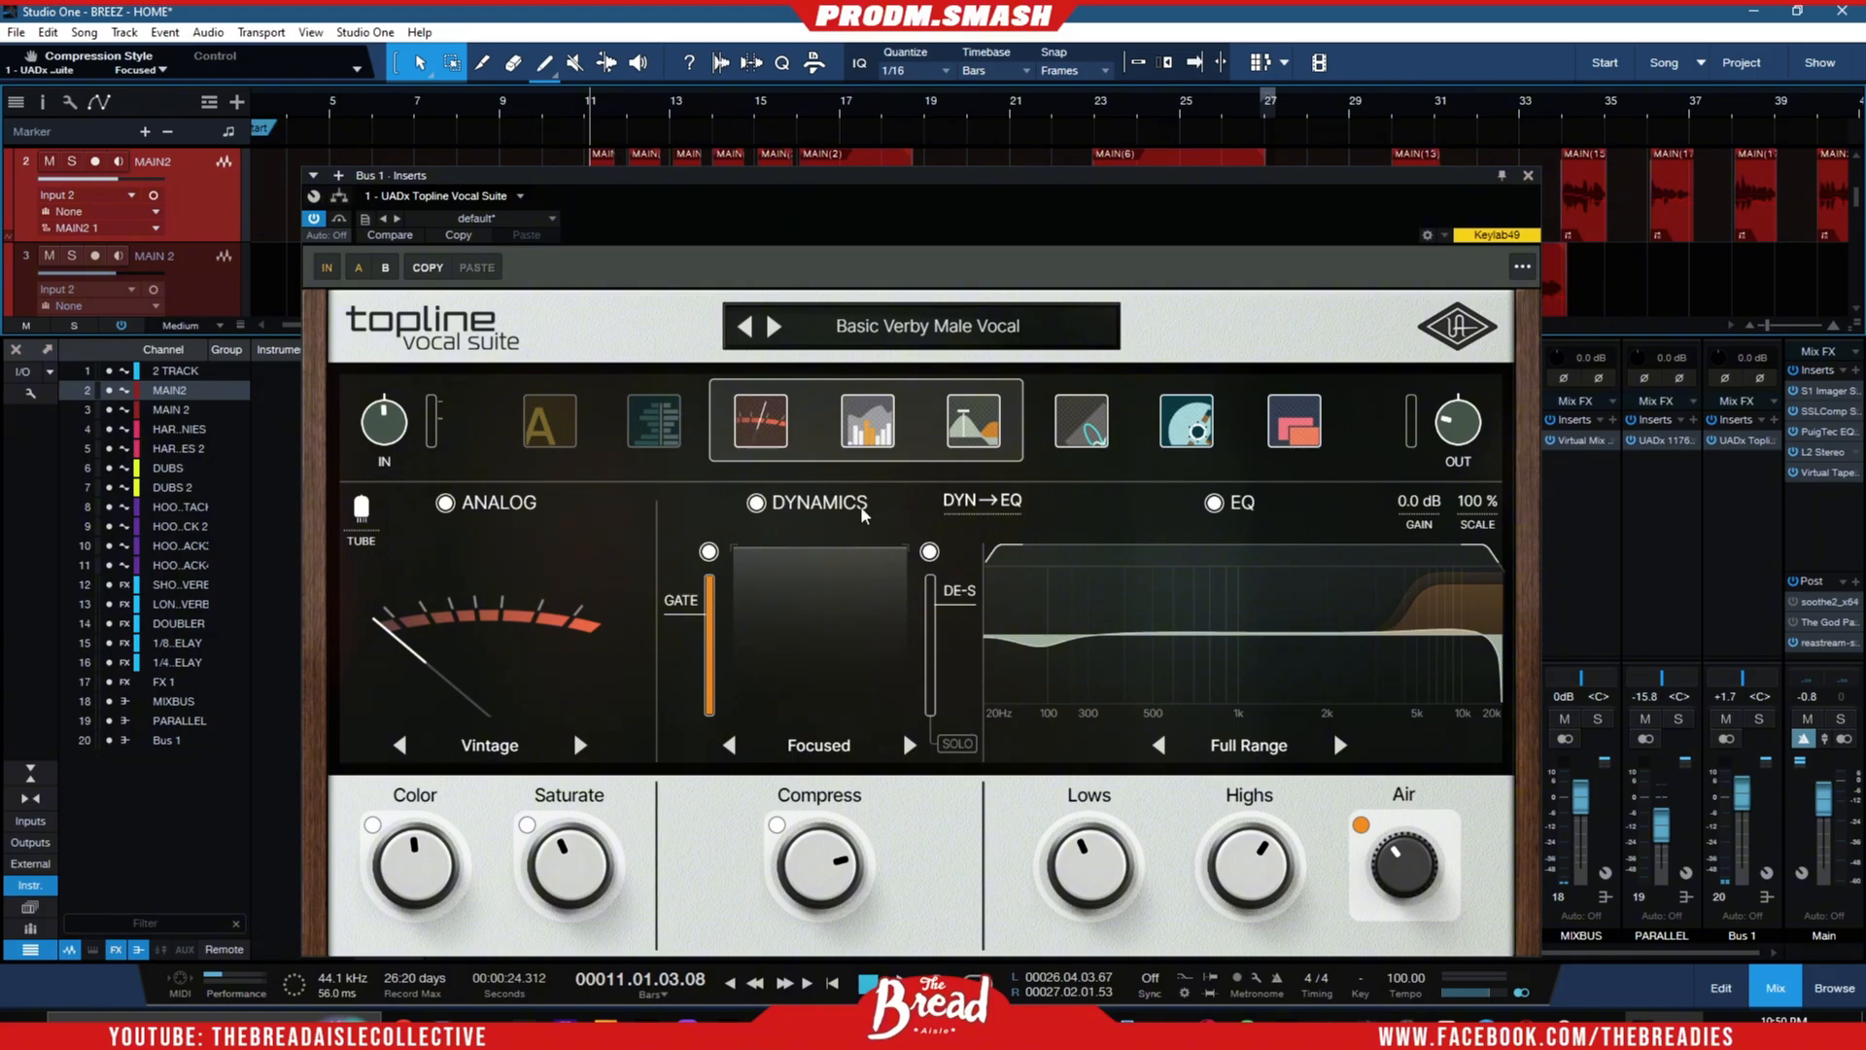
pyautogui.click(958, 743)
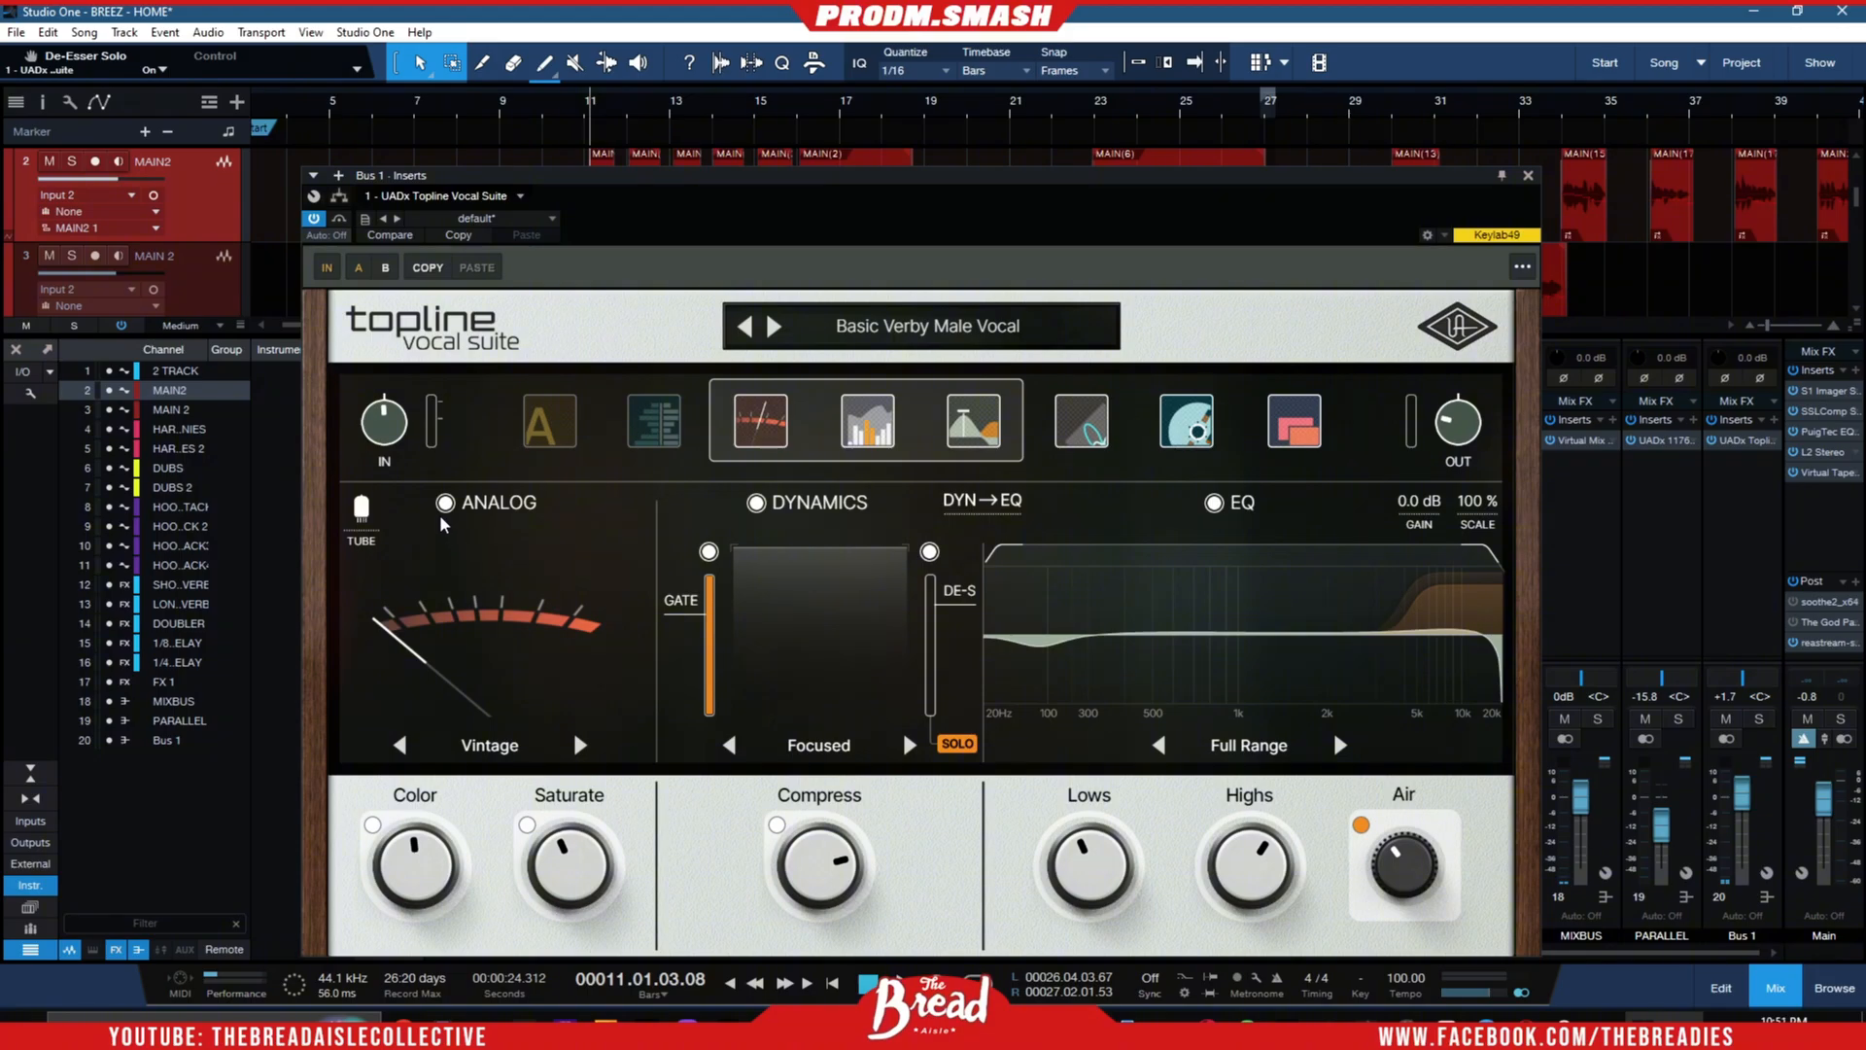
pyautogui.press('space')
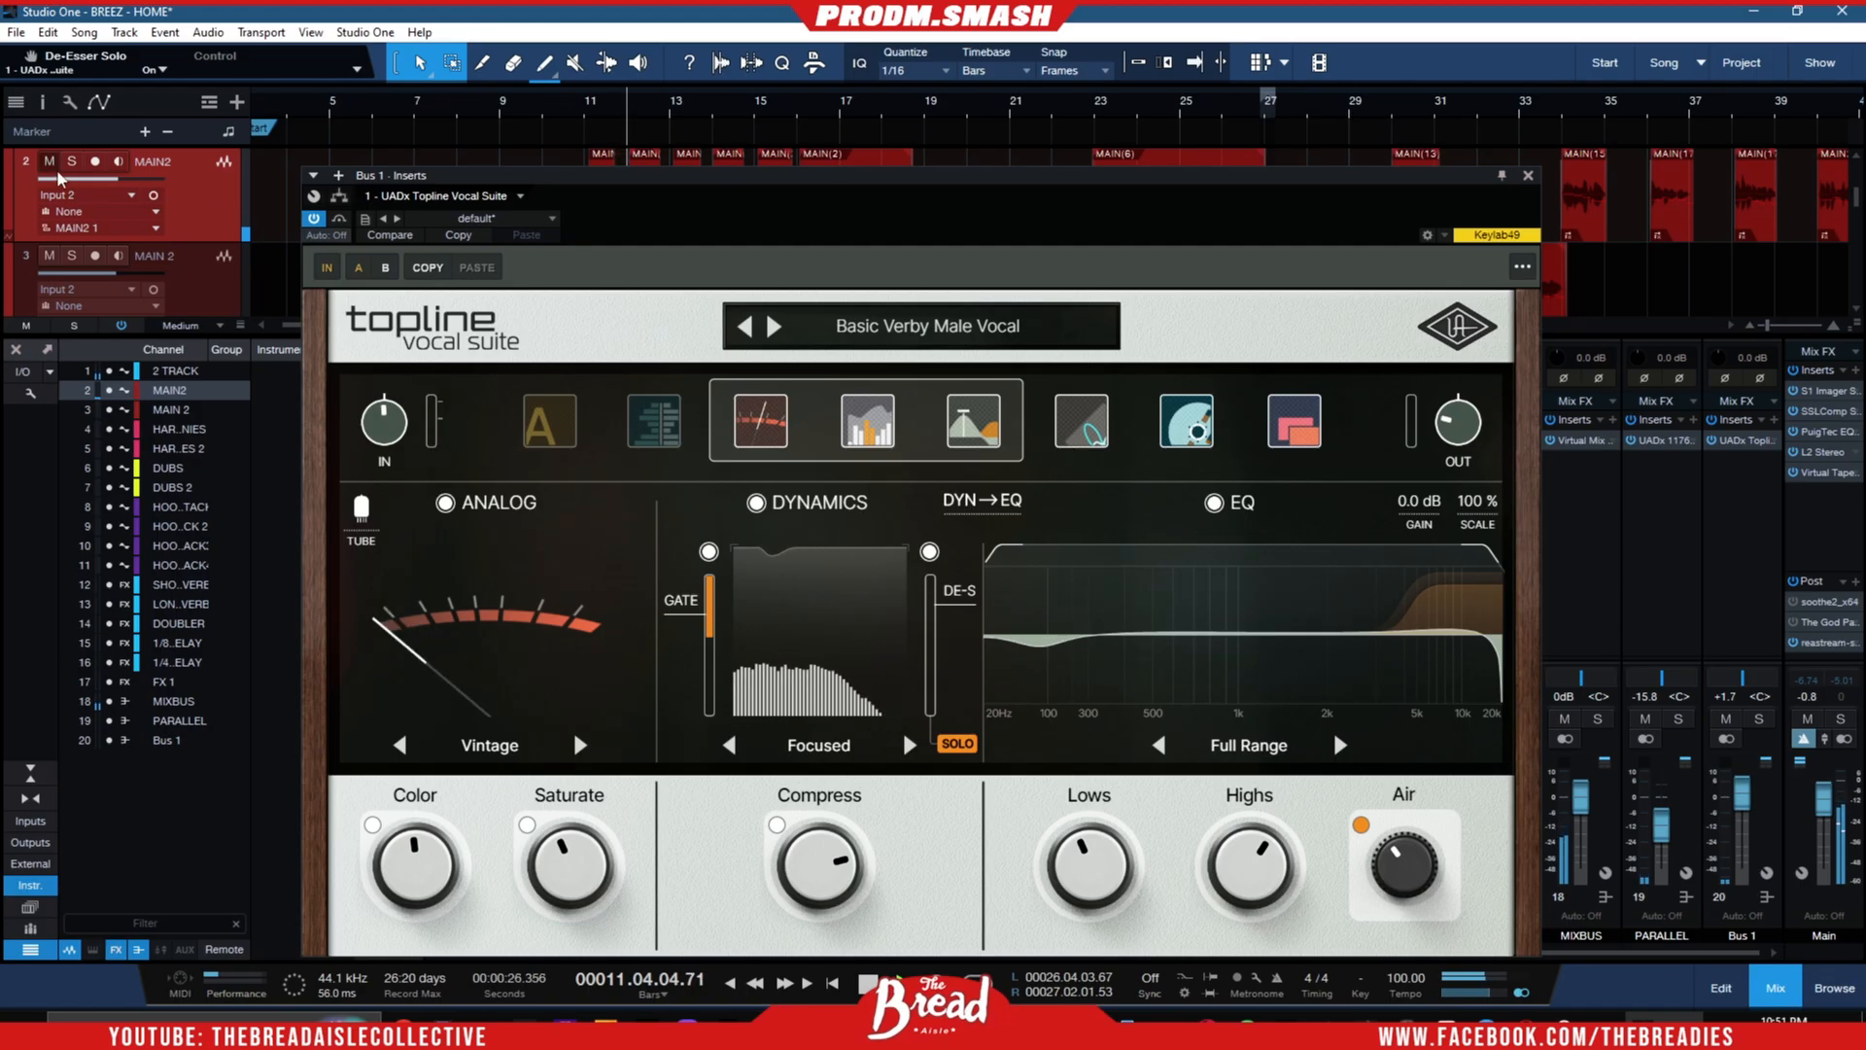
pyautogui.press('s')
pyautogui.moveTo(969, 605); pyautogui.dragTo(970, 622)
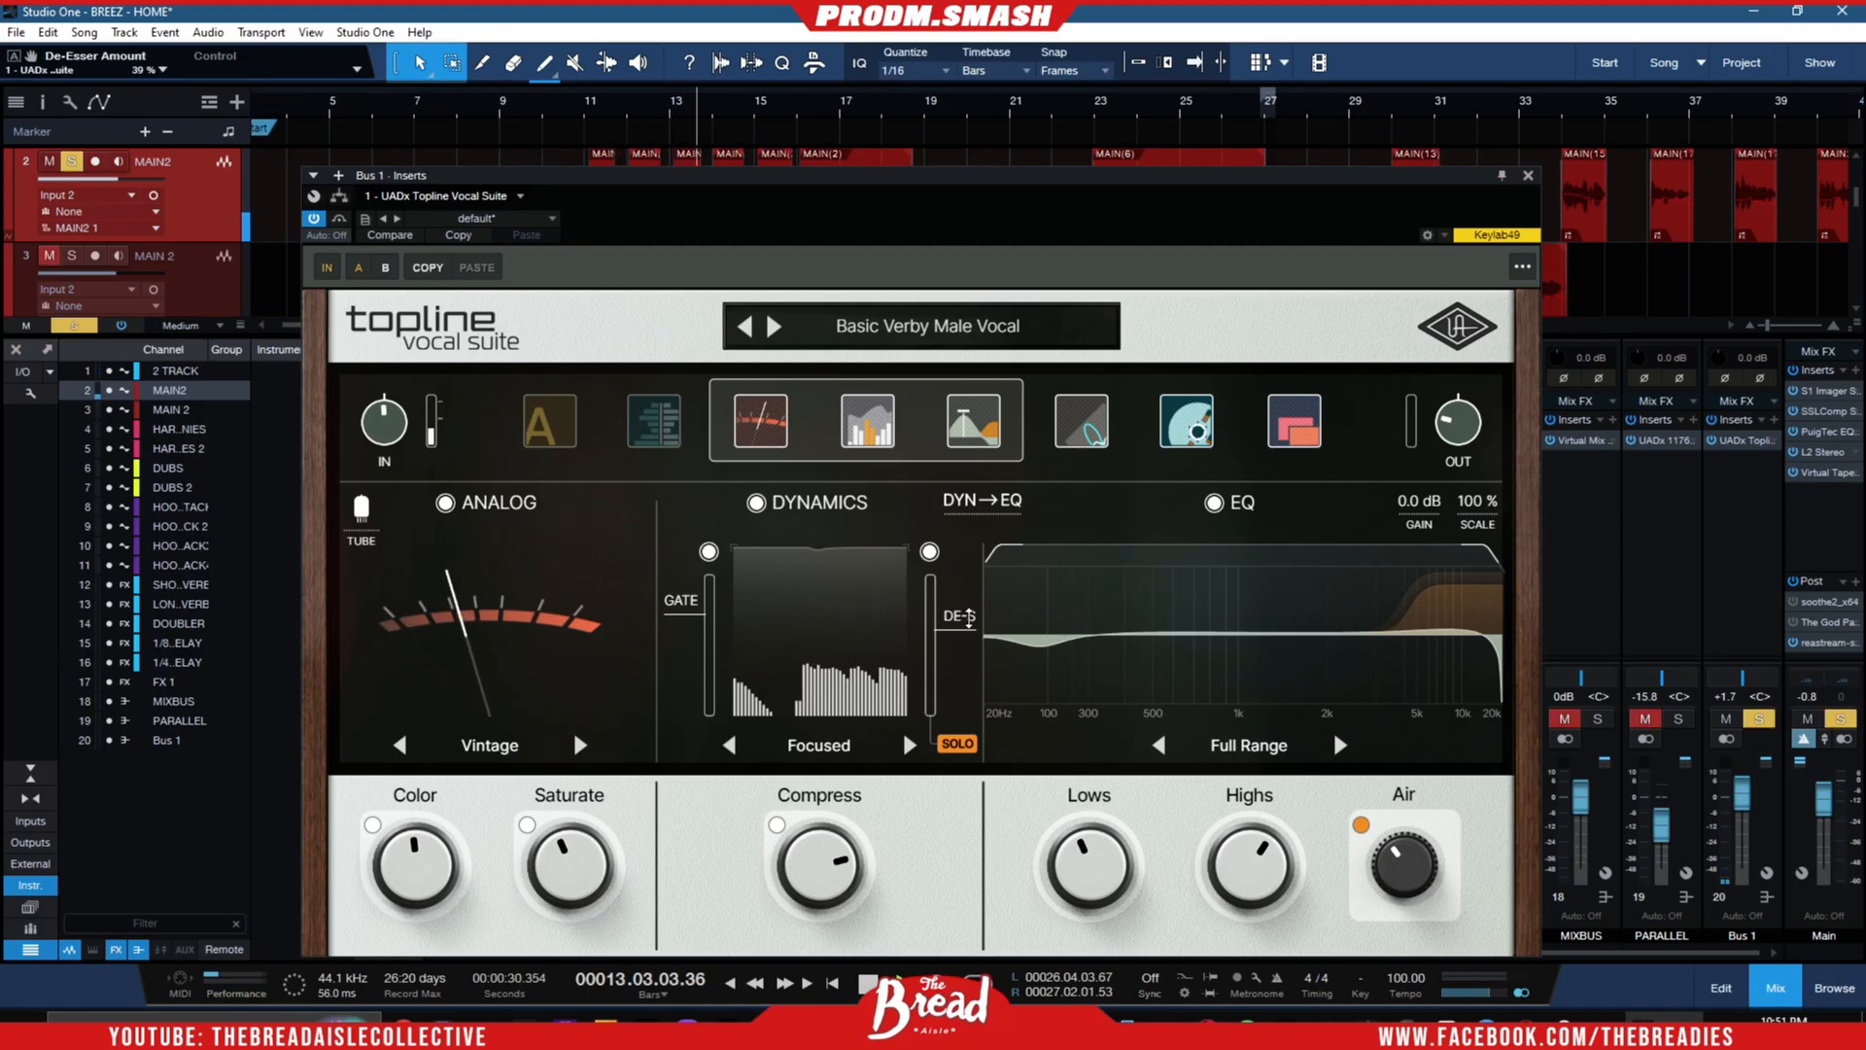
pyautogui.moveTo(970, 622); pyautogui.dragTo(969, 593)
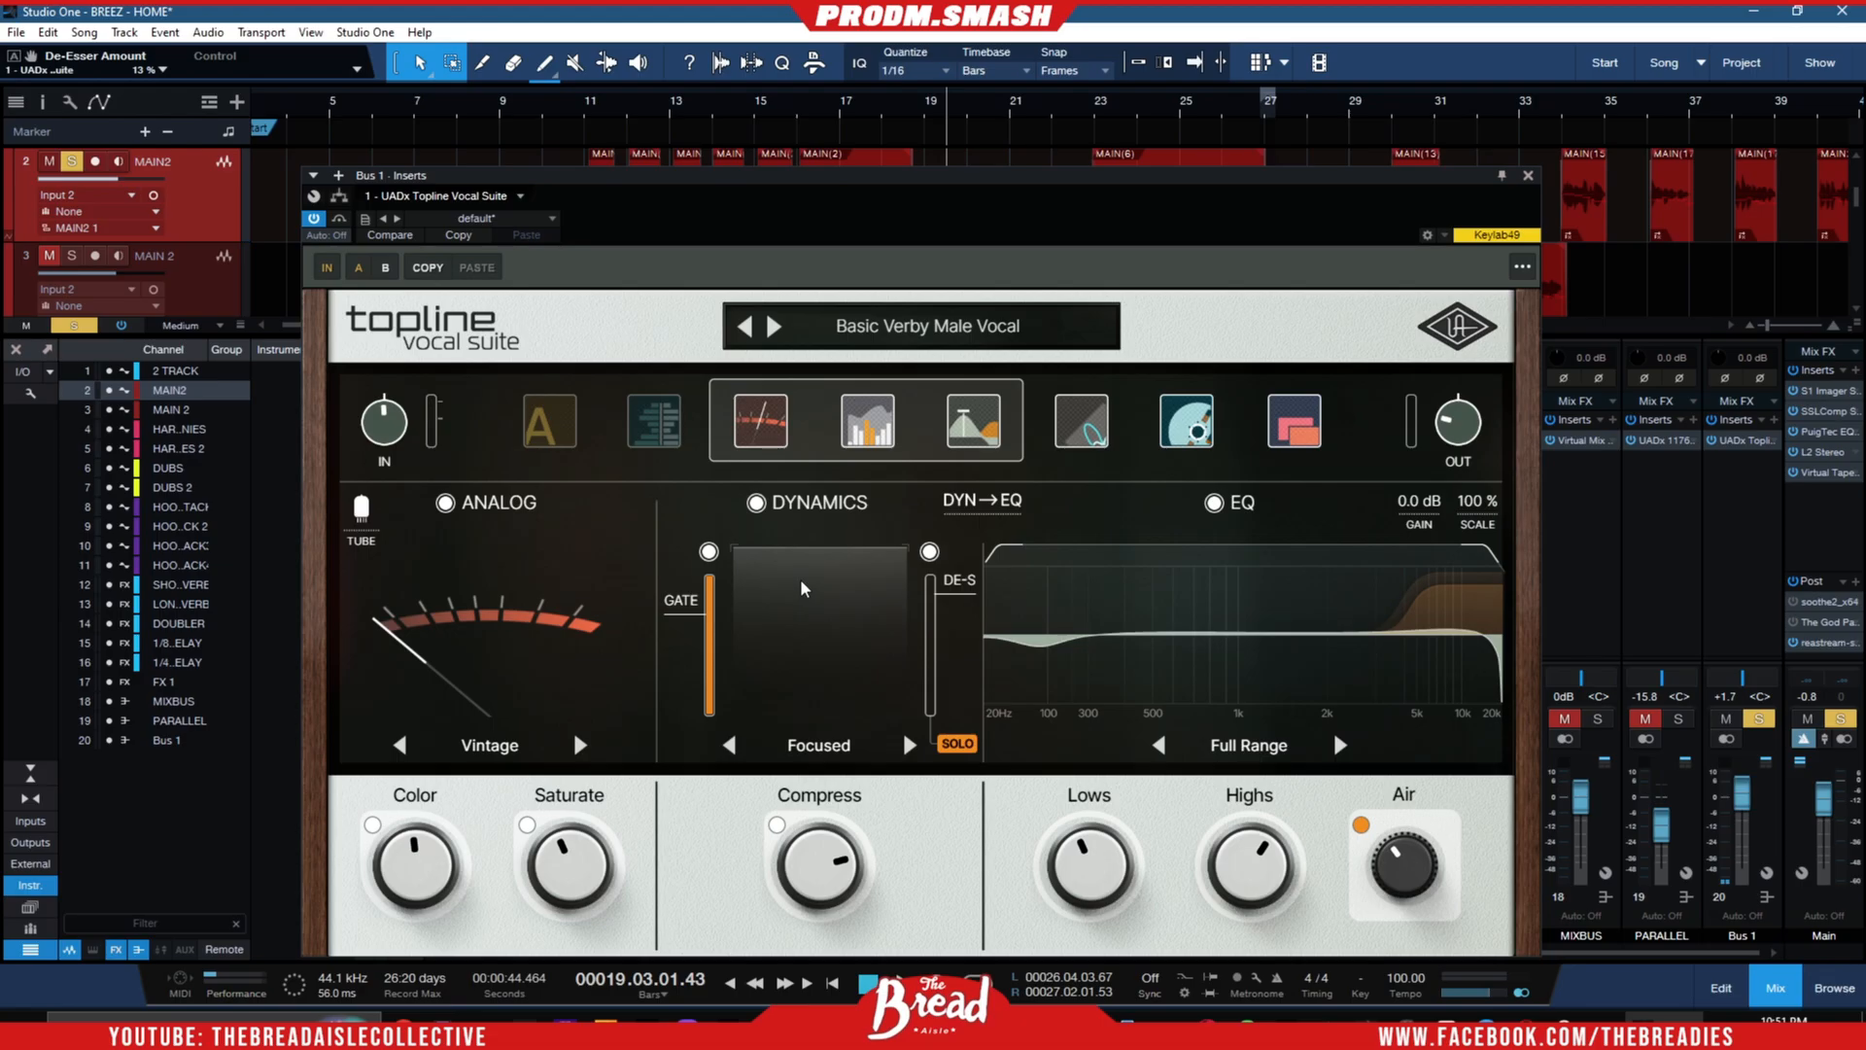
# - Turn off the de-esser solo, set its amount to 20 %, and replay from bar 11 with the MAIN2 track unsoloed
pyautogui.click(960, 744)
pyautogui.click(954, 597)
pyautogui.moveTo(956, 600); pyautogui.dragTo(954, 593)
pyautogui.click(589, 108)
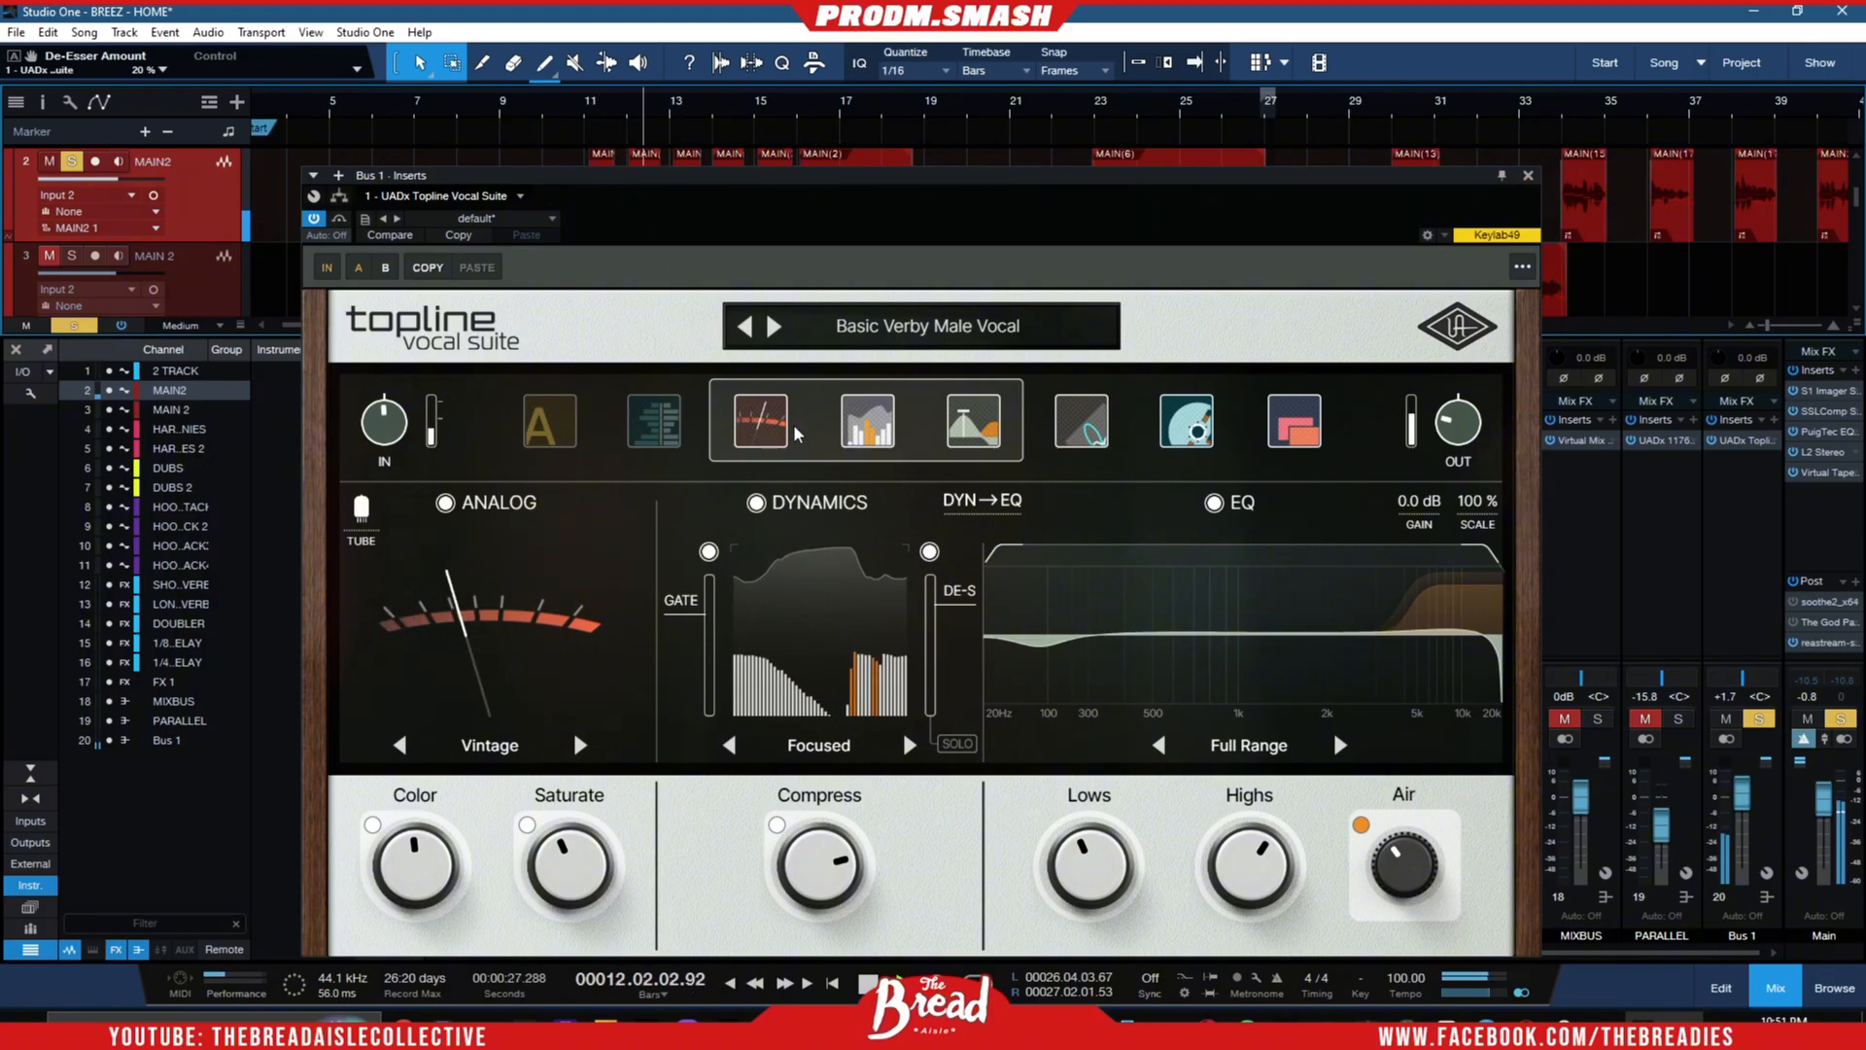
pyautogui.click(73, 325)
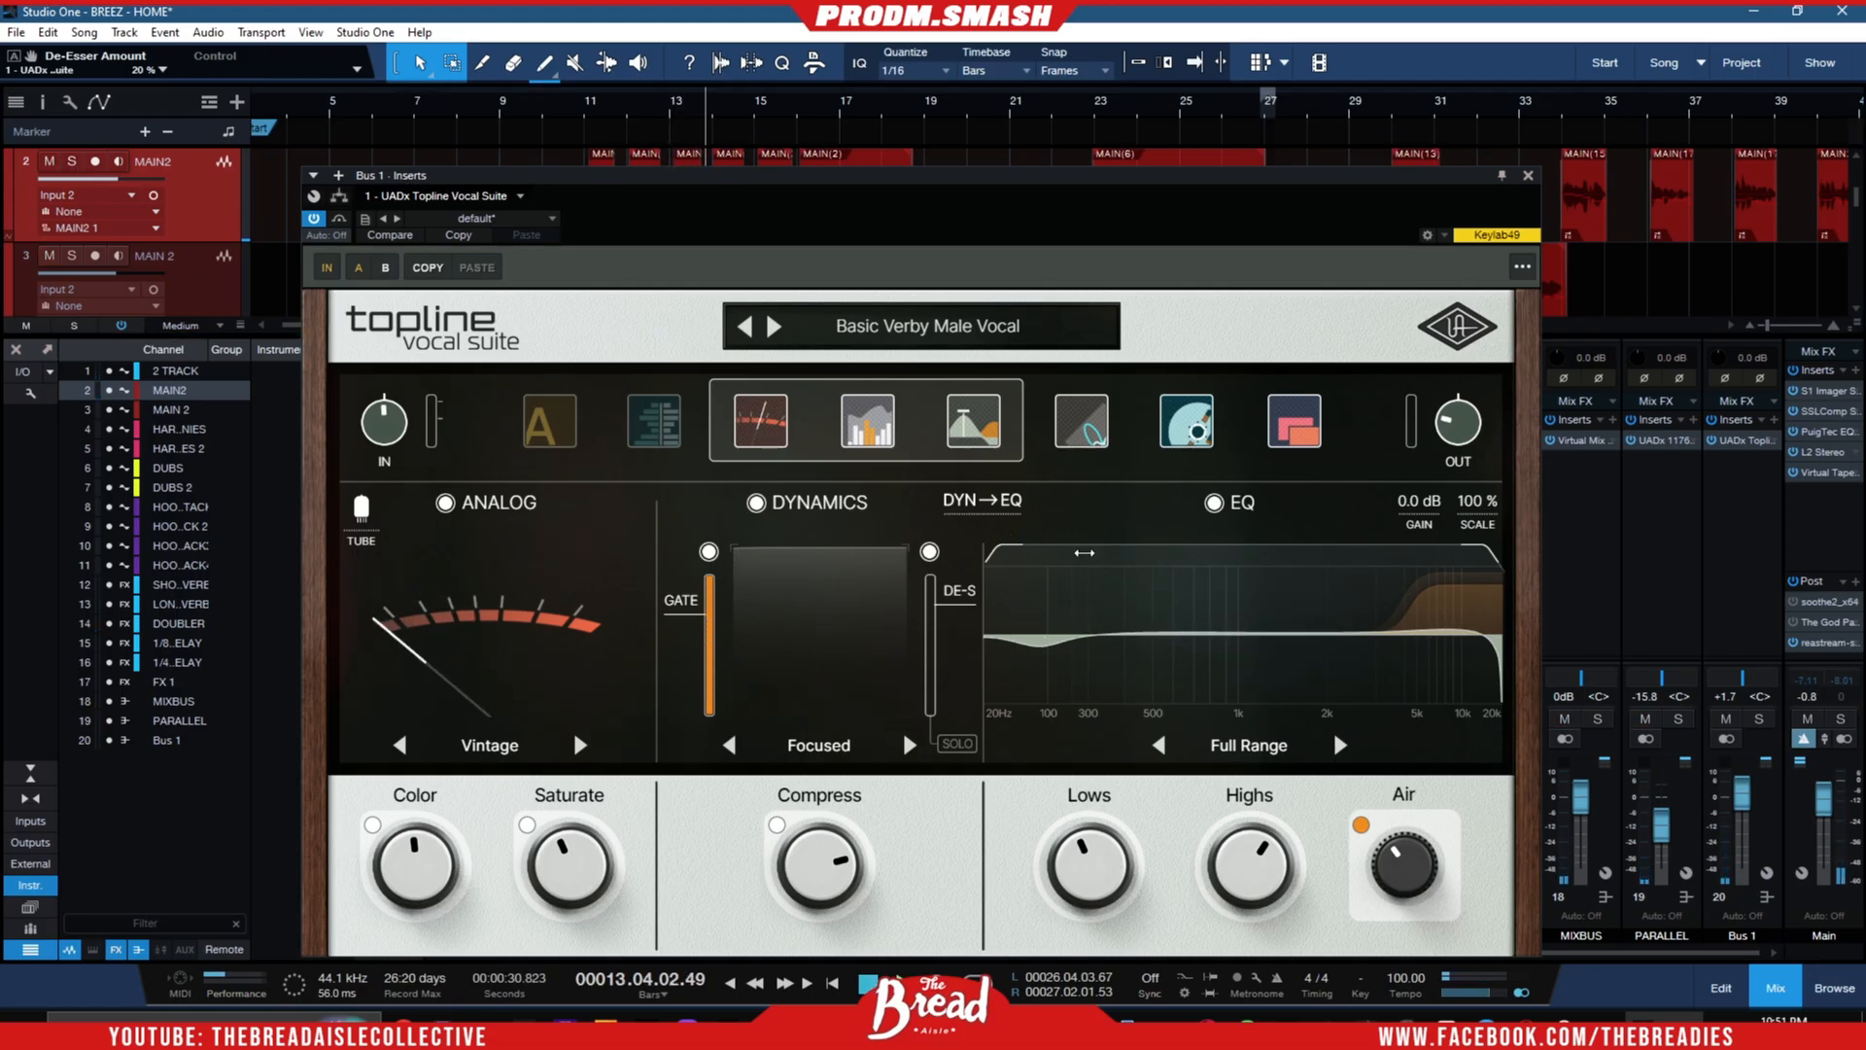
# - Set the EQ's low filter to 124 Hz and its low-mid band to a -2.2 dB cut with 0.0 dB boost
pyautogui.moveTo(1191, 573)
pyautogui.moveTo(991, 550); pyautogui.dragTo(1025, 552)
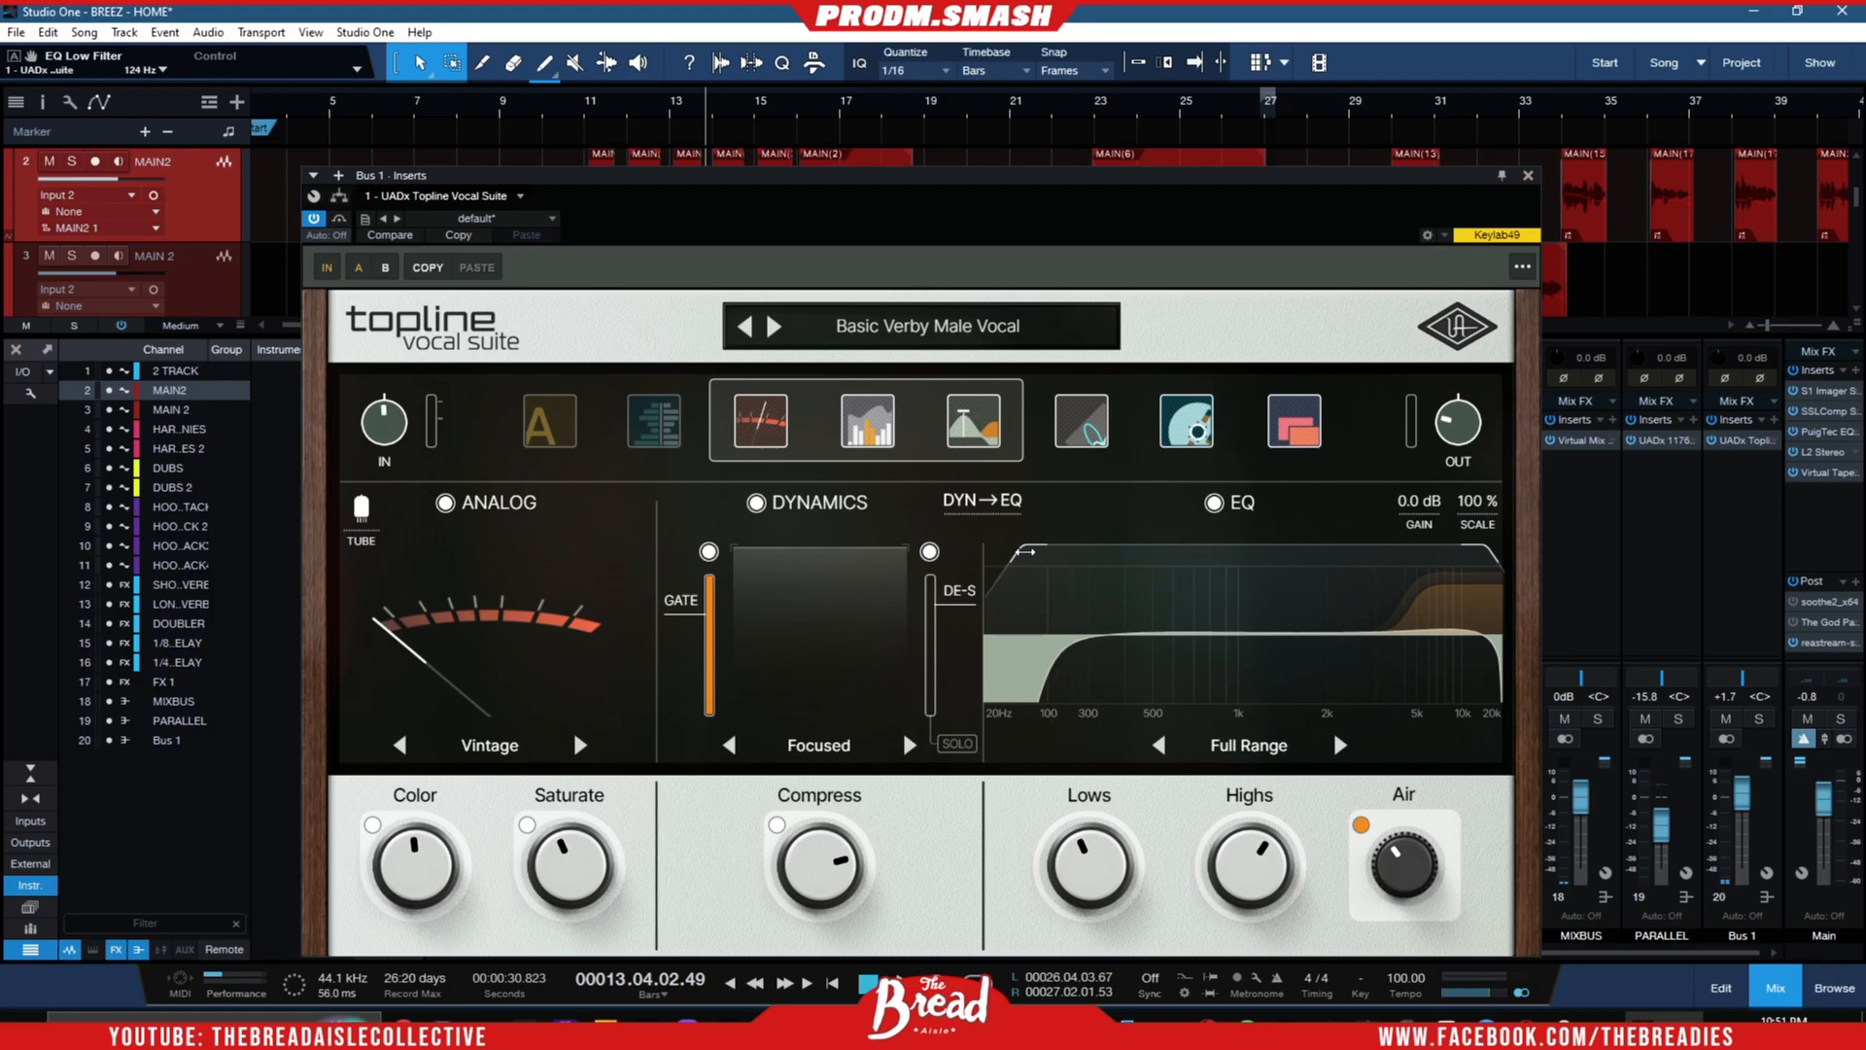
pyautogui.moveTo(1111, 680)
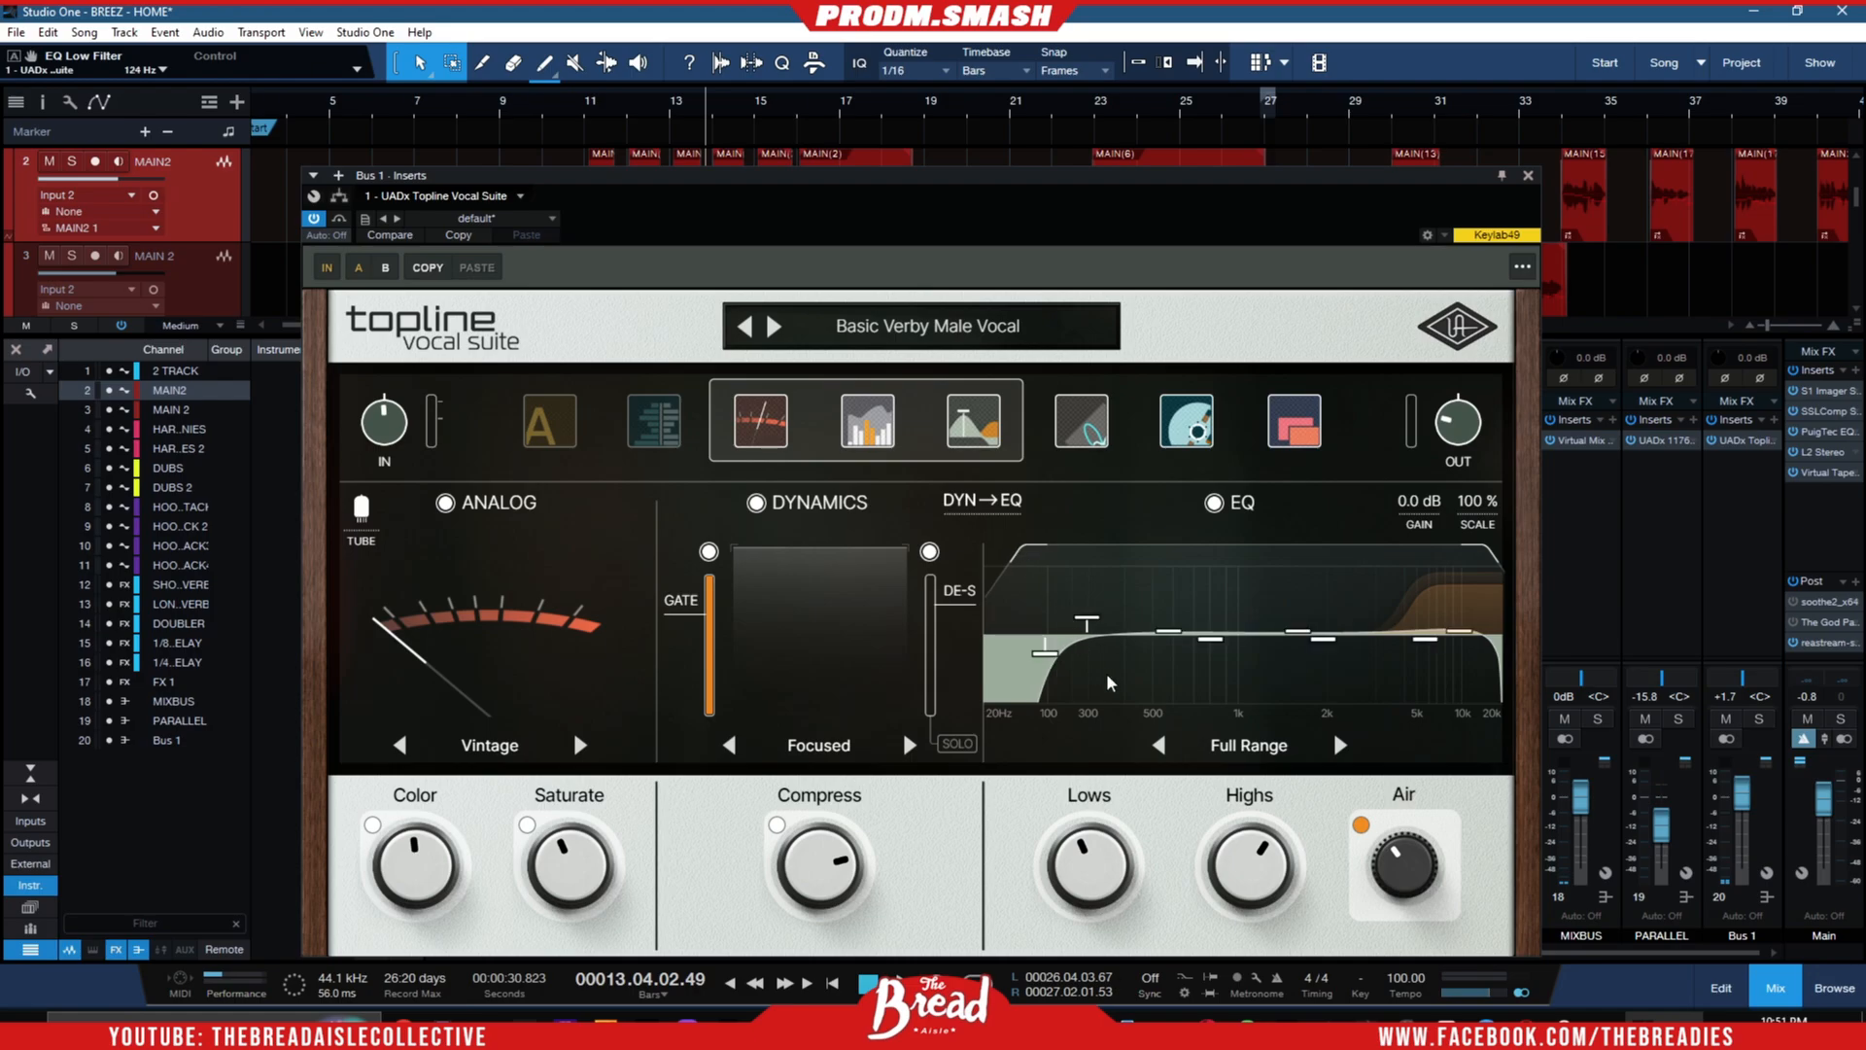
pyautogui.moveTo(1168, 633); pyautogui.dragTo(1210, 649)
pyautogui.doubleClick(1169, 630)
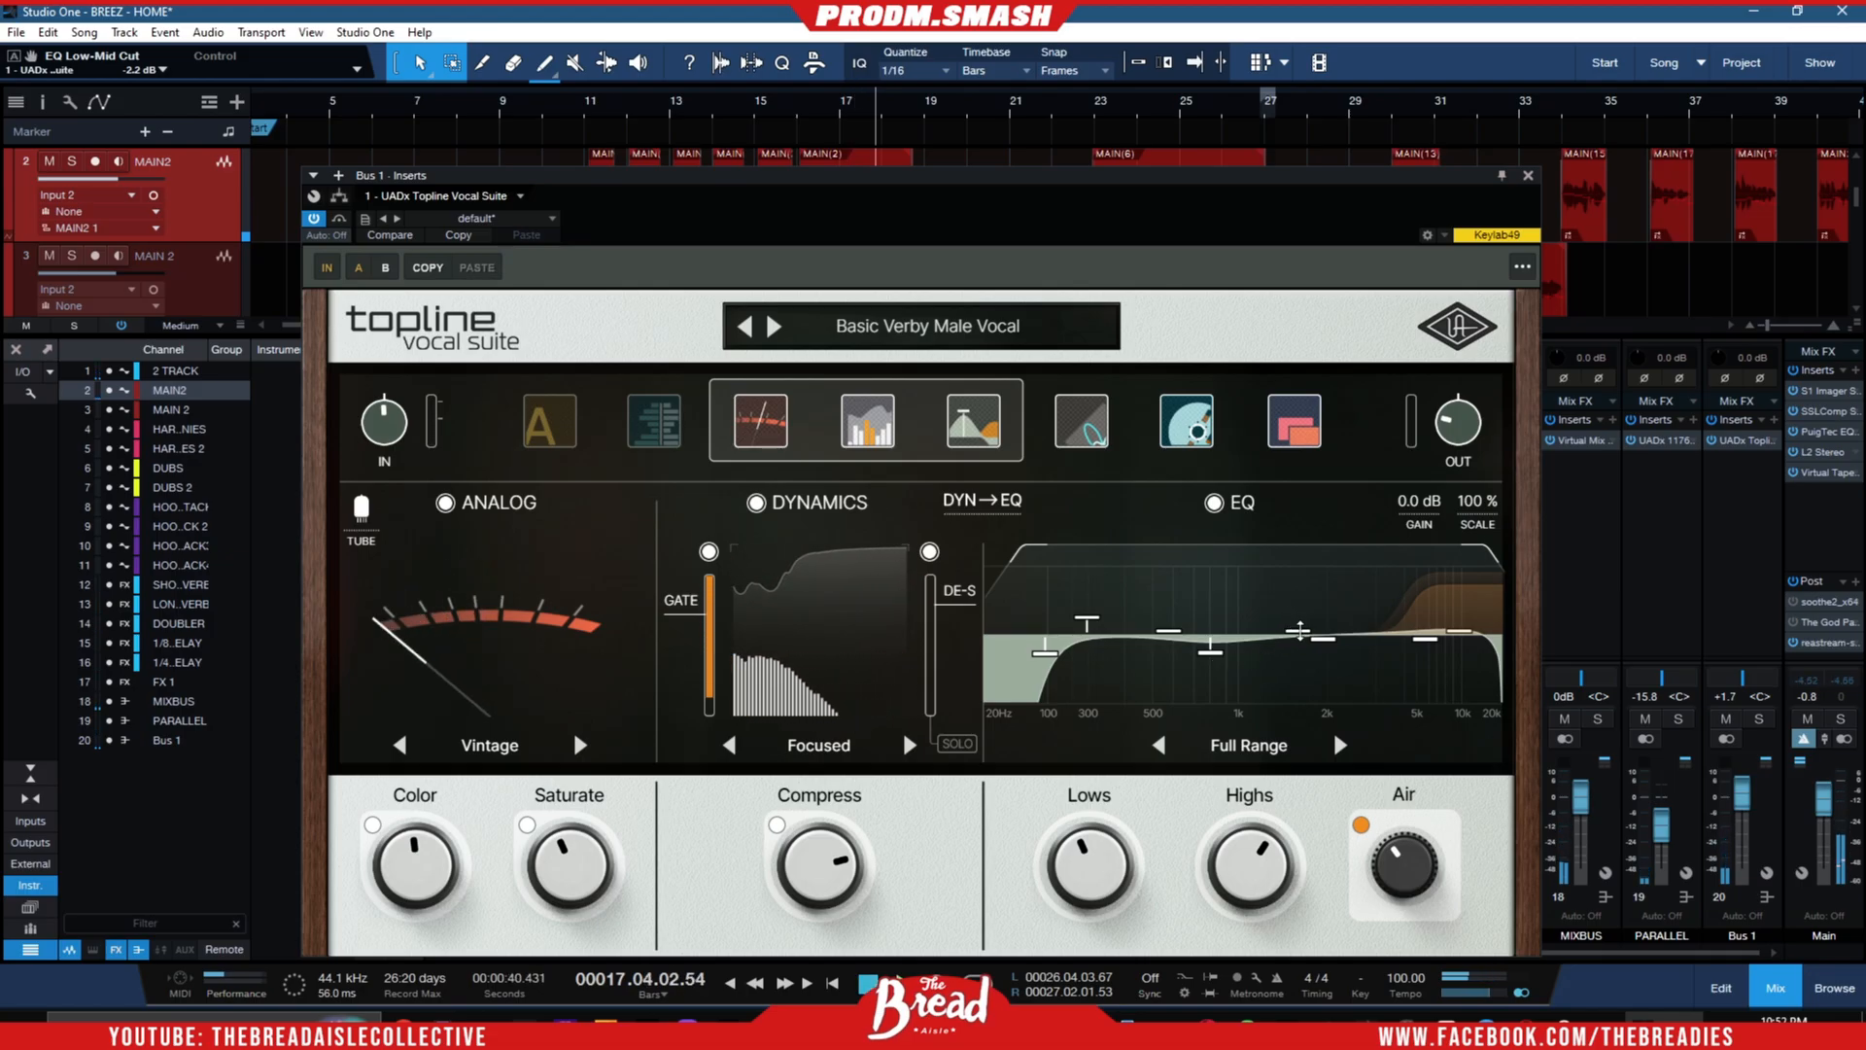
pyautogui.click(1175, 630)
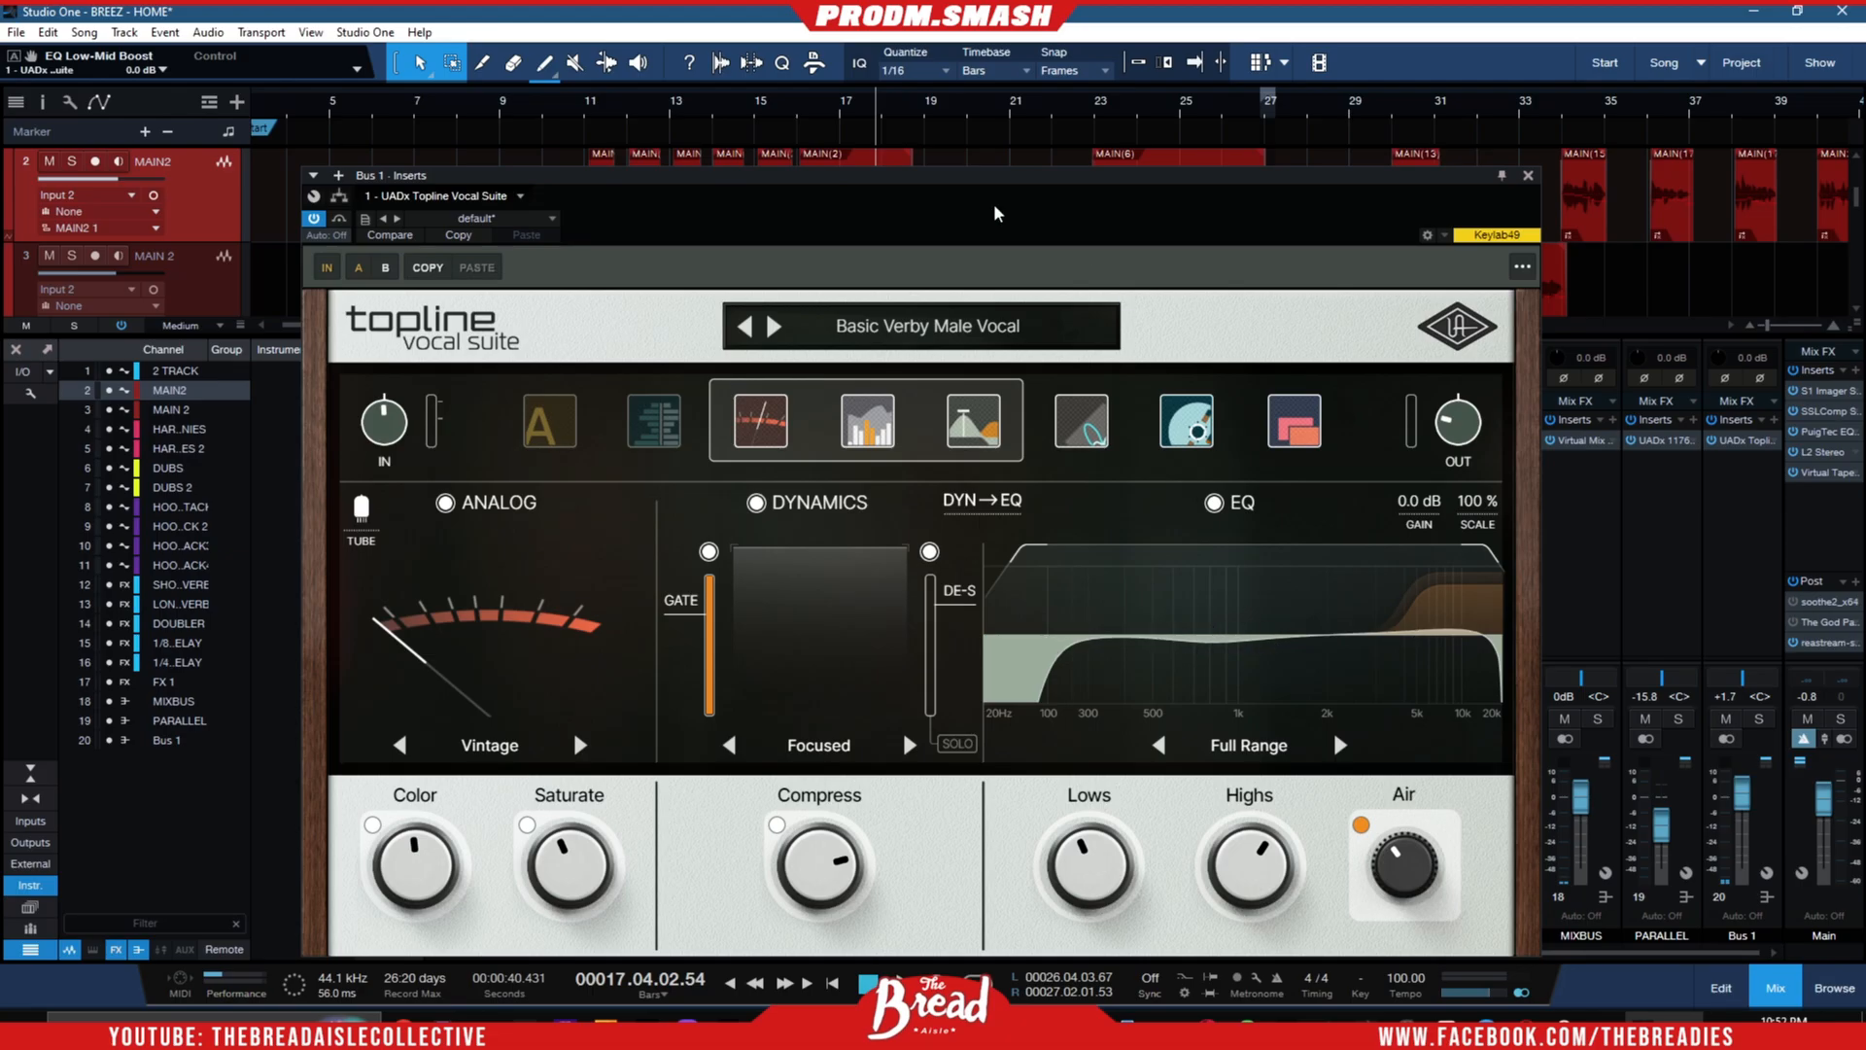
# - Audition the Mid-Range Focus and Brilliant EQ curves from about bar 11 and return to Full Range
pyautogui.click(590, 108)
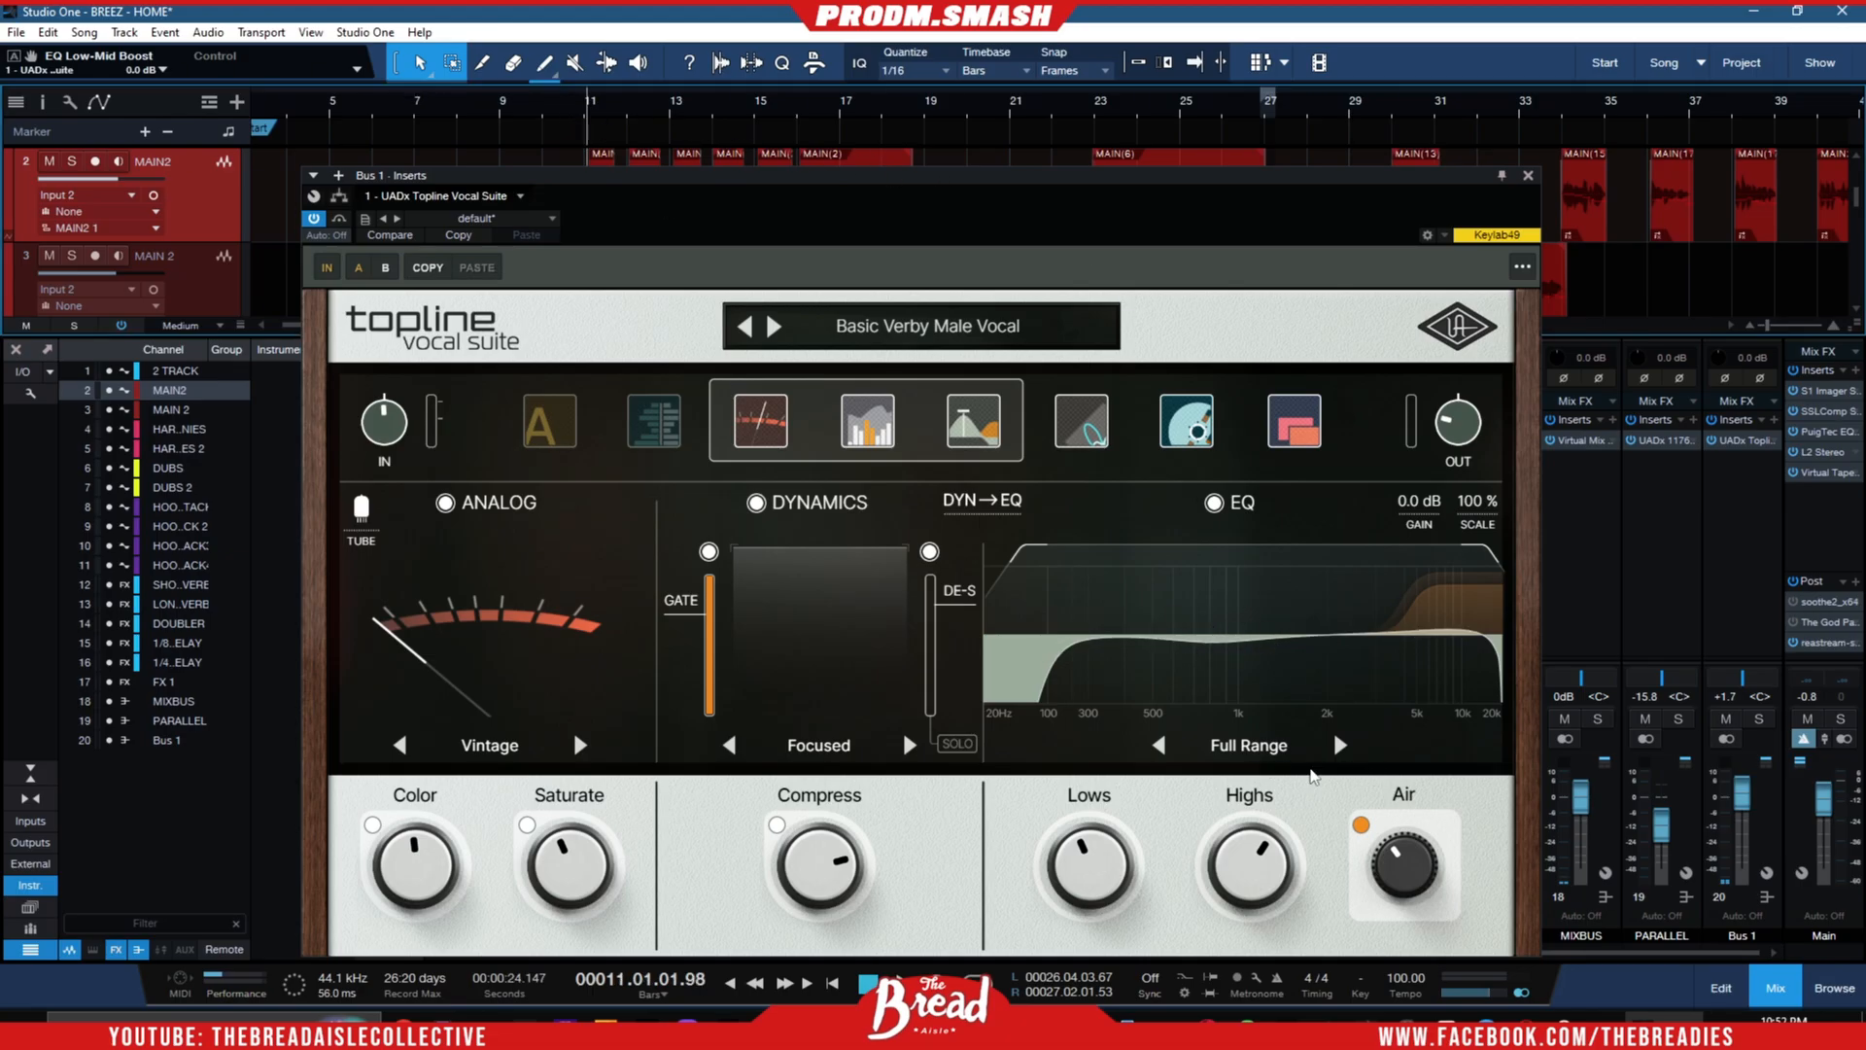
pyautogui.press('space')
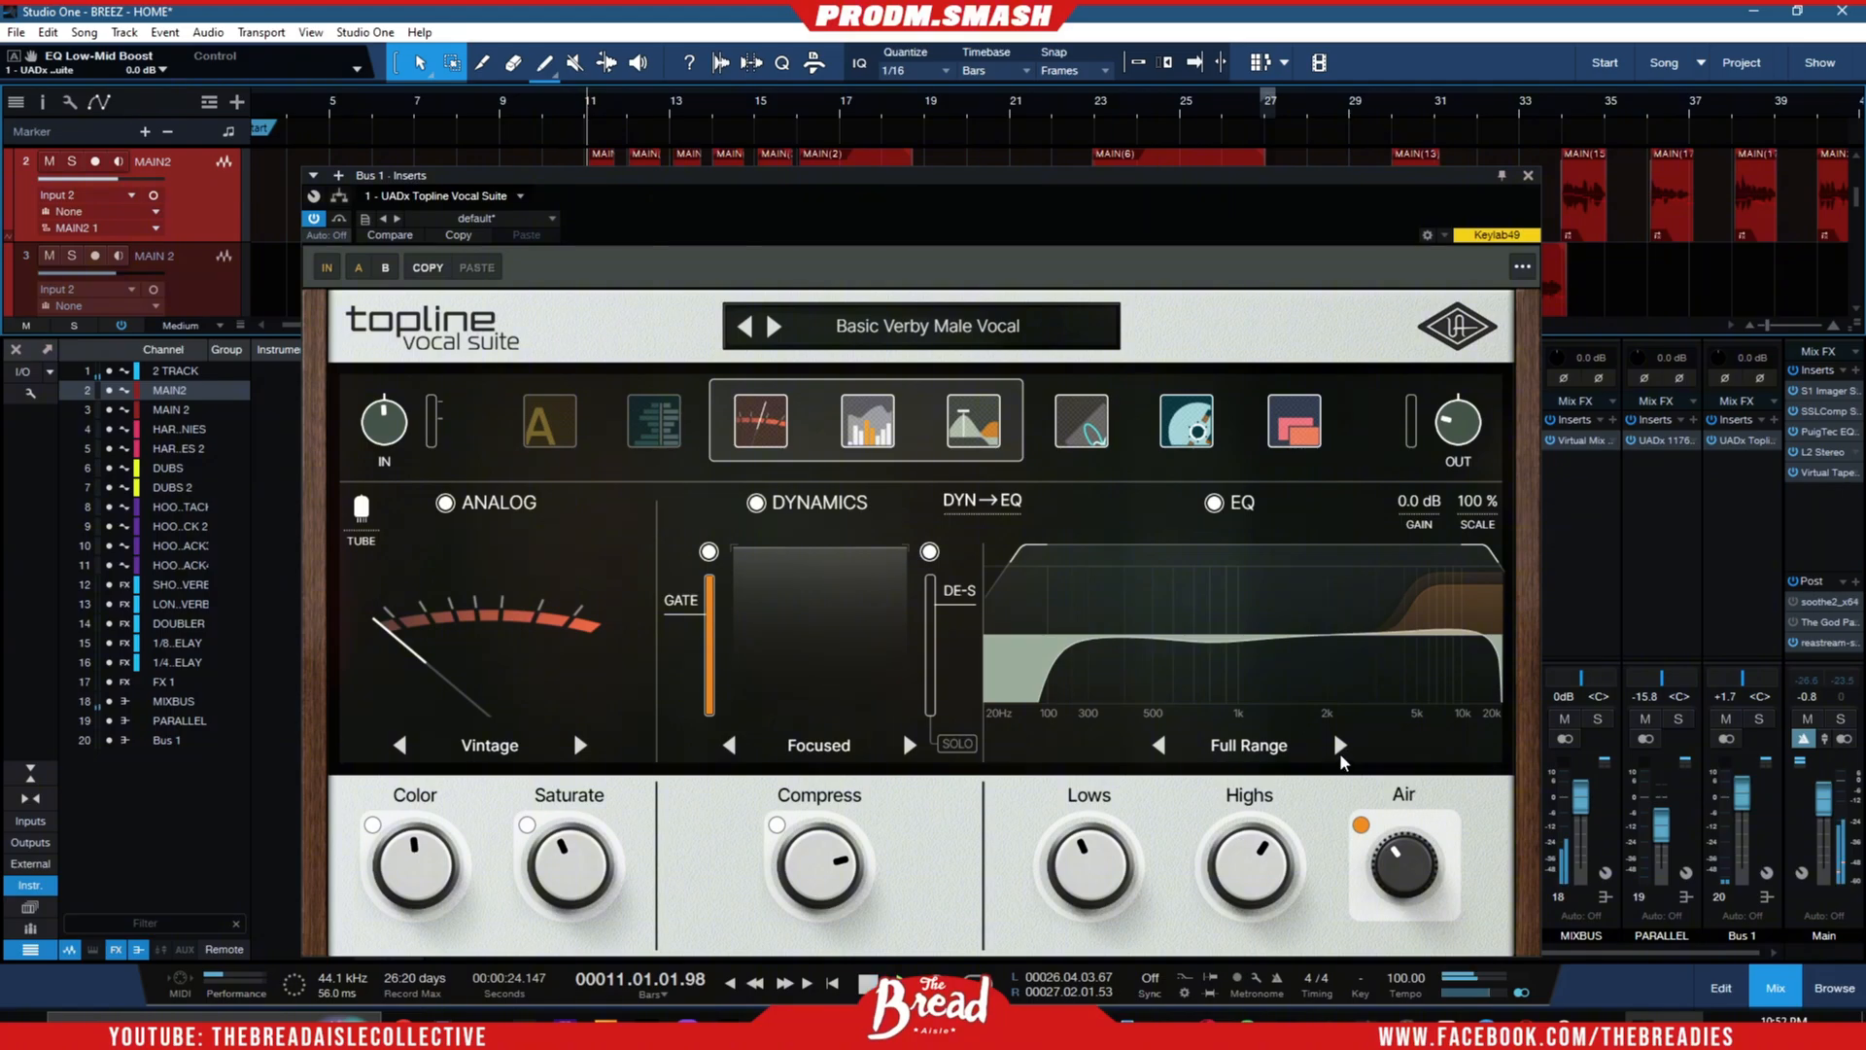
pyautogui.click(1340, 751)
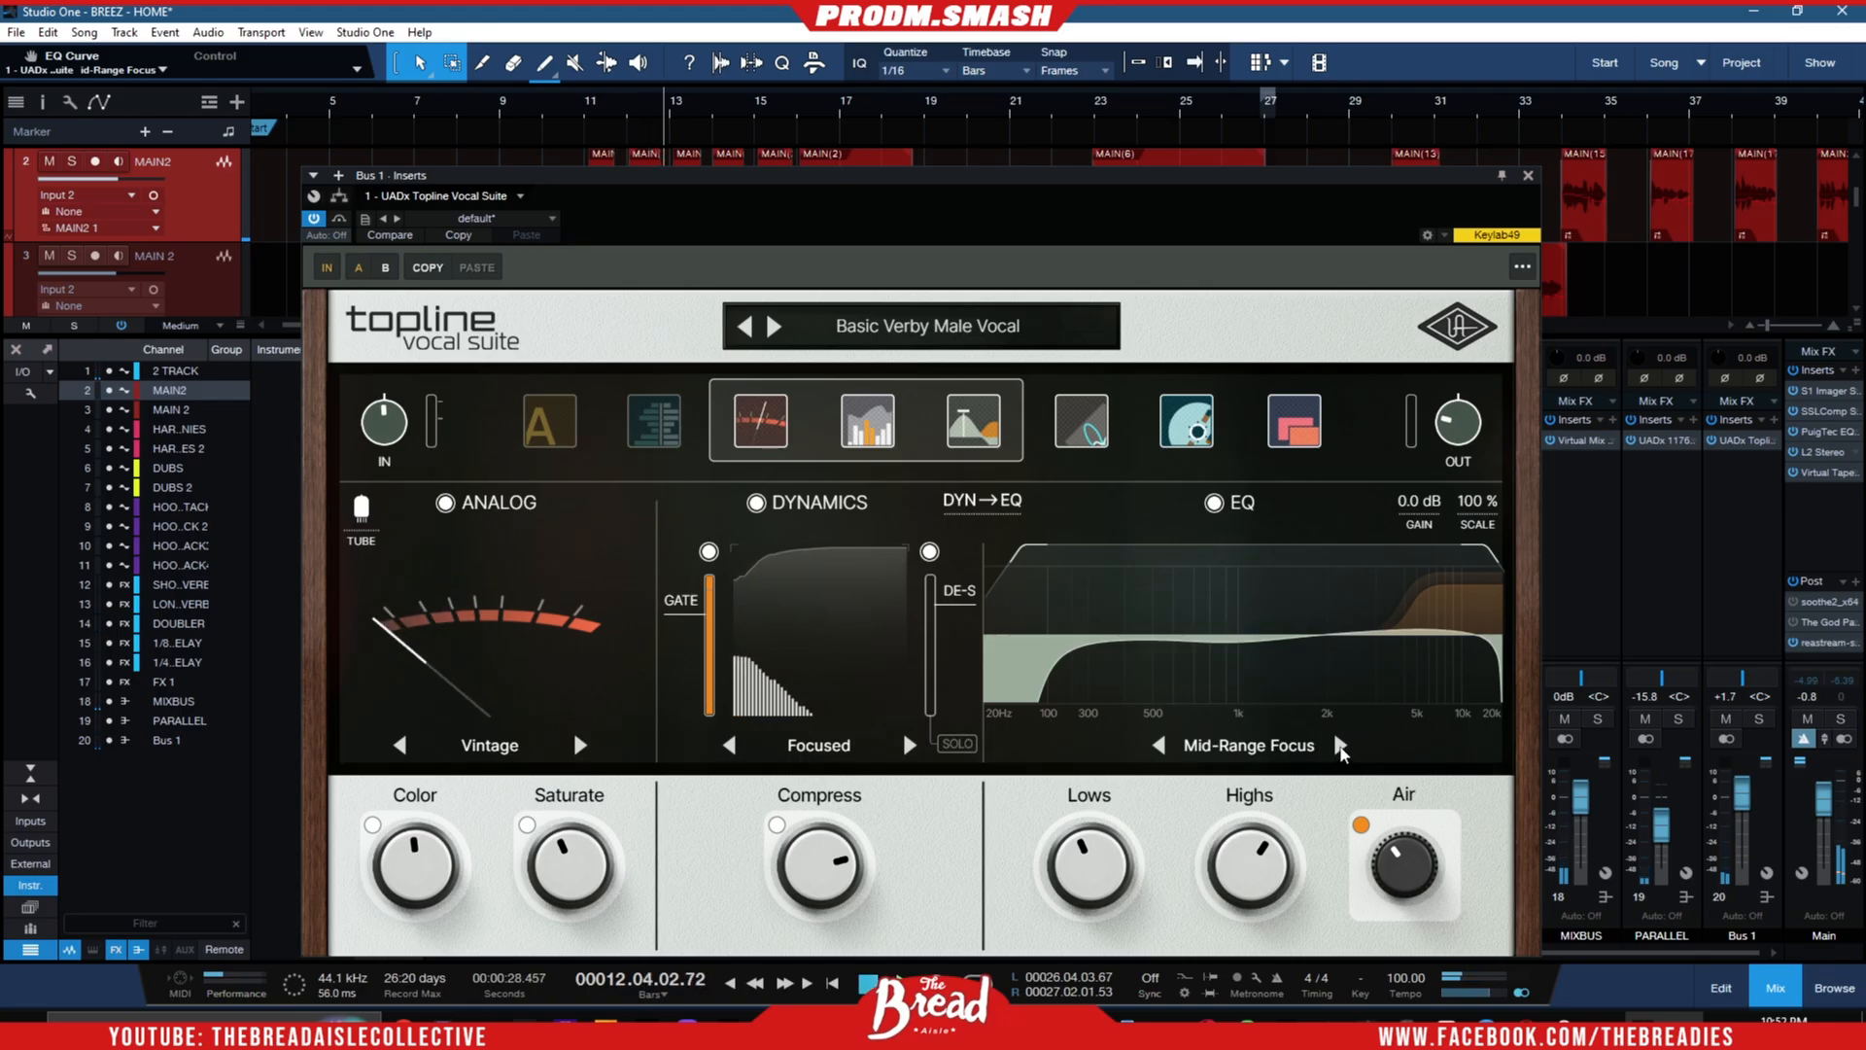
pyautogui.moveTo(1222, 545)
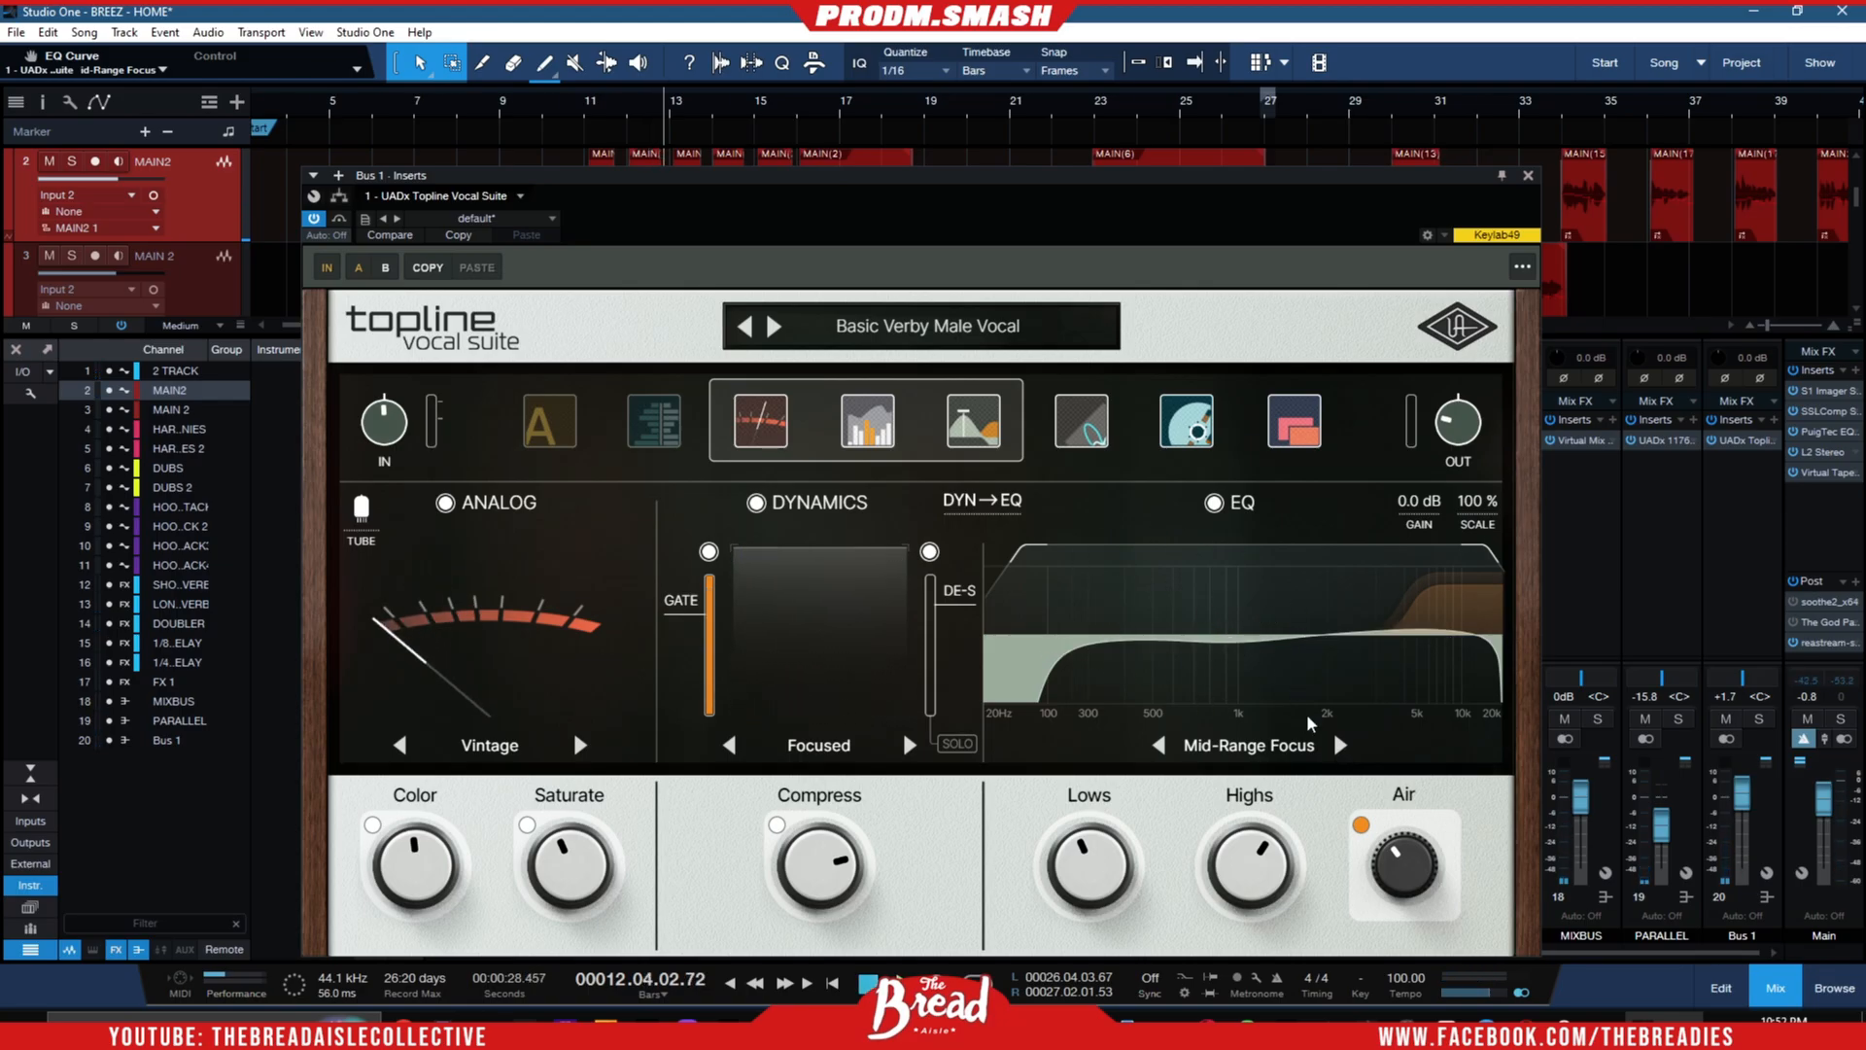
pyautogui.click(1339, 745)
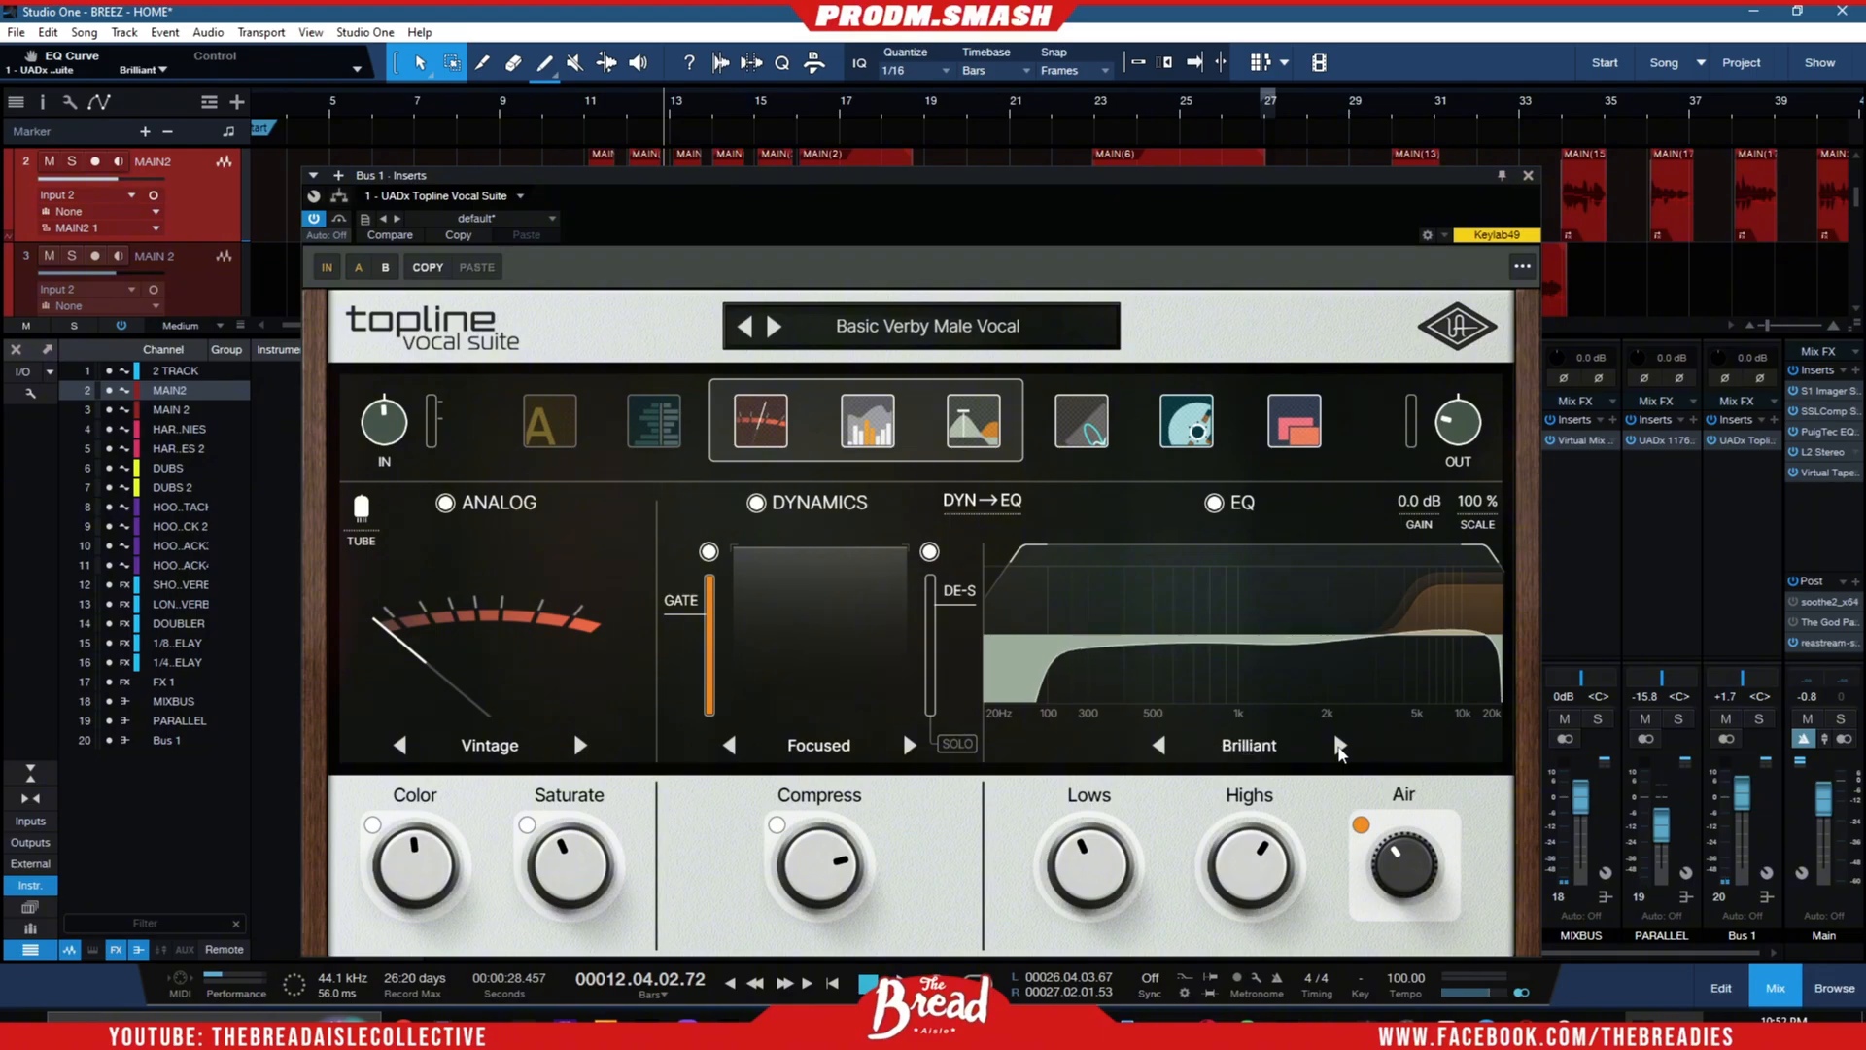
pyautogui.press('space')
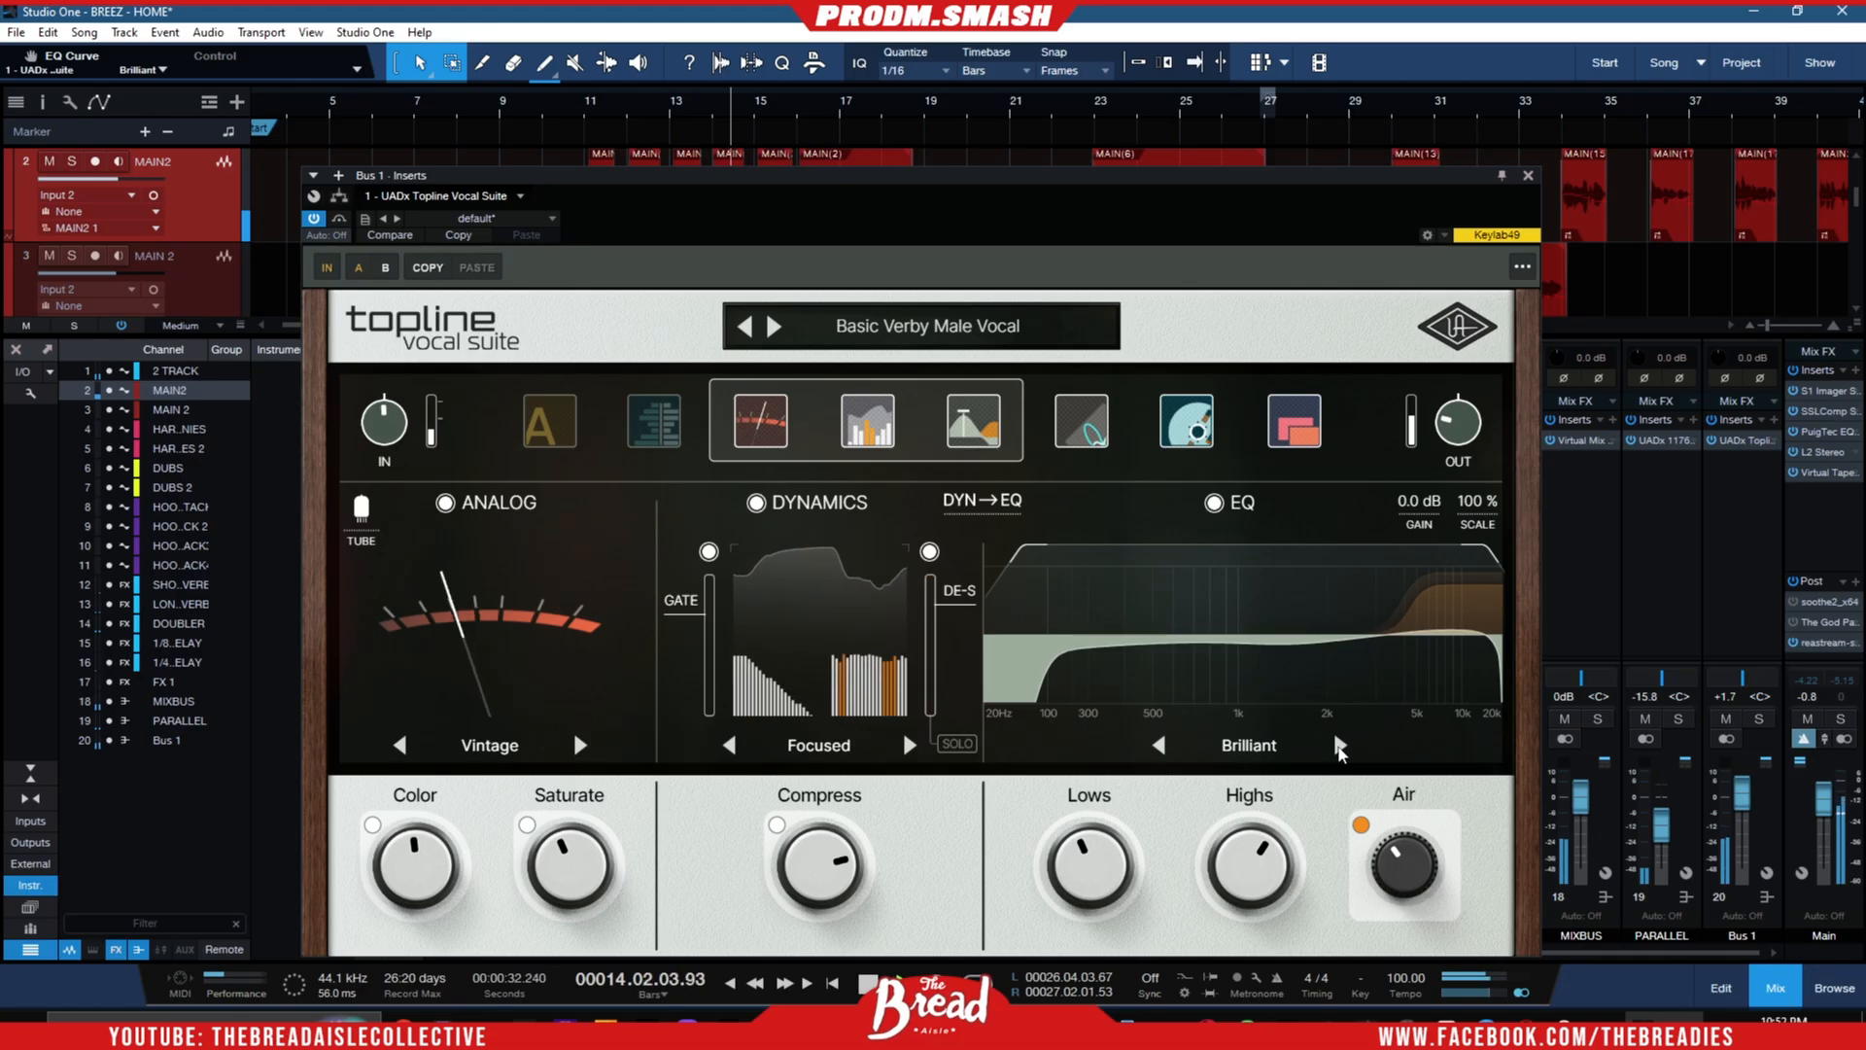
pyautogui.click(1339, 746)
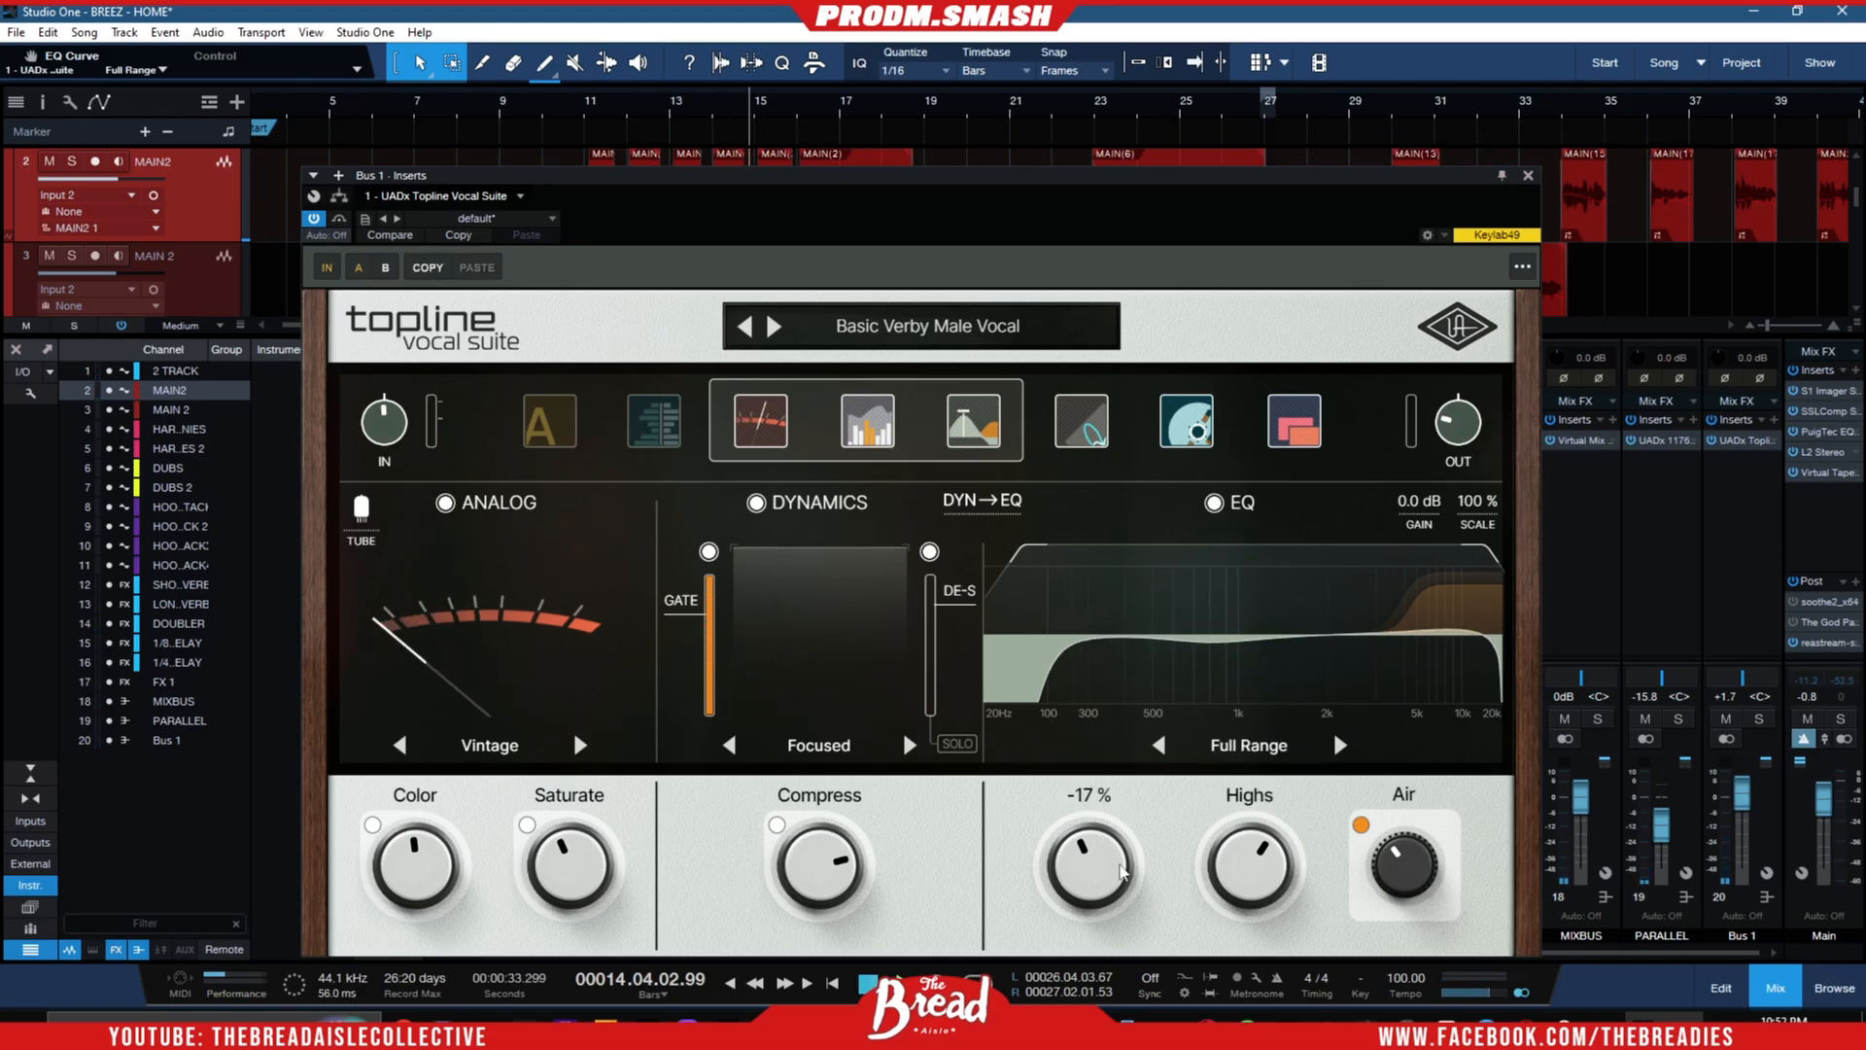
# - Try different EQ Lows amounts below zero and settle on -1 %
pyautogui.moveTo(1351, 878)
pyautogui.scroll(3, 1100, 856)
pyautogui.scroll(5, 1104, 857)
pyautogui.scroll(-10, 1104, 869)
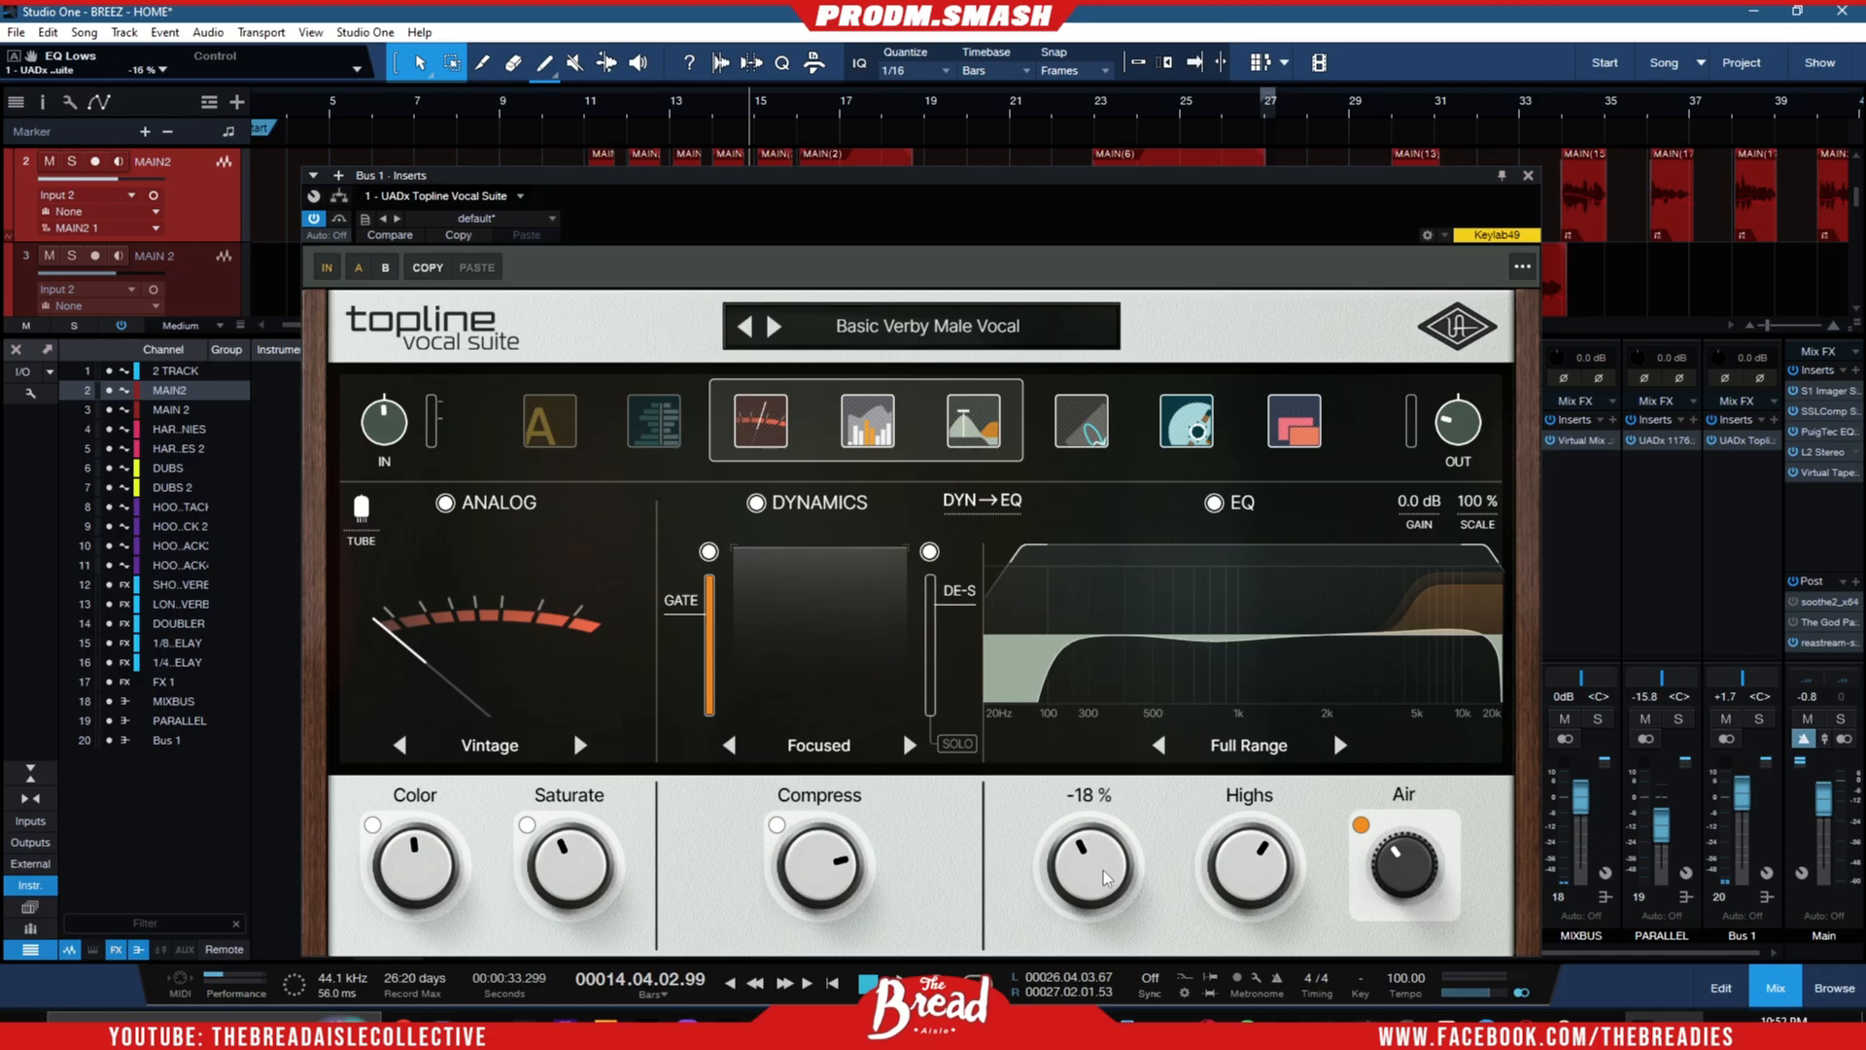
pyautogui.scroll(5, 1099, 865)
pyautogui.scroll(-8, 1099, 869)
pyautogui.scroll(15, 1095, 860)
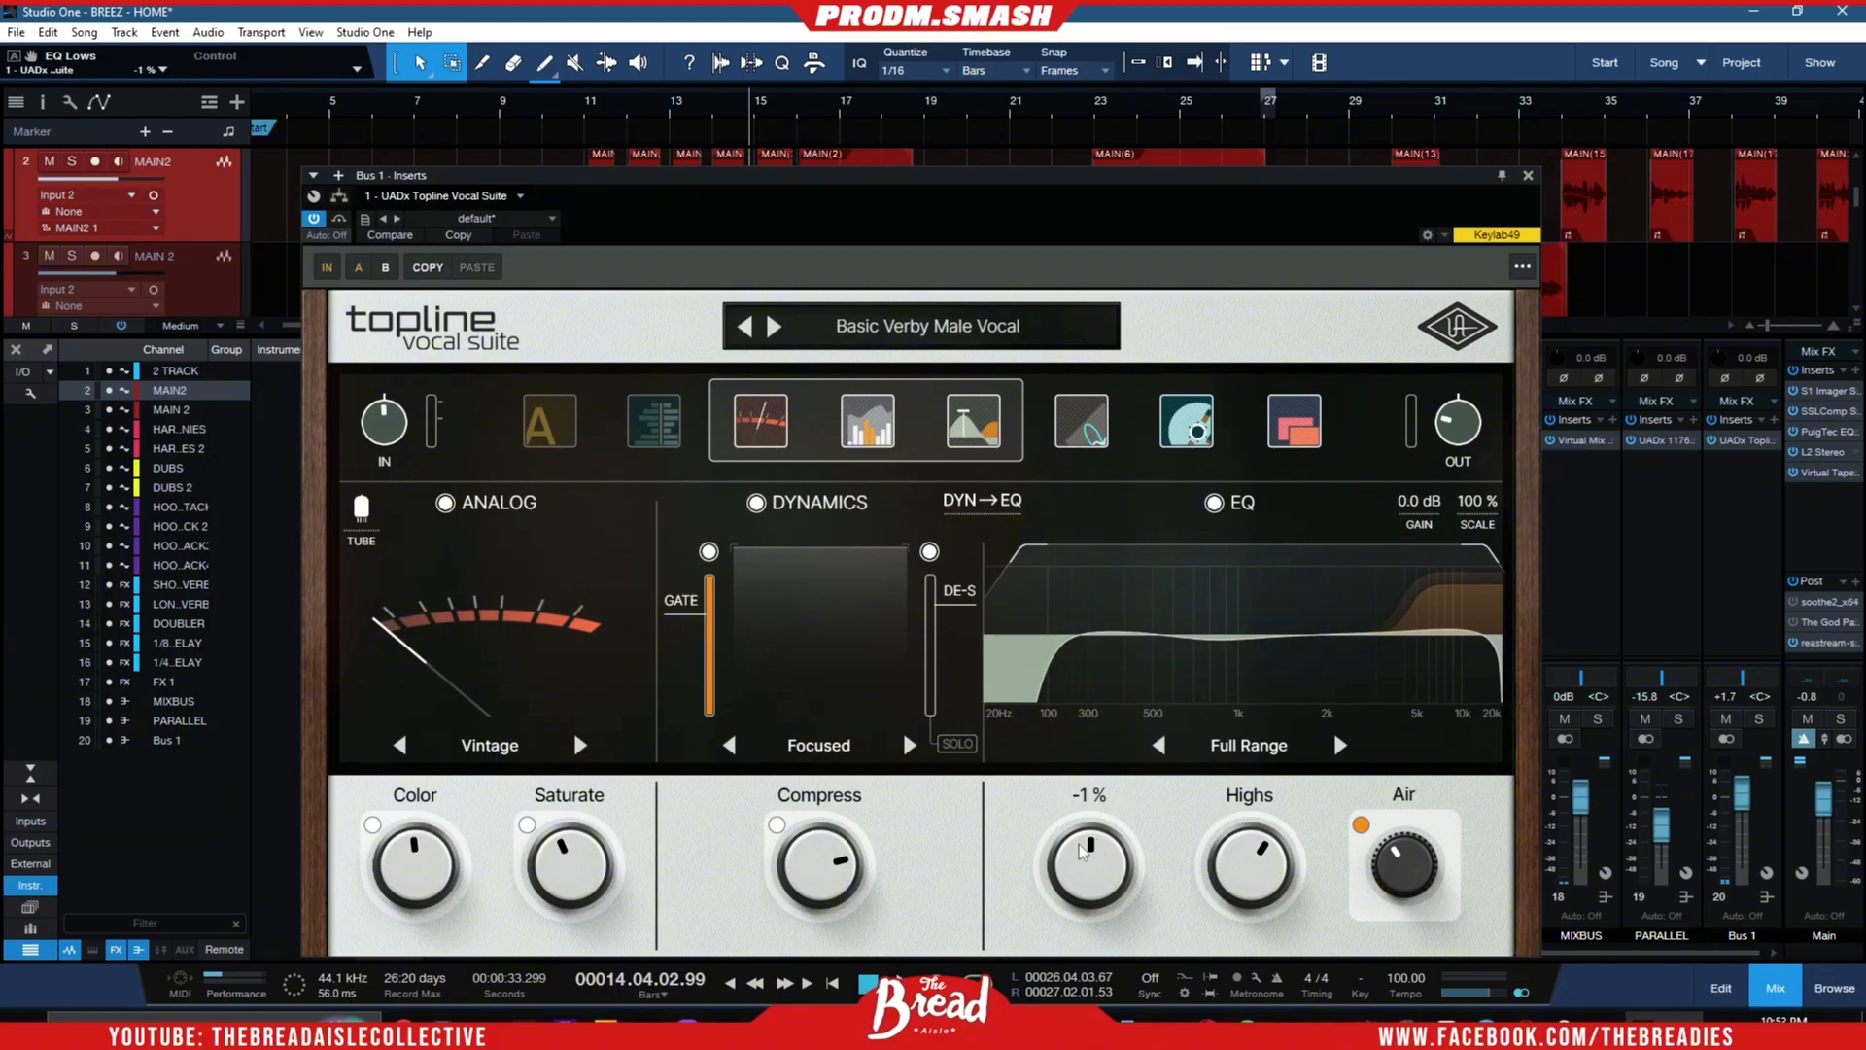
# - Replay the mix from about bar 11 while raising the EQ Lows to +27 %
pyautogui.click(592, 102)
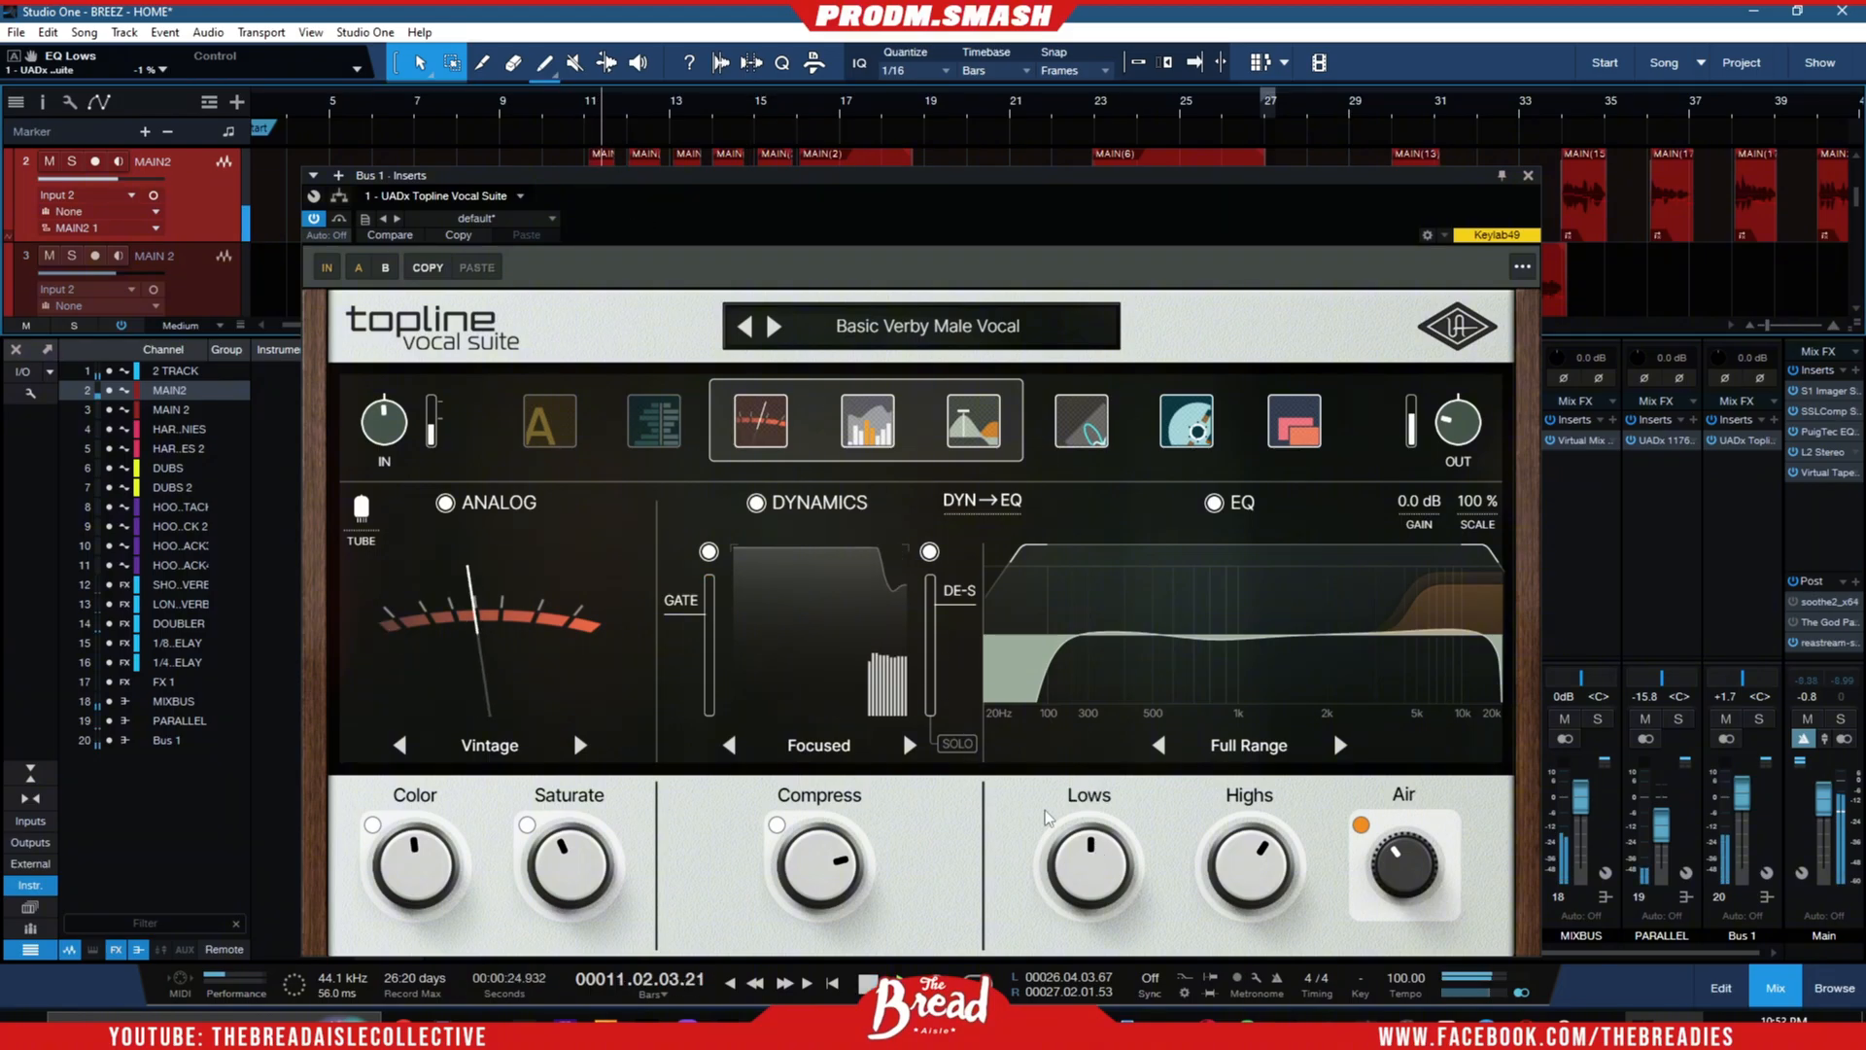
pyautogui.moveTo(1094, 861)
pyautogui.mouseDown()
pyautogui.moveTo(1089, 771)
pyautogui.moveTo(1099, 837)
pyautogui.mouseUp()
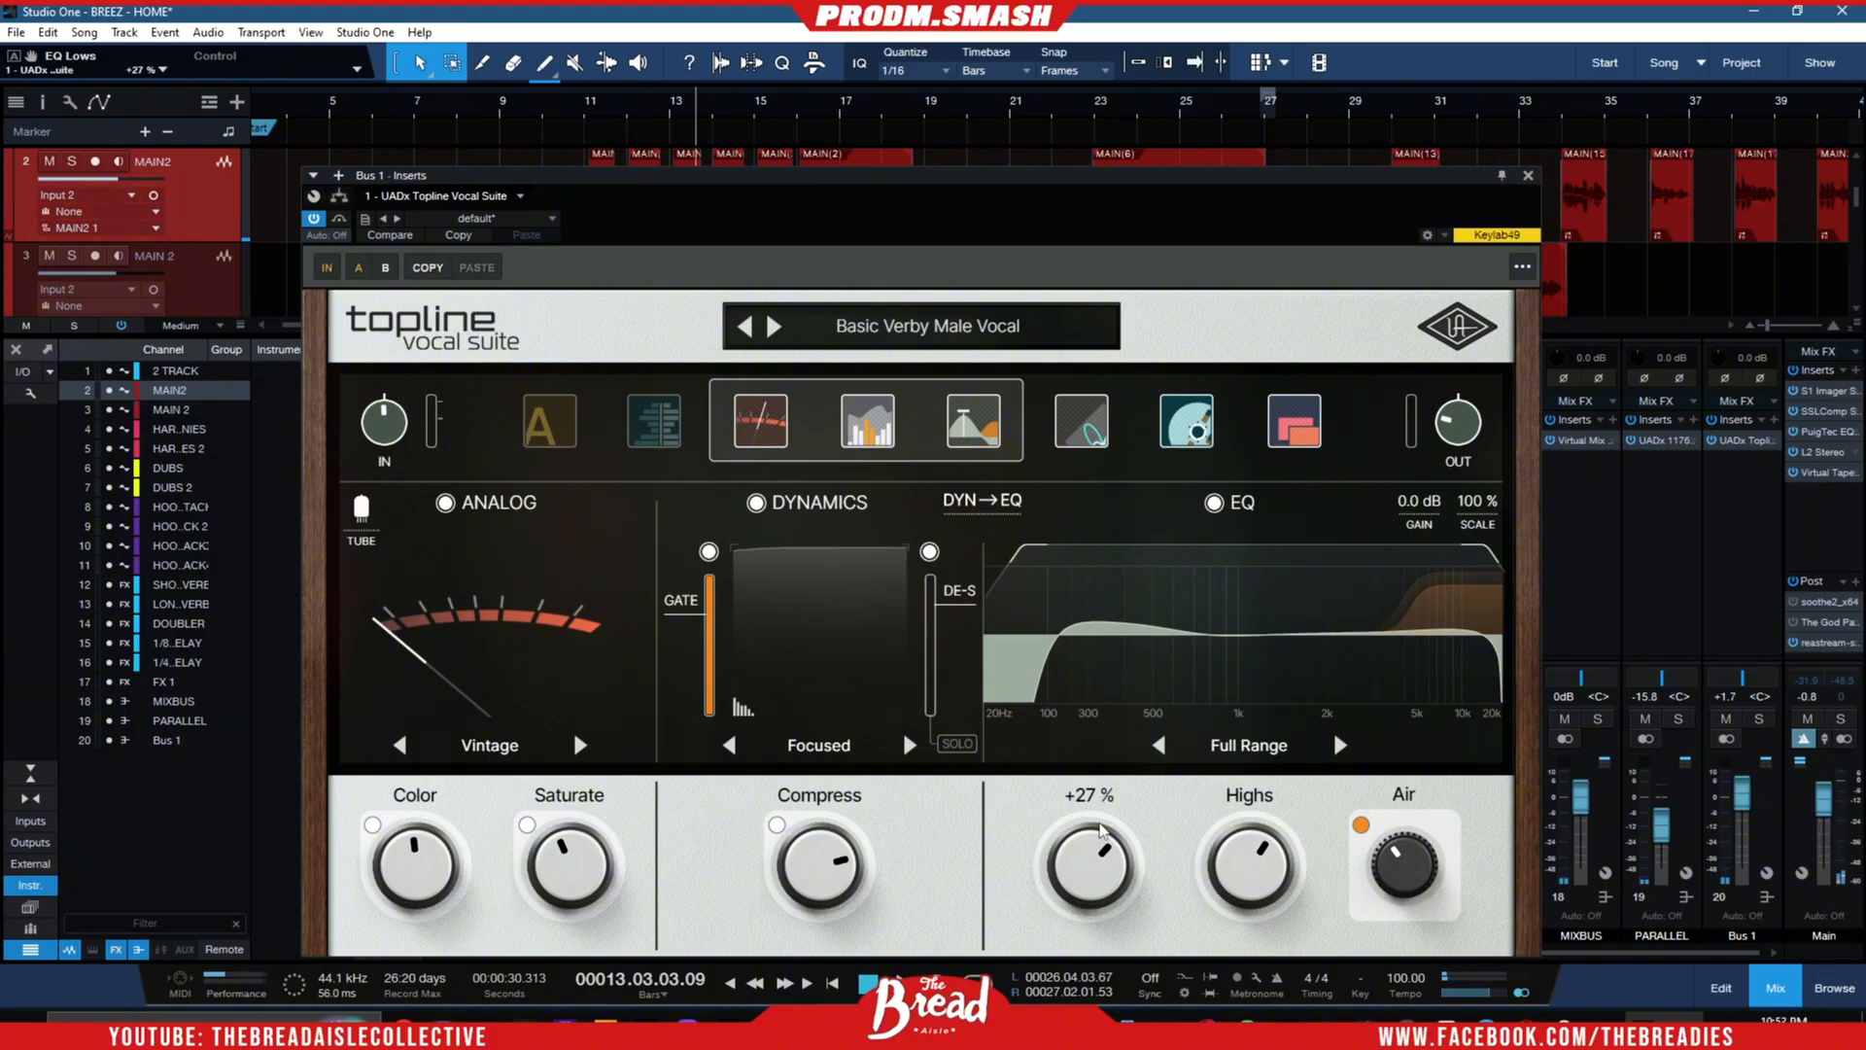
pyautogui.moveTo(1222, 669)
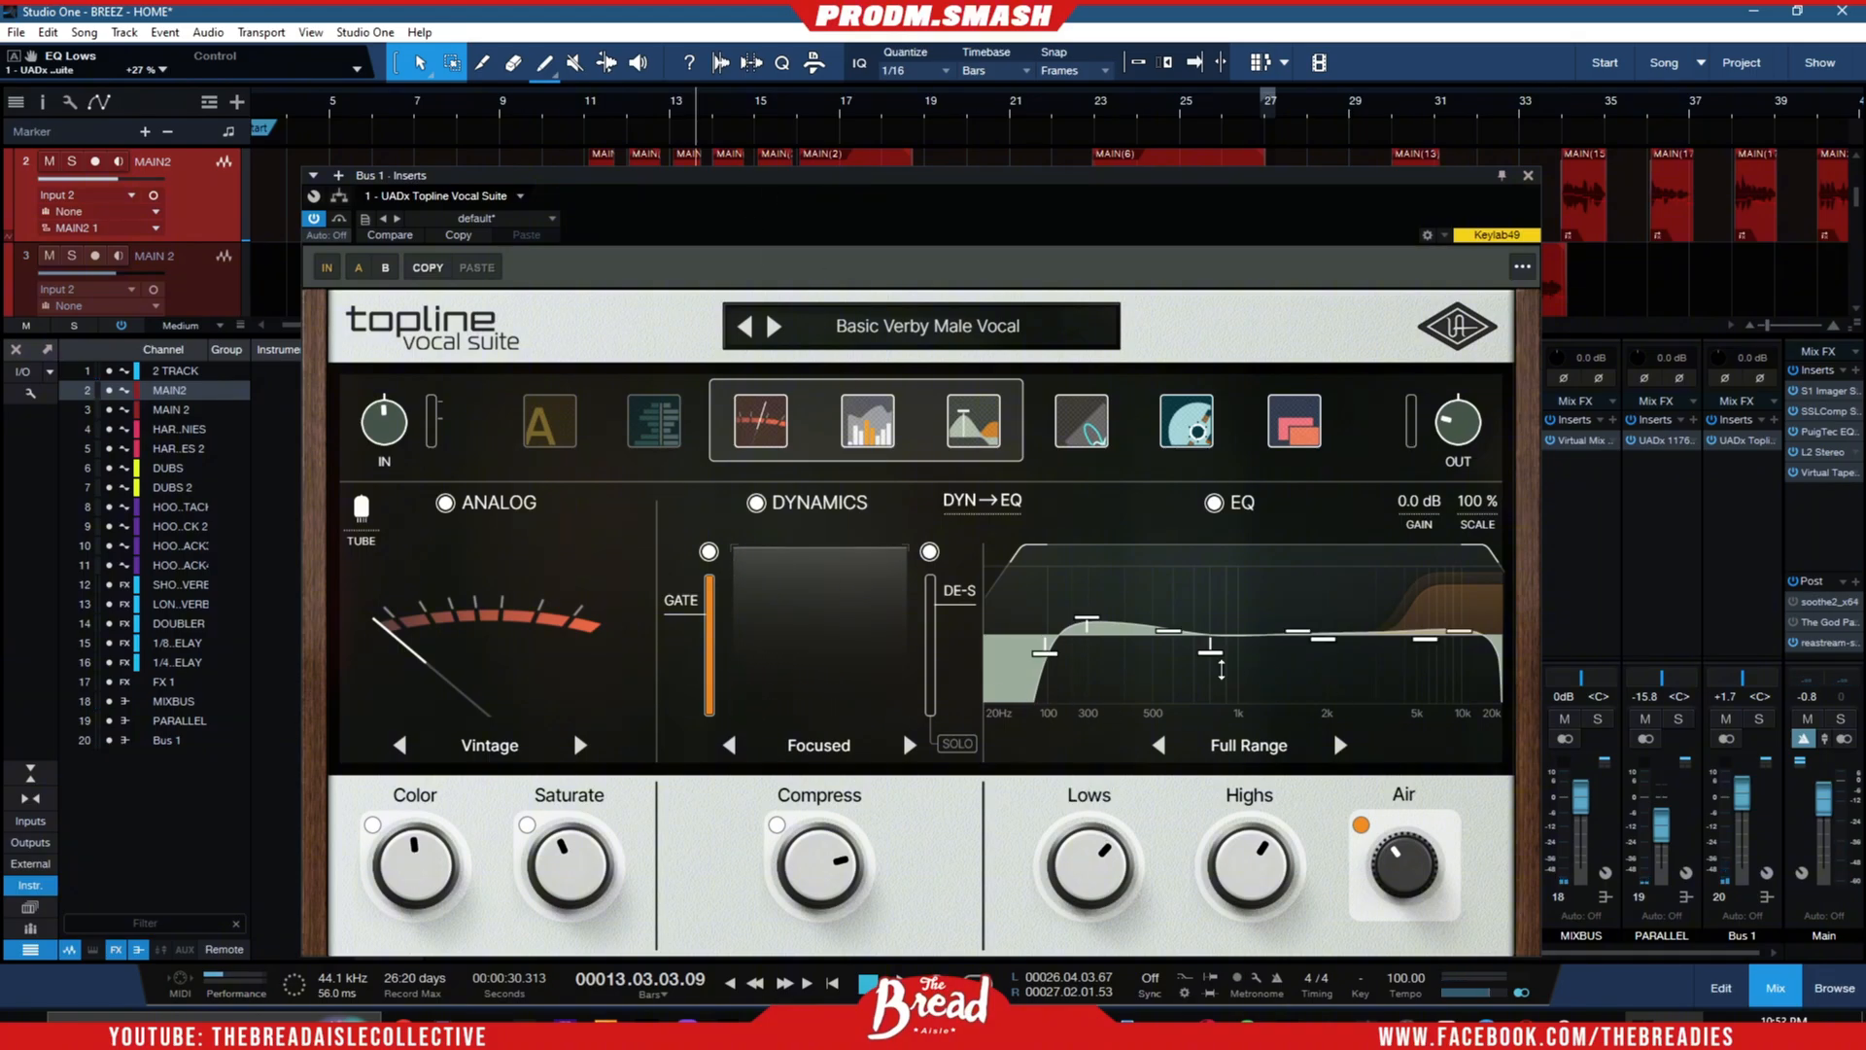
# - Replay from just before bar 11, try the EQ Highs at +50 % and about +46 %, and set Air to 3.4
pyautogui.click(576, 108)
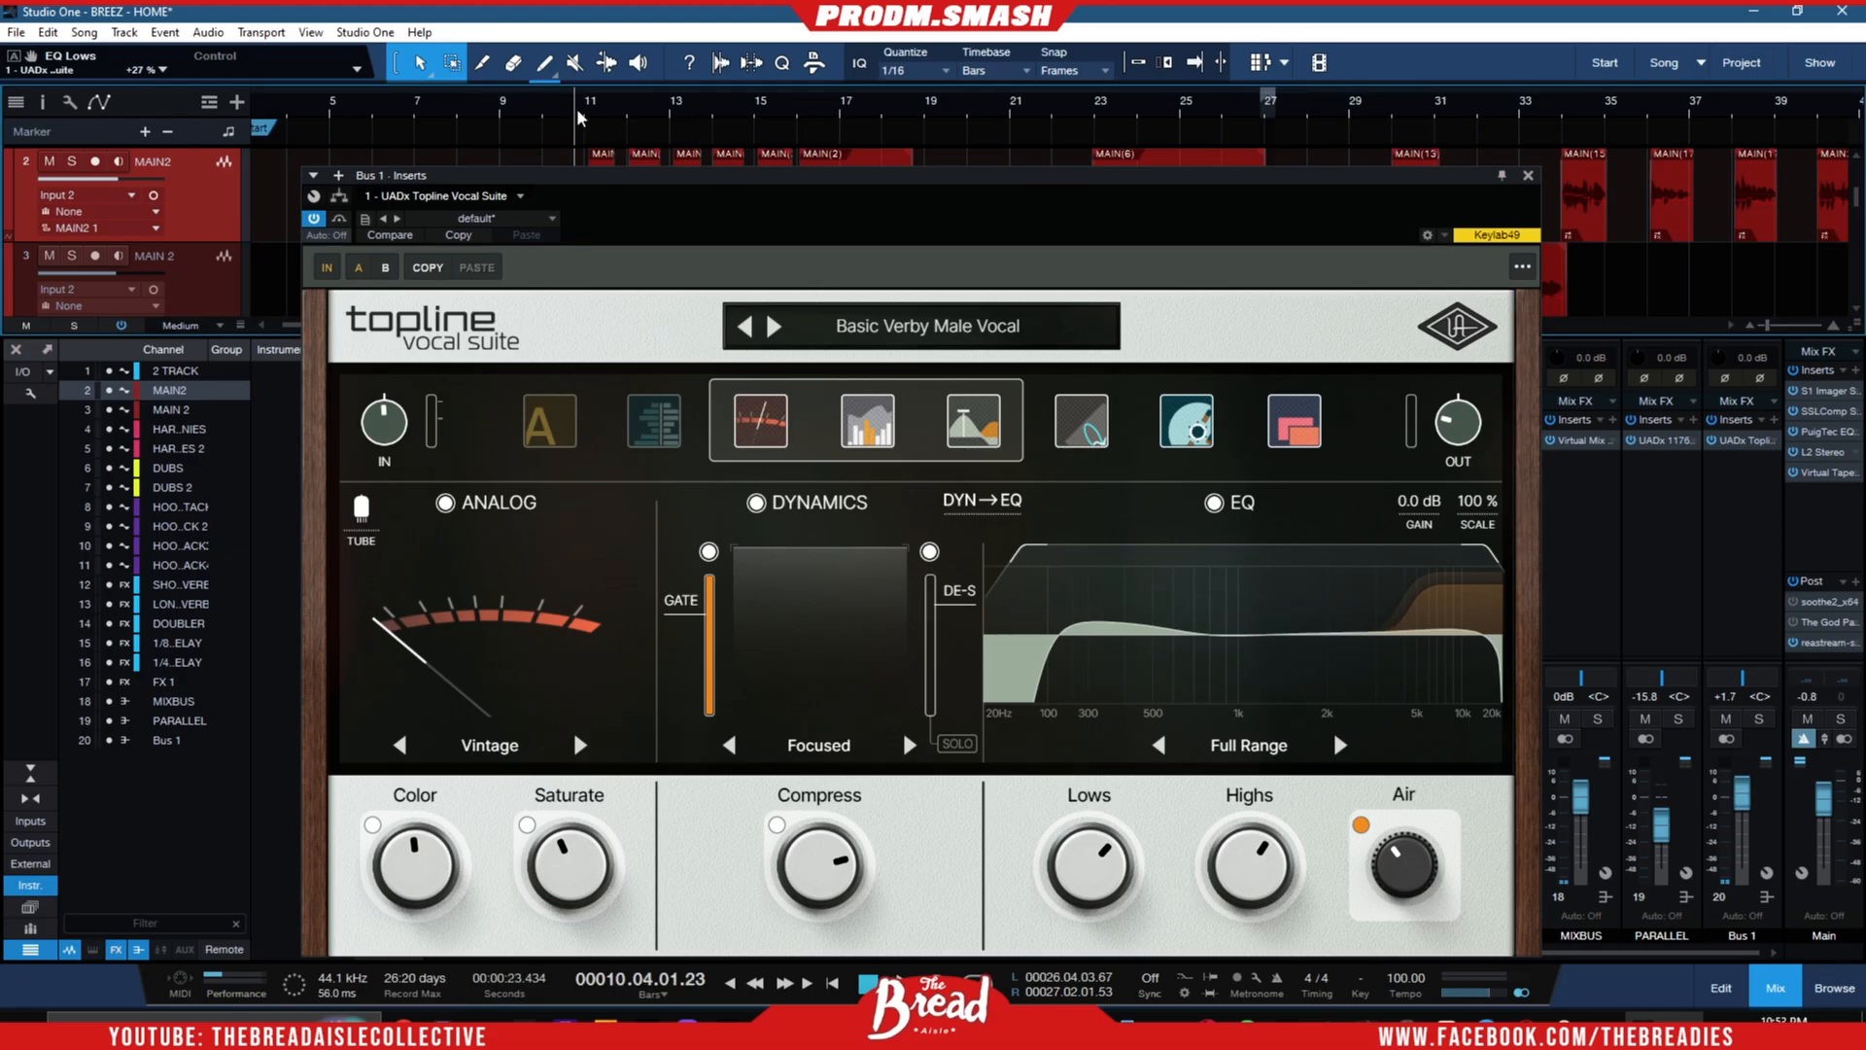
pyautogui.press('space')
pyautogui.moveTo(1261, 859)
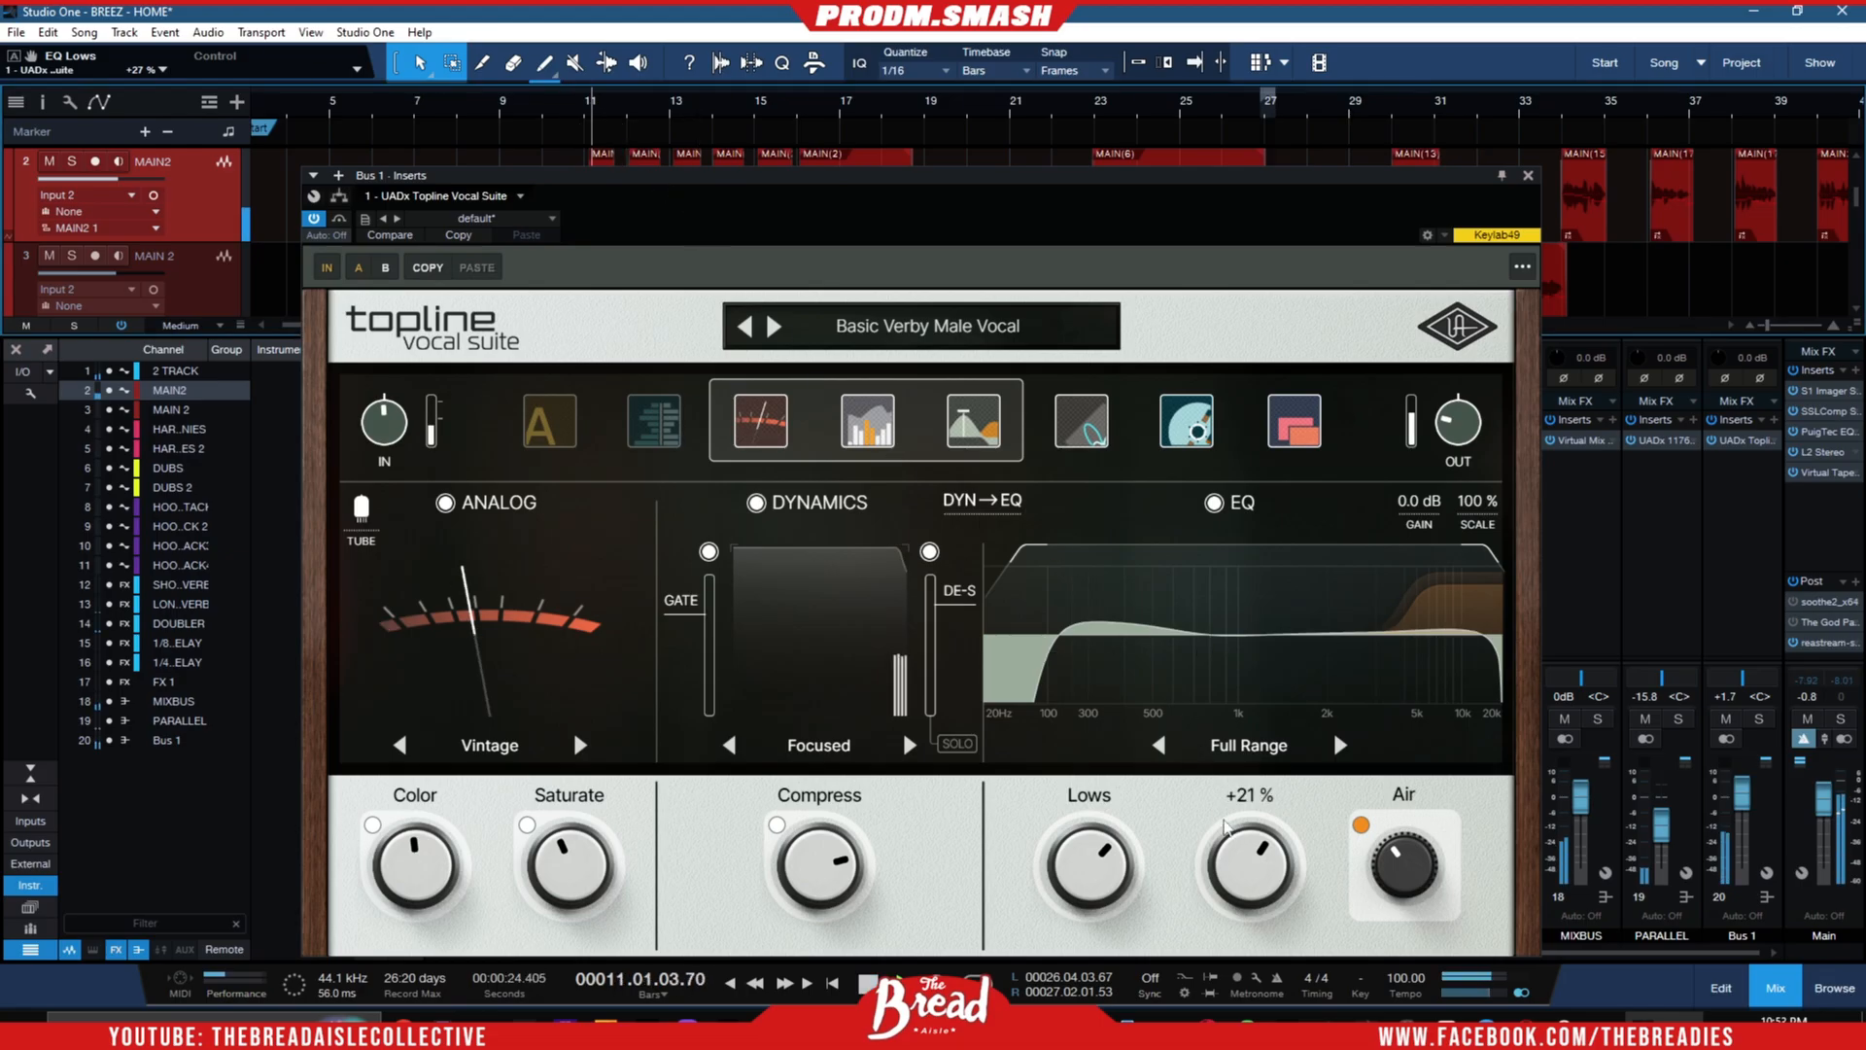
pyautogui.moveTo(1260, 859)
pyautogui.mouseDown()
pyautogui.moveTo(1251, 770)
pyautogui.moveTo(1254, 824)
pyautogui.mouseUp()
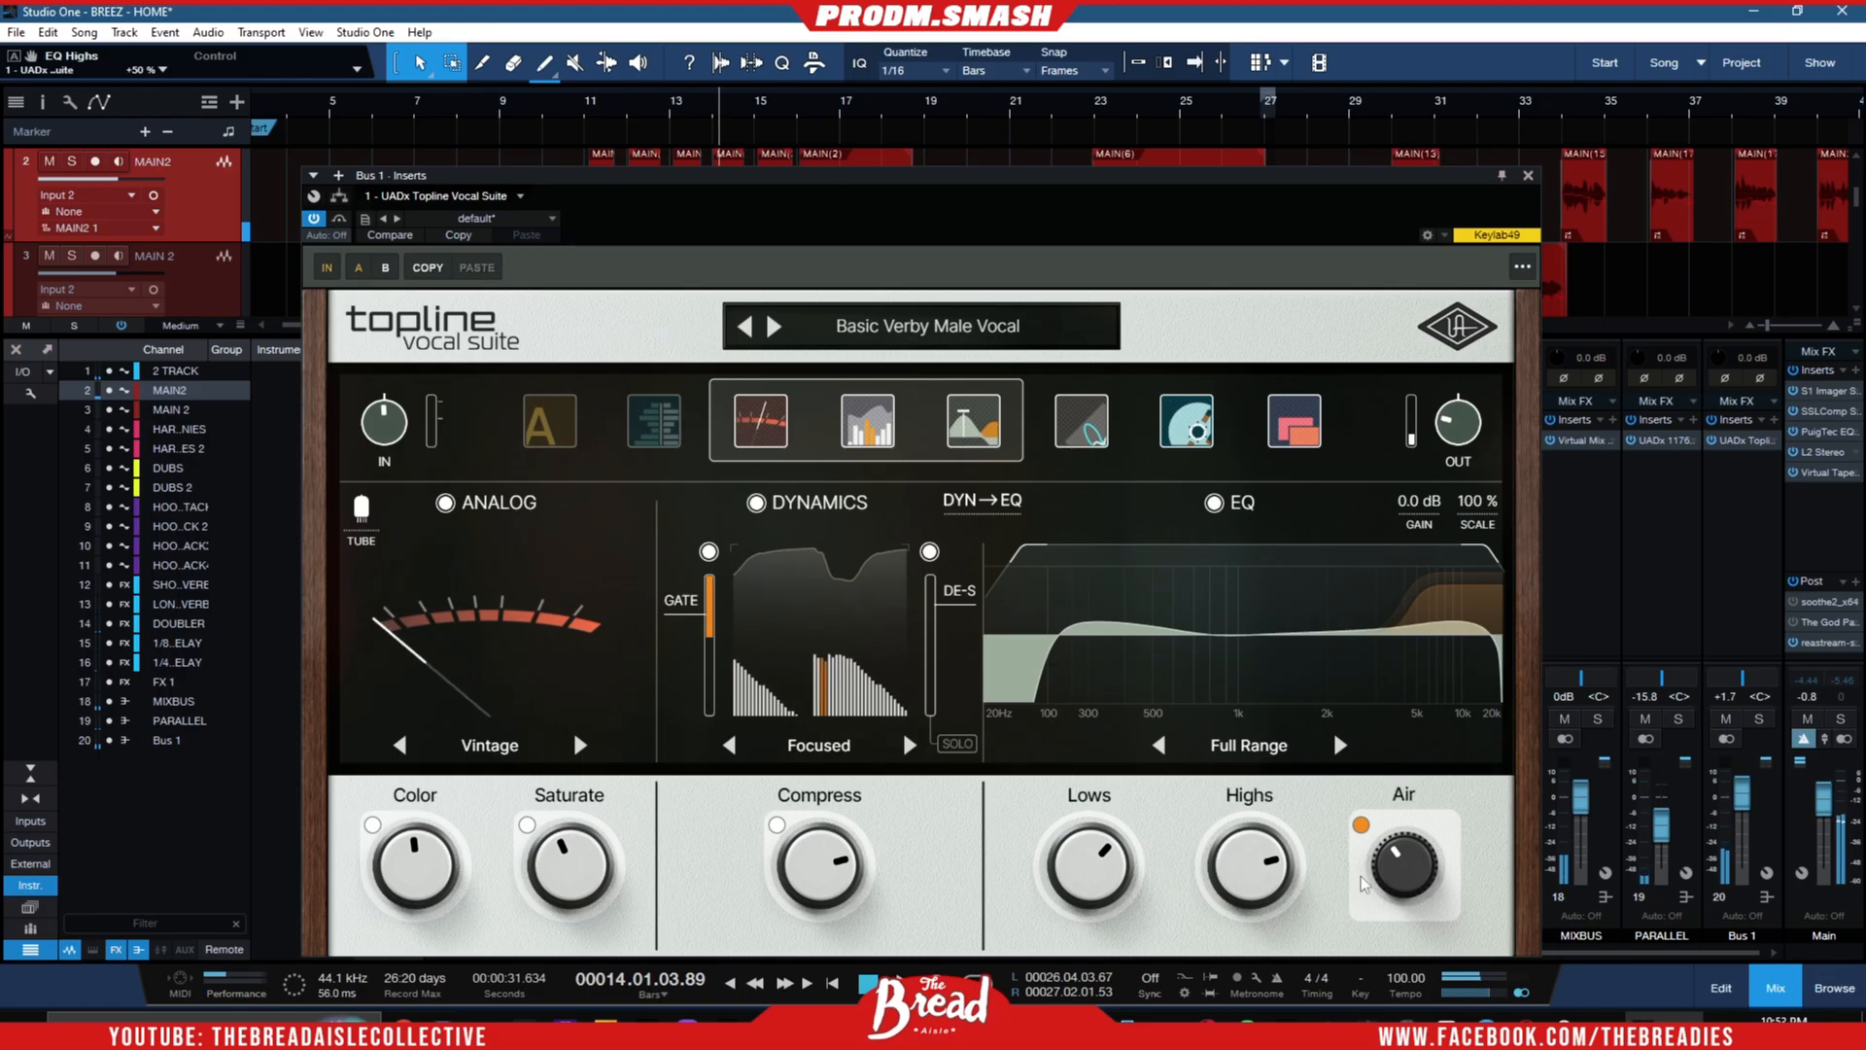
pyautogui.moveTo(1256, 856); pyautogui.dragTo(1258, 867)
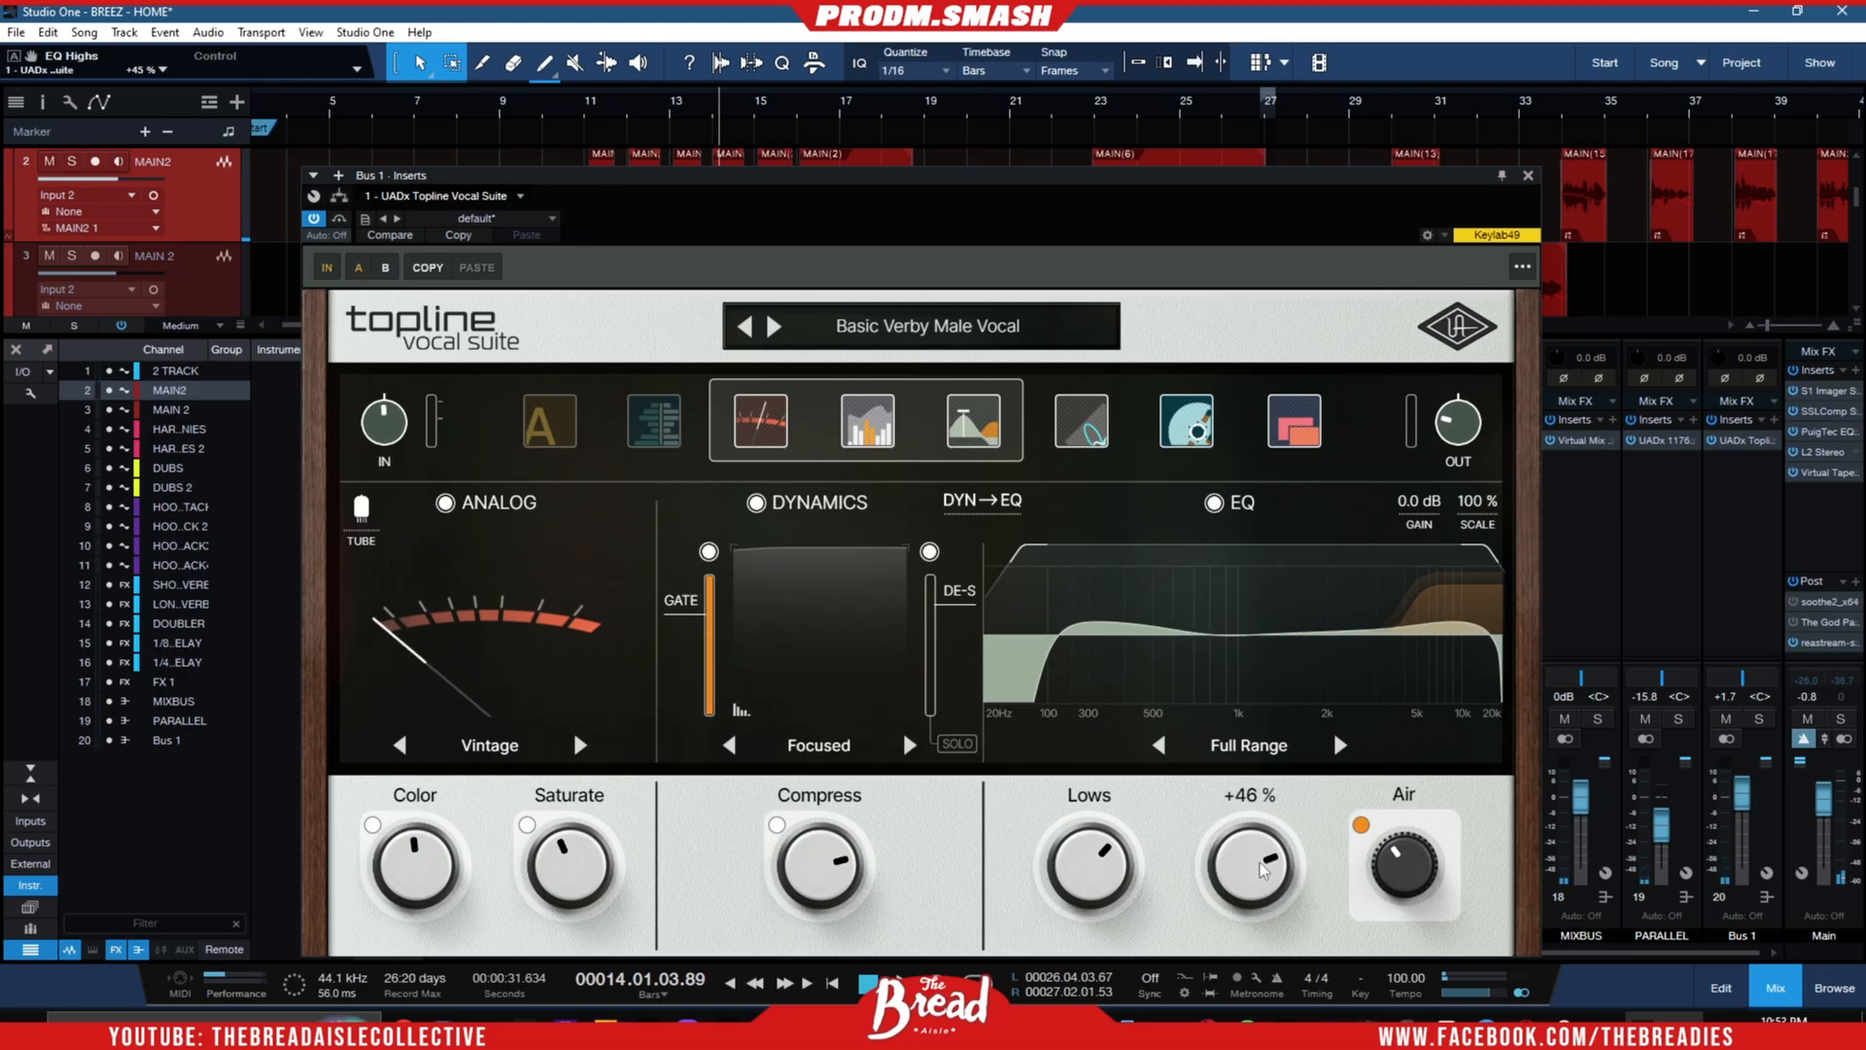
pyautogui.moveTo(1404, 870); pyautogui.dragTo(1403, 880)
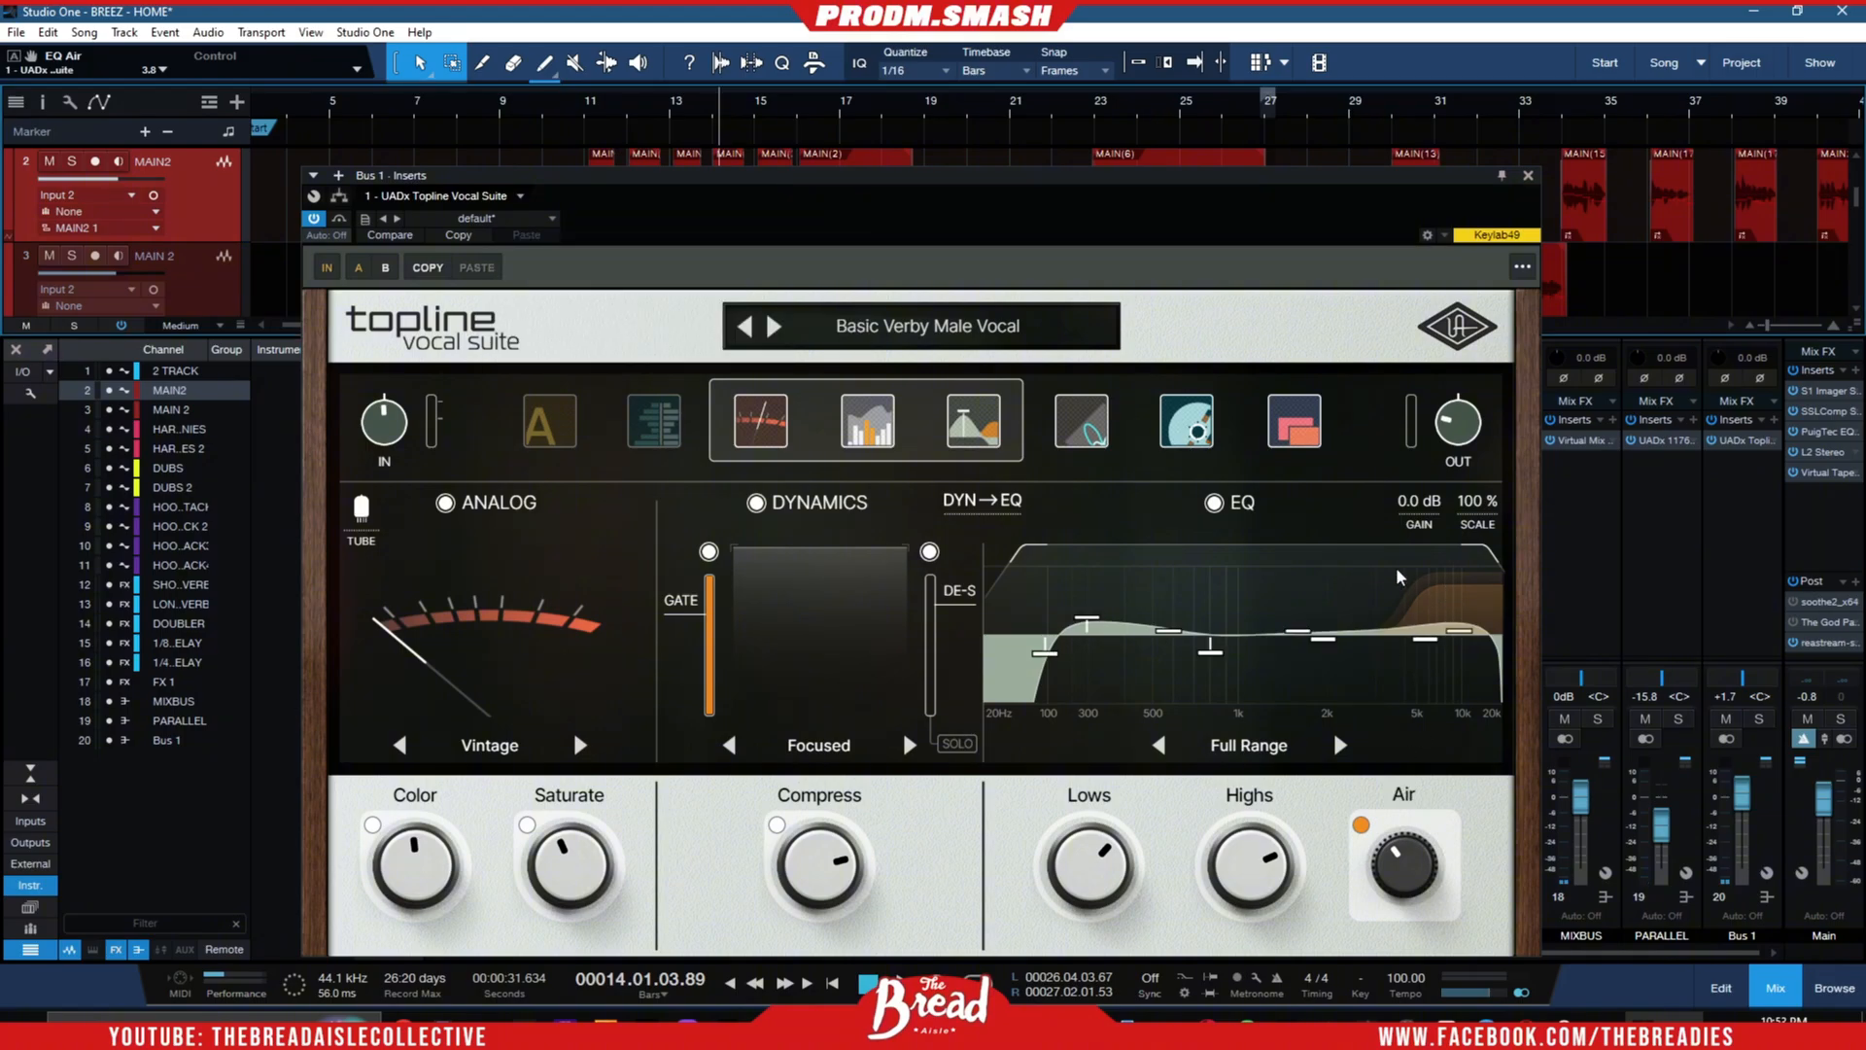
pyautogui.moveTo(1428, 872)
pyautogui.moveTo(1253, 878)
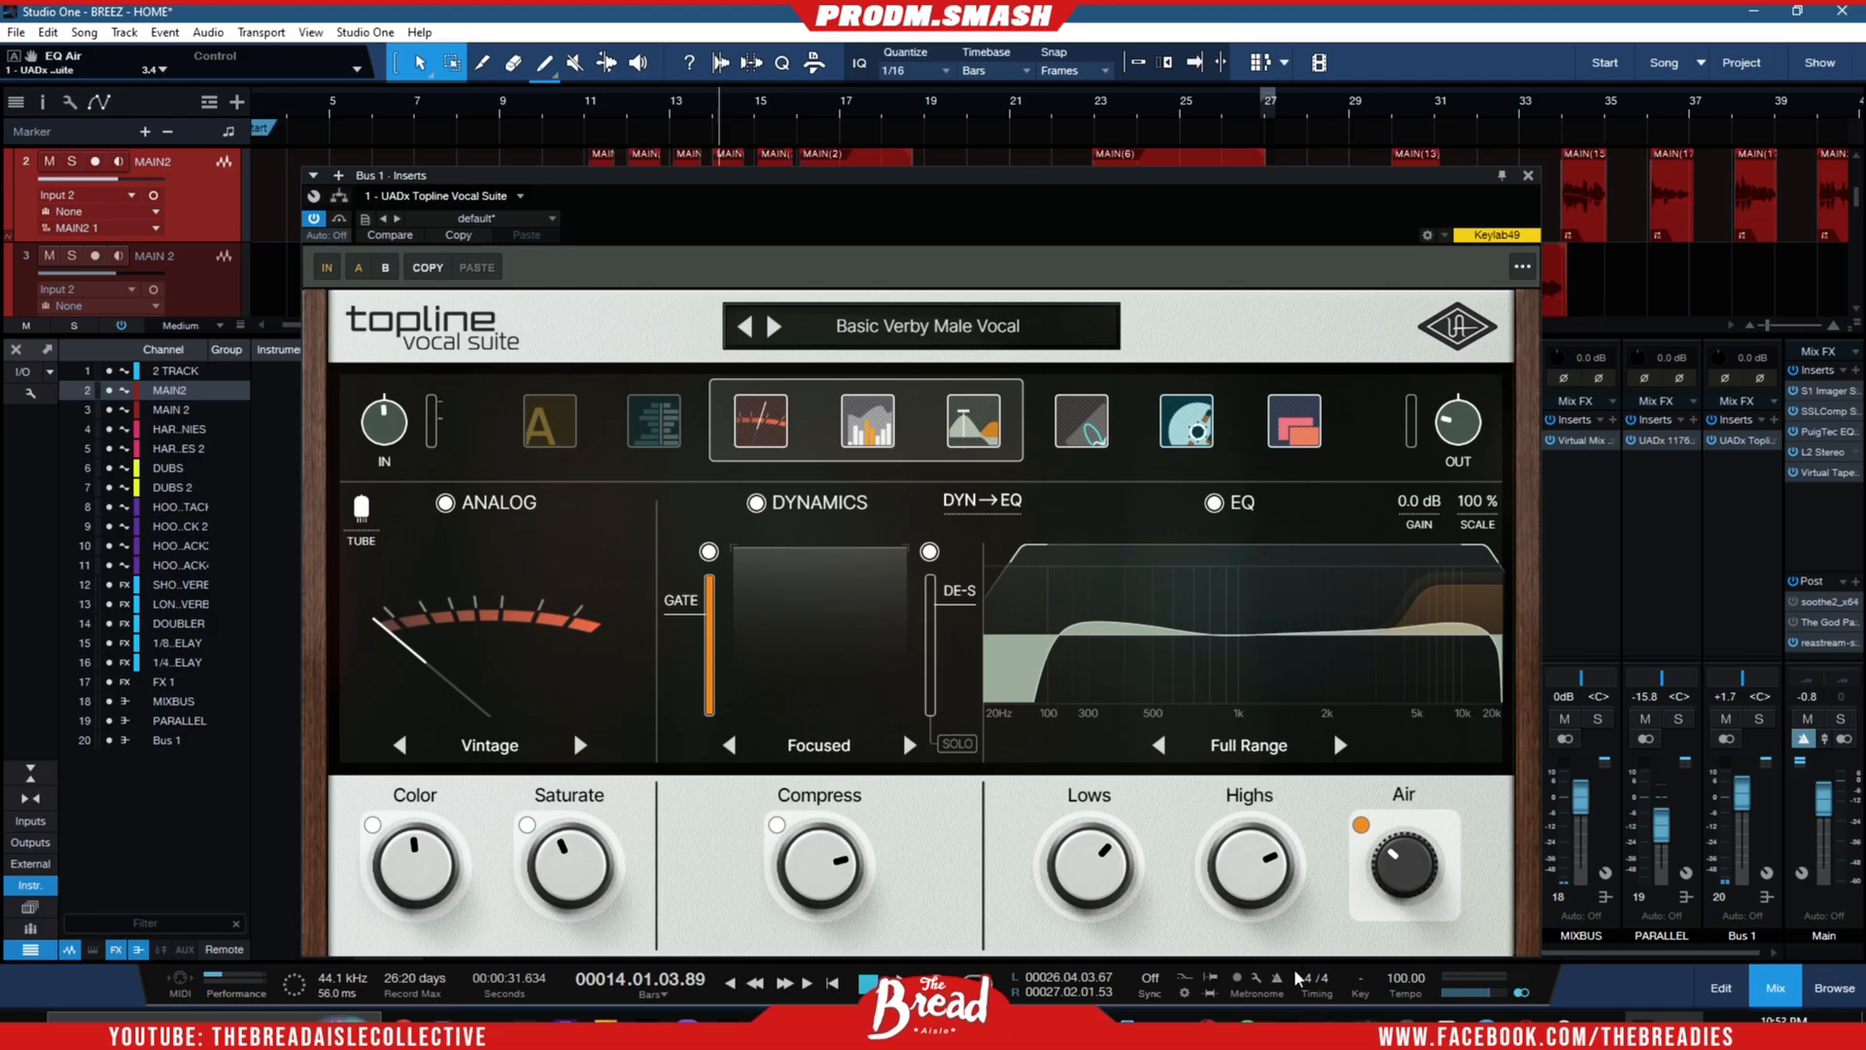
# - Replay the mix from just before bar 11 while setting the EQ Highs to +21 % and Air to 5.8
pyautogui.click(586, 109)
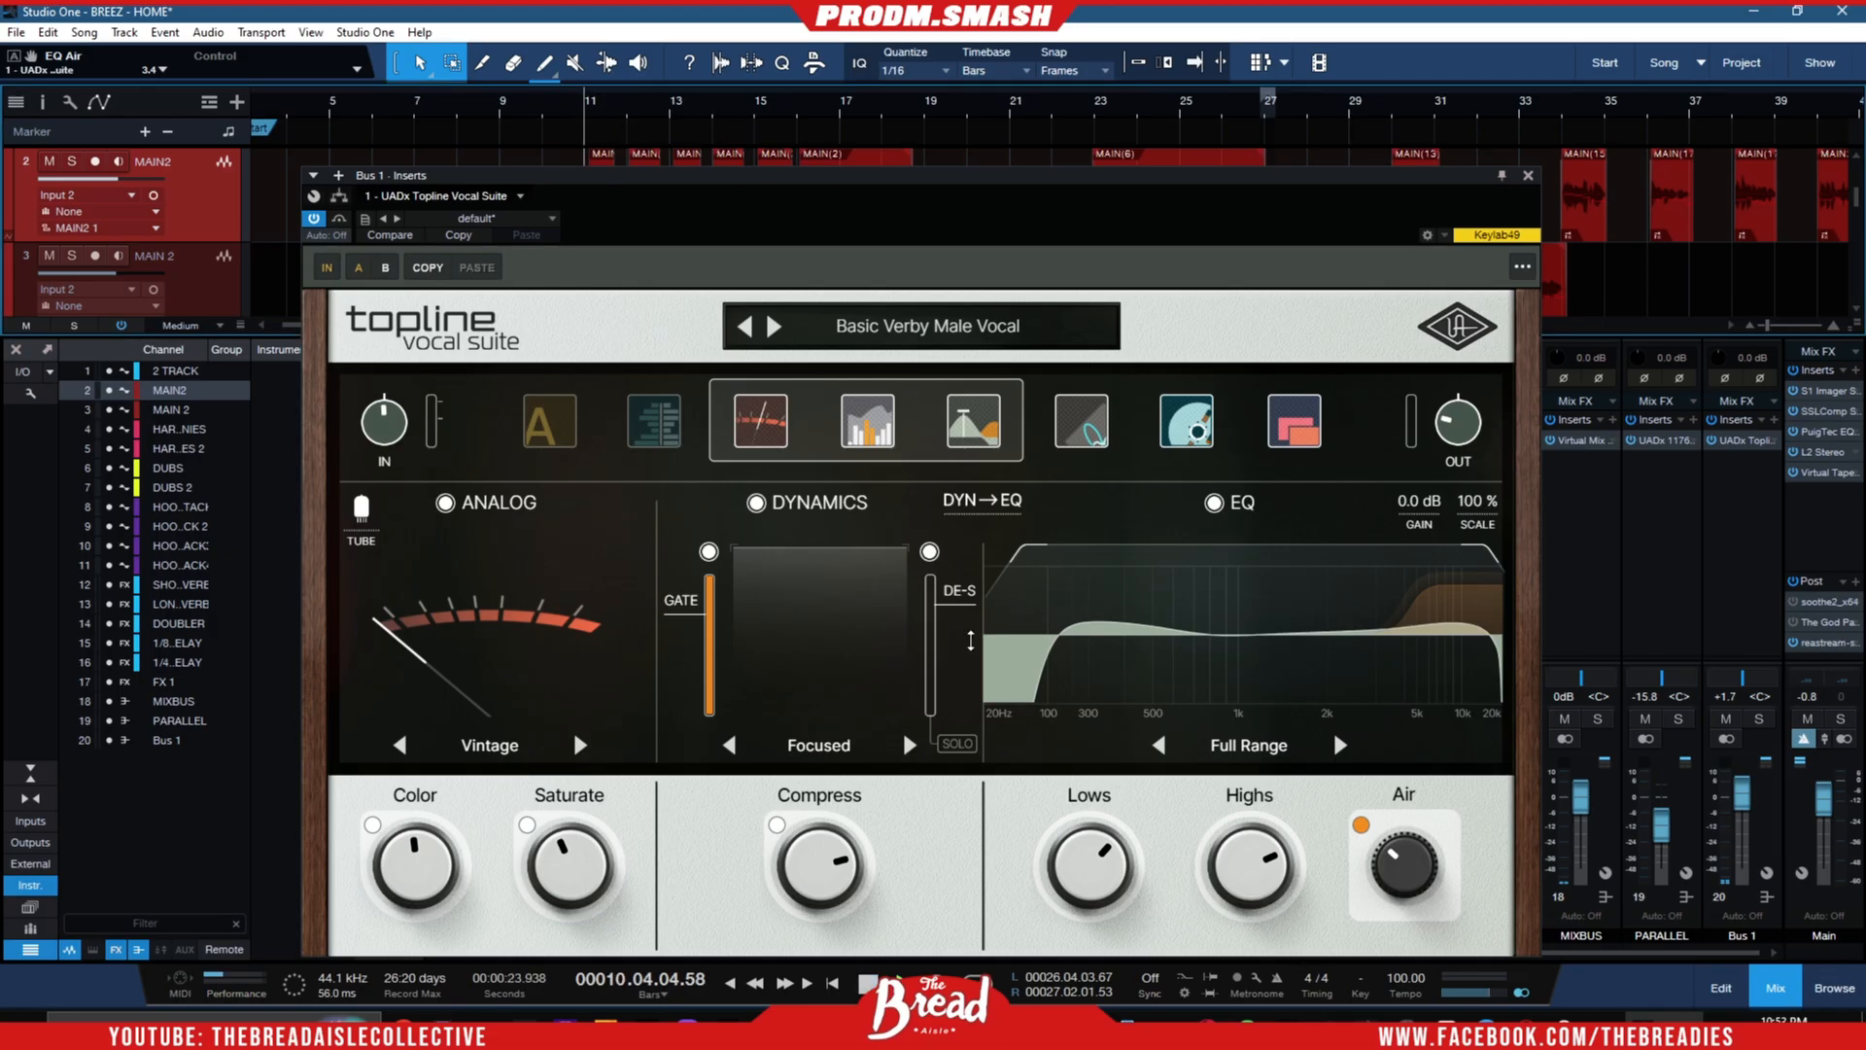
pyautogui.press('space')
pyautogui.scroll(-2, 1266, 879)
pyautogui.scroll(-10, 1266, 880)
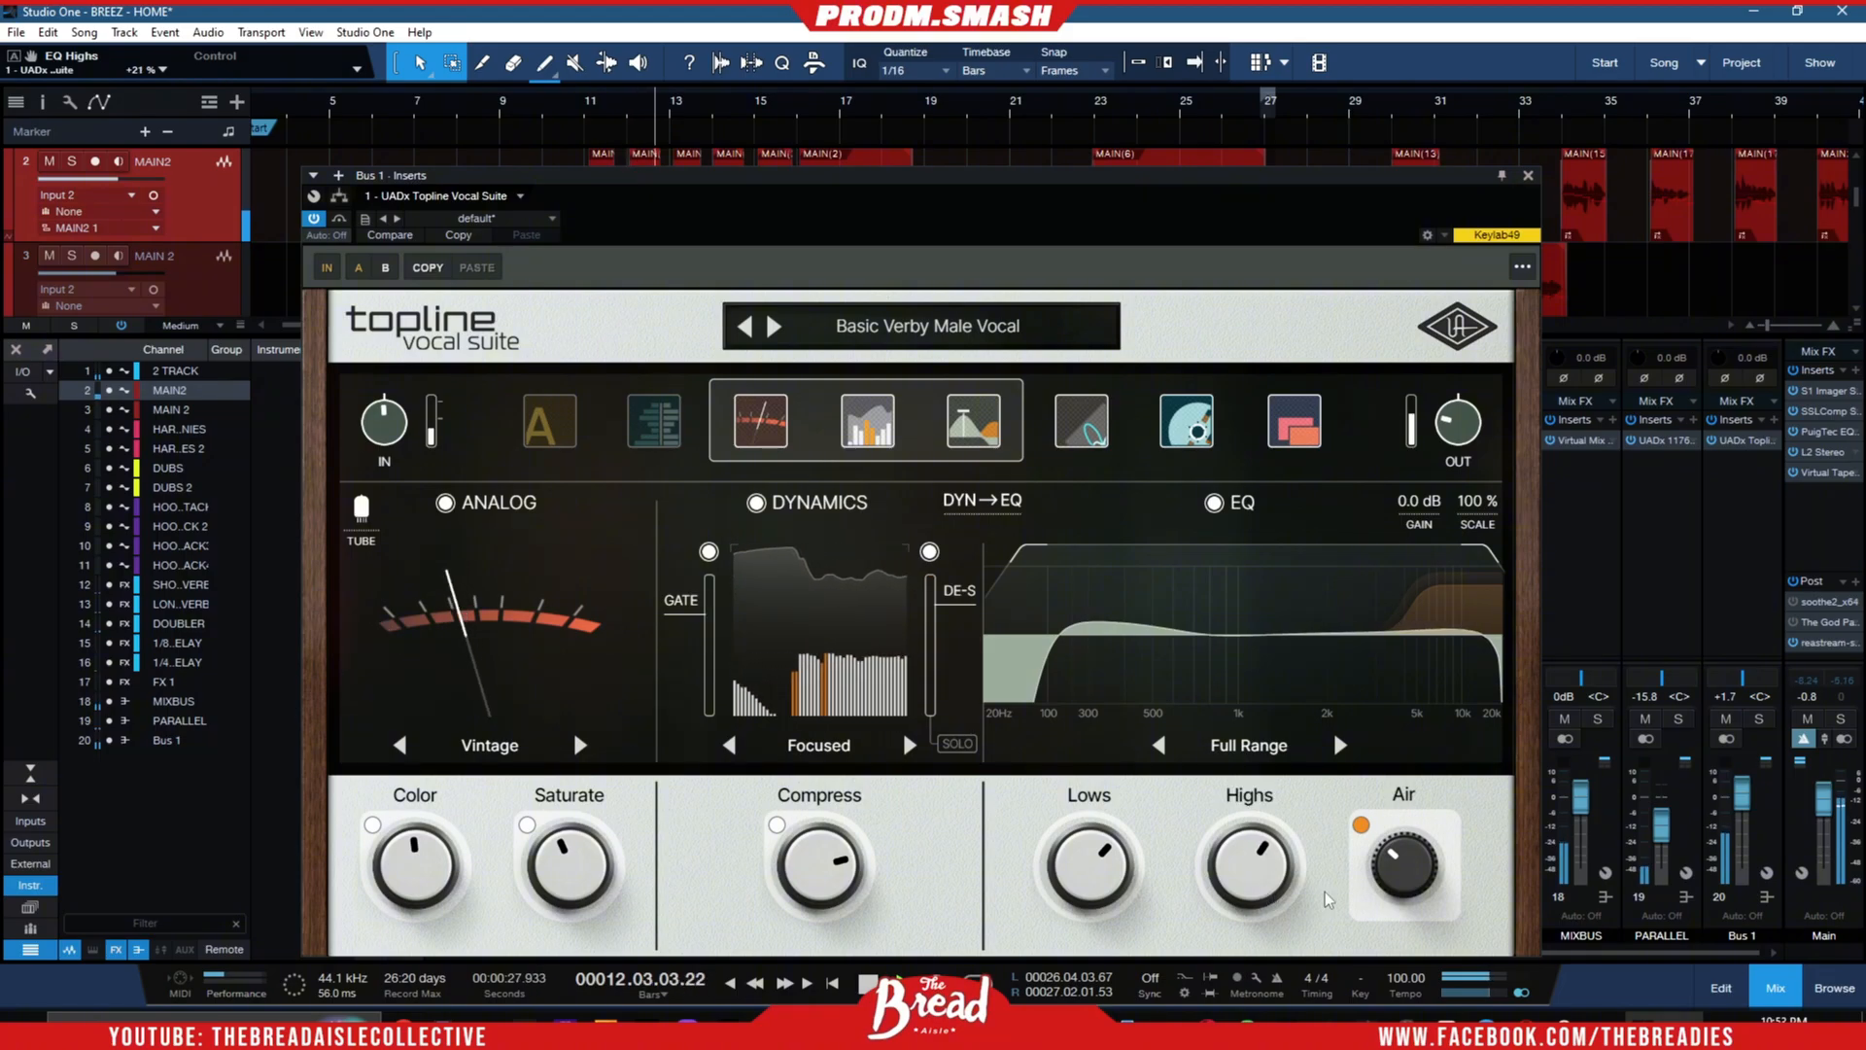
pyautogui.moveTo(1404, 860); pyautogui.dragTo(1397, 819)
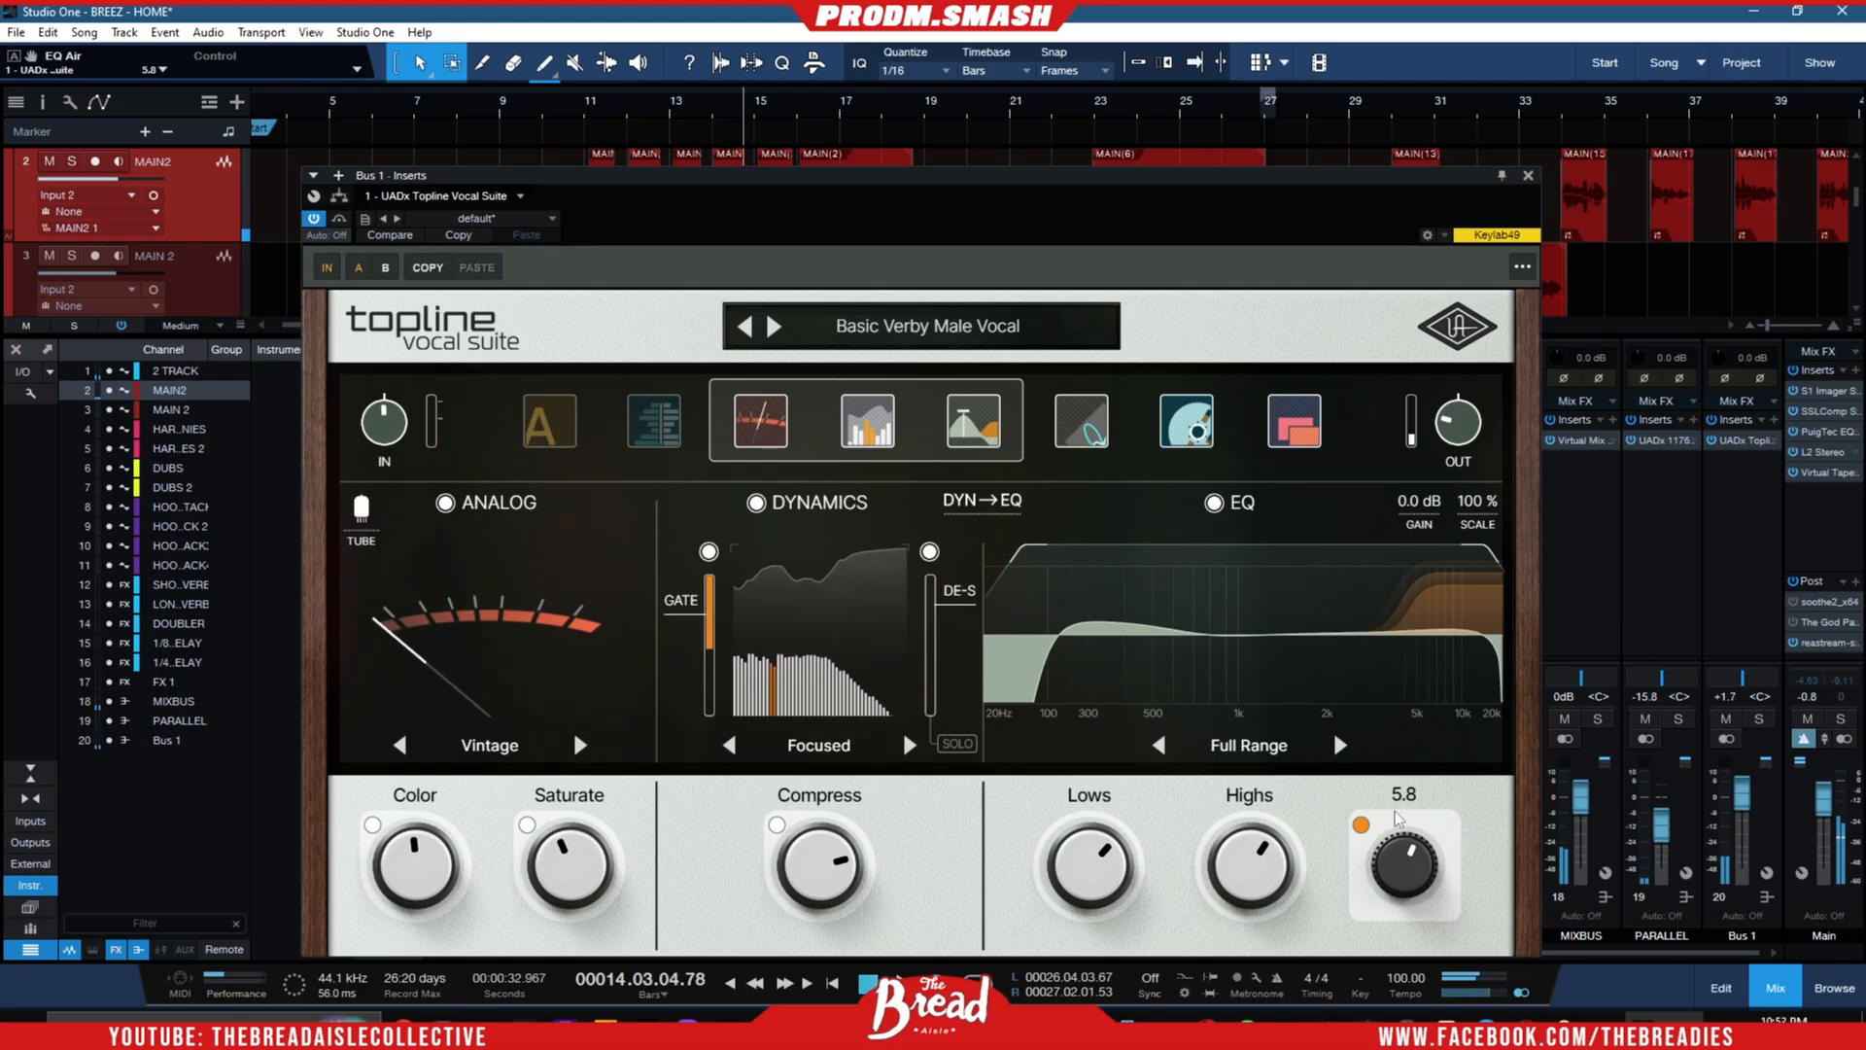
pyautogui.moveTo(1162, 710)
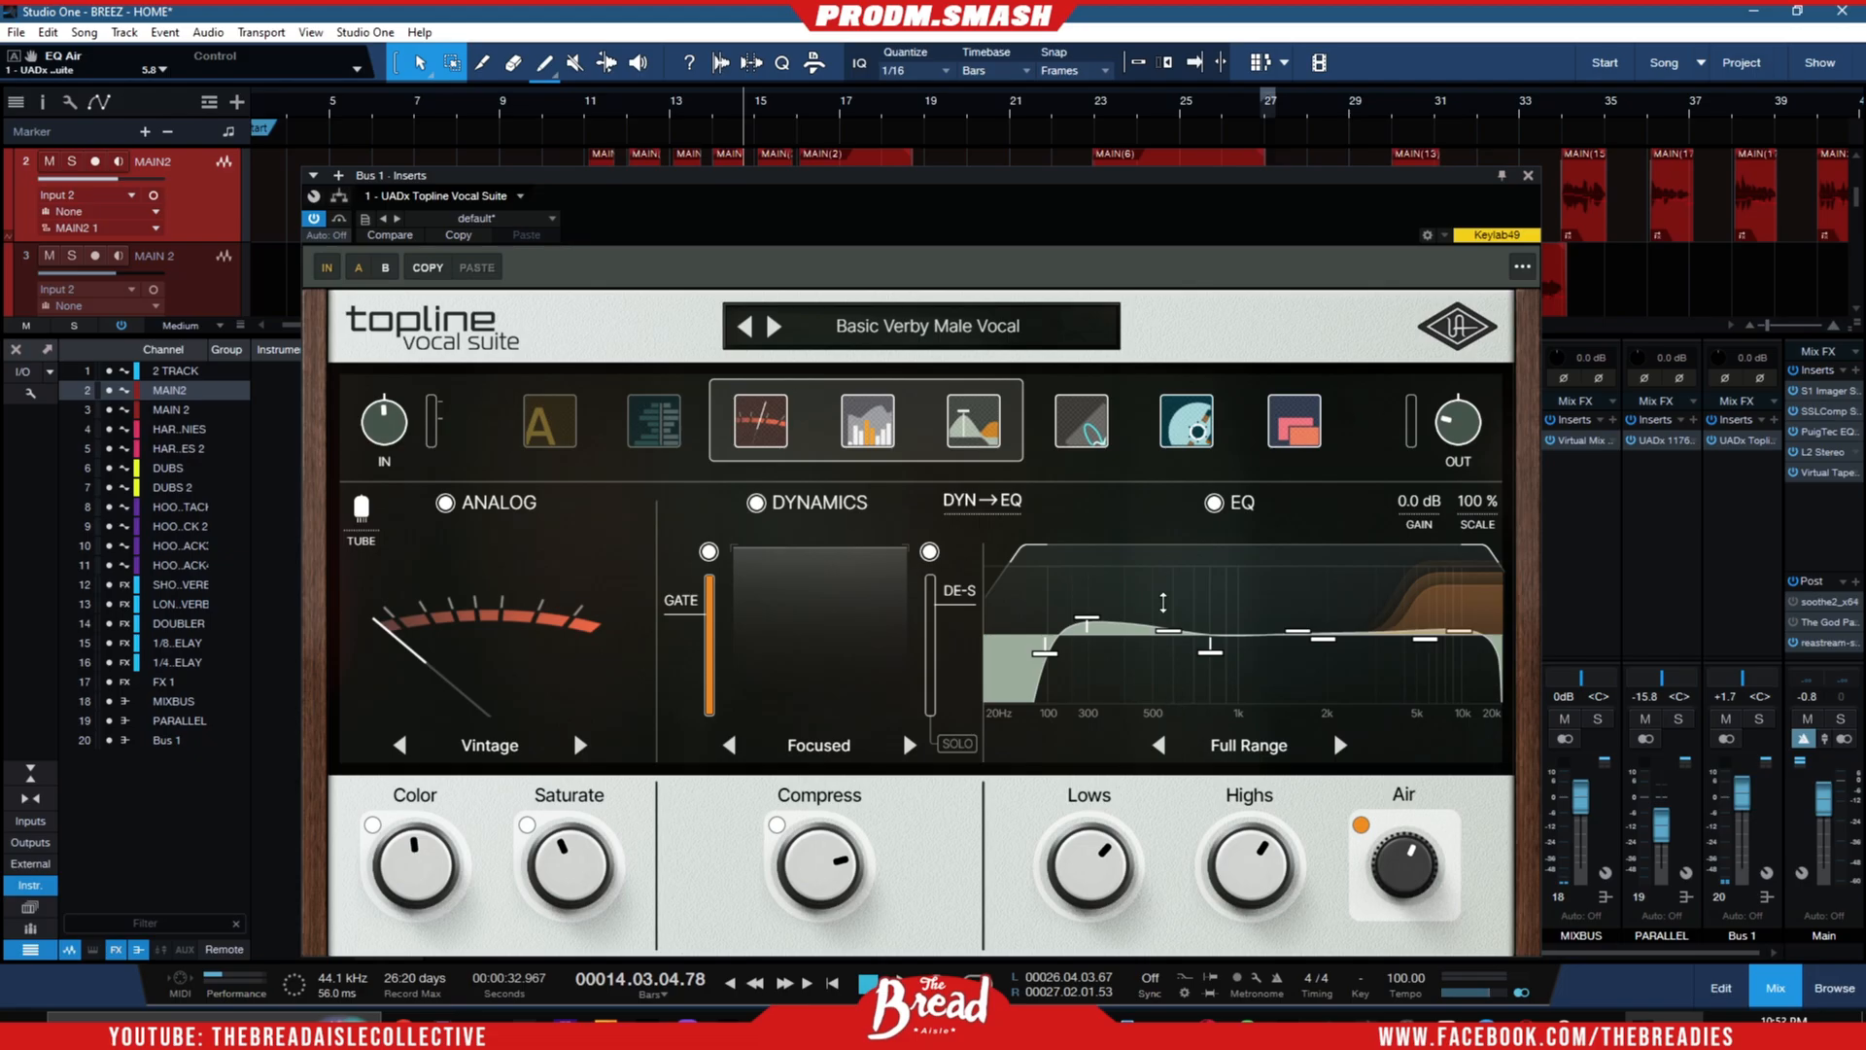
# - Open the plugin's Modulation, Delay and Reverb modules
pyautogui.click(1195, 431)
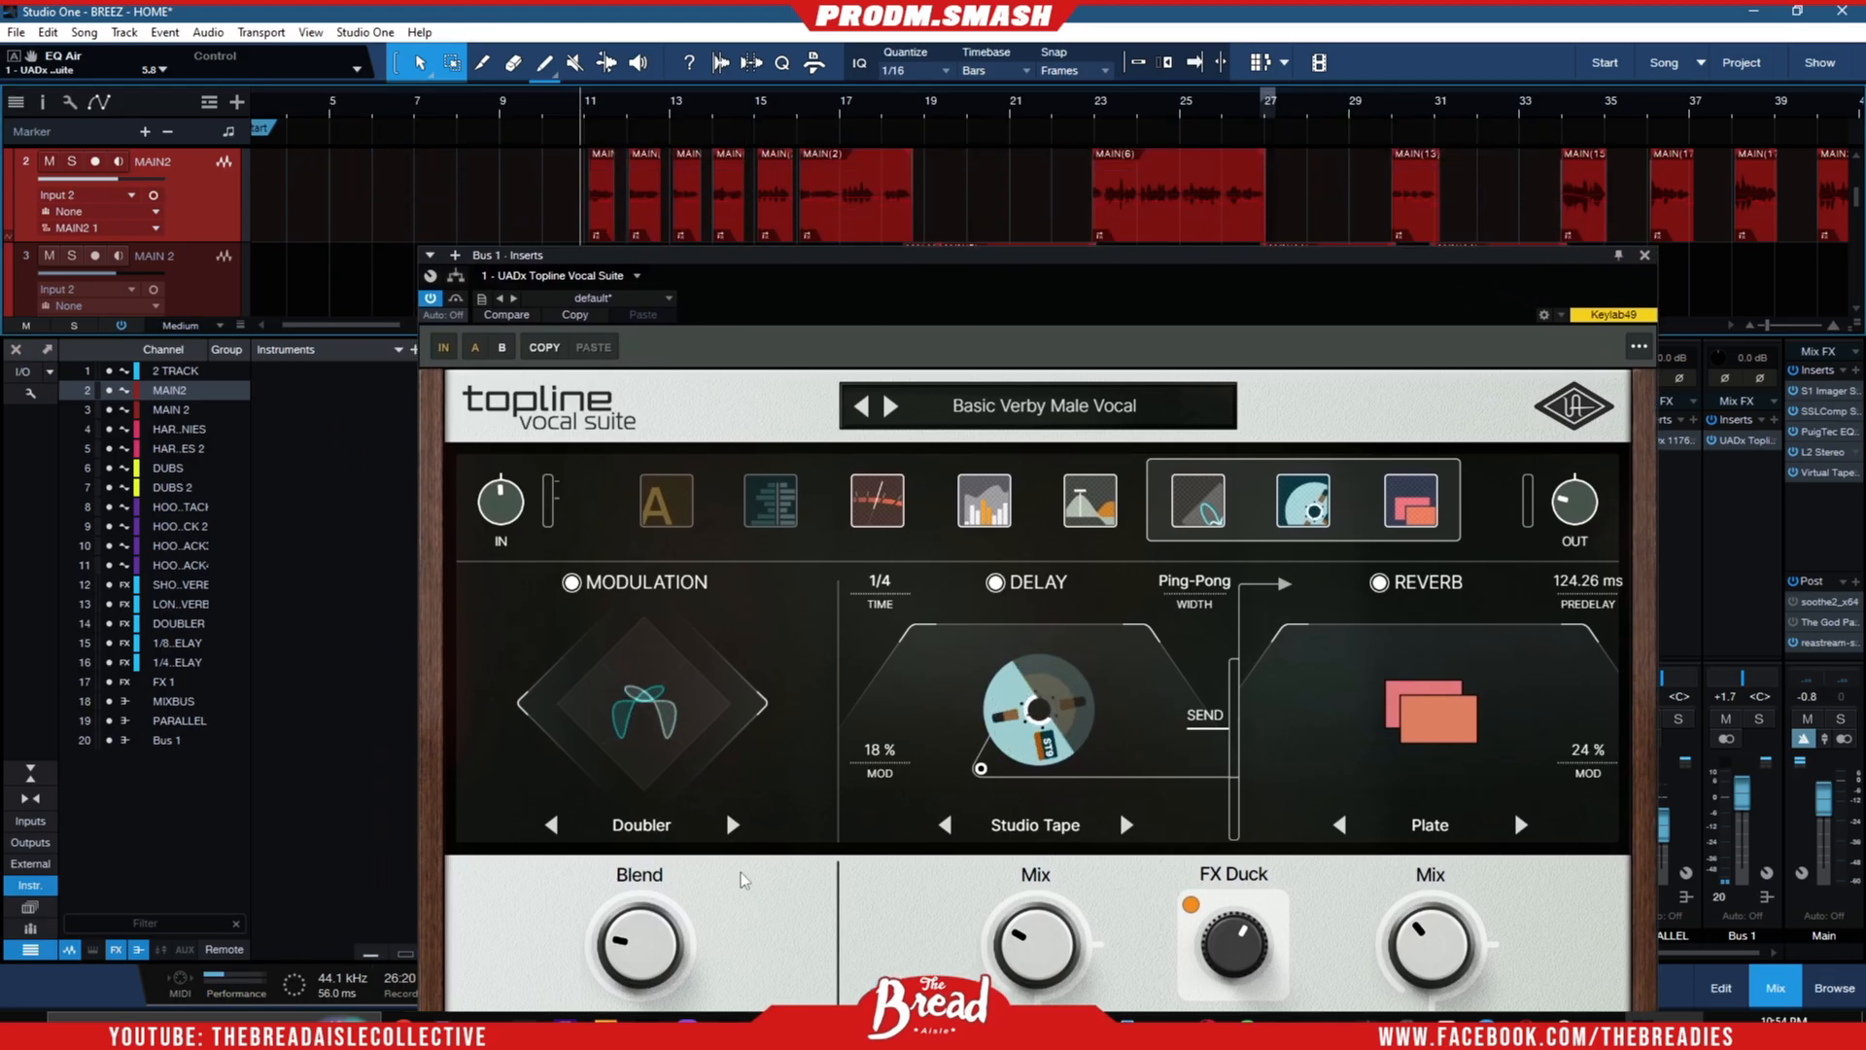
# - Solo the MAIN2 track and set the Doubler's Modulation Blend to 29 %
pyautogui.click(71, 162)
pyautogui.moveTo(632, 935)
pyautogui.mouseDown()
pyautogui.moveTo(637, 886)
pyautogui.moveTo(648, 941)
pyautogui.mouseUp()
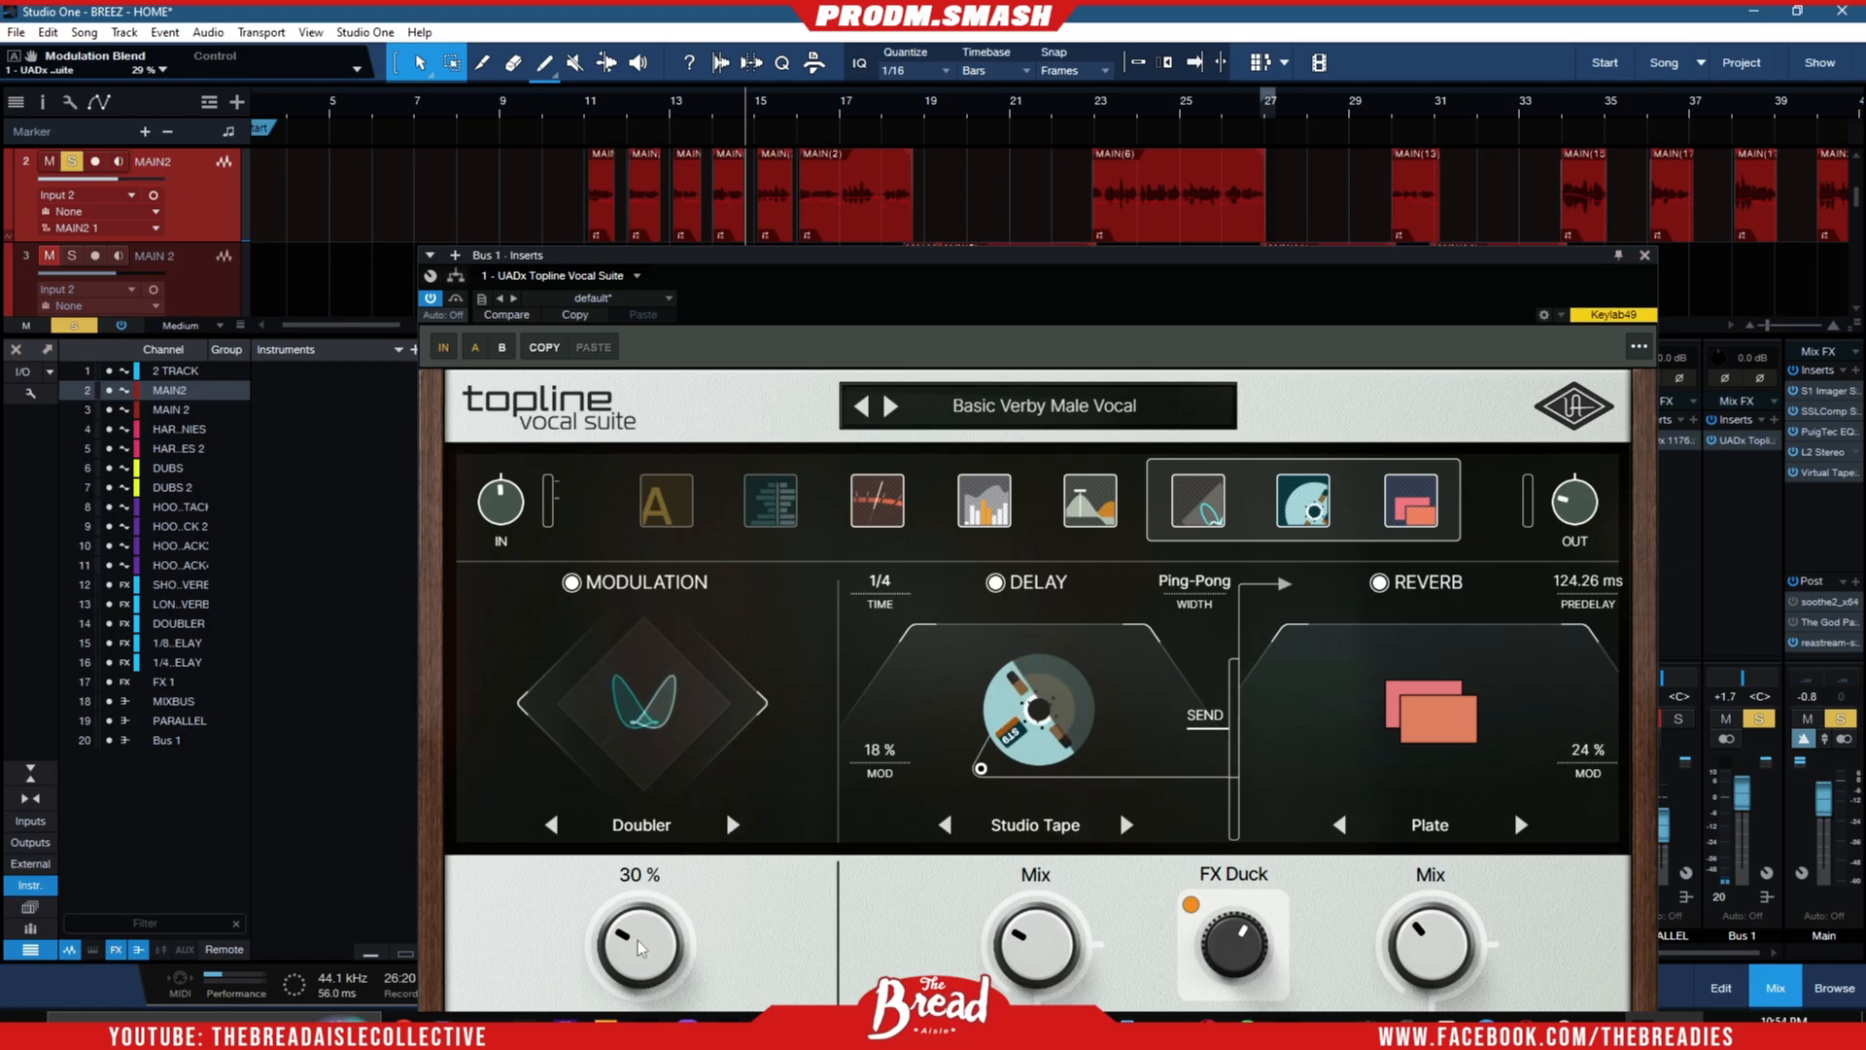
# - Try the Flanger modulation style with Blend at 81 % and Intensity at 11 %
pyautogui.click(735, 825)
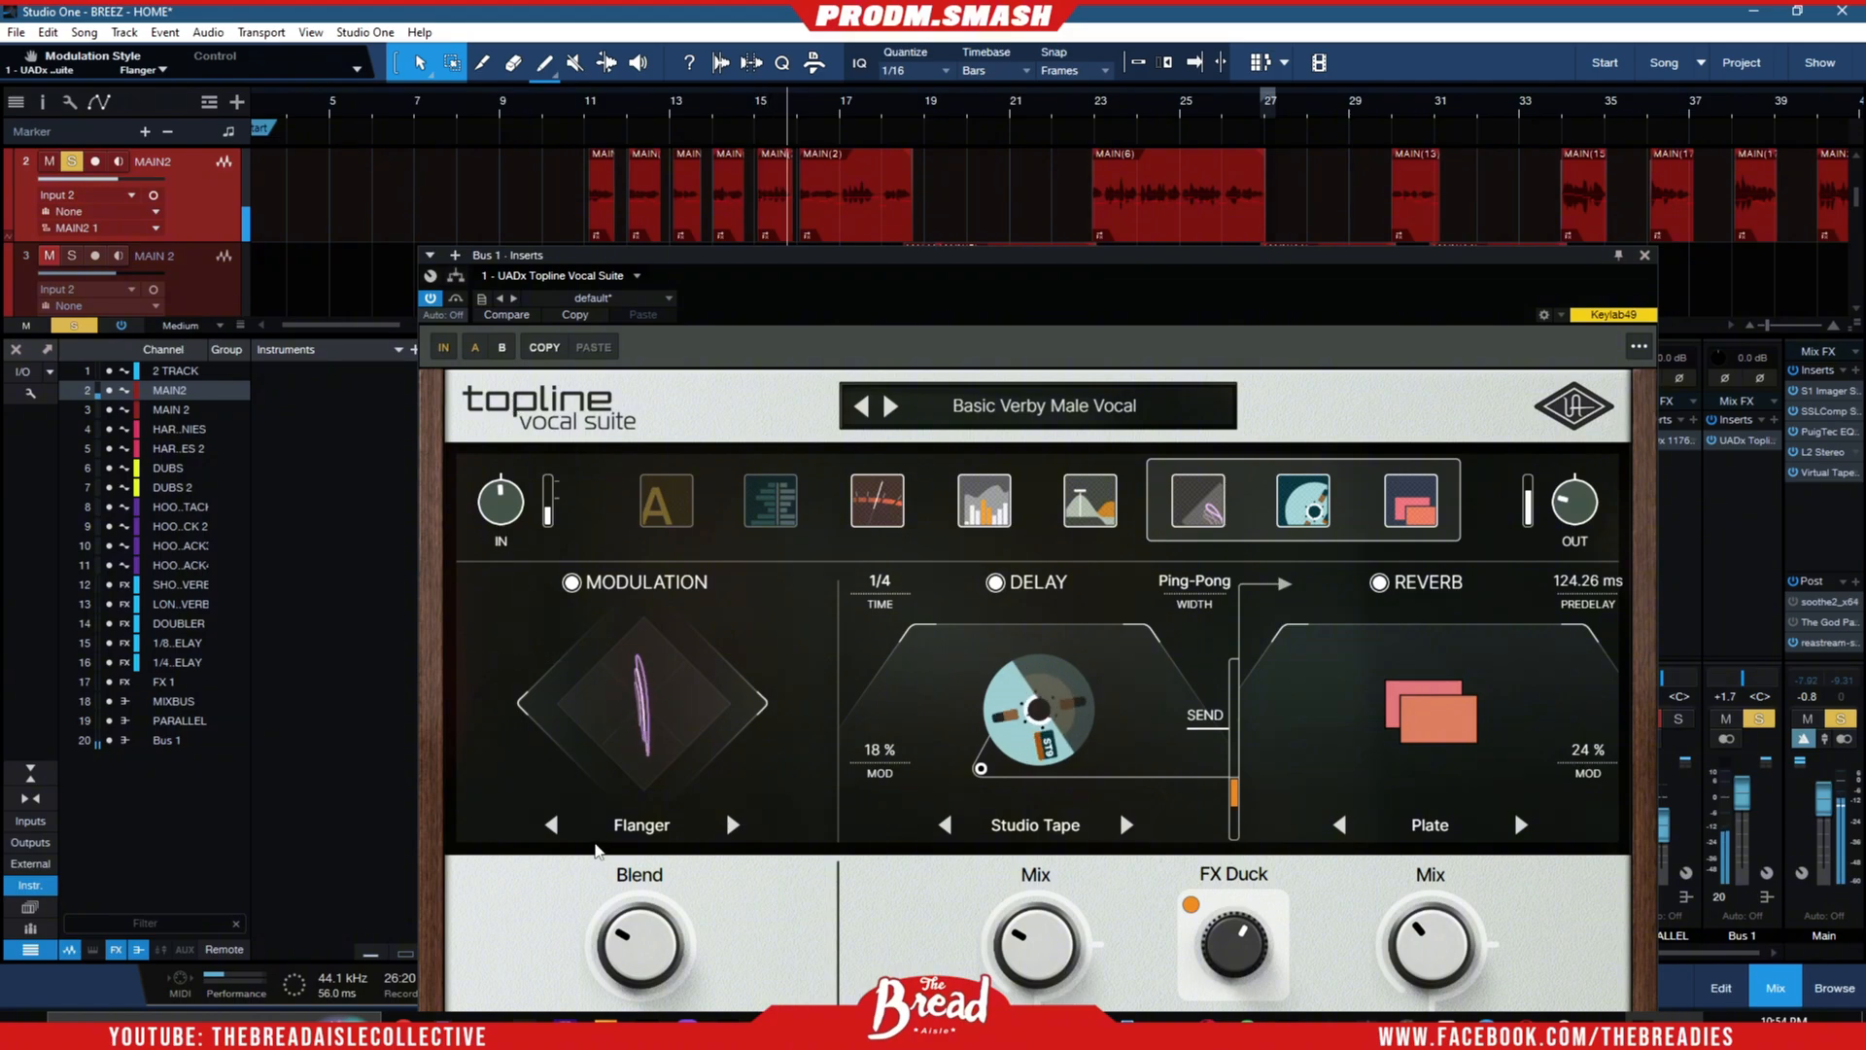
pyautogui.moveTo(637, 928); pyautogui.dragTo(631, 832)
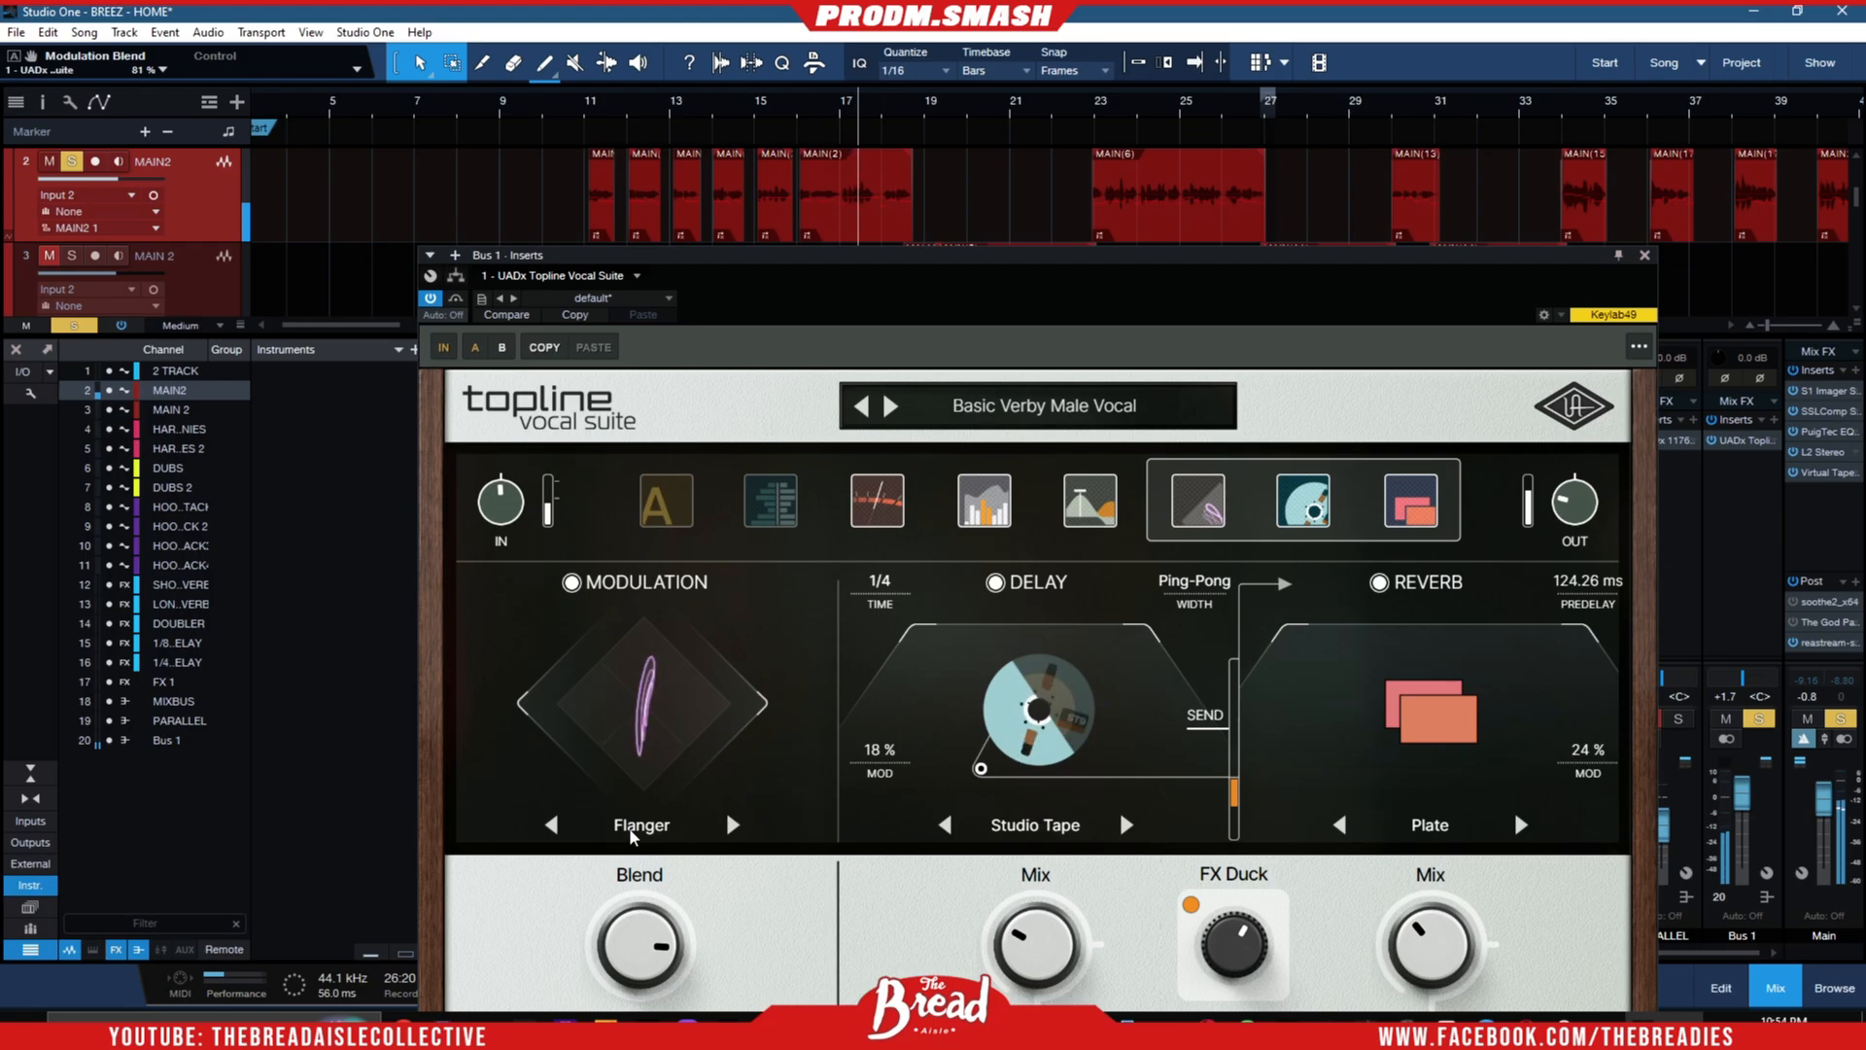
pyautogui.moveTo(625, 940)
pyautogui.moveTo(674, 711)
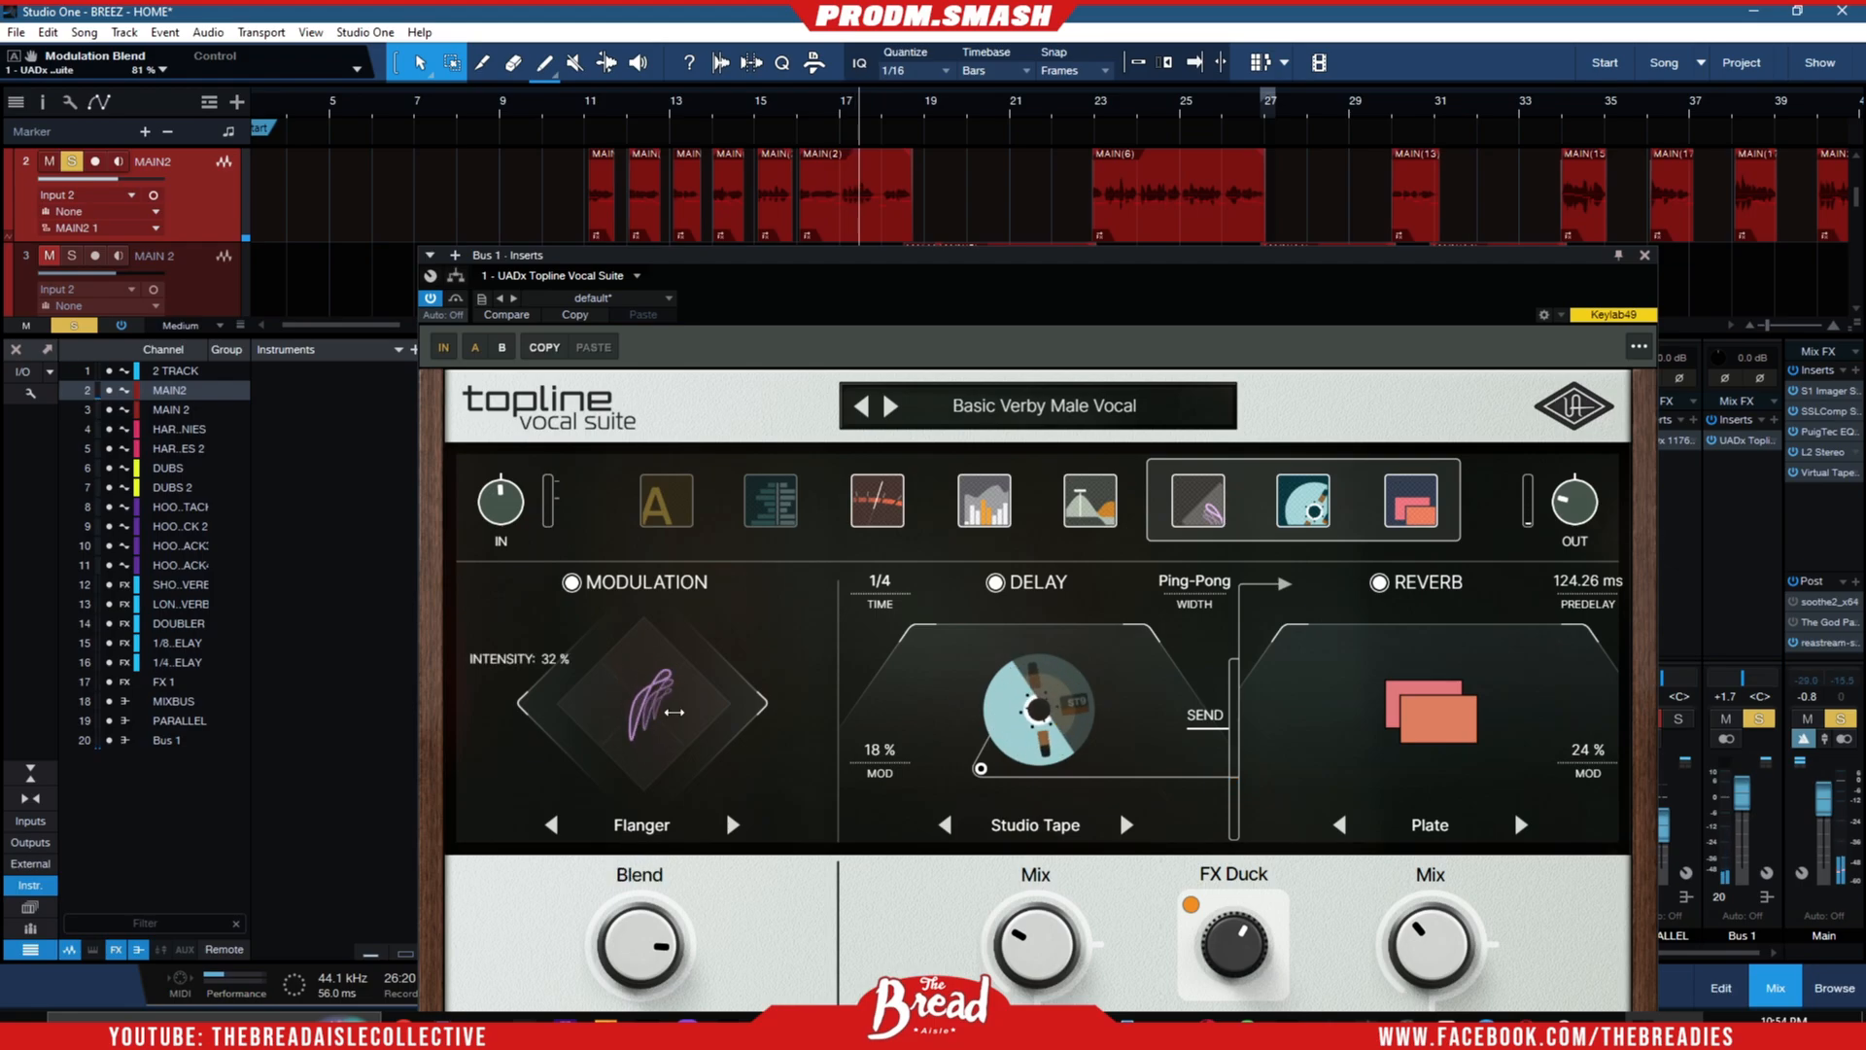
pyautogui.moveTo(646, 712)
pyautogui.mouseDown()
pyautogui.moveTo(617, 735)
pyautogui.moveTo(652, 718)
pyautogui.mouseUp()
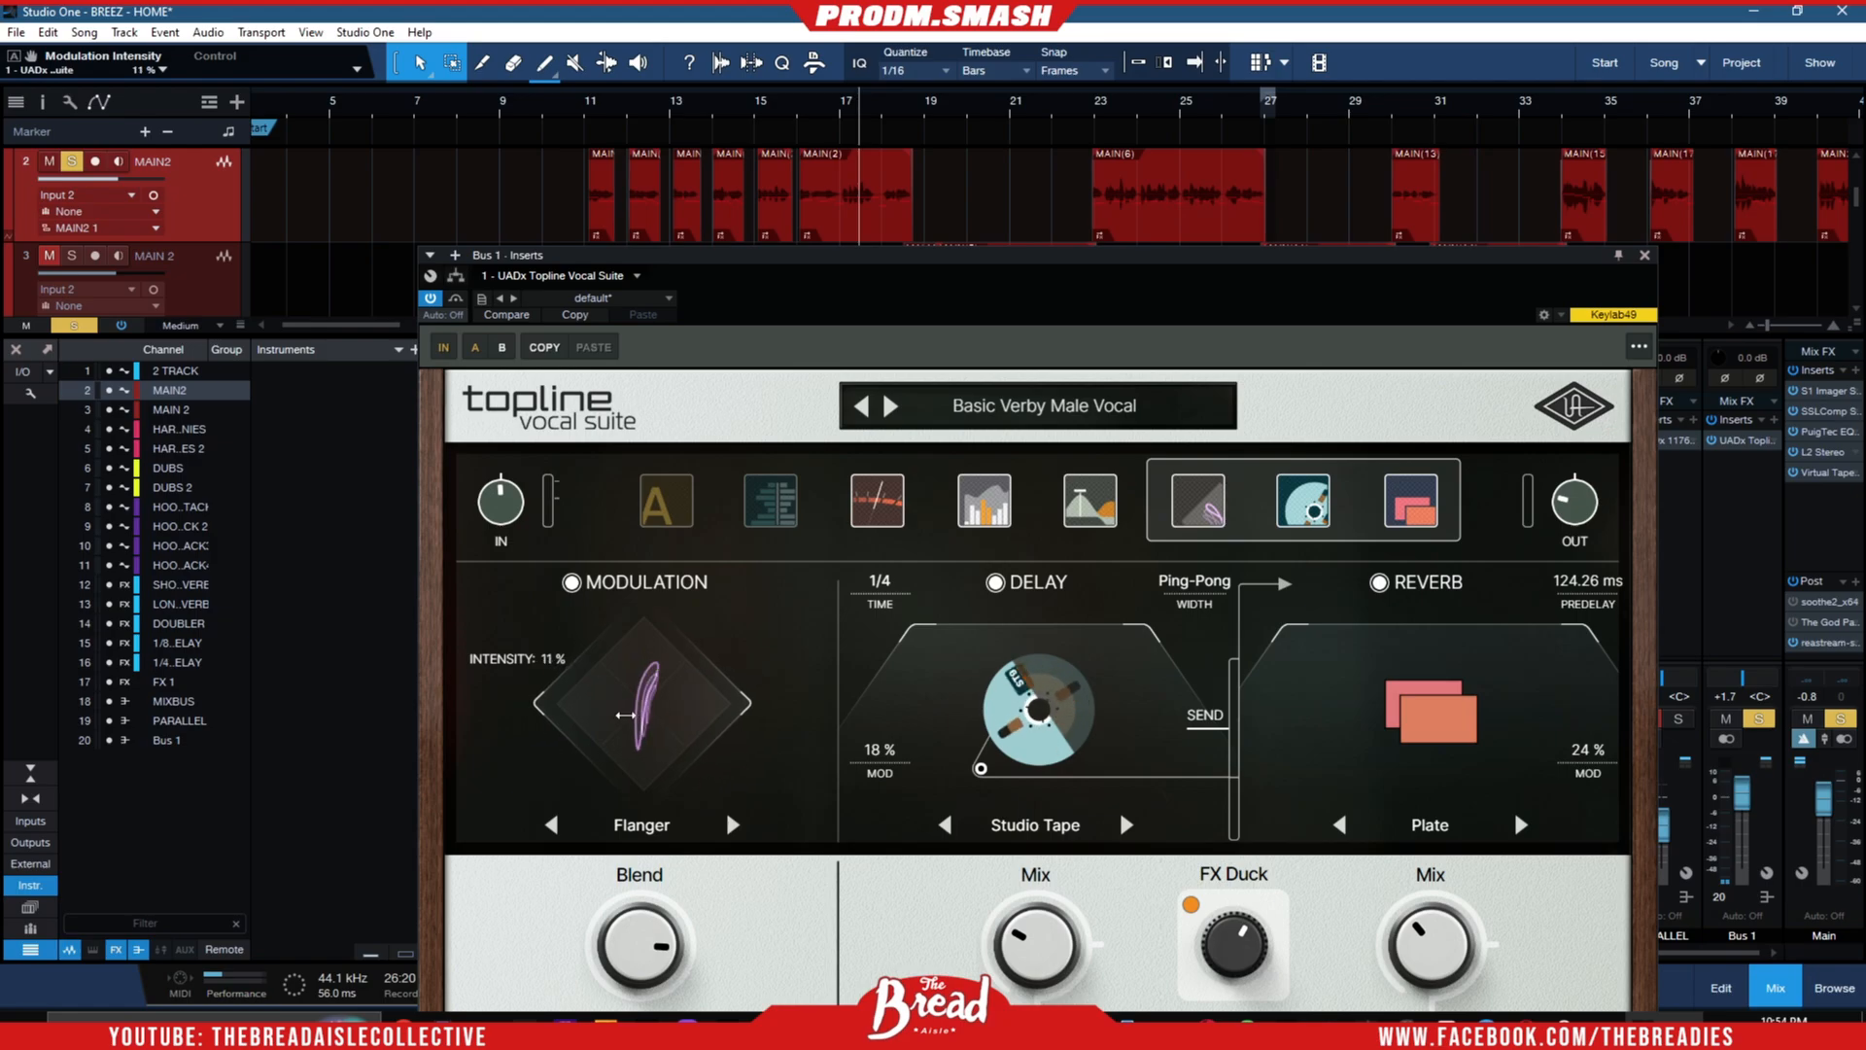
# - Try the Widener modulation style, raising its Intensity to 94 % and then lowering it to 0 %
pyautogui.click(733, 824)
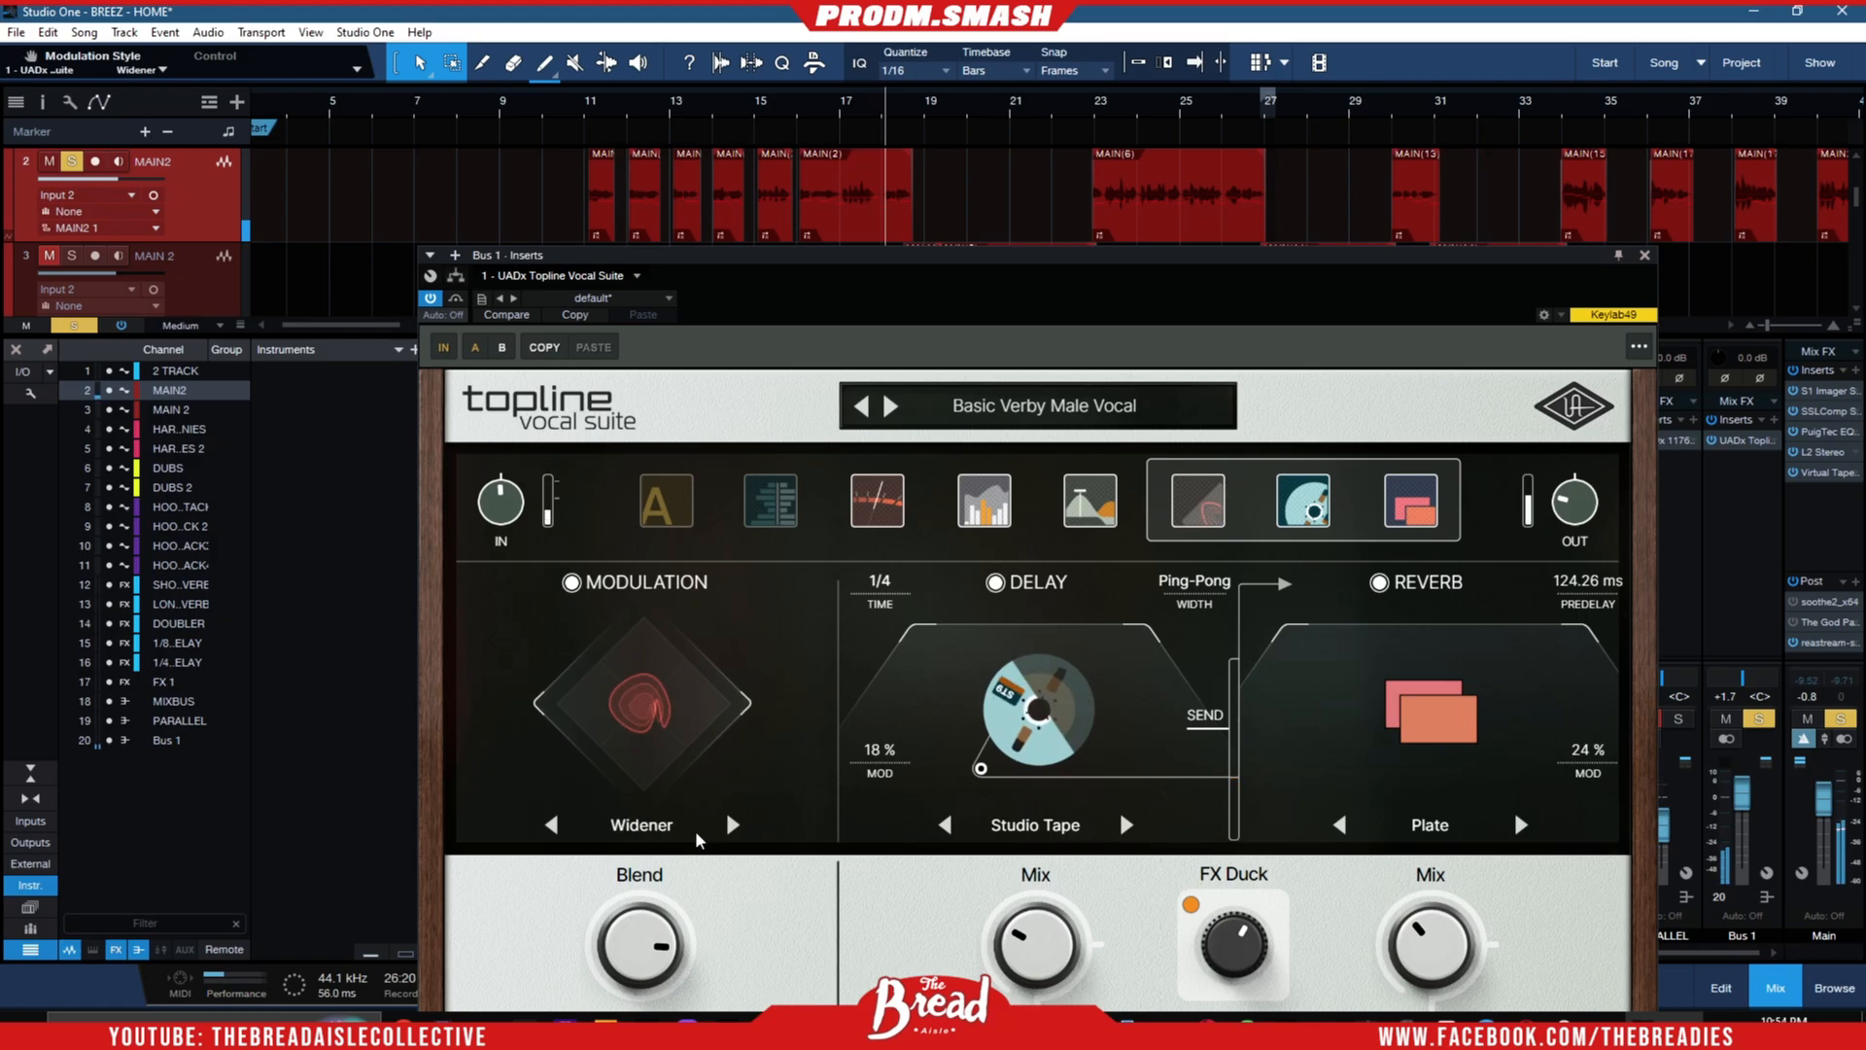
pyautogui.moveTo(685, 734); pyautogui.dragTo(826, 729)
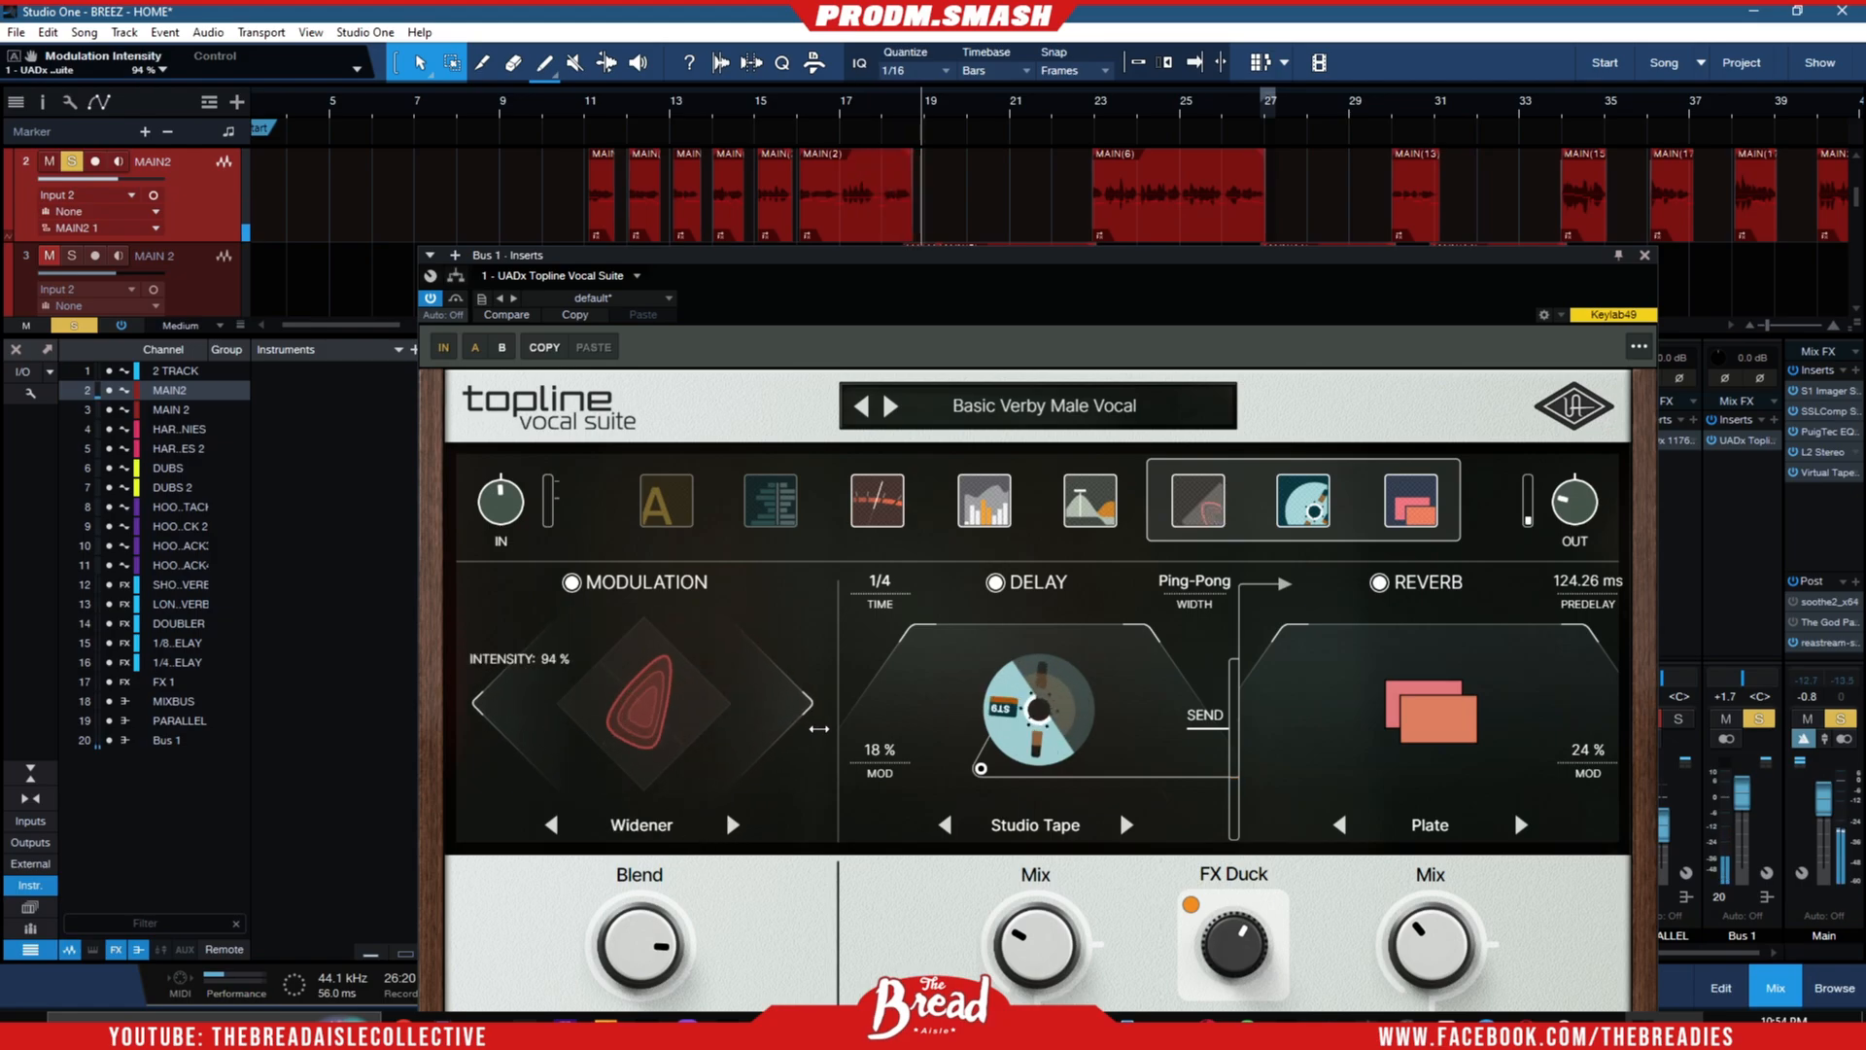
pyautogui.doubleClick(667, 696)
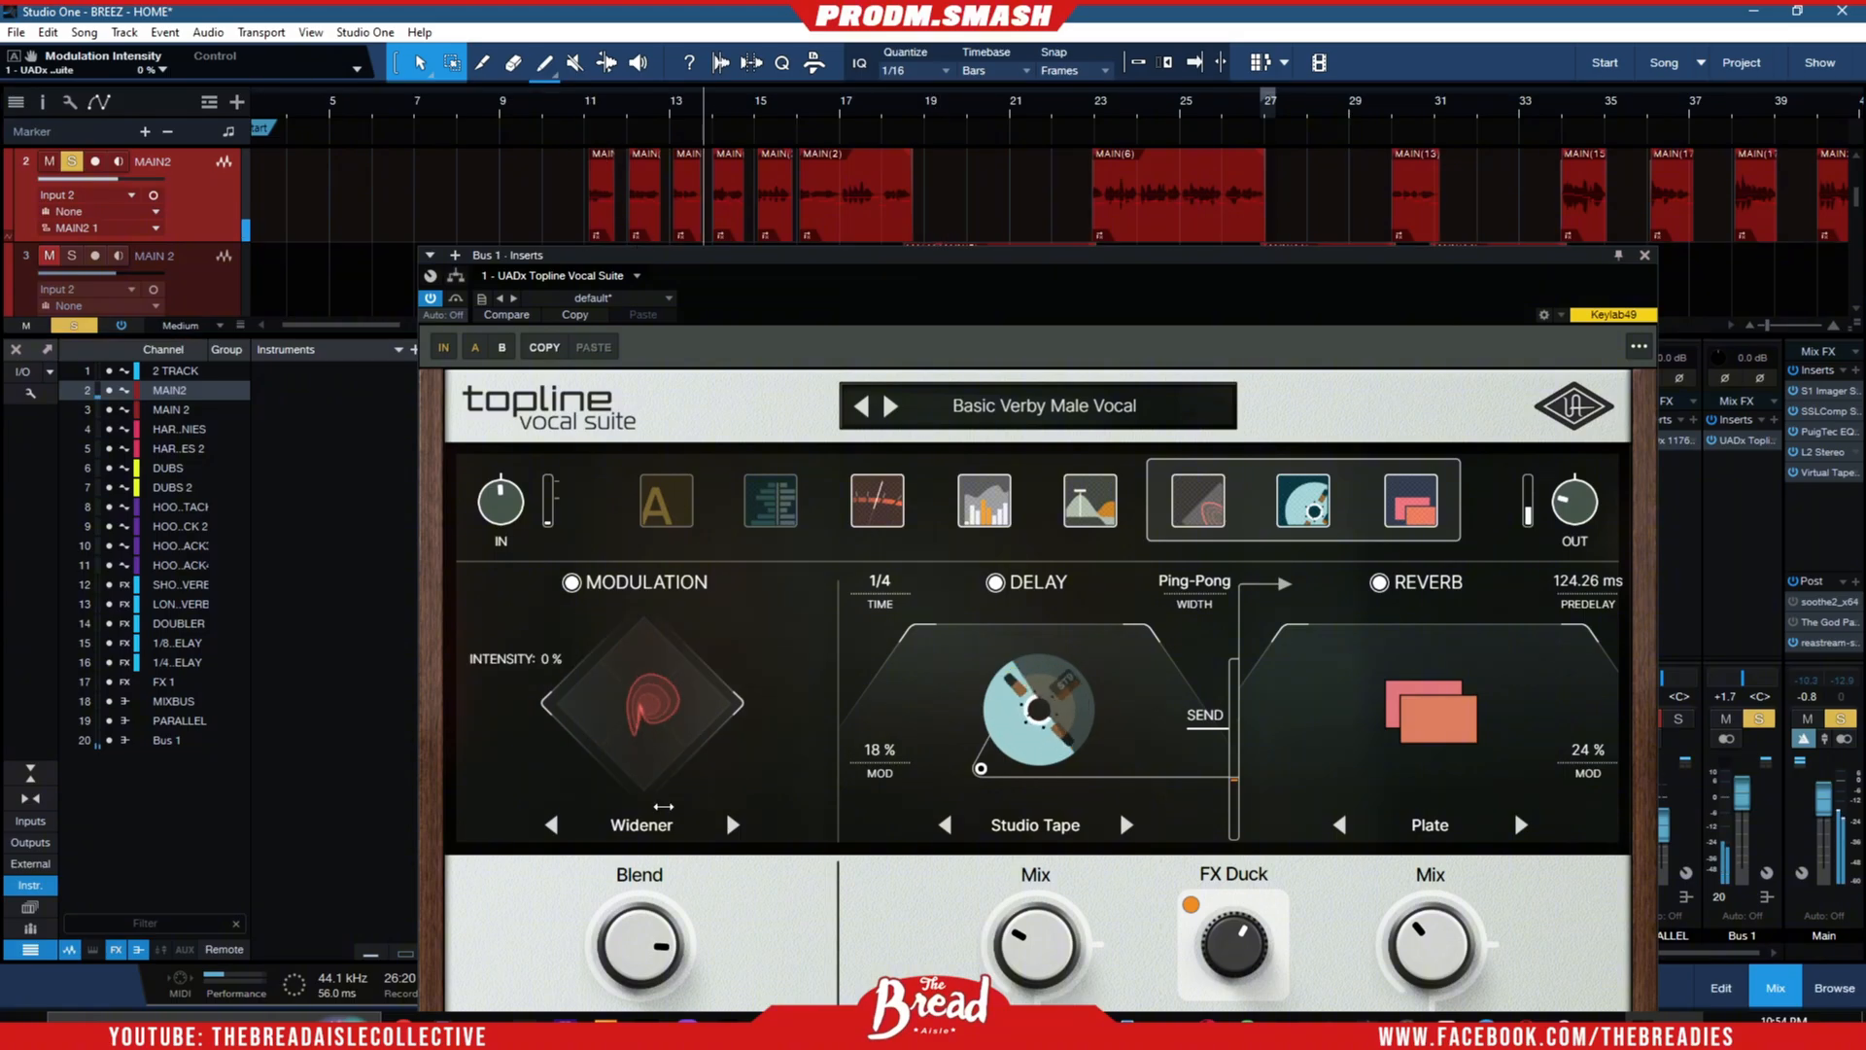
# - Try the Chorus modulation style with Intensity at 79 % and then 8 %
pyautogui.click(733, 824)
pyautogui.moveTo(657, 721); pyautogui.dragTo(758, 816)
pyautogui.click(733, 824)
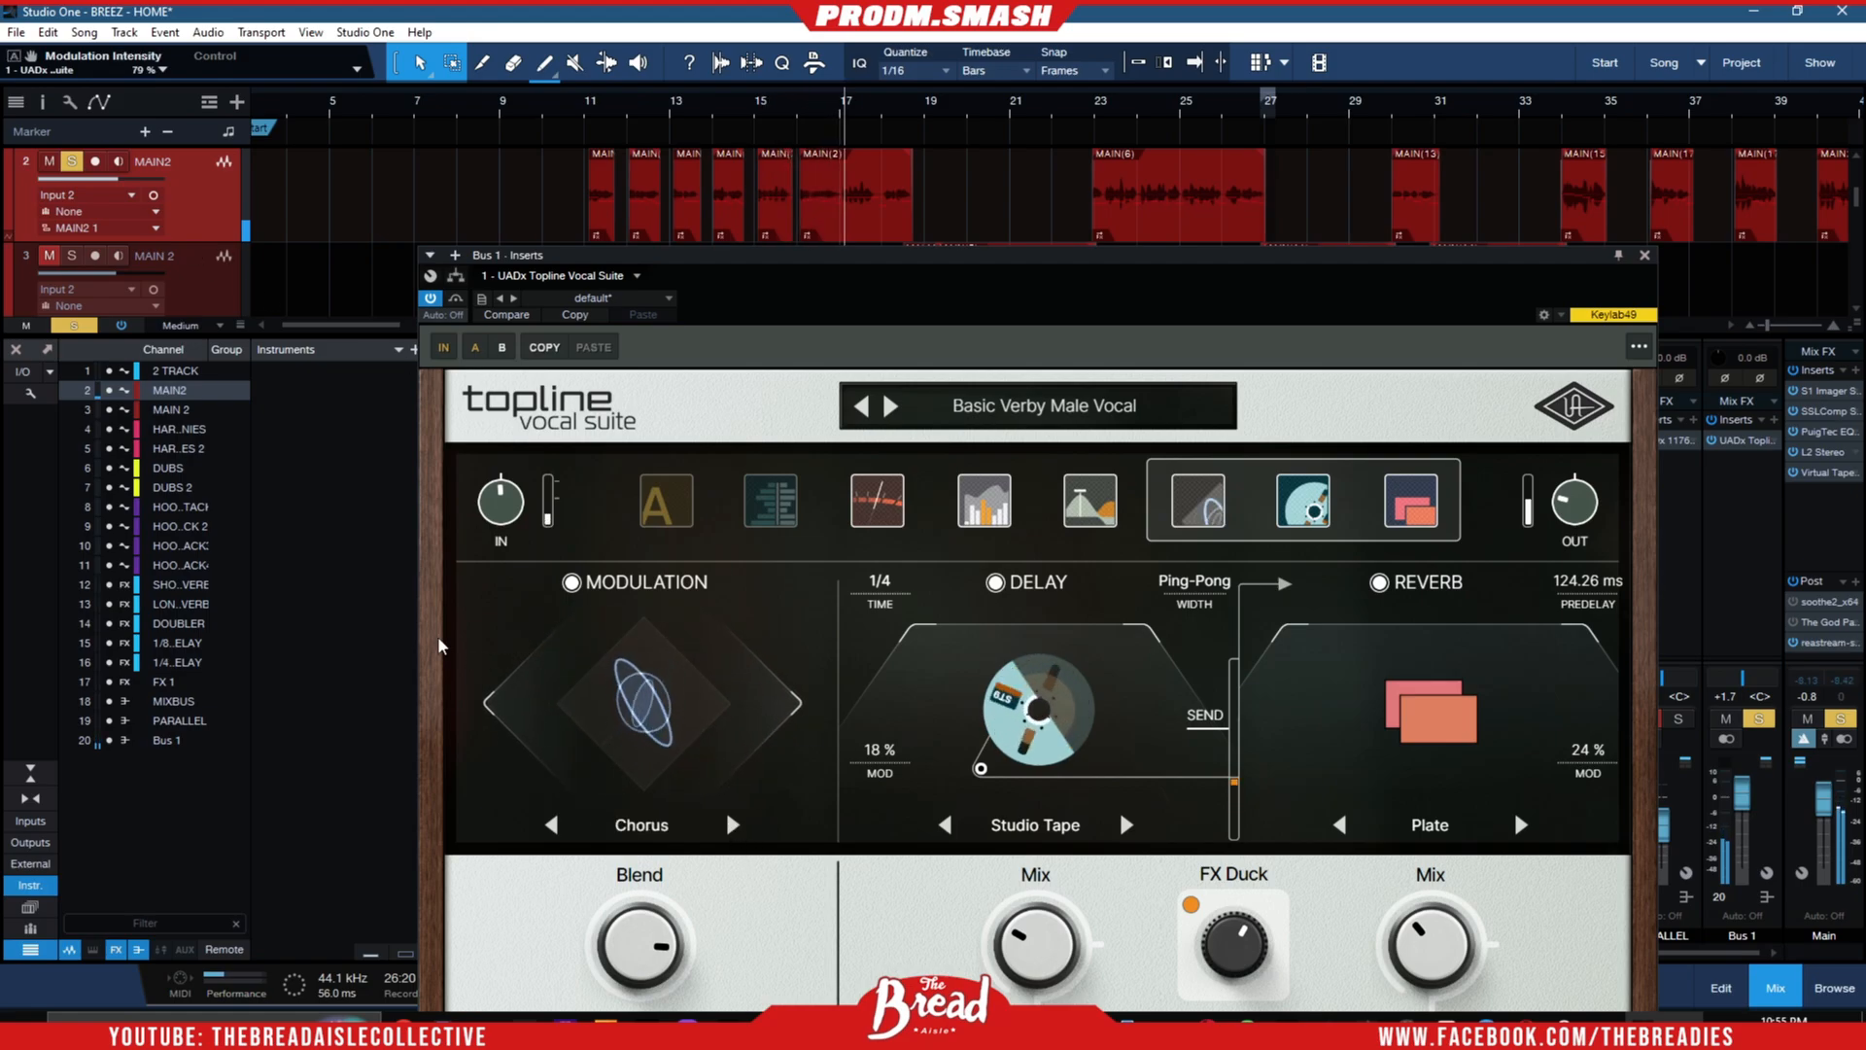
pyautogui.moveTo(807, 729); pyautogui.dragTo(651, 728)
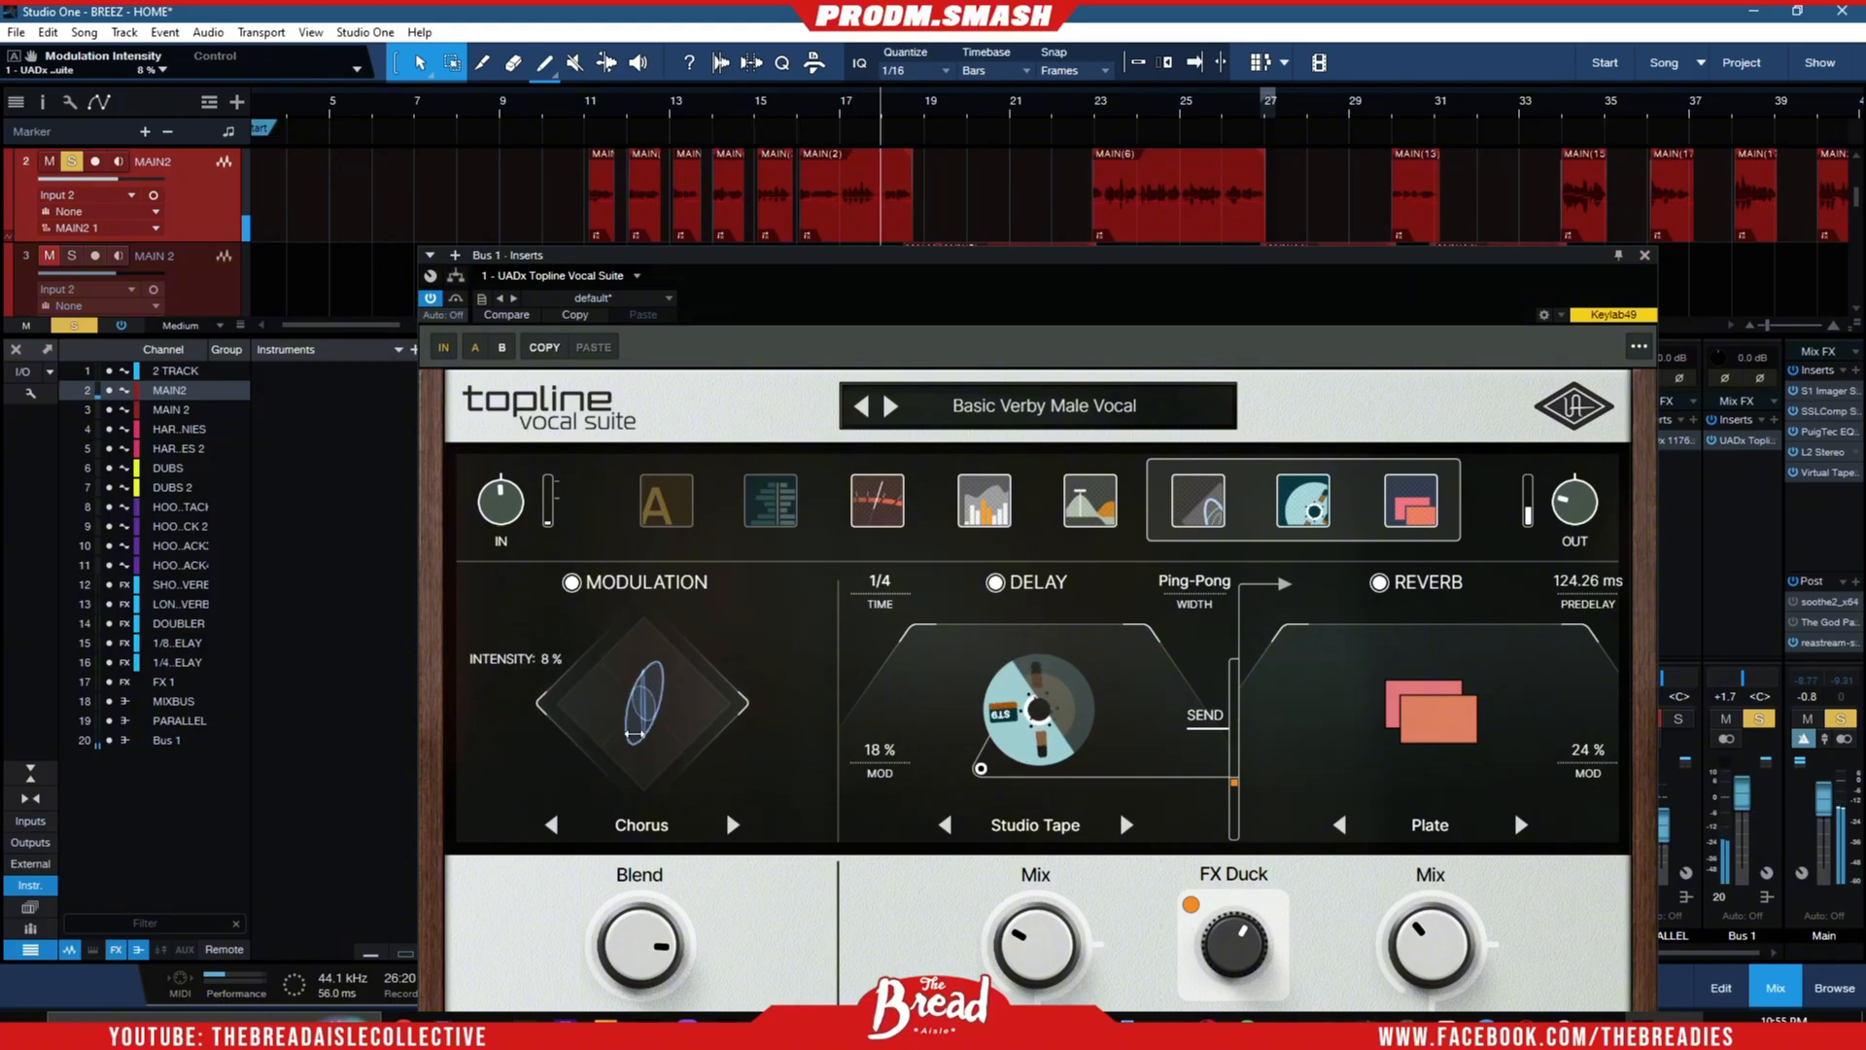
# - Return the modulation style to Doubler with Intensity at 0 % and Blend at 34 %
pyautogui.click(733, 824)
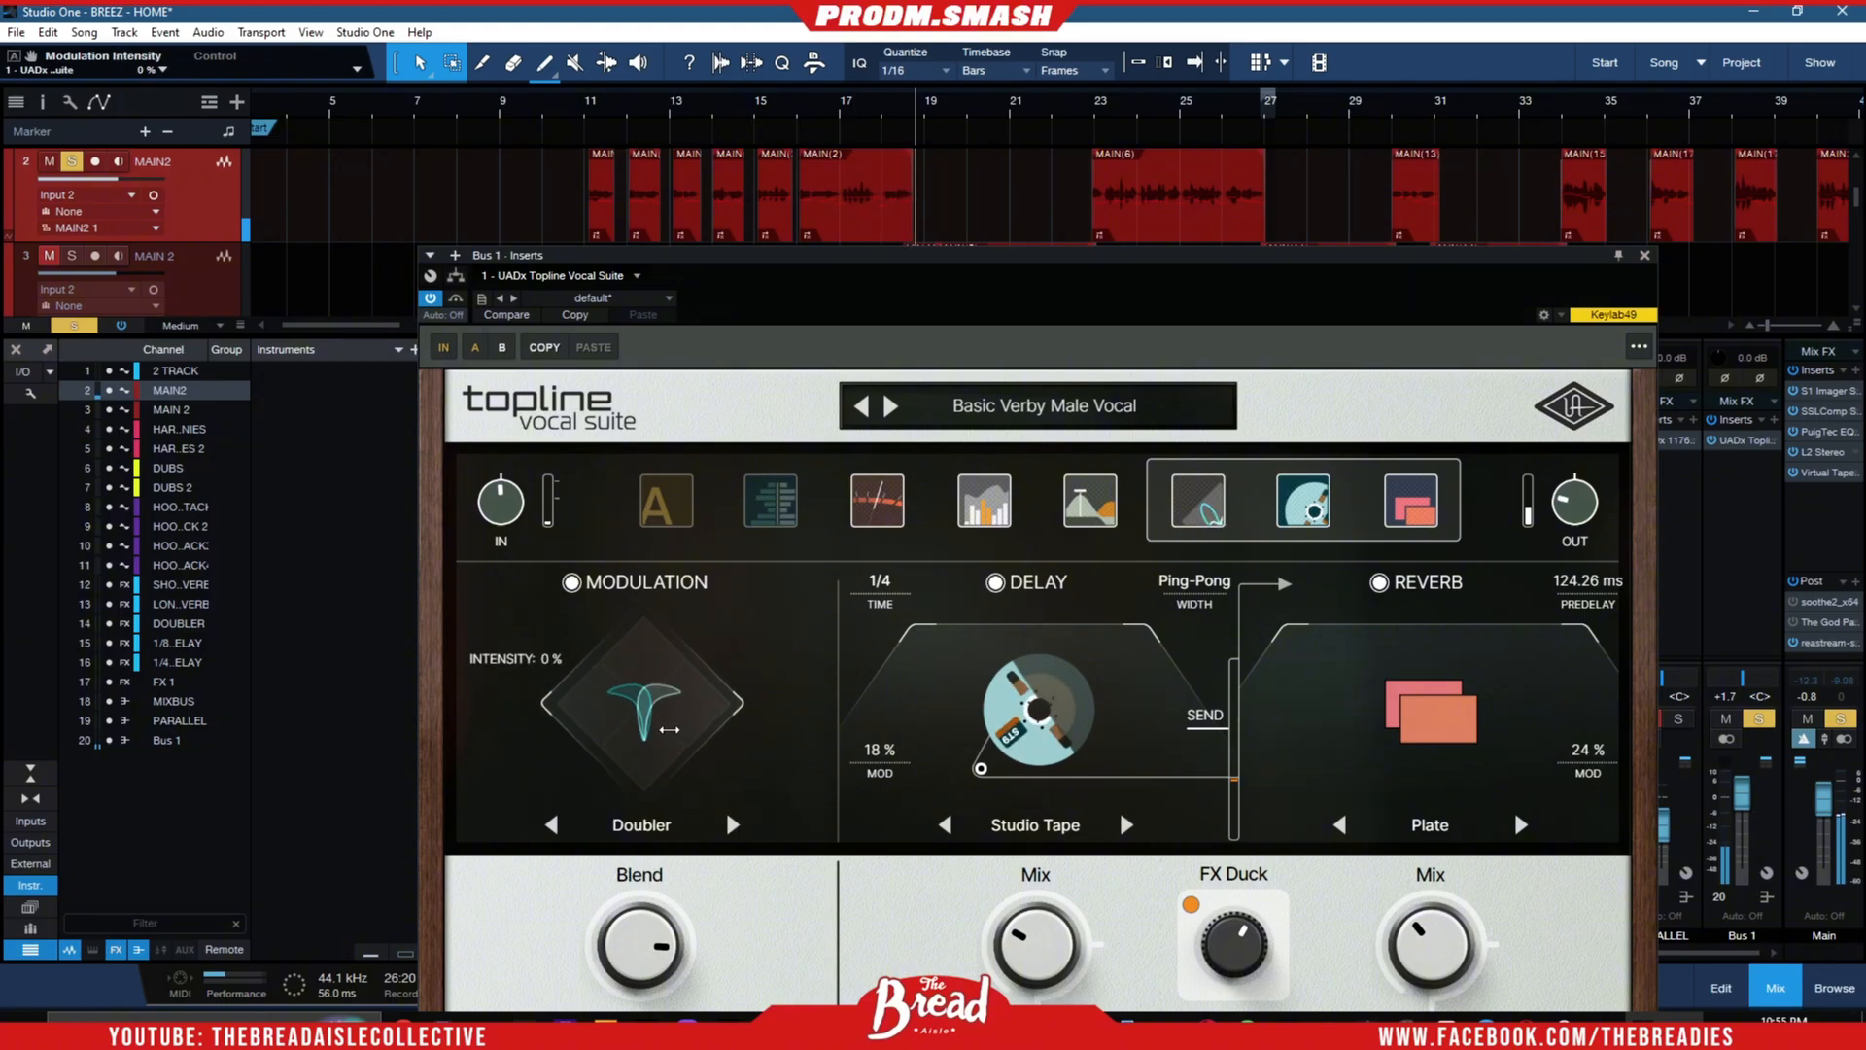
pyautogui.moveTo(638, 941); pyautogui.dragTo(639, 977)
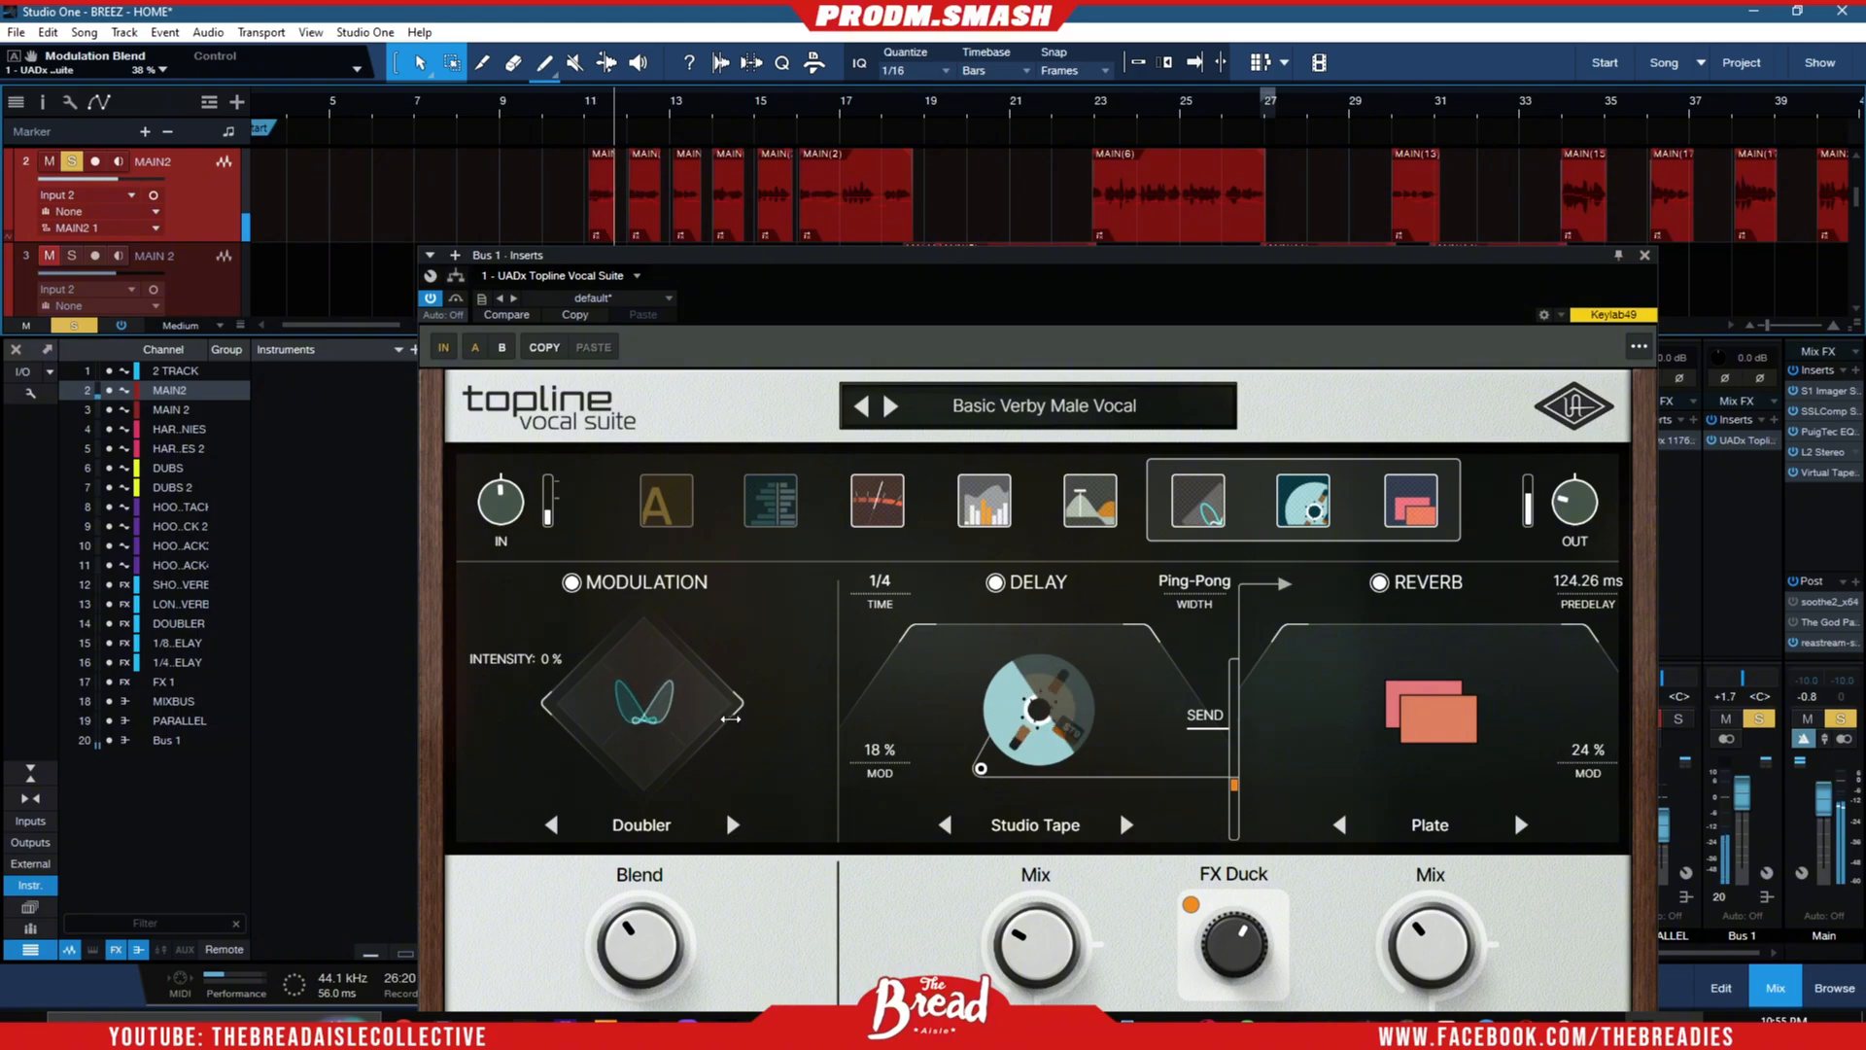
pyautogui.moveTo(730, 719)
pyautogui.mouseDown()
pyautogui.moveTo(768, 714)
pyautogui.moveTo(734, 716)
pyautogui.mouseUp()
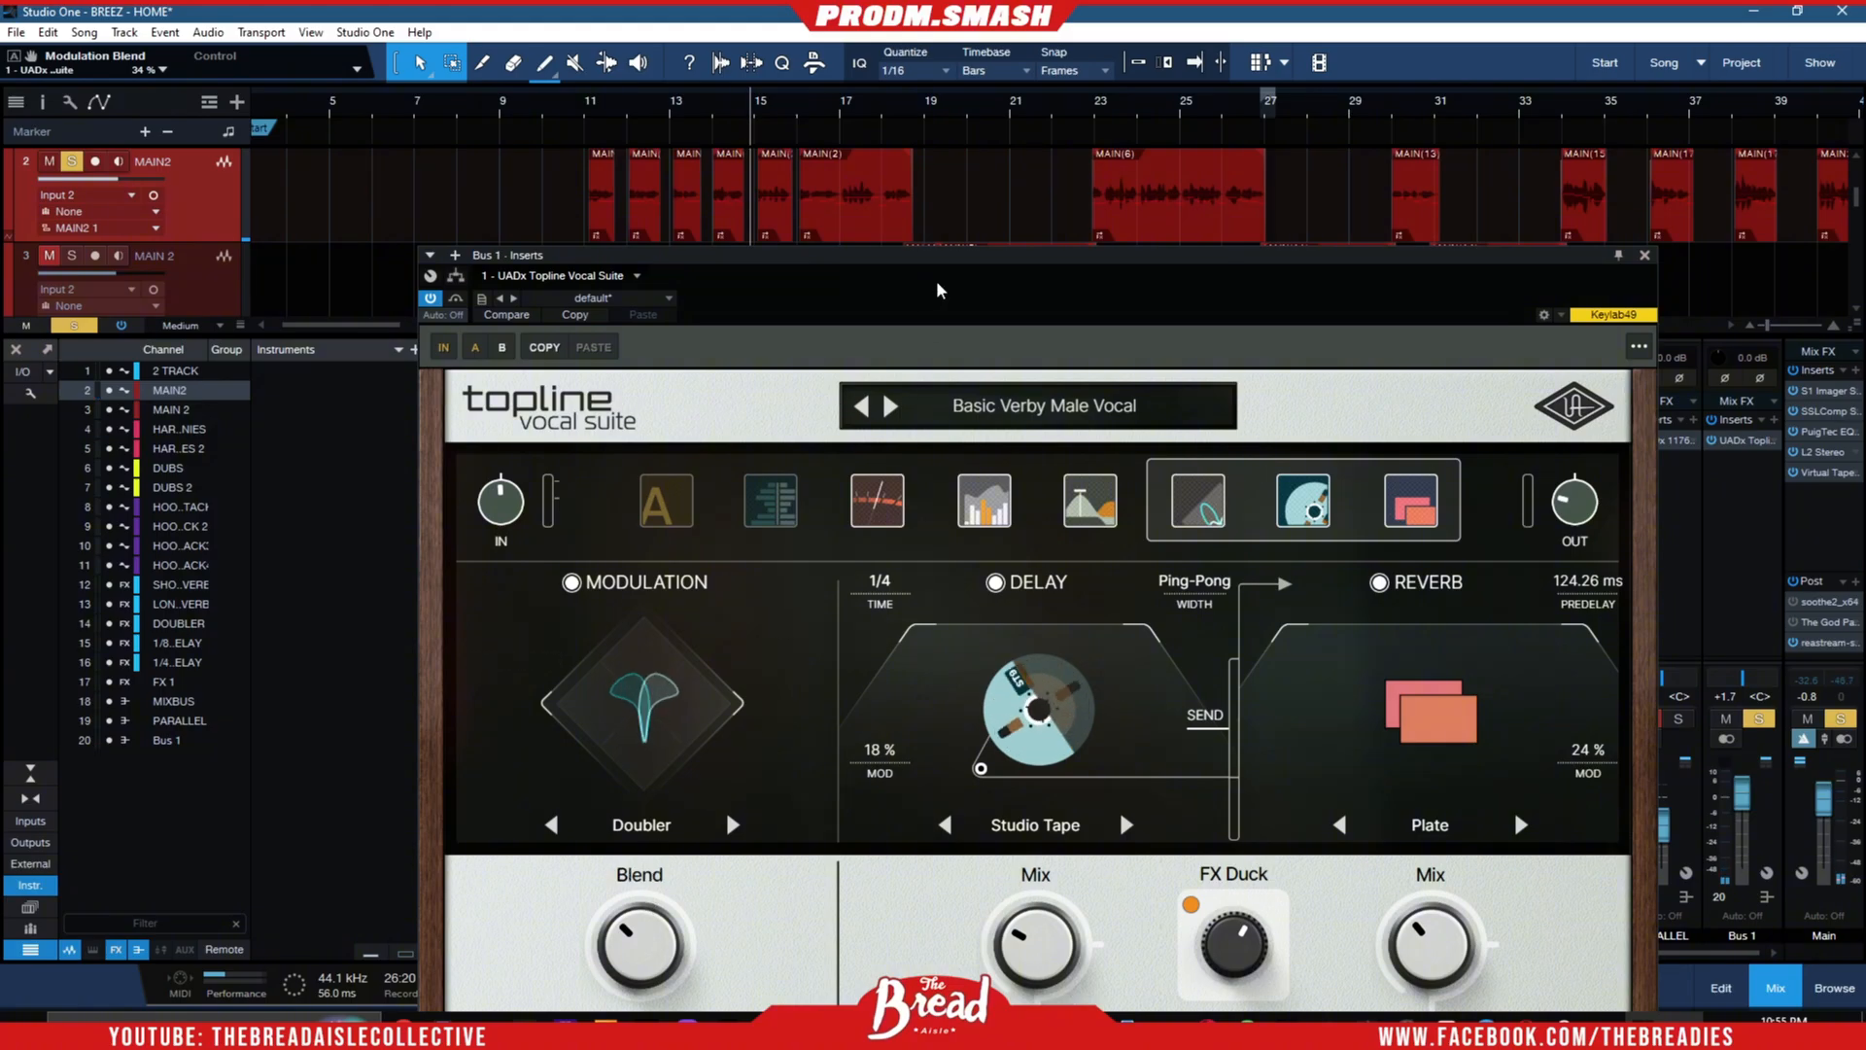
# - Move the plugin window higher, then replay from just before bar 11 while raising the Delay Mix to 17 %
pyautogui.moveTo(945, 261); pyautogui.dragTo(900, 200)
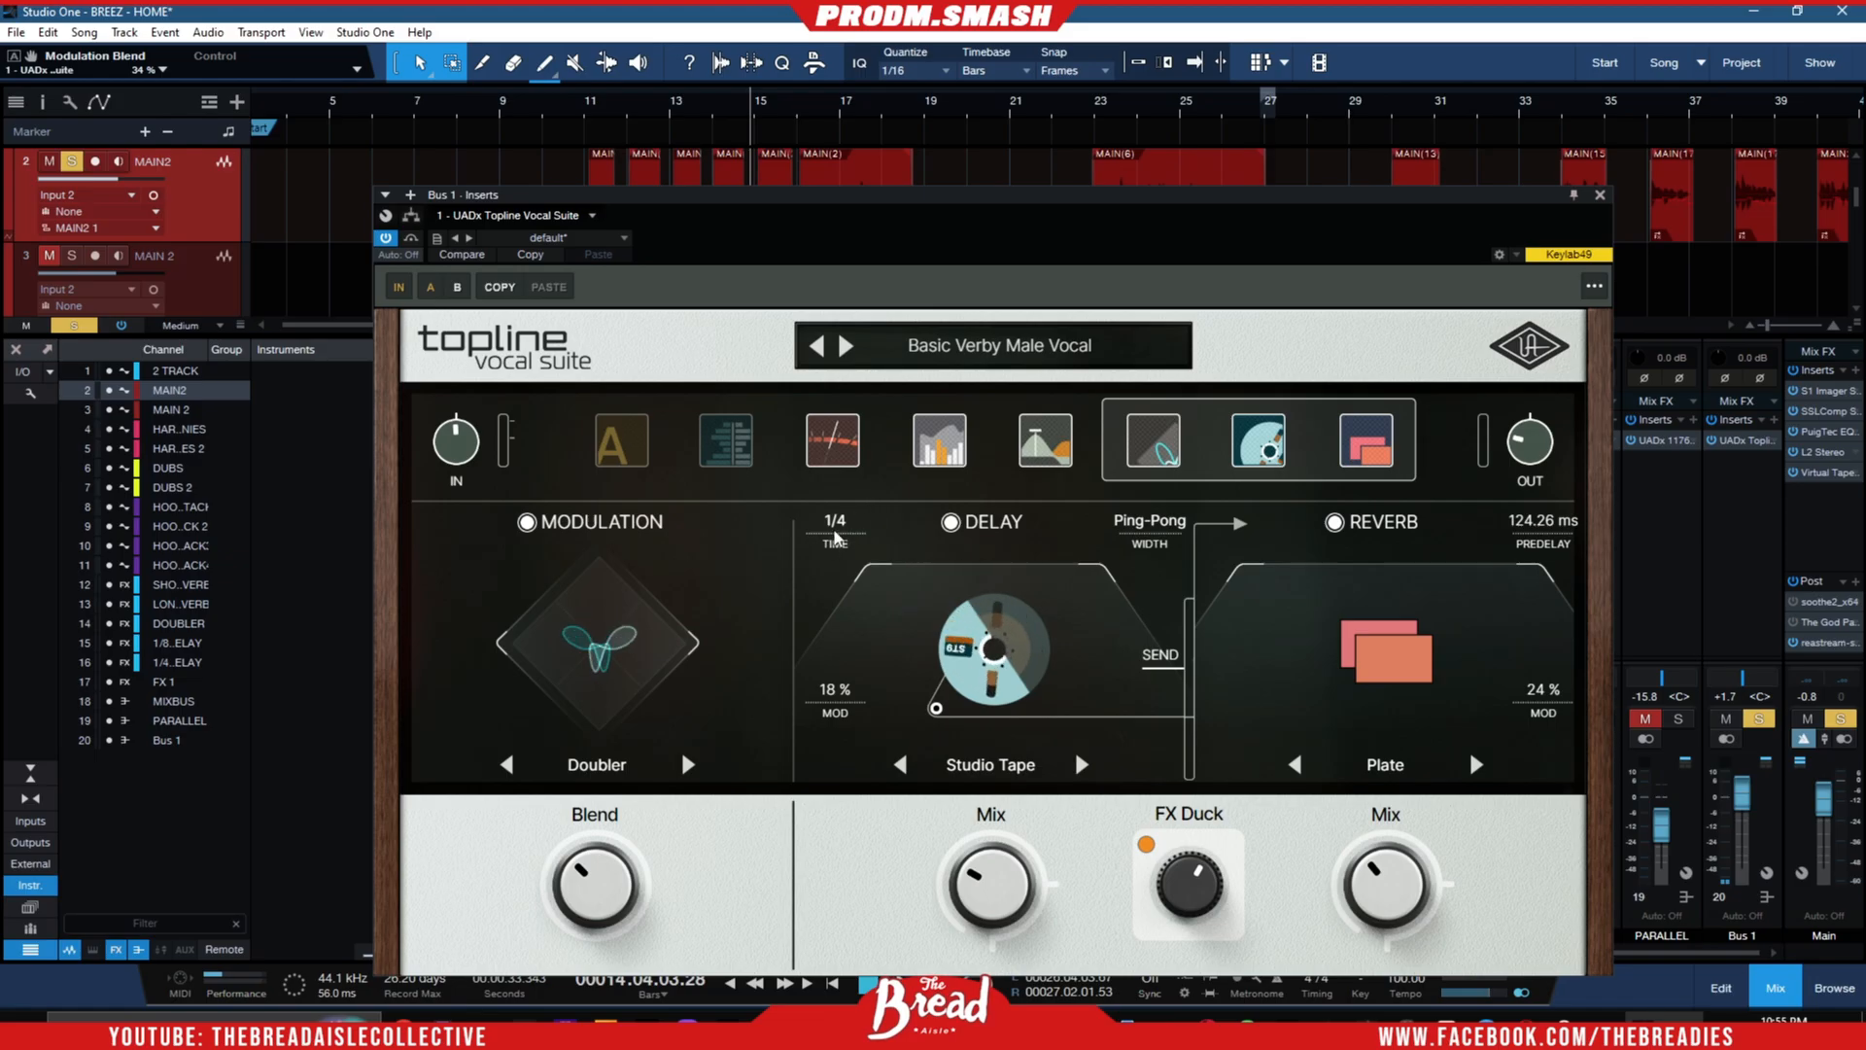
pyautogui.click(586, 108)
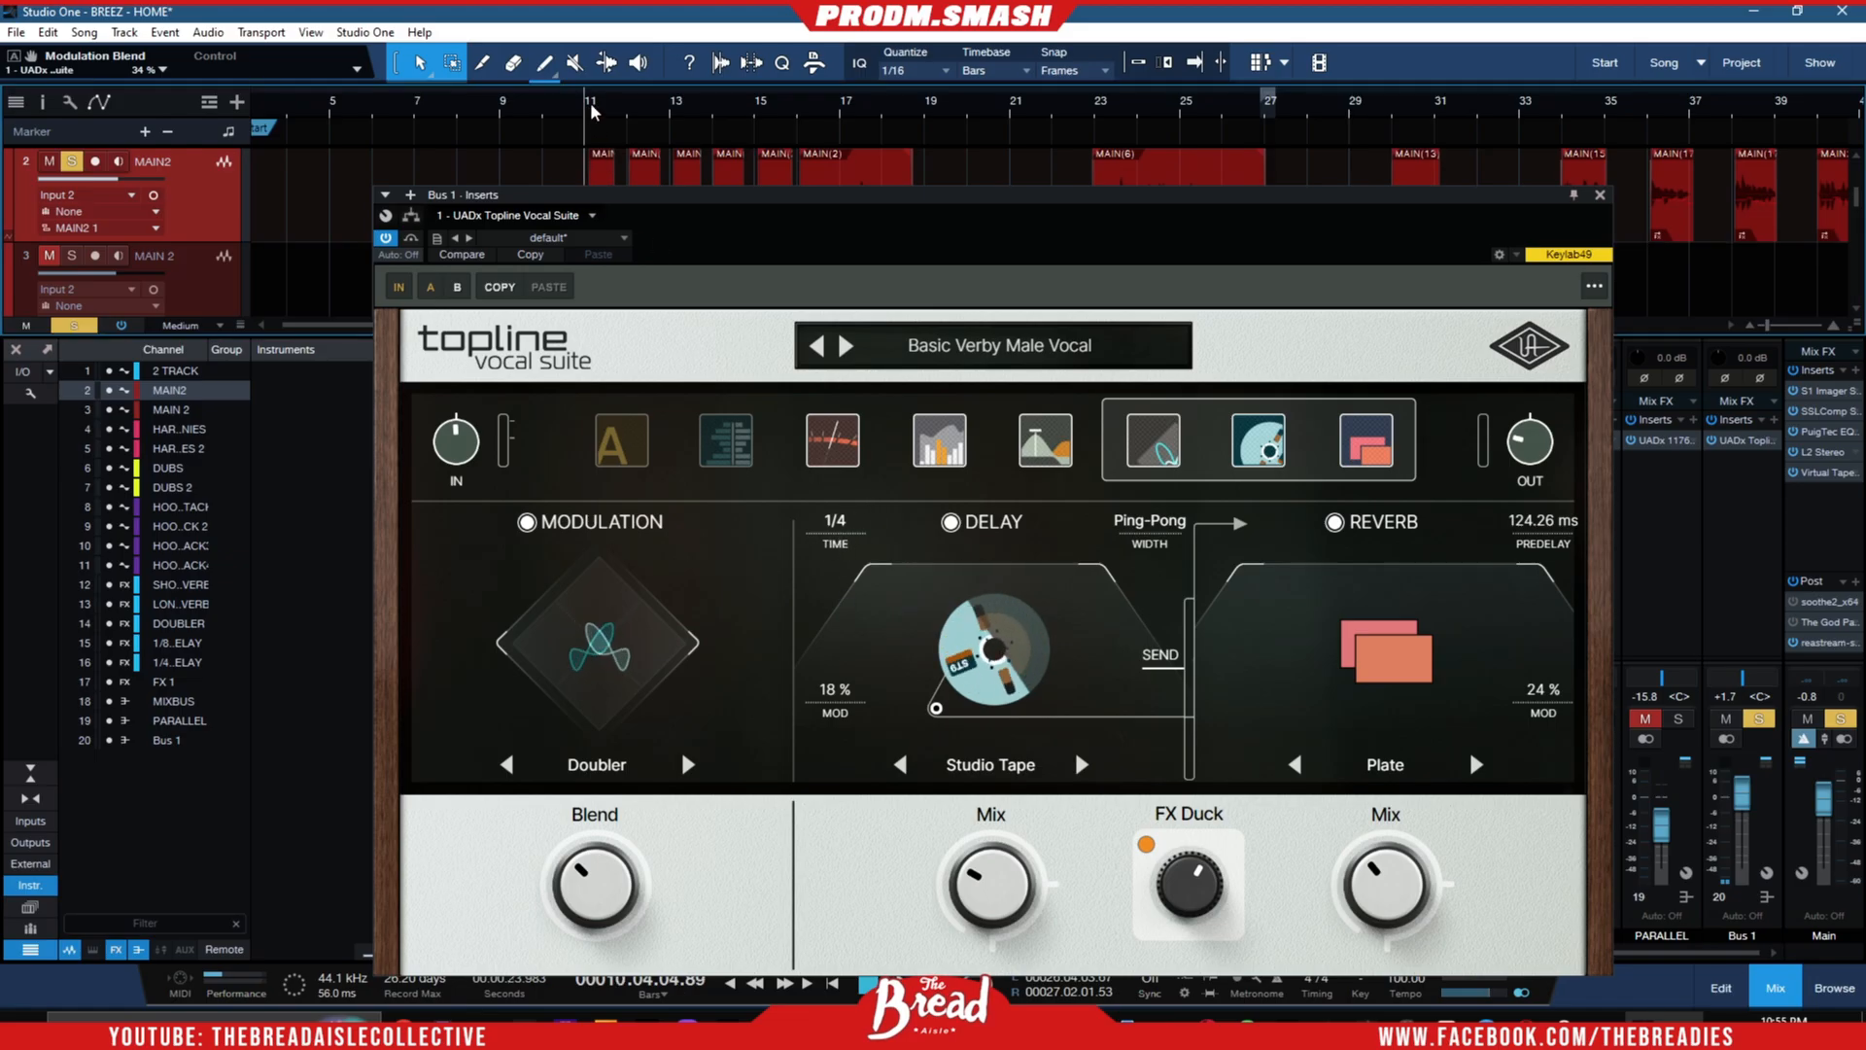
pyautogui.scroll(2, 598, 110)
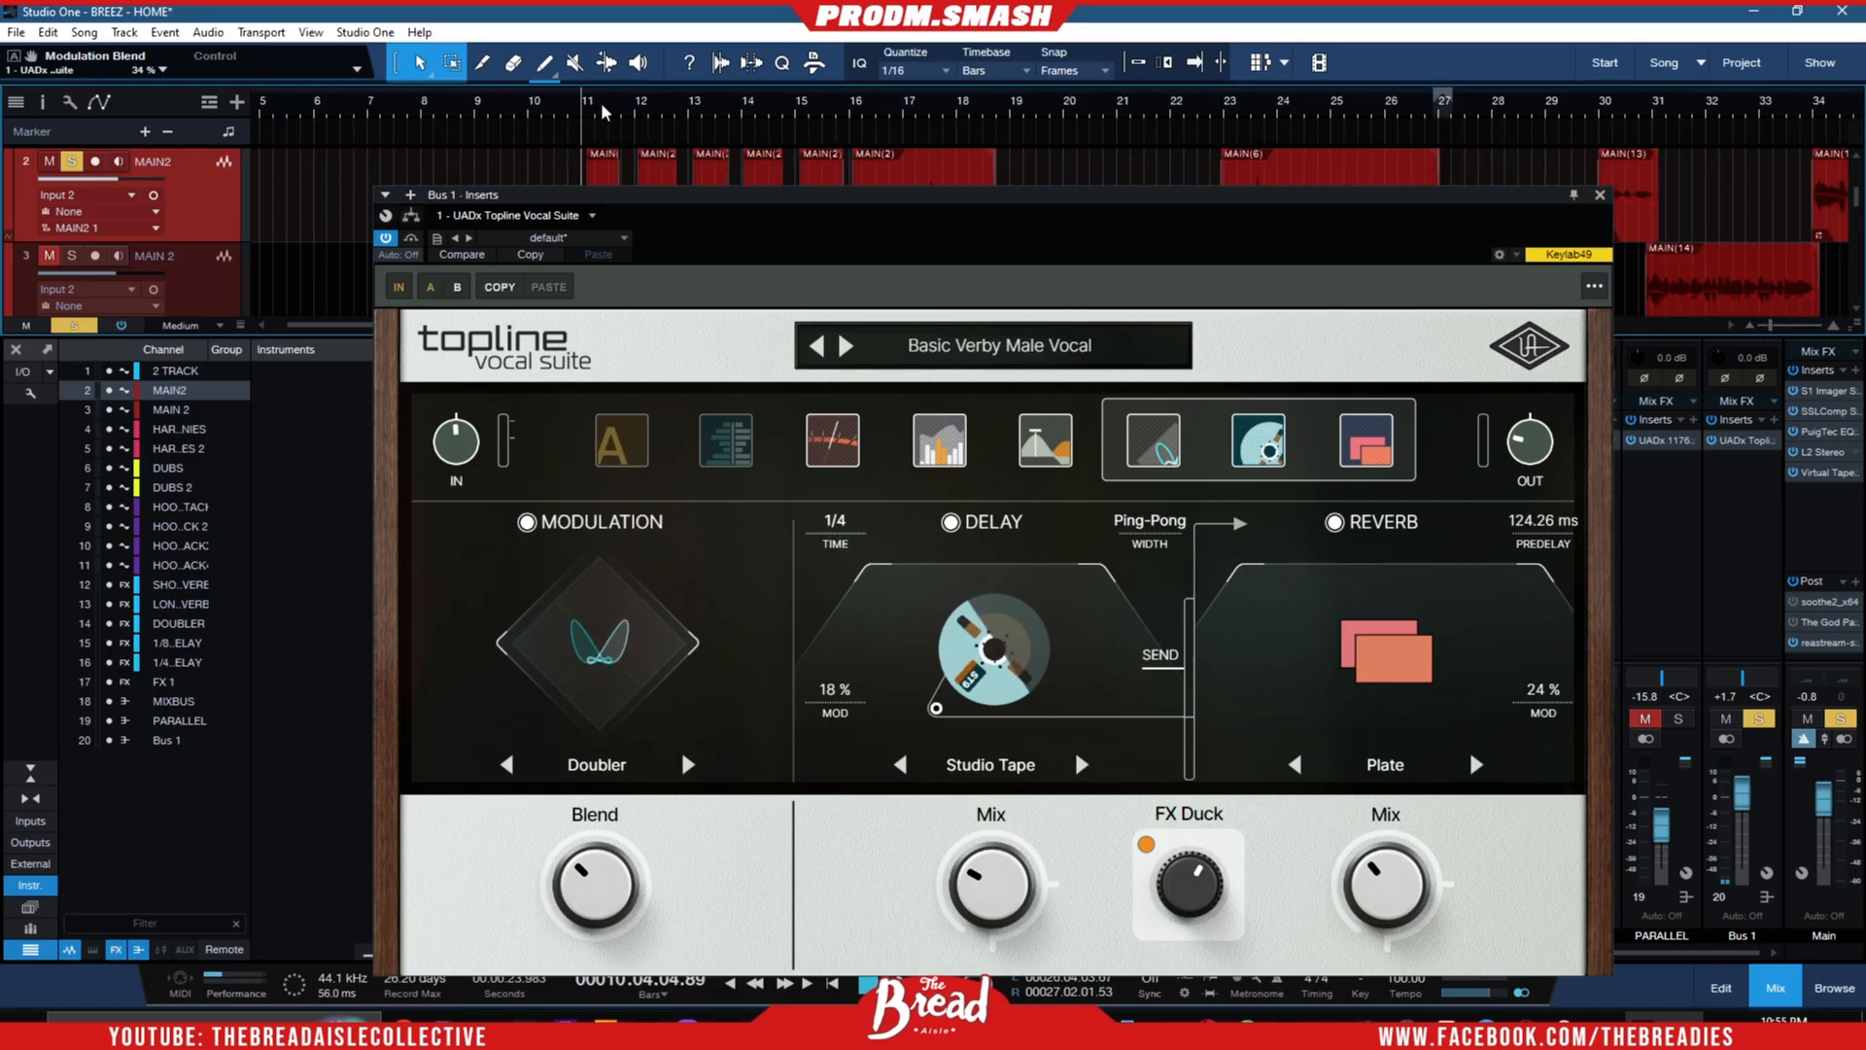
pyautogui.moveTo(991, 868)
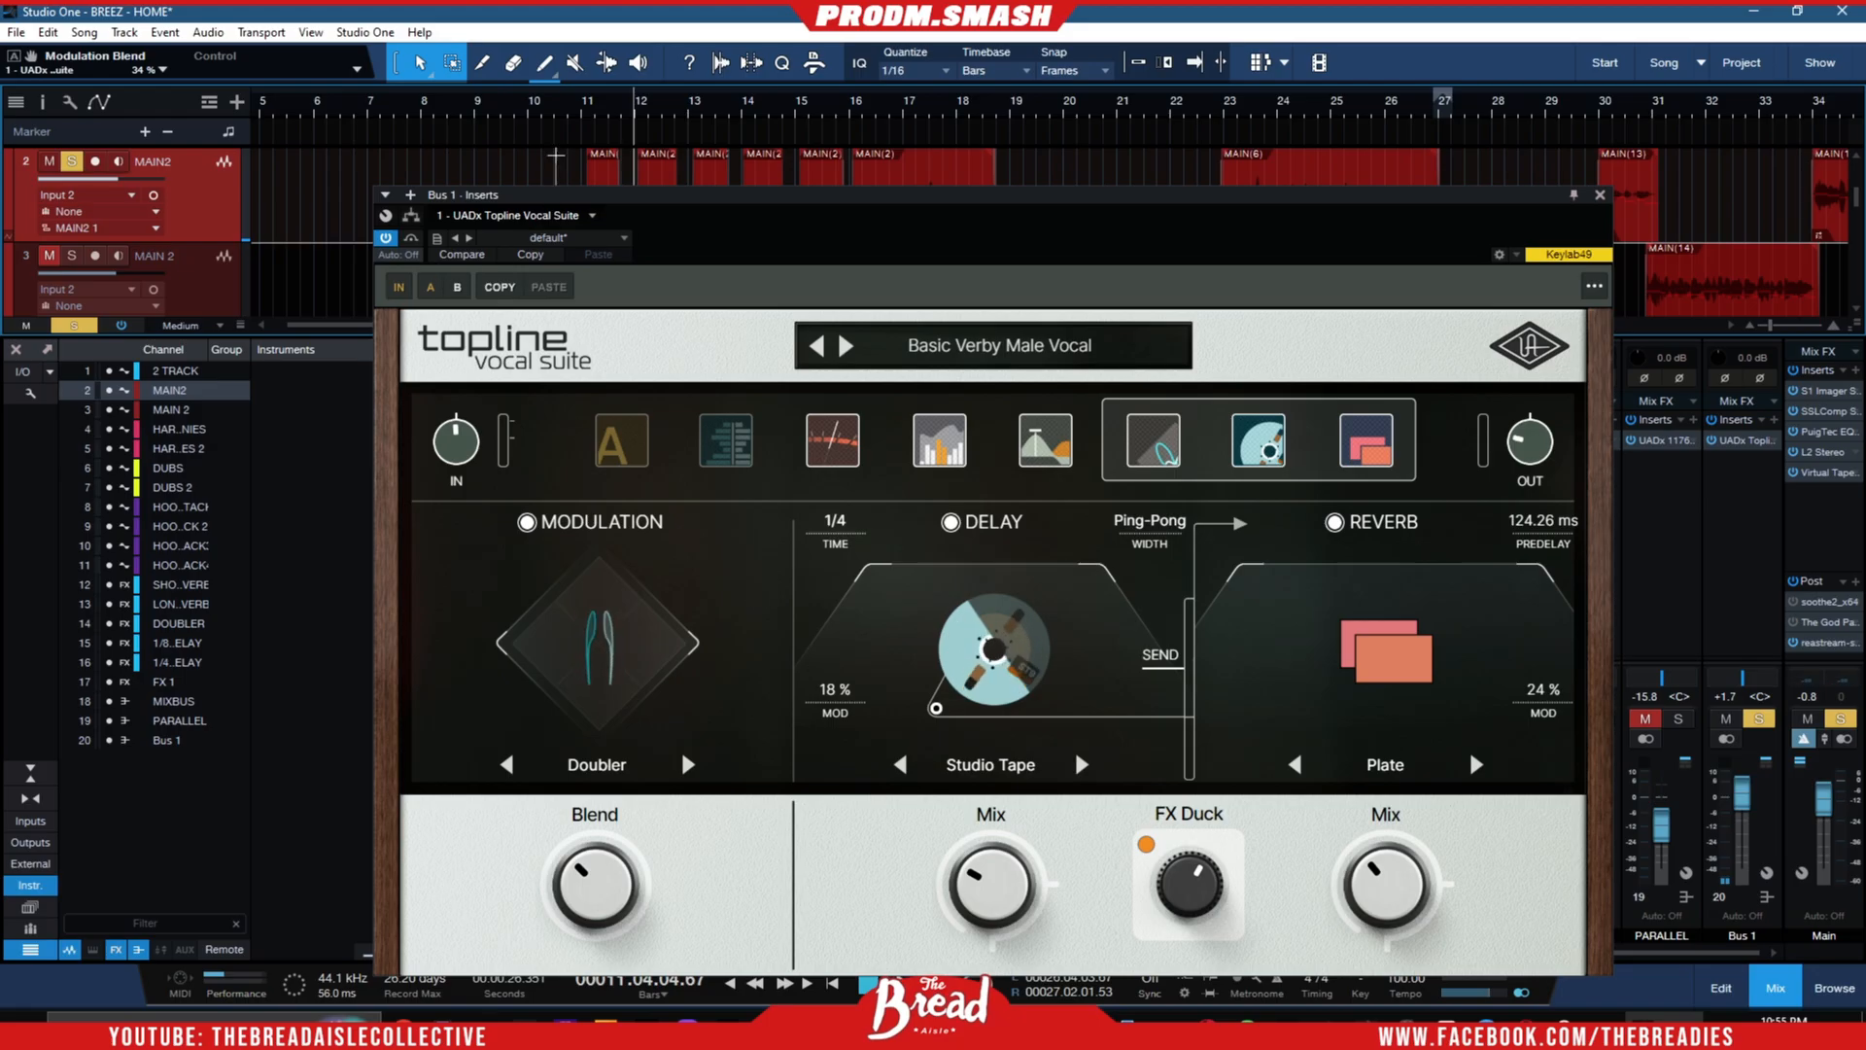
pyautogui.click(580, 115)
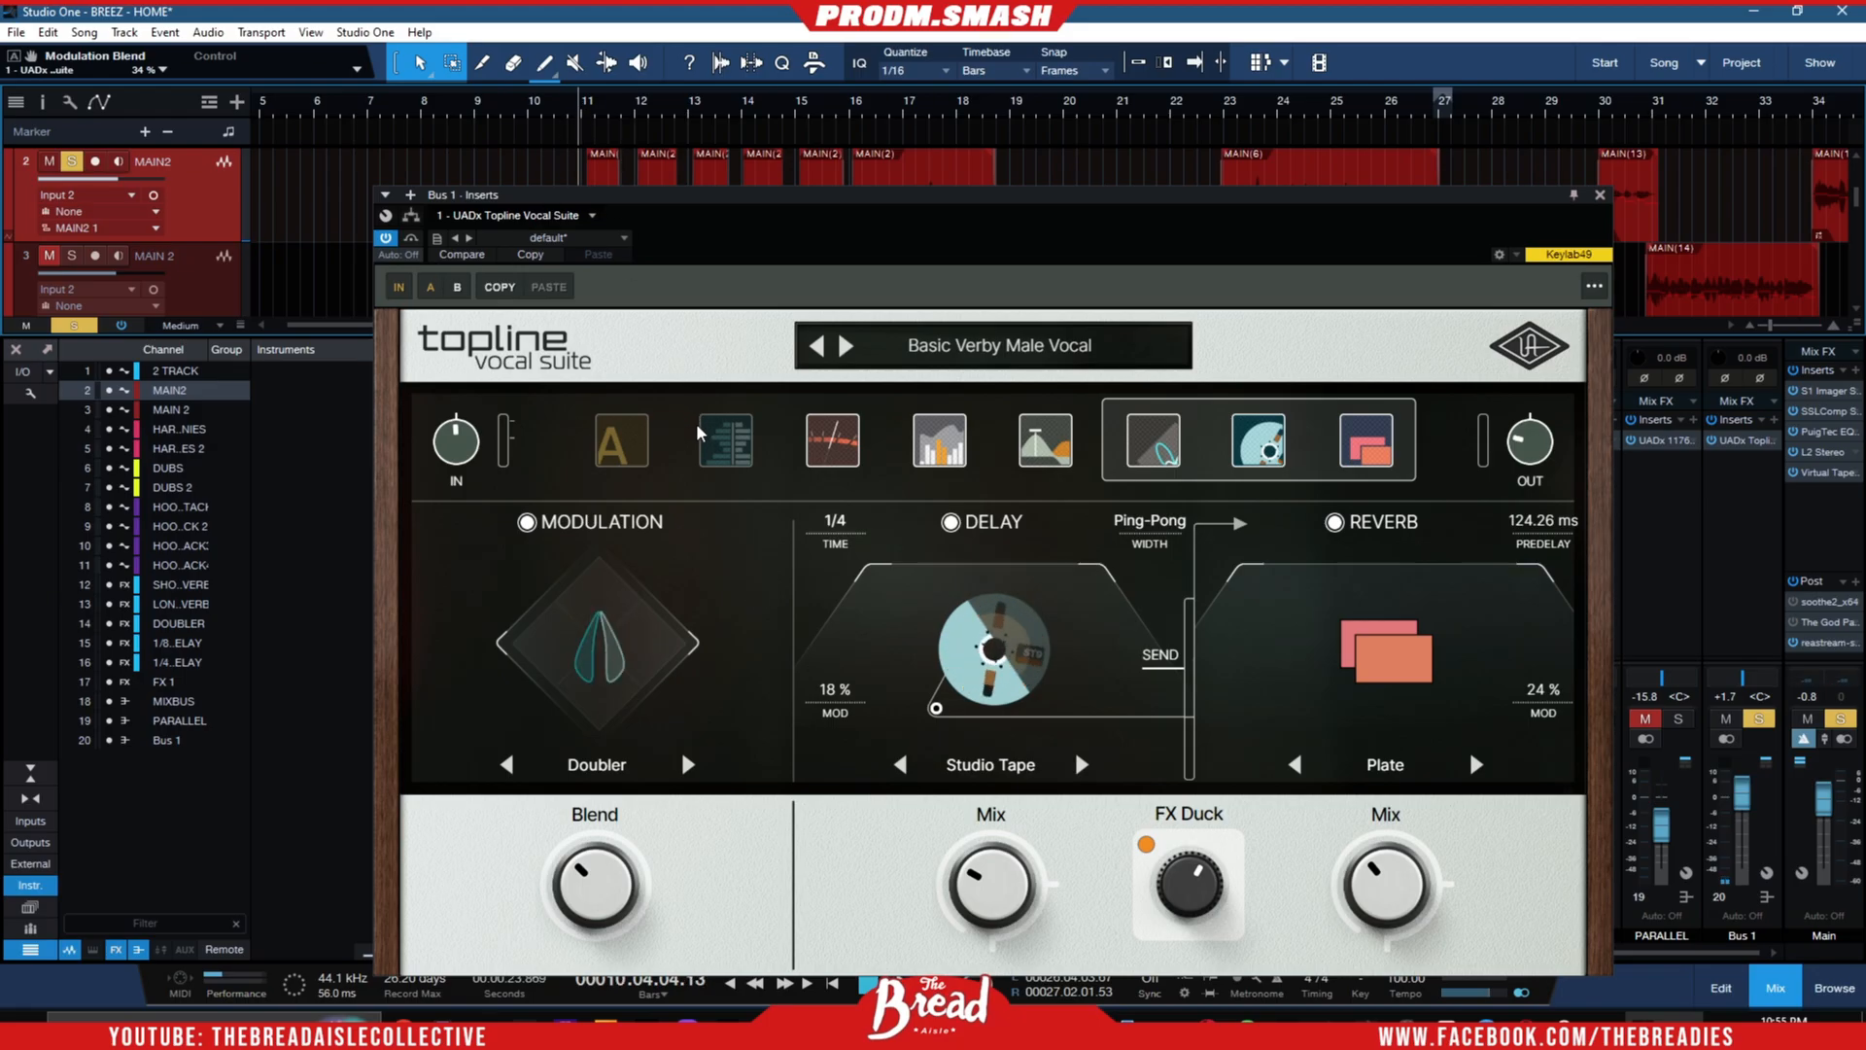
pyautogui.scroll(3, 985, 862)
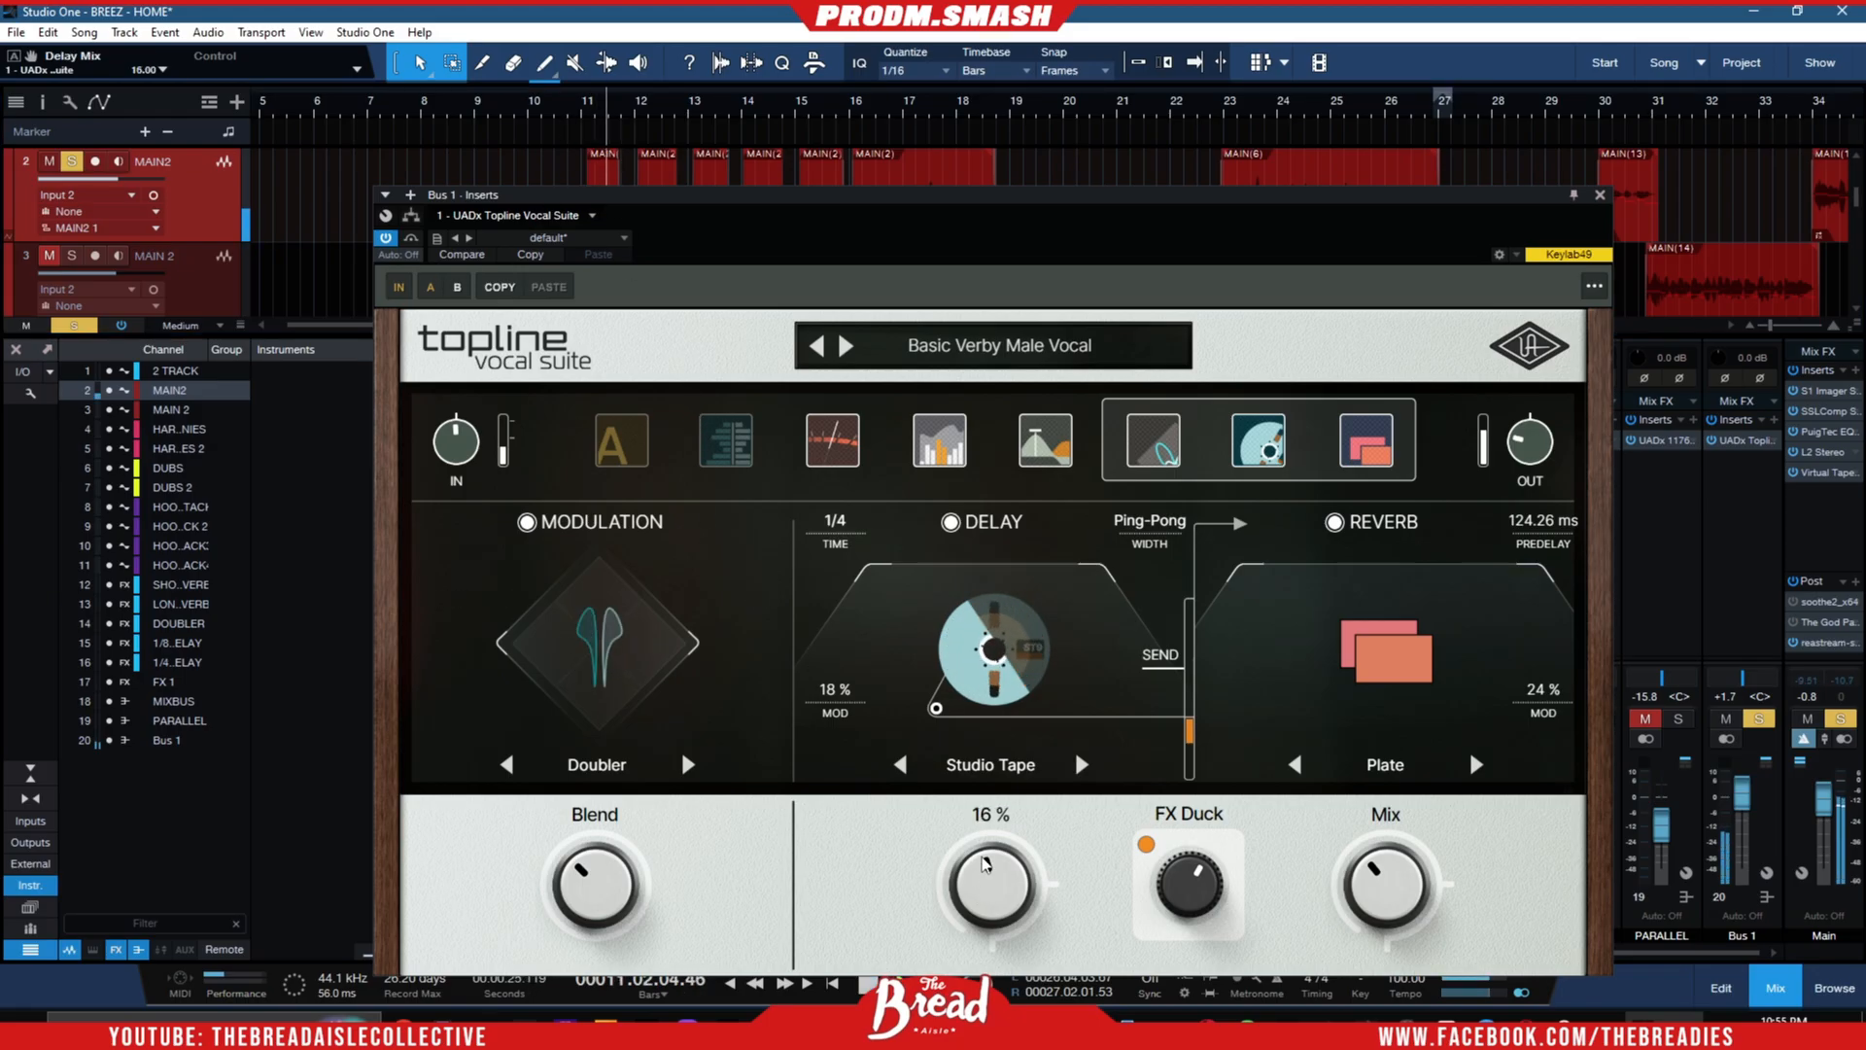
pyautogui.scroll(1, 985, 862)
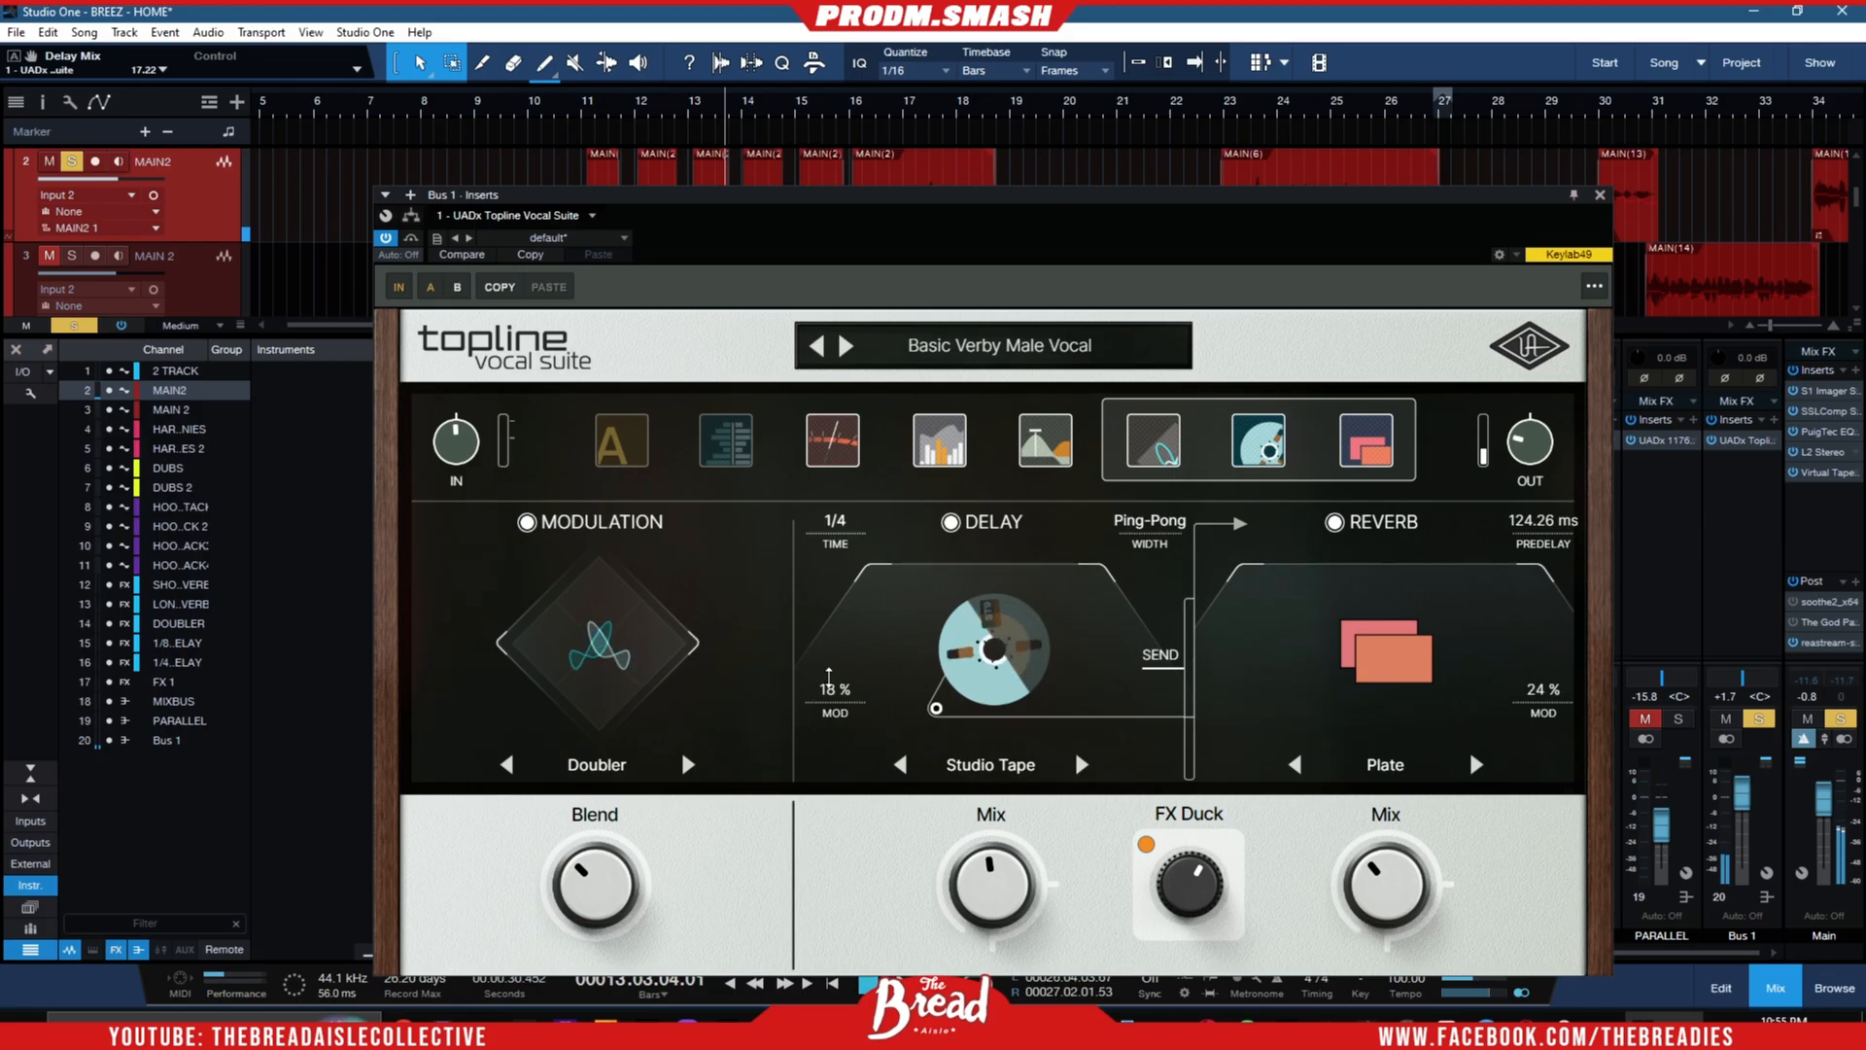
# - Try the Delay Mod at 100 % with the Delay Mix raised to about 48 % and then 100 %
pyautogui.moveTo(832, 690); pyautogui.dragTo(823, 576)
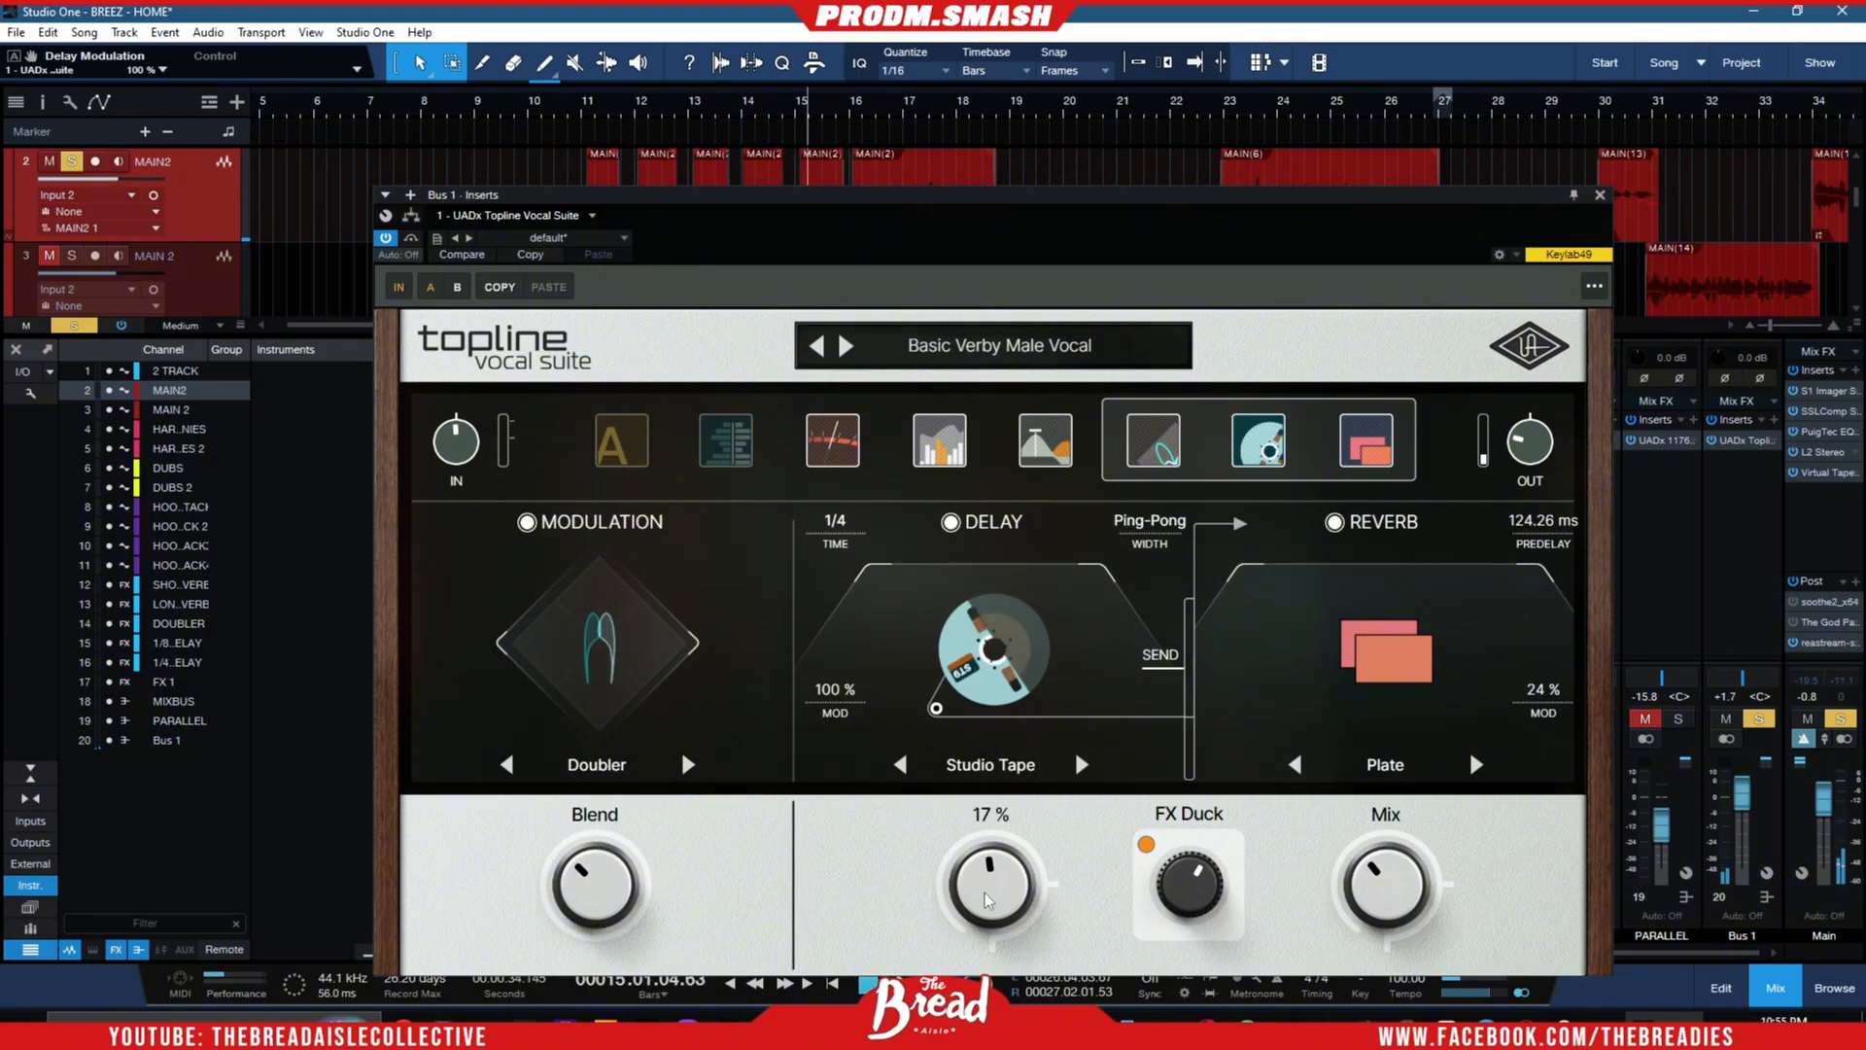
pyautogui.moveTo(986, 899); pyautogui.dragTo(982, 838)
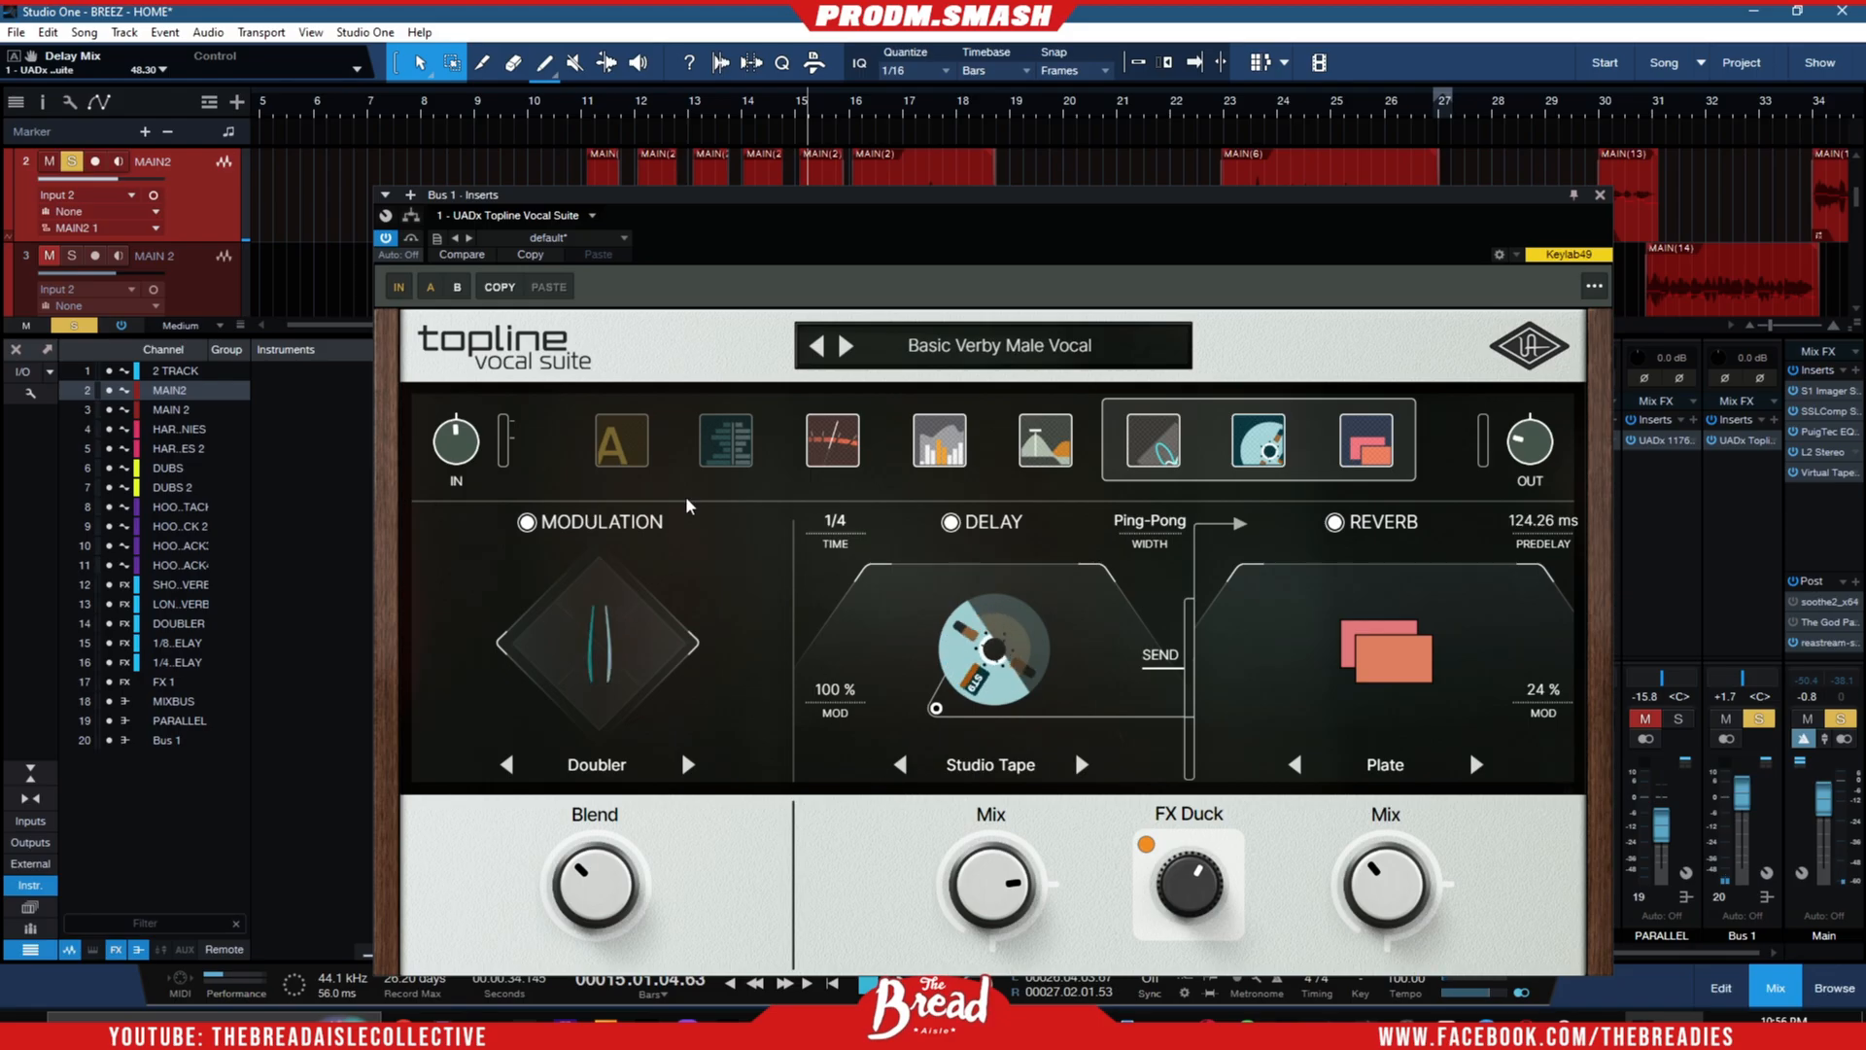
pyautogui.moveTo(981, 838); pyautogui.dragTo(959, 820)
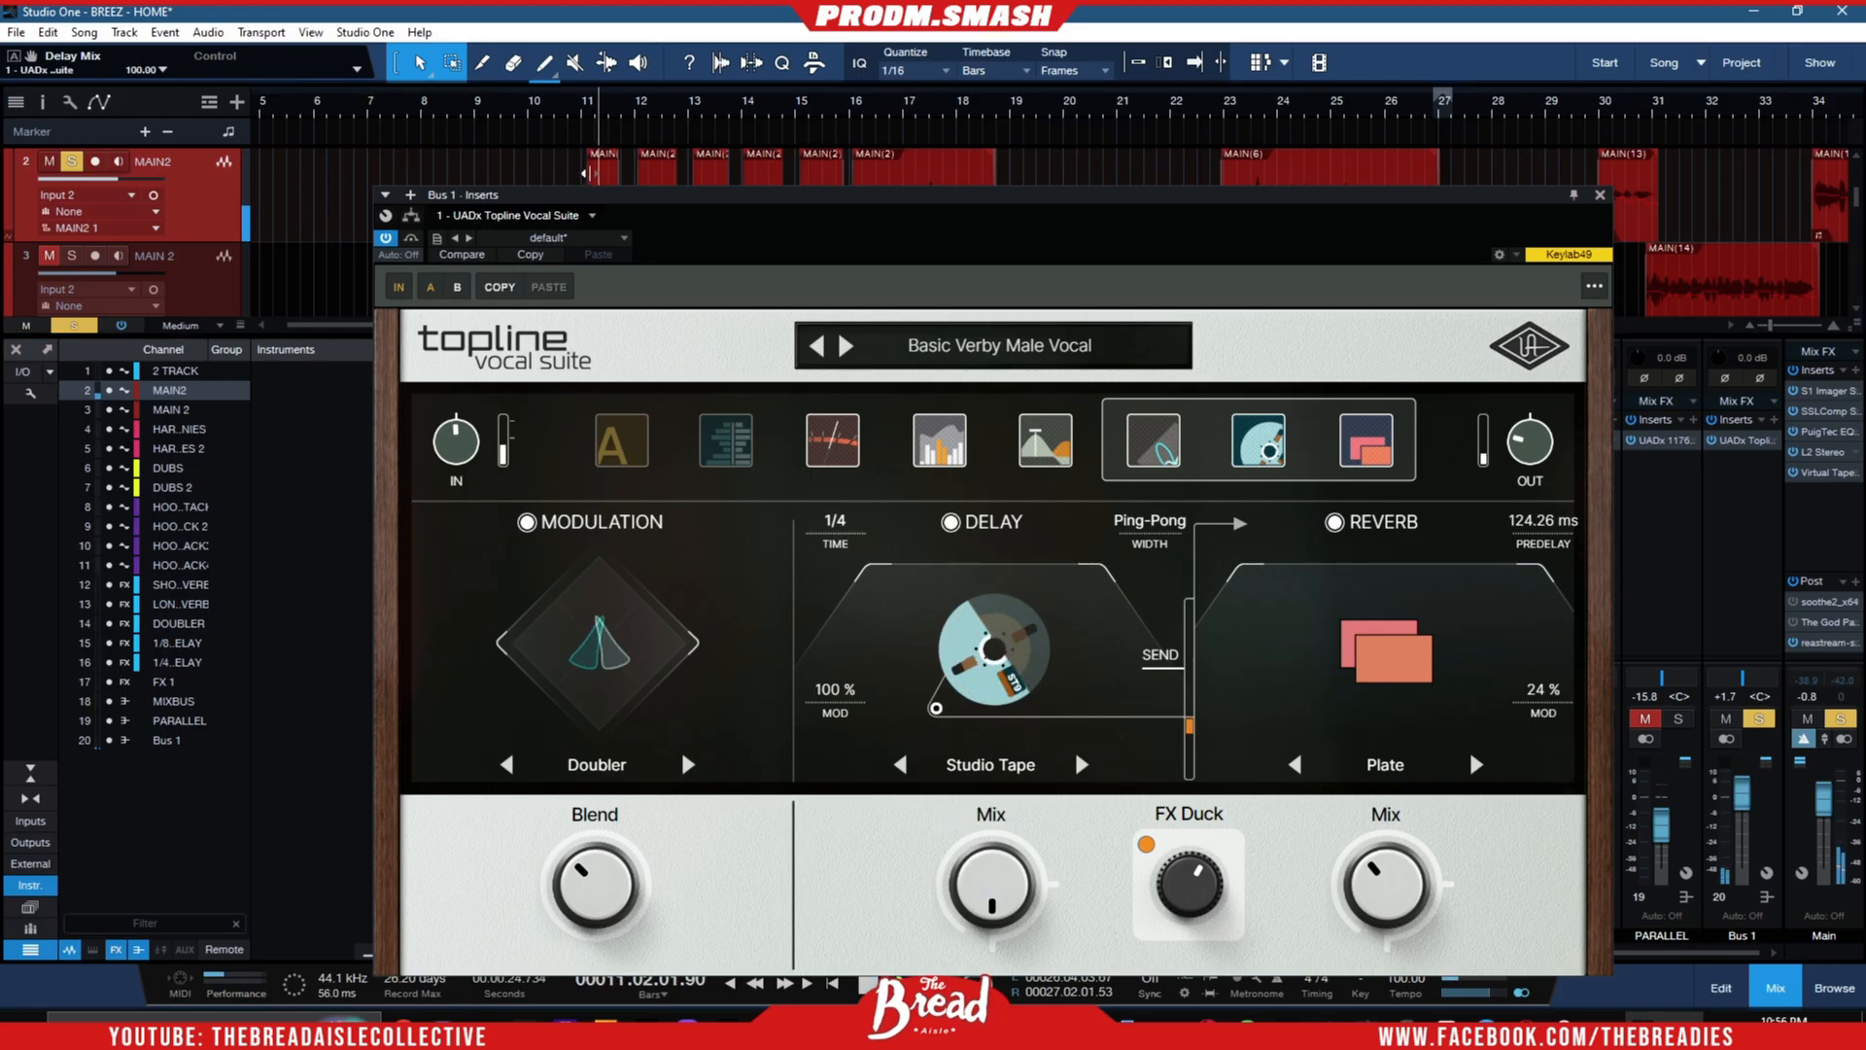
# - Set the Delay Mod to 0 % and the Delay Mix to 39 %
pyautogui.moveTo(981, 874)
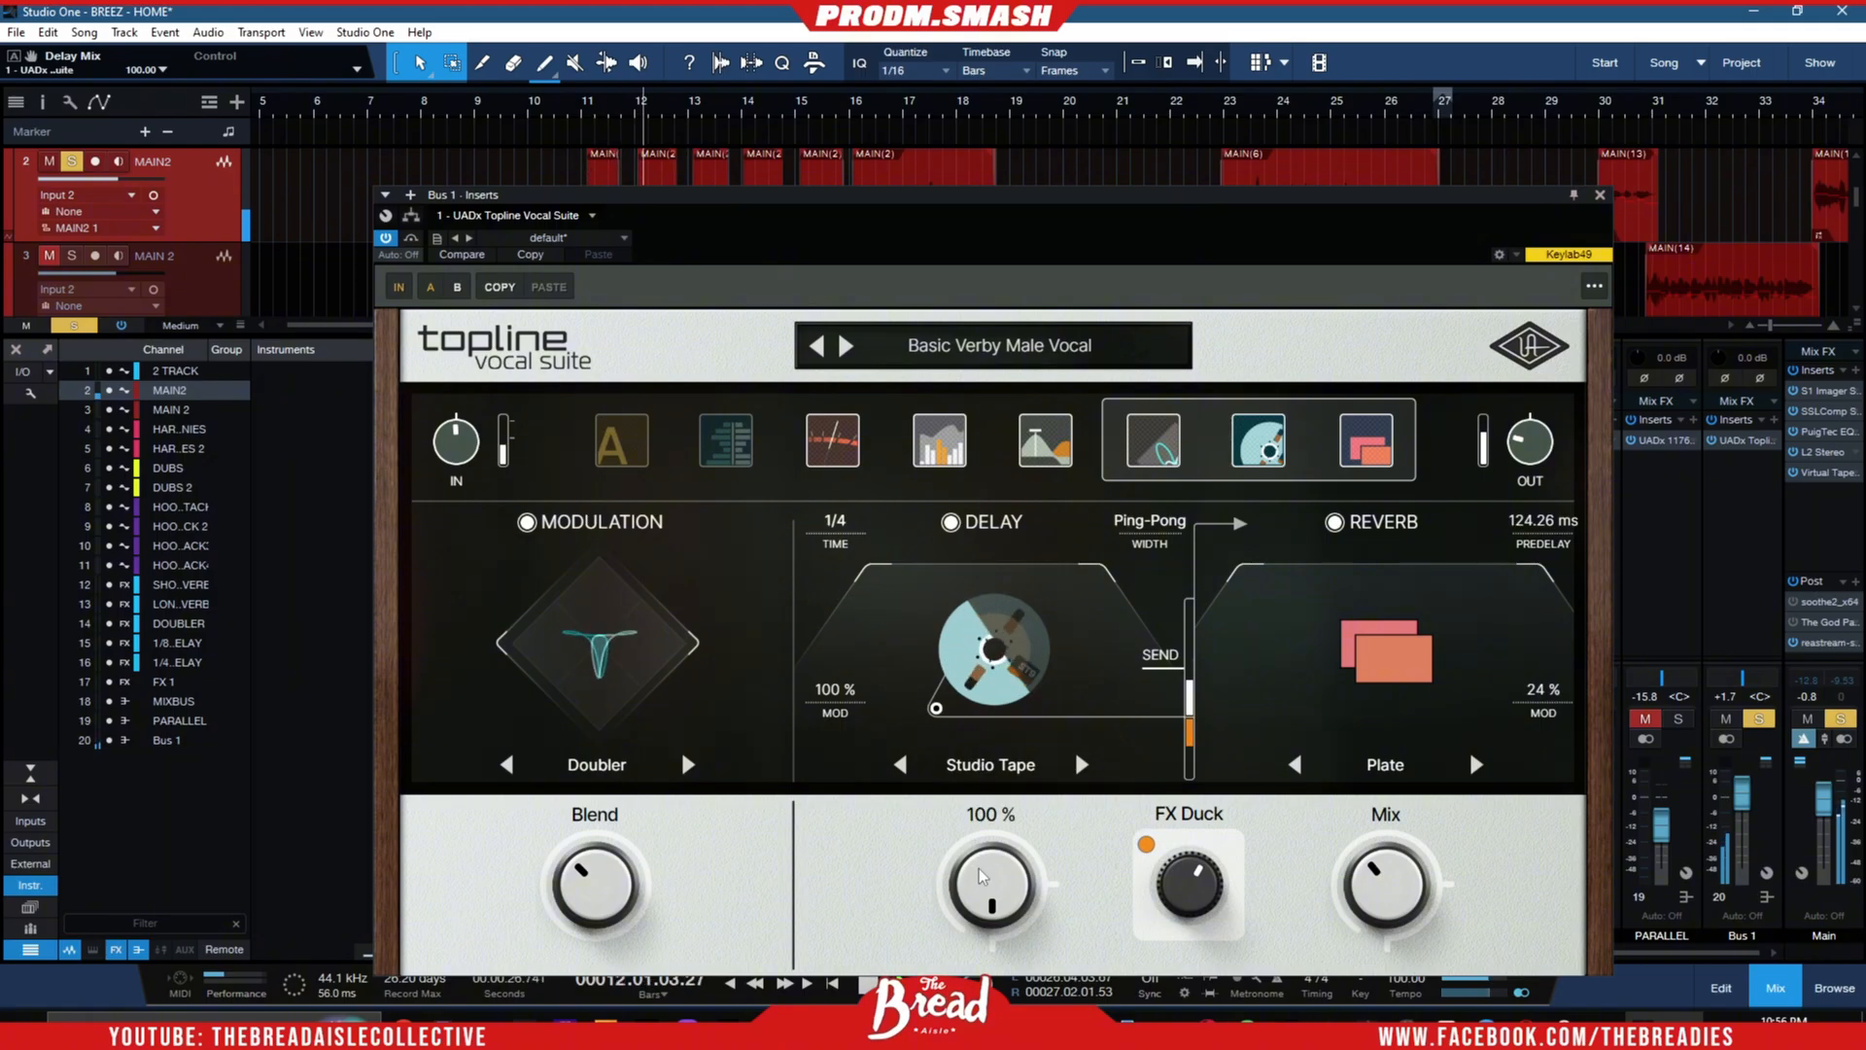
pyautogui.moveTo(981, 874)
pyautogui.mouseDown()
pyautogui.moveTo(982, 933)
pyautogui.moveTo(981, 889)
pyautogui.mouseUp()
pyautogui.moveTo(836, 692); pyautogui.dragTo(859, 780)
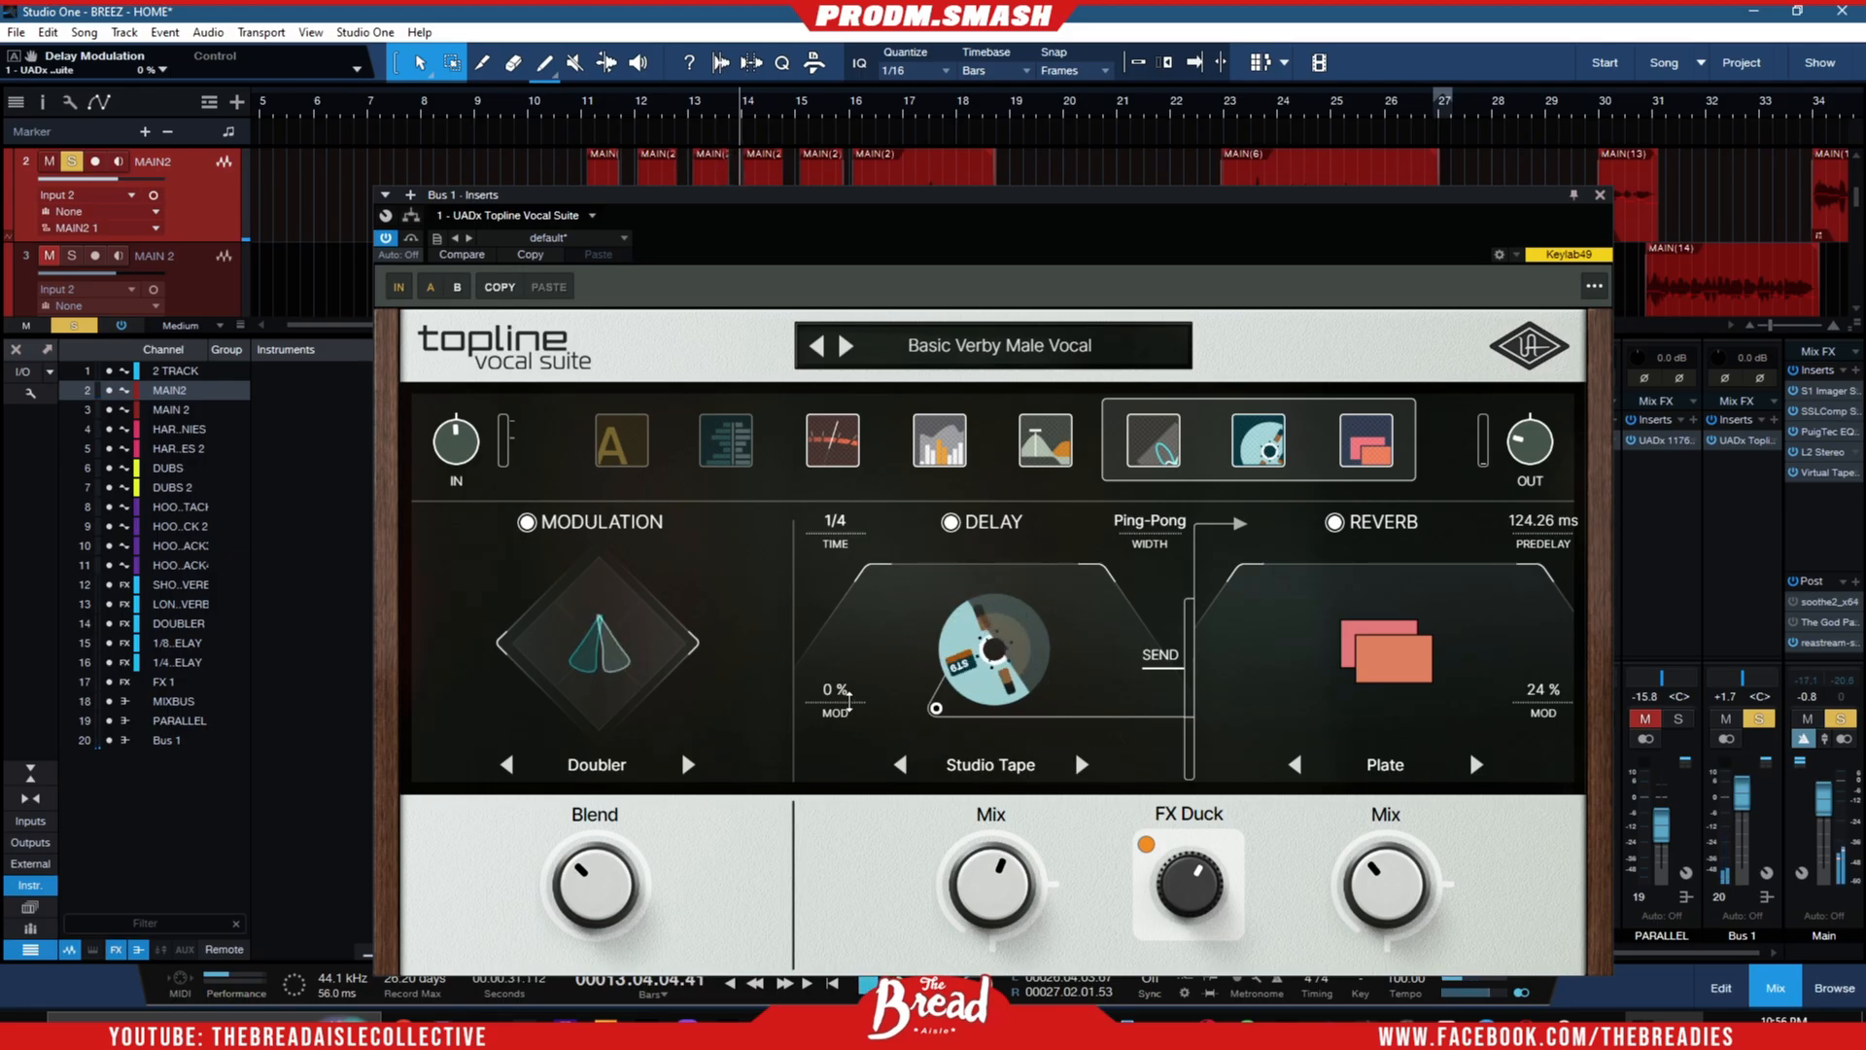
pyautogui.moveTo(990, 879); pyautogui.dragTo(1089, 829)
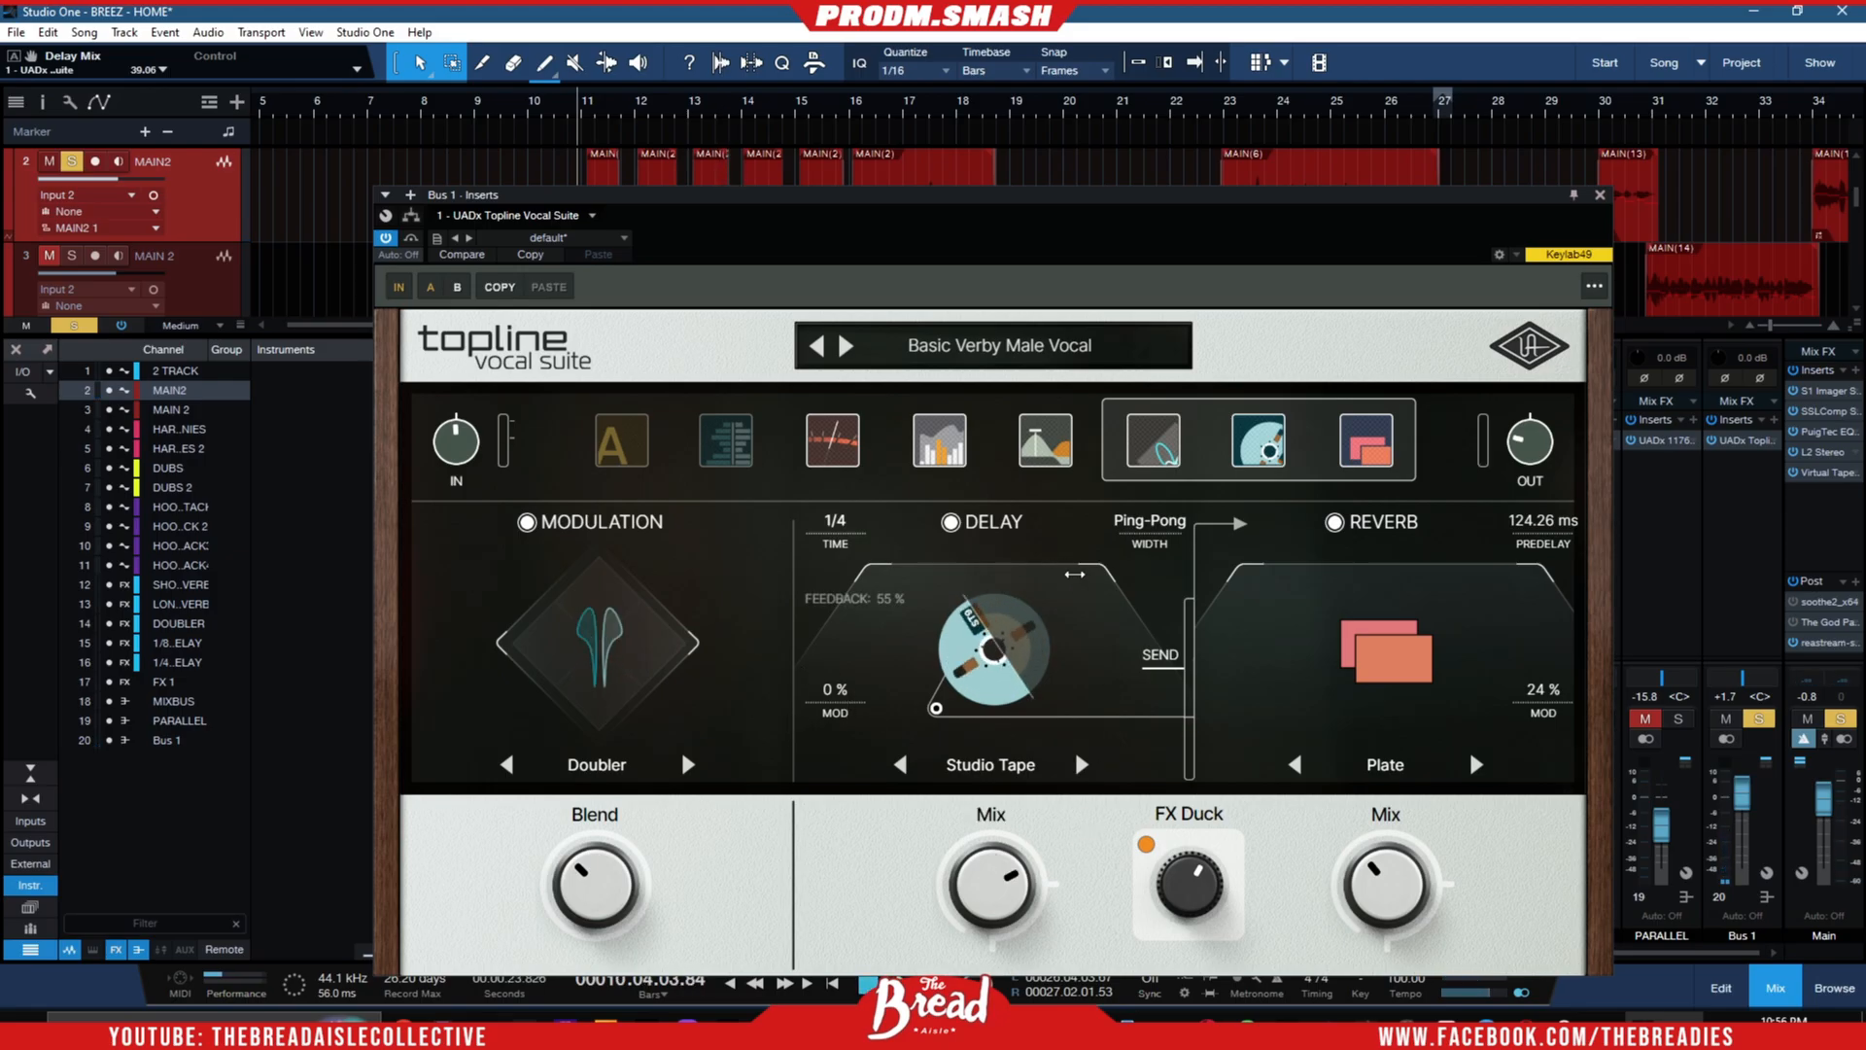
# - Audition the Delay Width as Wide and Stereo from just before bar 11, then return it to Ping-Pong
pyautogui.click(1156, 527)
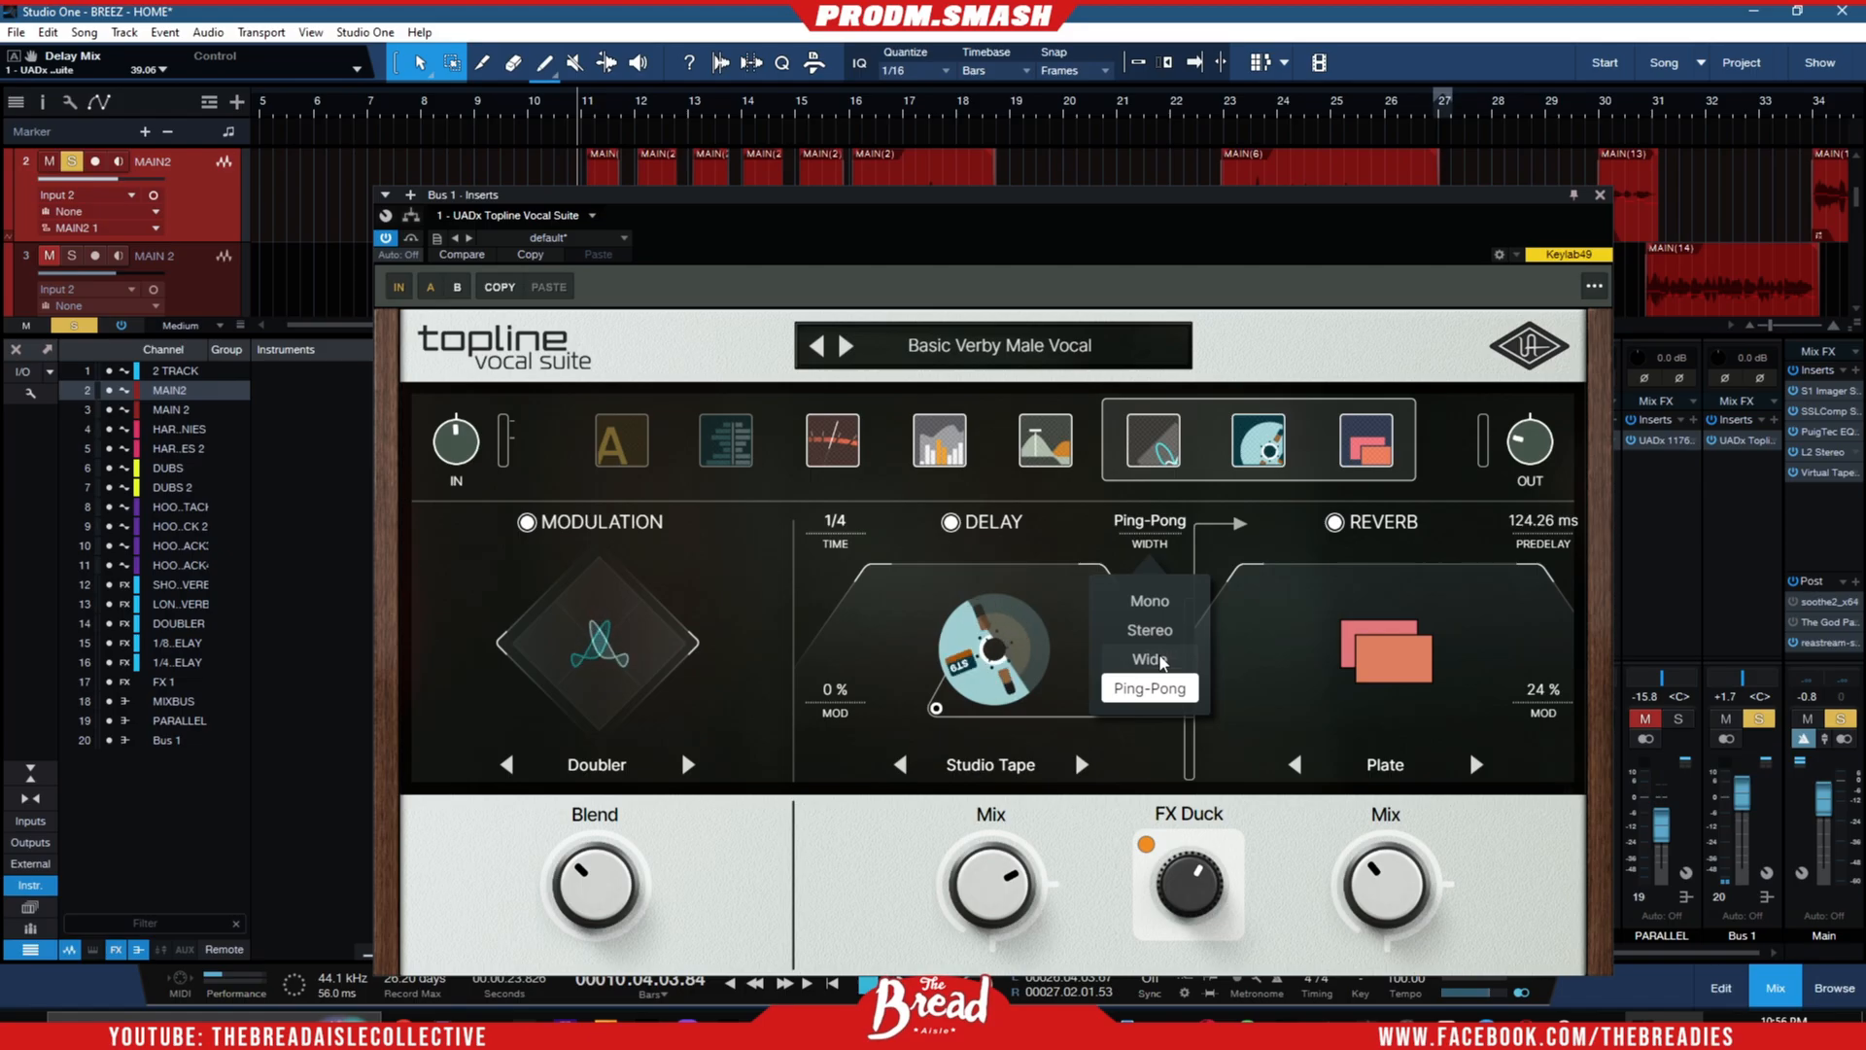
pyautogui.click(1156, 660)
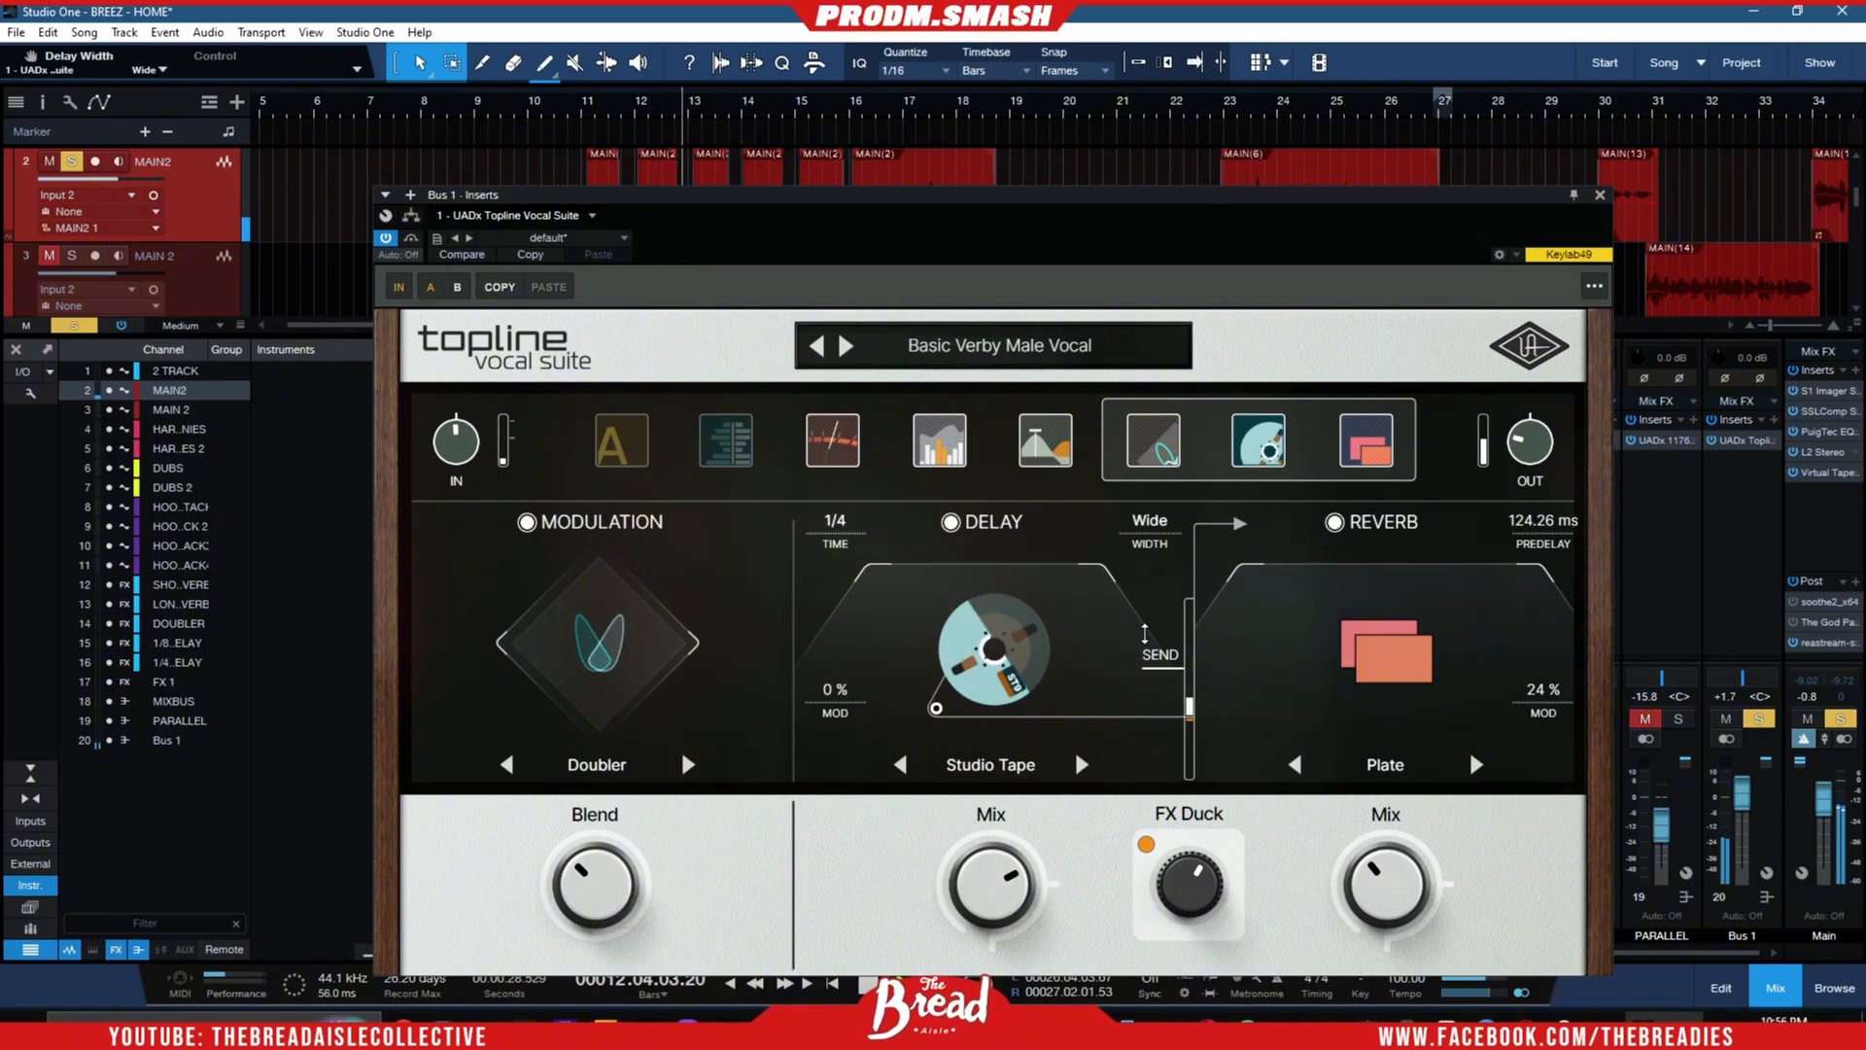
pyautogui.click(1151, 523)
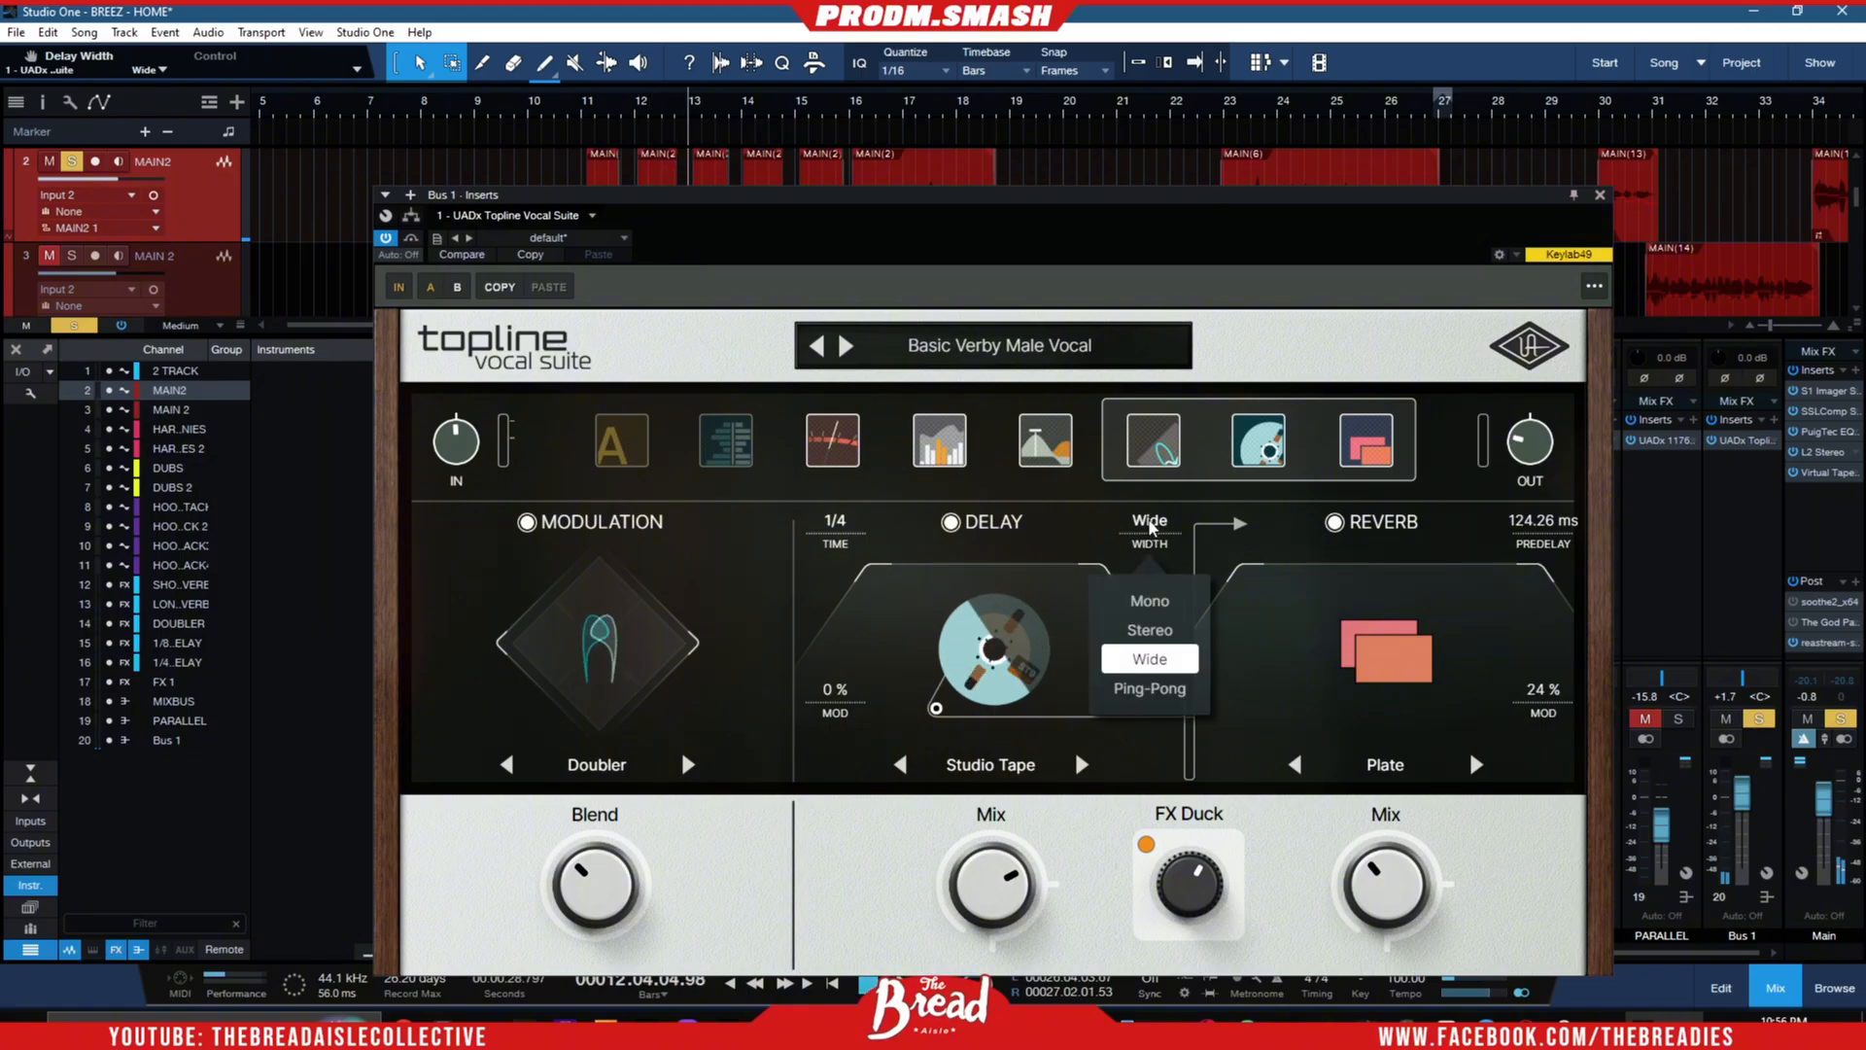
pyautogui.click(1150, 630)
pyautogui.click(589, 110)
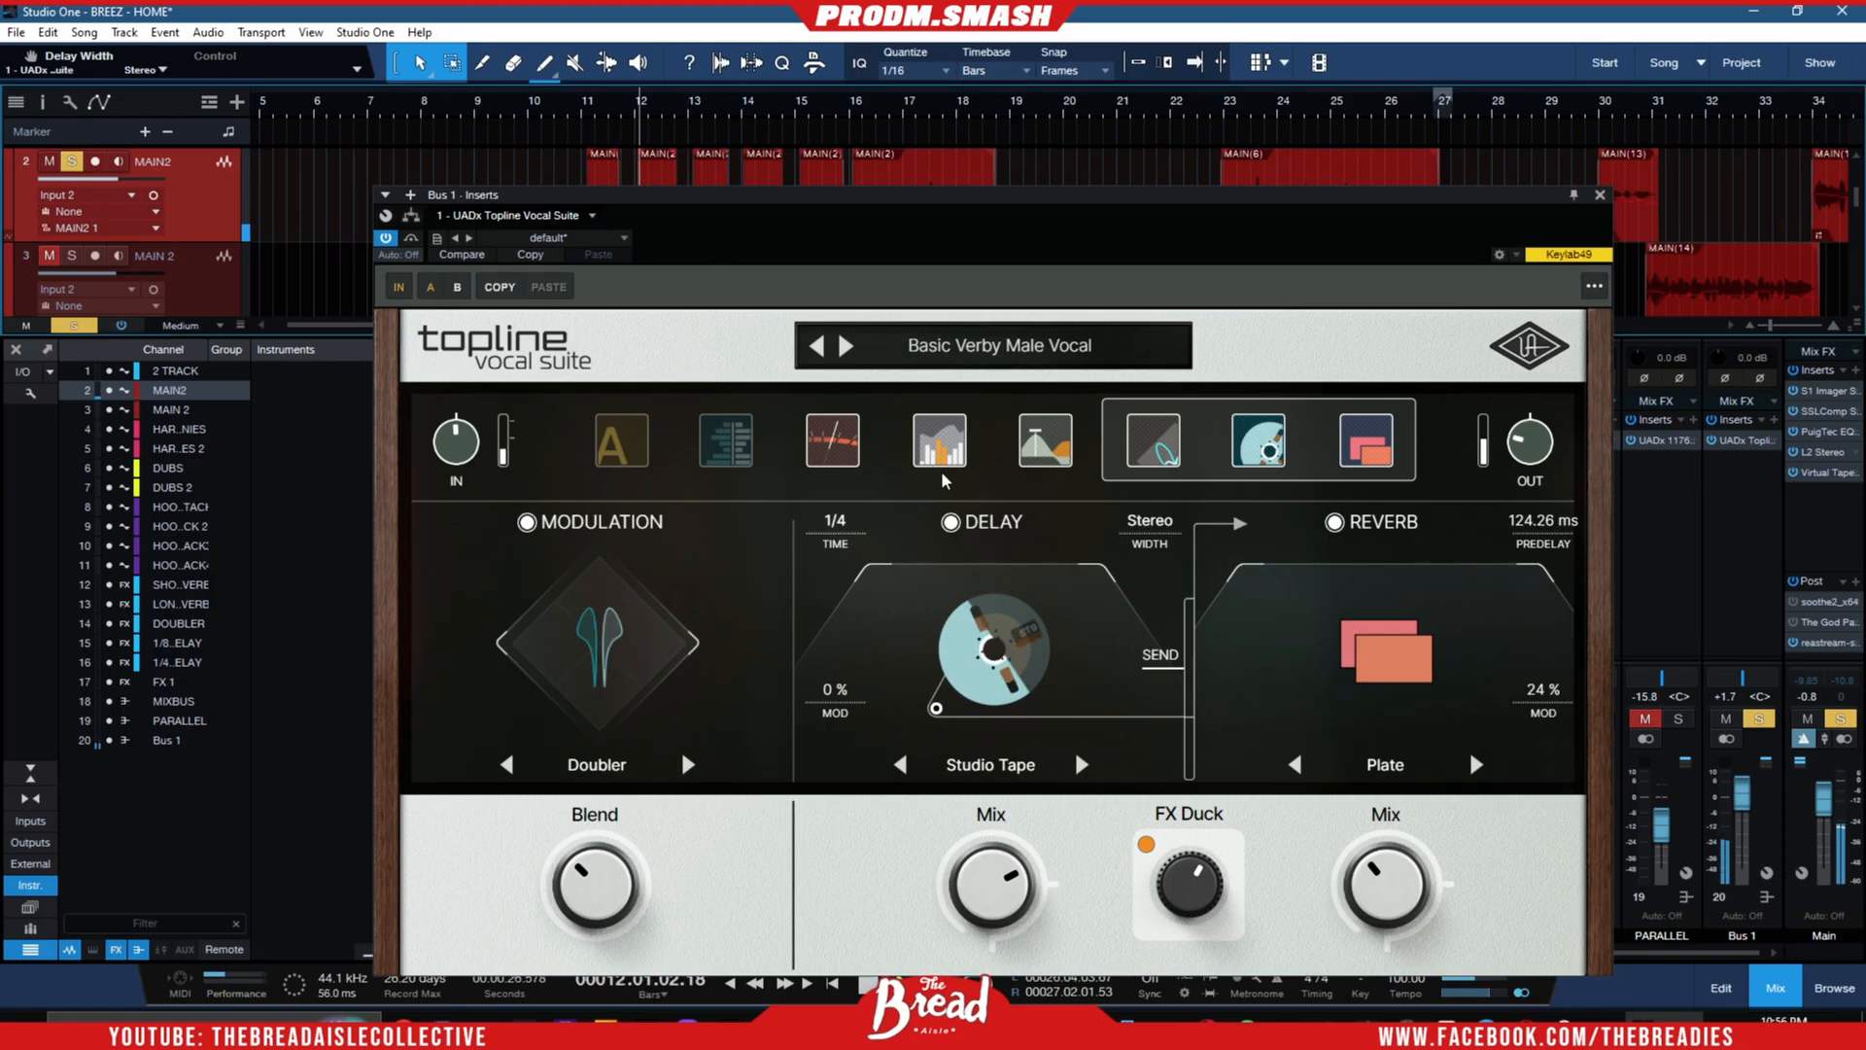
pyautogui.moveTo(1072, 716)
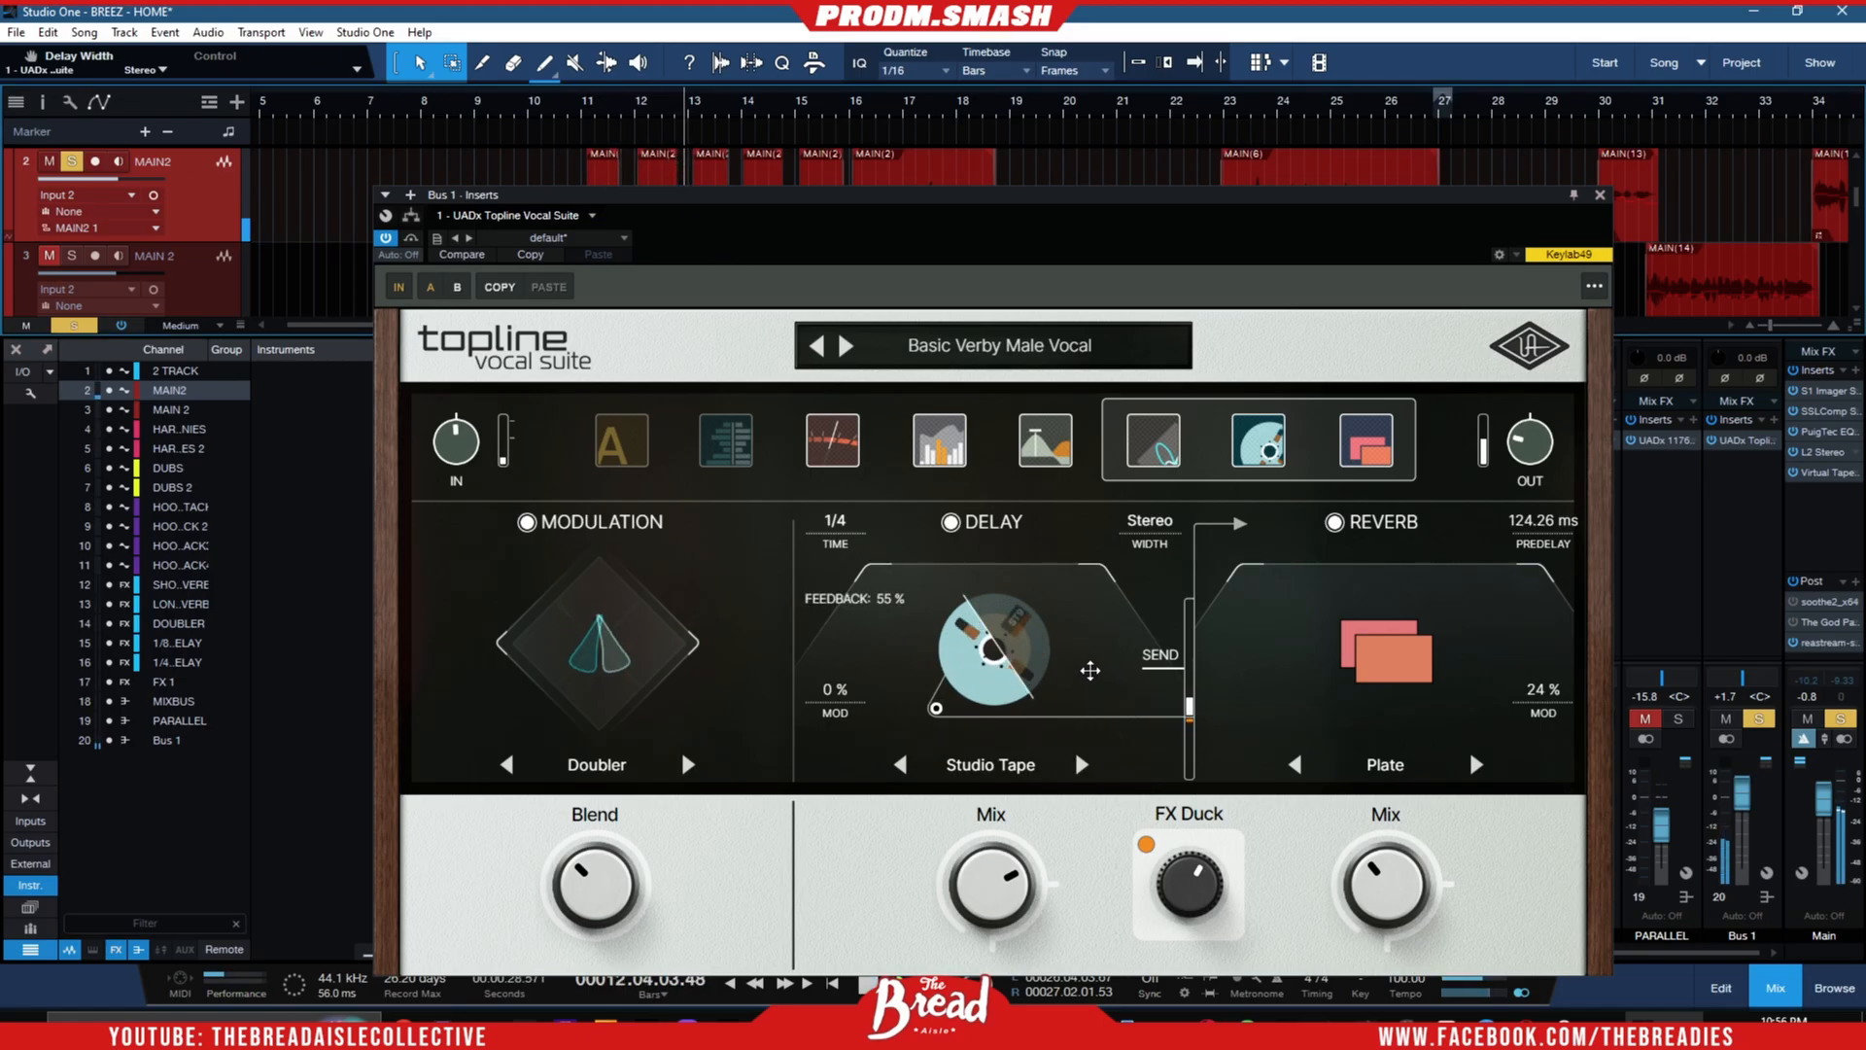
pyautogui.click(1150, 520)
pyautogui.click(1161, 688)
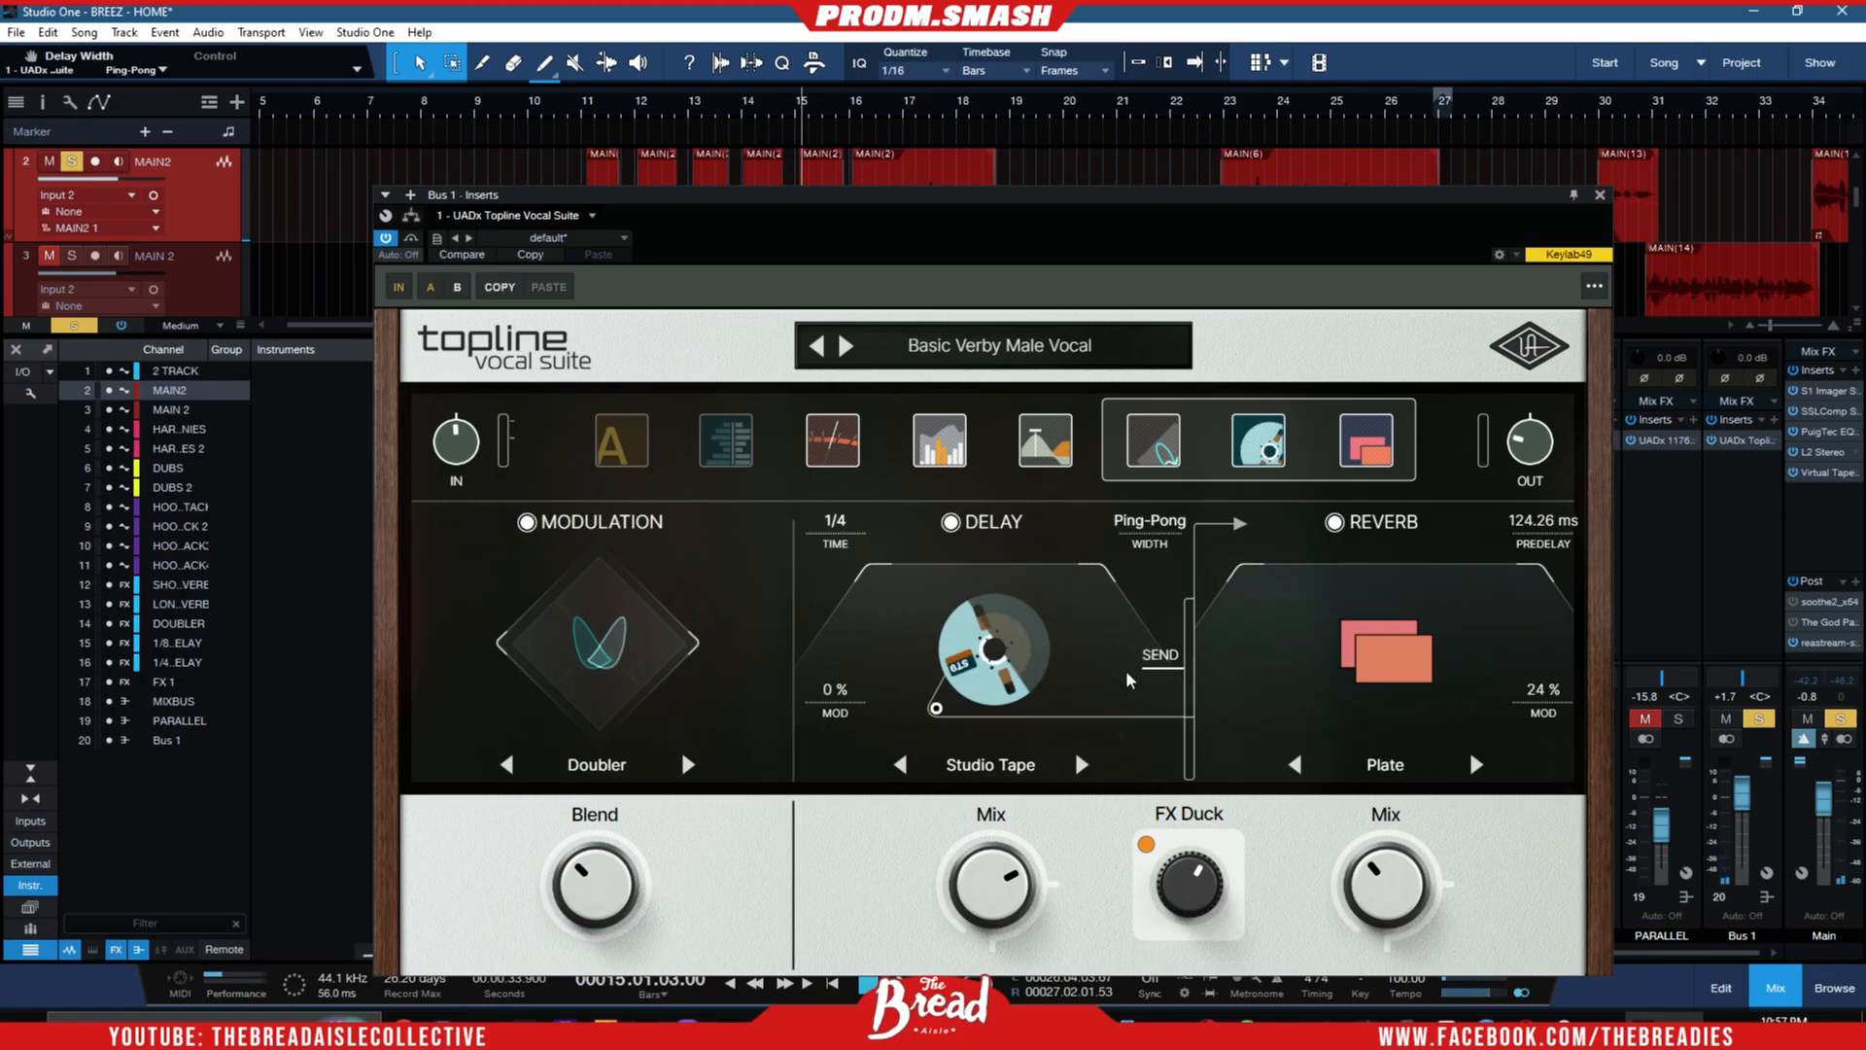
# - Set the Delay Mix to 24.5 % and lower the Delay Feedback to 41 %, then 31 %
pyautogui.moveTo(921, 718)
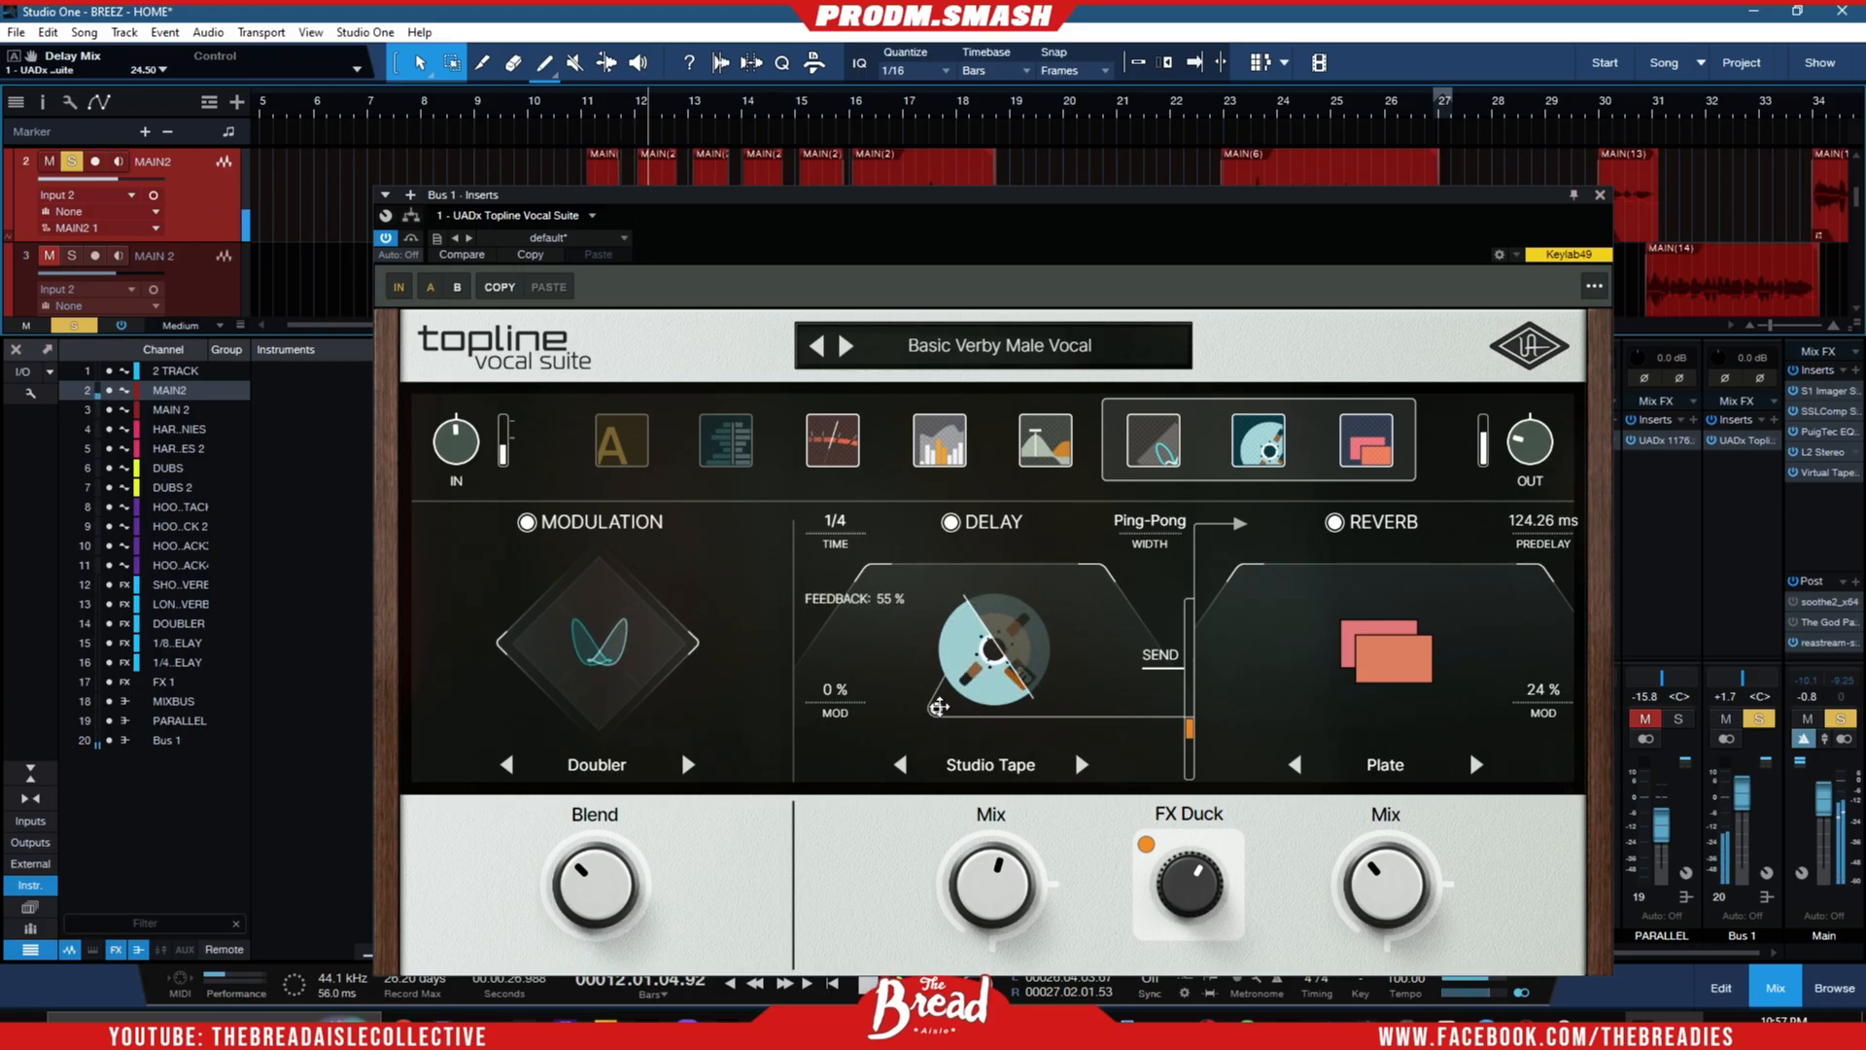
pyautogui.moveTo(939, 710)
pyautogui.mouseDown()
pyautogui.moveTo(1013, 692)
pyautogui.moveTo(920, 720)
pyautogui.mouseUp()
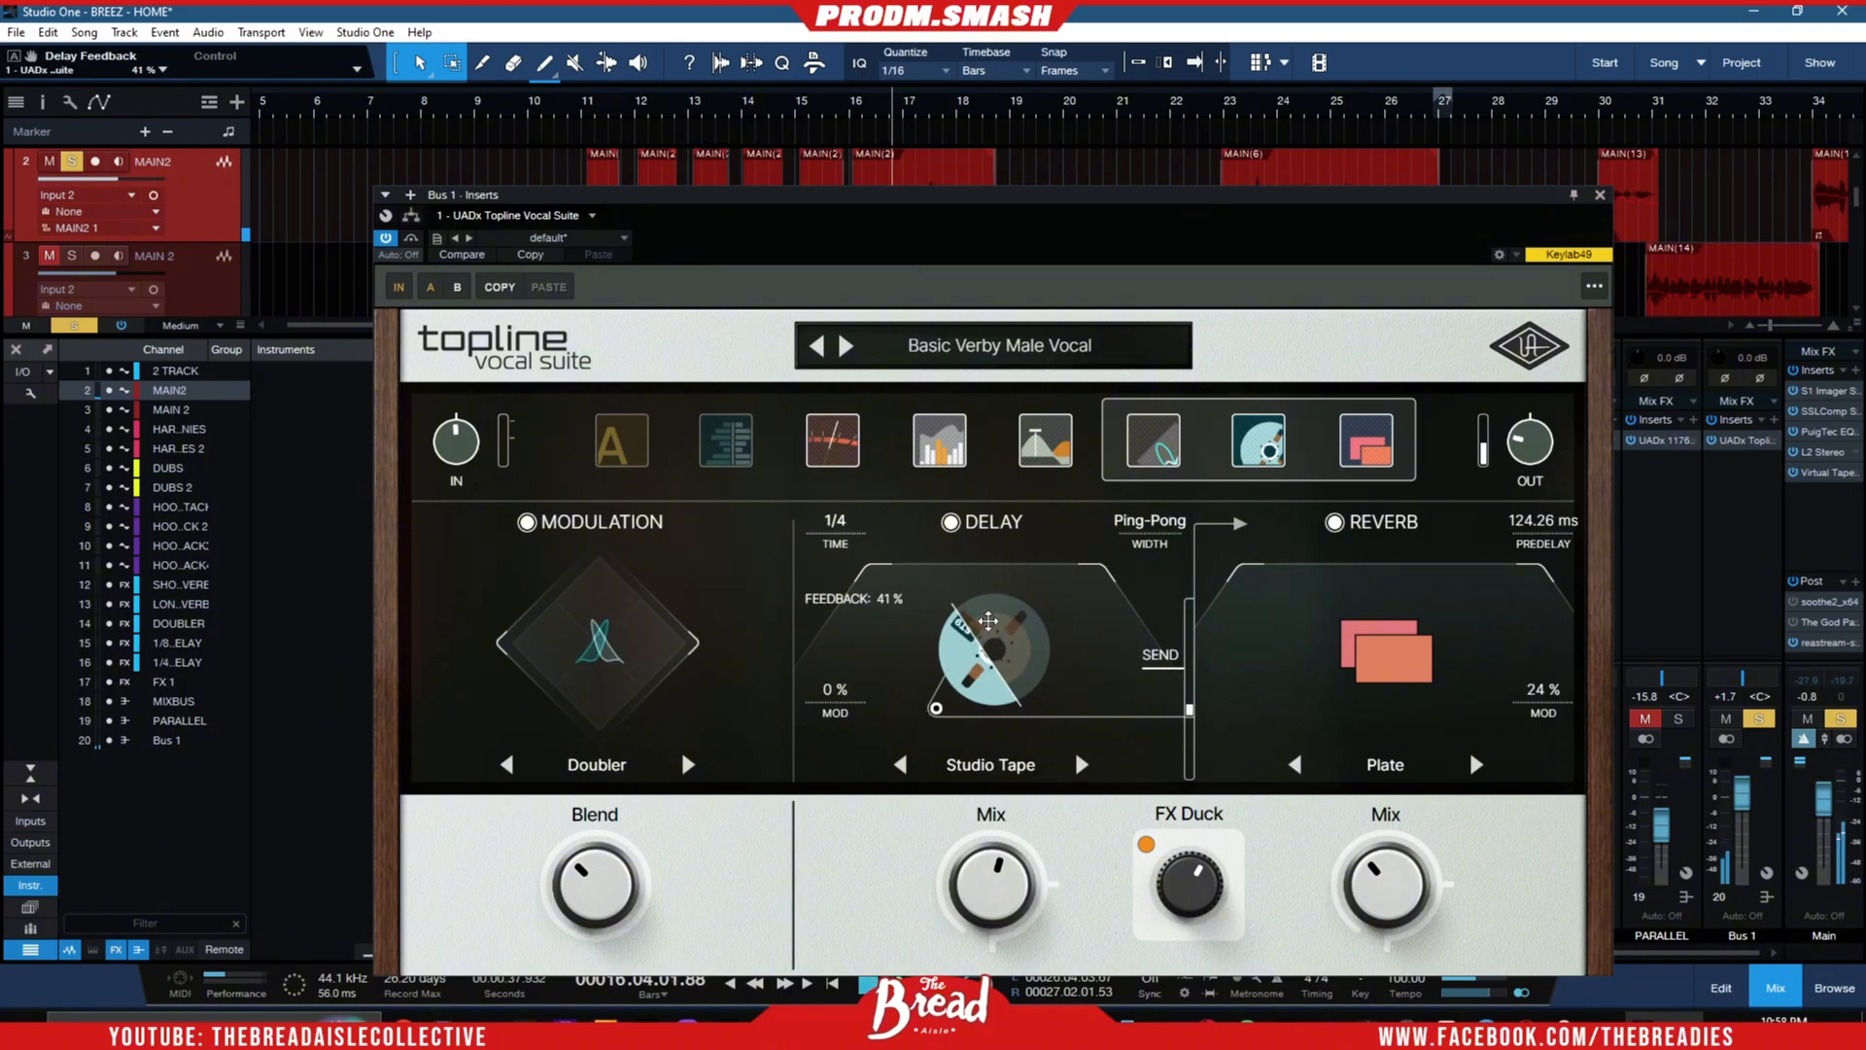
pyautogui.moveTo(936, 708); pyautogui.dragTo(924, 715)
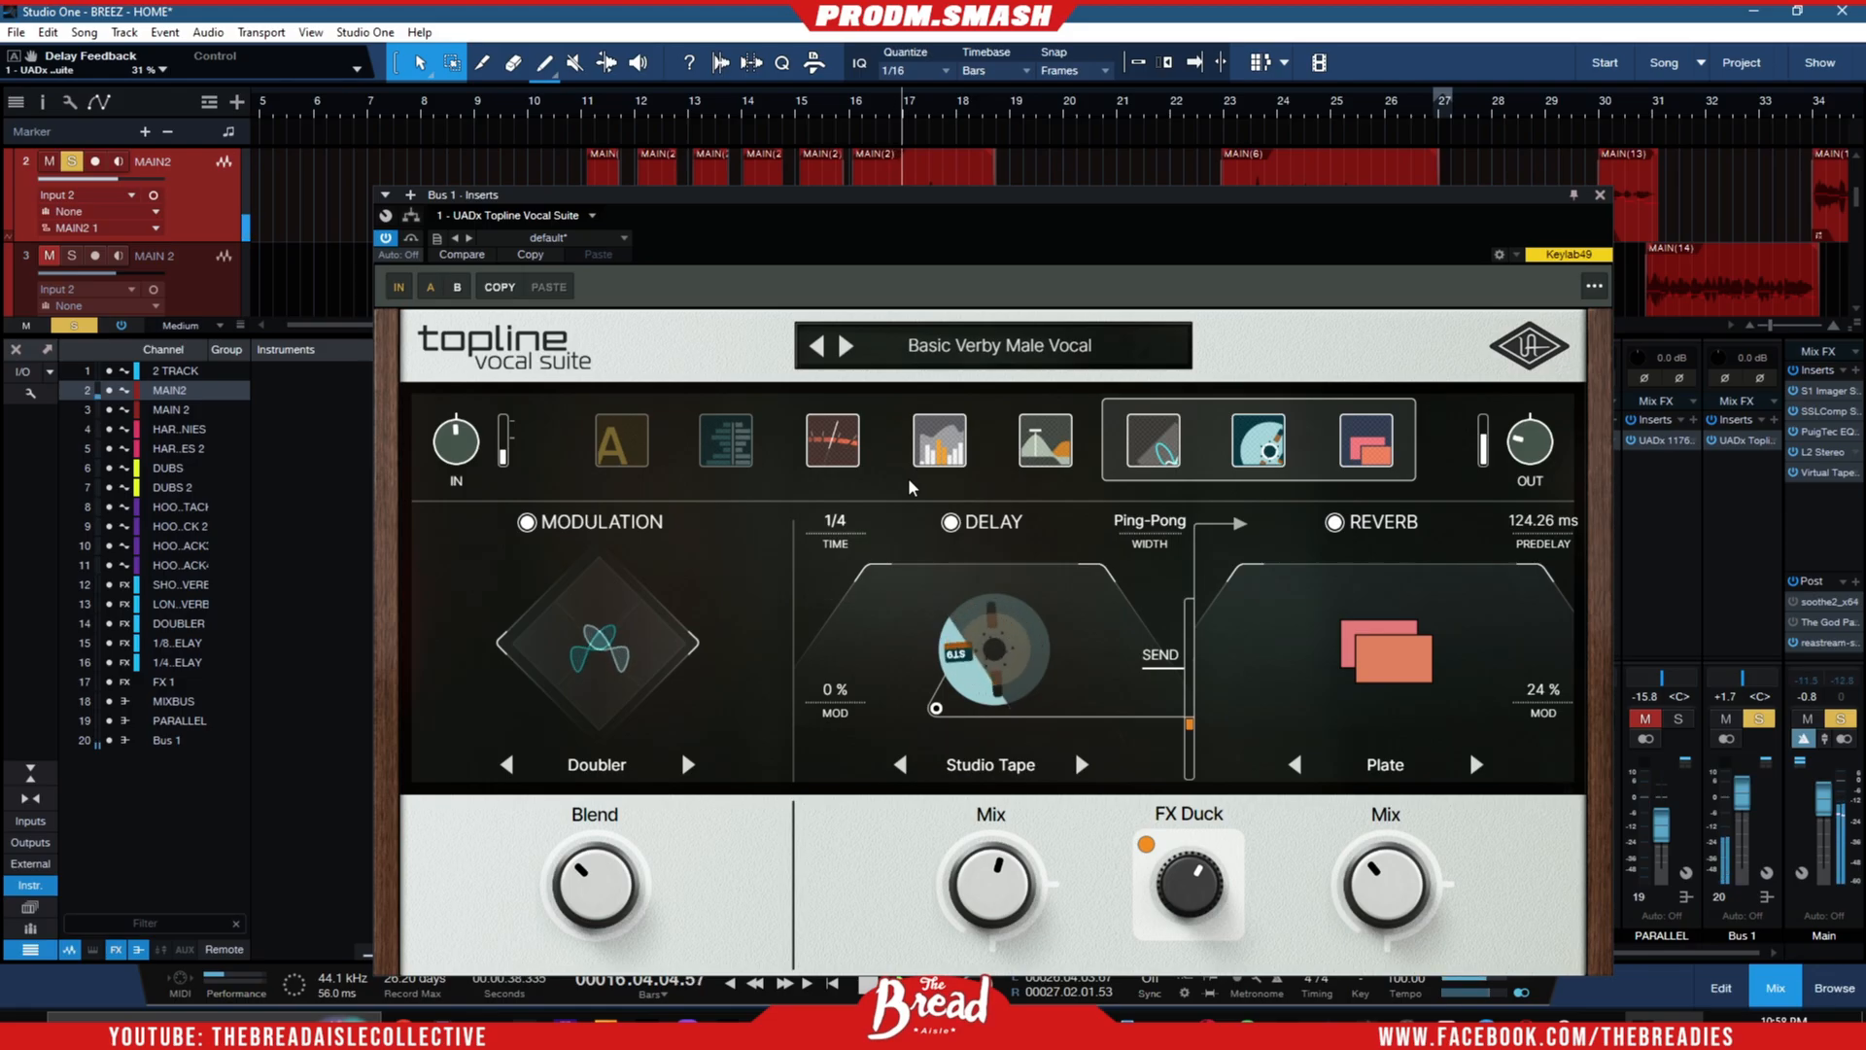
# - Play the vocal from around bar 11 and try the Reverb Mix at 24 %, then 29.7 %
pyautogui.click(591, 109)
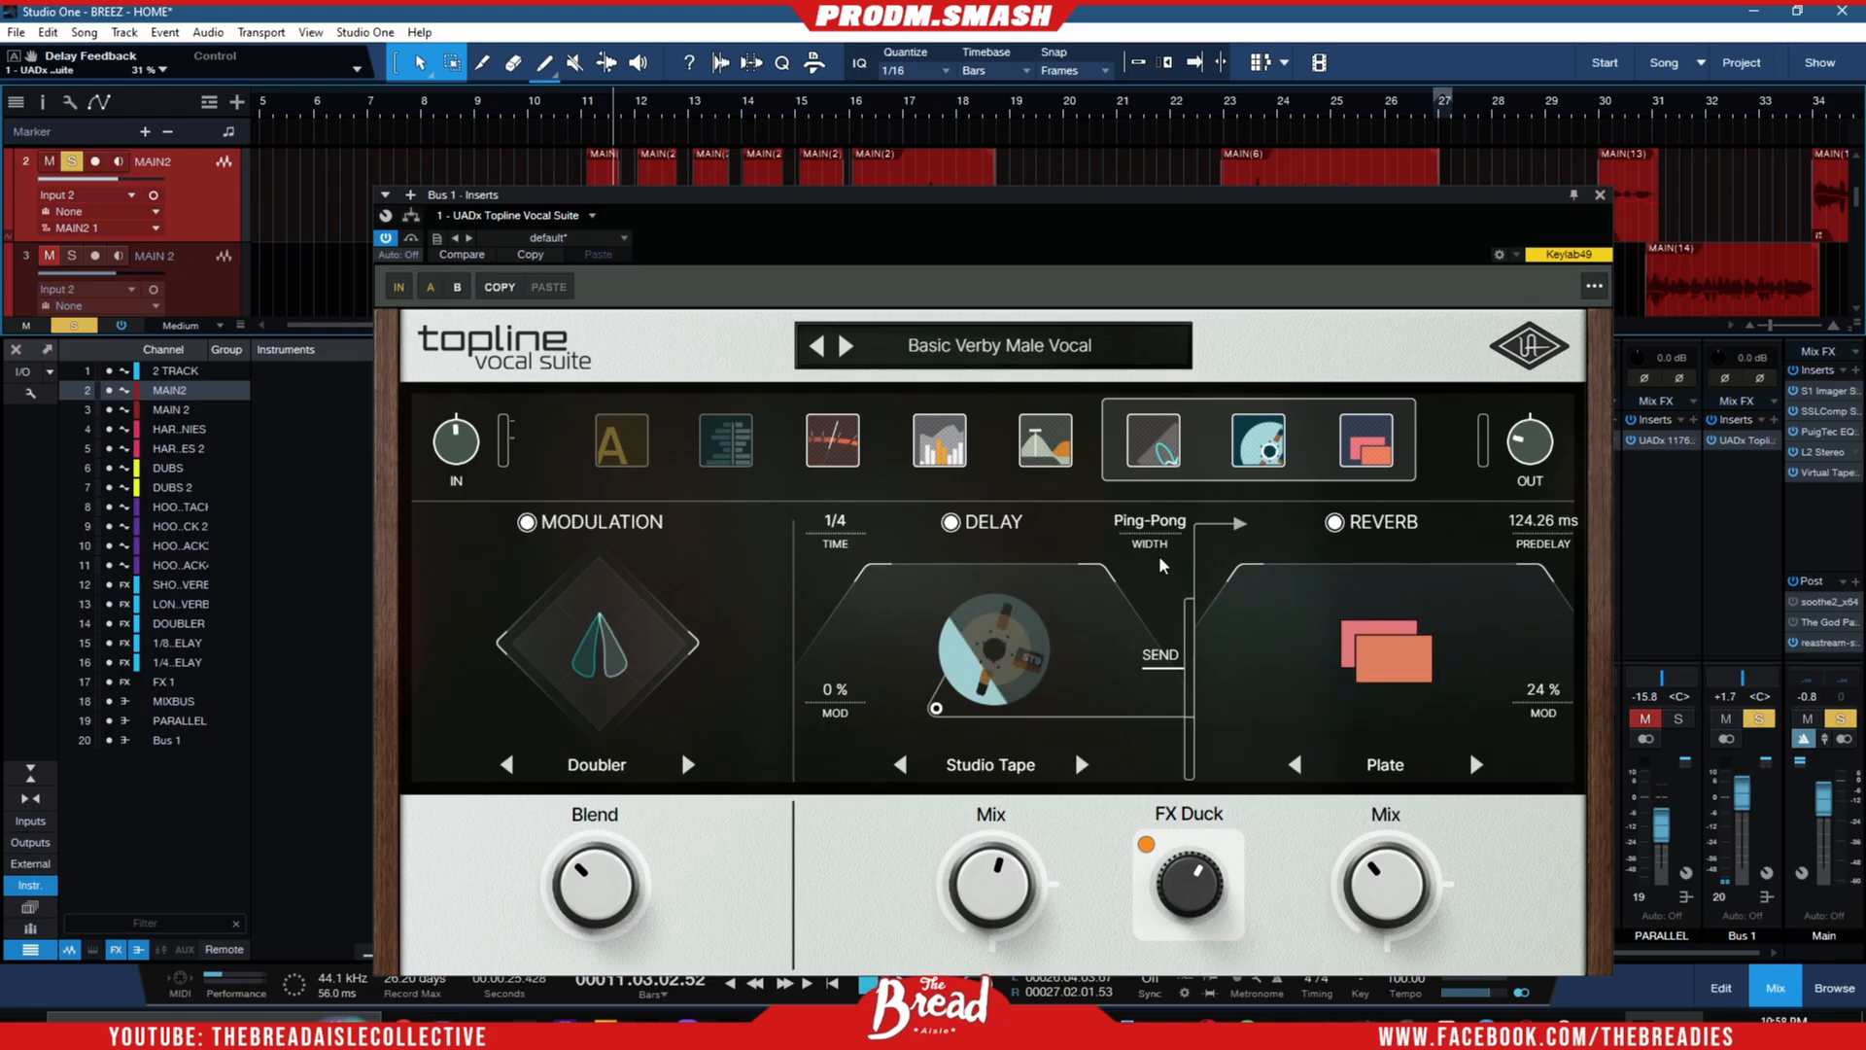
pyautogui.moveTo(1389, 875)
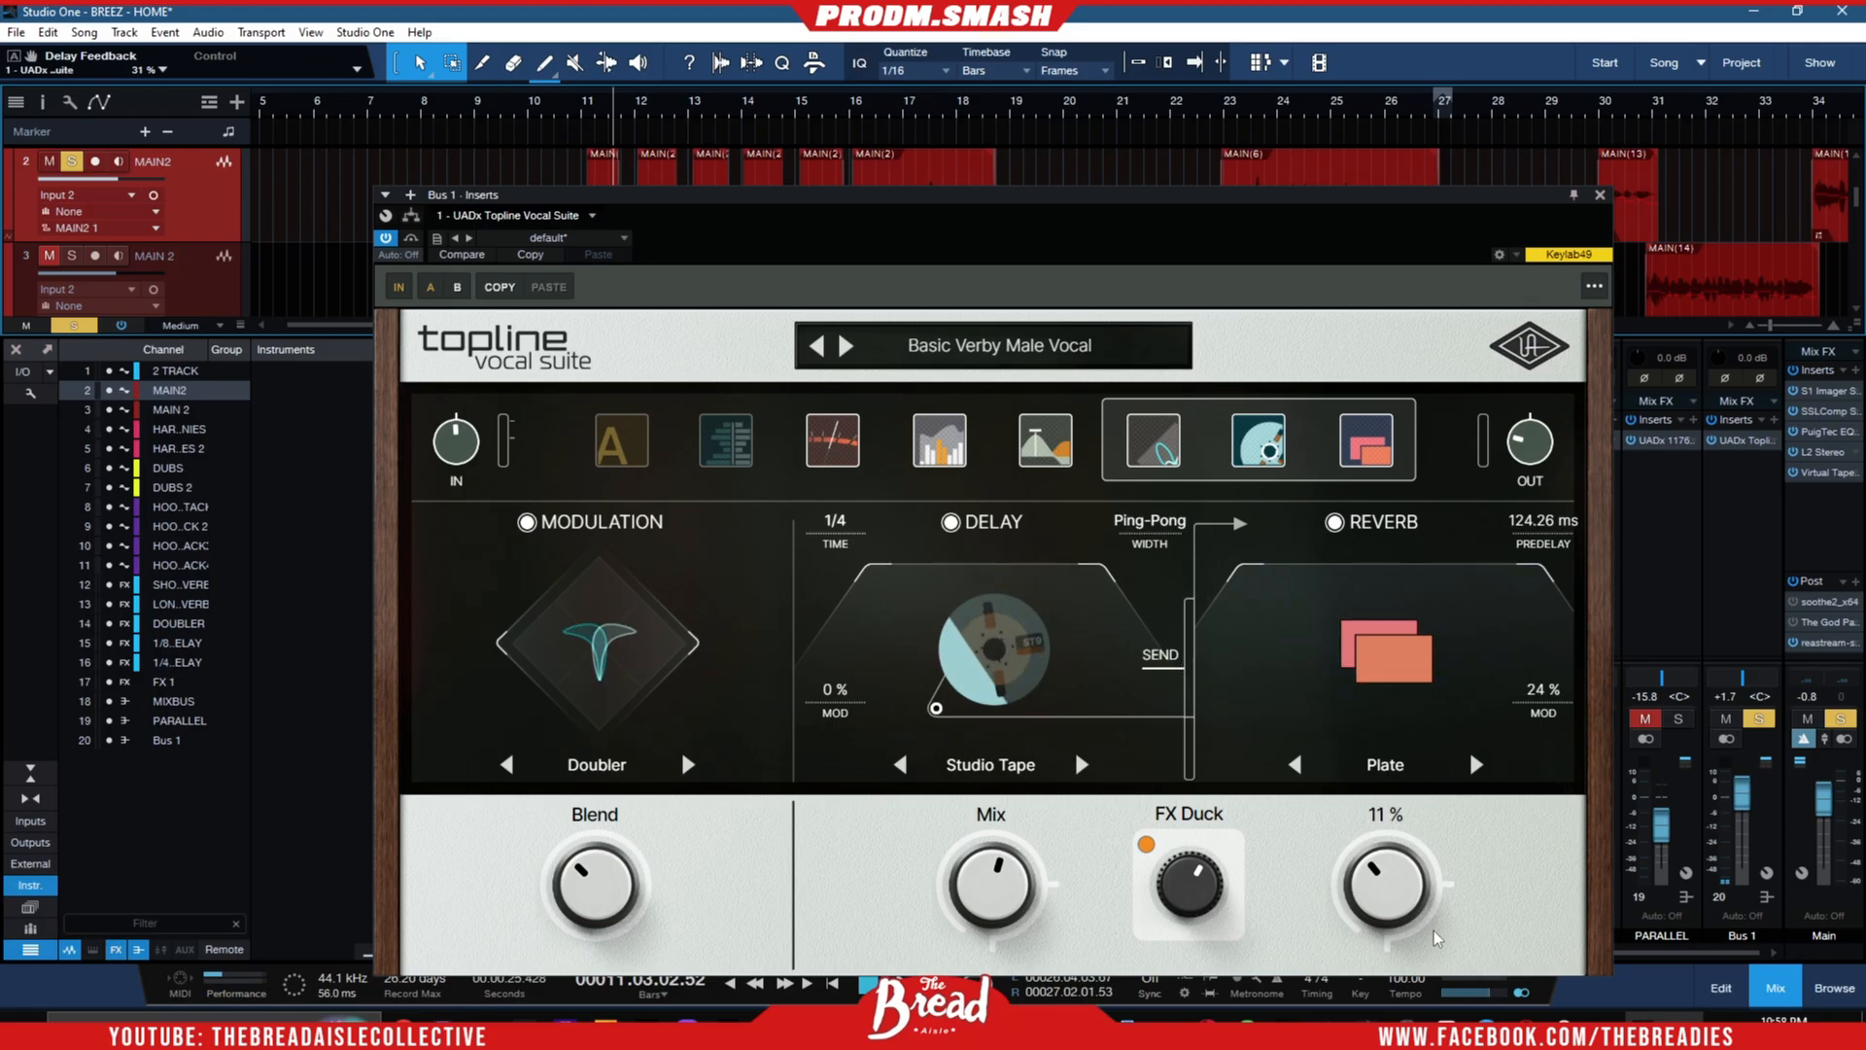
pyautogui.scroll(4, 1388, 875)
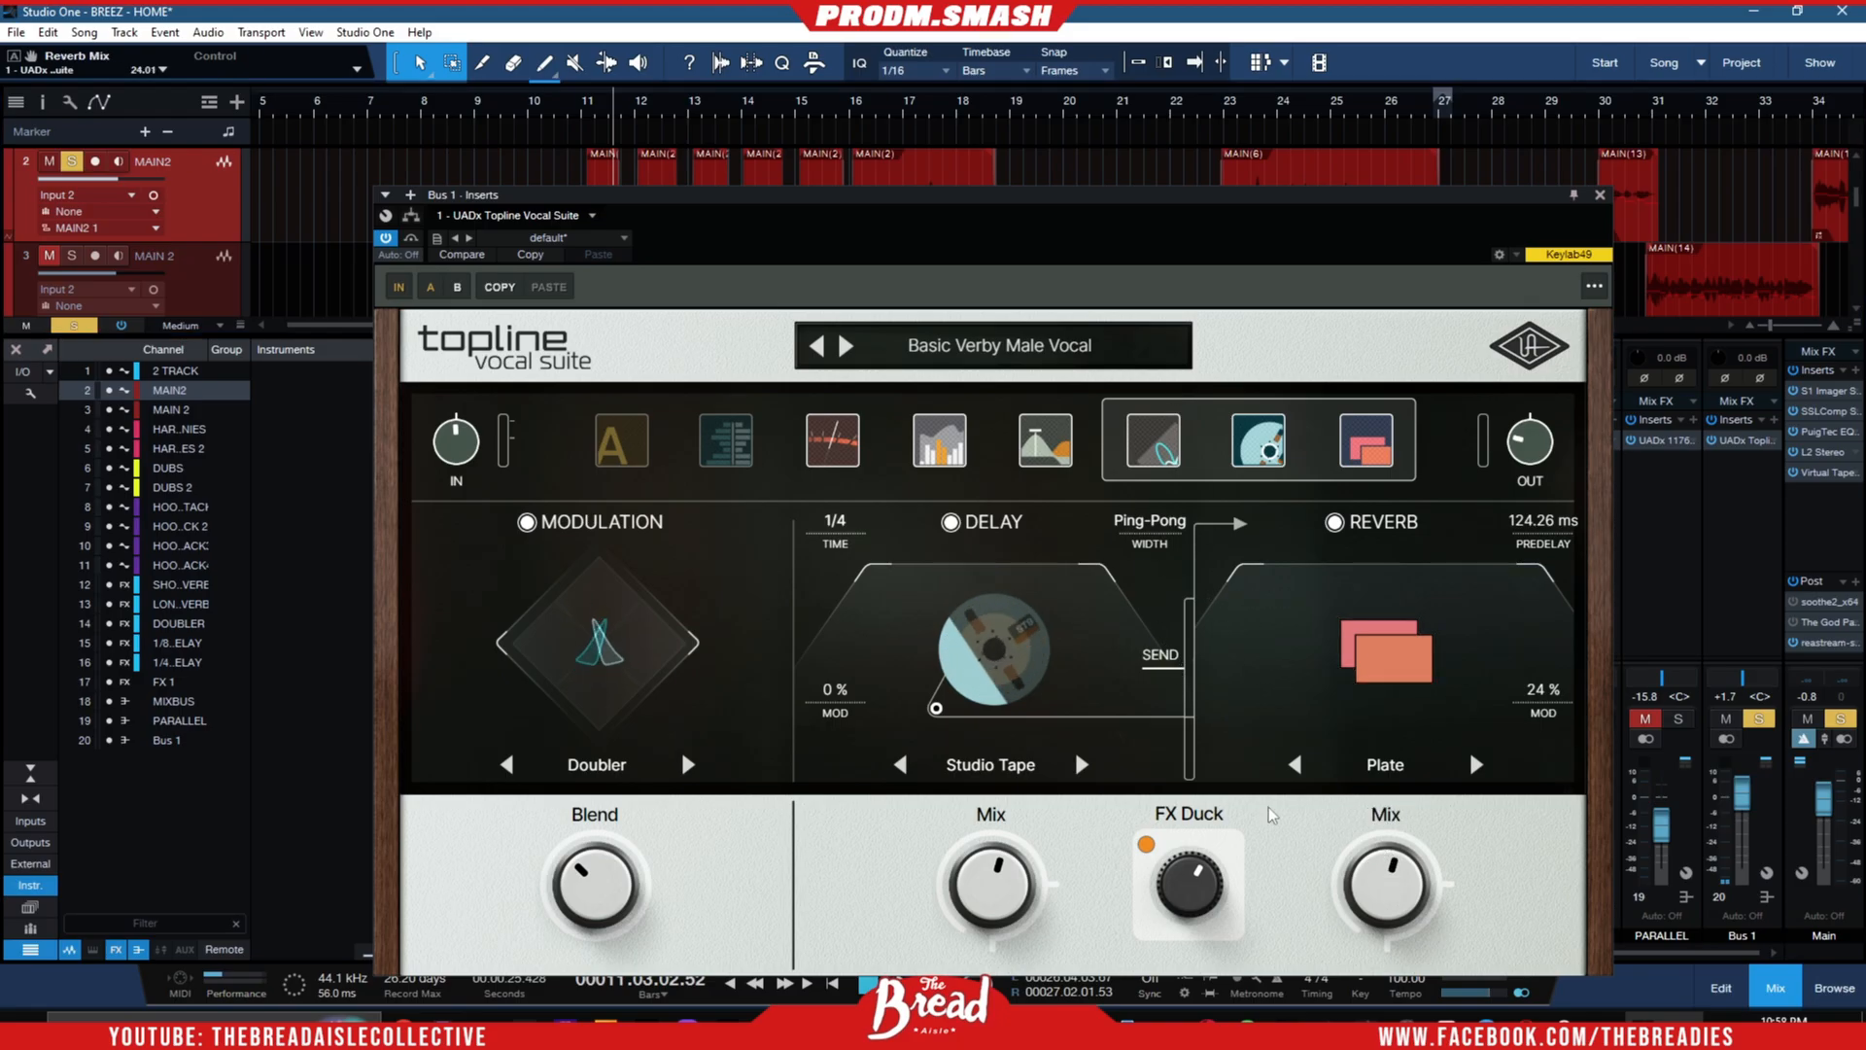
pyautogui.scroll(5, 1382, 879)
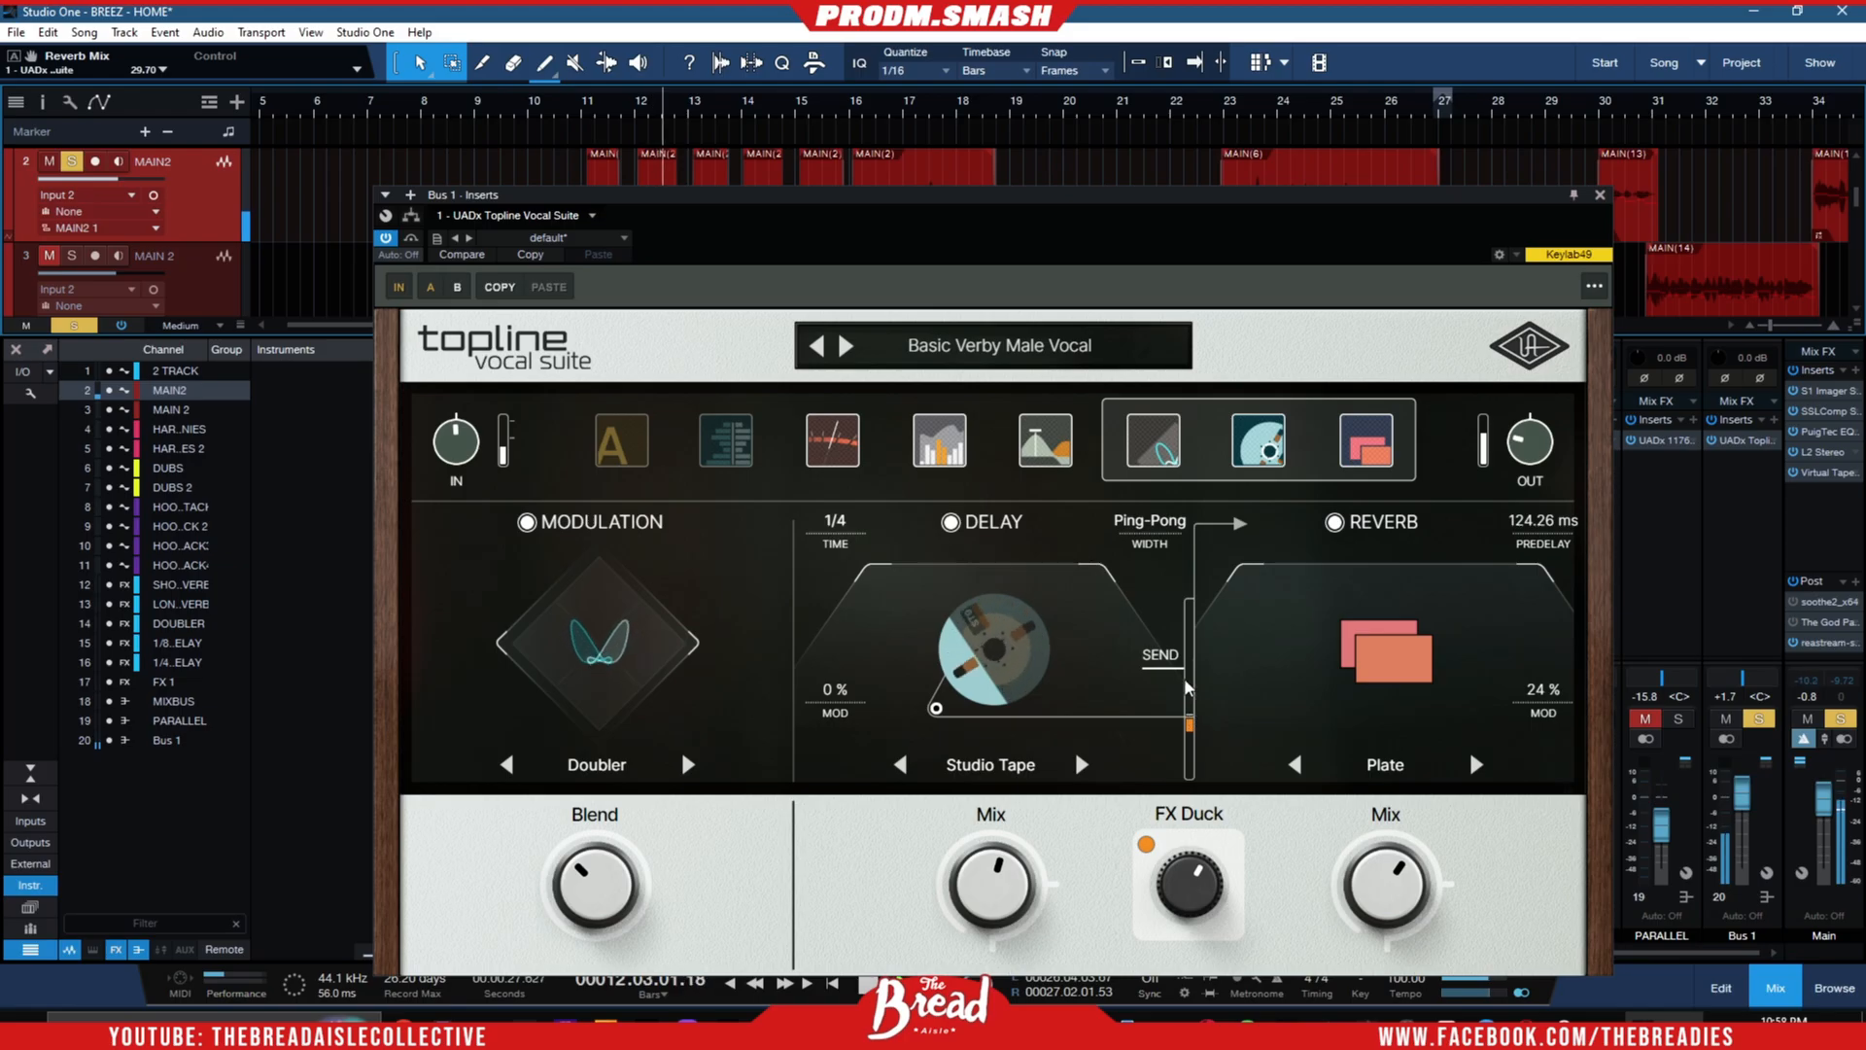
# - Audition the delay-to-reverb Send at 0 % and 67 %, then settle it slightly lower
pyautogui.moveTo(1191, 721); pyautogui.dragTo(1191, 792)
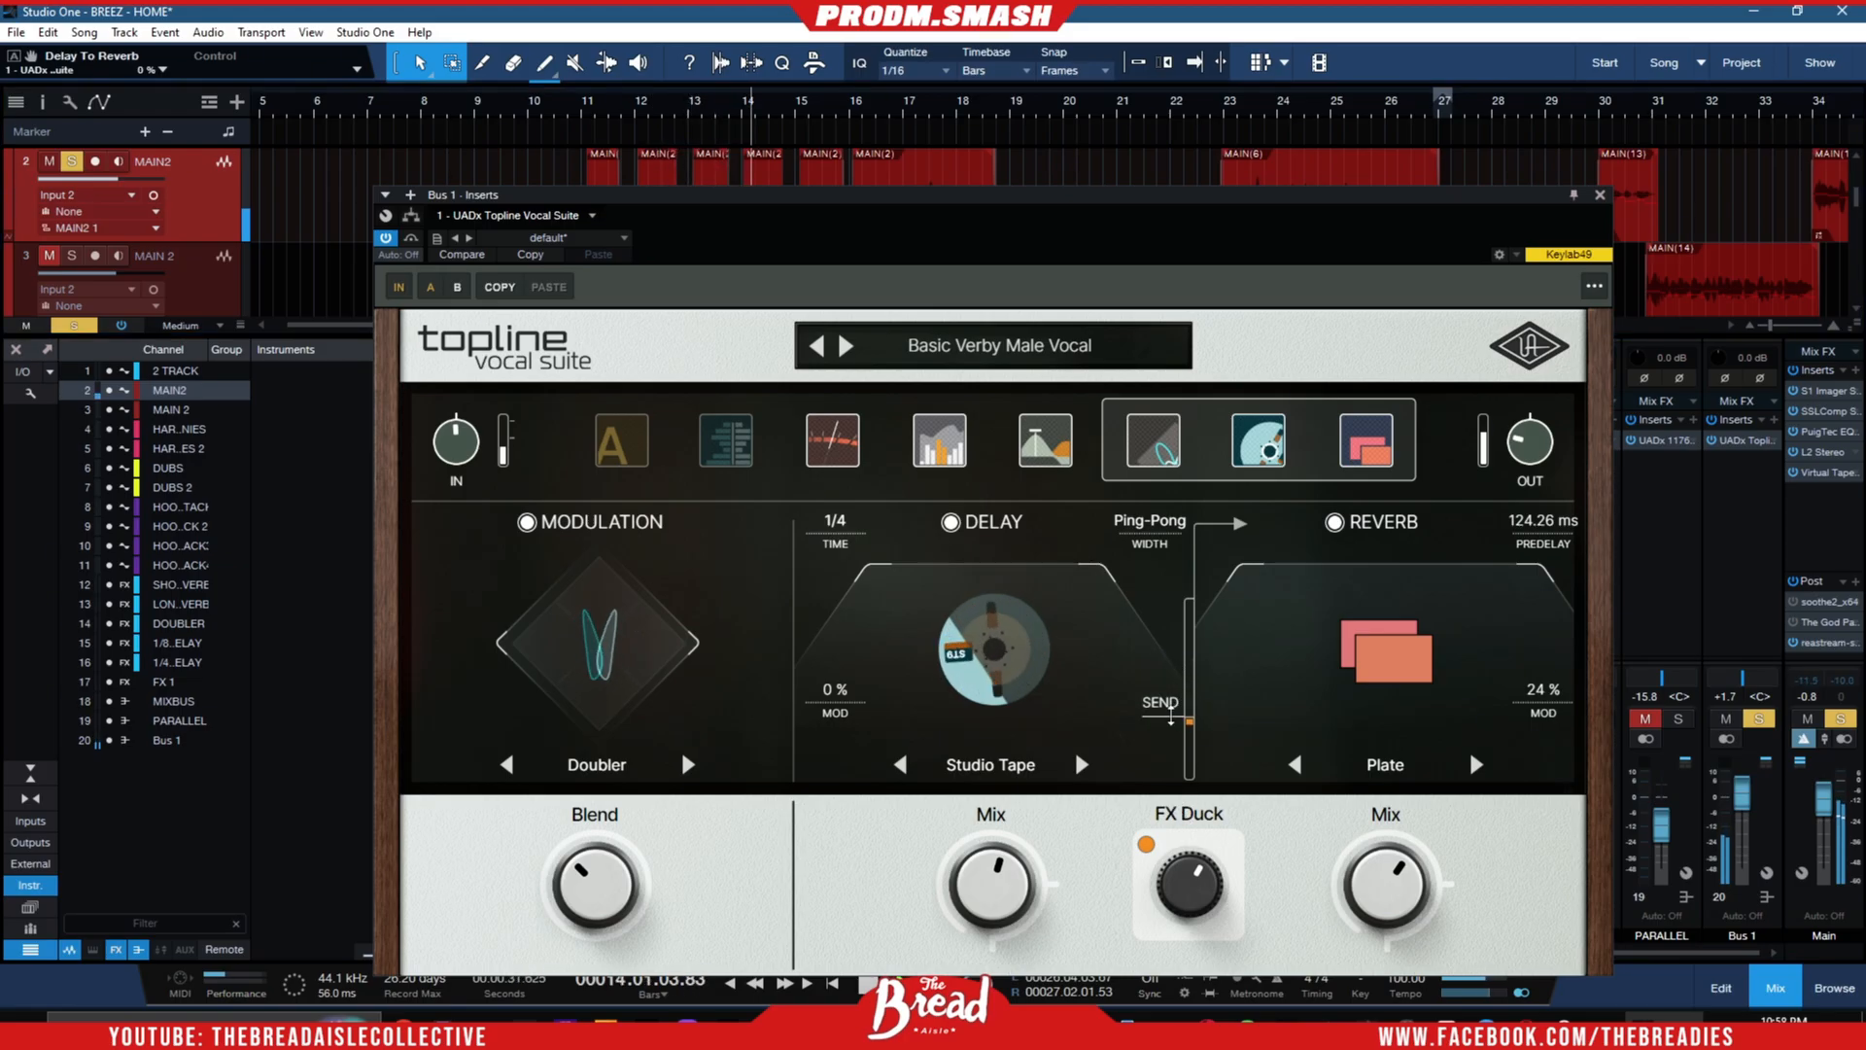
pyautogui.moveTo(1188, 721); pyautogui.dragTo(1169, 641)
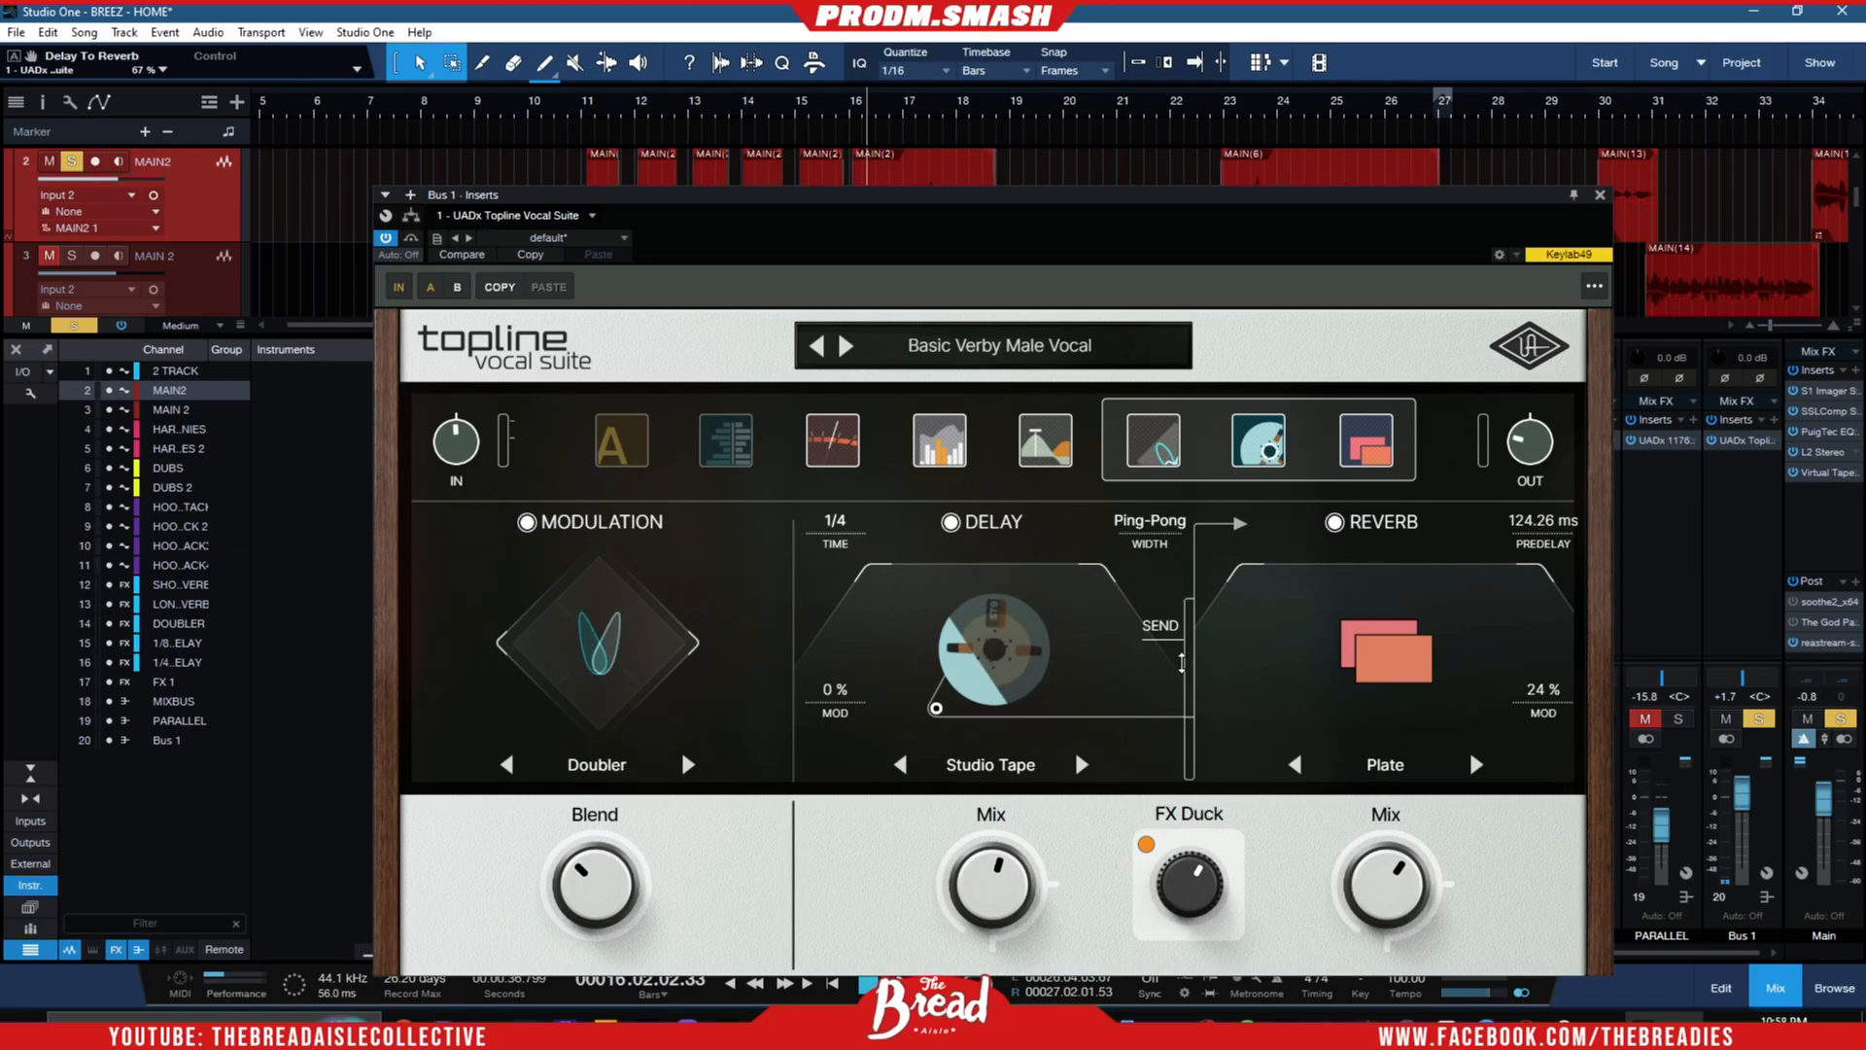
pyautogui.moveTo(1182, 662); pyautogui.dragTo(1182, 683)
# - Set the Reverb Mix to 14 % and the Modulation Blend to 31 %, replaying the vocal from around bar 11
pyautogui.moveTo(1405, 862)
pyautogui.mouseDown()
pyautogui.moveTo(1400, 903)
pyautogui.moveTo(1385, 894)
pyautogui.mouseUp()
pyautogui.click(583, 103)
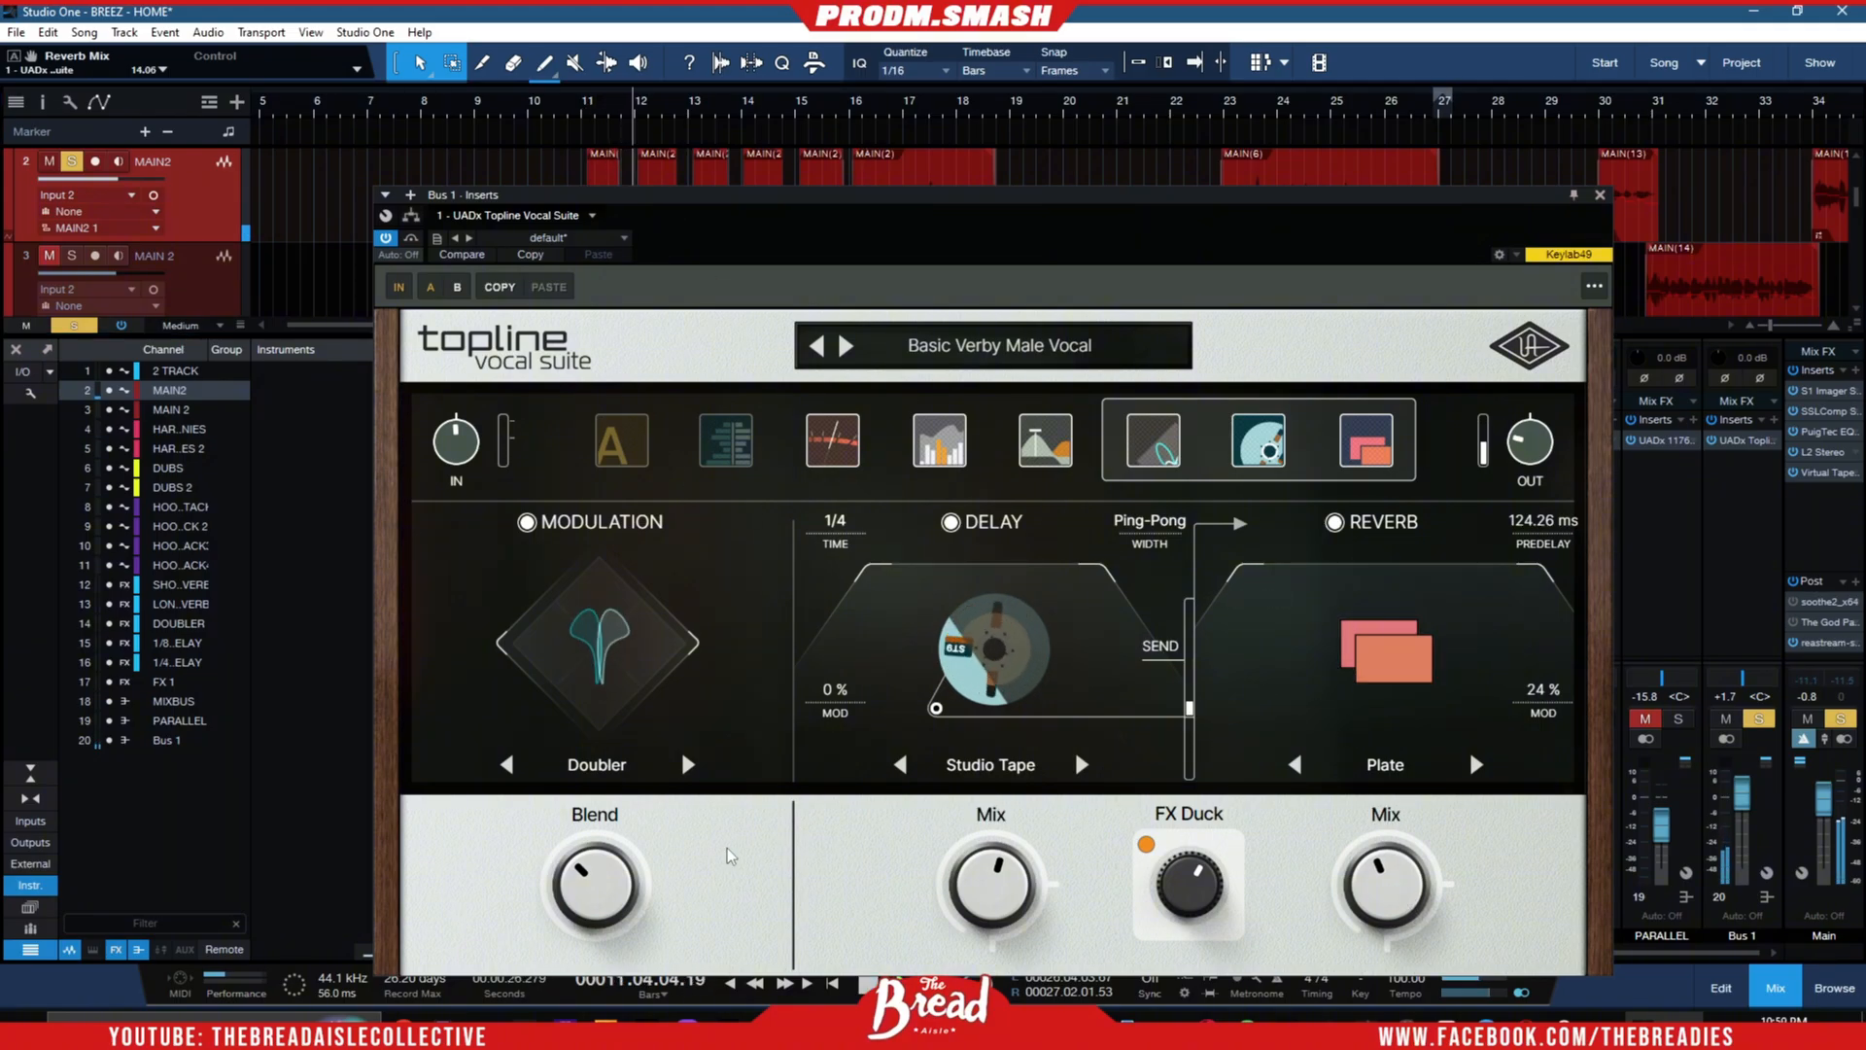
pyautogui.moveTo(594, 879); pyautogui.dragTo(595, 892)
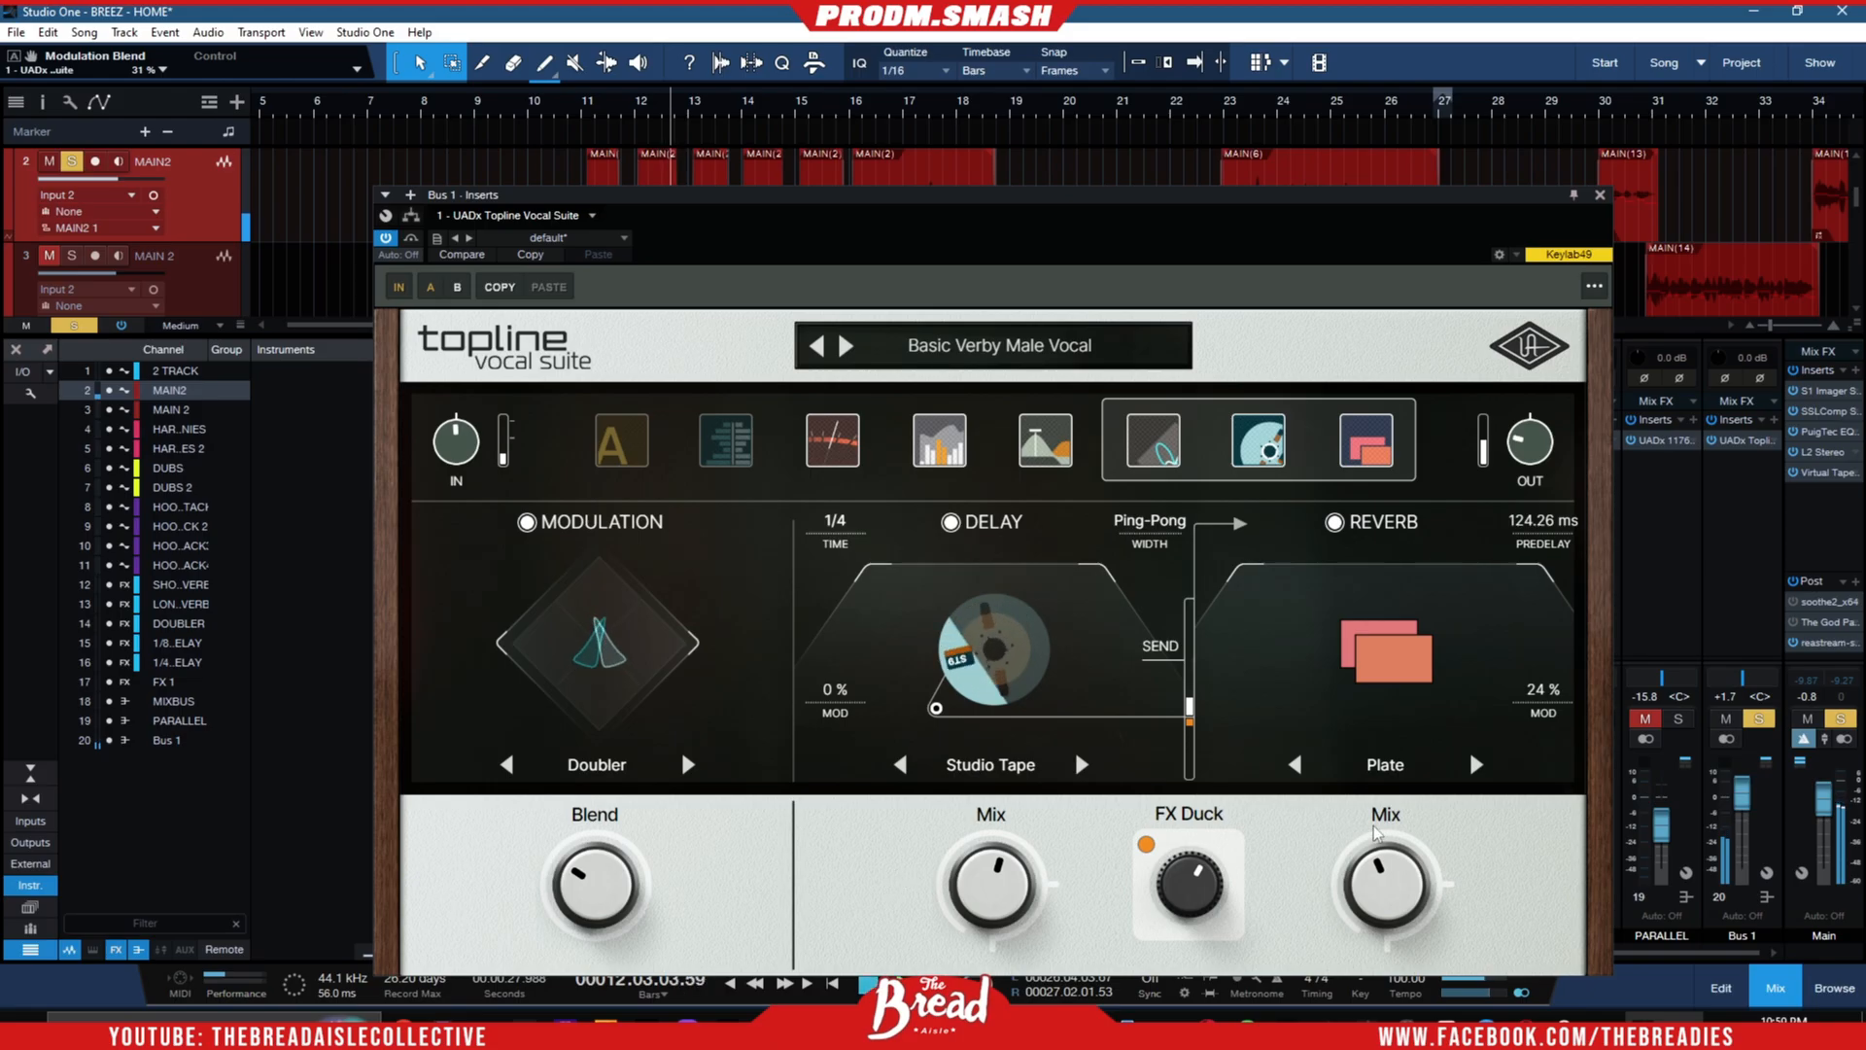
# - Audition the FX Duck amount at its maximum of 10.0, playing from just before bar 11
pyautogui.moveTo(1169, 912)
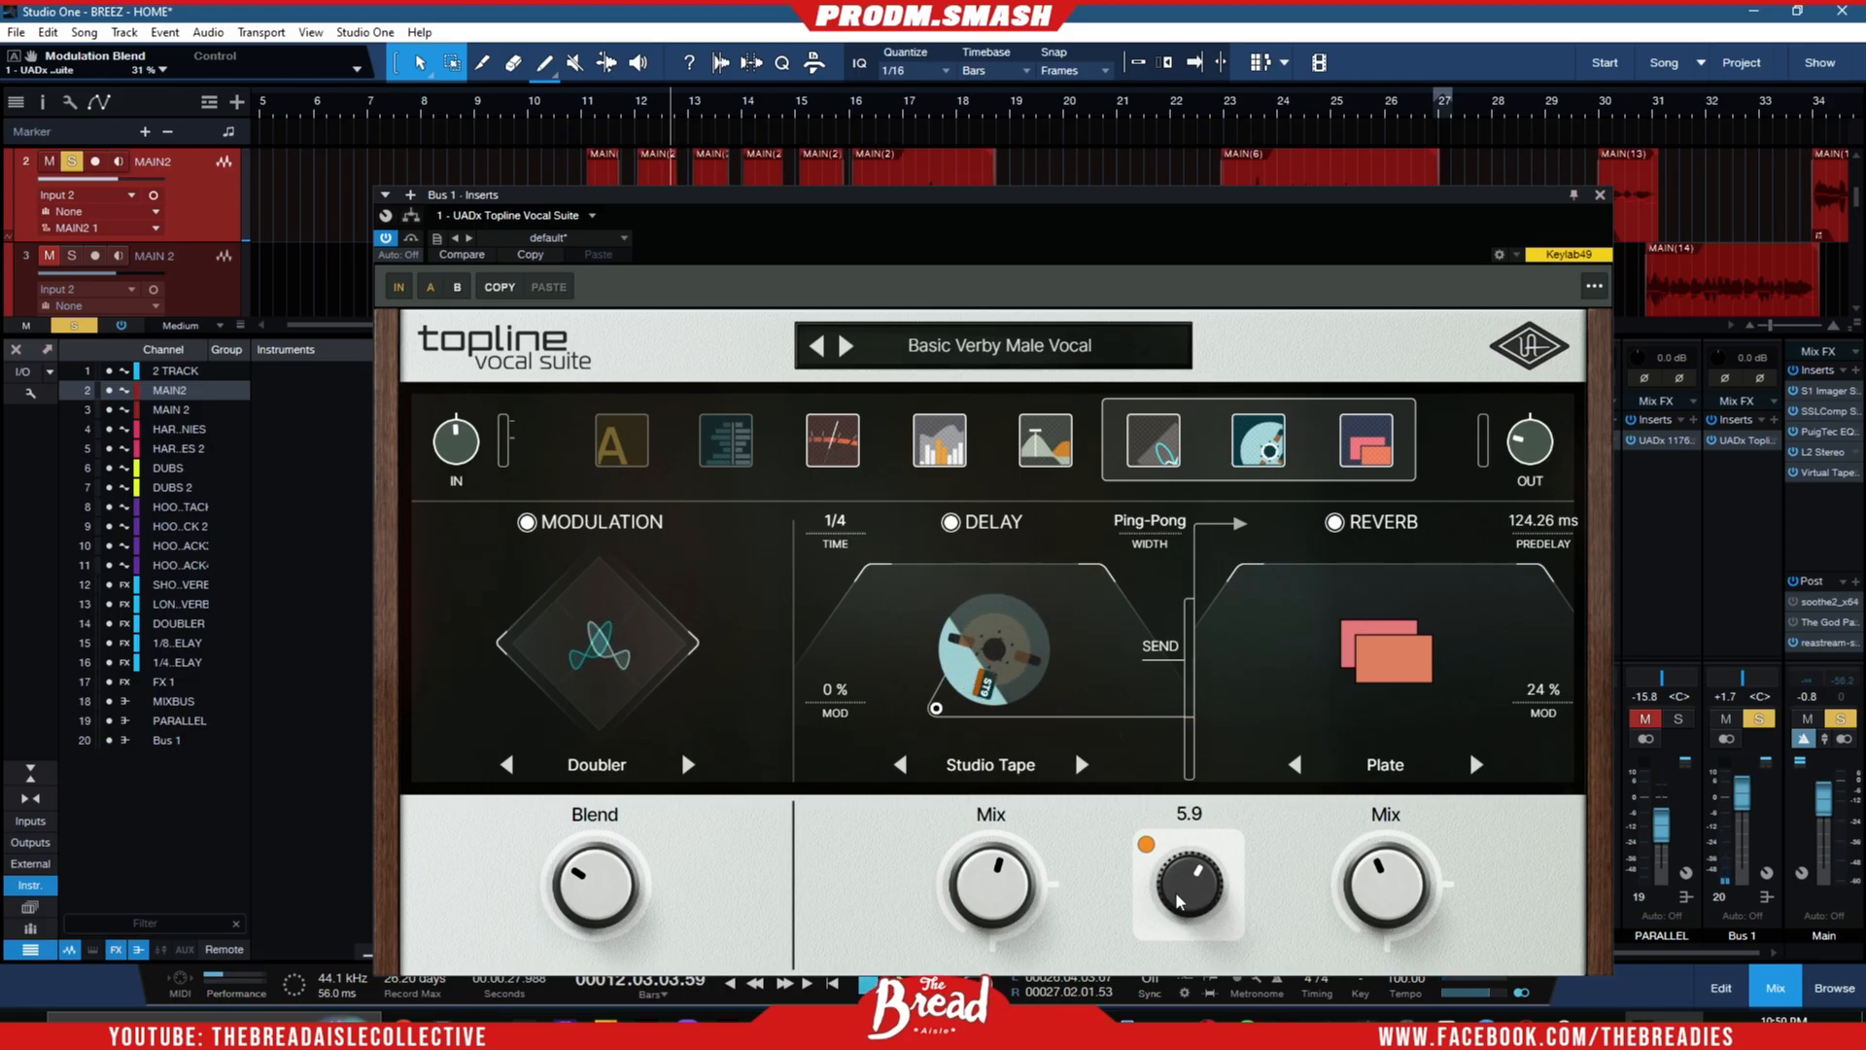
pyautogui.click(581, 109)
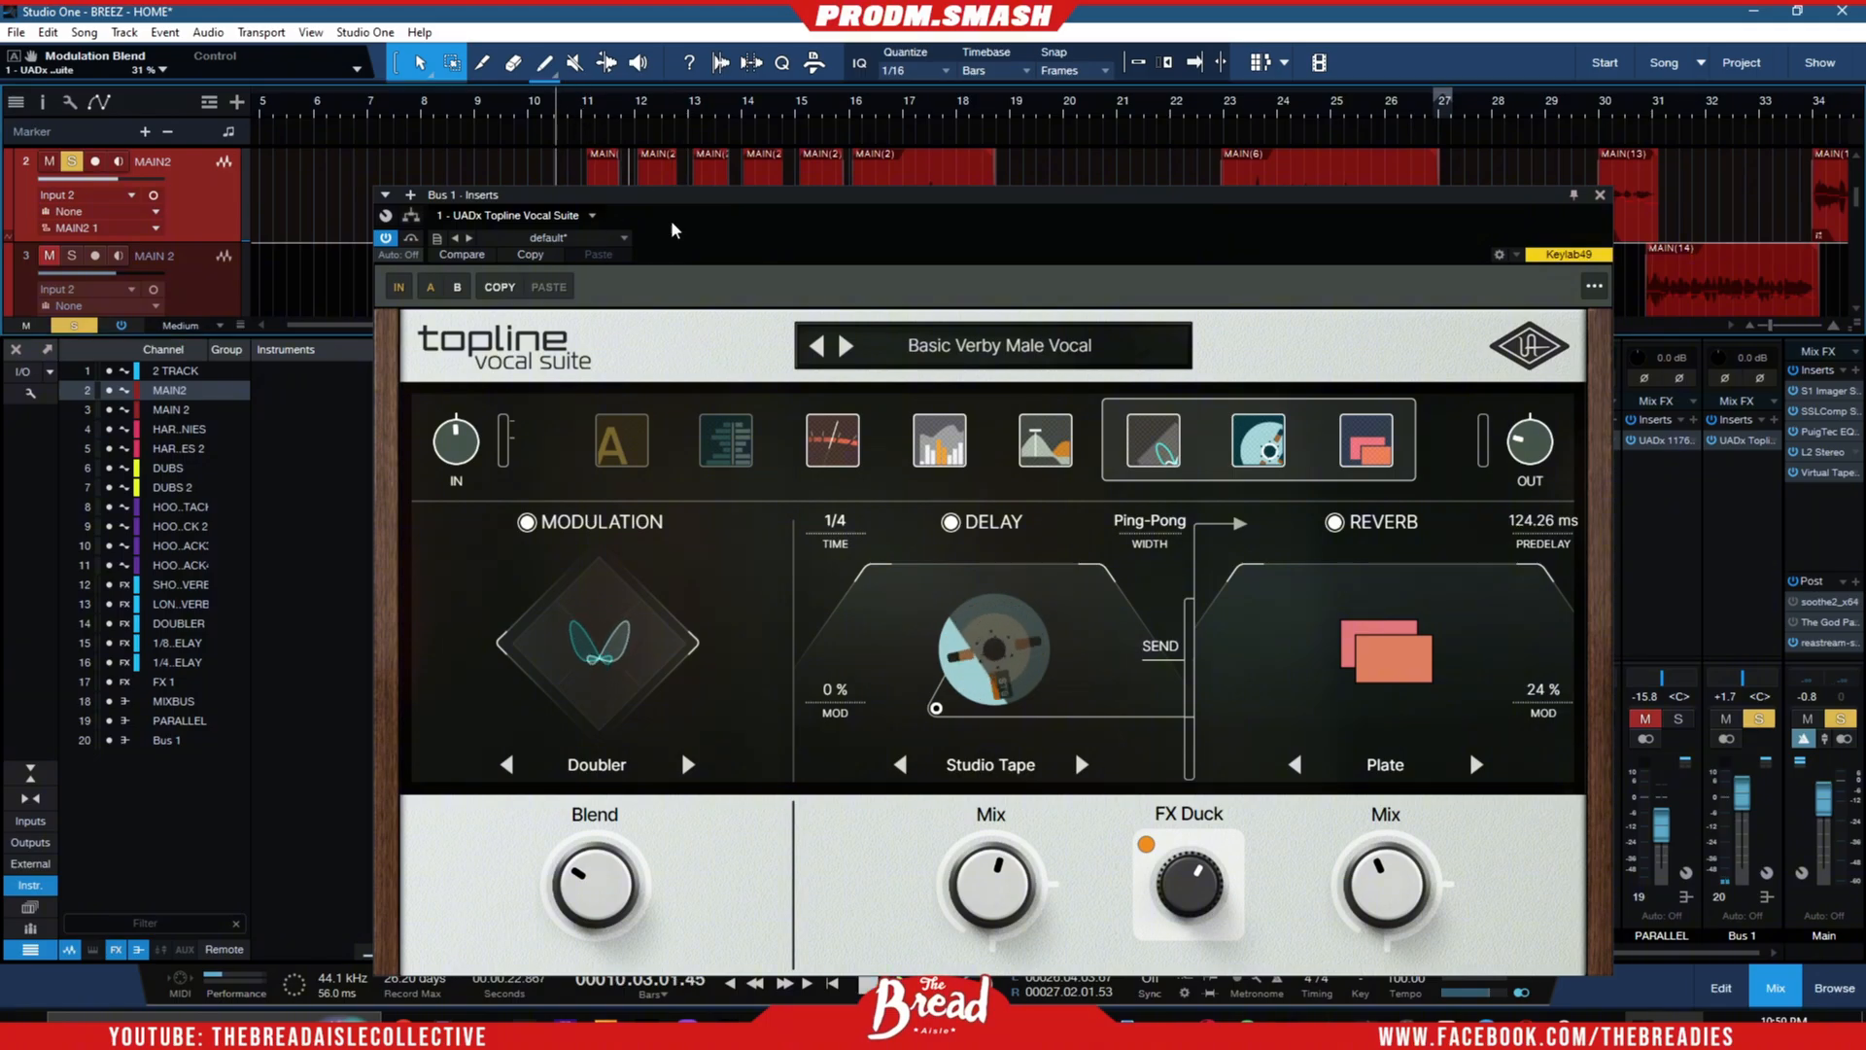
pyautogui.moveTo(1189, 885); pyautogui.dragTo(1161, 957)
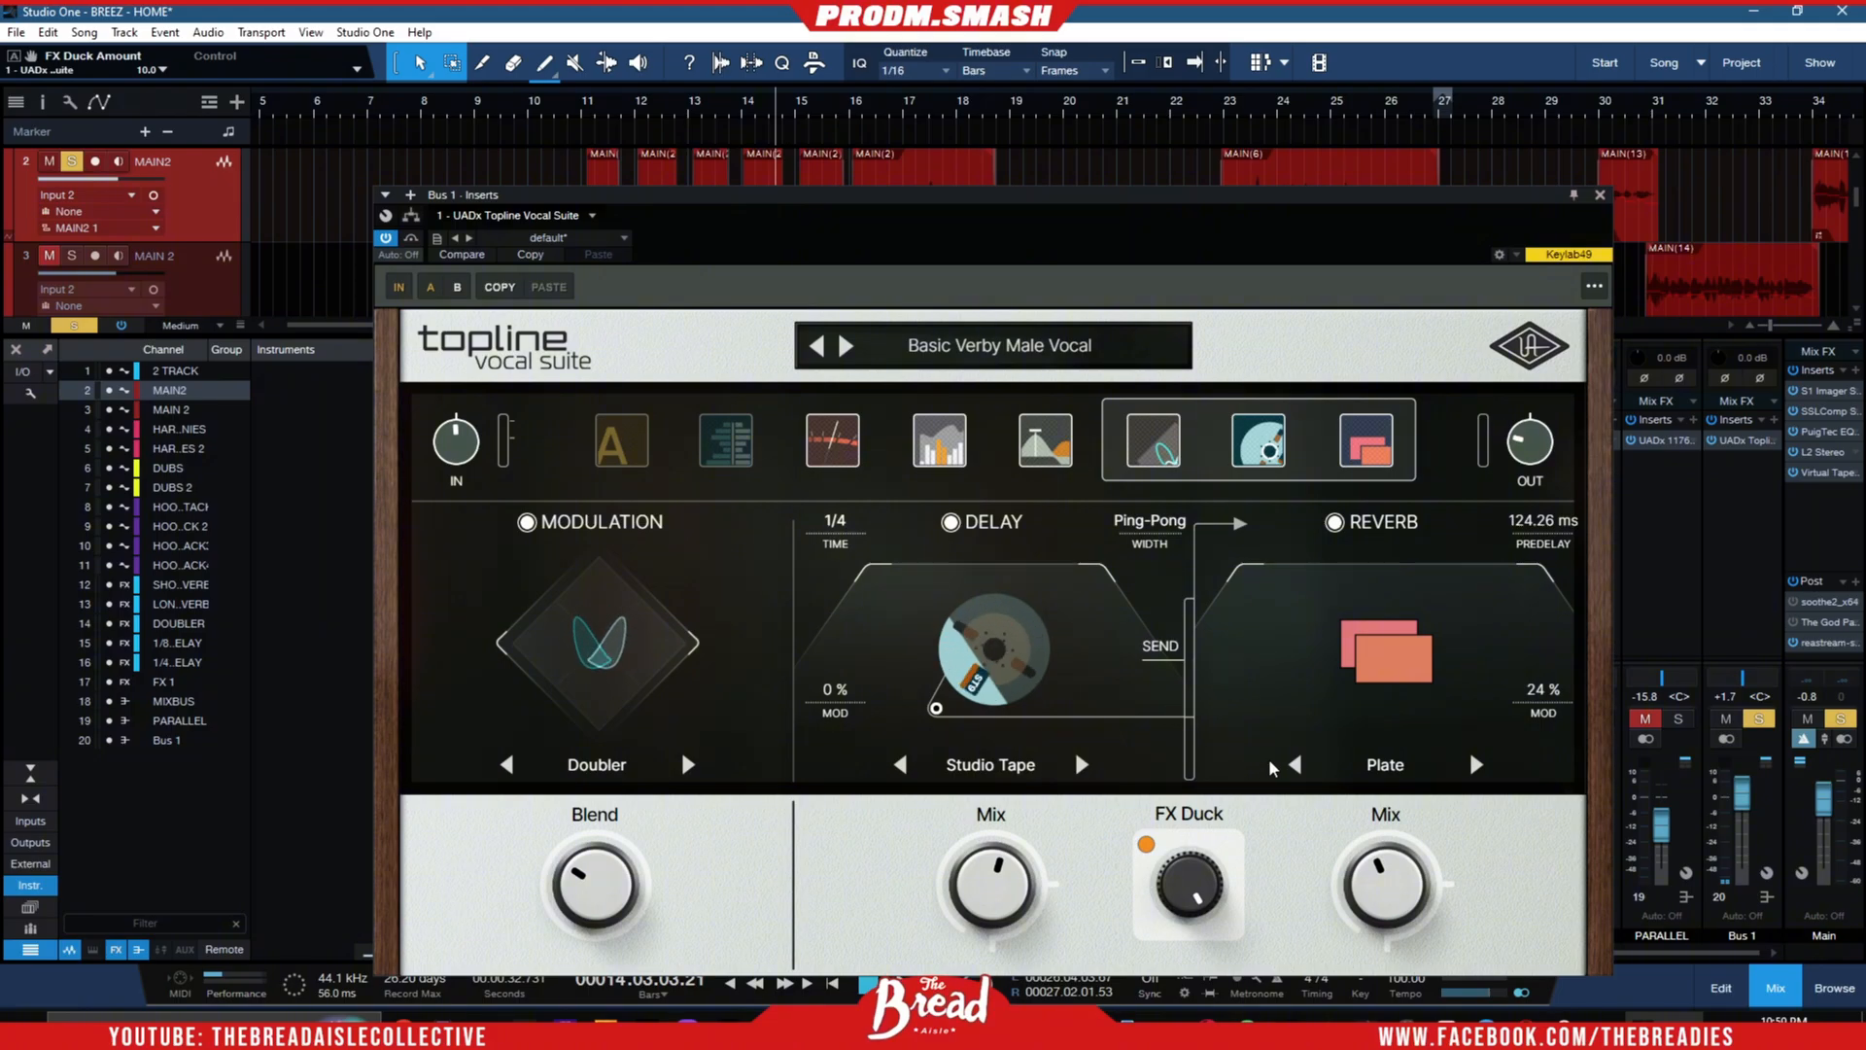
# - Set the FX Duck to 3.7 and the Delay Mix to 20.7 % while replaying the vocal from around bar 11
pyautogui.moveTo(1227, 881)
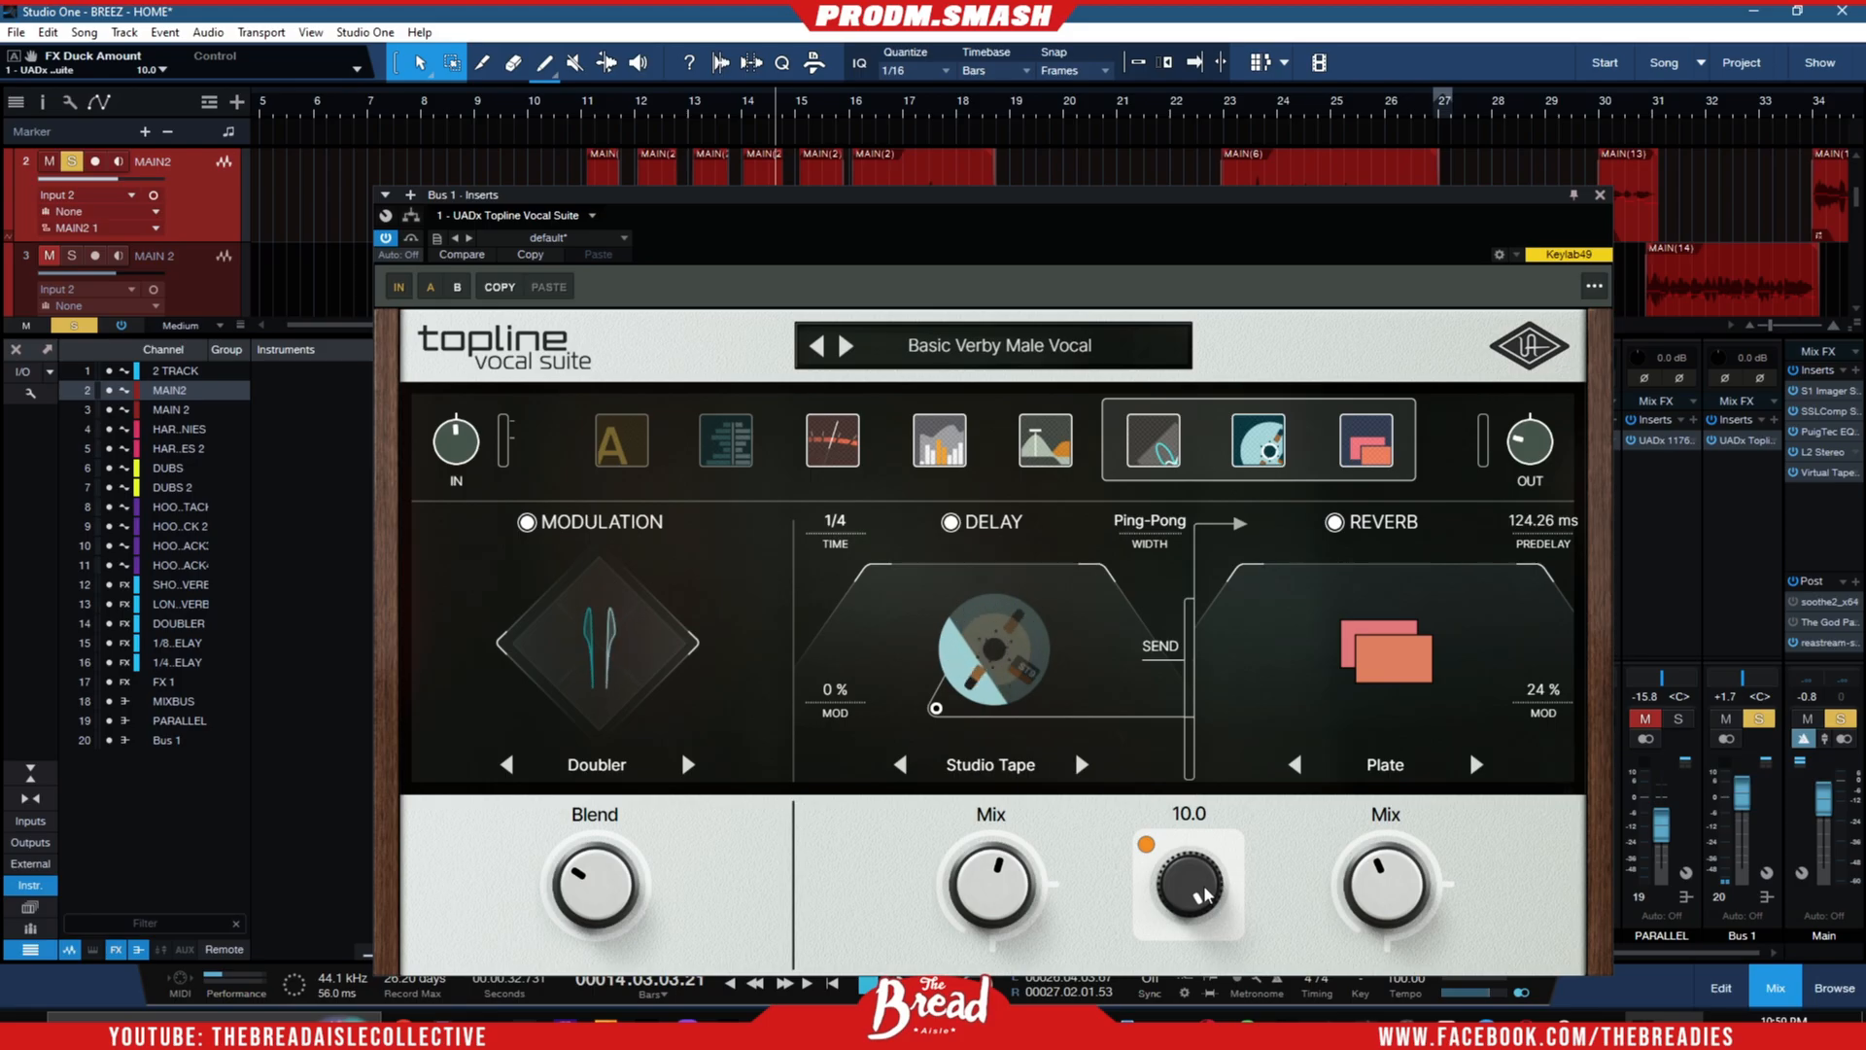
pyautogui.click(592, 104)
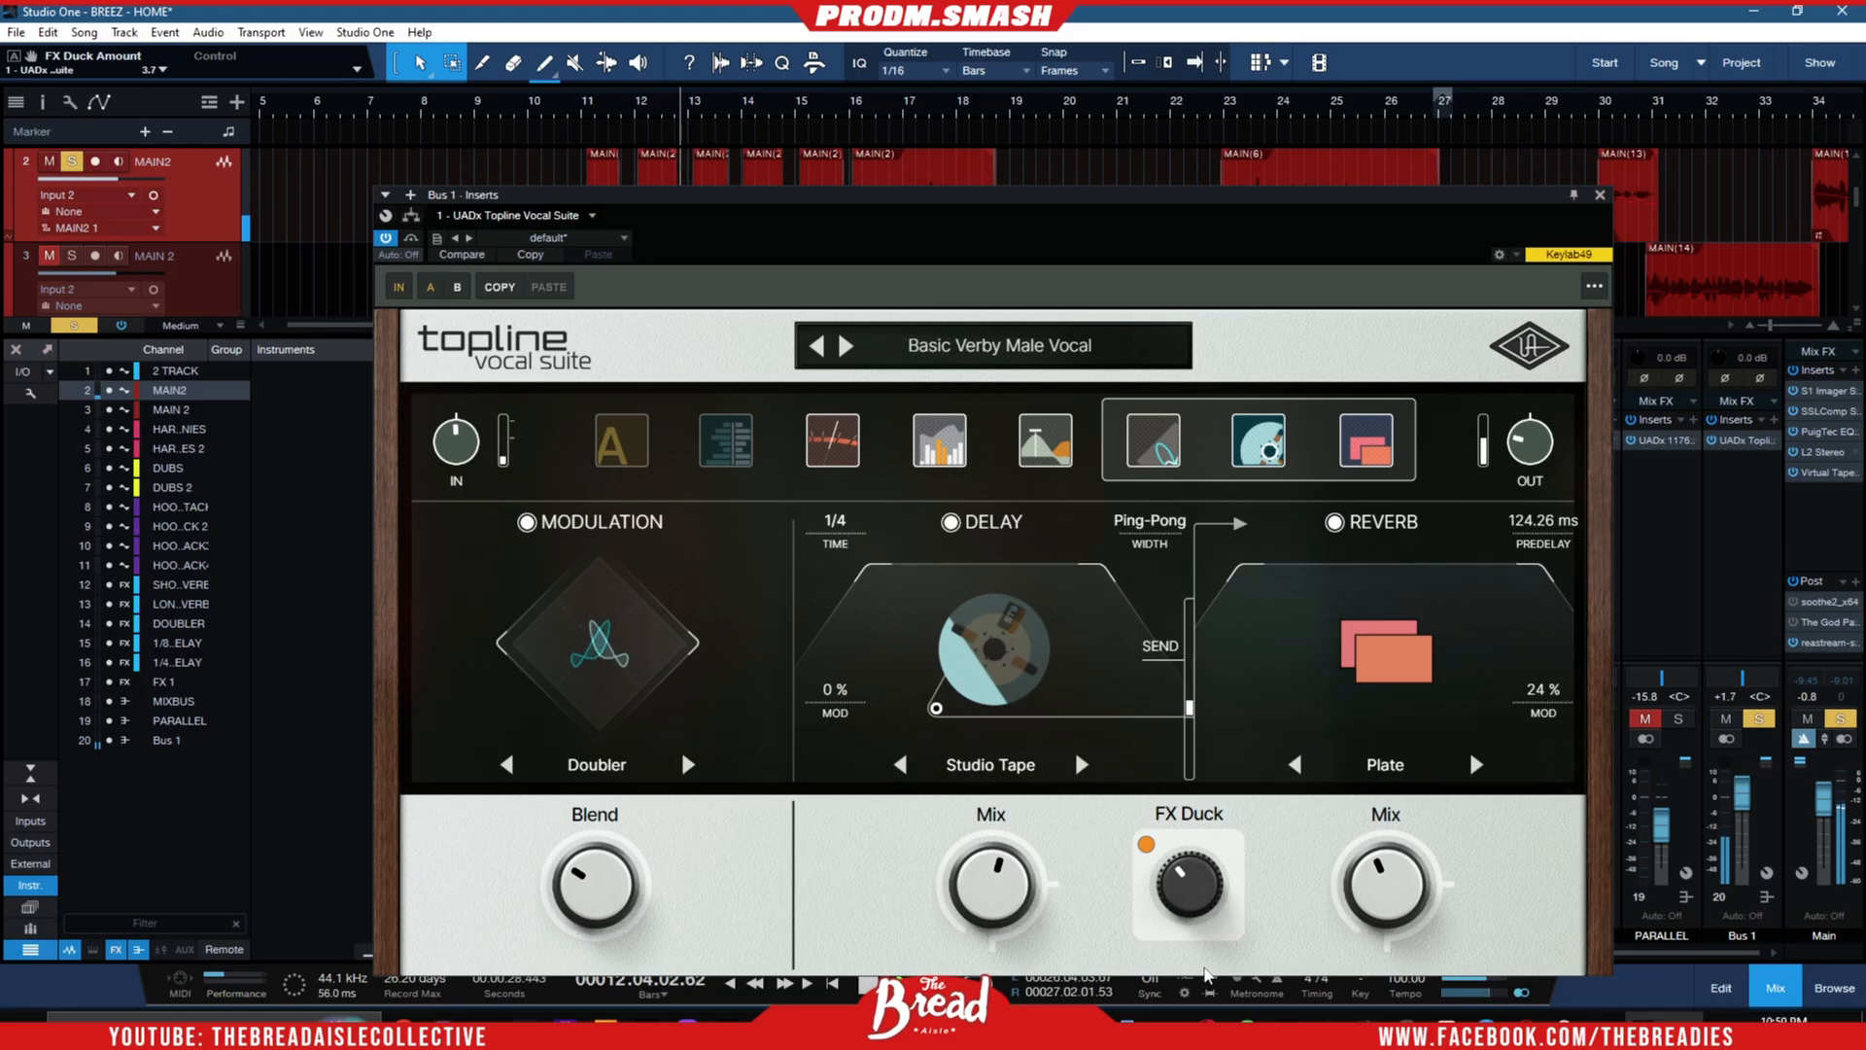
pyautogui.moveTo(1016, 910); pyautogui.dragTo(1018, 915)
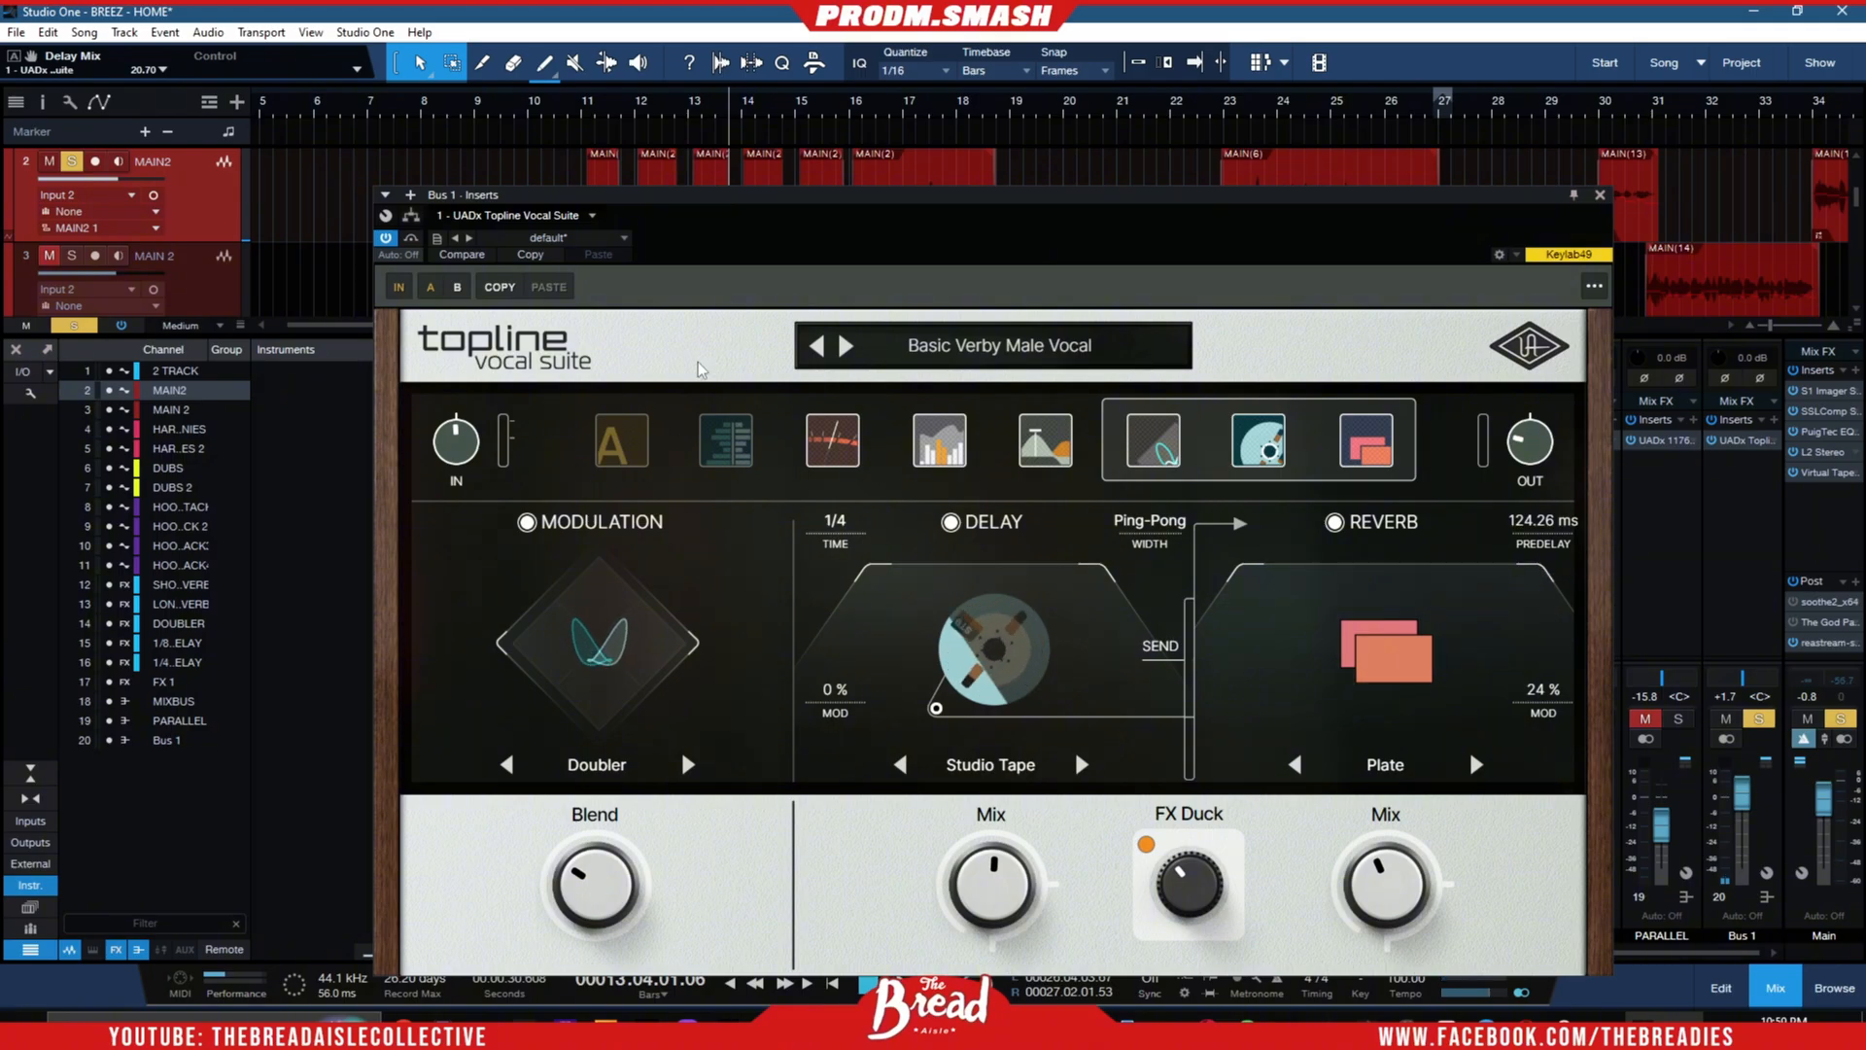
# - Raise the Reverb Mix to 100 % and narrow the reverb filter, with the high-pass at about 273 Hz and a lower low-pass
pyautogui.click(587, 101)
pyautogui.moveTo(1397, 855)
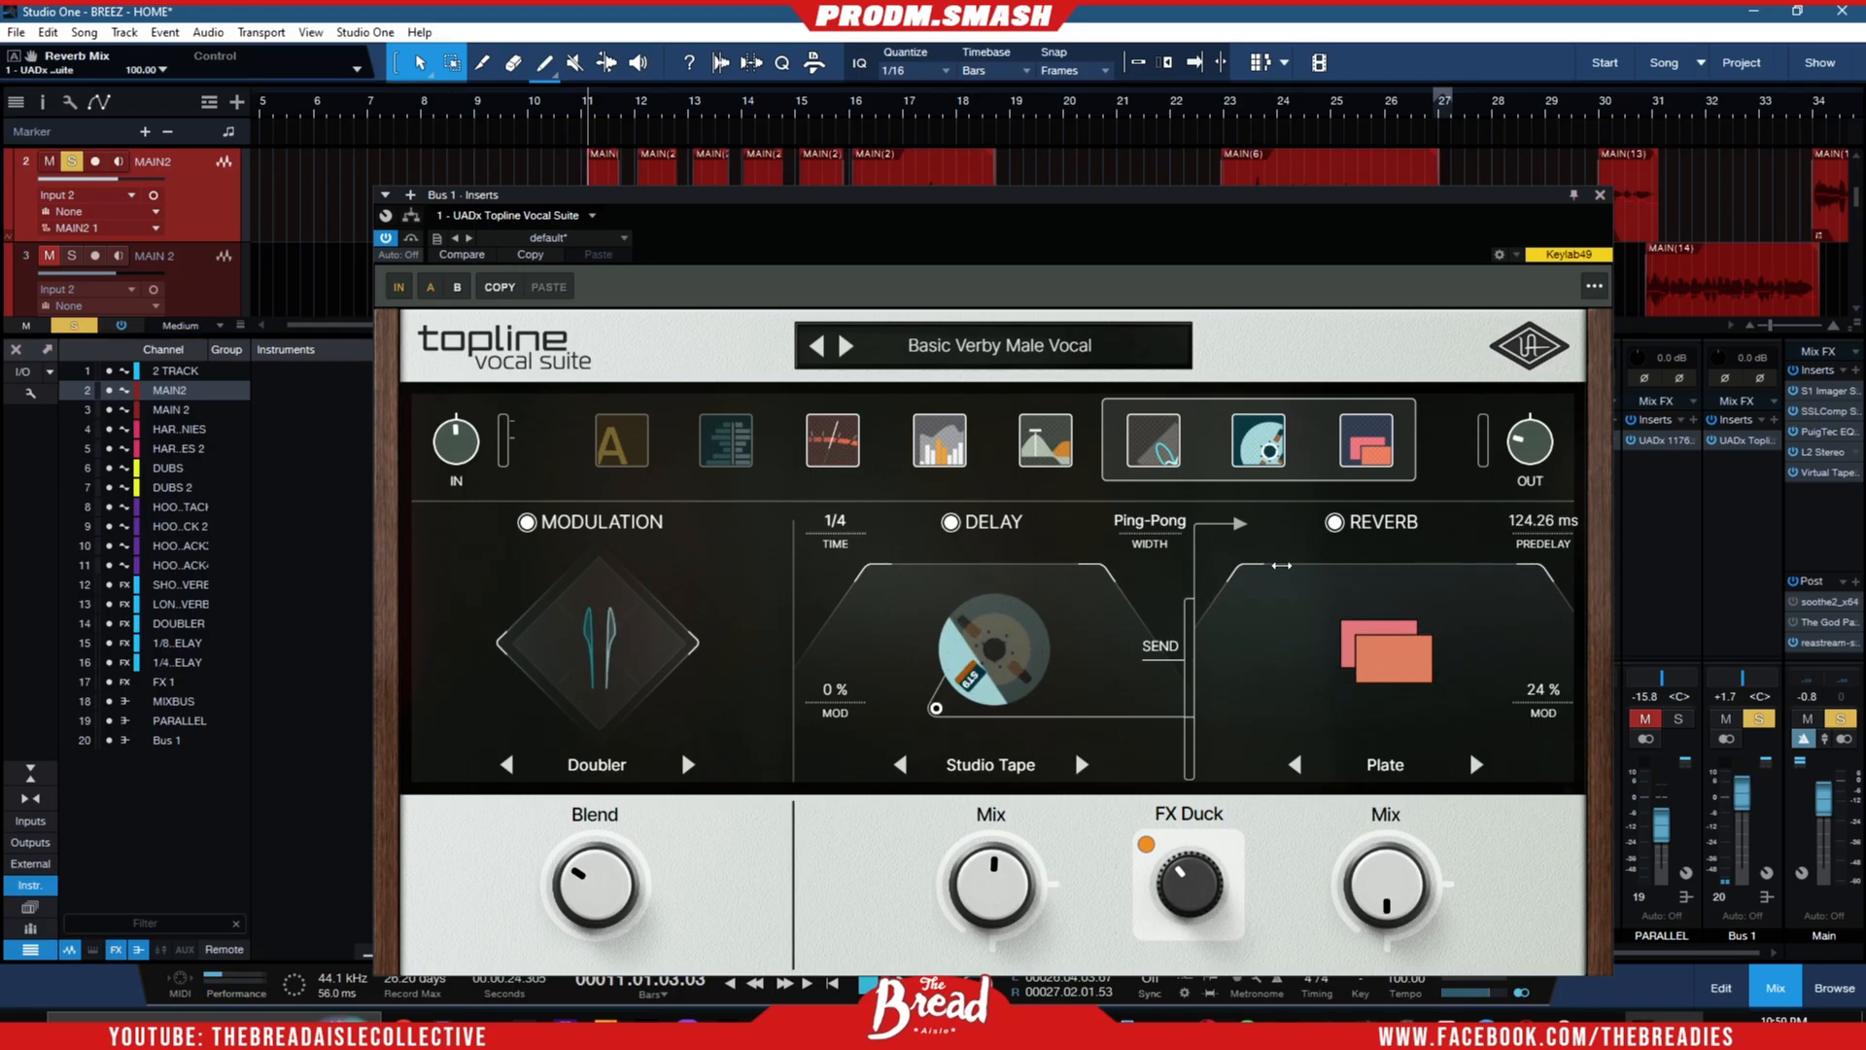
pyautogui.moveTo(1407, 592); pyautogui.dragTo(1388, 582)
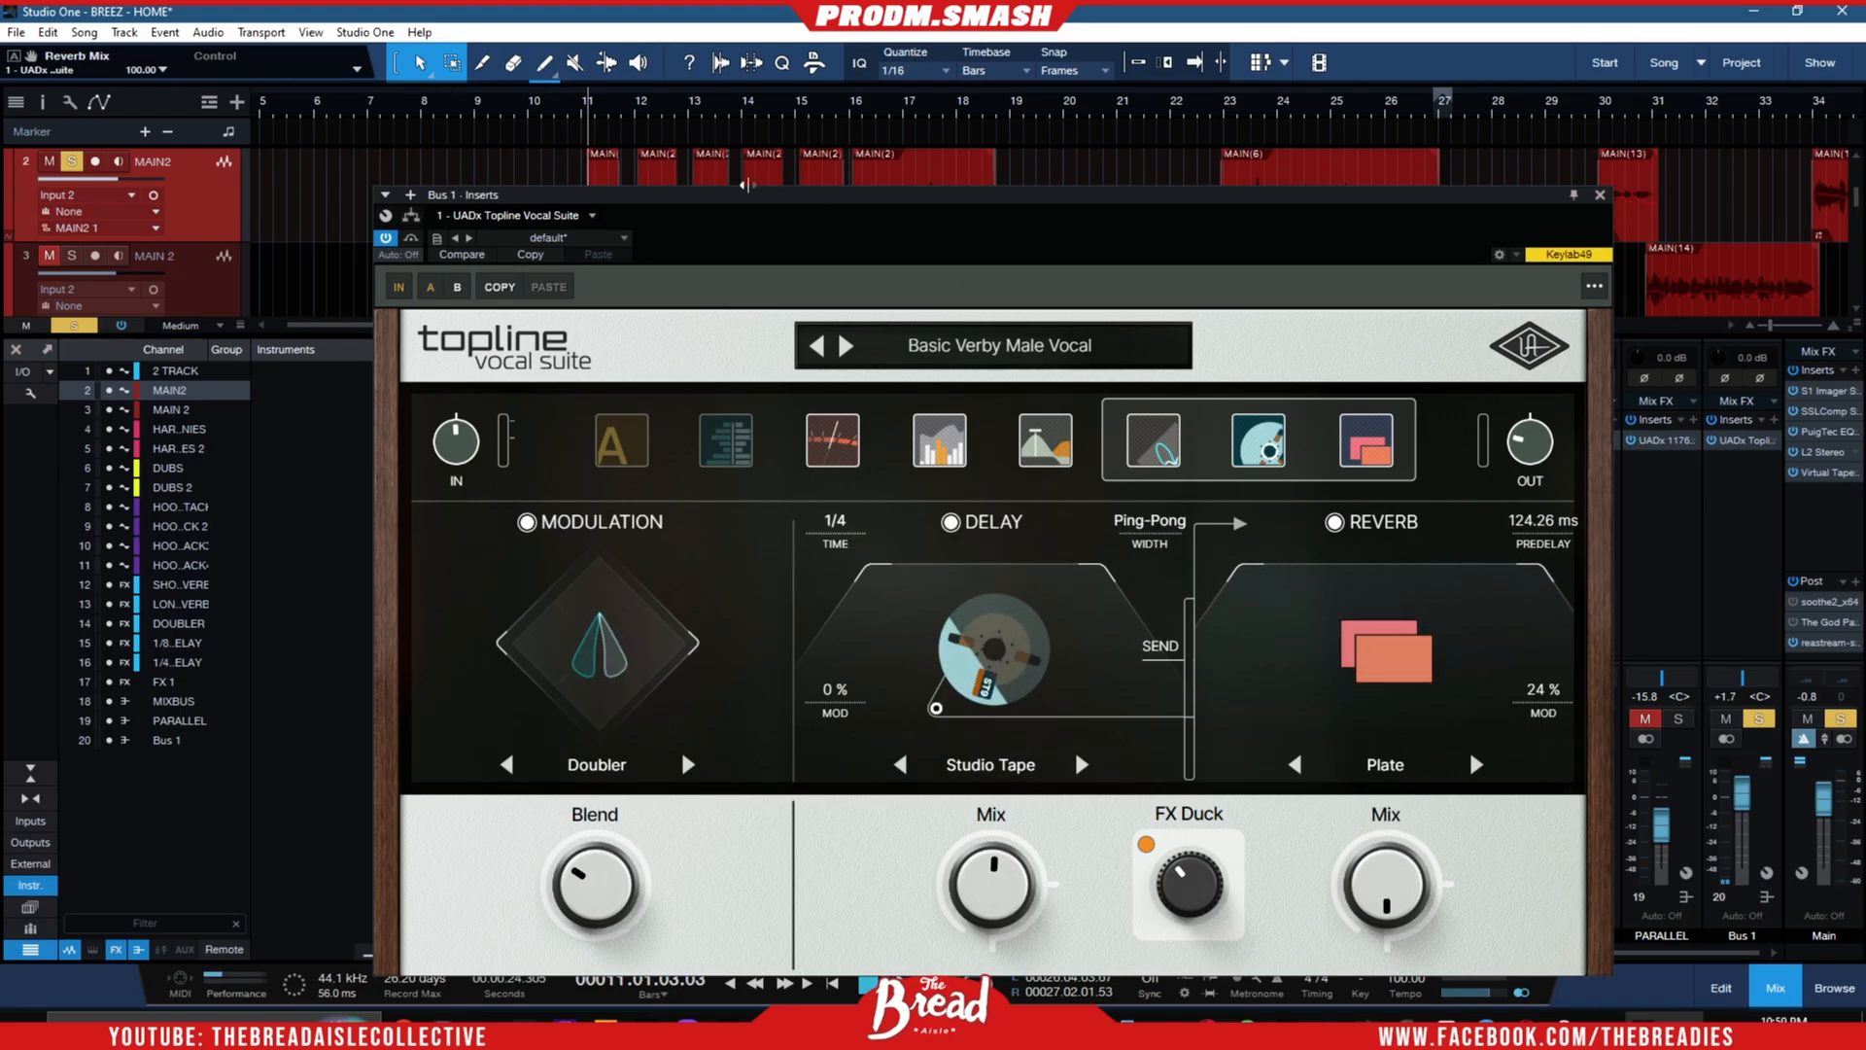
pyautogui.click(571, 108)
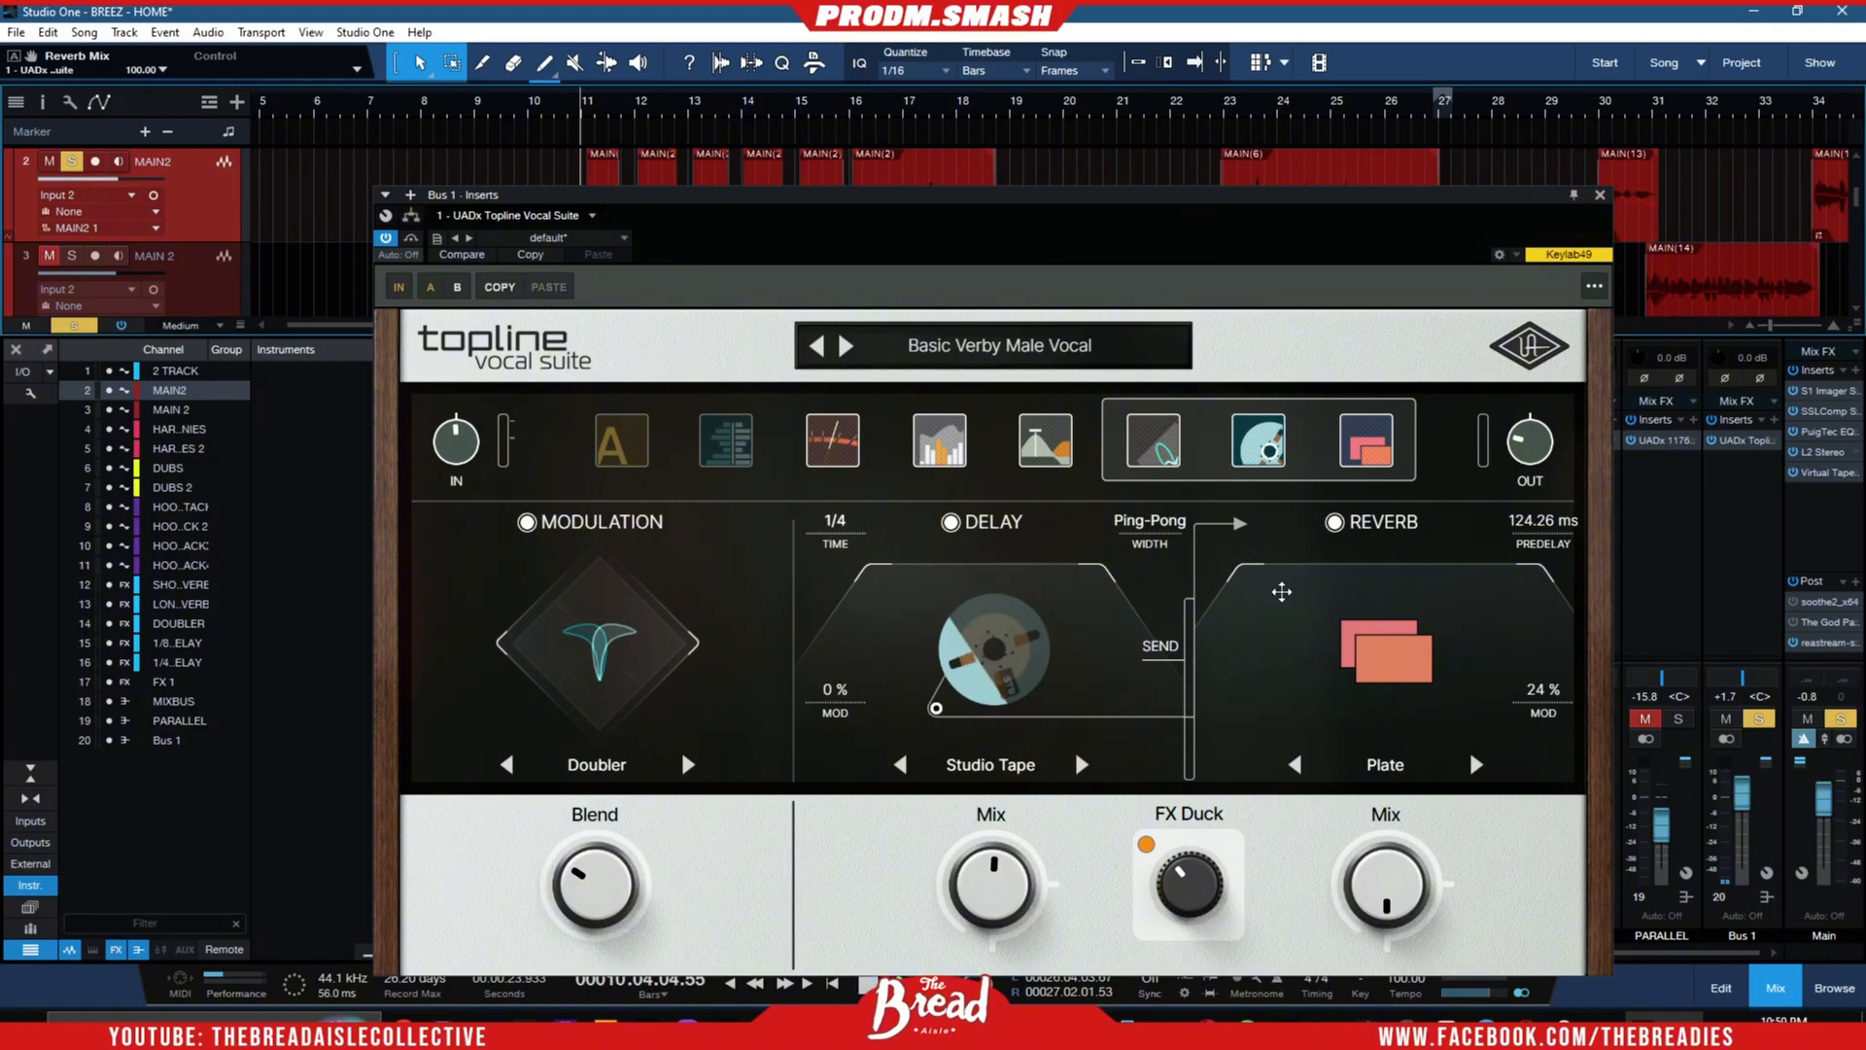
pyautogui.moveTo(1249, 574); pyautogui.dragTo(1322, 572)
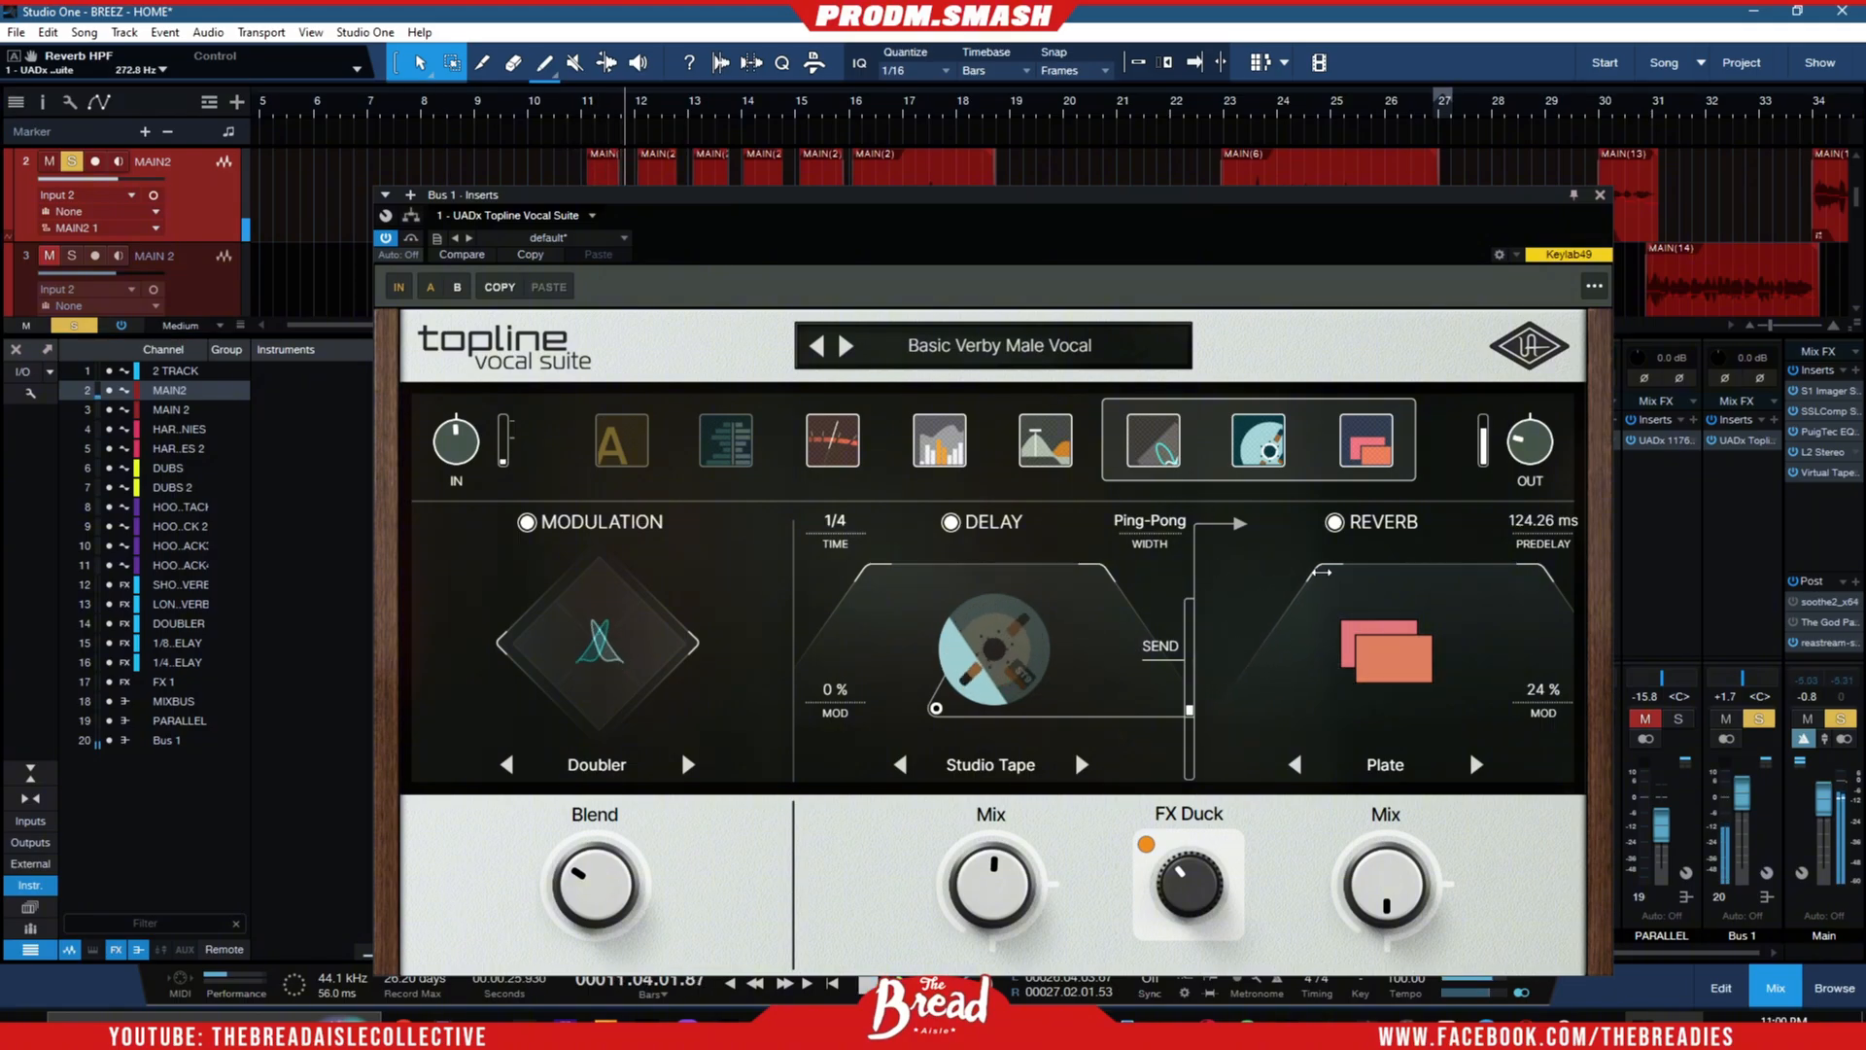
pyautogui.moveTo(1528, 588); pyautogui.dragTo(1468, 576)
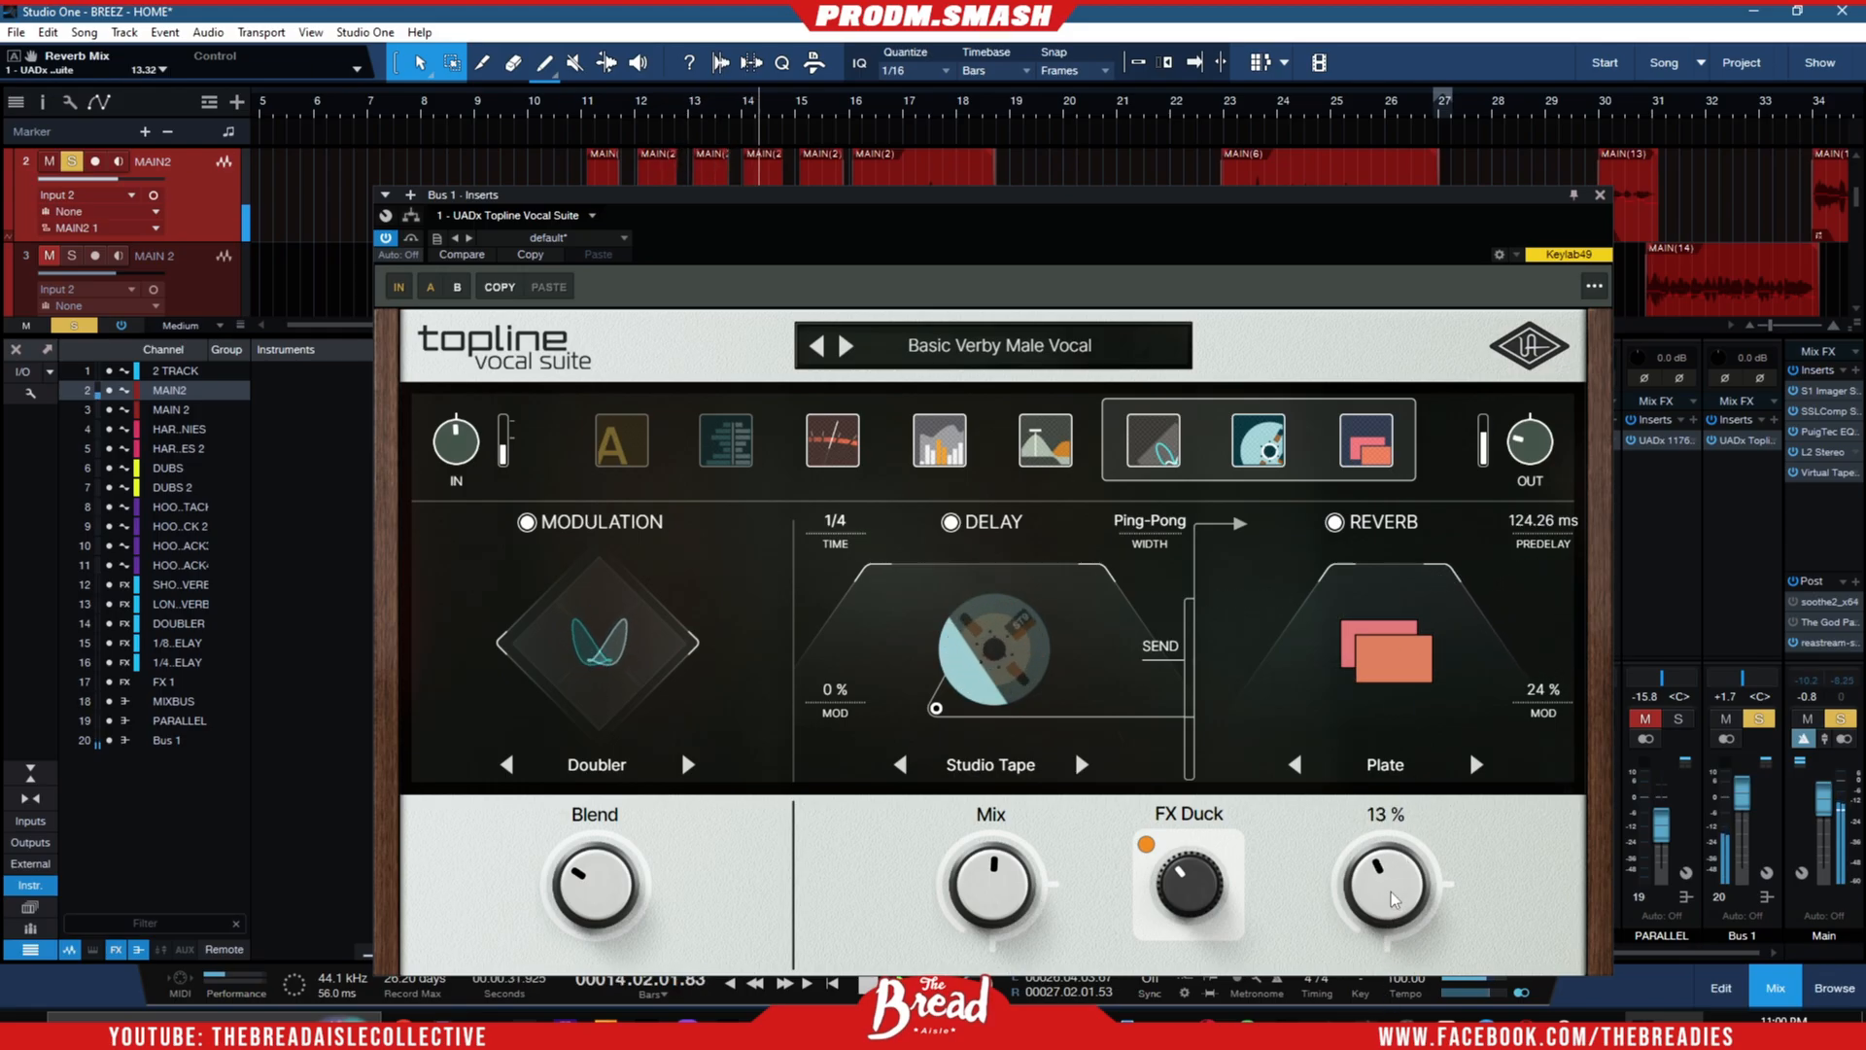
# - Try the Reverb Mix at 17.2 %, then 20.7 %
pyautogui.moveTo(1391, 890); pyautogui.dragTo(1390, 878)
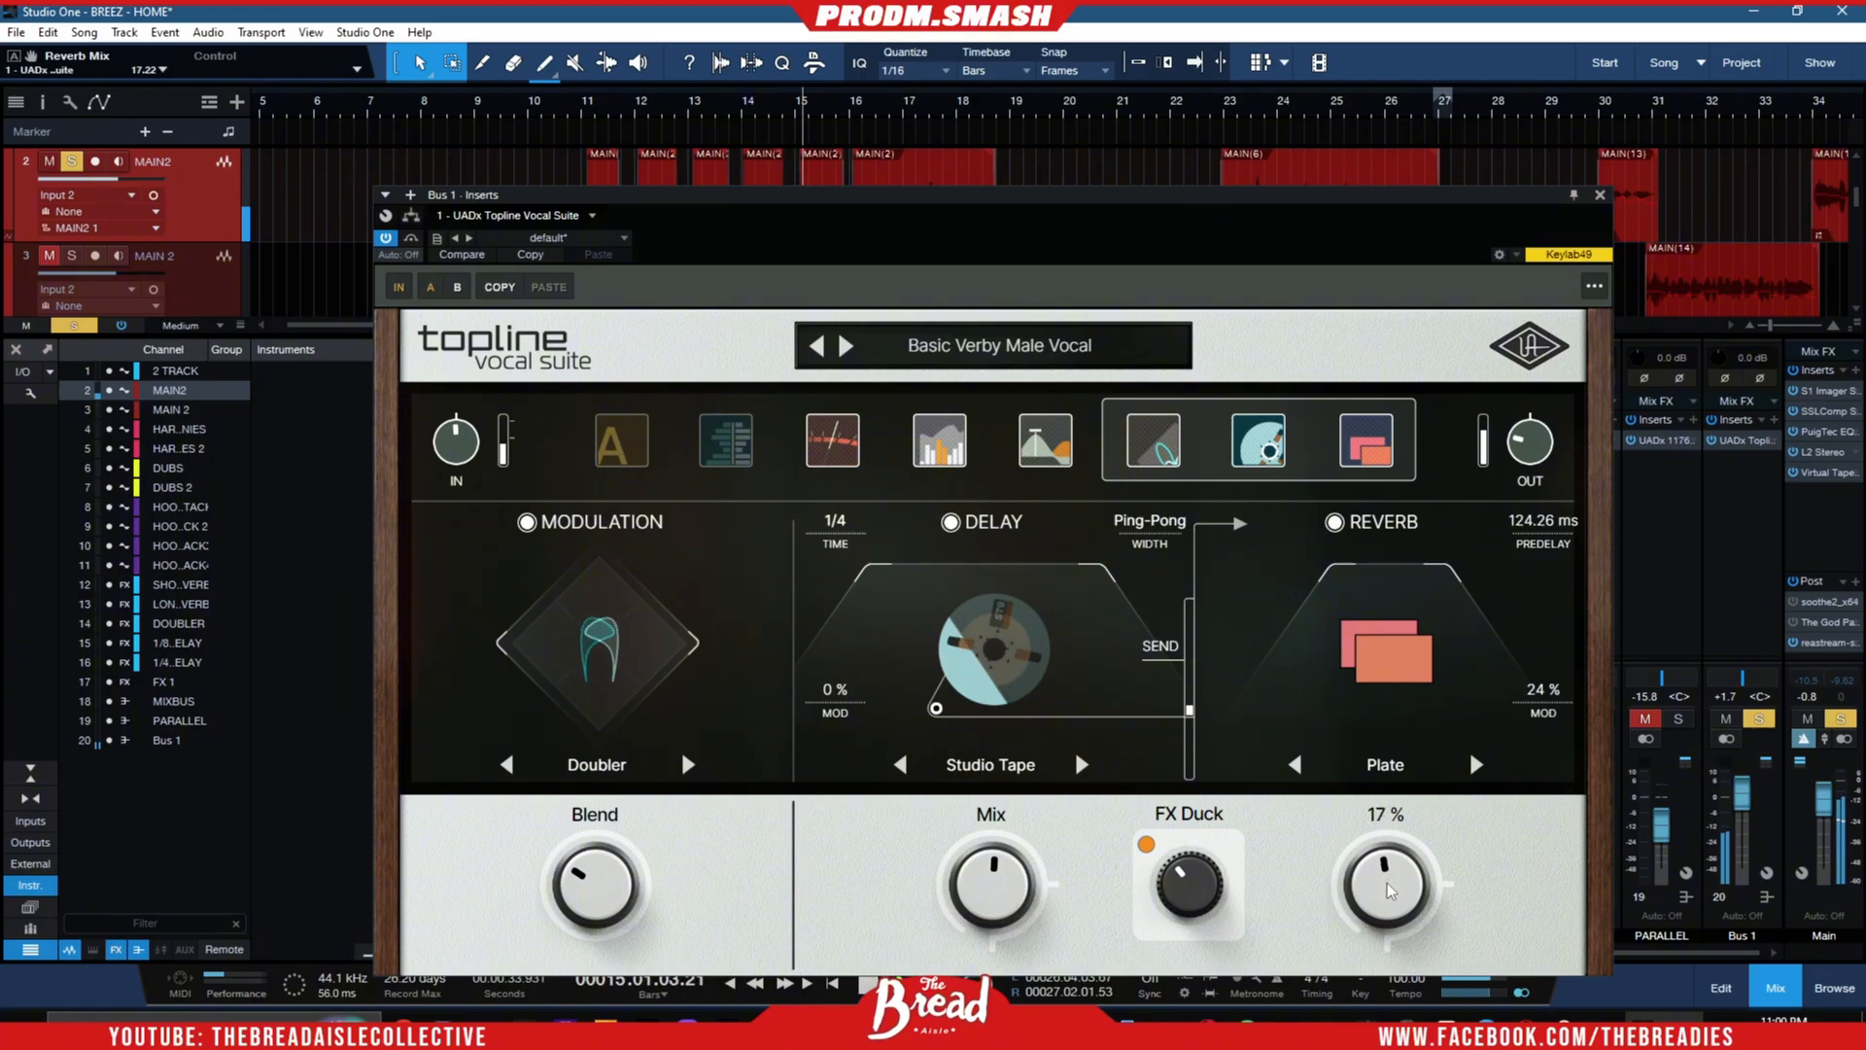
pyautogui.scroll(5, 1386, 885)
pyautogui.scroll(-3, 1385, 884)
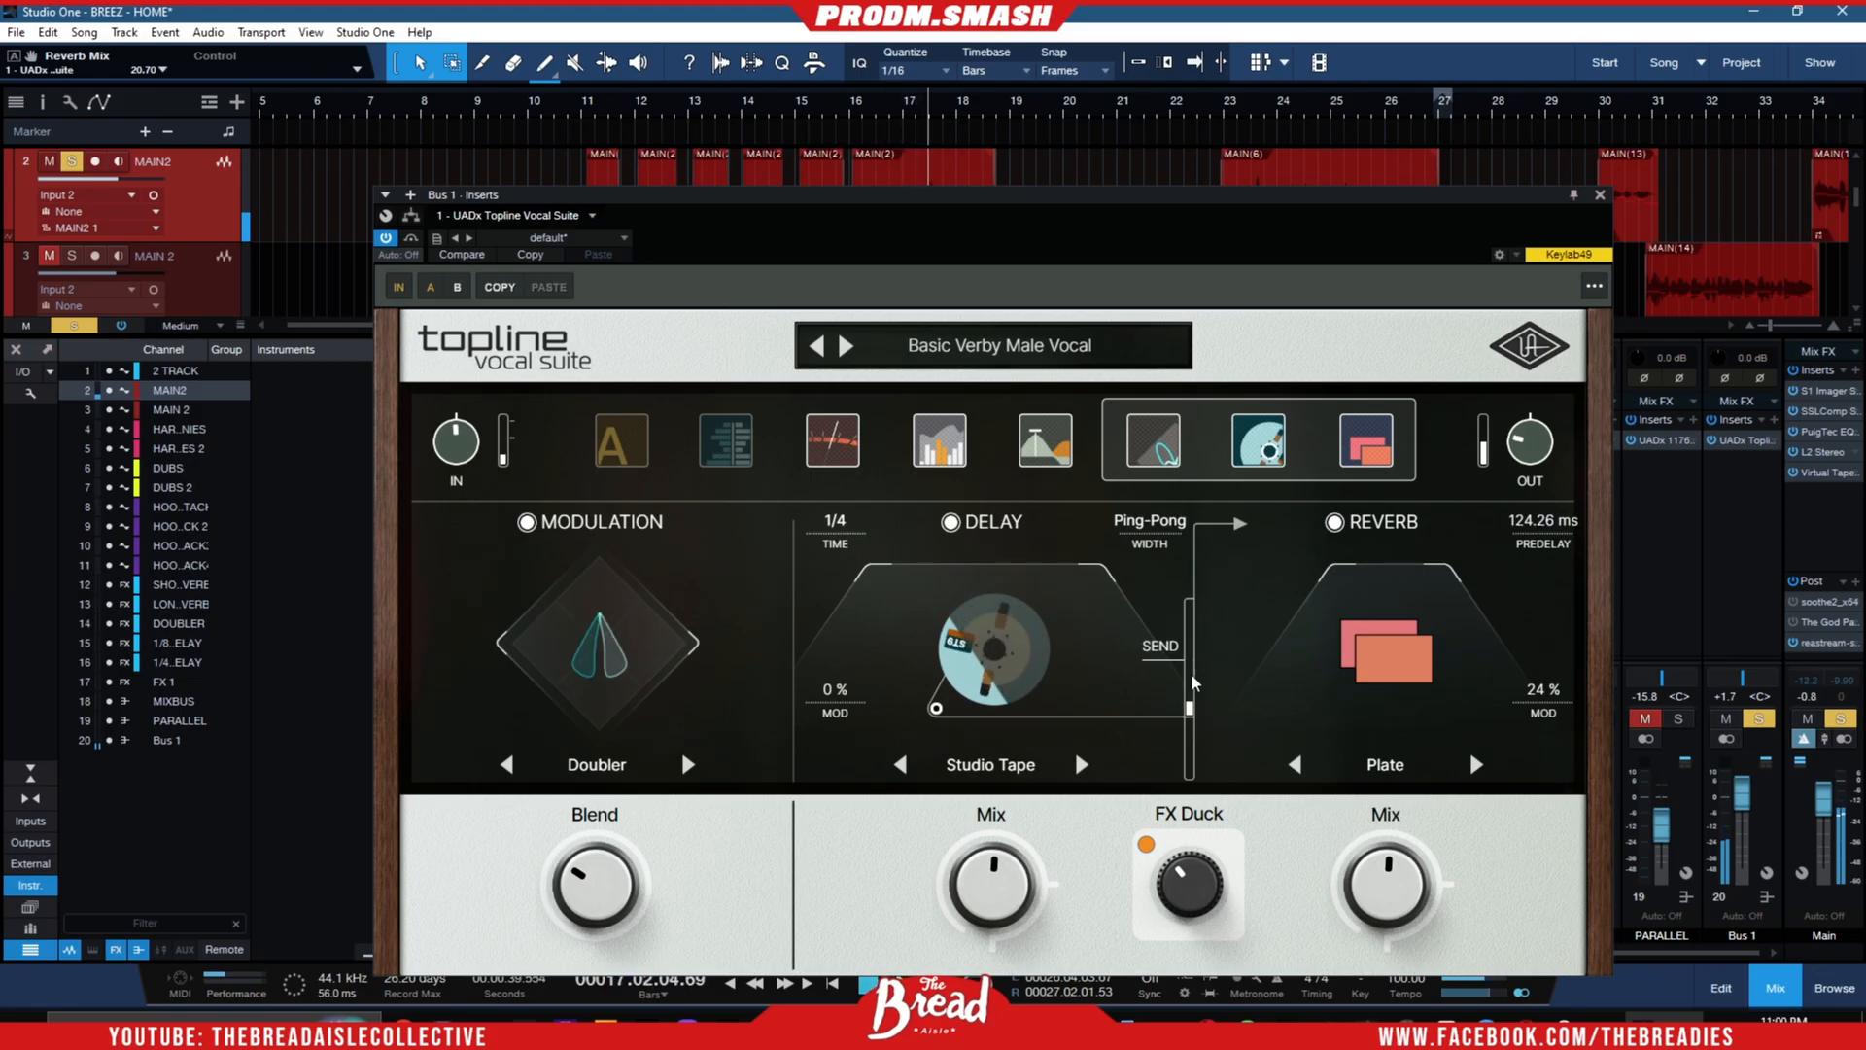
# - Turn off all solos and set the Delay Mix to 14 % and the Reverb Mix to 17 % against the full track
pyautogui.click(81, 325)
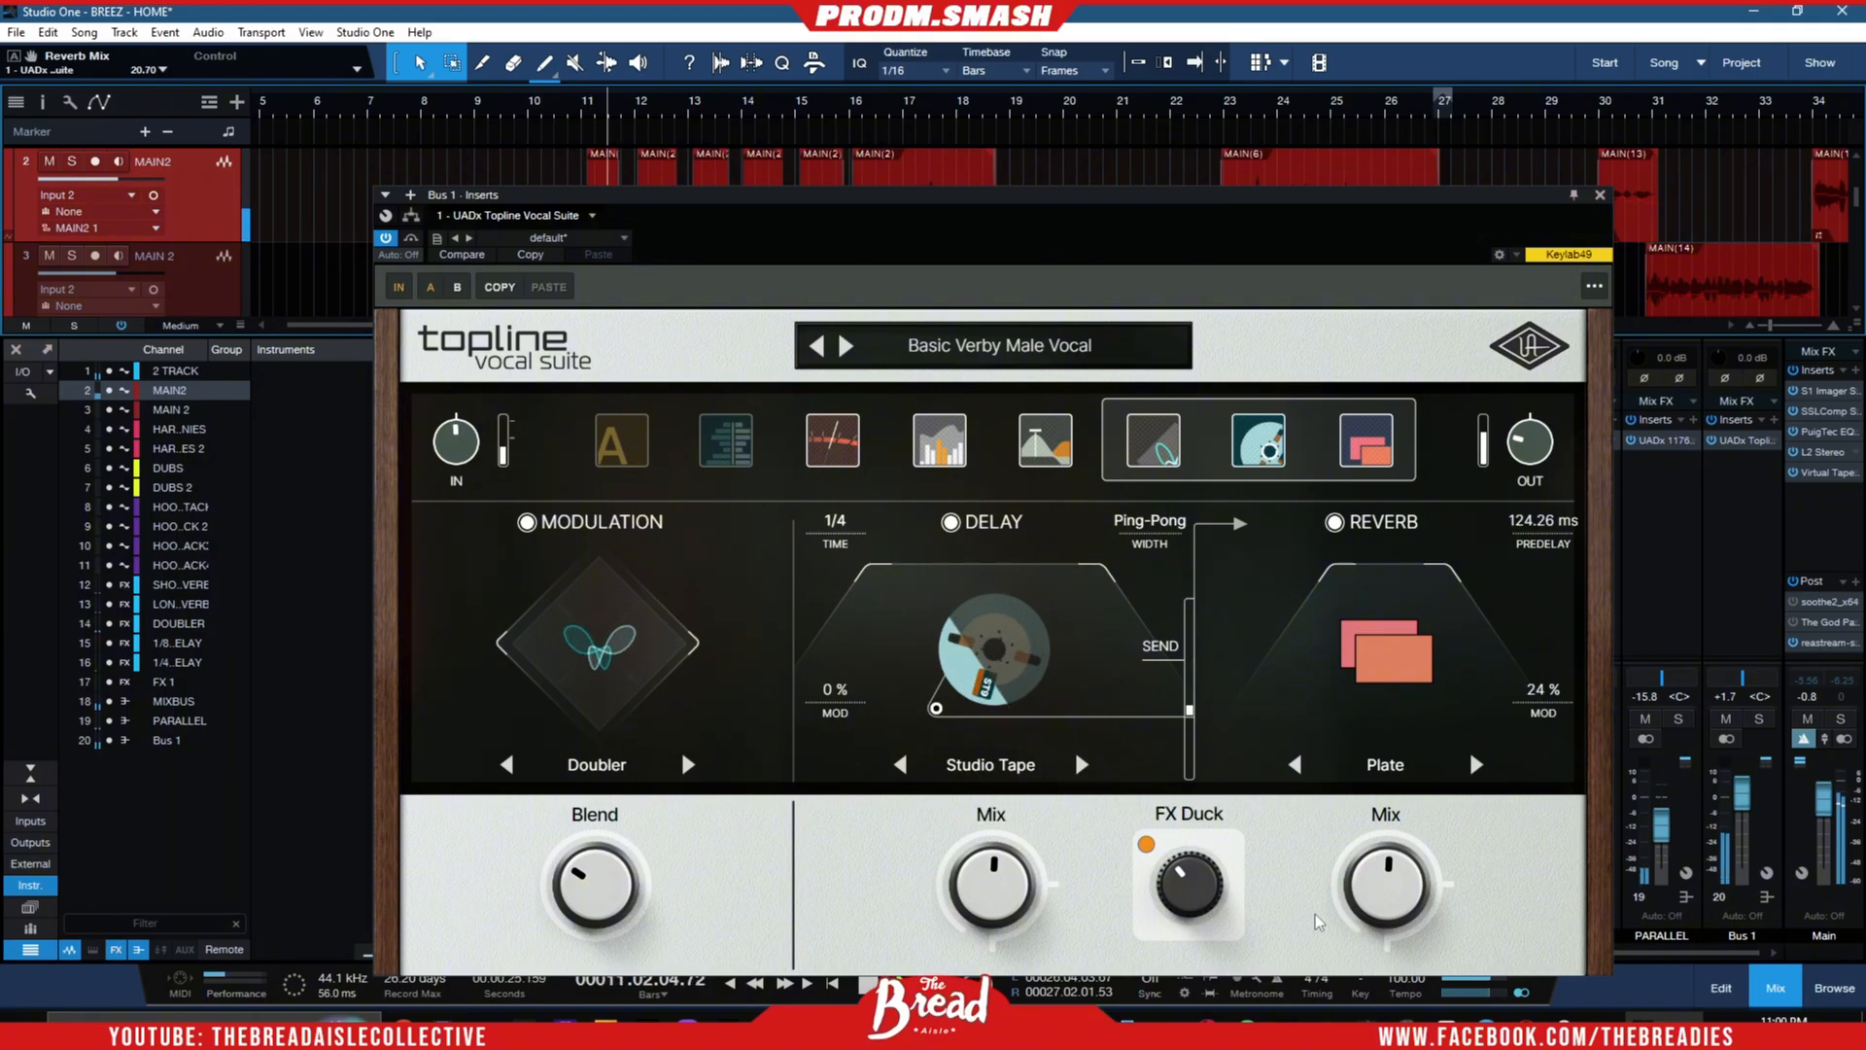
pyautogui.scroll(-2, 1364, 899)
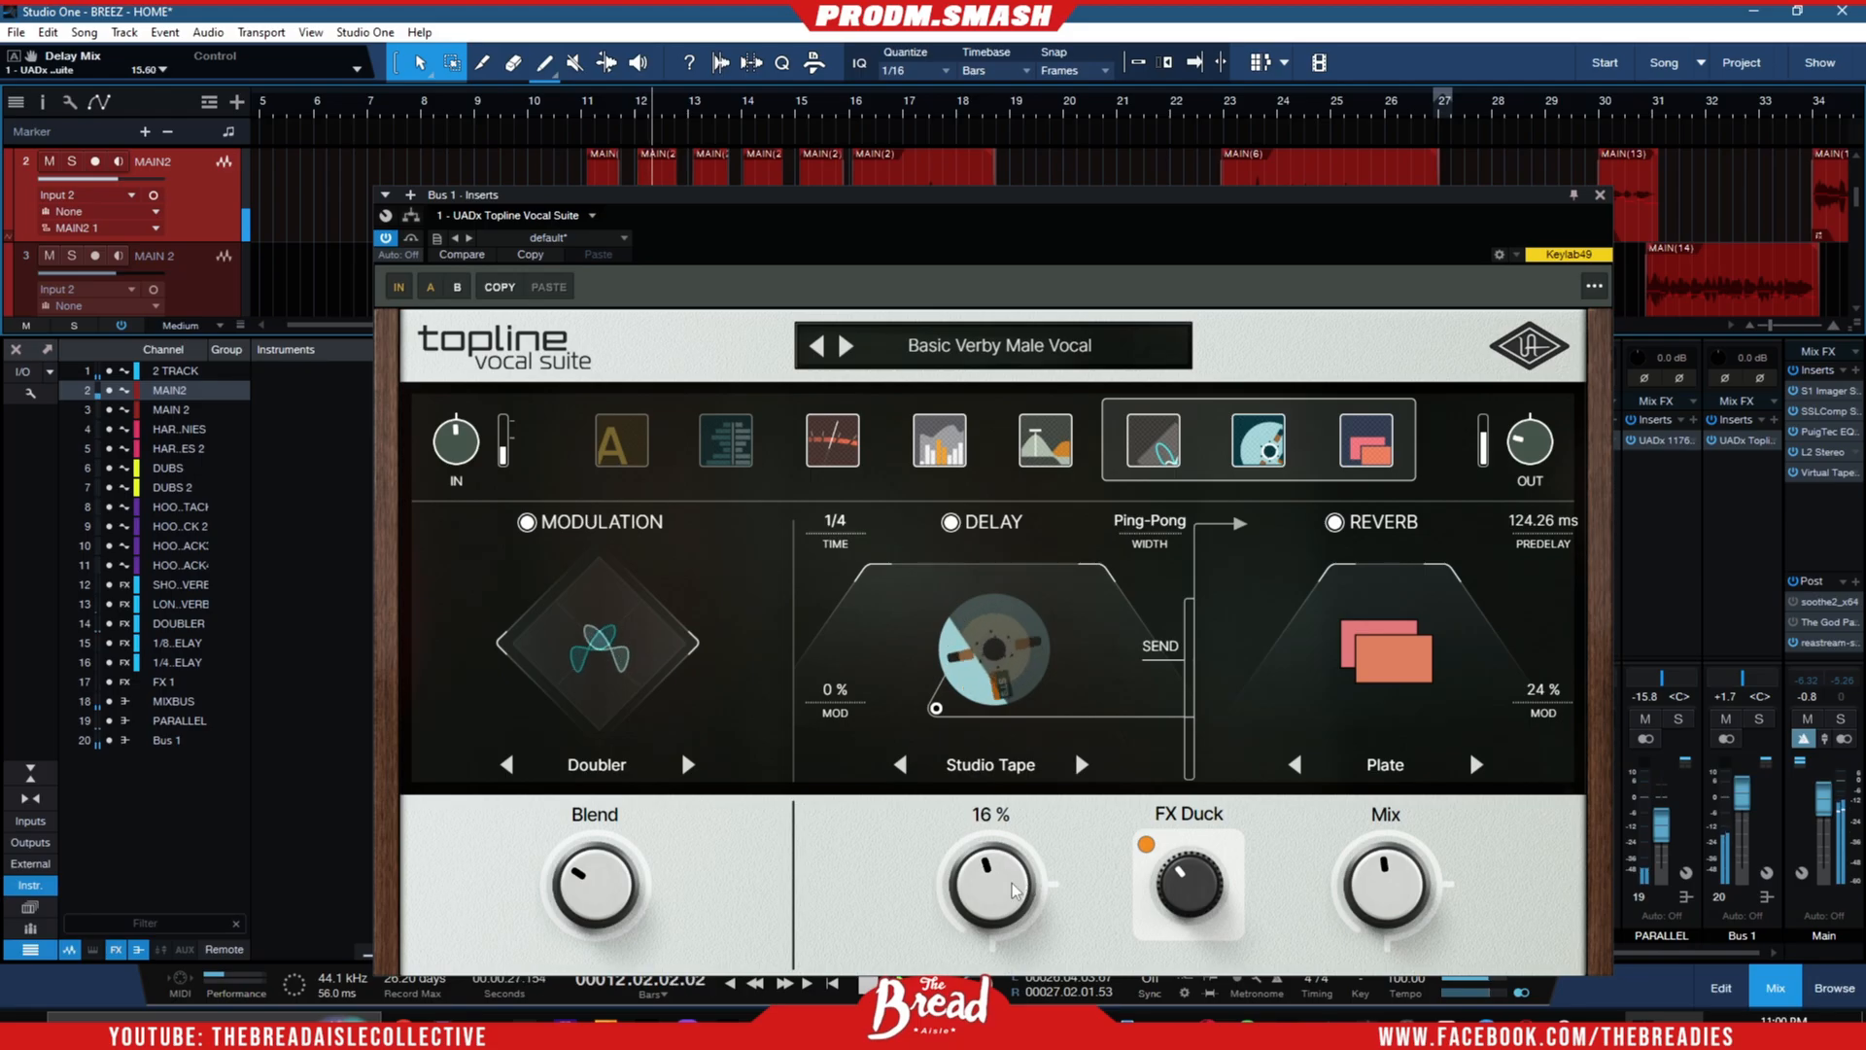
pyautogui.moveTo(1023, 891)
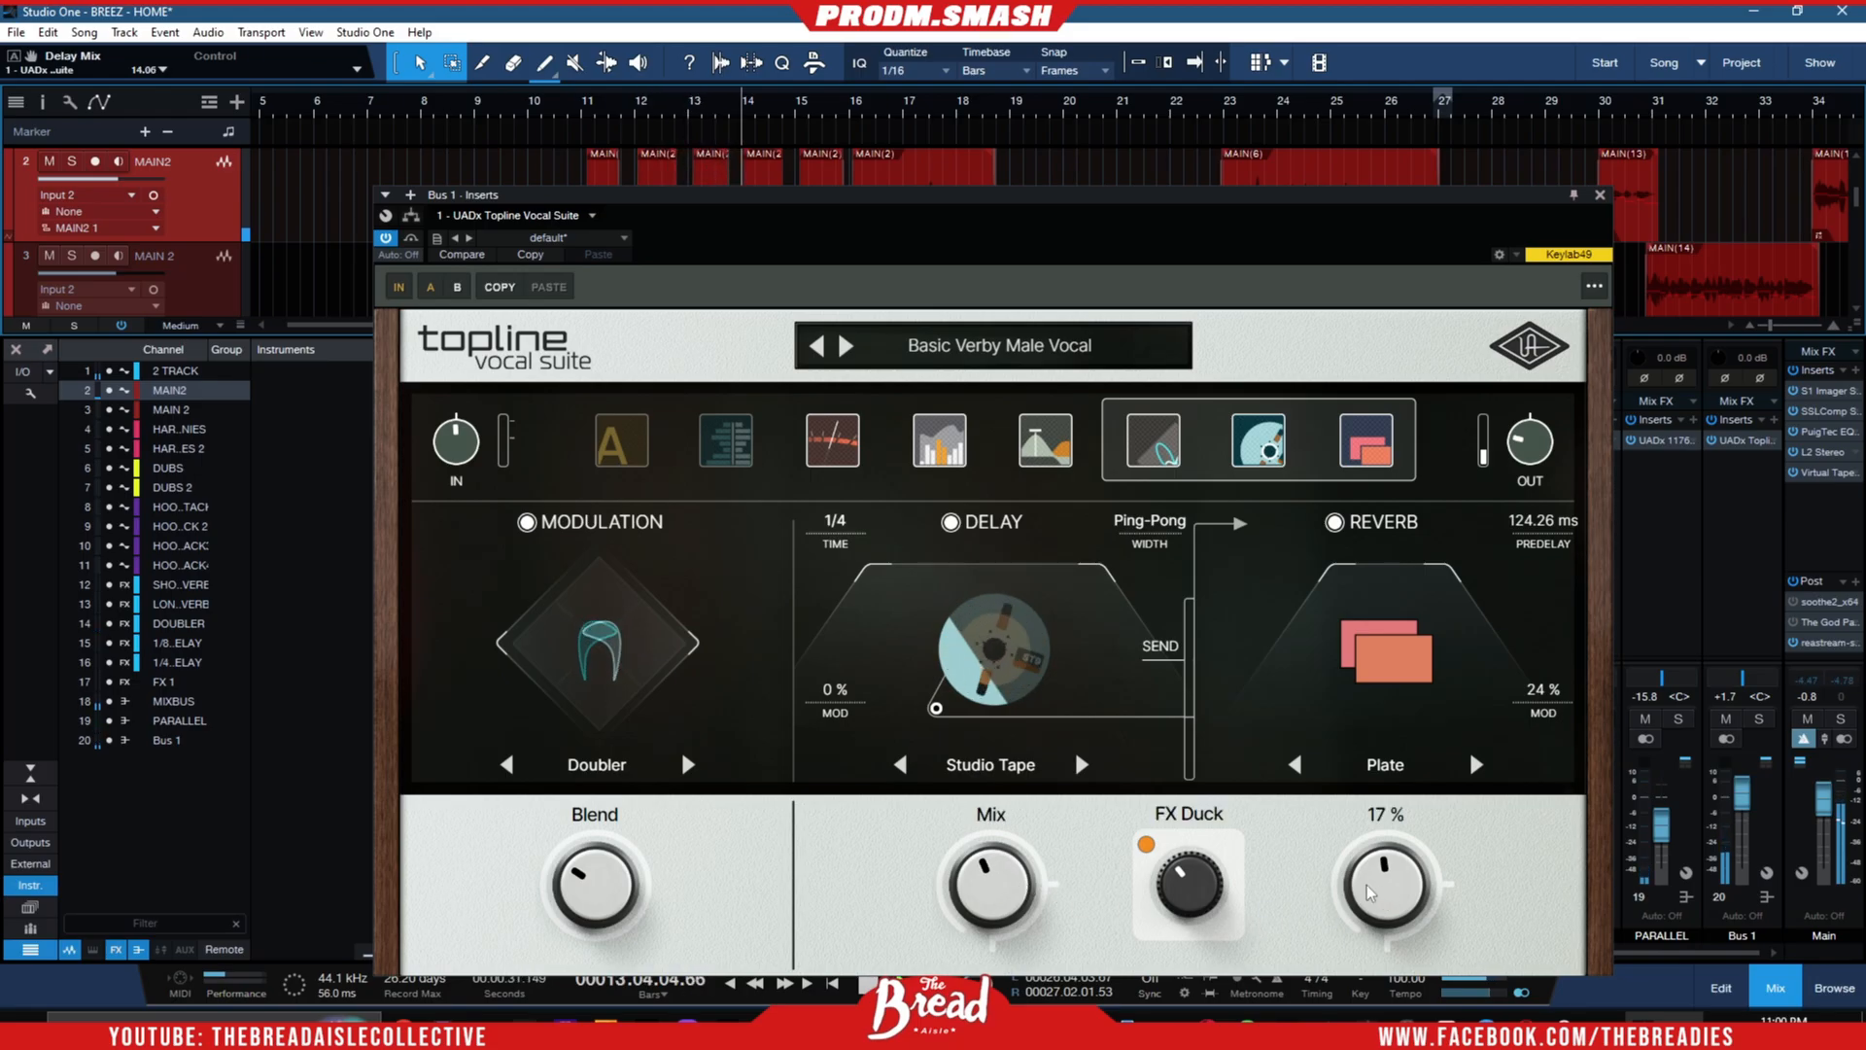
# - Hide the mixer, resize the Topline plug-in to 75 %, and place its window over the middle of the arrangement
pyautogui.click(1776, 1001)
pyautogui.moveTo(1233, 195); pyautogui.dragTo(1318, 185)
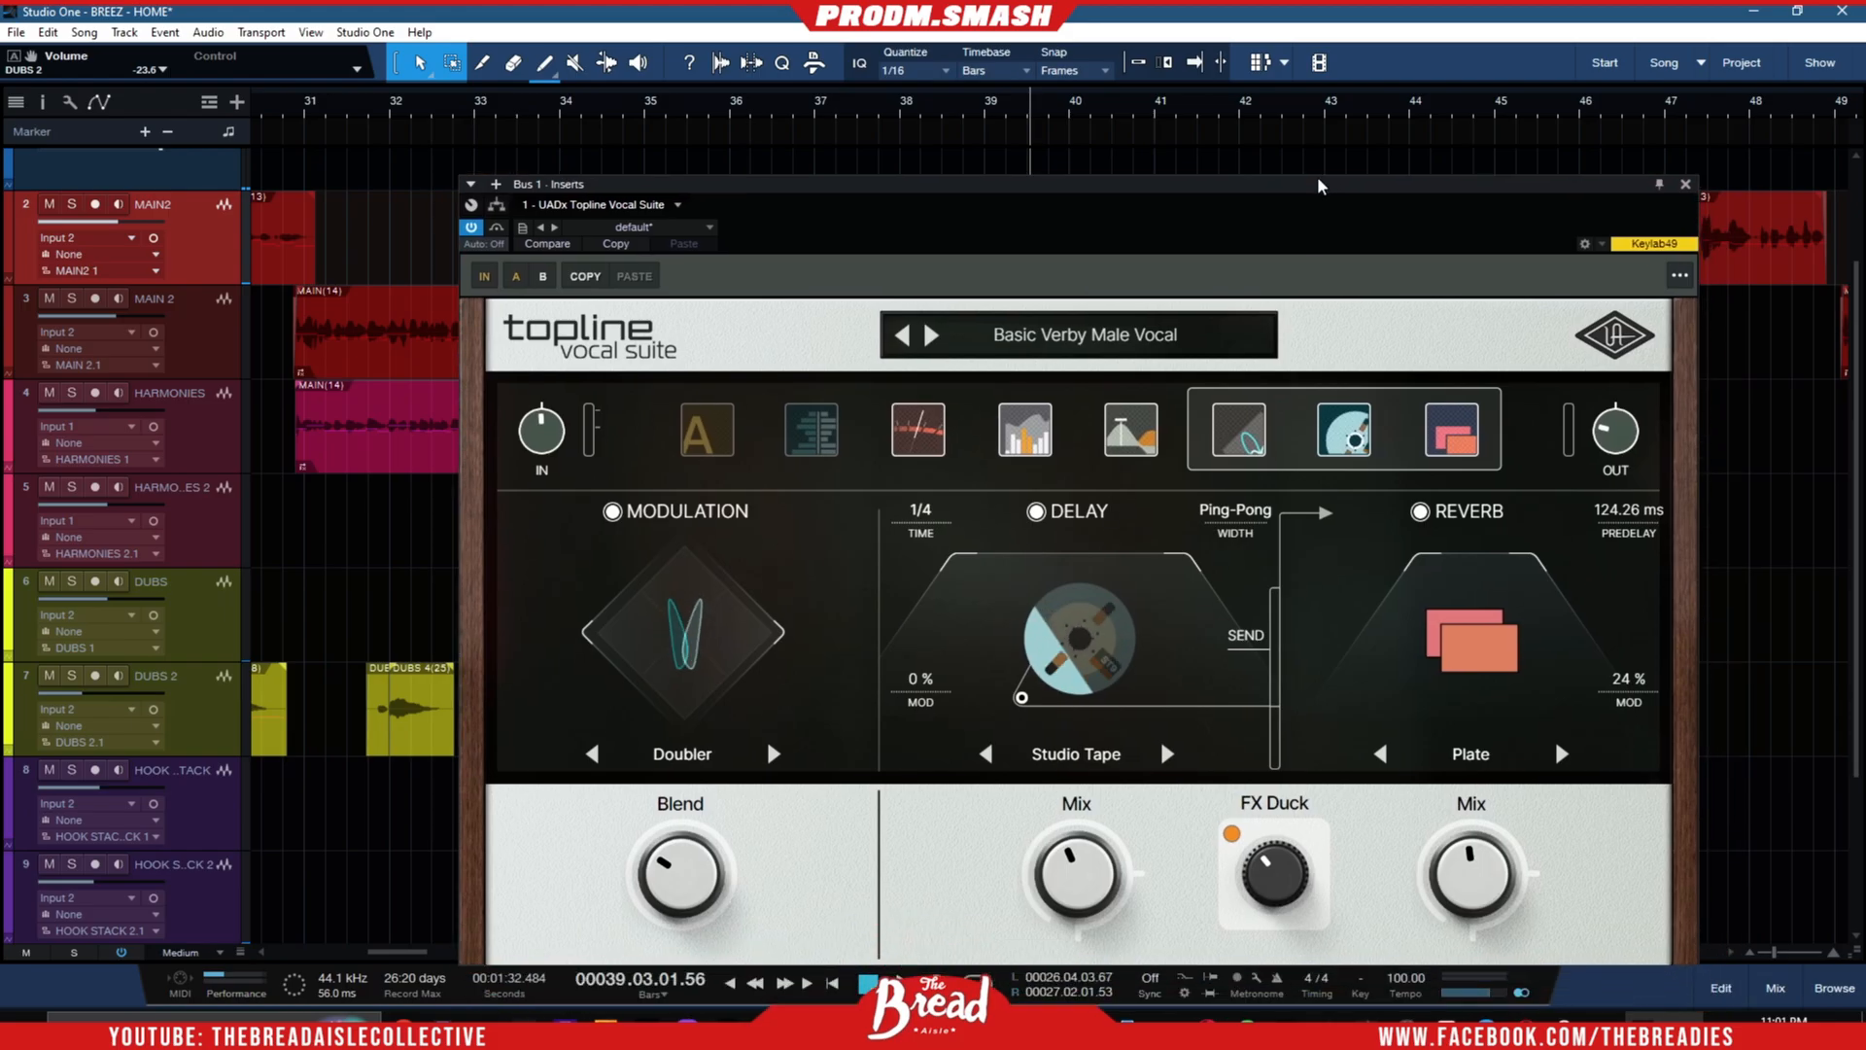
pyautogui.click(1679, 275)
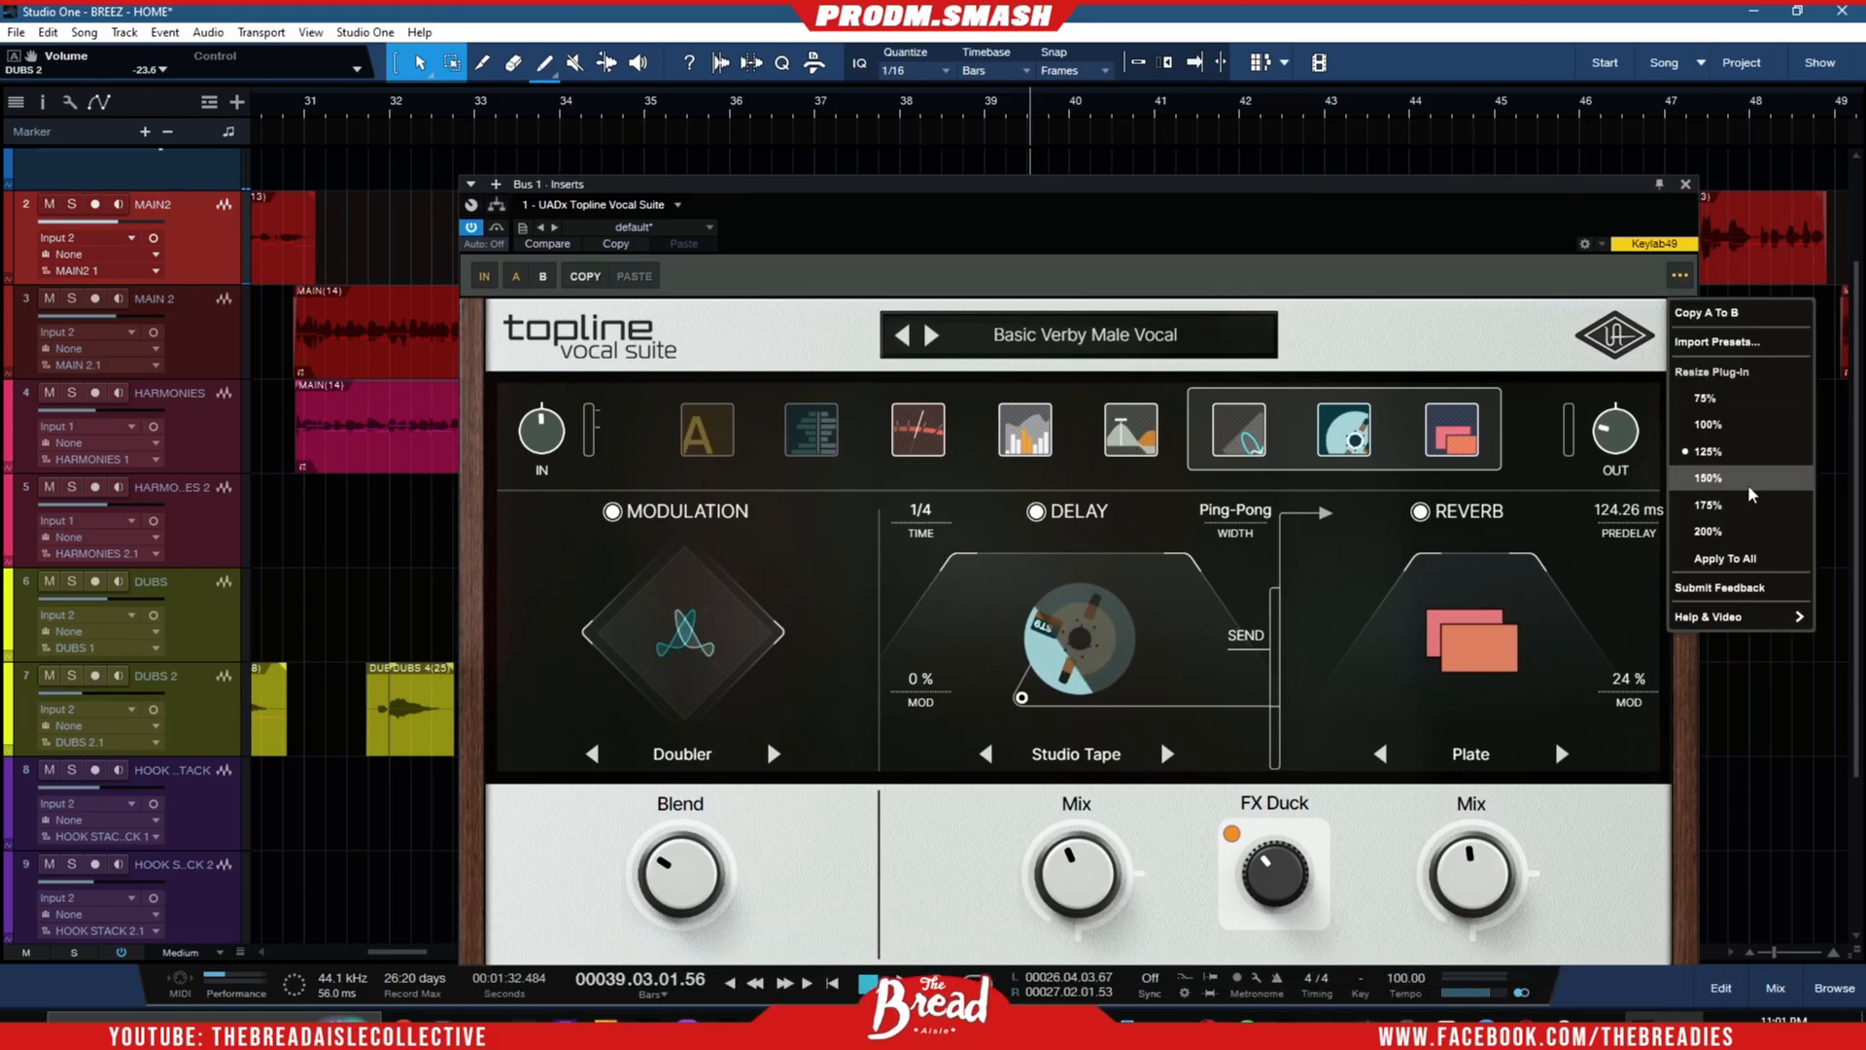
pyautogui.click(1732, 422)
pyautogui.moveTo(941, 195); pyautogui.dragTo(1124, 371)
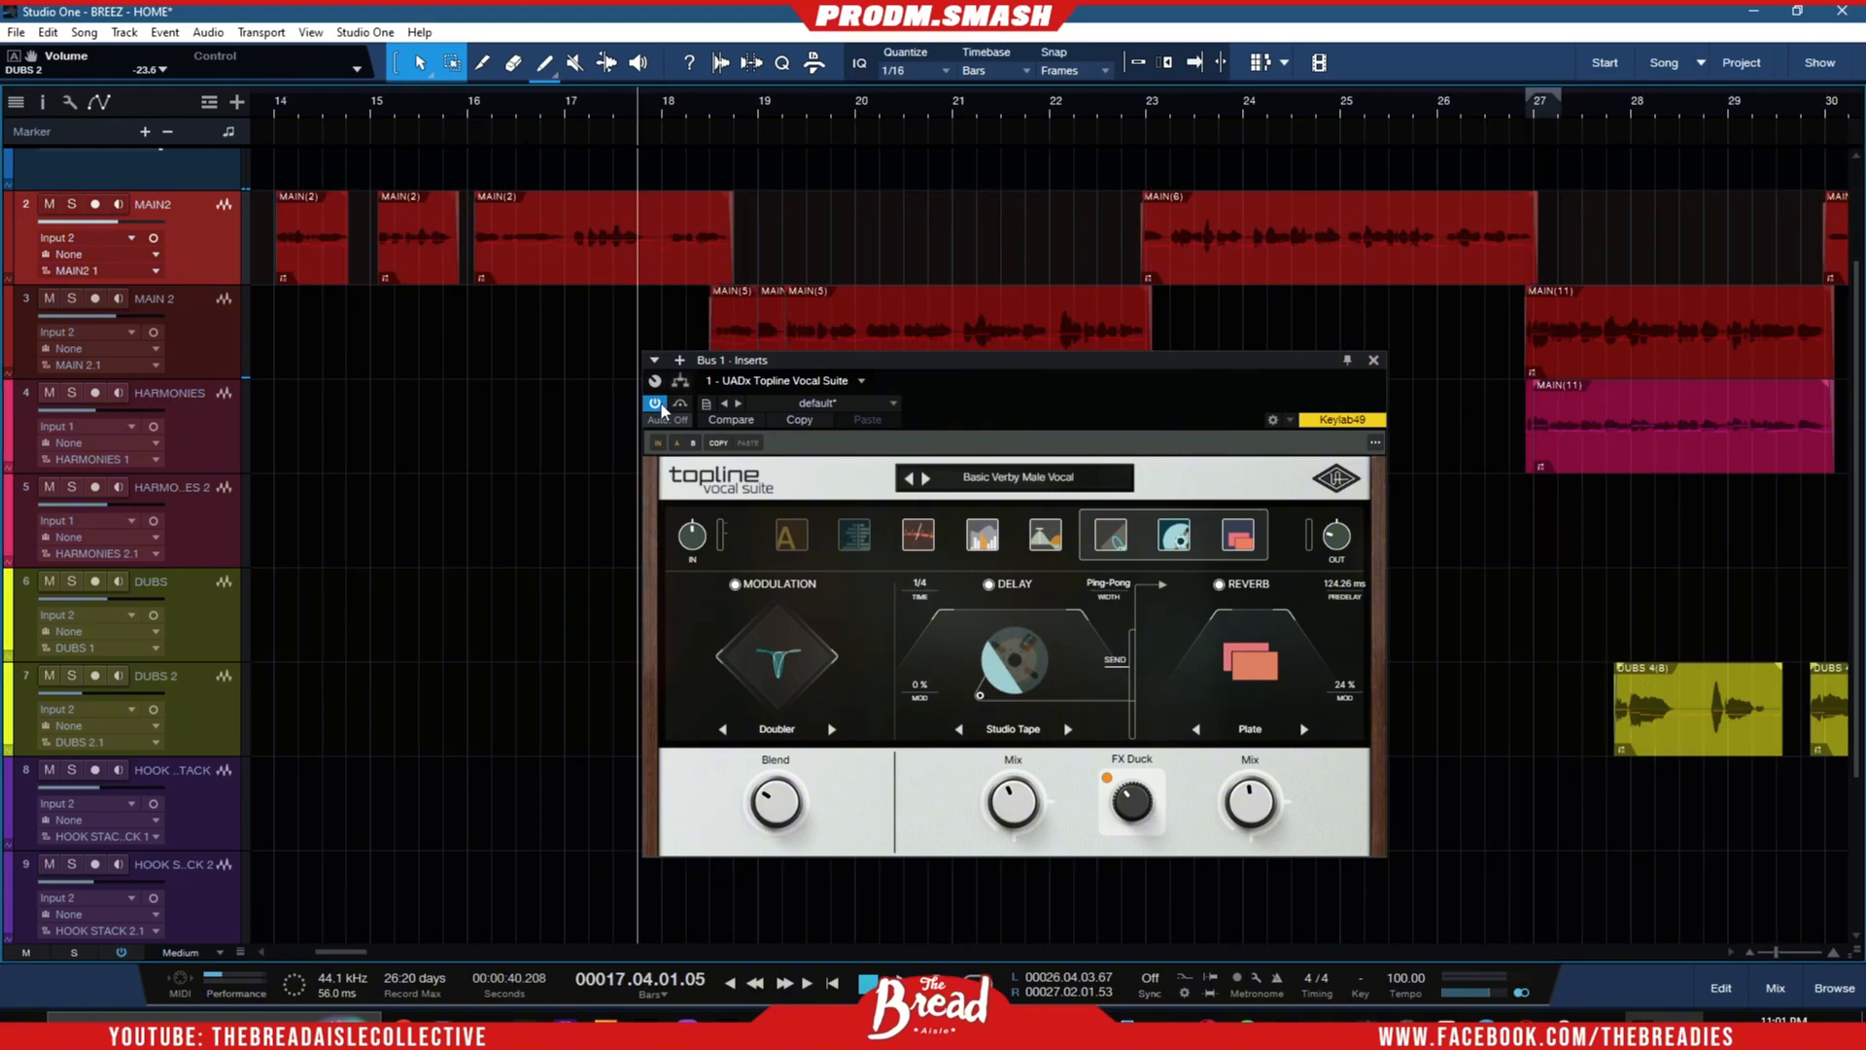
# - Play the song from just before bar 18 with Topline Vocal Suite bypassed, then re-enable it to compare
pyautogui.click(655, 404)
pyautogui.press('space')
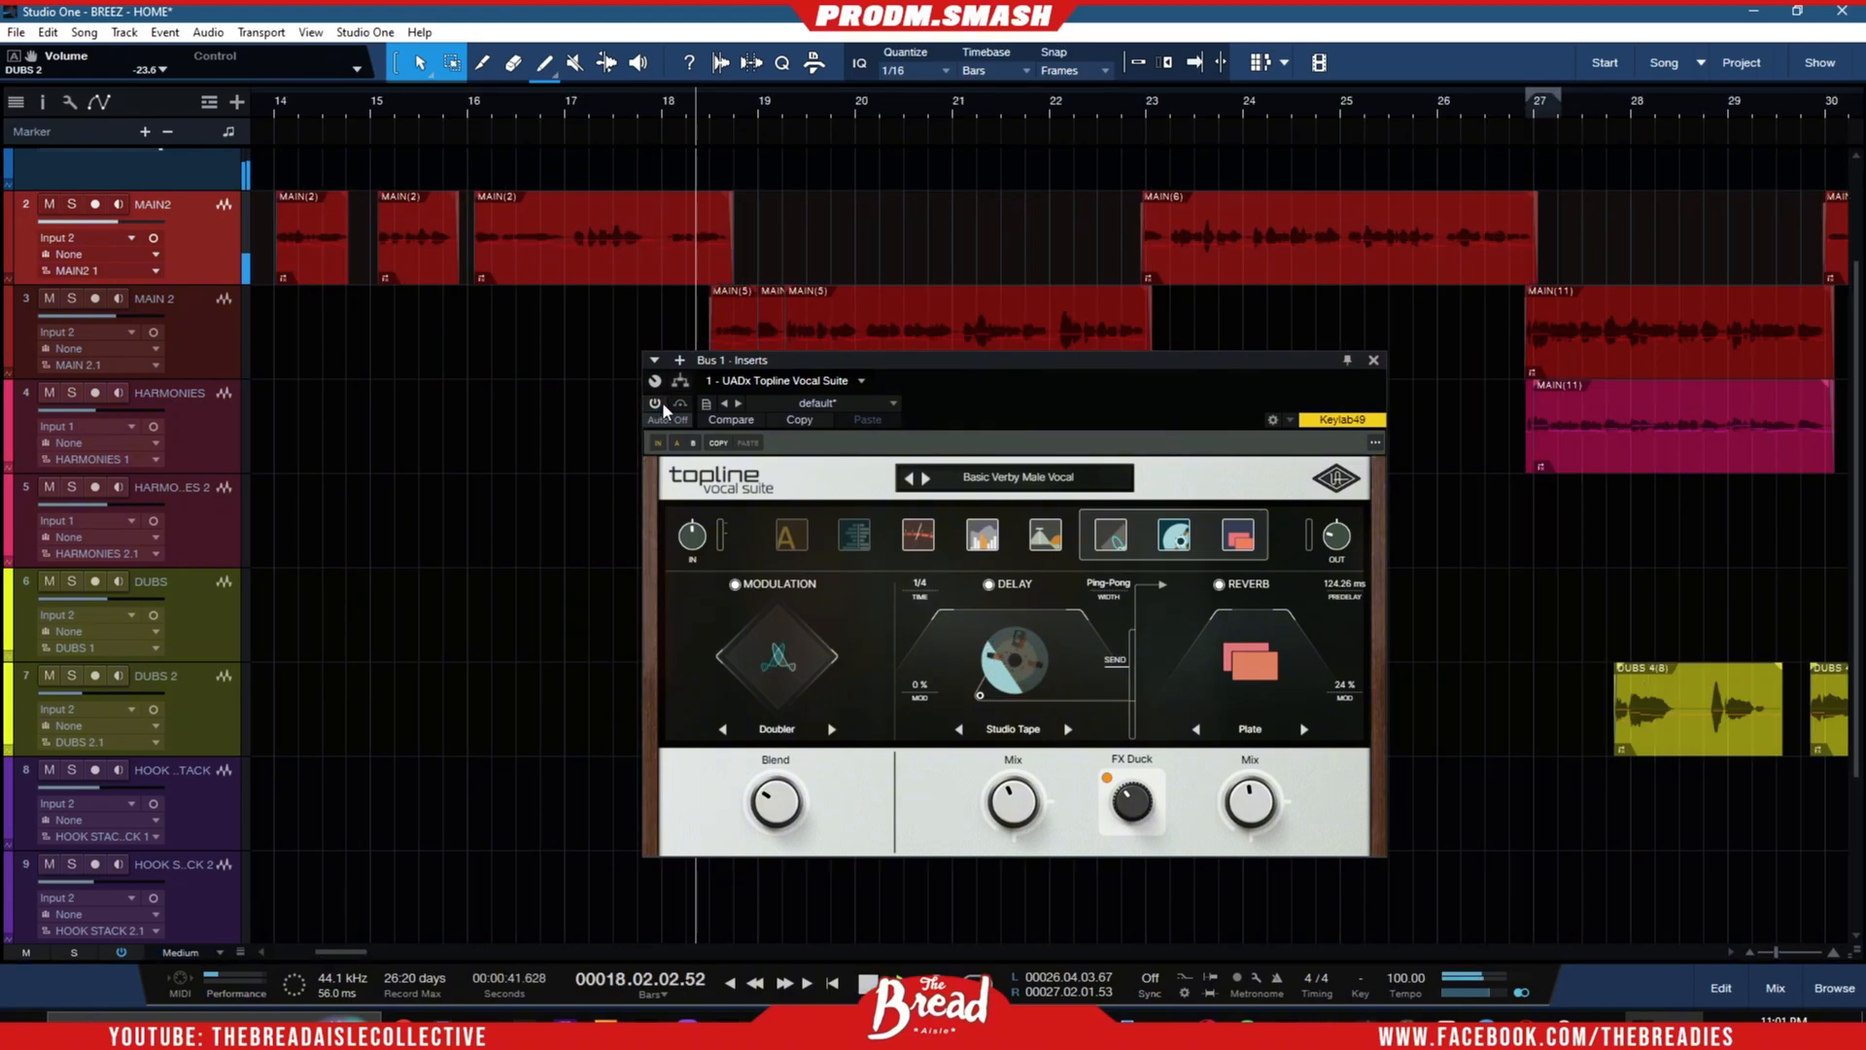
pyautogui.click(655, 404)
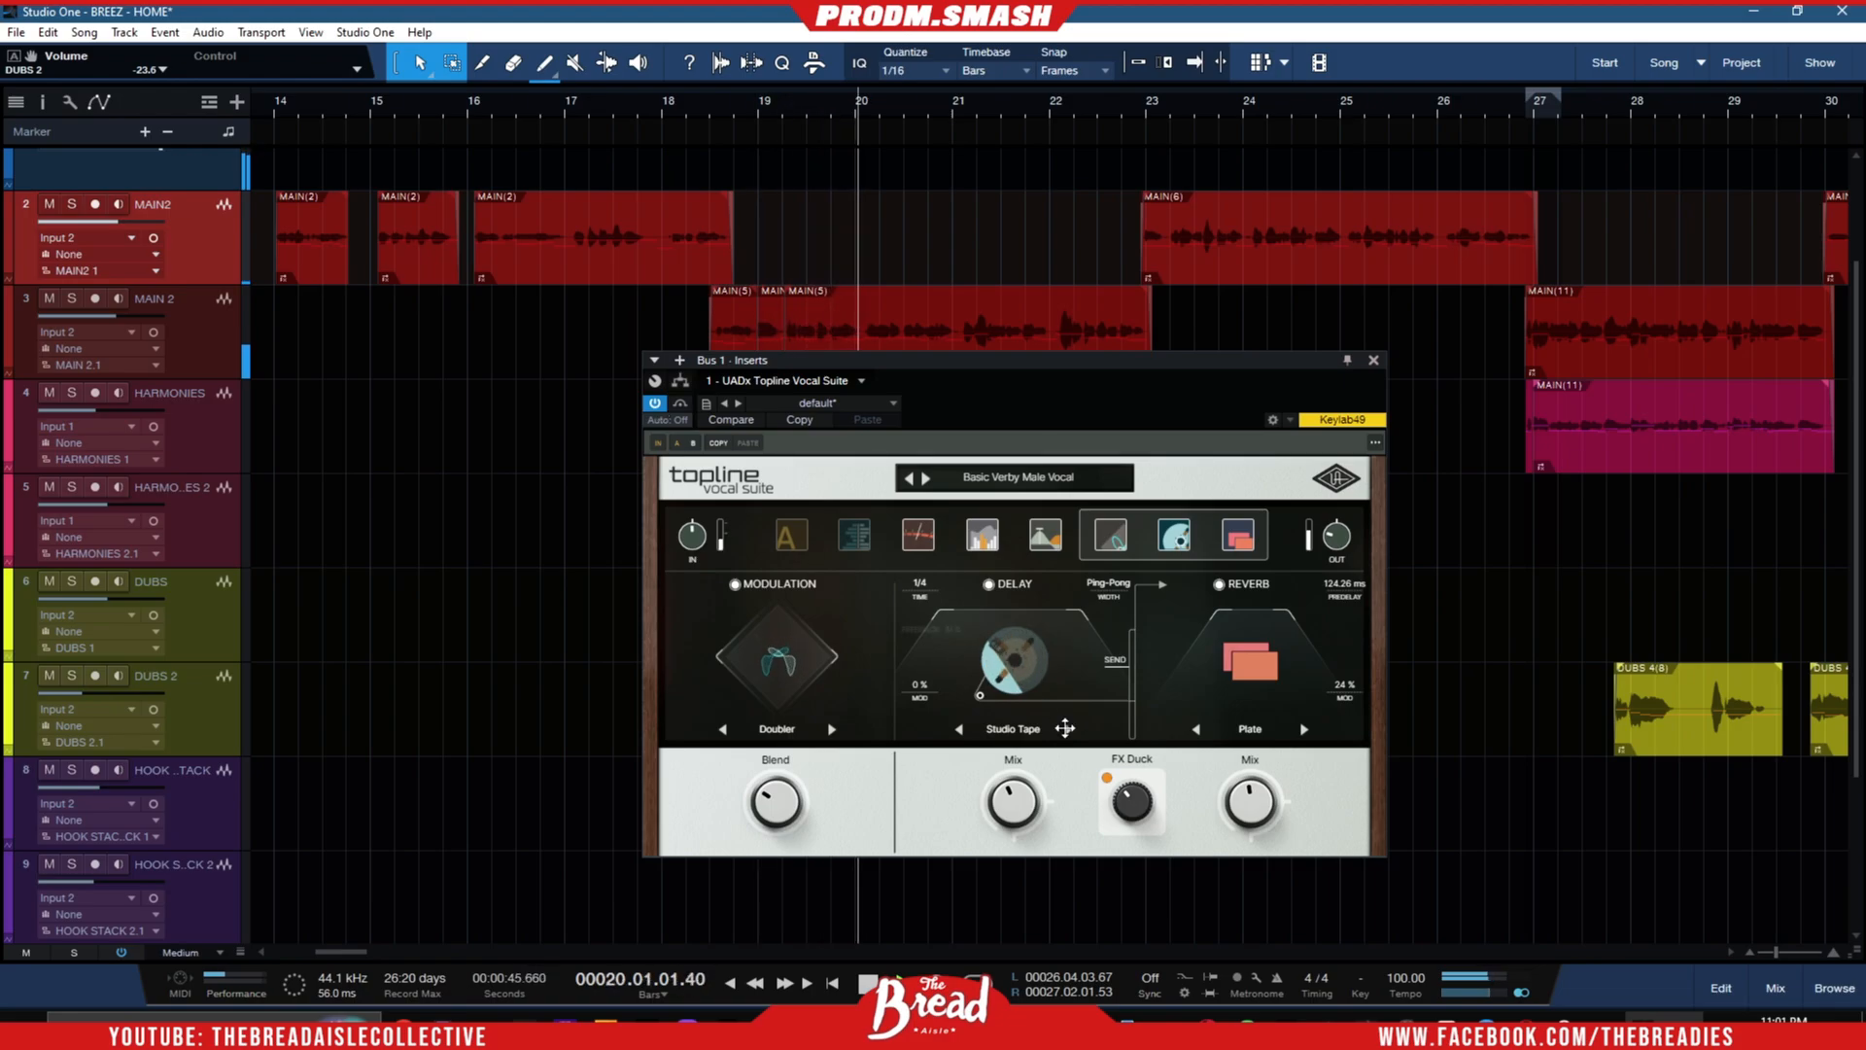
# - Lower the Reverb Mix to 9 % and set the Delay Mix to 18 % during playback
pyautogui.moveTo(1263, 827)
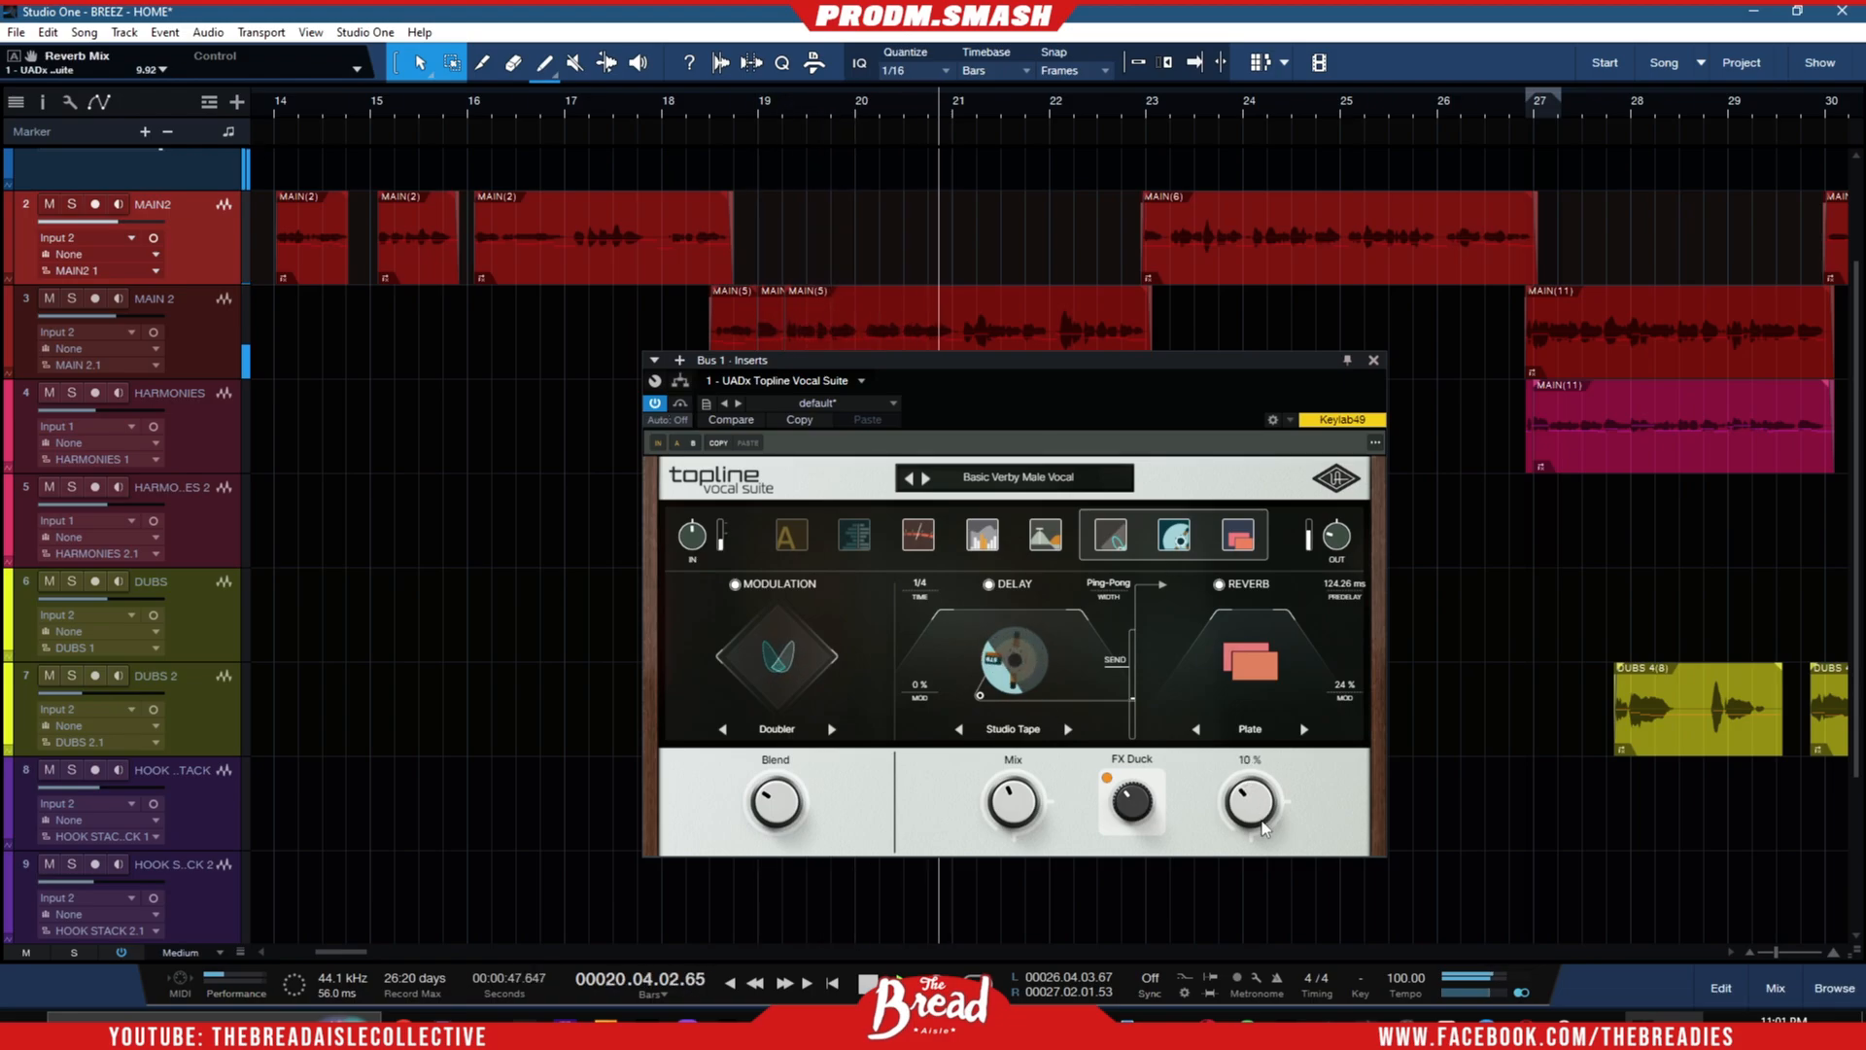
pyautogui.scroll(-2, 1259, 812)
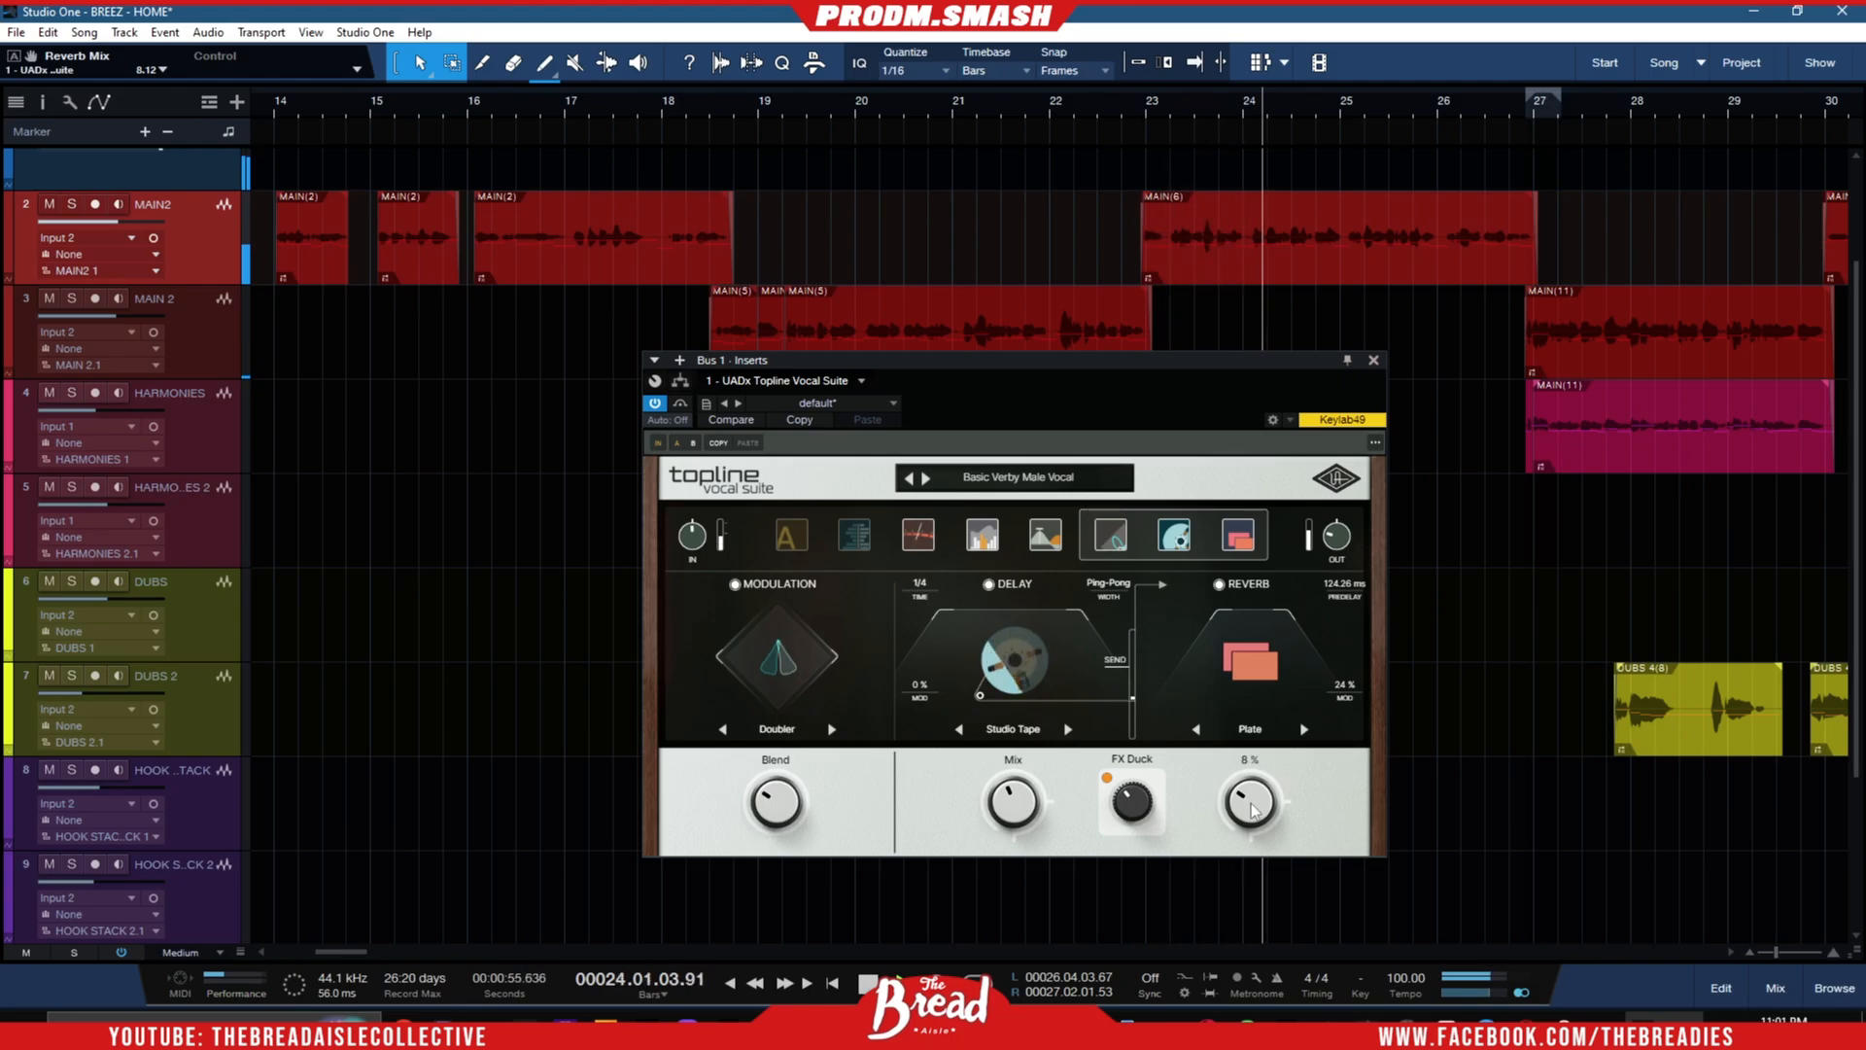
pyautogui.moveTo(1253, 811); pyautogui.dragTo(1247, 802)
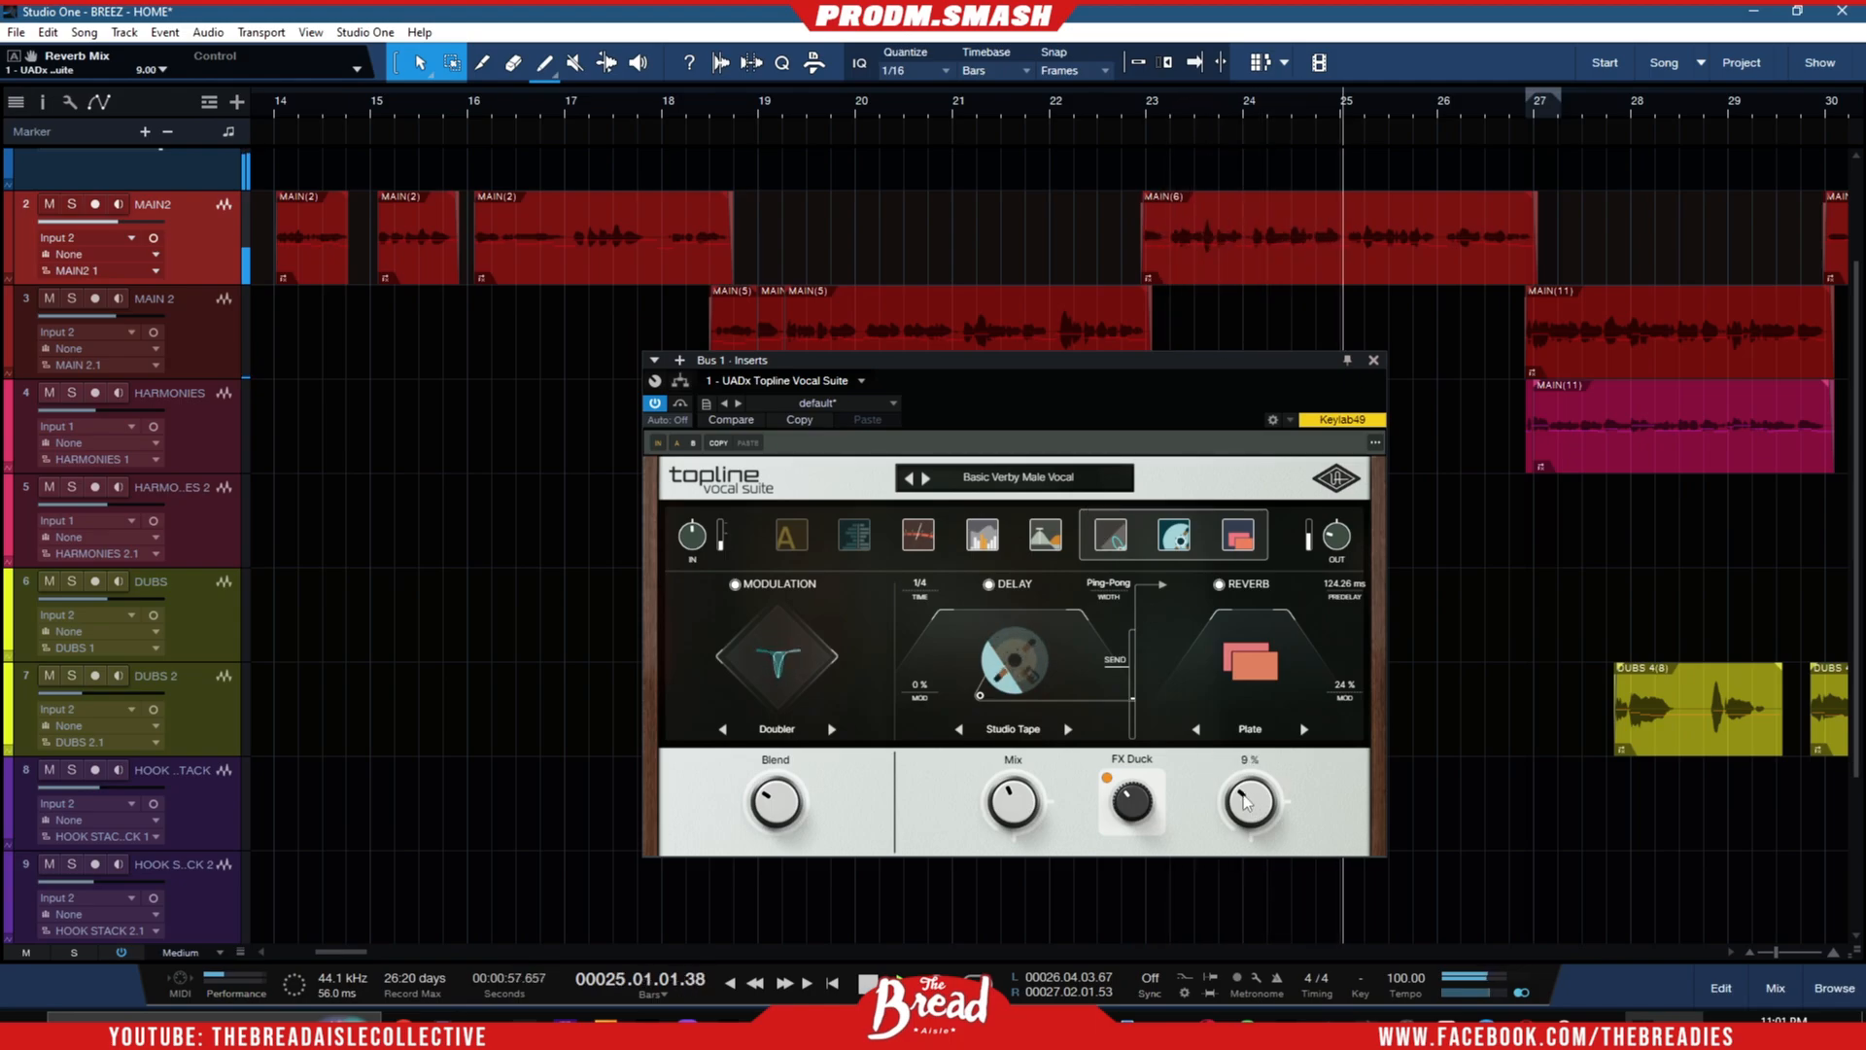
pyautogui.moveTo(1011, 811)
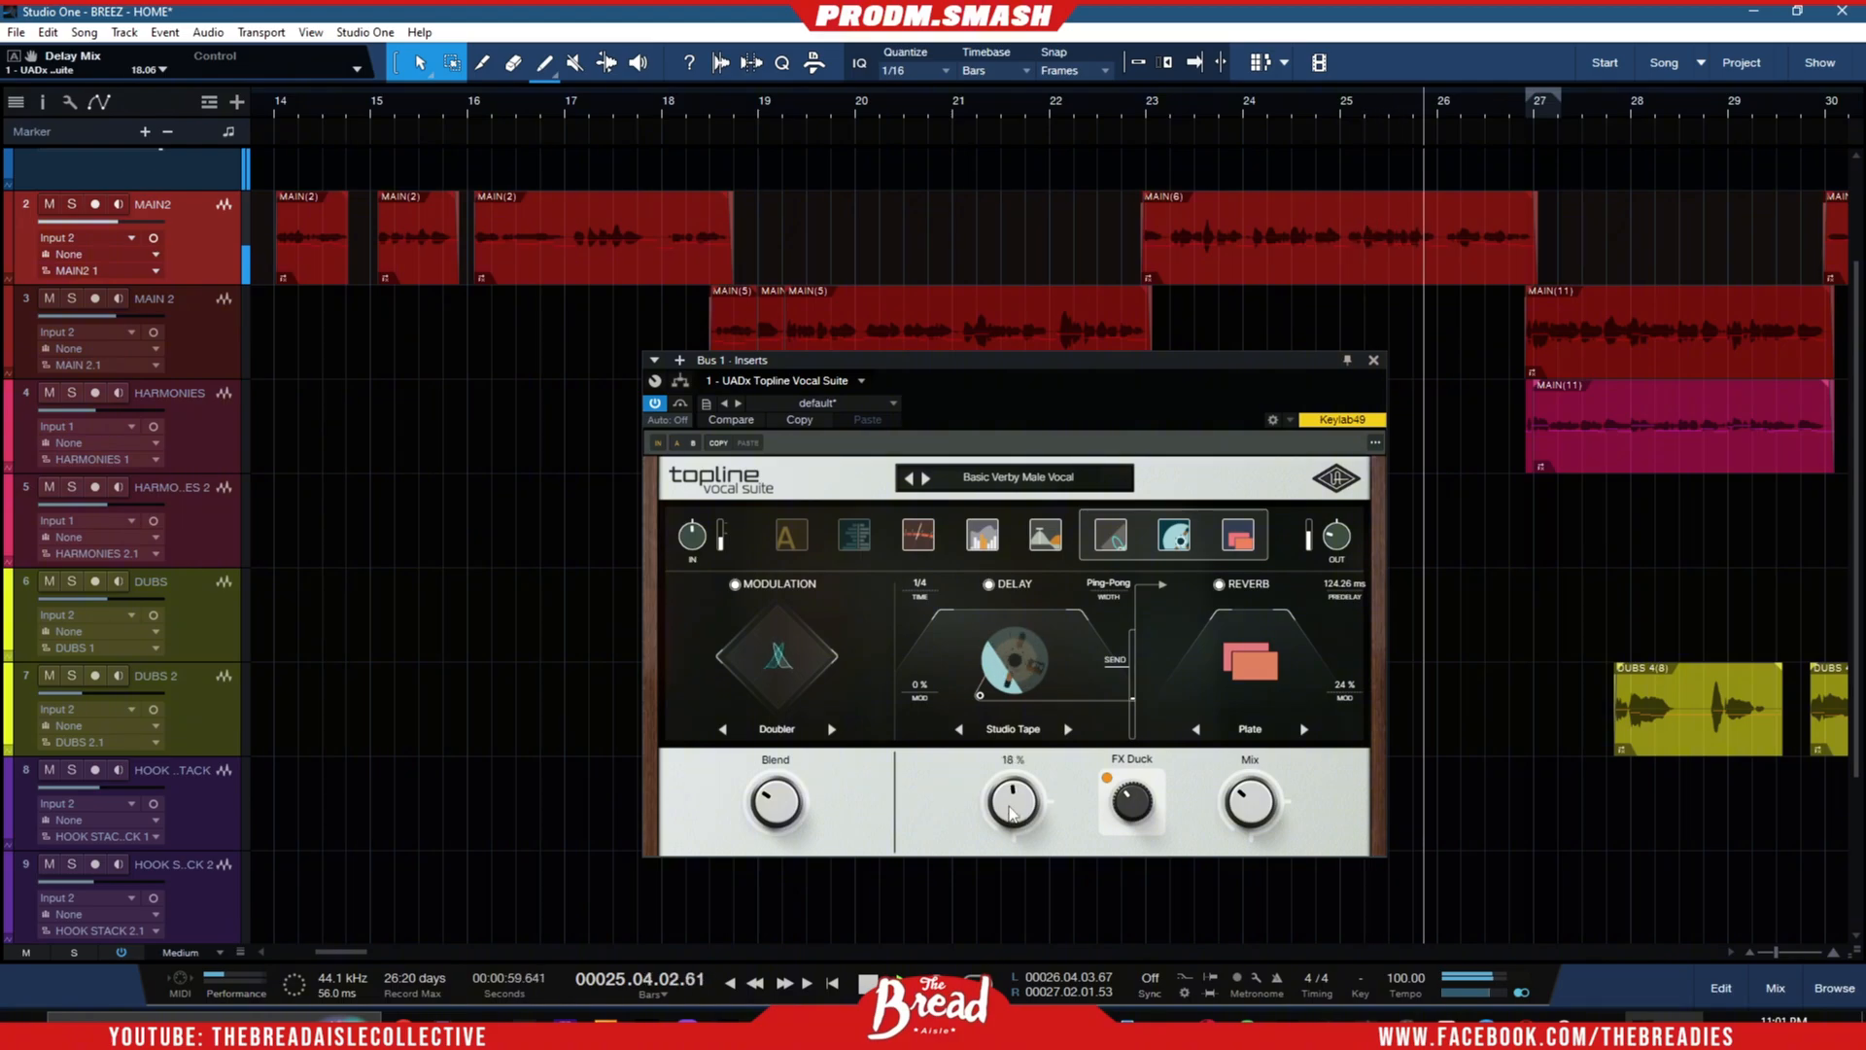